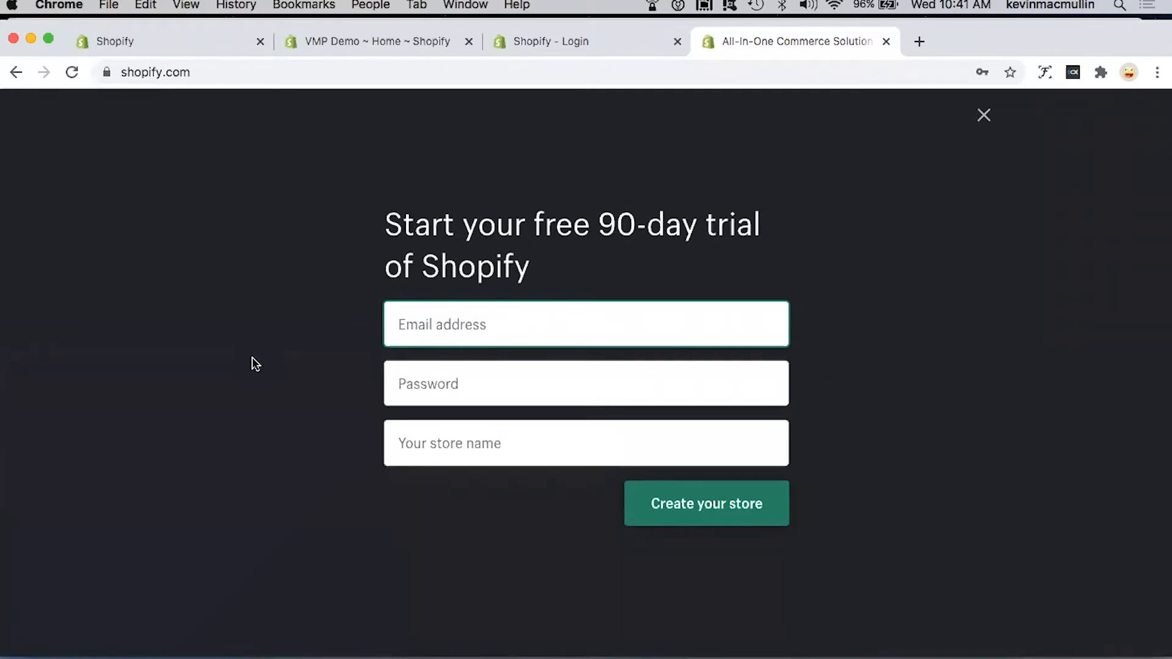
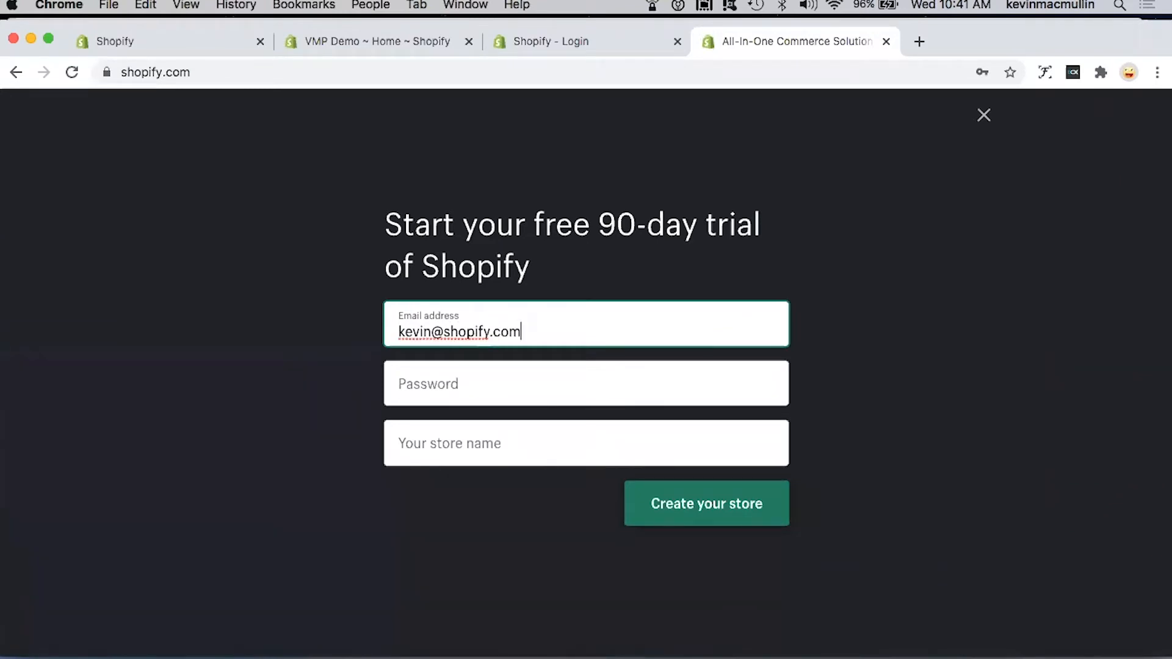
Step: Fill in the account e-mail address and the account password in the free 90-day trial sign-up form
left_click(460, 383)
type("•••••••••••")
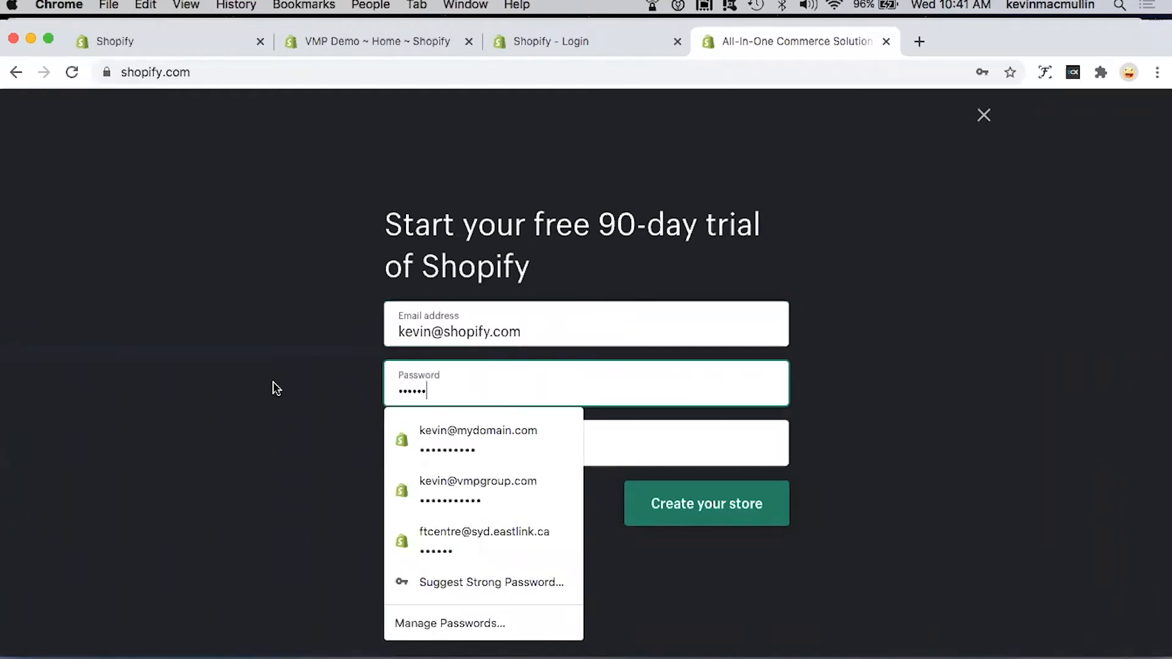
Step: Enter the new store's name as the owner's first name in possessive form followed by "Fine Arts"
left_click(429, 445)
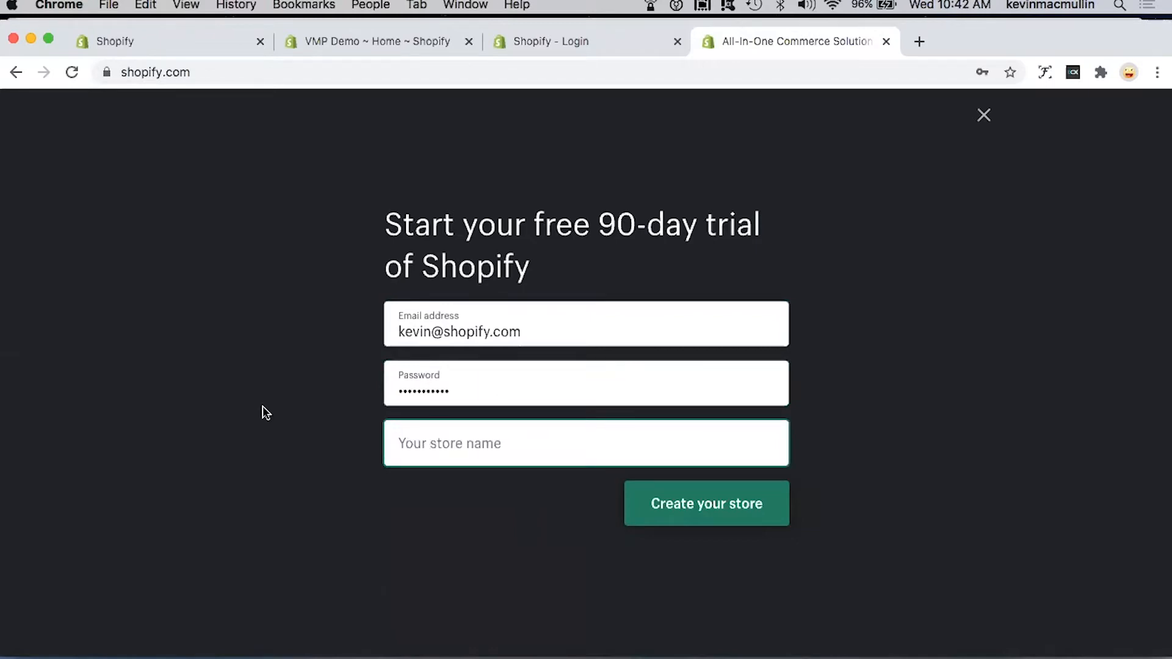
type("Kevin's Fine Atrs")
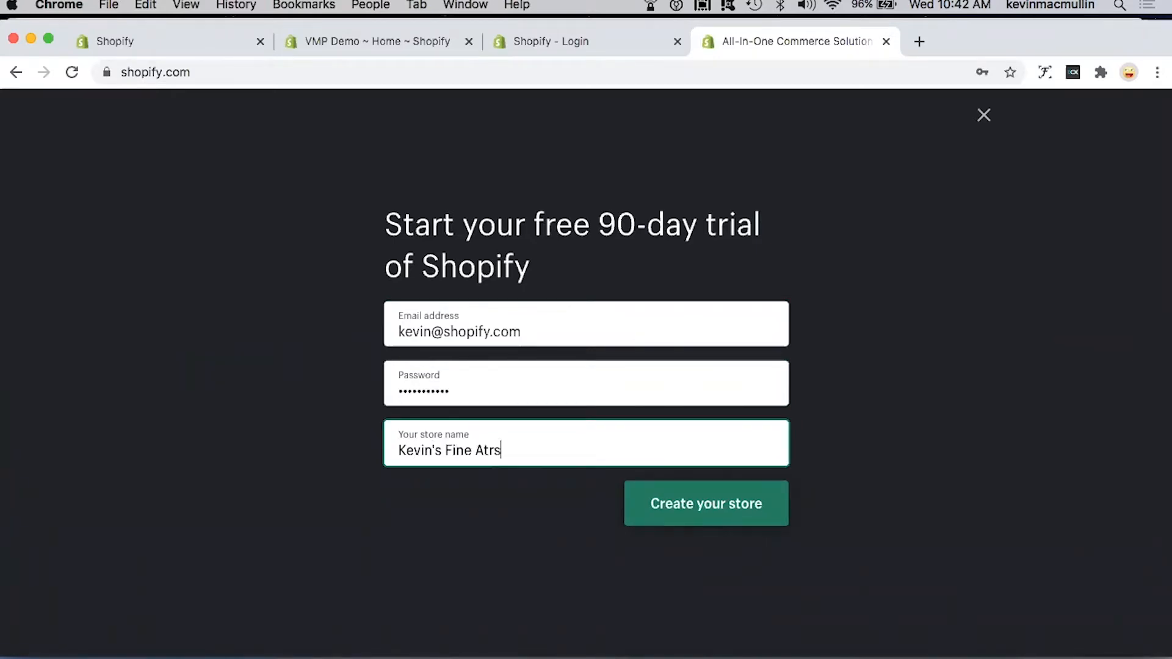
key("BackSpace")
key("BackSpace")
key("BackSpace")
type("rts")
Step: Close the trial sign-up page and open the VMP Demo store from the recently accessed stores
left_click(884, 41)
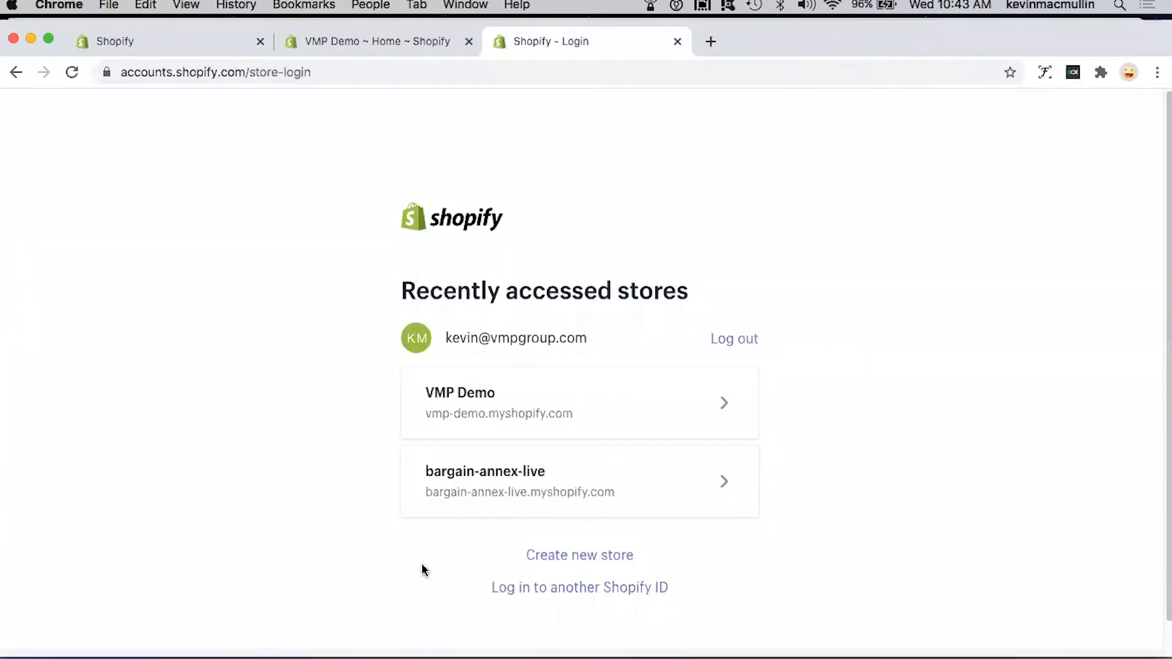
left_click(481, 400)
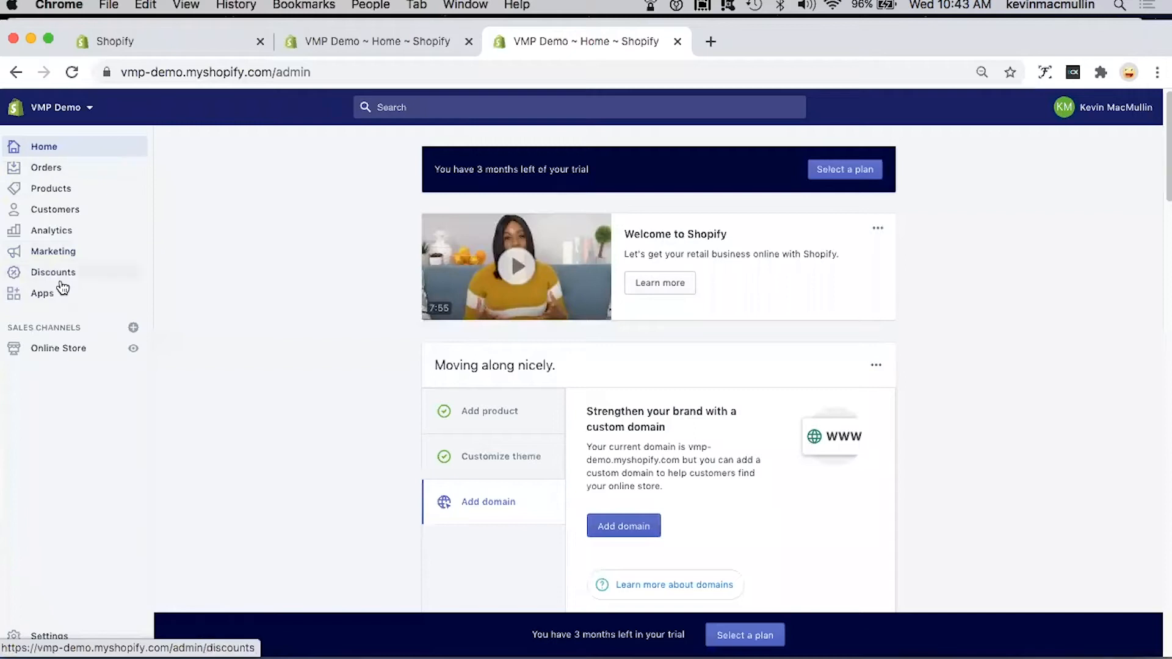
Step: Look at the Online Store themes page and the store's domain settings, returning to the admin home each time
left_click(58, 350)
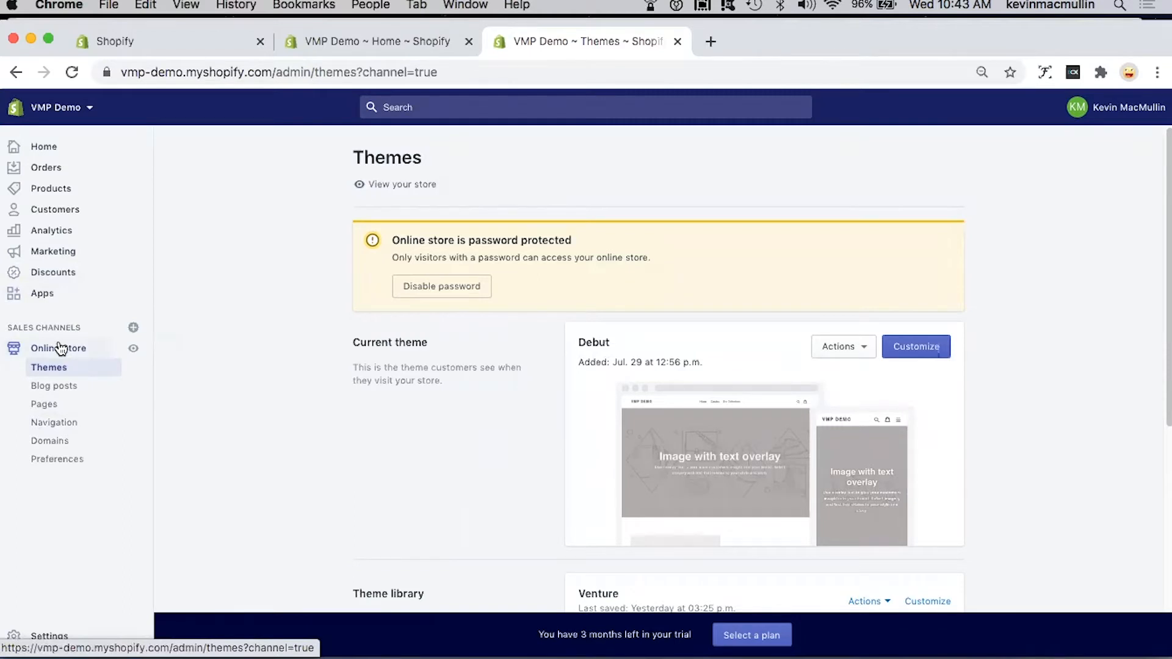
left_click(55, 150)
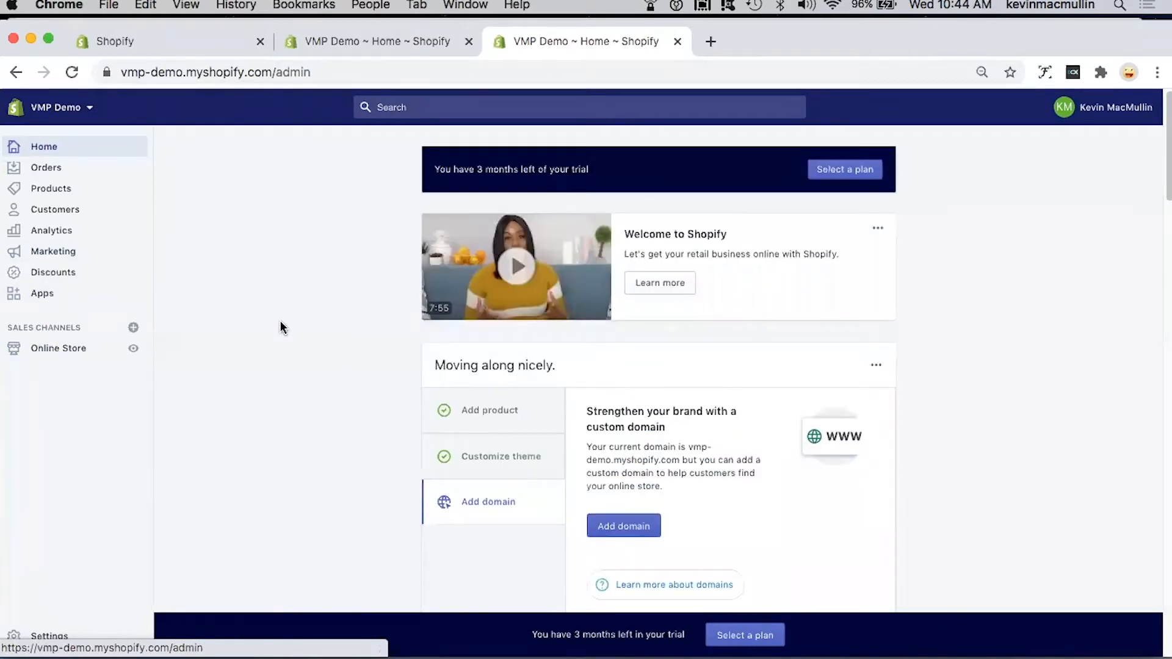
scroll(280, 328, "down", 2)
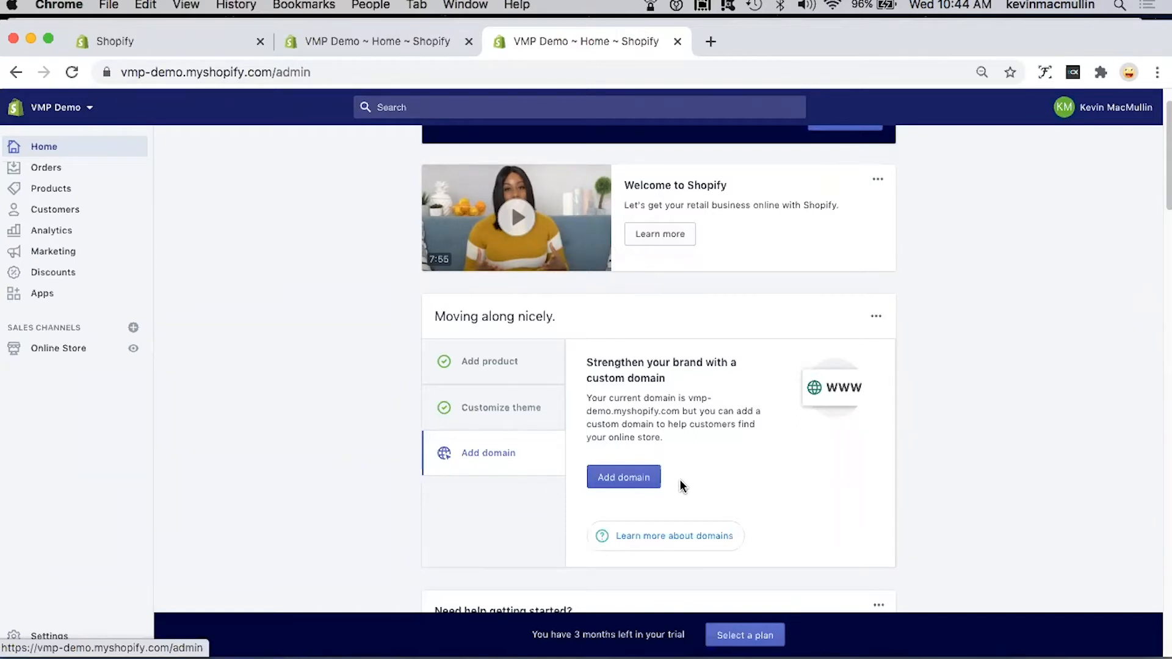
left_click(629, 477)
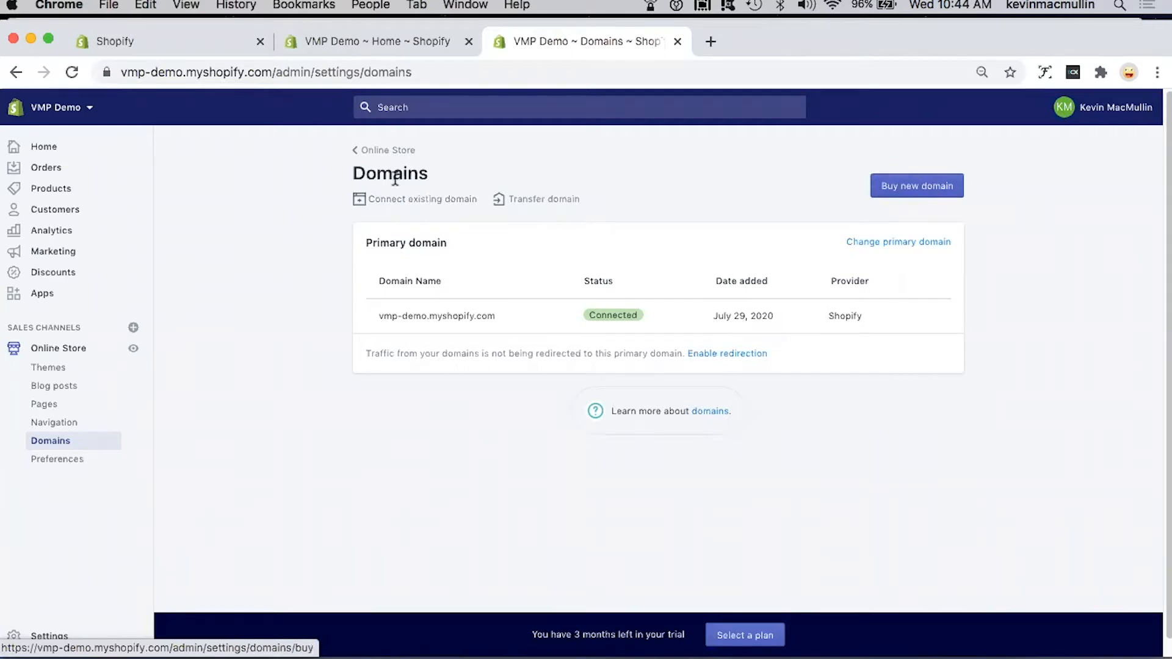
left_click(36, 148)
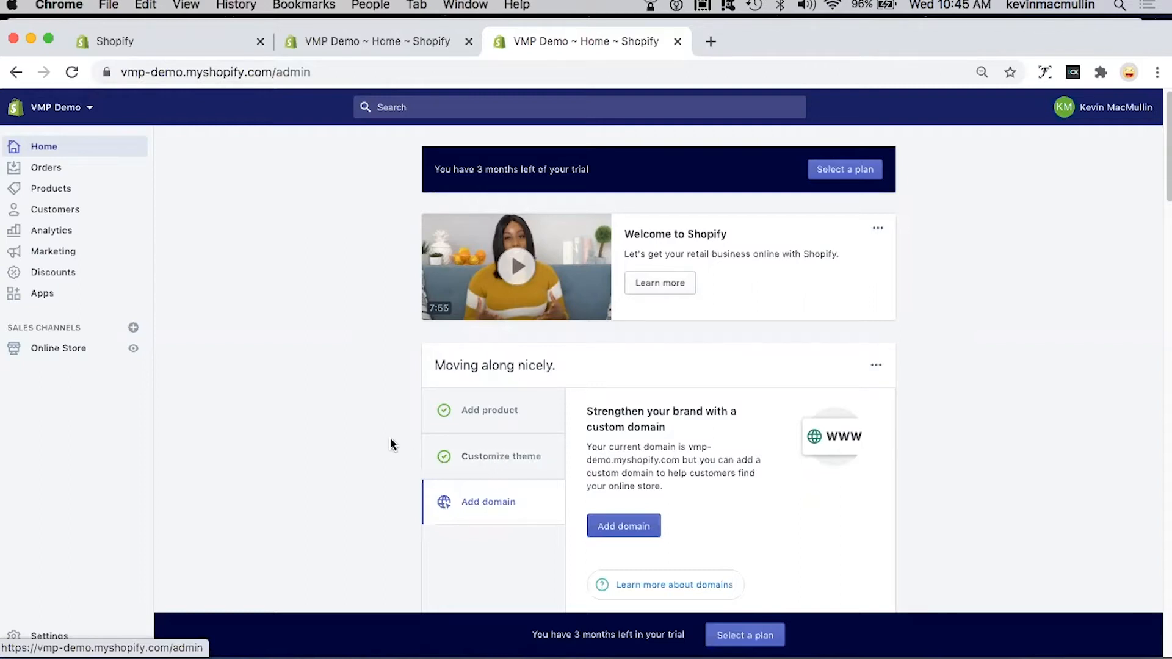
Step: Start adding another product from the home setup guide and title it "Mountain Landscape"
left_click(477, 410)
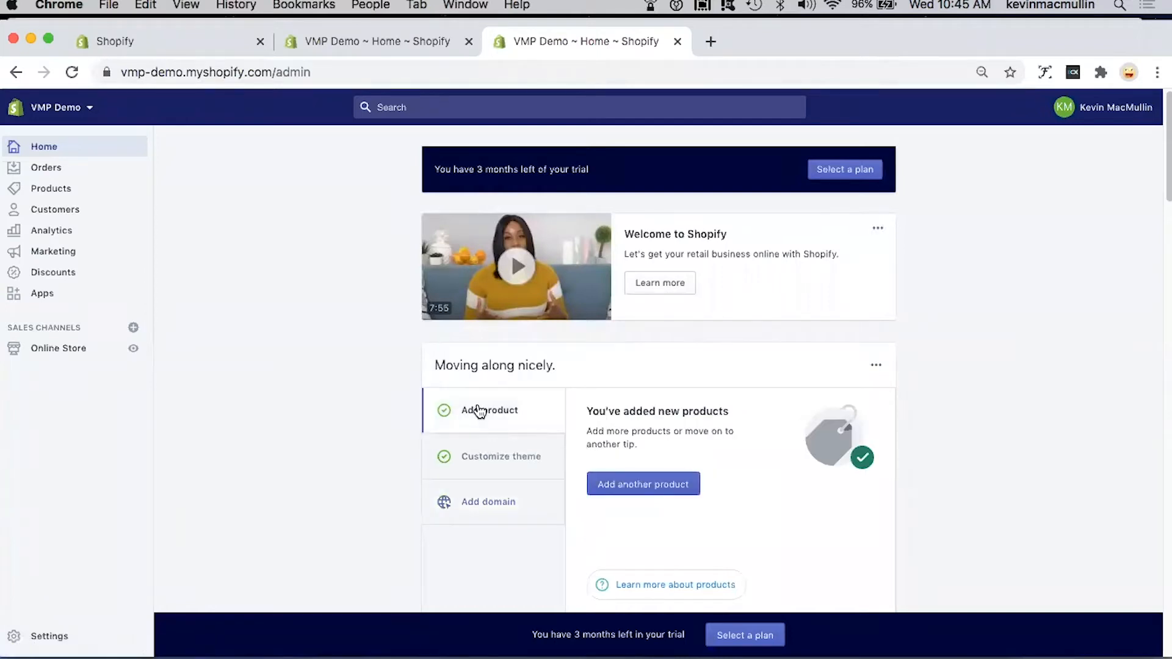
left_click(644, 485)
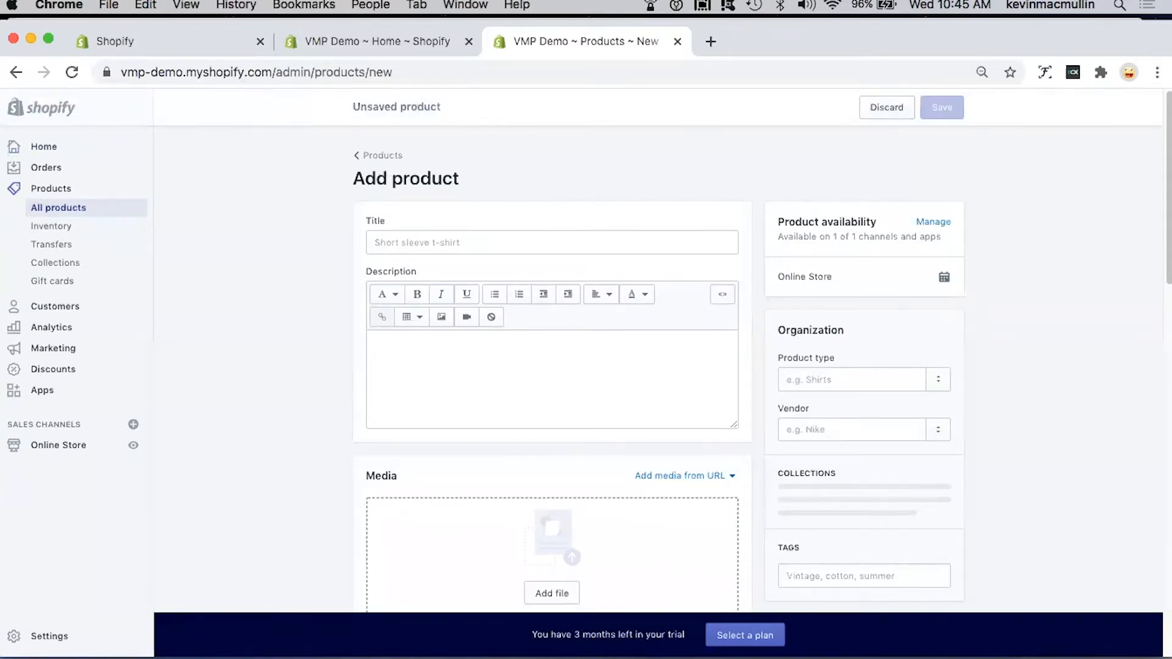
left_click(433, 242)
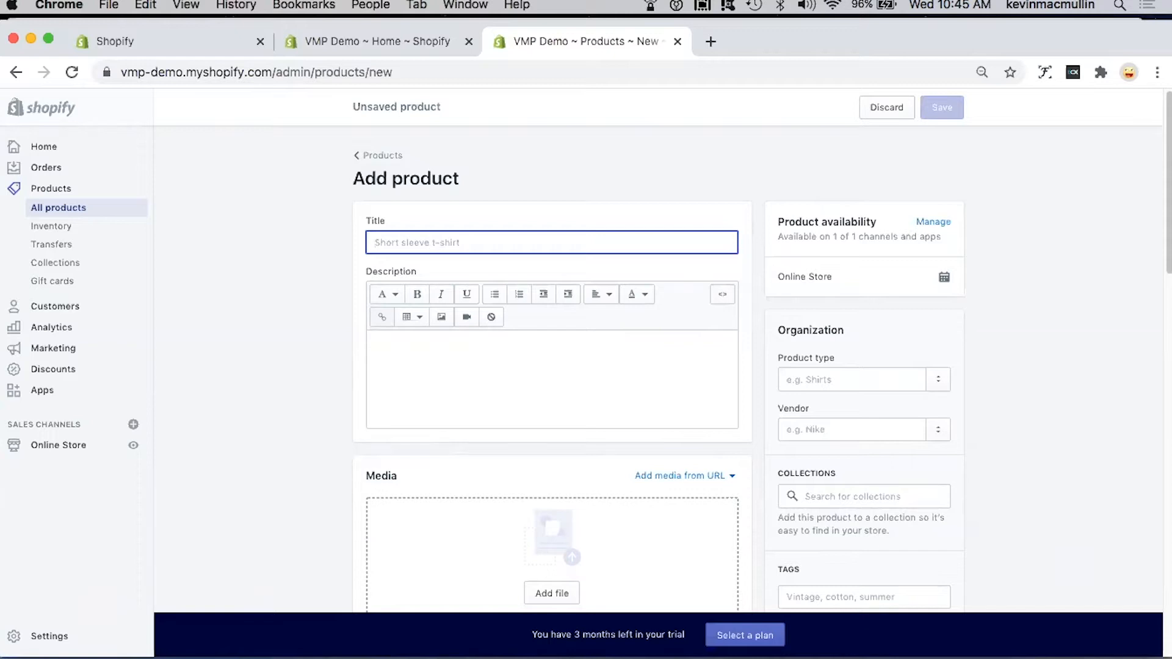
type("Mountain Land")
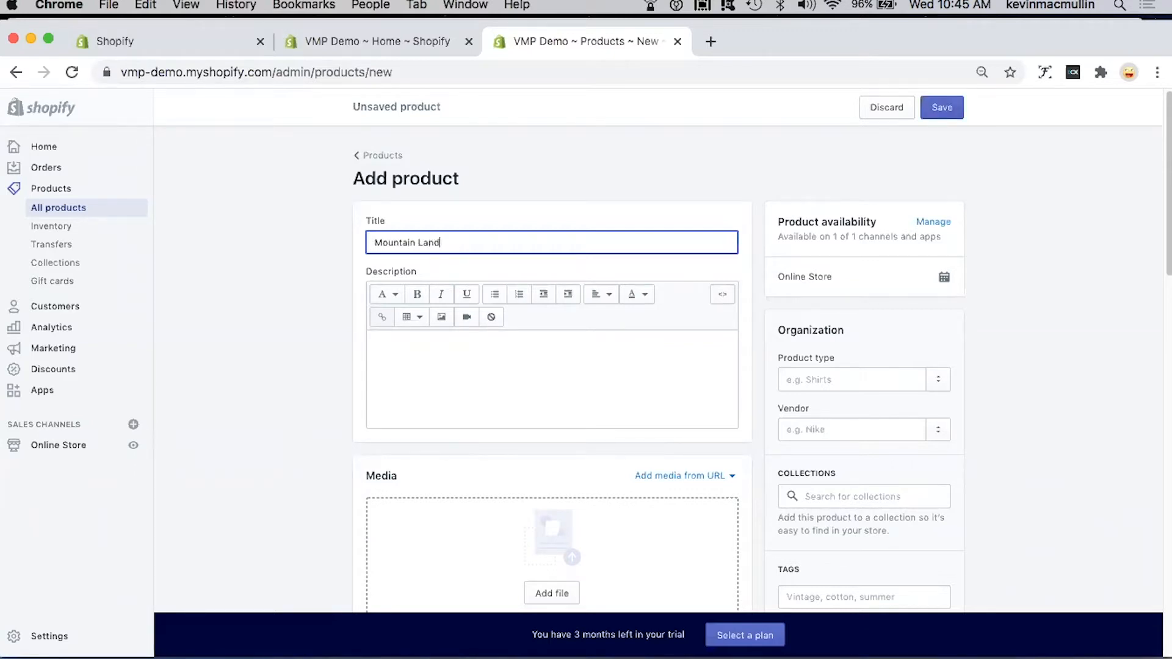
type("scape")
Step: Write the product description "Breathtaking Mountain view"
left_click(425, 348)
type("Br")
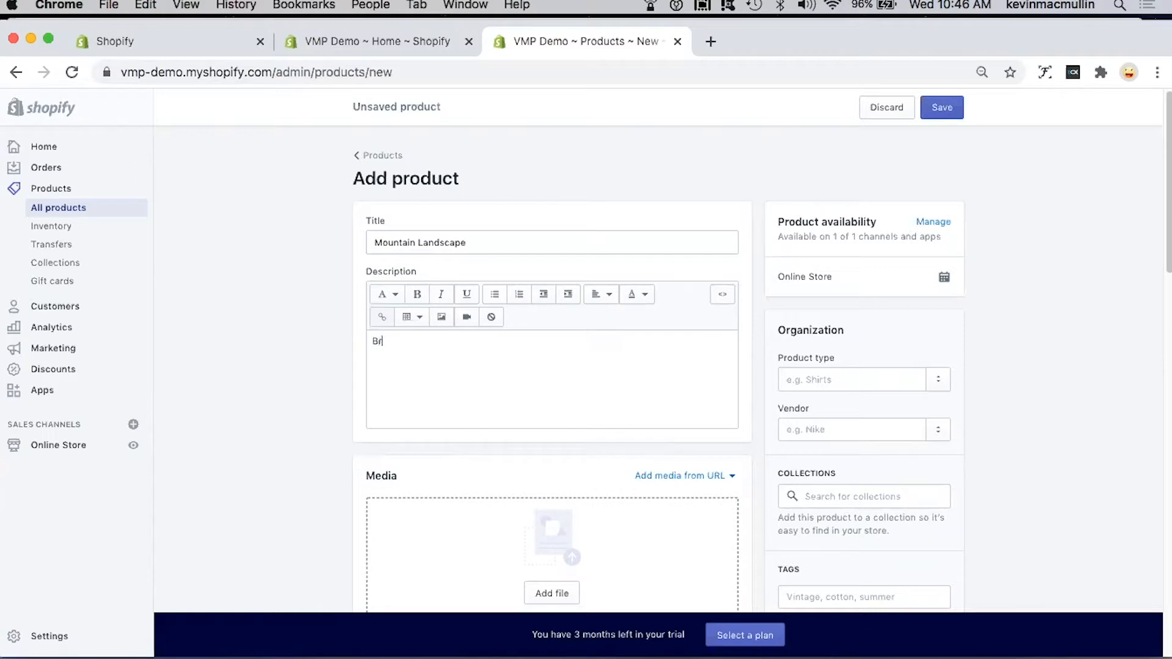
type("eathtaking Maountain view")
left_click(444, 341)
key("BackSpace")
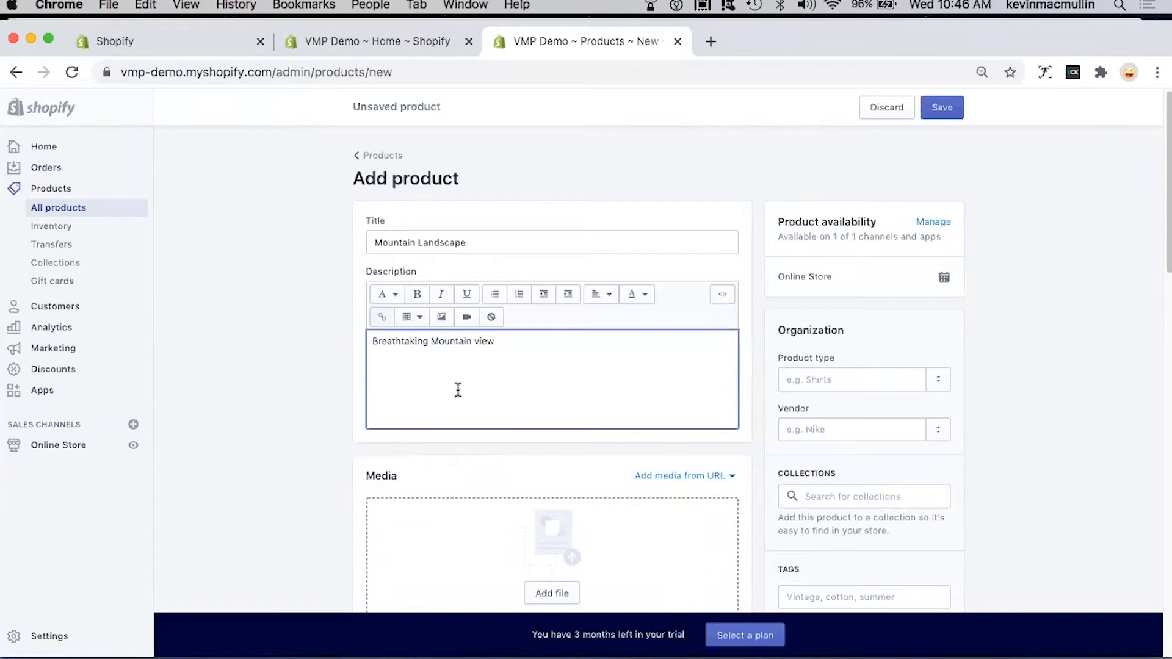
Step: Format the word "Breathtaking" in the product description as bold and italic
scroll(458, 389, "down", 2)
scroll(459, 389, "down", 2)
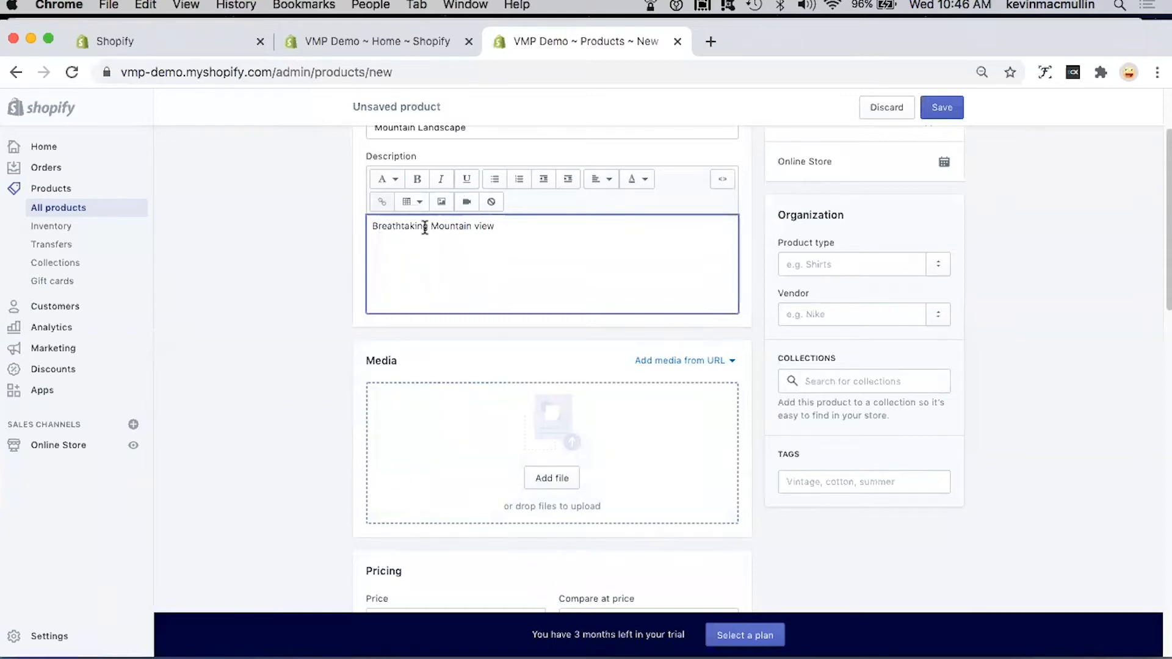
left_click_drag(381, 229, 364, 230)
left_click(417, 178)
left_click(443, 183)
left_click(459, 260)
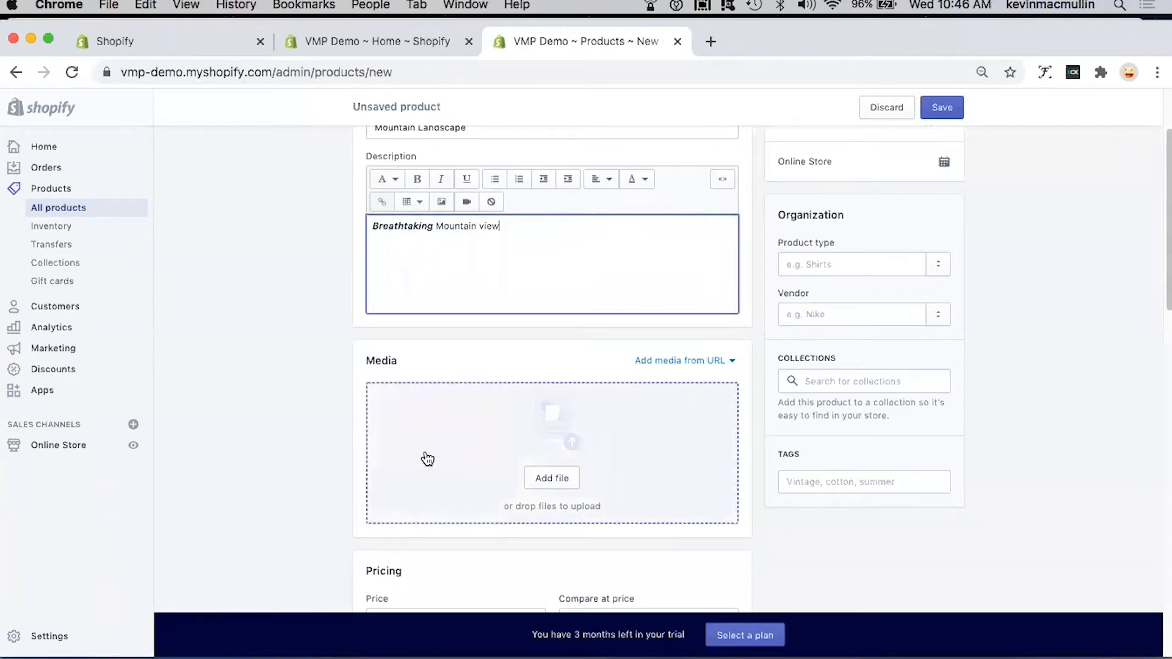
Step: Upload landscape-mountain.jpg from the Shopify Pics folder as the product's image
left_click(549, 483)
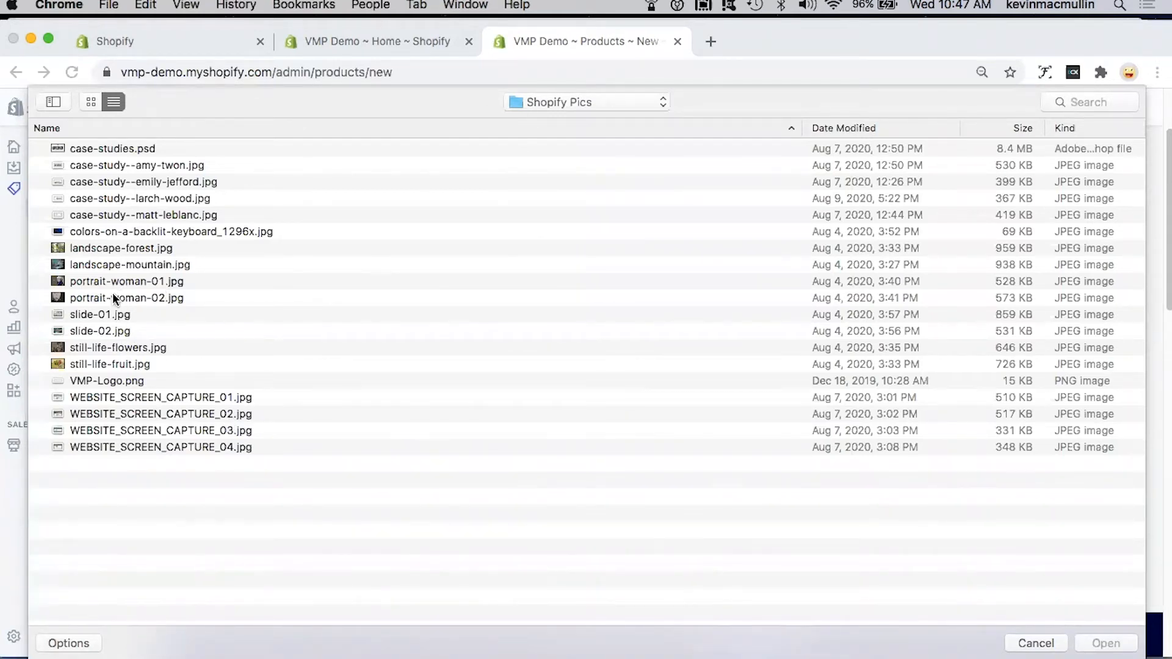
left_click(122, 261)
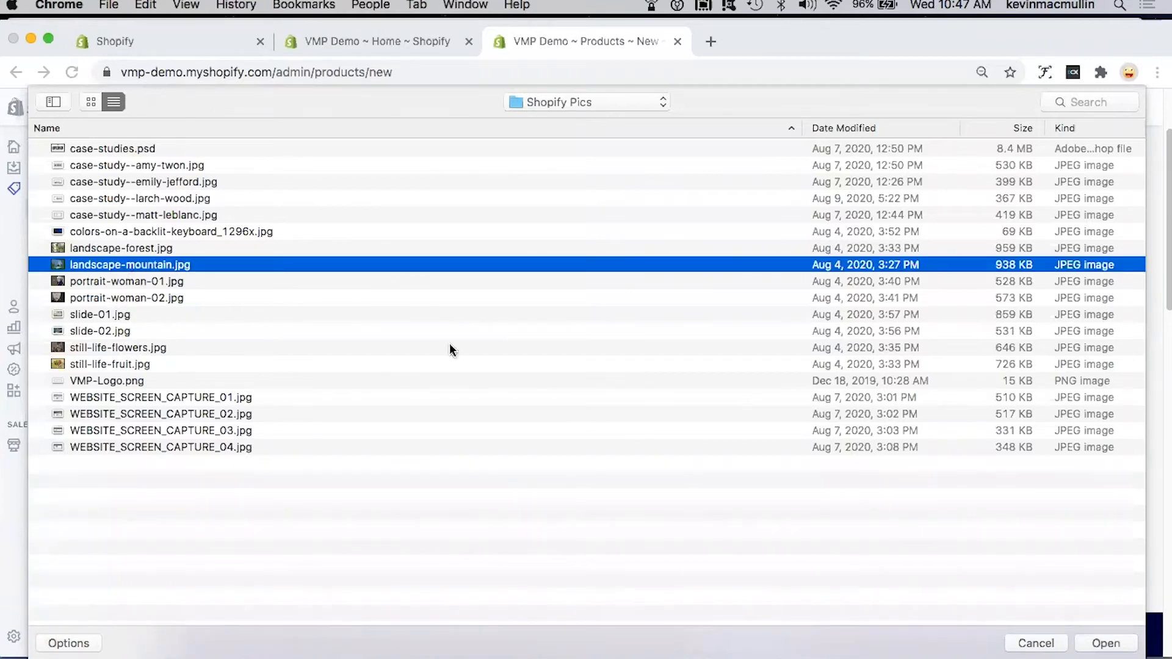
left_click(1105, 642)
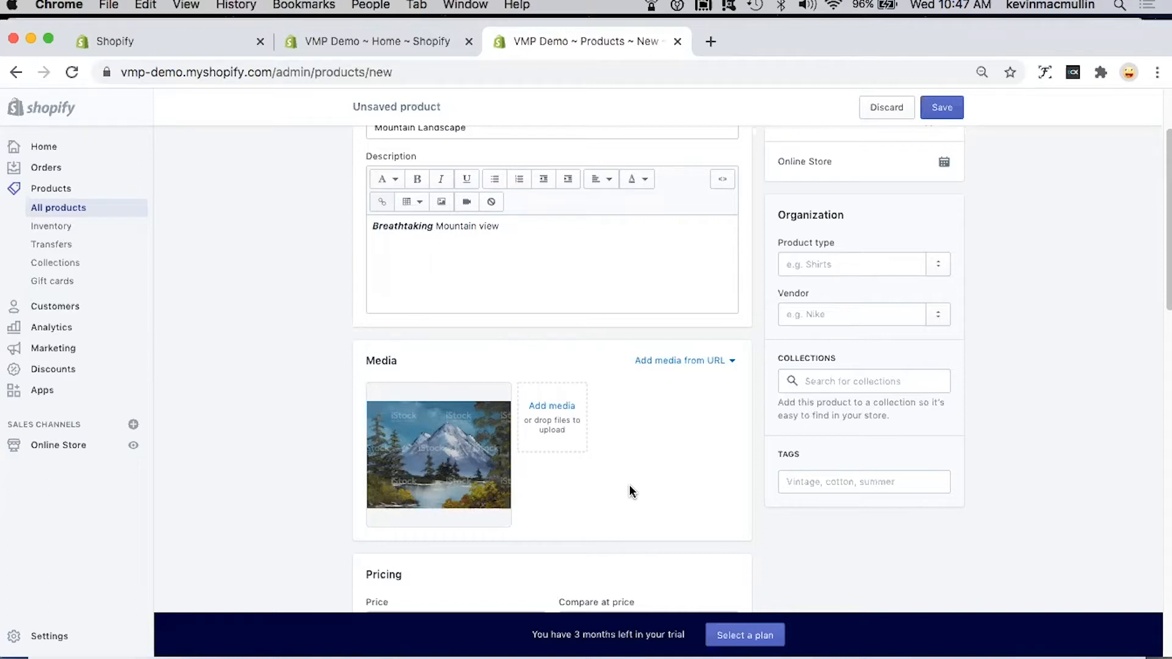
Step: Fill in the product's pricing with a price of $100, a compare-at price of $200 and a cost per item of $20
scroll(630, 491, "down", 5)
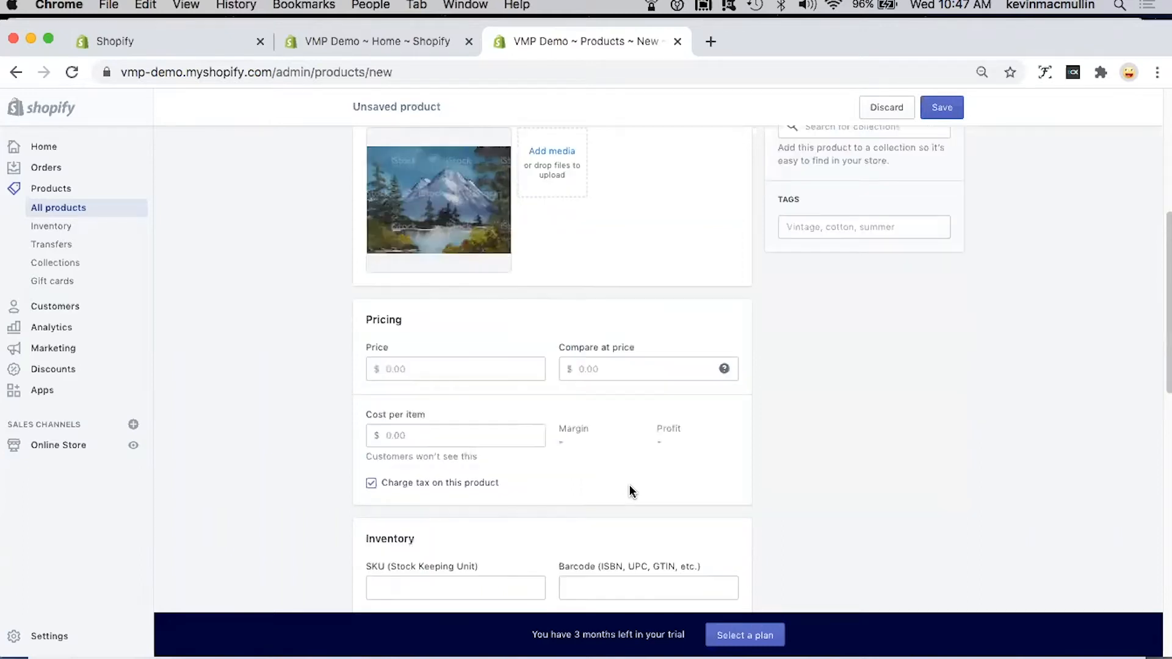
scroll(629, 486, "up", 1)
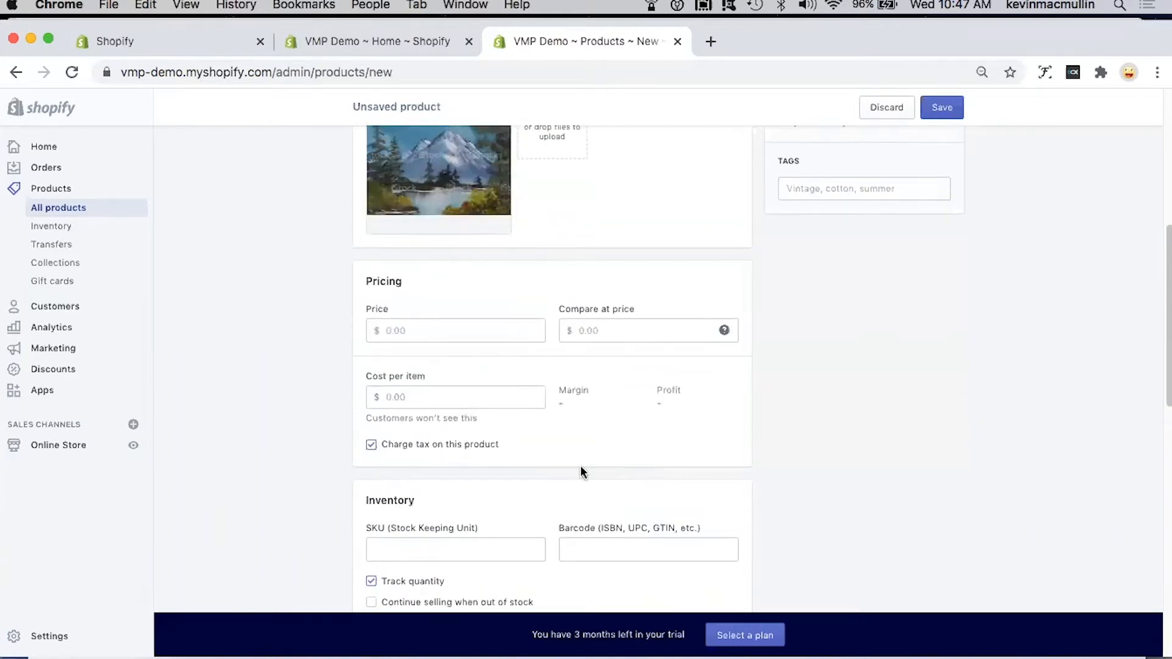
scroll(504, 403, "up", 1)
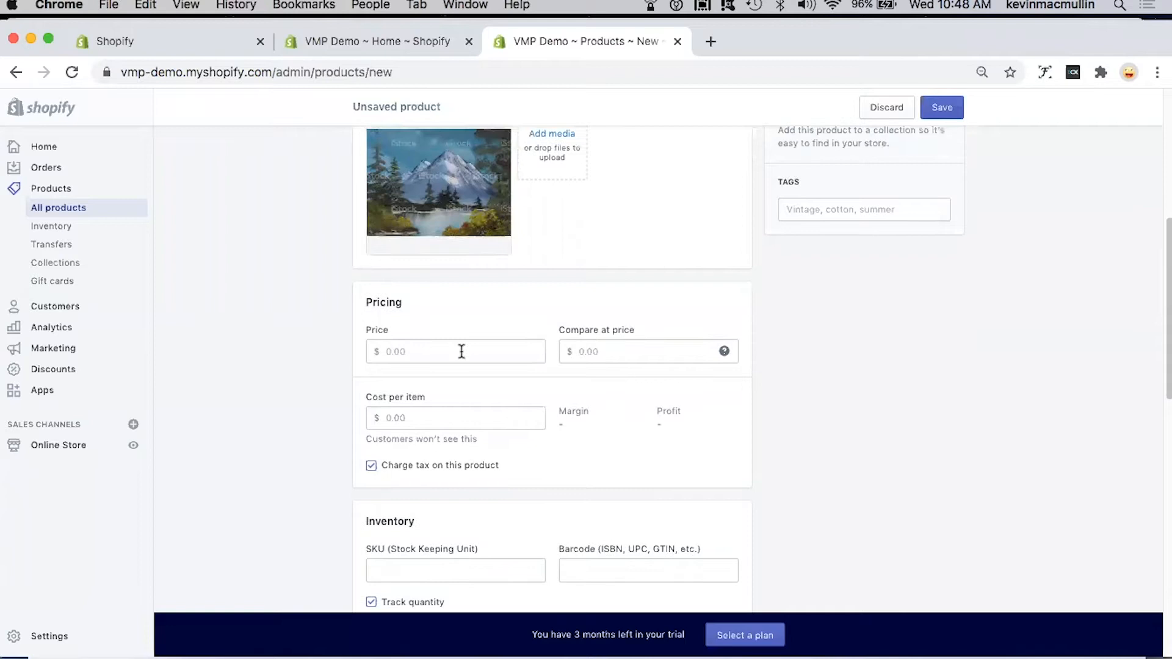
left_click(462, 352)
type("100")
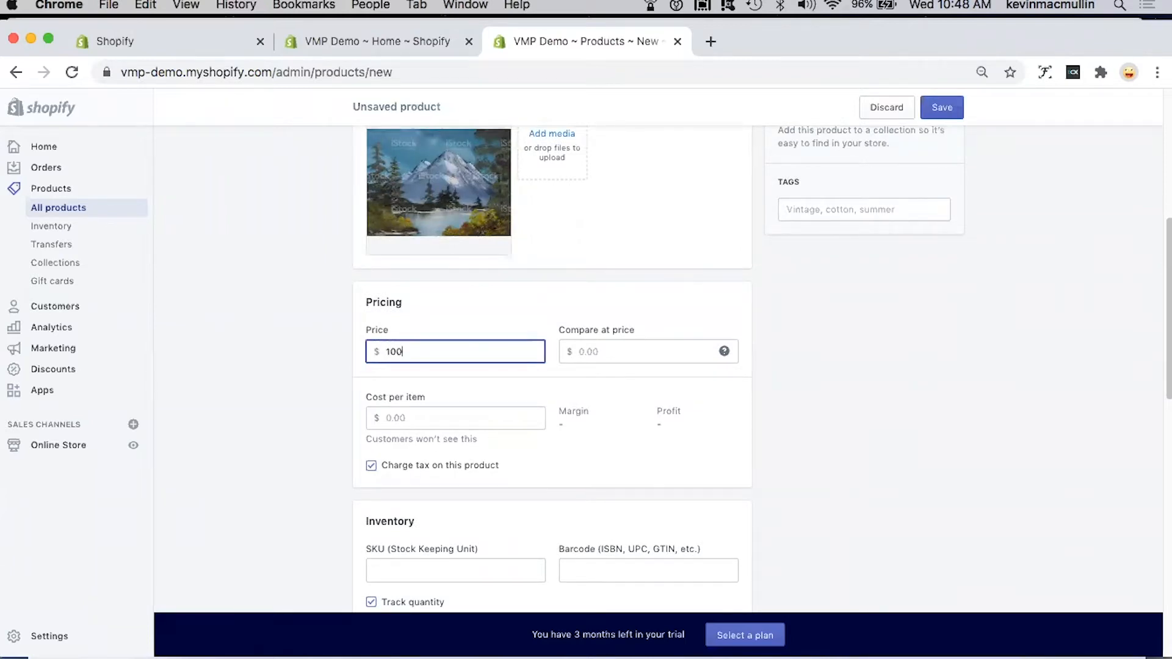
left_click(632, 348)
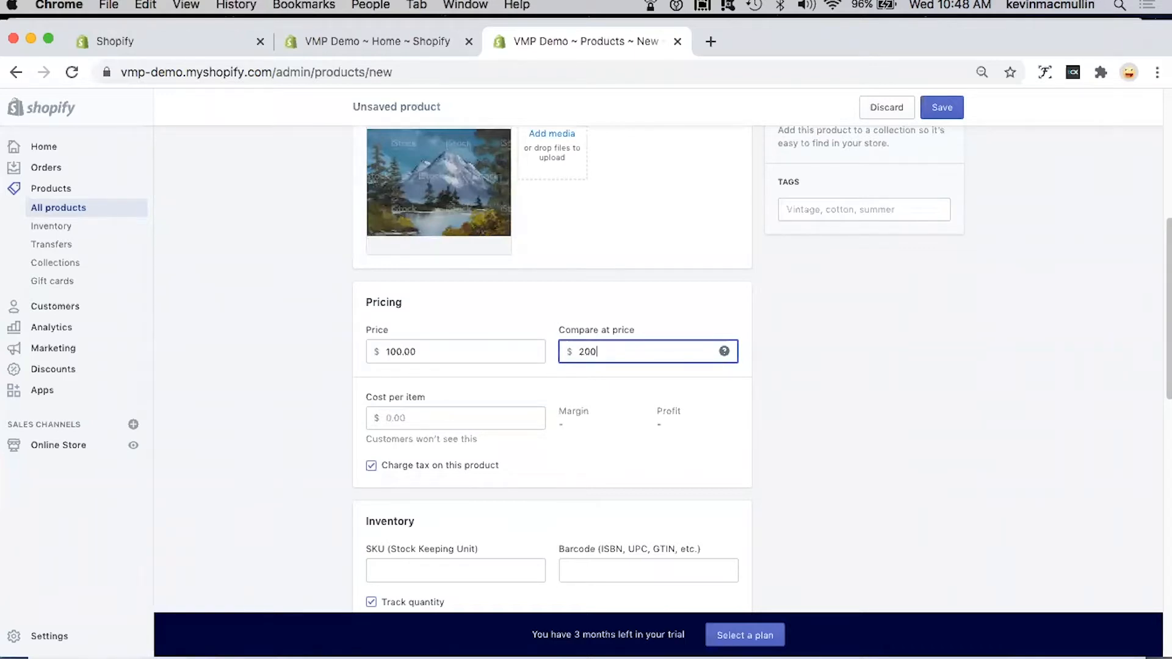
left_click(471, 420)
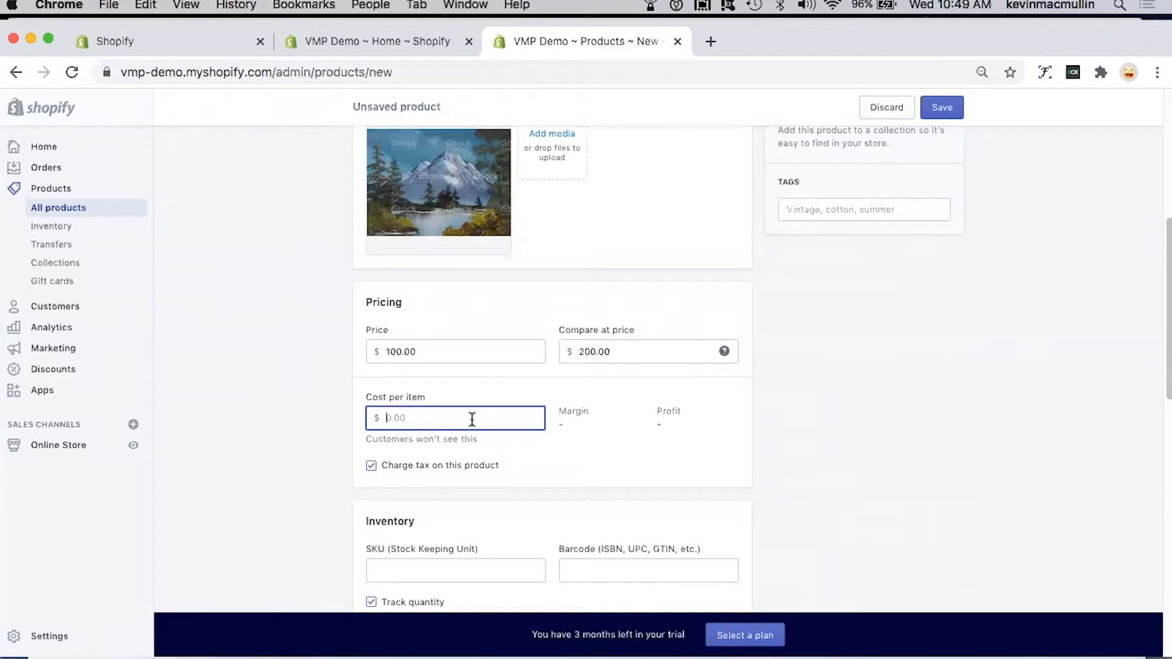
type("20")
Step: Set the product's SKU (Stock Keeping Unit) to 100001 in the inventory details
scroll(567, 450, "down", 3)
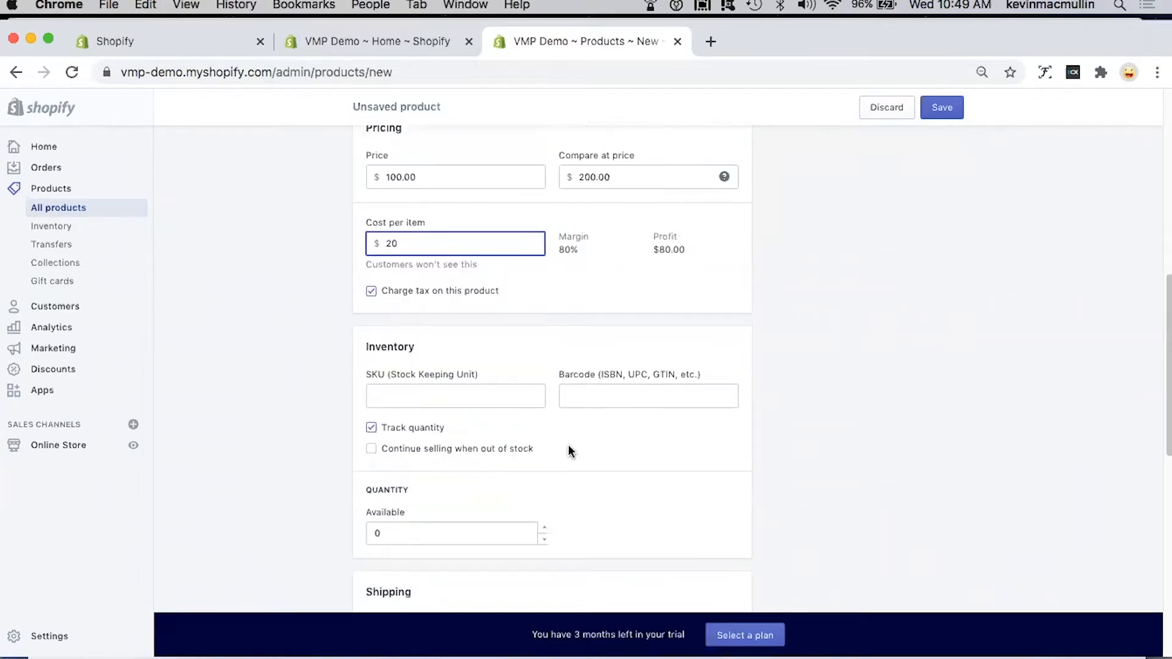
left_click(413, 396)
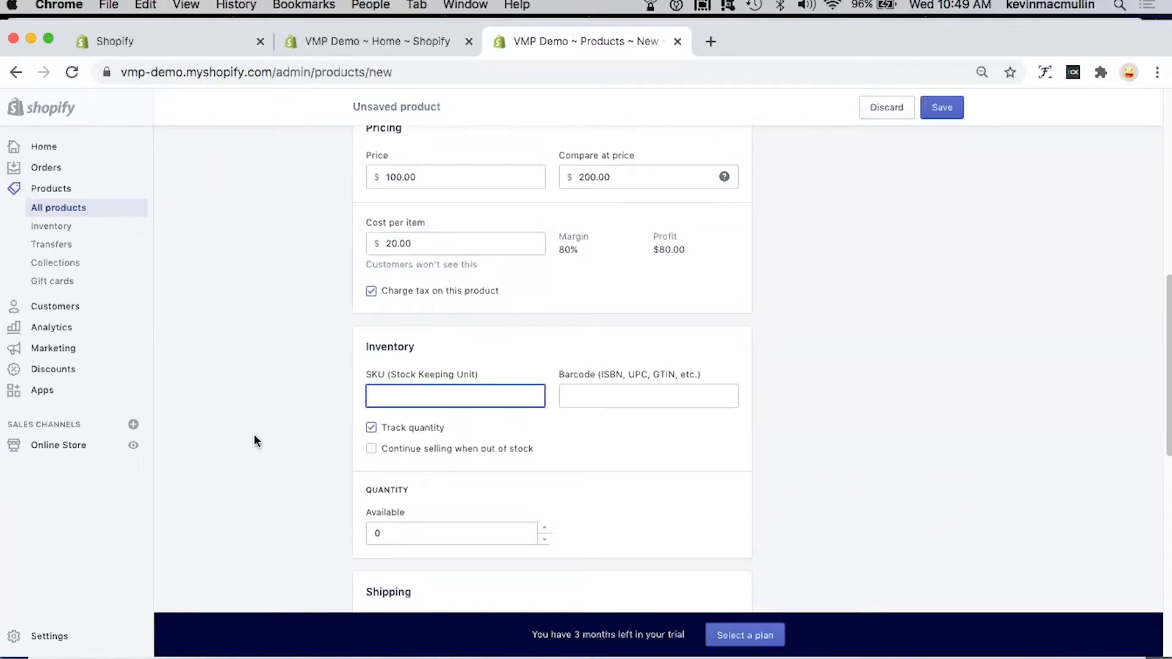
type("100001")
Step: Set the product's available inventory quantity to 1
scroll(669, 456, "down", 1)
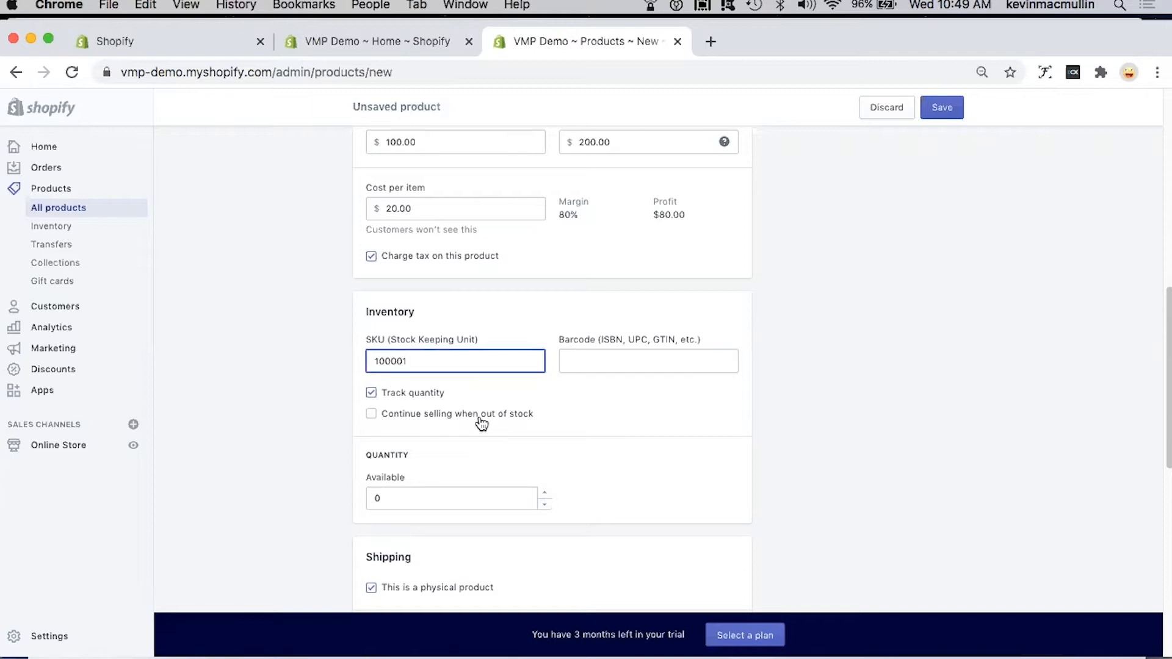
scroll(638, 458, "down", 2)
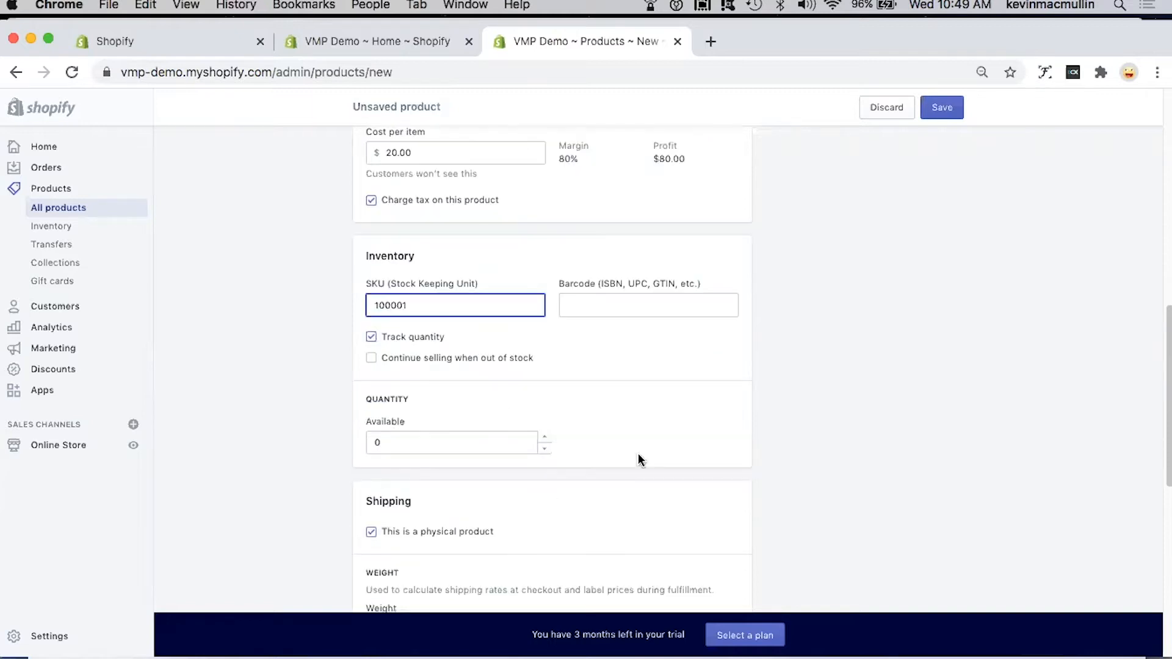
left_click(400, 443)
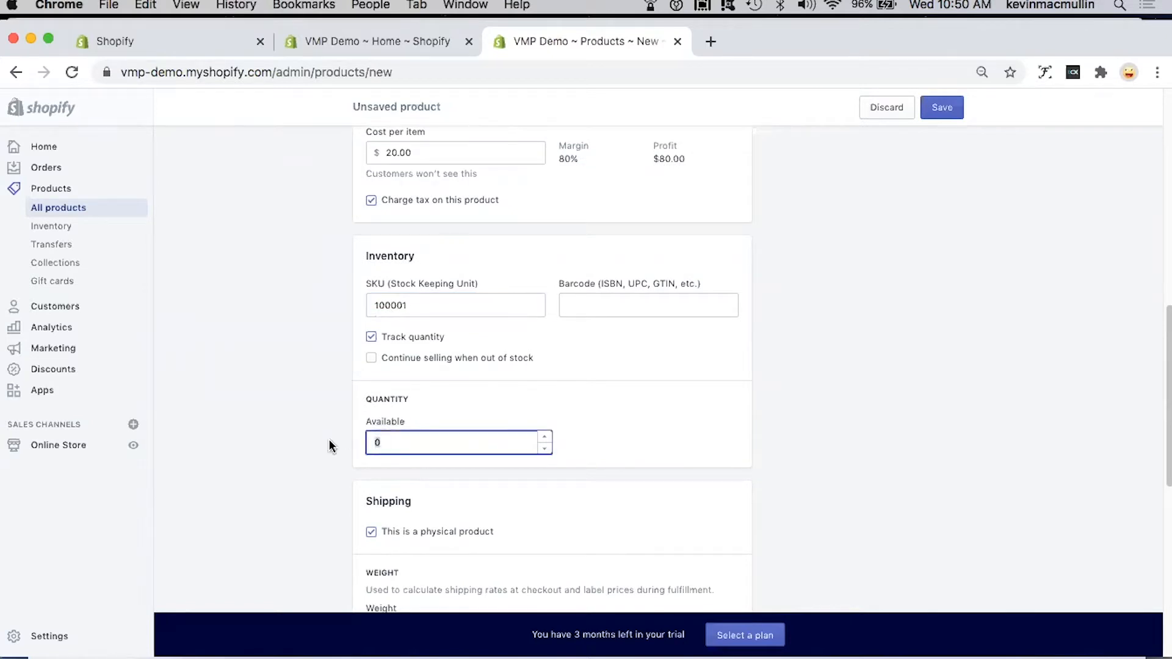
type("1")
scroll(657, 457, "down", 5)
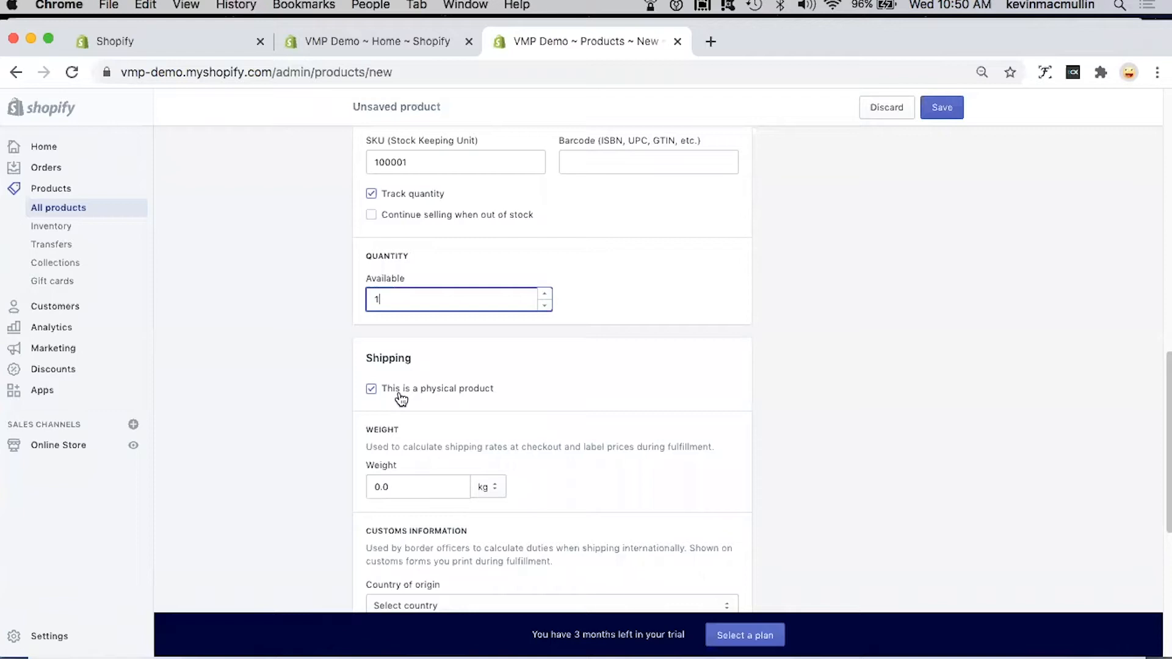
Step: Set the product's shipping weight to 5.0 lb
scroll(538, 439, "down", 2)
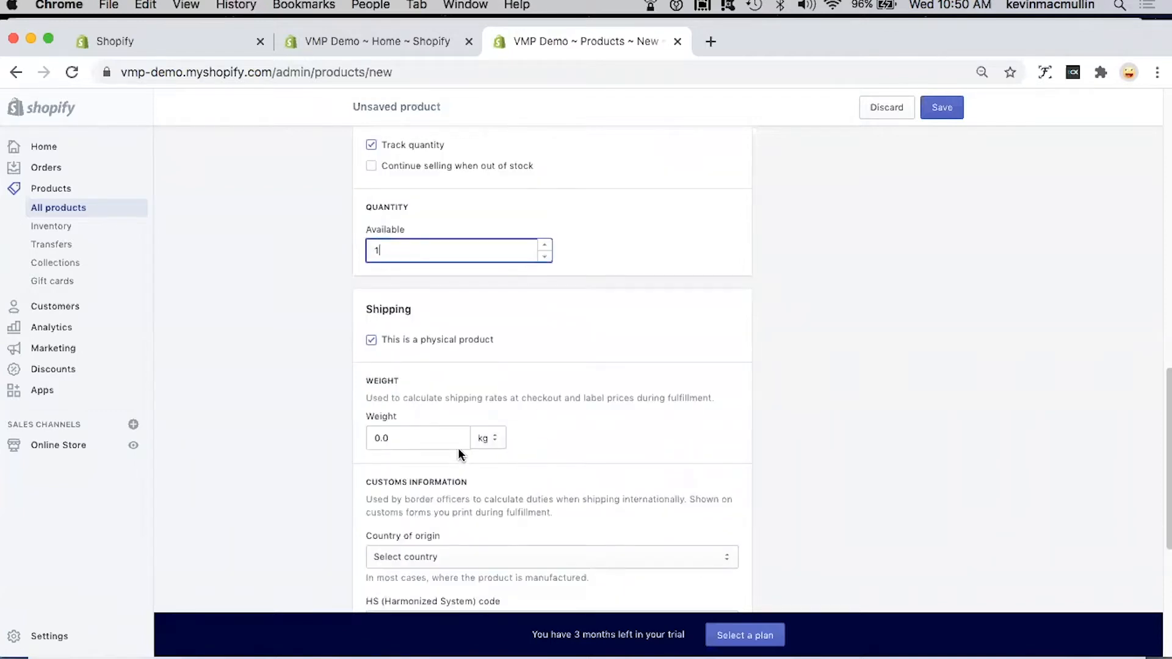
left_click(422, 439)
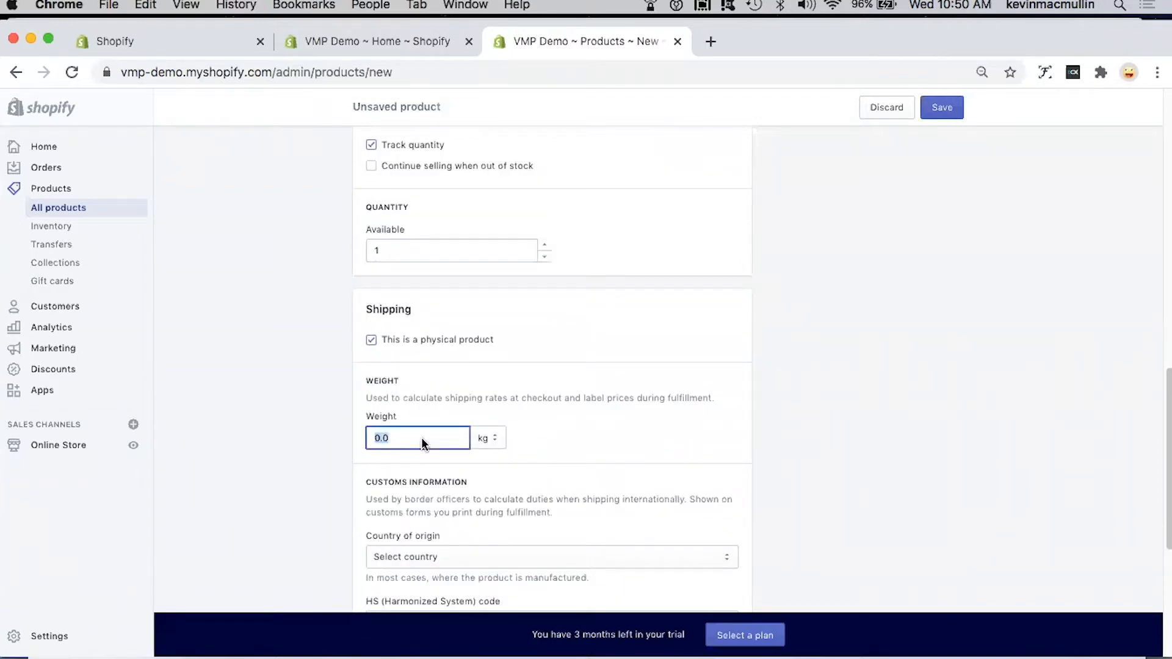
type("5")
left_click(496, 435)
left_click(483, 410)
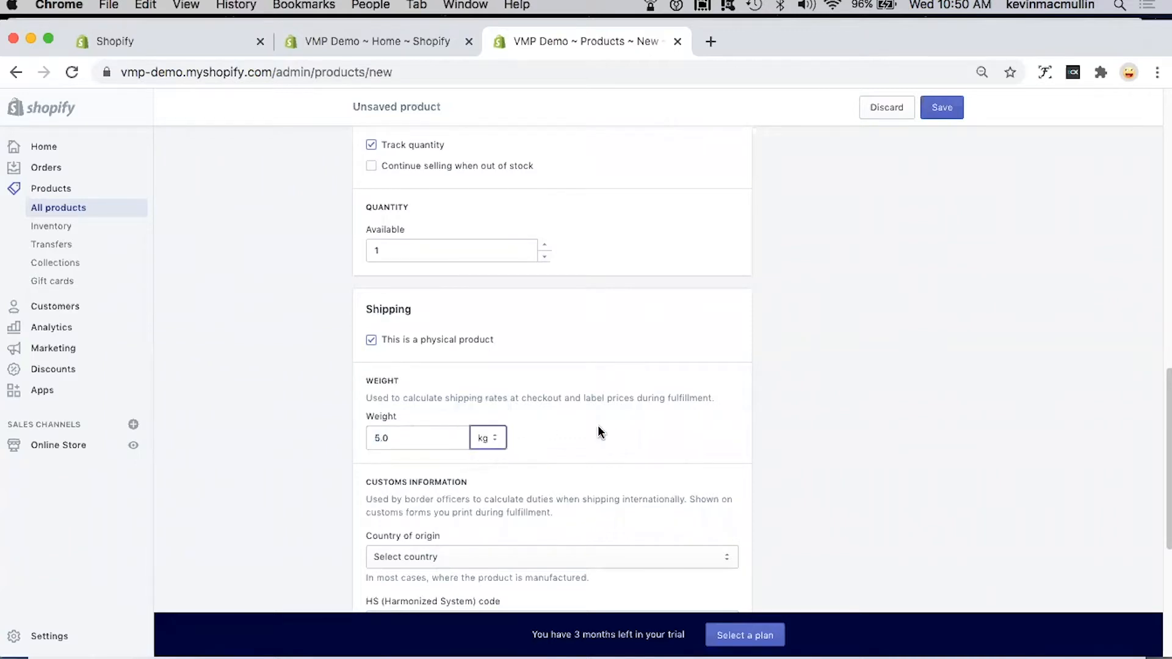
Step: Fill in the customs information with Canada as the country of origin and Nova Scotia as the province of origin
scroll(598, 426, "down", 5)
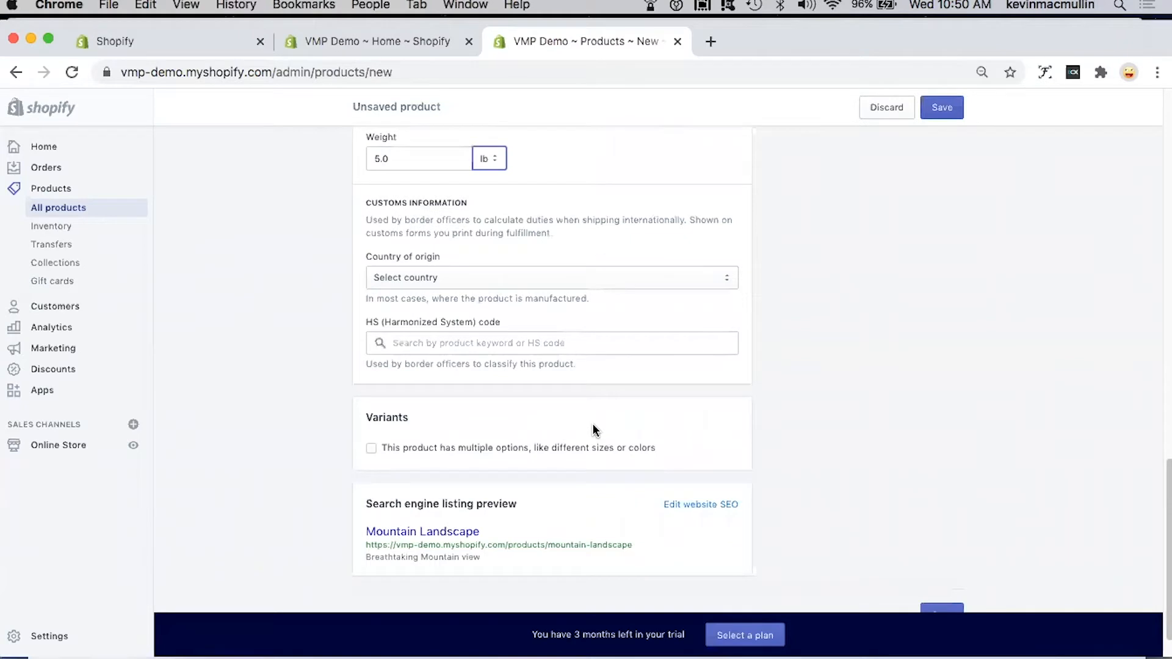
left_click(456, 278)
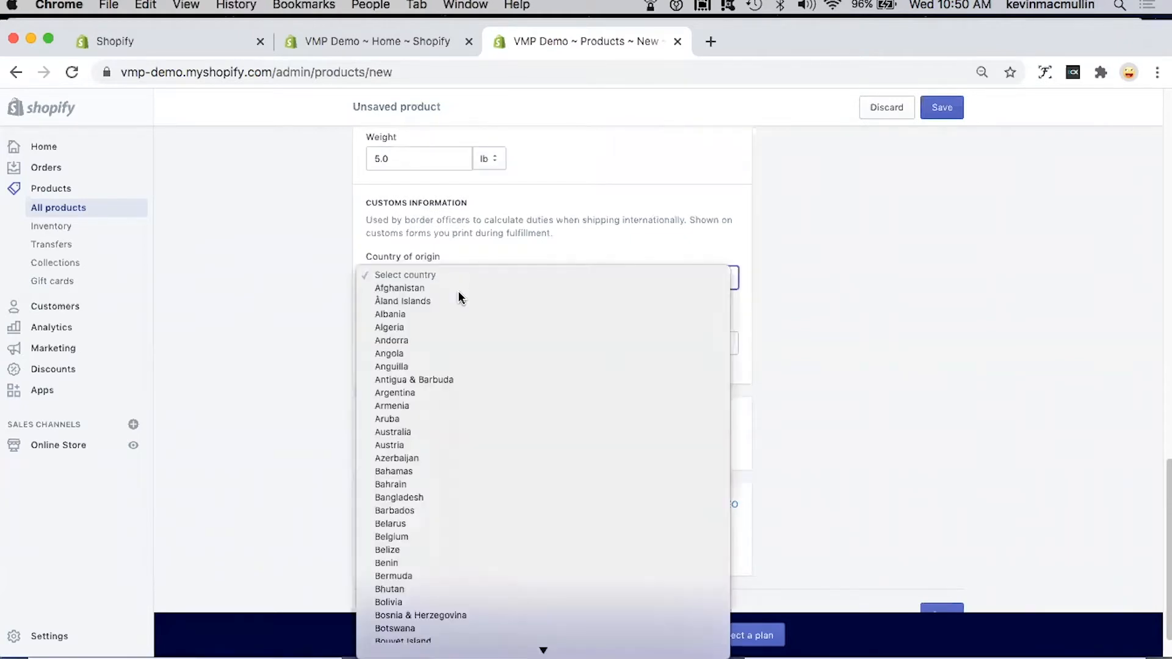
scroll(468, 491, "down", 10)
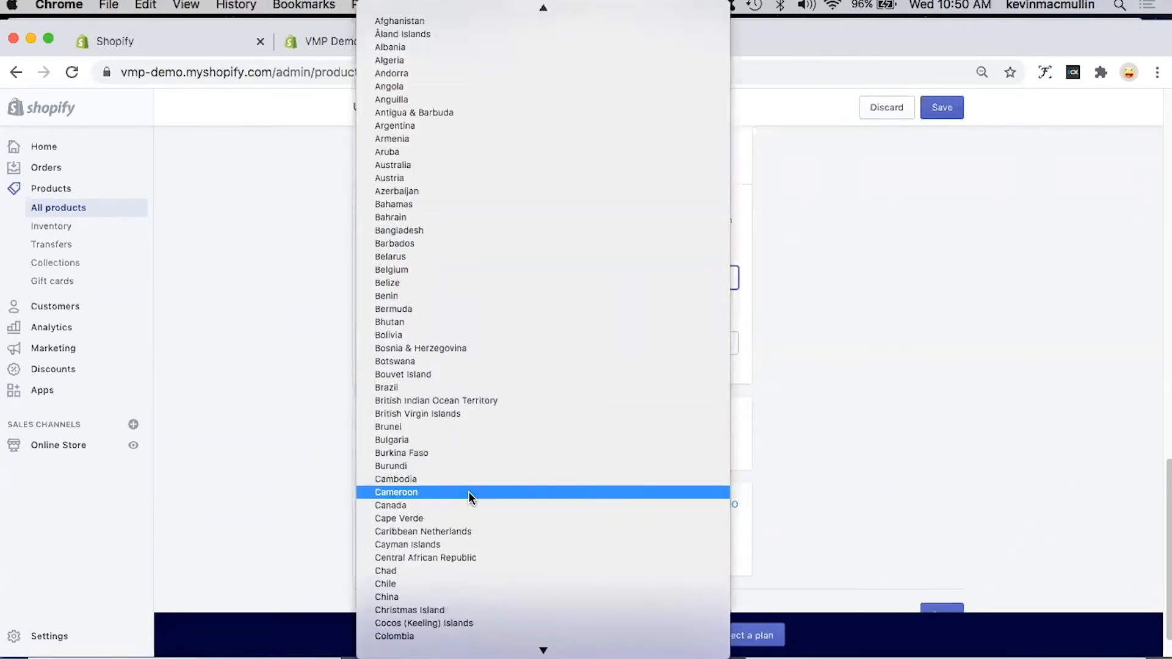
left_click(409, 502)
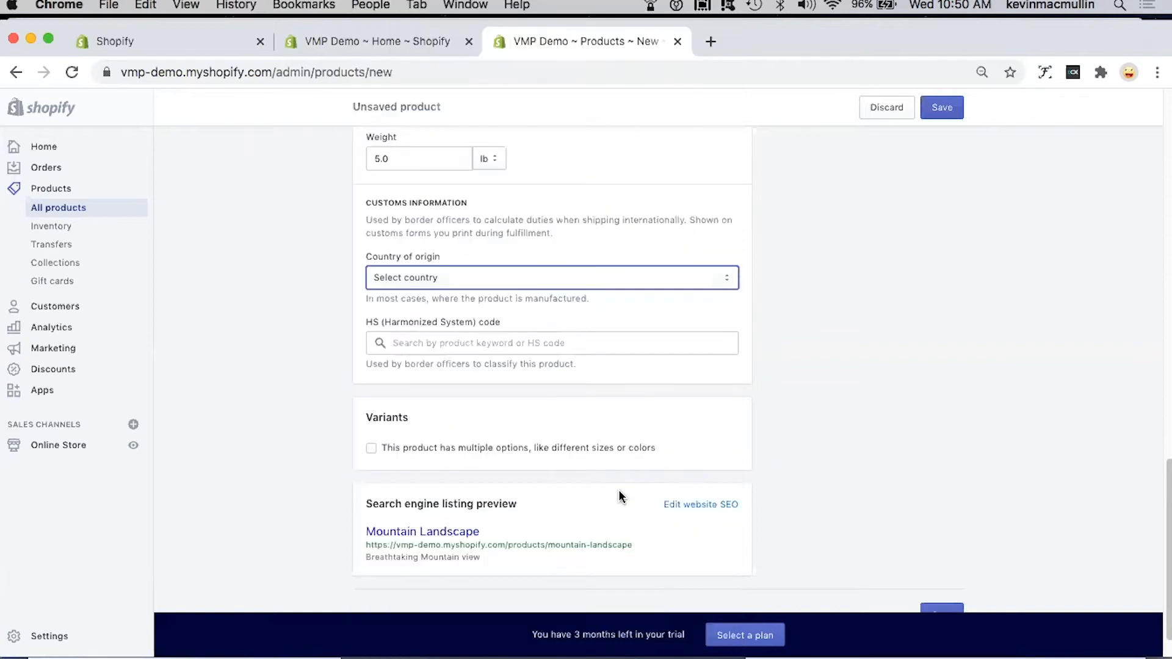
left_click(452, 343)
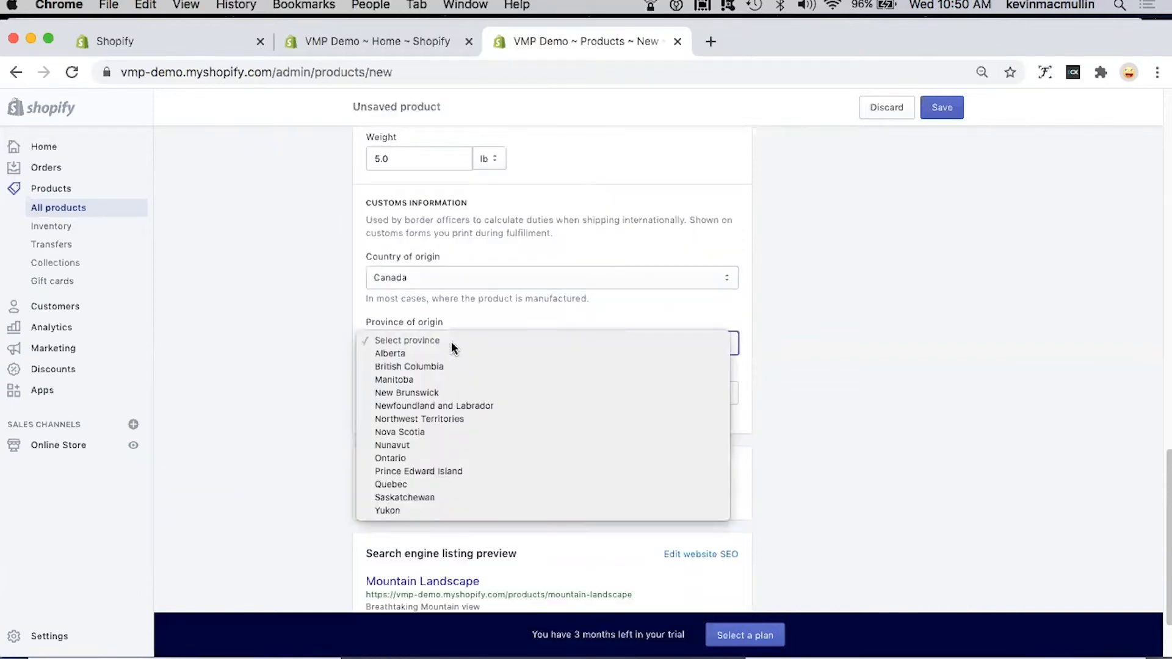
left_click(583, 434)
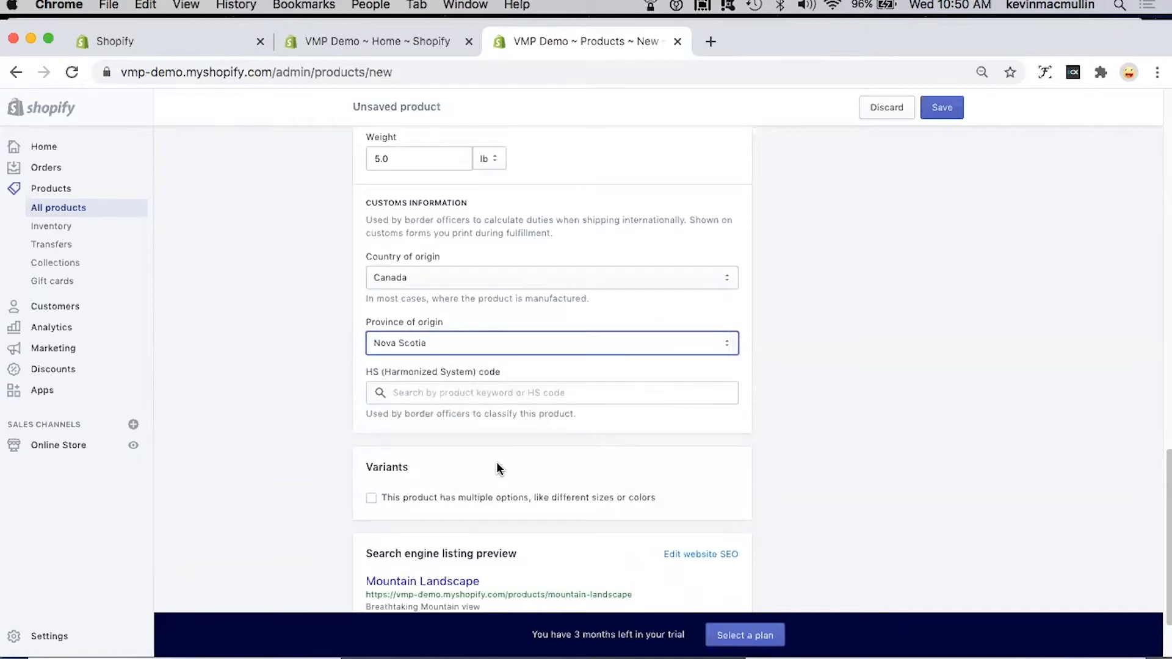
Step: Enable multiple options for the product's variants and name the first option Color
scroll(497, 463, "down", 1)
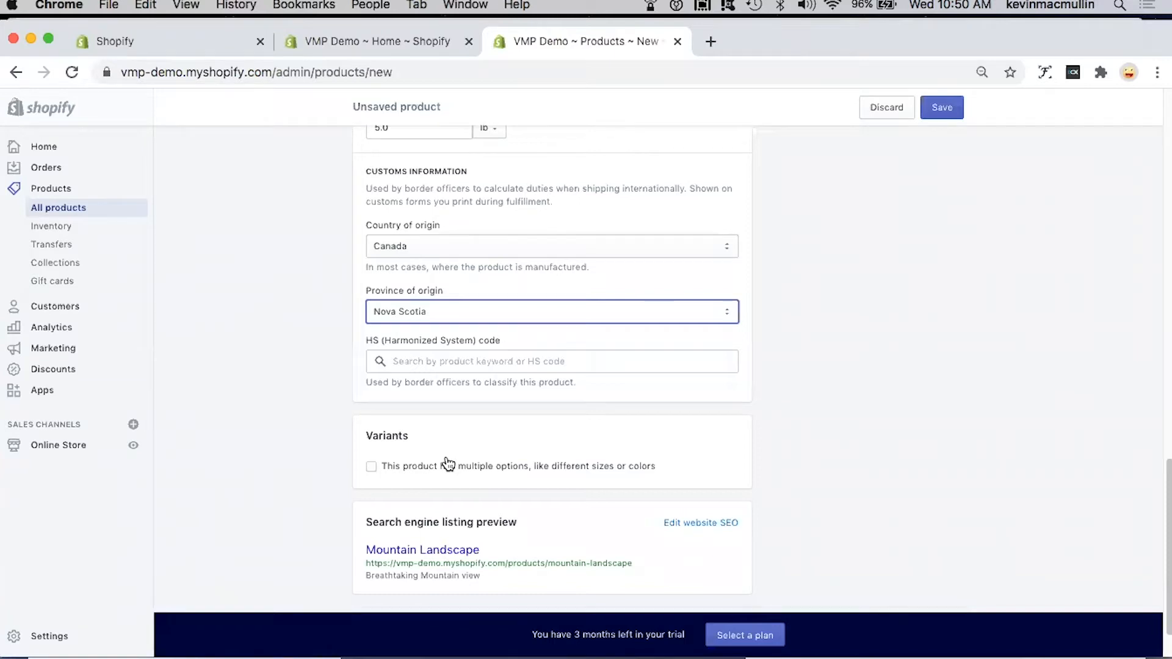
scroll(447, 464, "down", 1)
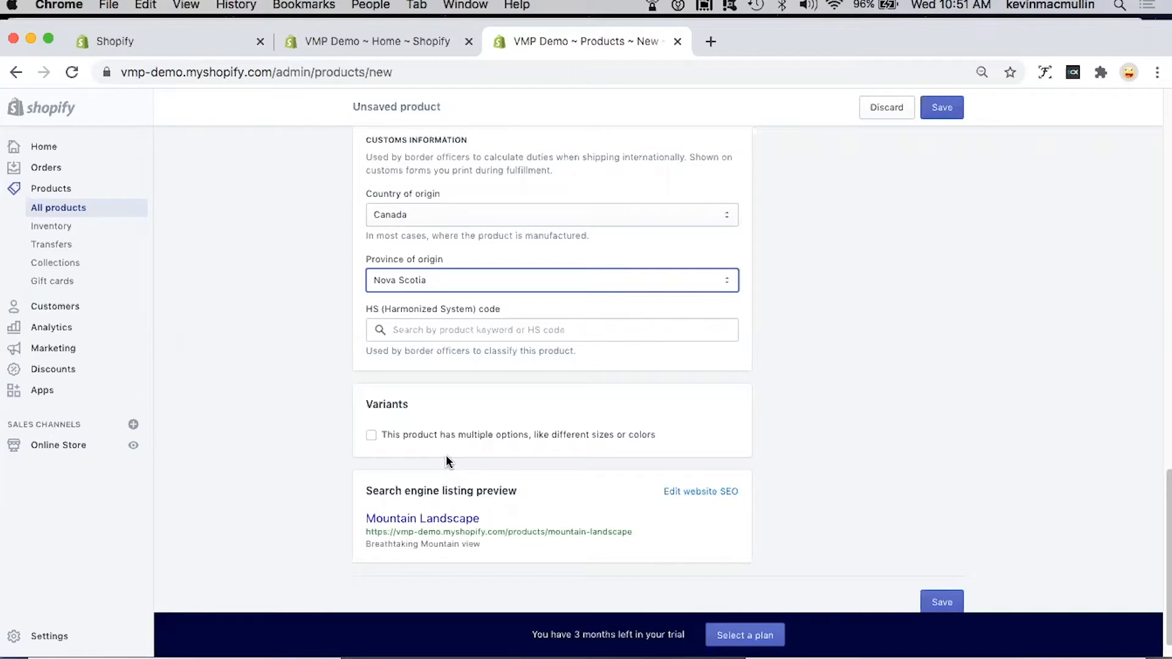
left_click(371, 435)
scroll(570, 455, "down", 3)
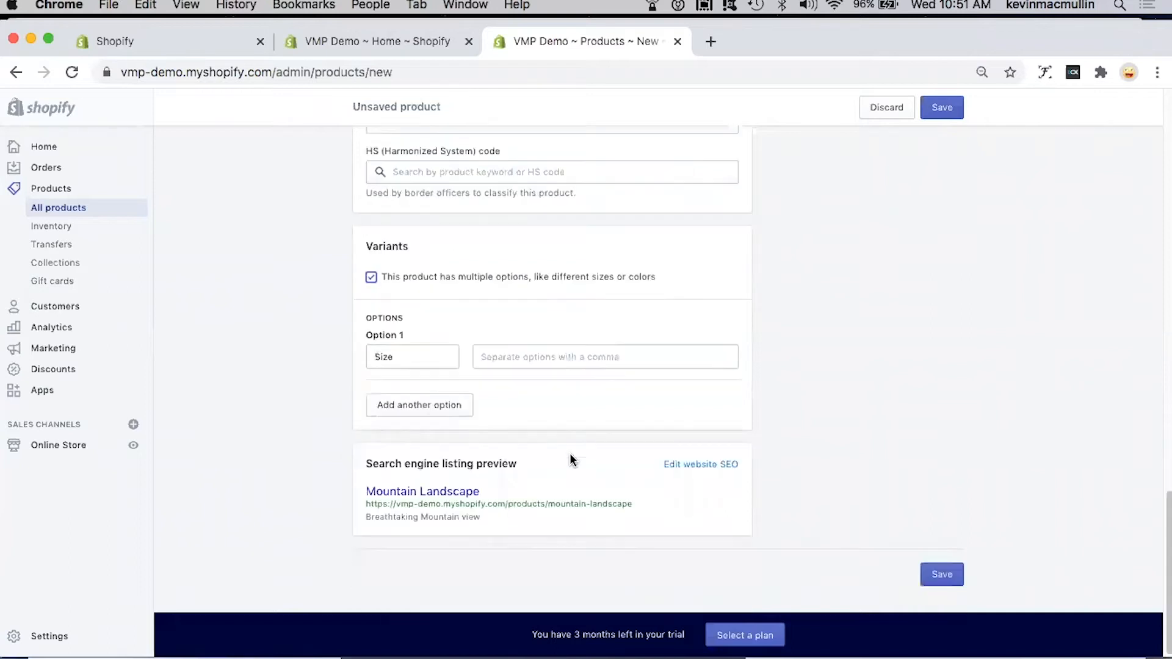
left_click_drag(414, 357, 339, 355)
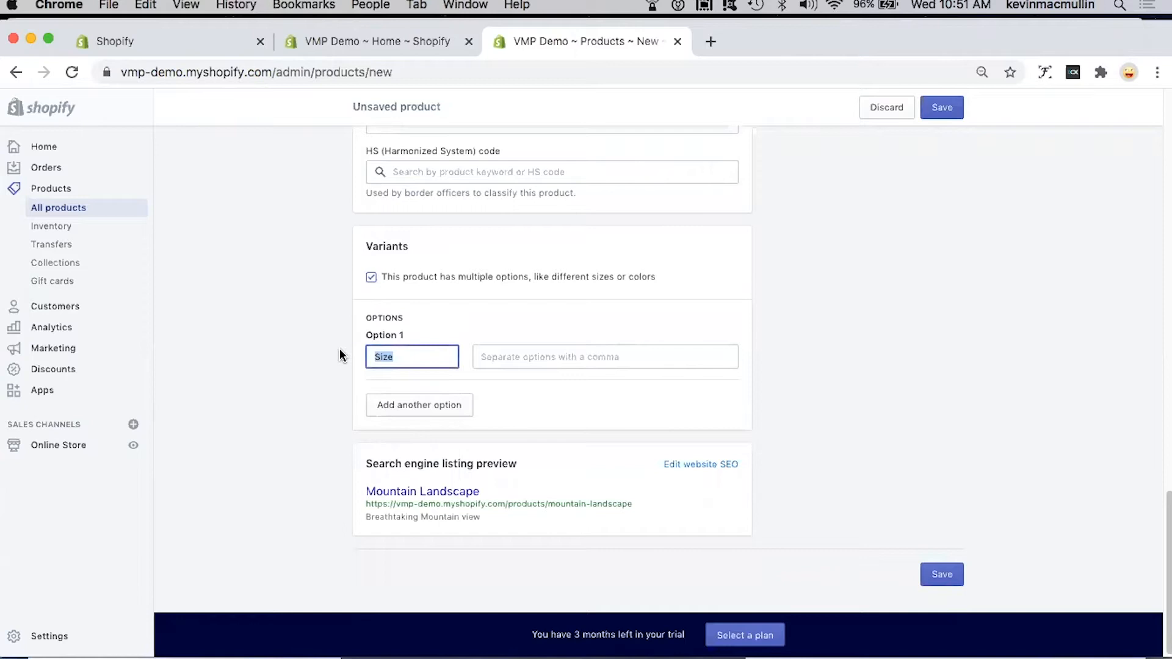
type("color")
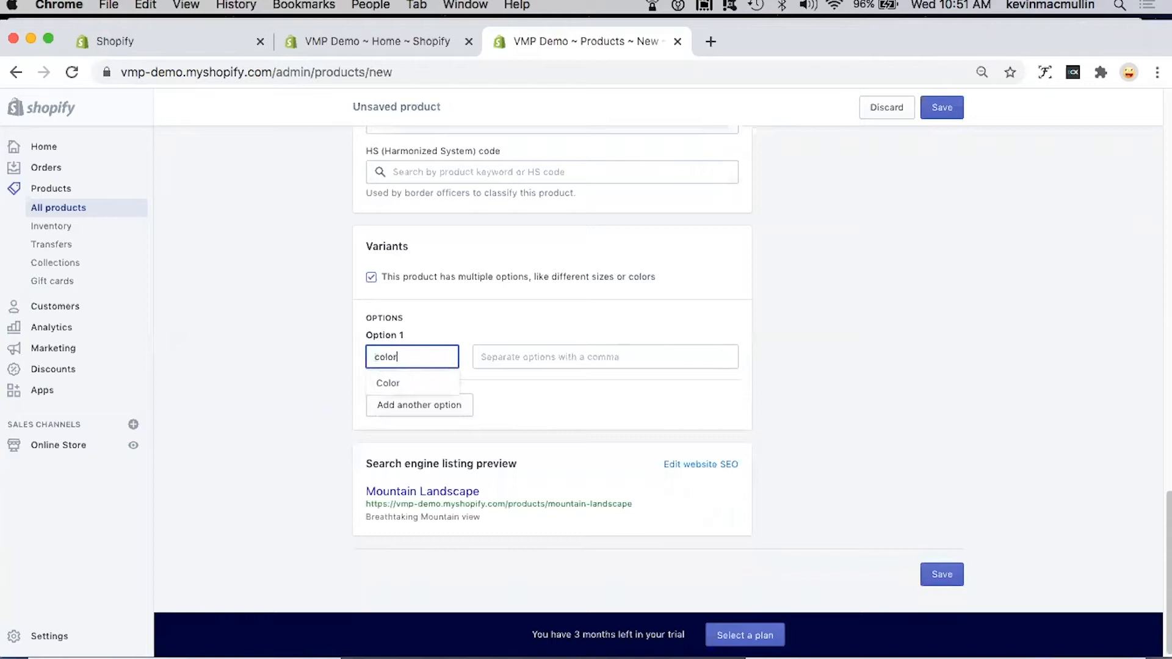
left_click(387, 384)
Step: Add red and blue as the values of the Color option
left_click(499, 353)
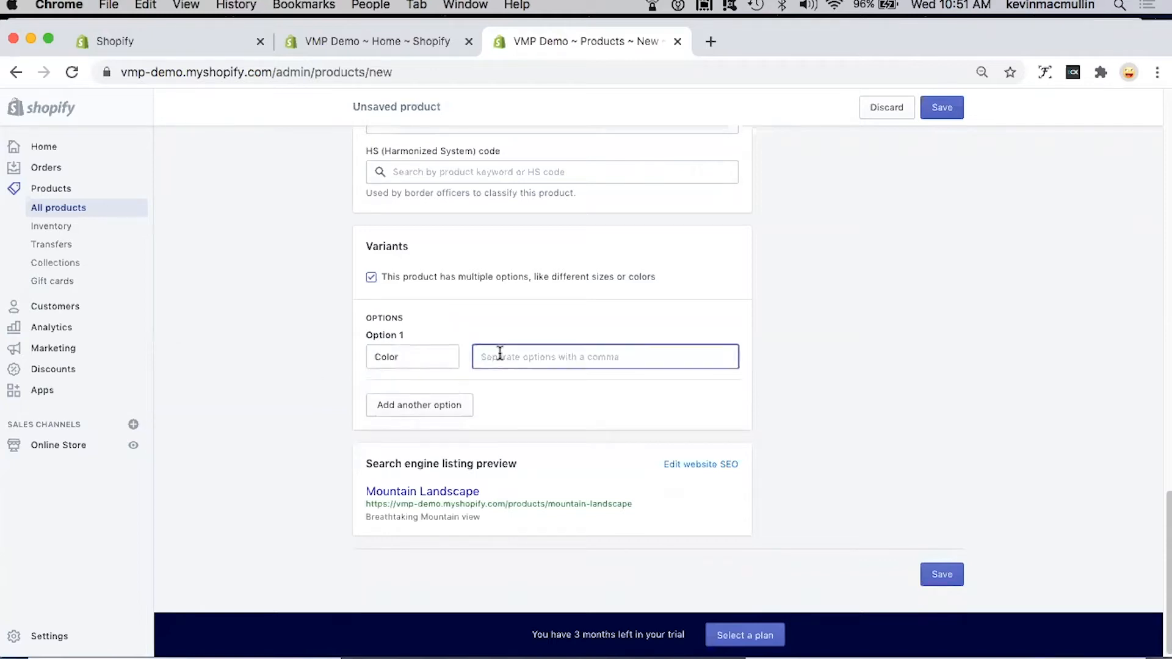
type("red")
key("Return")
type("blu")
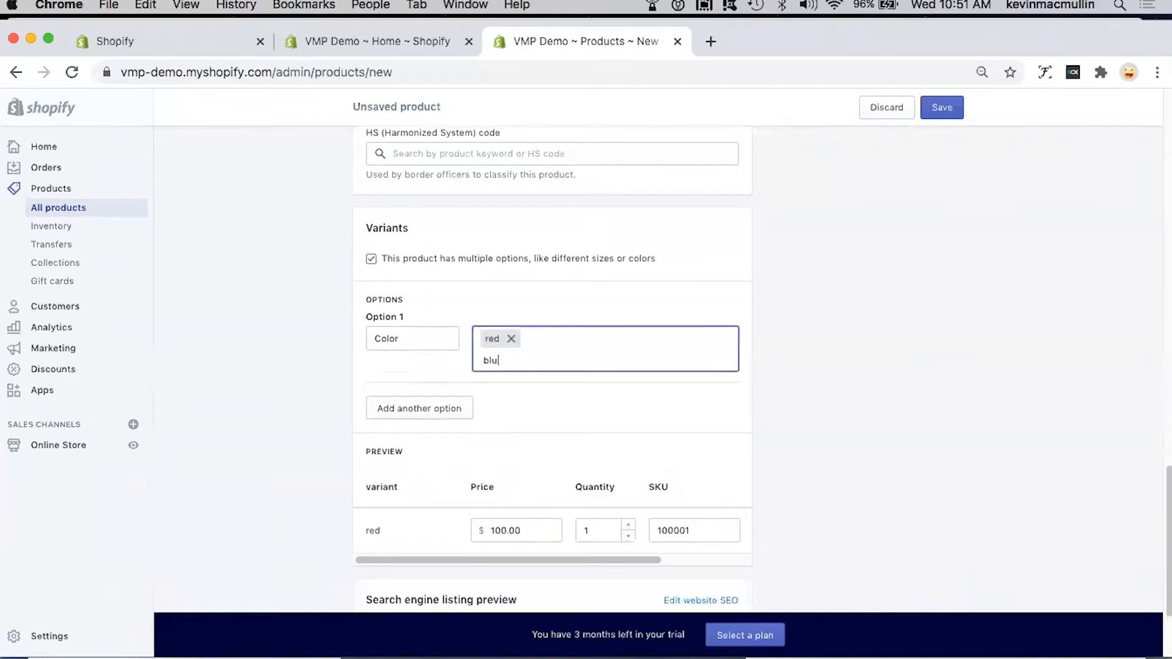
type("e")
left_click(605, 394)
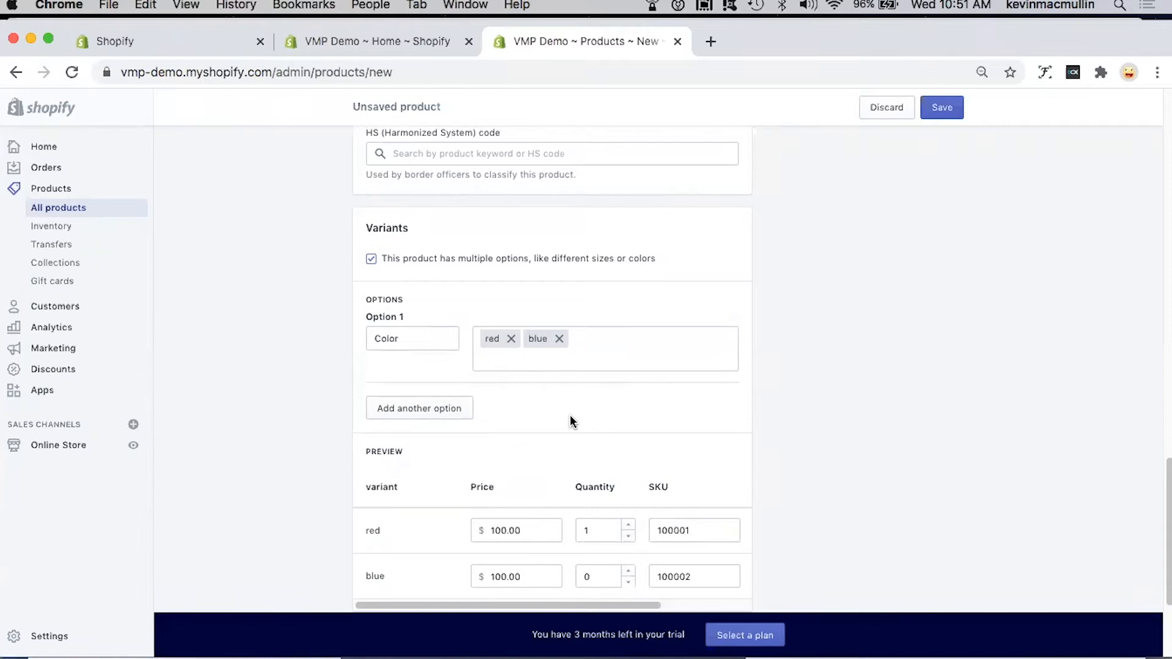
Step: Set the price of the red variant to $120.00
scroll(572, 421, "down", 2)
scroll(572, 422, "down", 2)
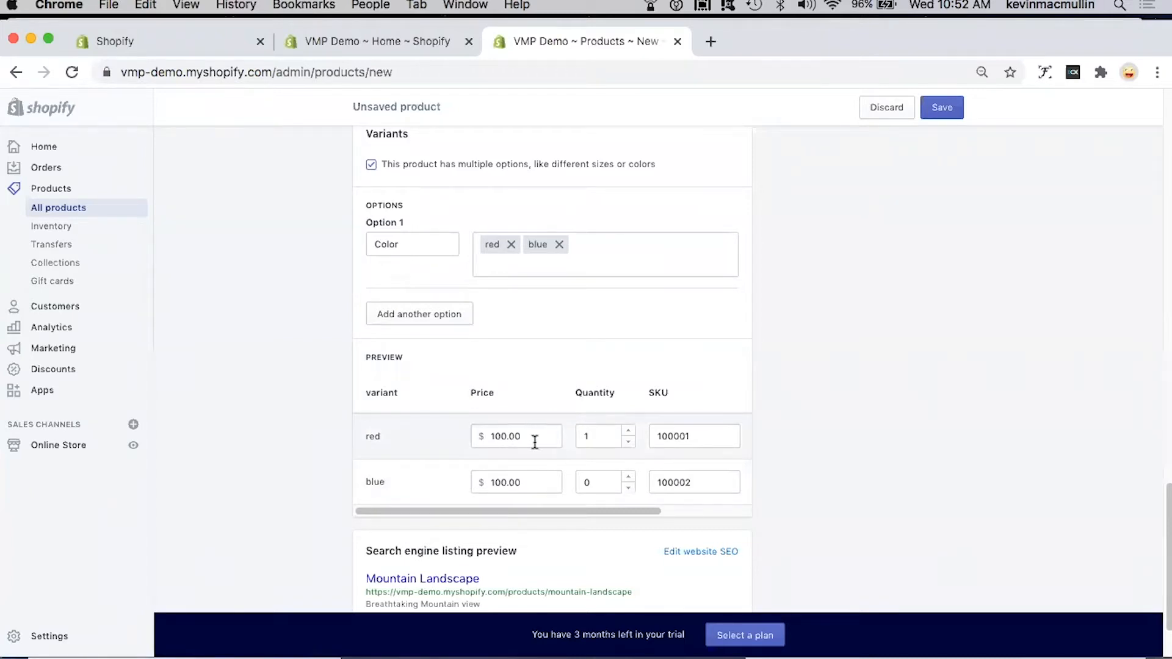
left_click(497, 436)
key("Delete")
type("2")
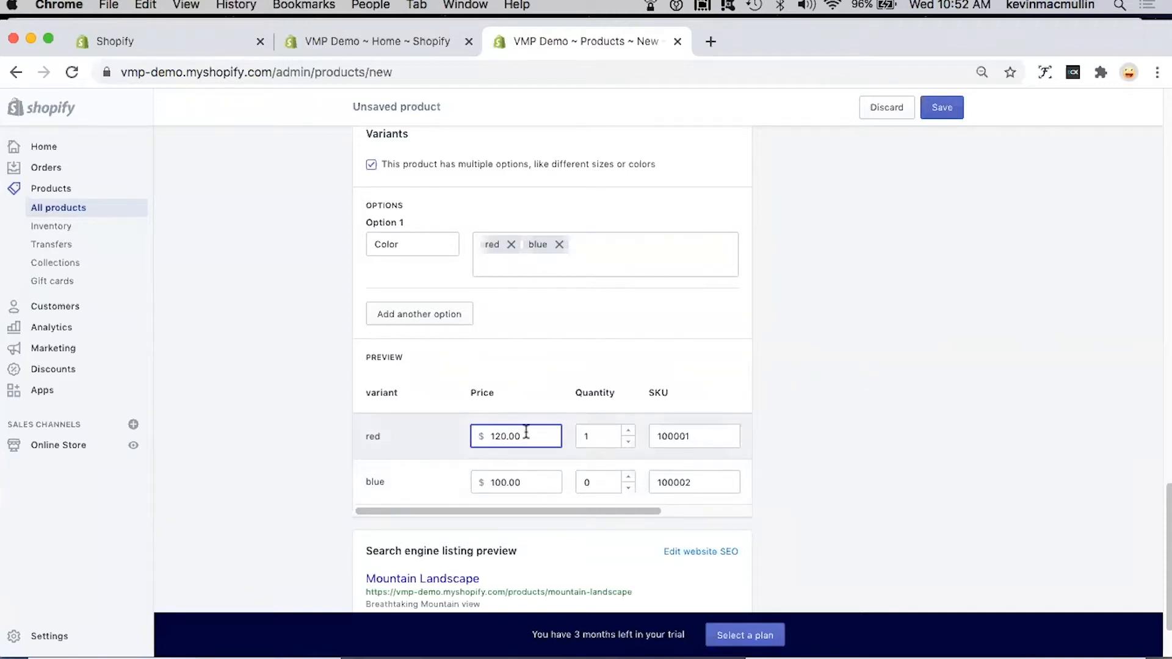
Step: Turn off multiple options for the product to remove its color variants
scroll(526, 432, "up", 1)
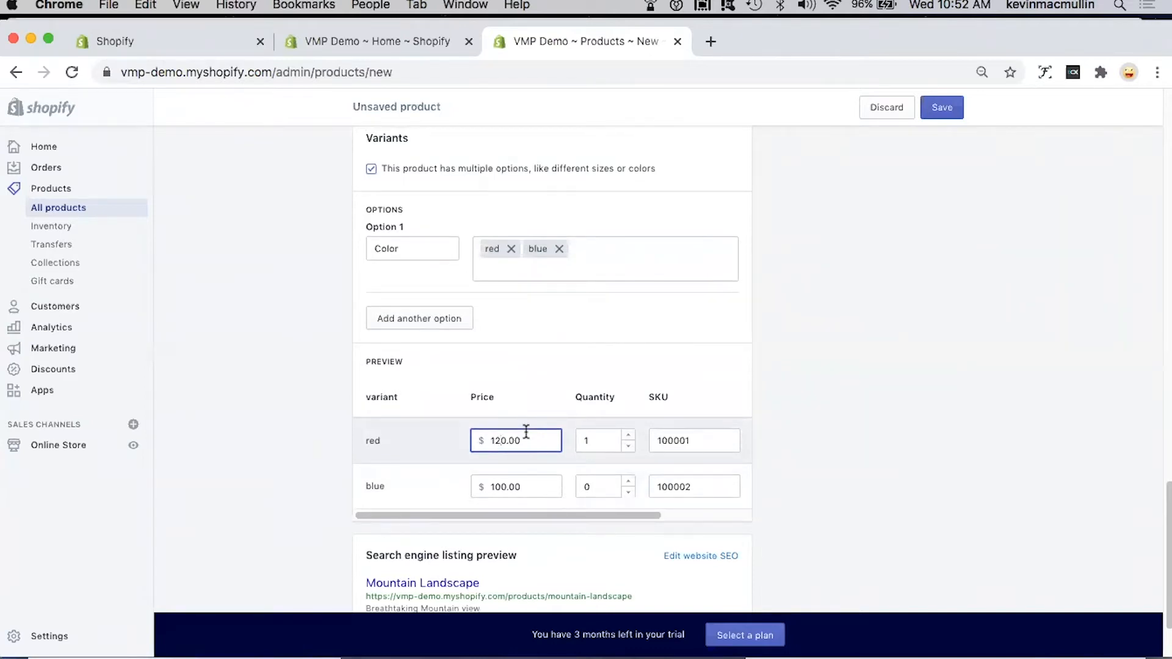
scroll(526, 431, "up", 3)
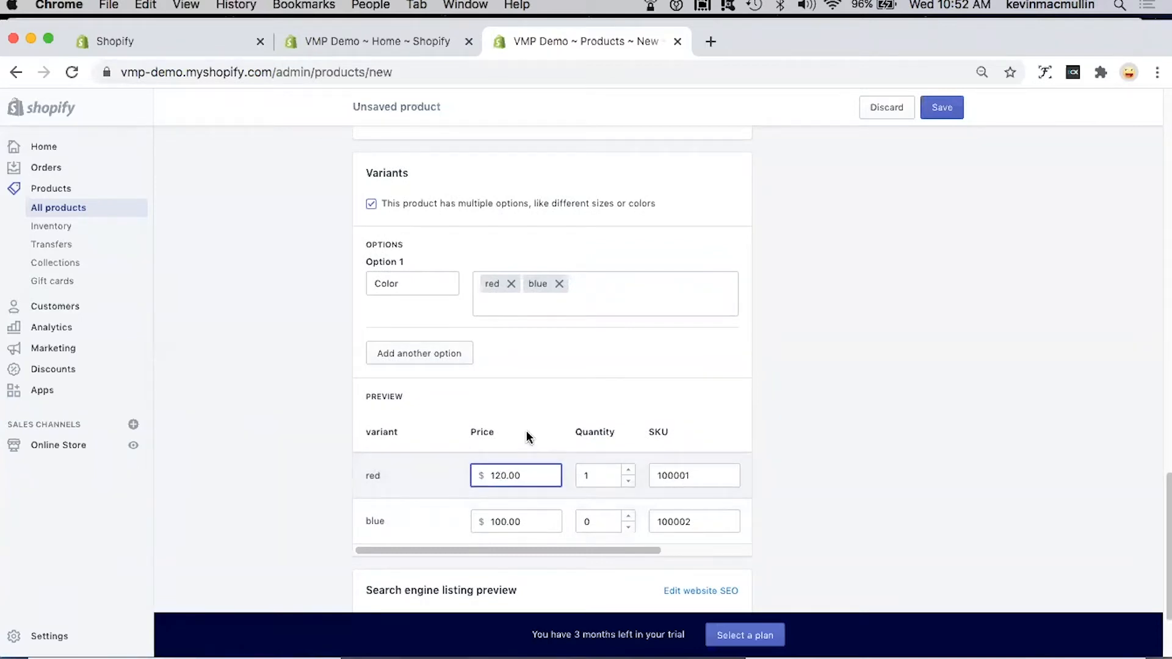
scroll(526, 430, "up", 4)
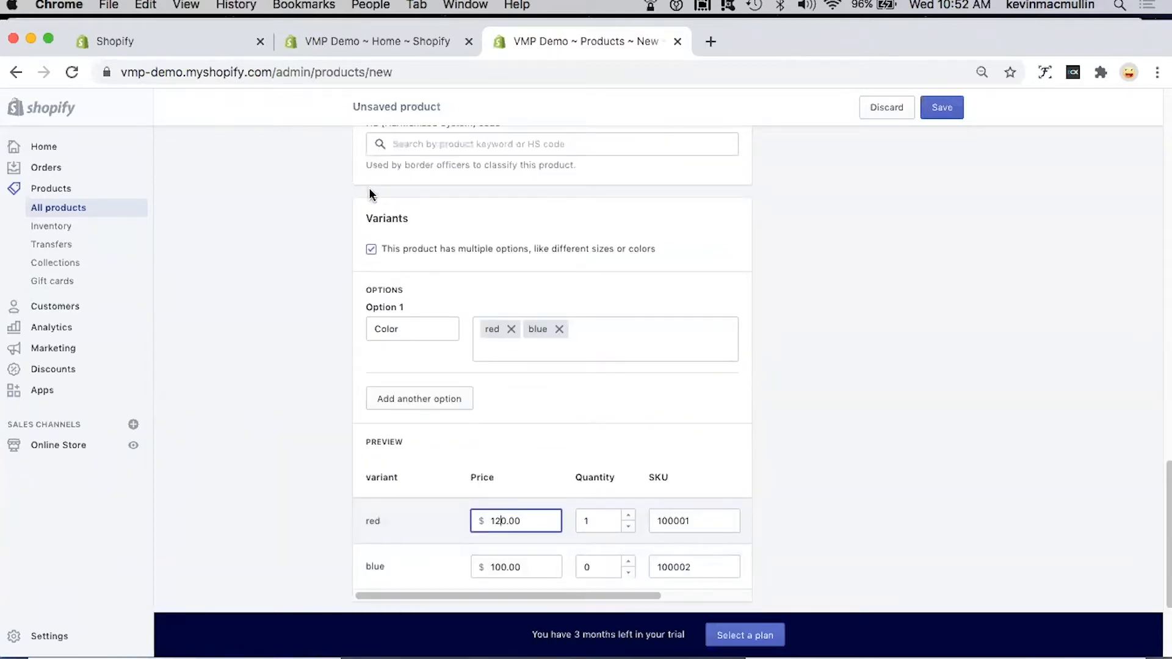
left_click(371, 250)
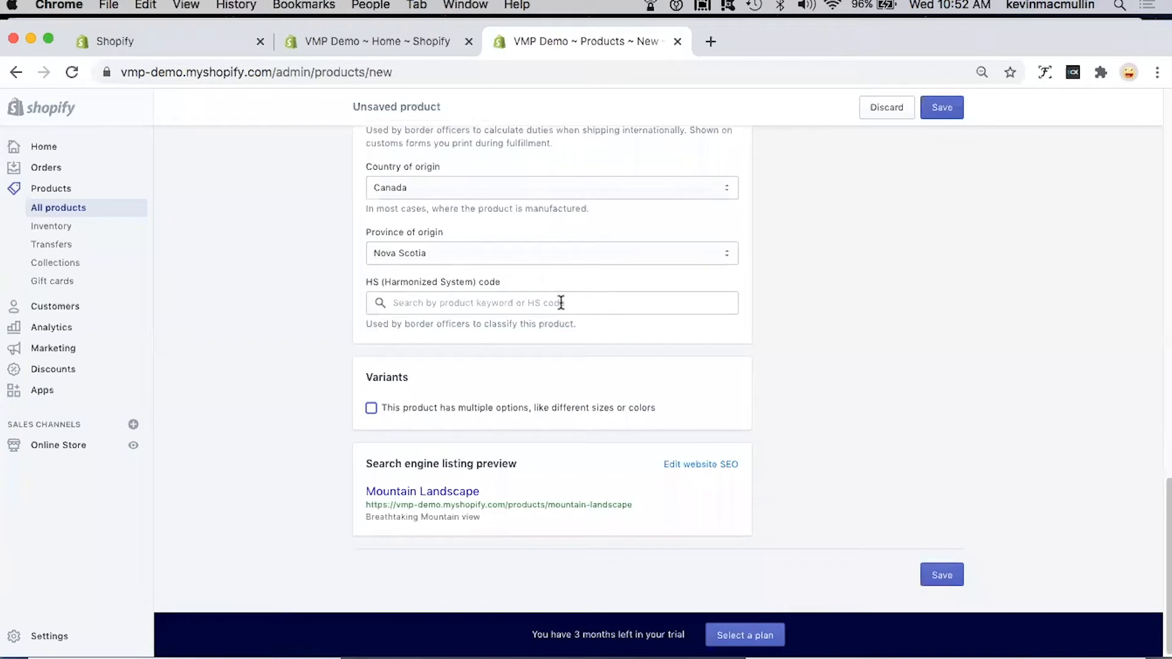
Step: Edit the product's website SEO so the page title reads "Mountain Landscape - Portatrit for sale", with "Breathtaking Mountain view" as the description
left_click(695, 465)
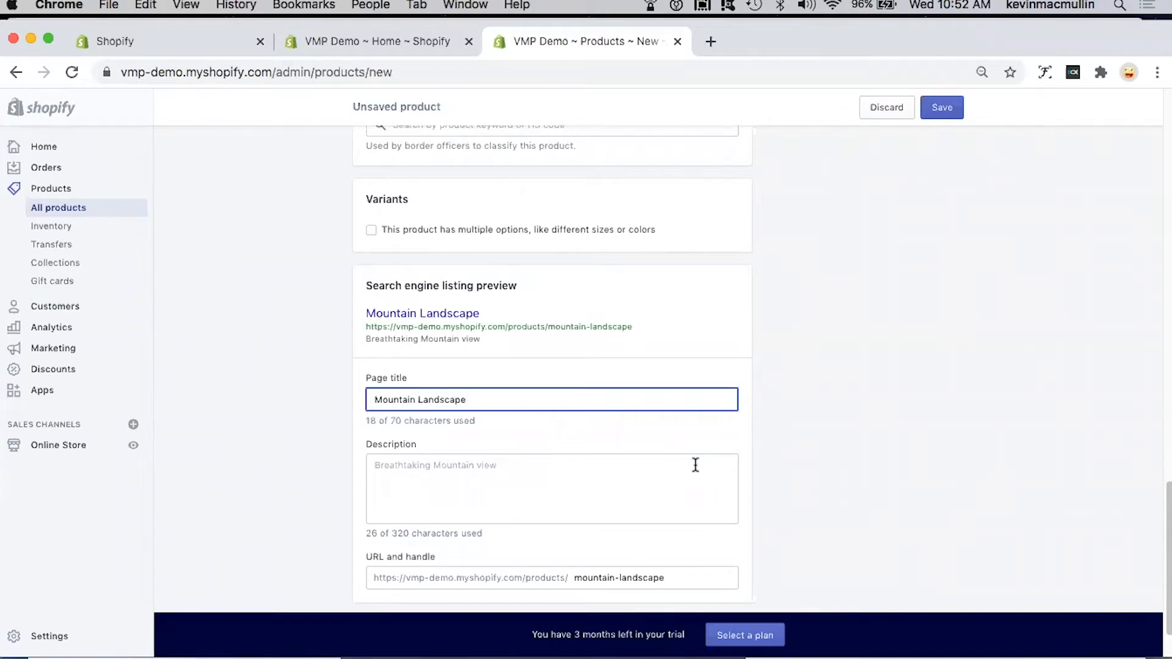
scroll(695, 465, "up", 15)
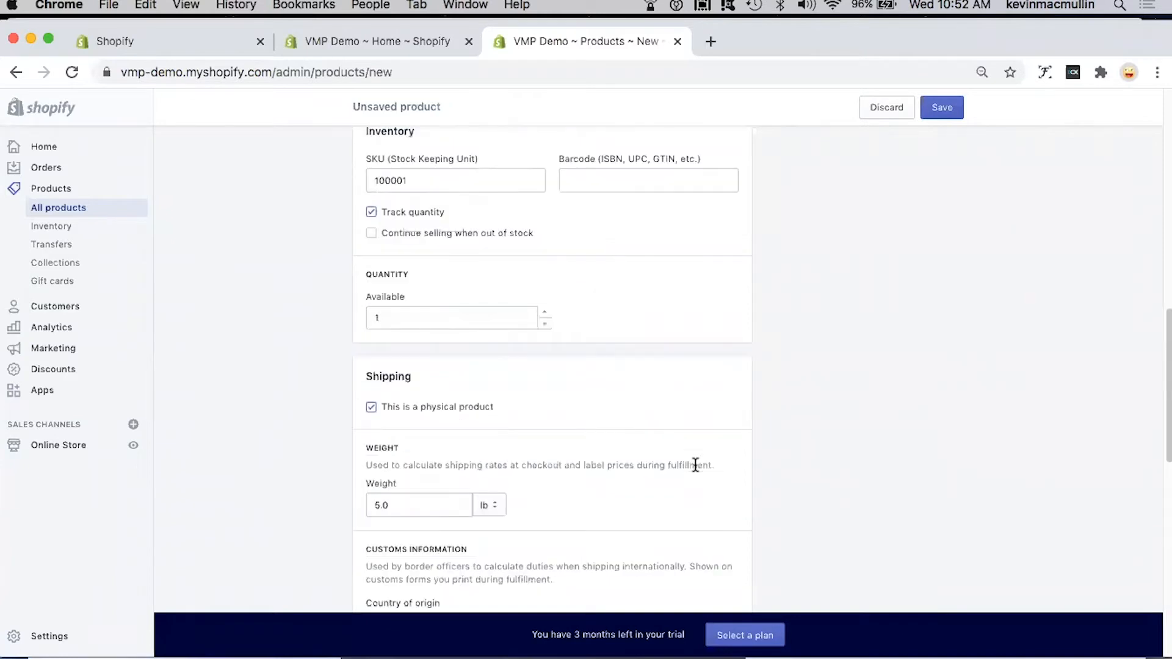
scroll(695, 465, "up", 15)
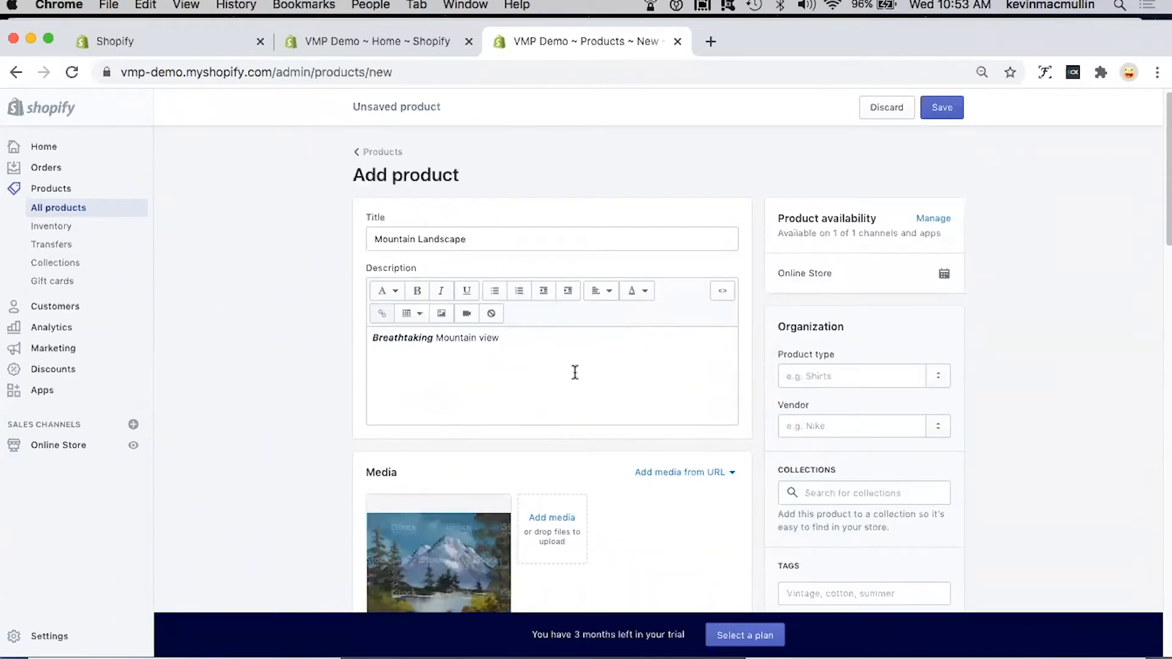
scroll(574, 371, "down", 15)
scroll(574, 372, "down", 10)
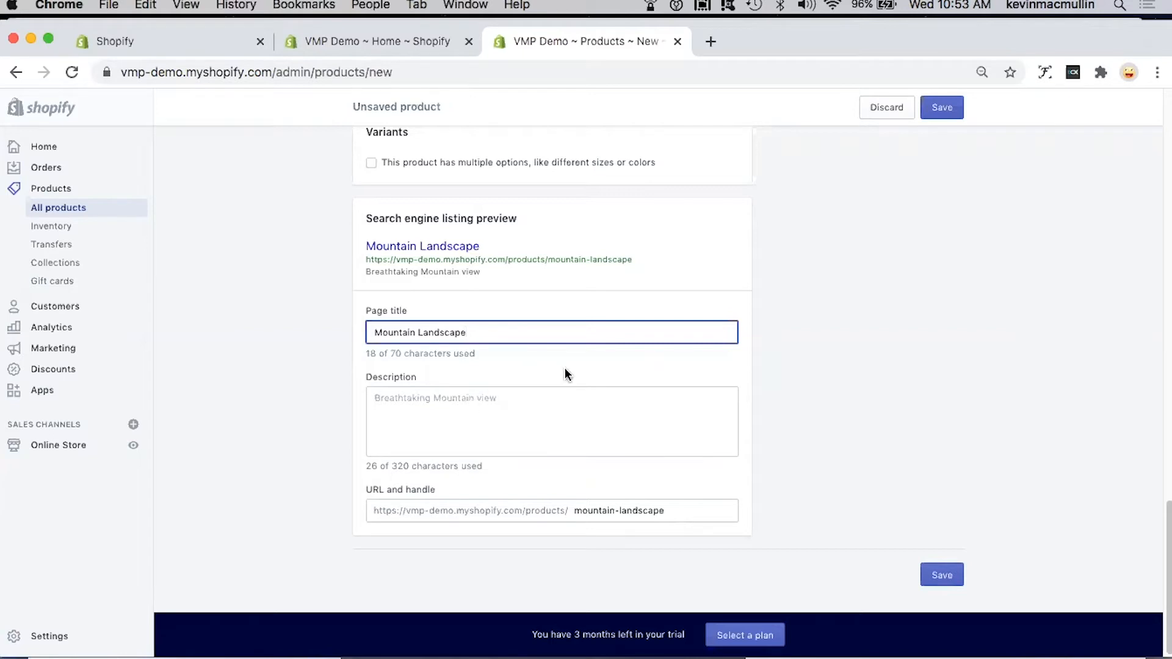
type("- Portatrit f")
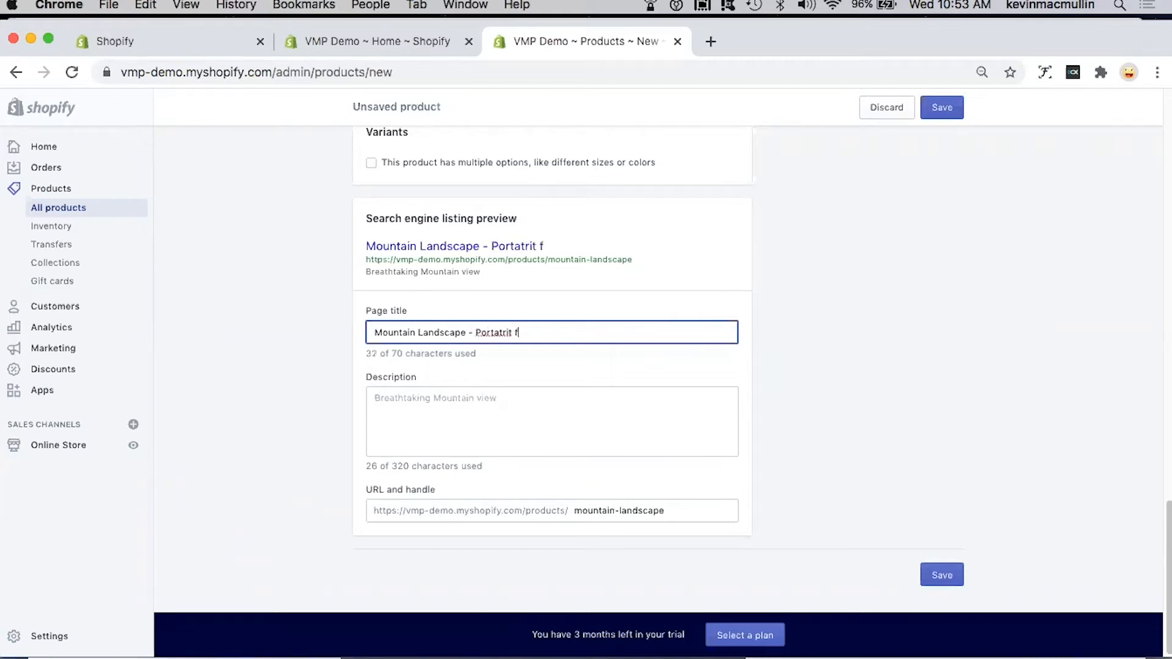
type("or sale")
left_click(570, 403)
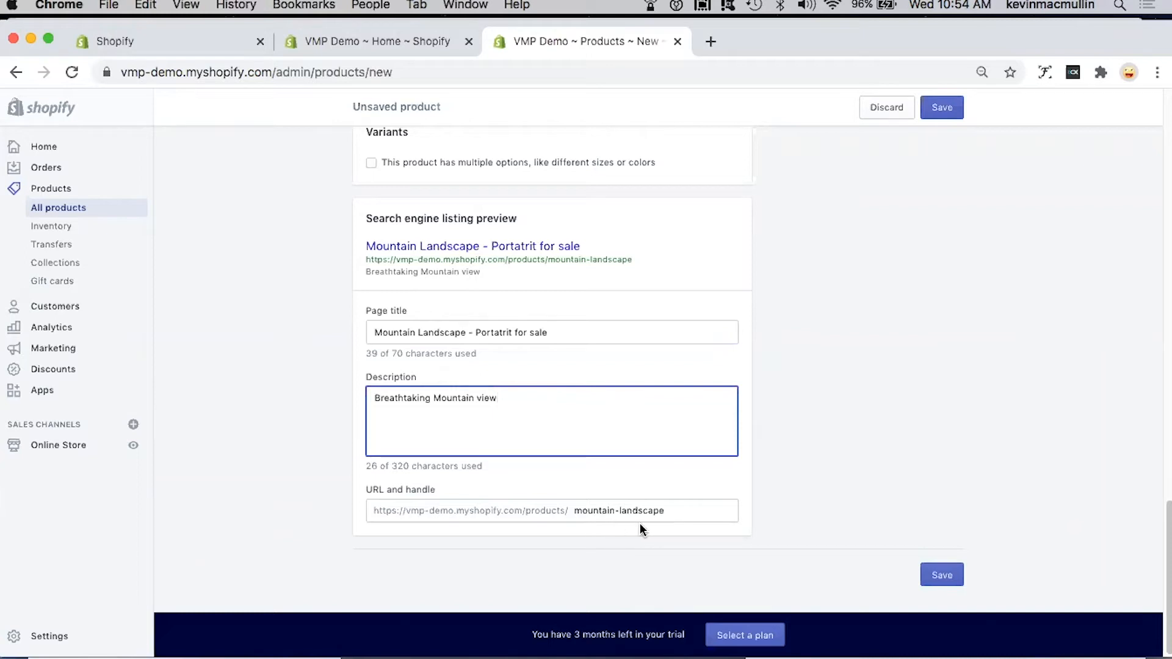
Step: Organize the product with painting as the product type and VMP Demo as the vendor
scroll(810, 493, "up", 10)
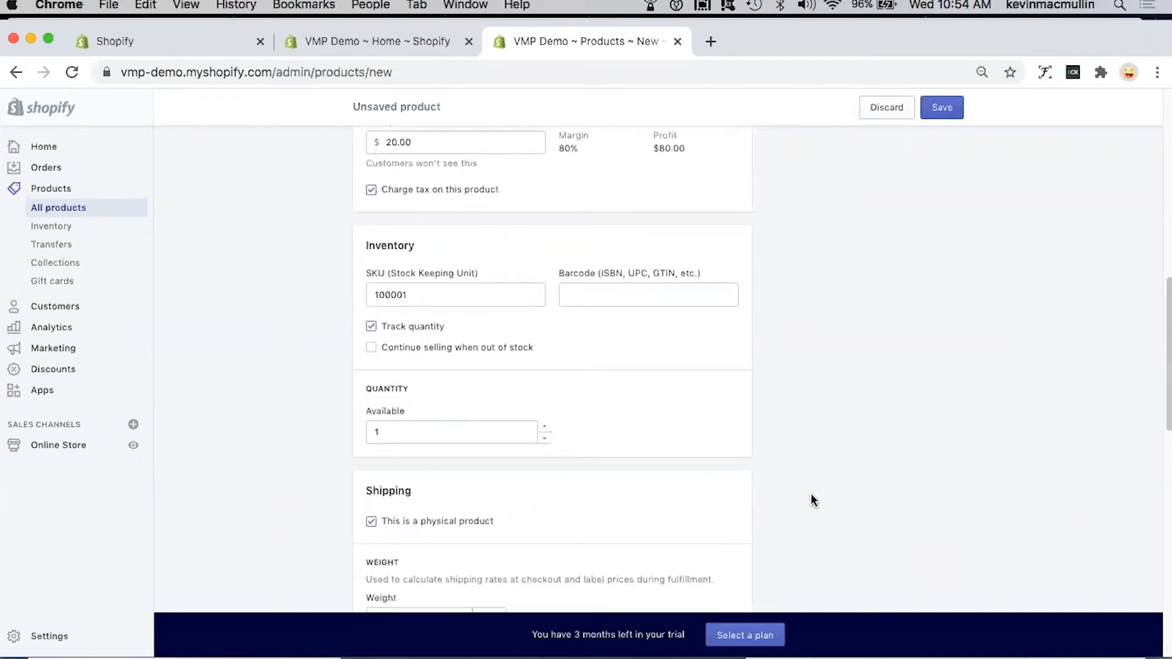
scroll(811, 493, "up", 10)
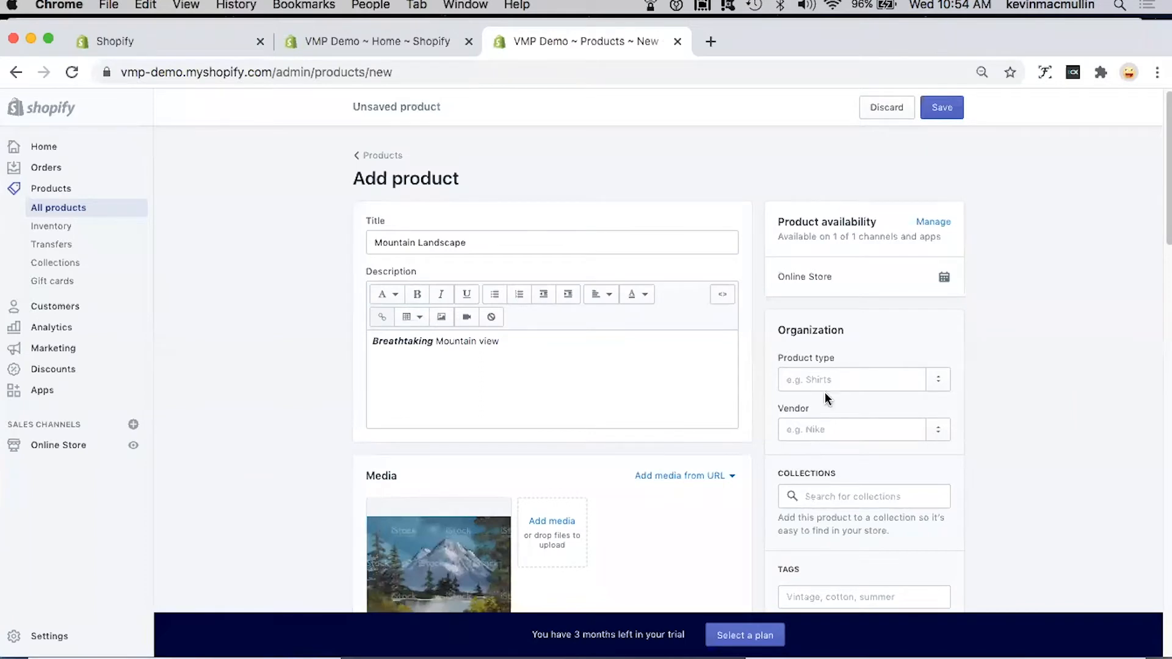
left_click(843, 379)
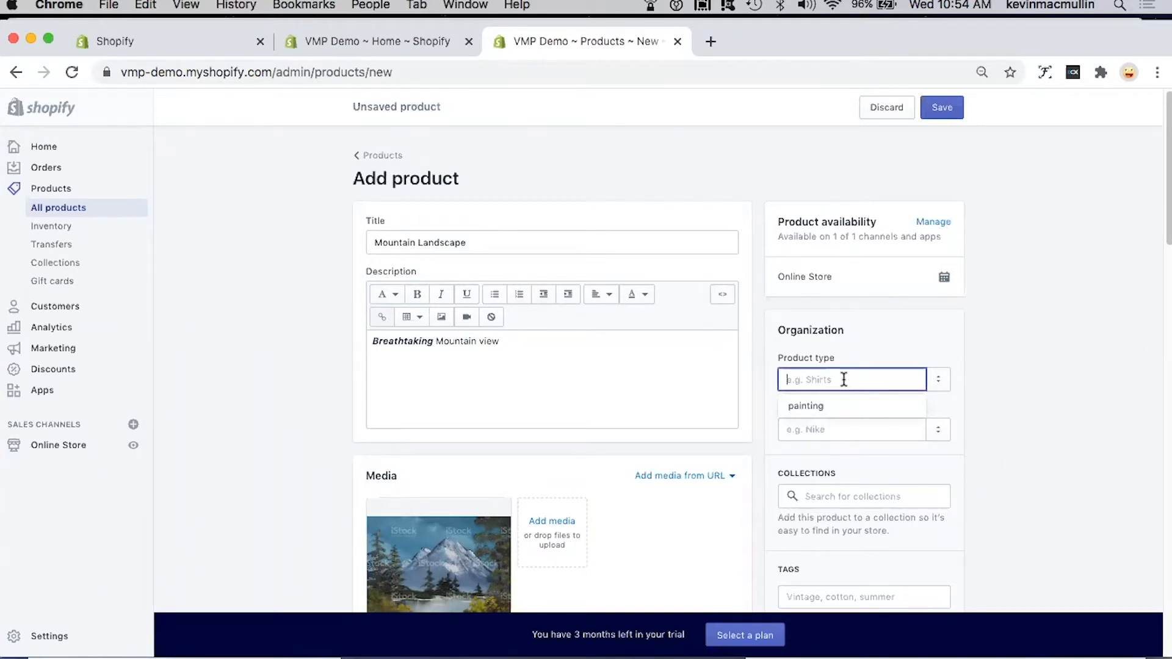
left_click(840, 410)
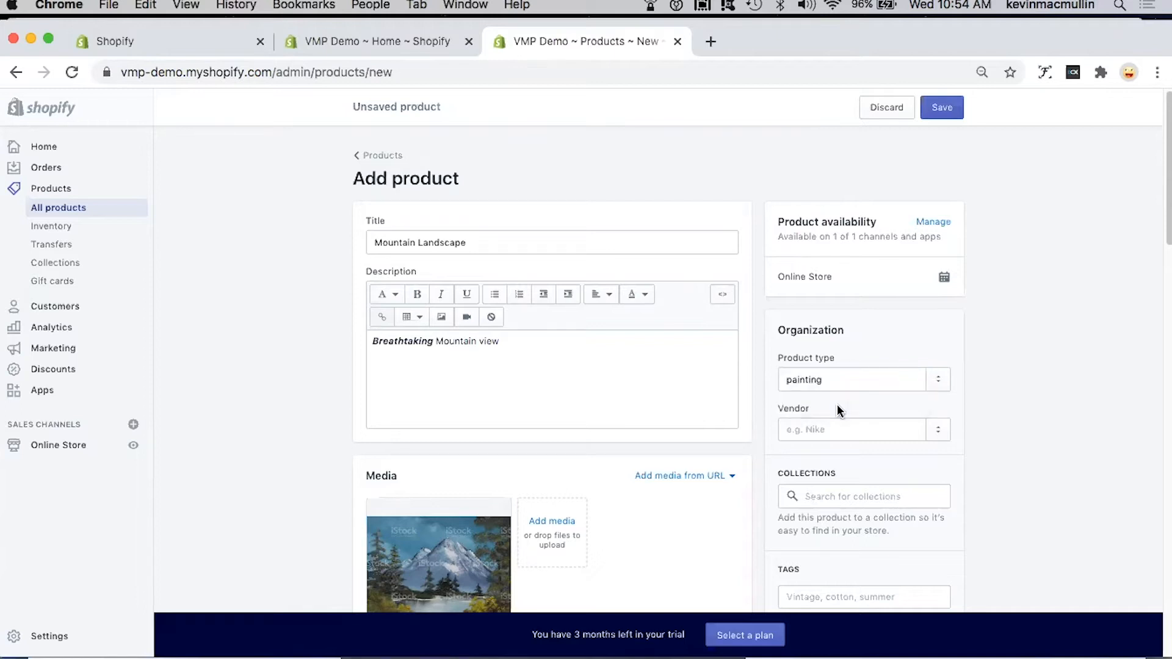
left_click(842, 431)
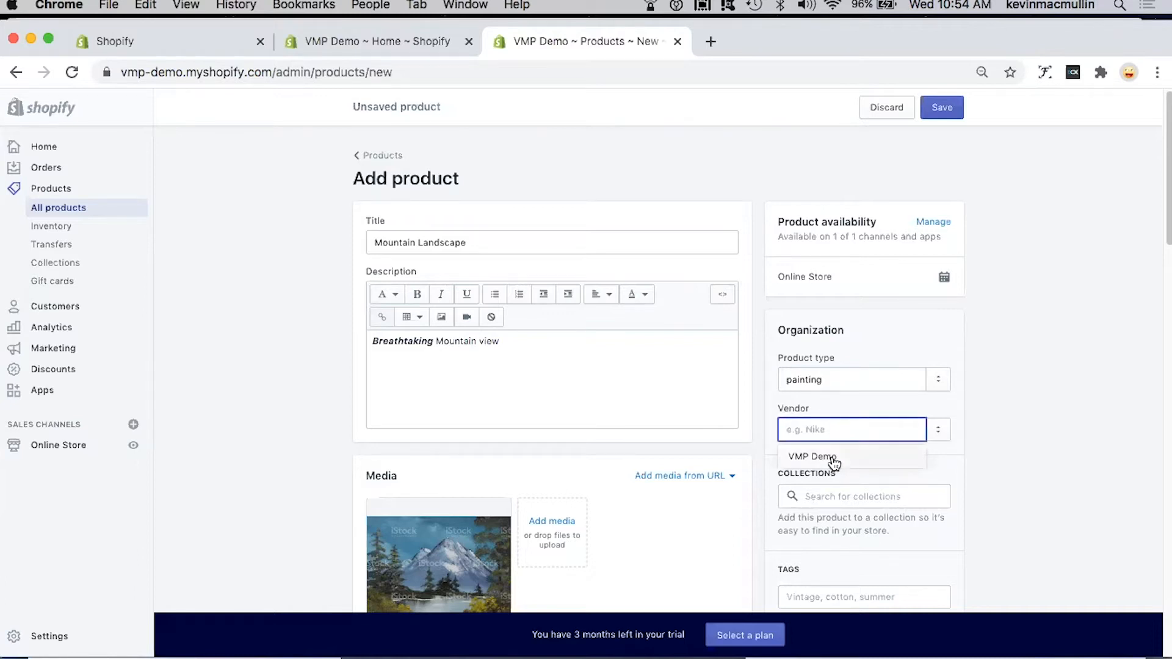
left_click(831, 457)
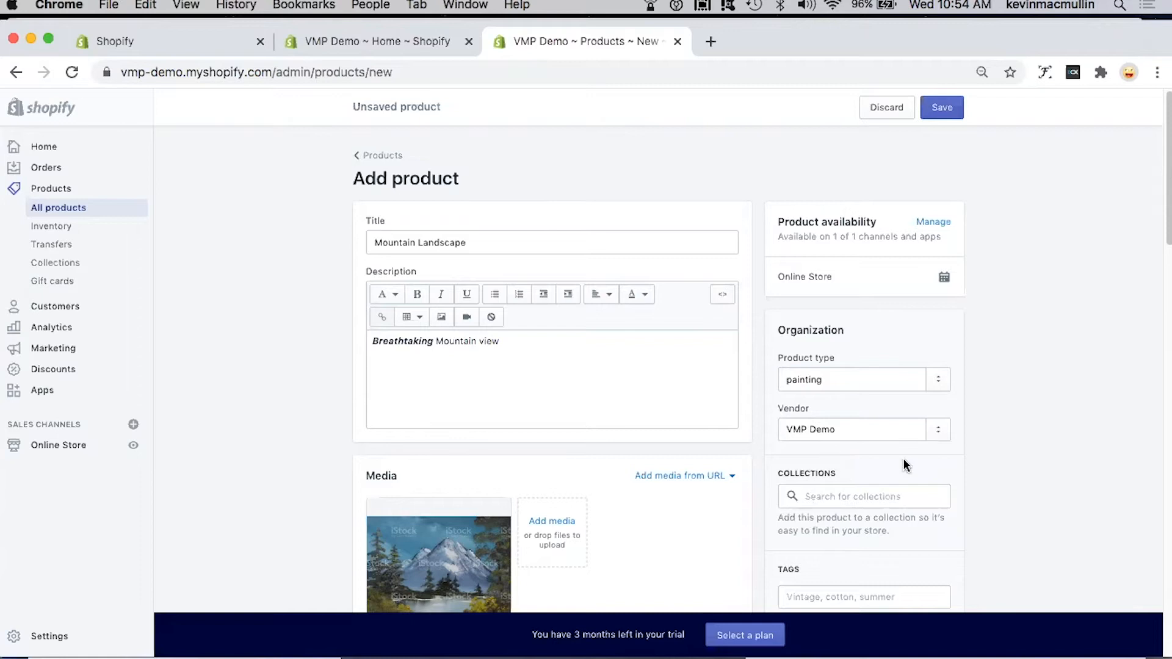
Step: Save the new Mountain Landscape product
scroll(904, 465, "down", 3)
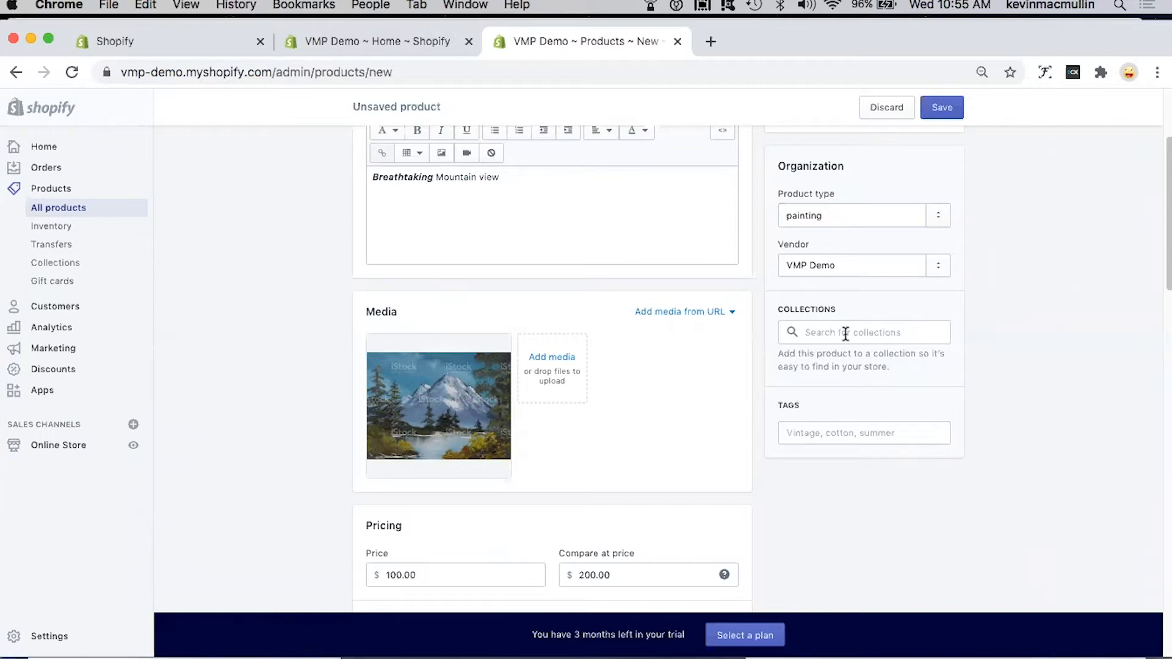
scroll(1029, 400, "up", 5)
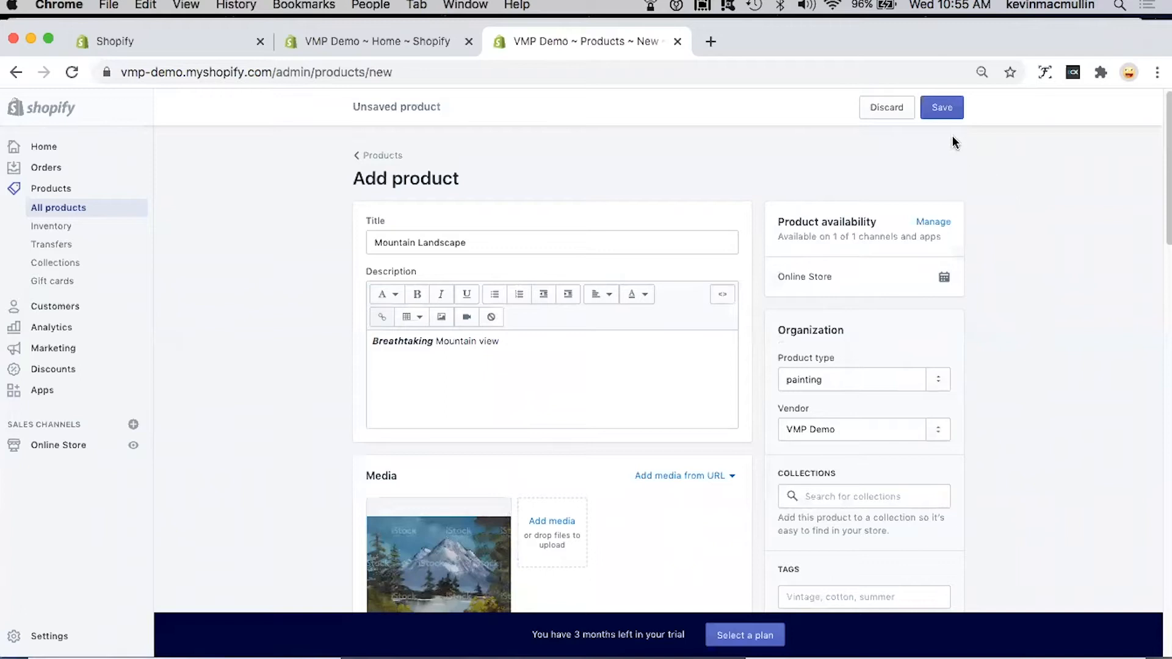
left_click(943, 108)
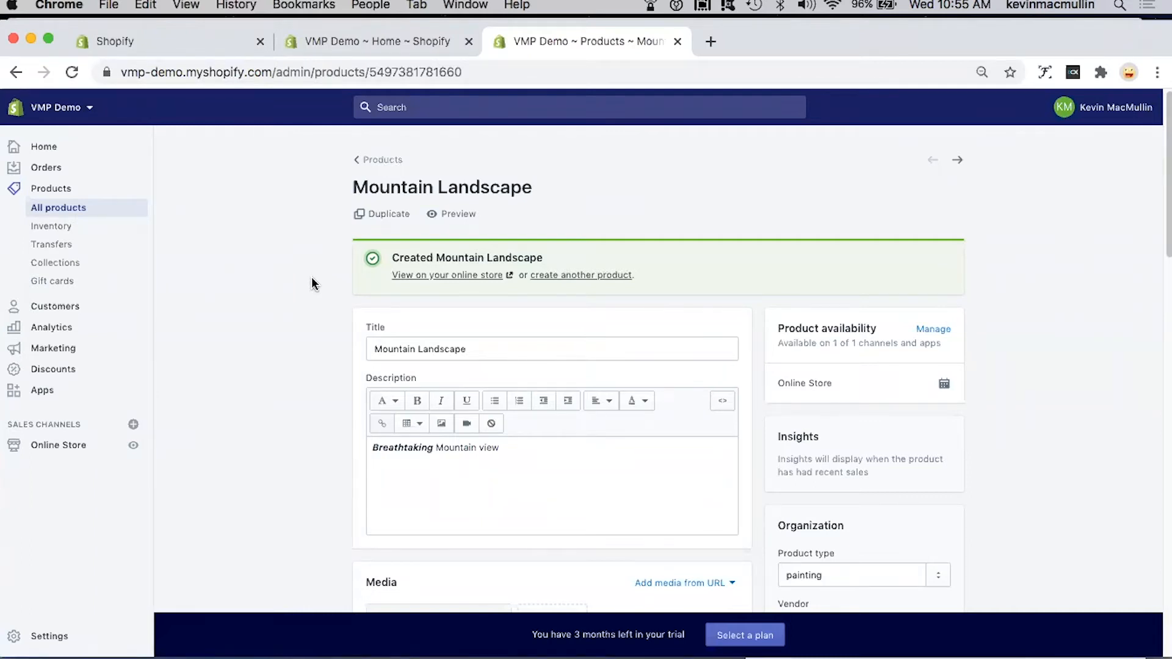
Step: Create another product titled Forest Landscape with the placeholder description "dfsg dfg dsfg sdfgsdfdsfg"
left_click(597, 276)
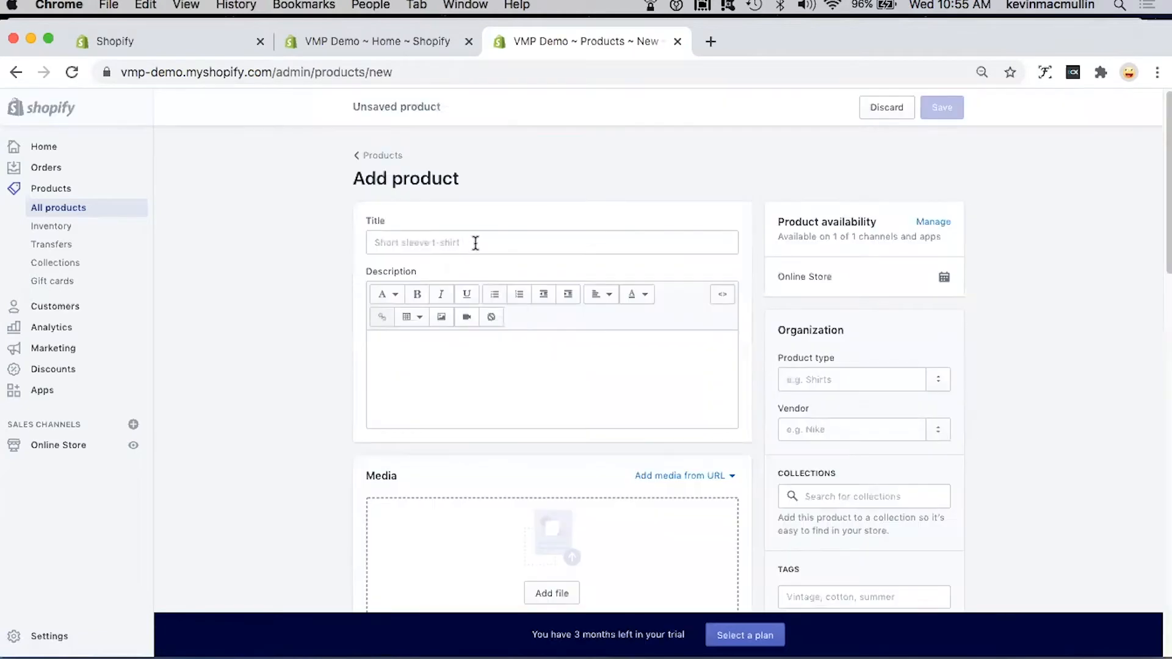
left_click(476, 243)
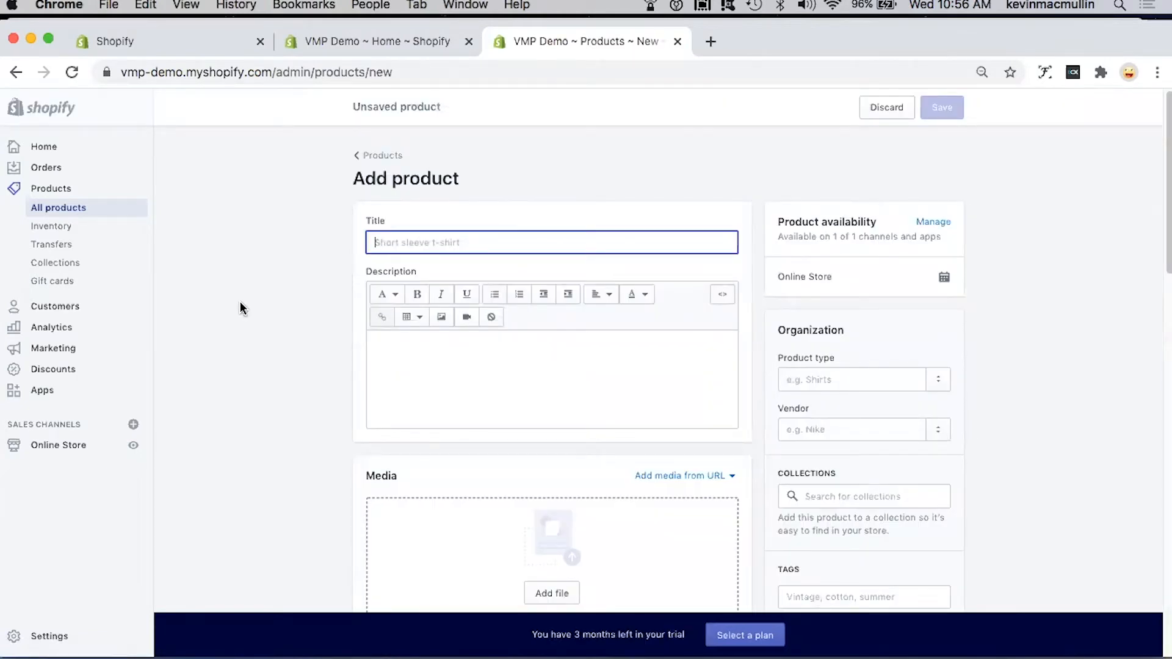
type("For")
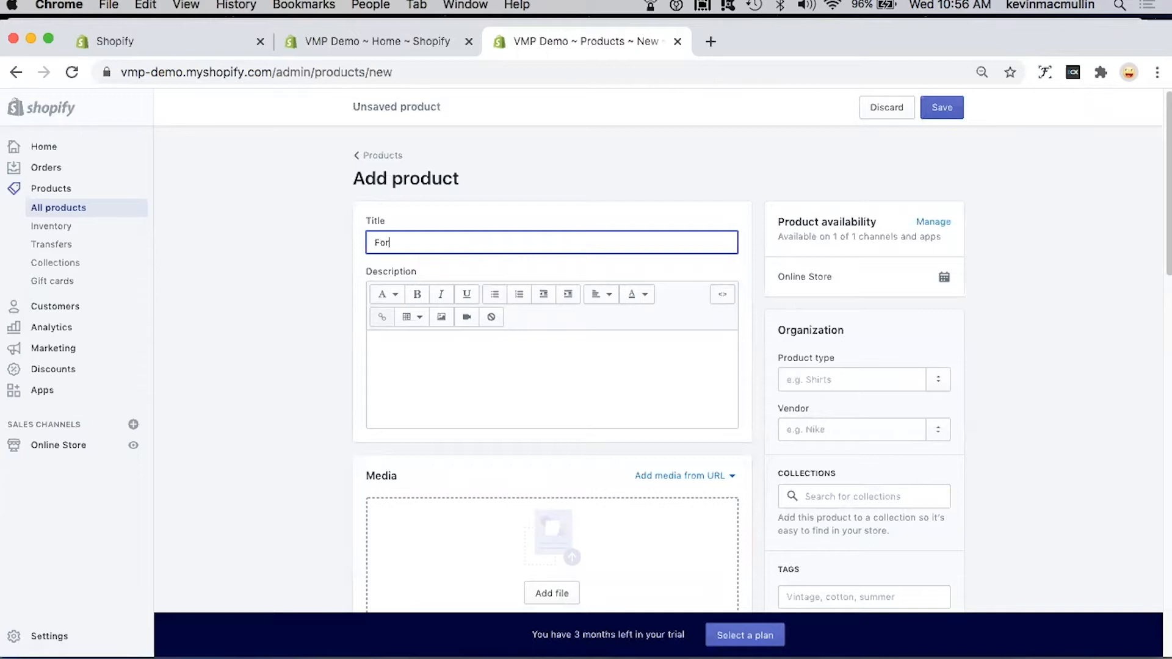
type("est Landscape")
left_click(465, 350)
type("dfsg dfg")
type(" sdfg sdfgsdfg")
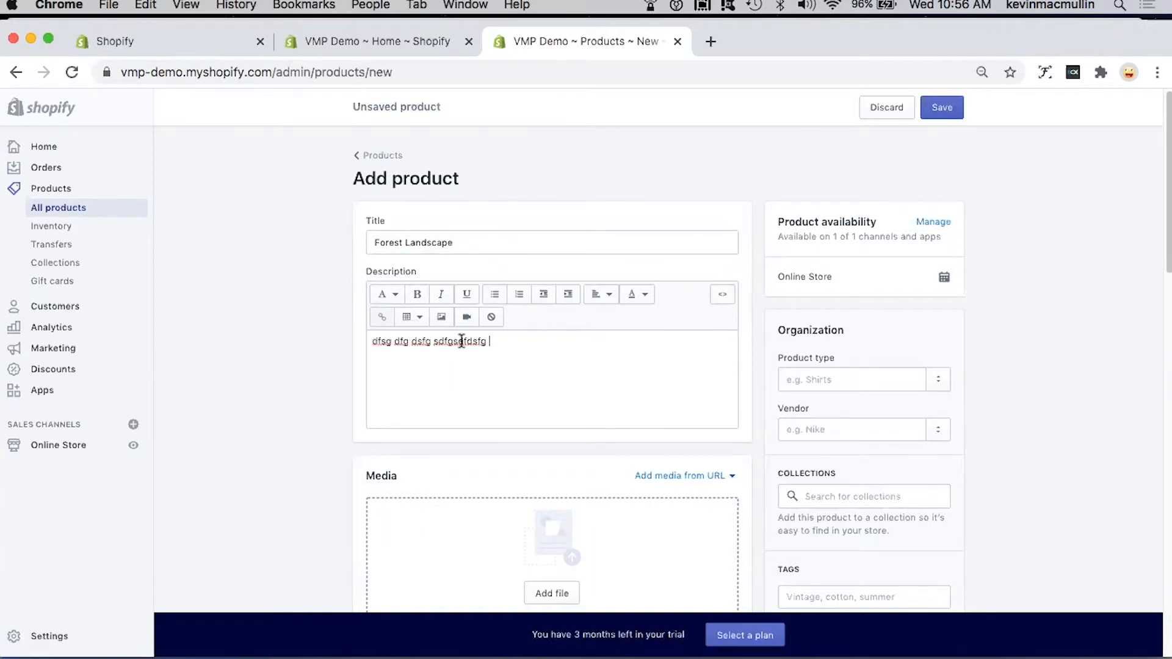
Step: Upload landscape-forest.jpg from the Shopify Pics folder as the product's media
scroll(460, 340, "down", 5)
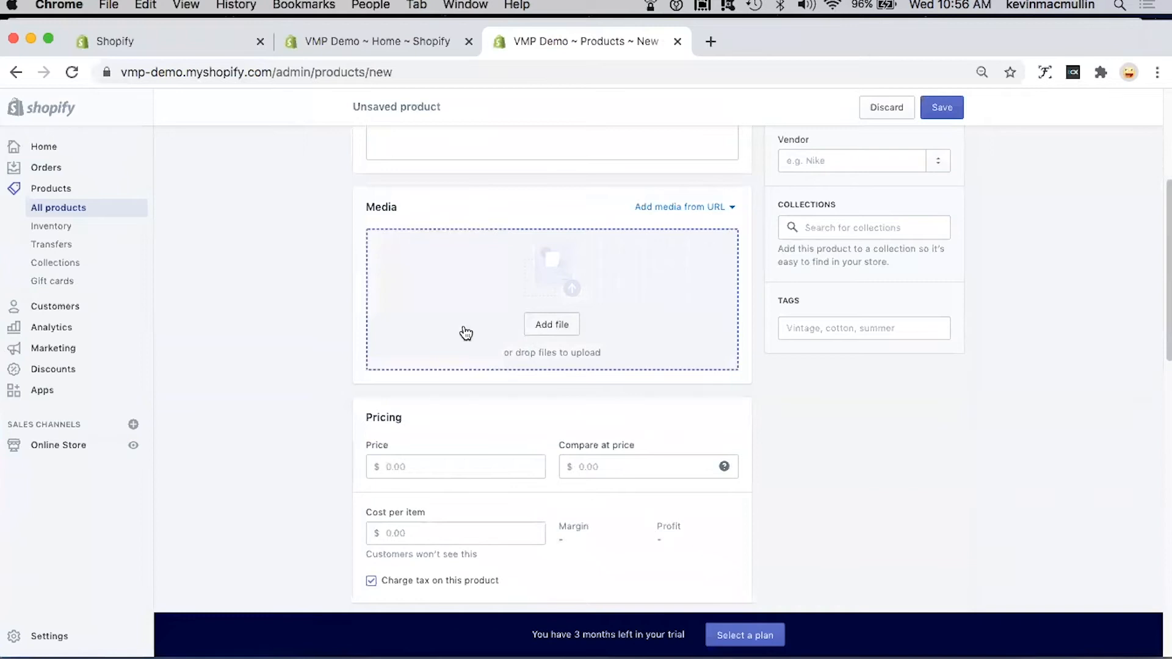
left_click(466, 333)
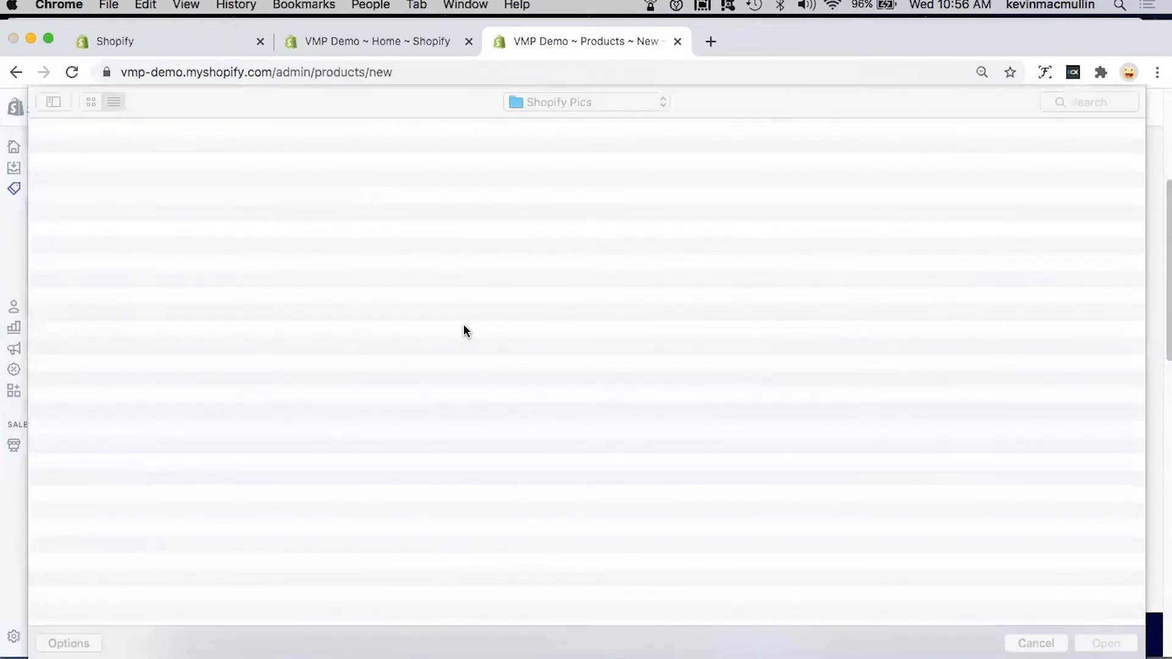
left_click(137, 247)
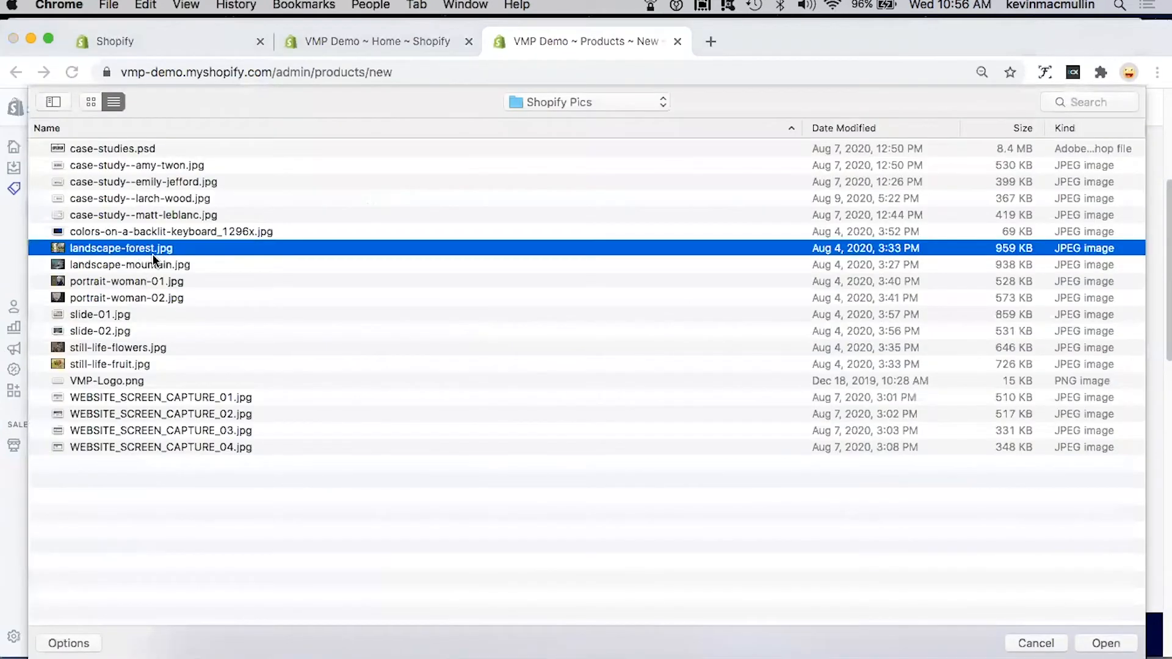
left_click(1090, 634)
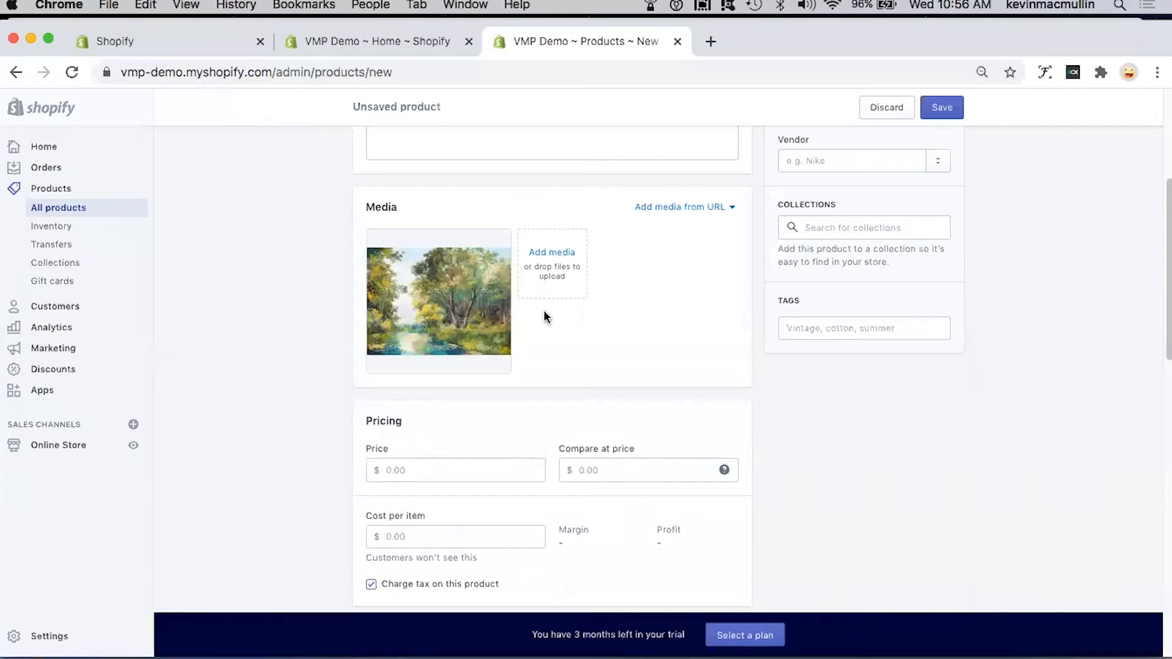
Step: Set the product's price to $125 and its cost per item to $20
left_click(473, 470)
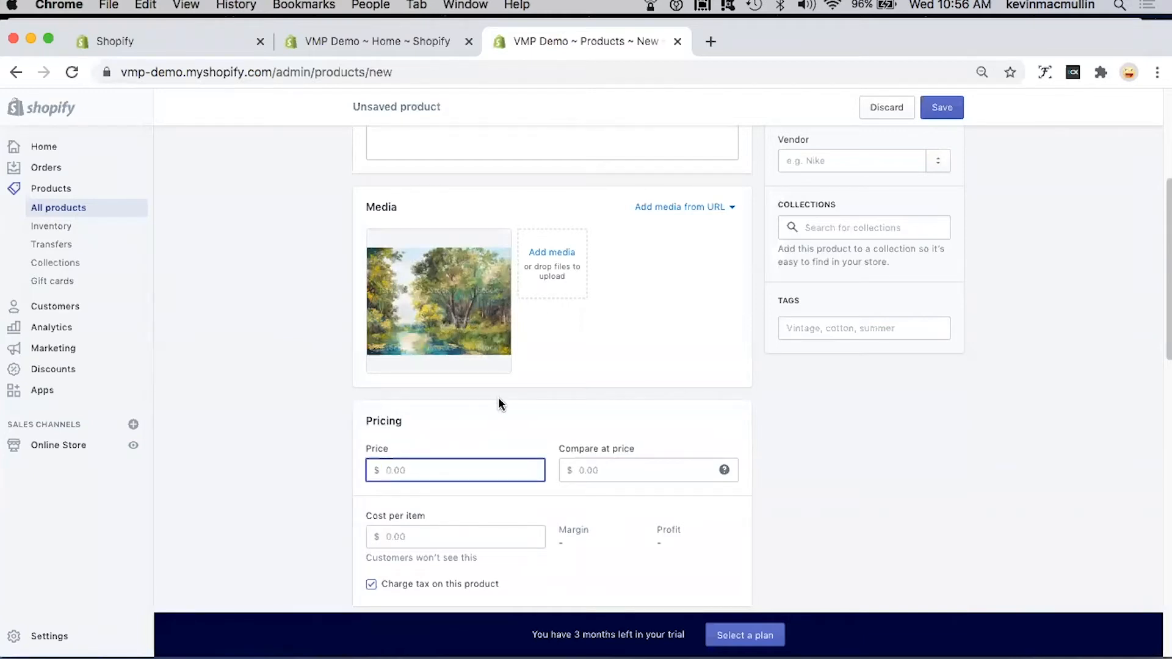
type("125")
scroll(528, 474, "down", 2)
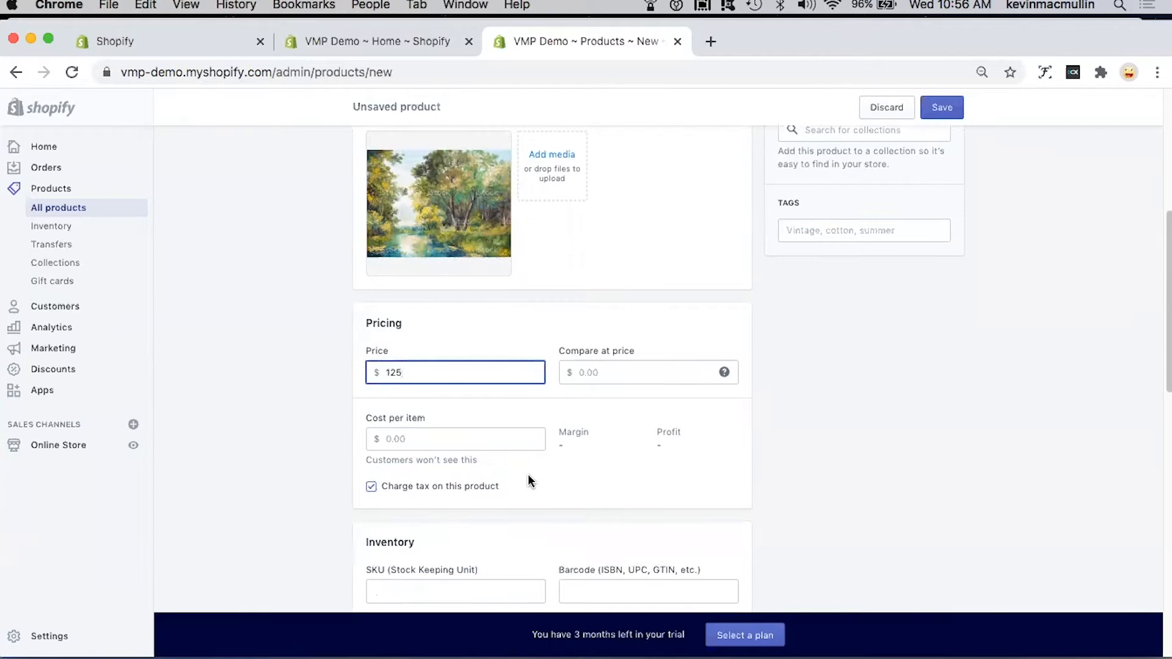
scroll(529, 481, "down", 1)
scroll(529, 475, "down", 1)
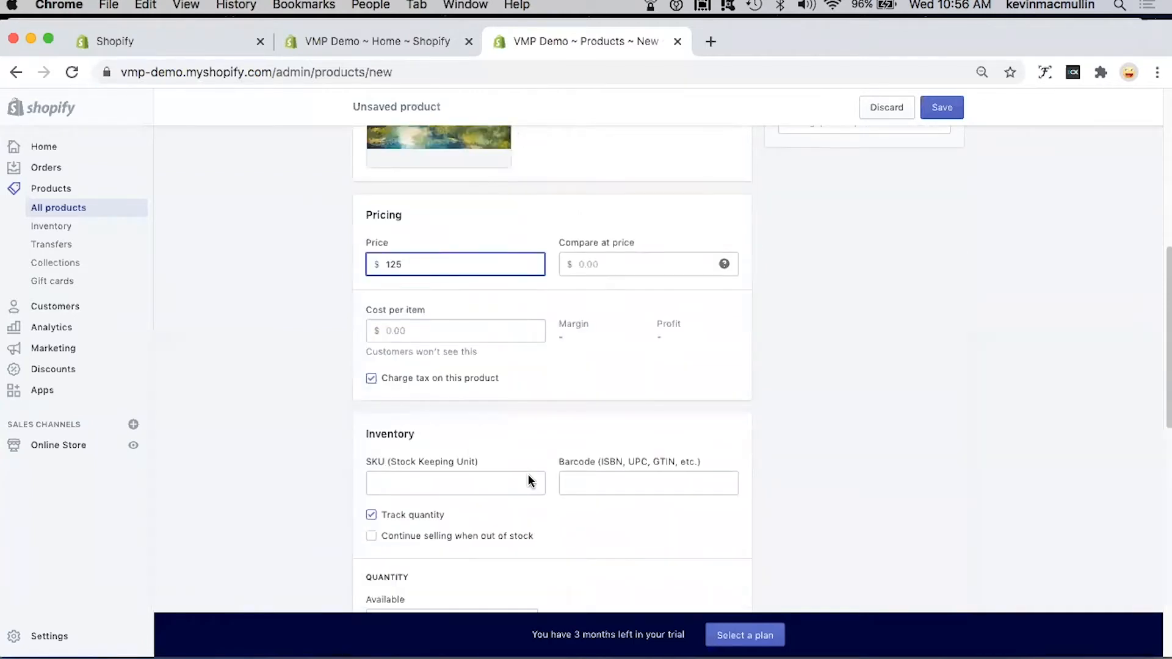
left_click(421, 332)
type("20")
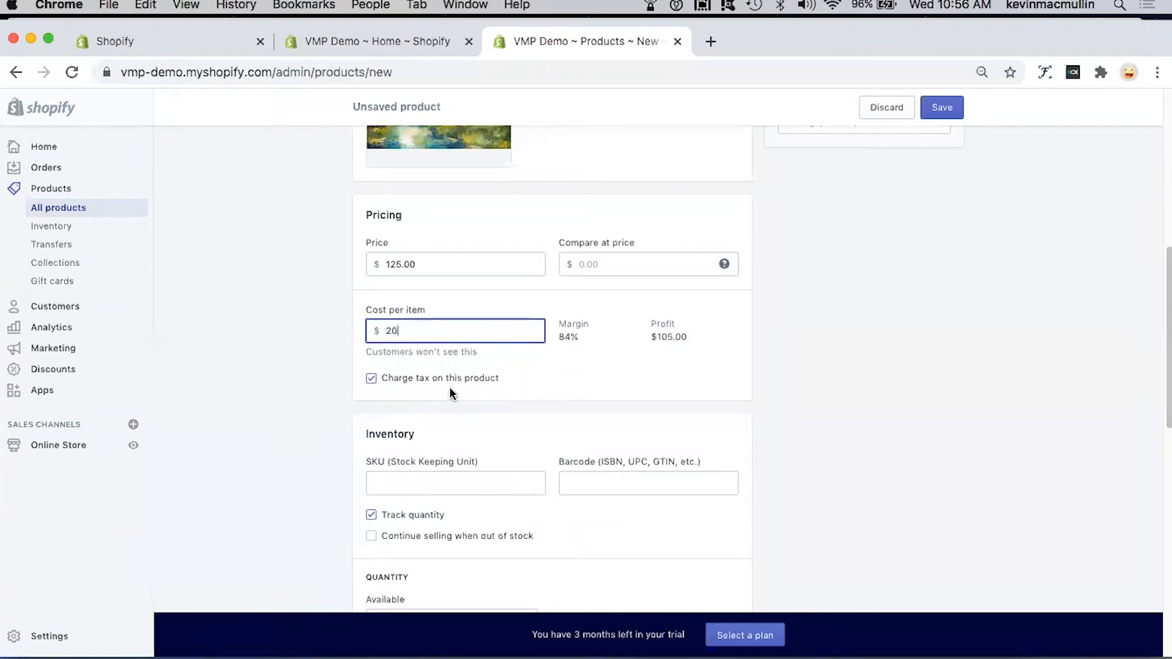
Step: Enter 100003 as the product's SKU and set the available quantity to 1
scroll(489, 456, "down", 4)
left_click(462, 221)
type("1003")
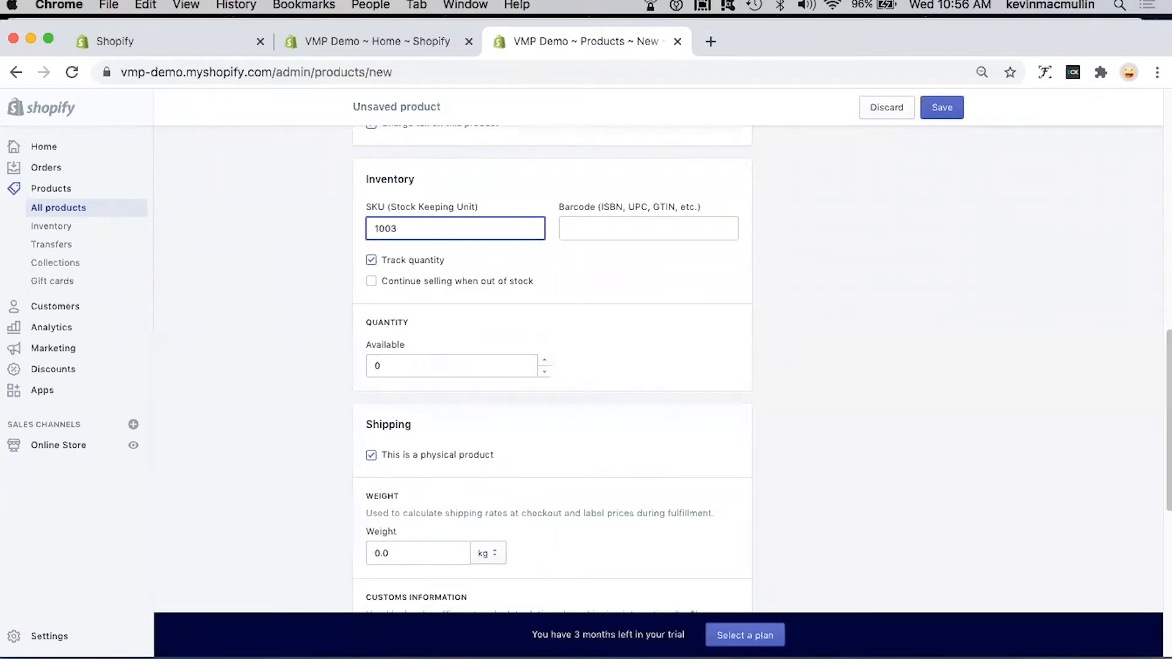
key("BackSpace")
type("003")
left_click(544, 360)
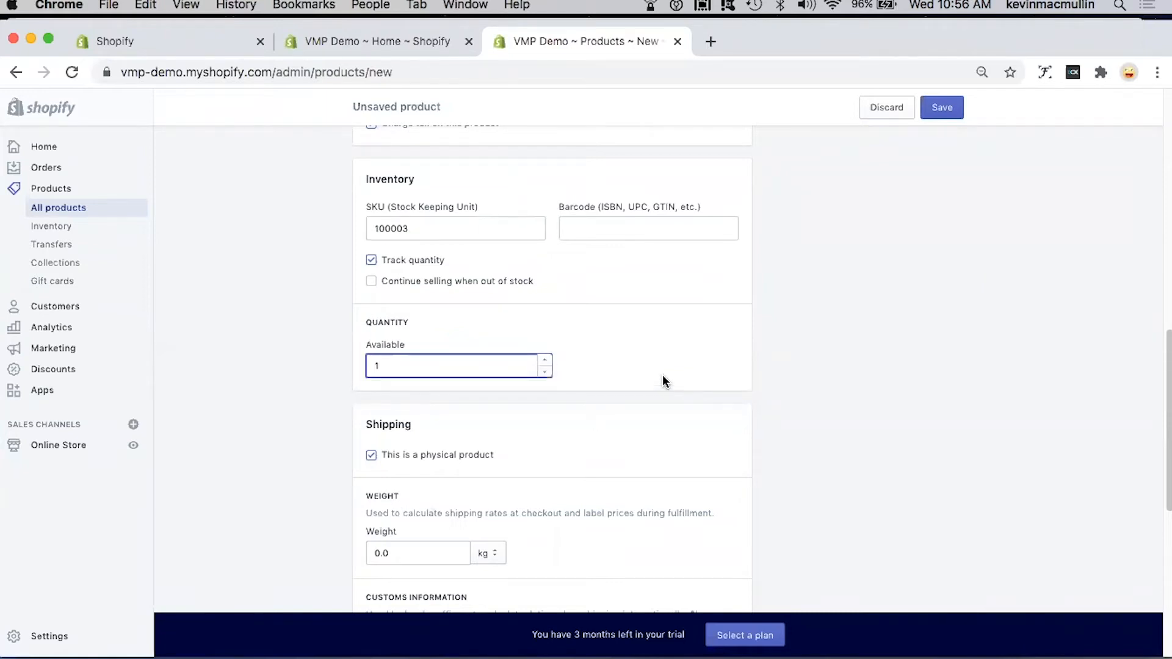
Step: Set the product's shipping weight to 5 lb
scroll(661, 382, "down", 3)
scroll(606, 382, "down", 3)
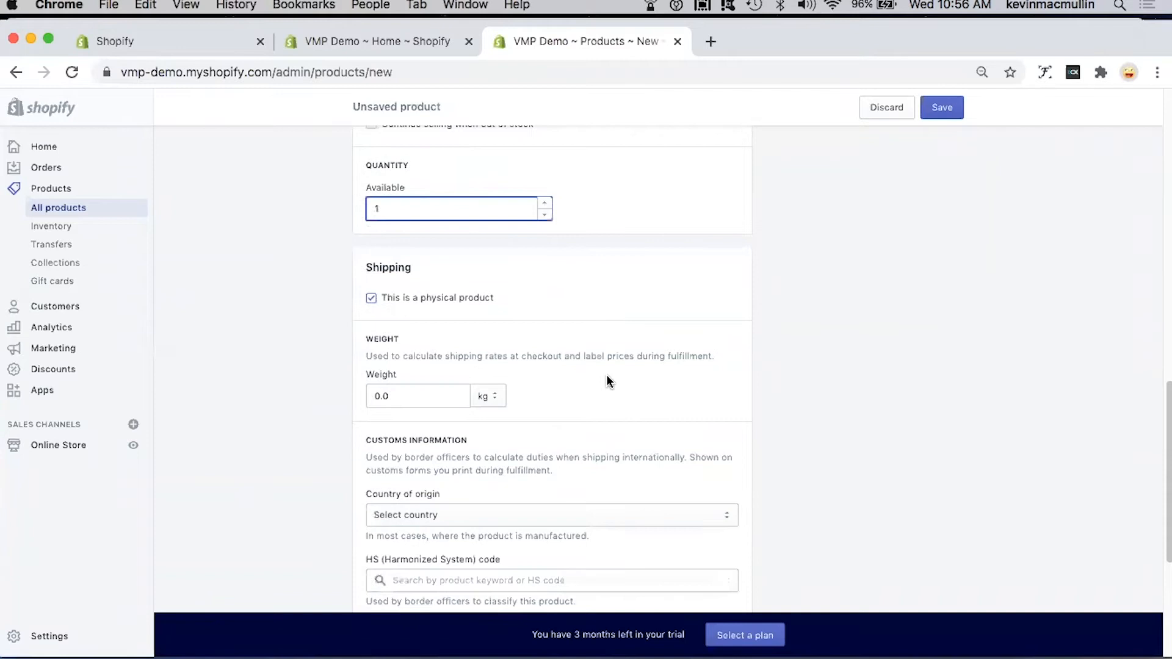
double_click(366, 342)
type("5")
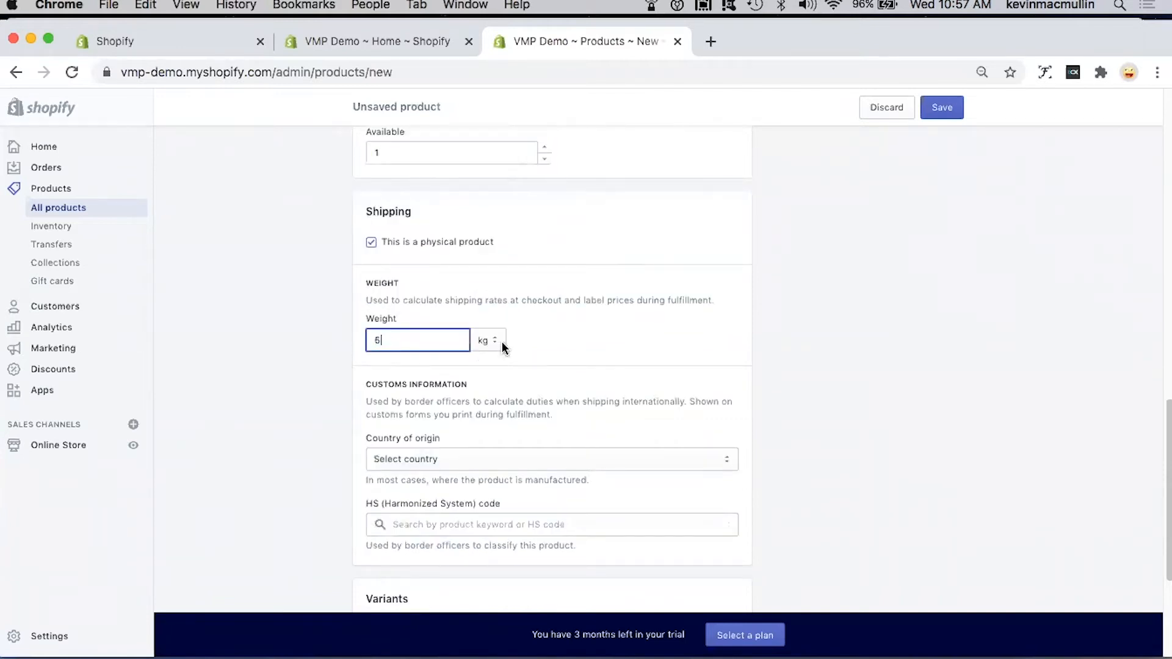
left_click(498, 340)
left_click(632, 391)
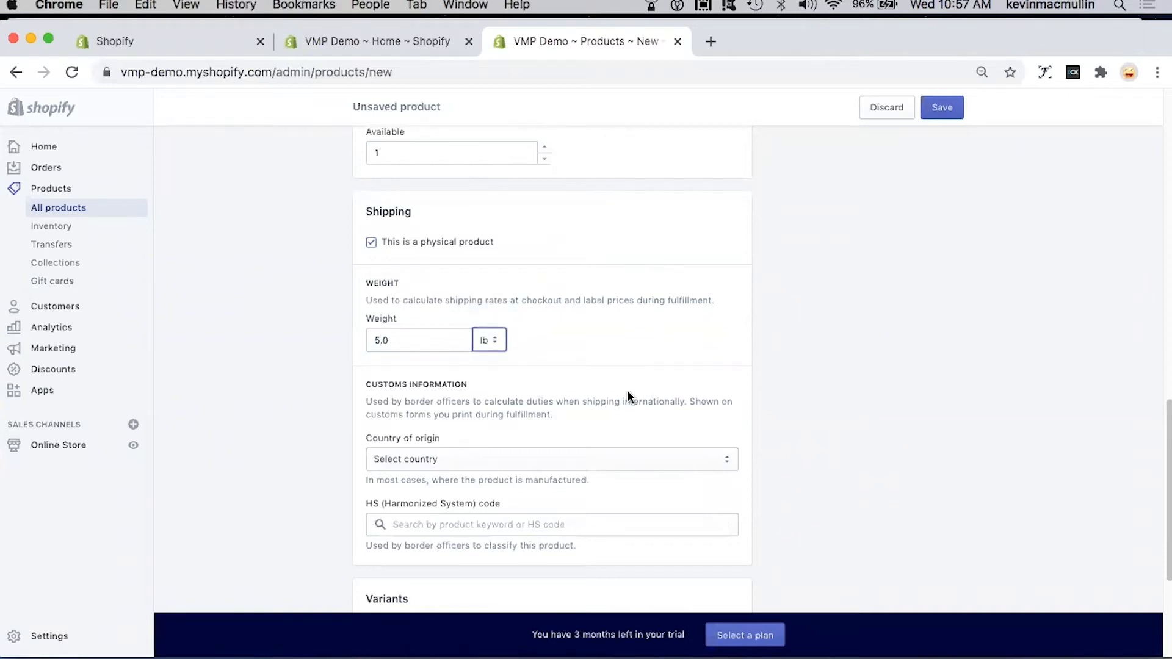
Step: Set the customs country of origin to Canada and the province of origin to Nova Scotia
left_click(641, 456)
scroll(435, 603, "down", 5)
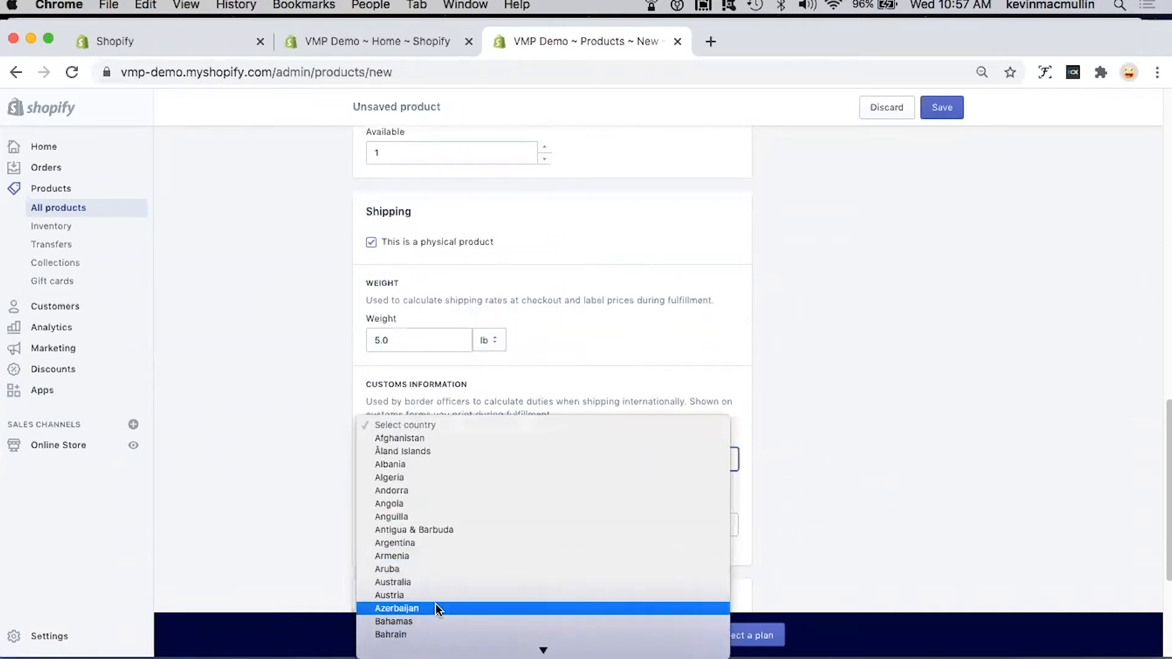
scroll(427, 576, "down", 5)
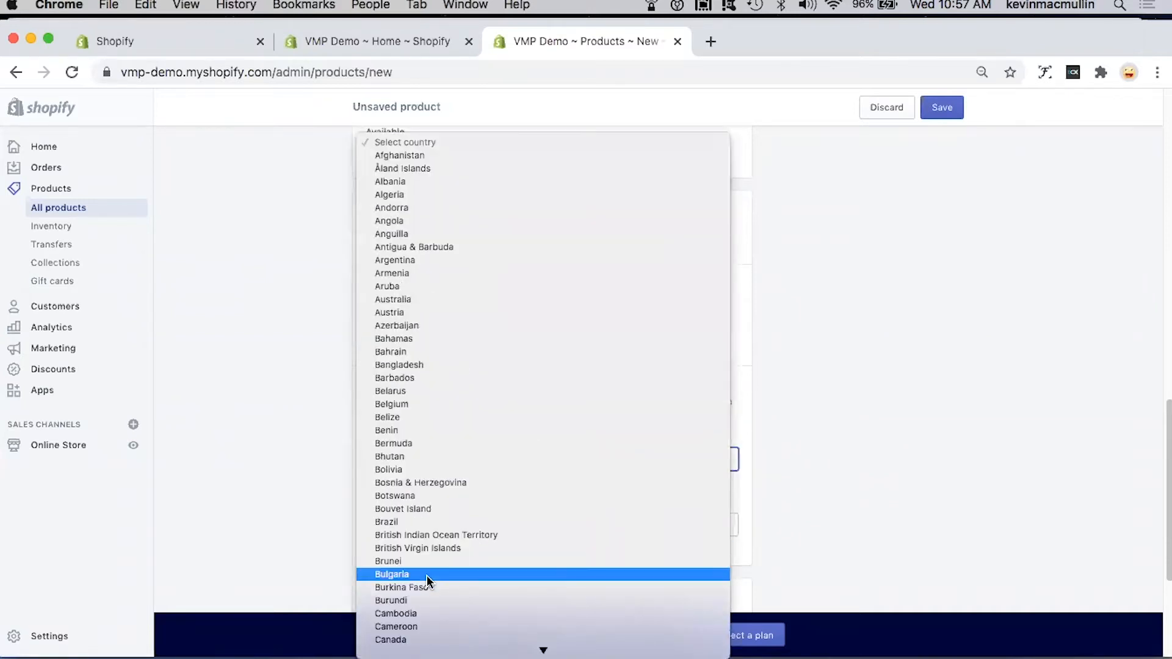
left_click(405, 640)
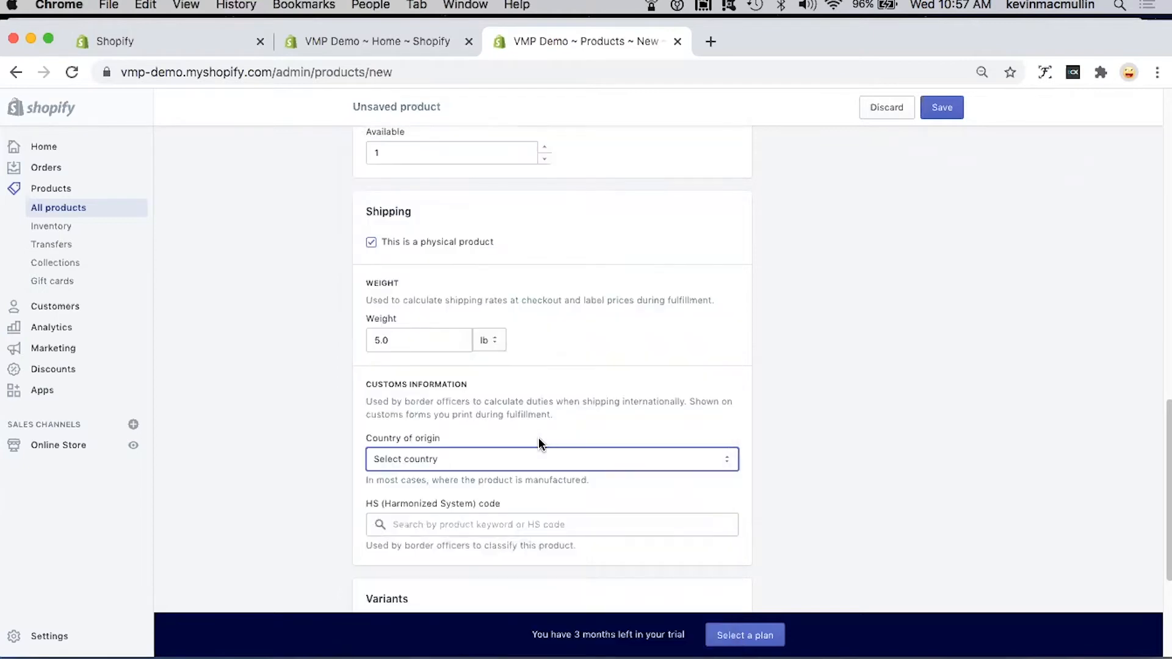
left_click(481, 527)
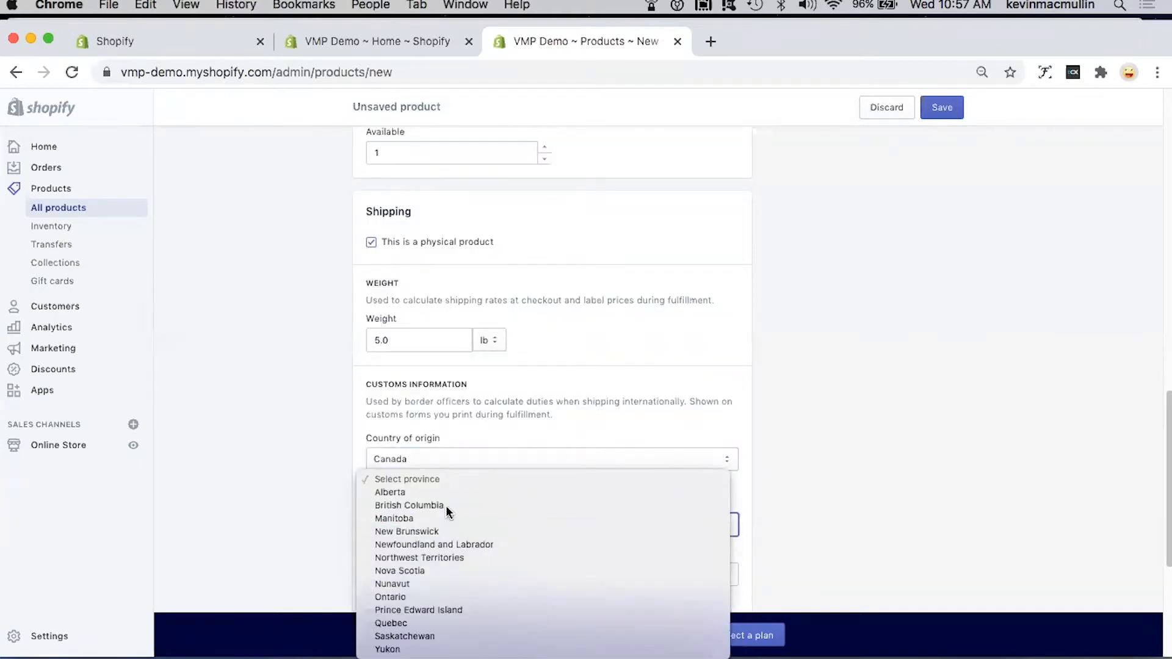
left_click(431, 574)
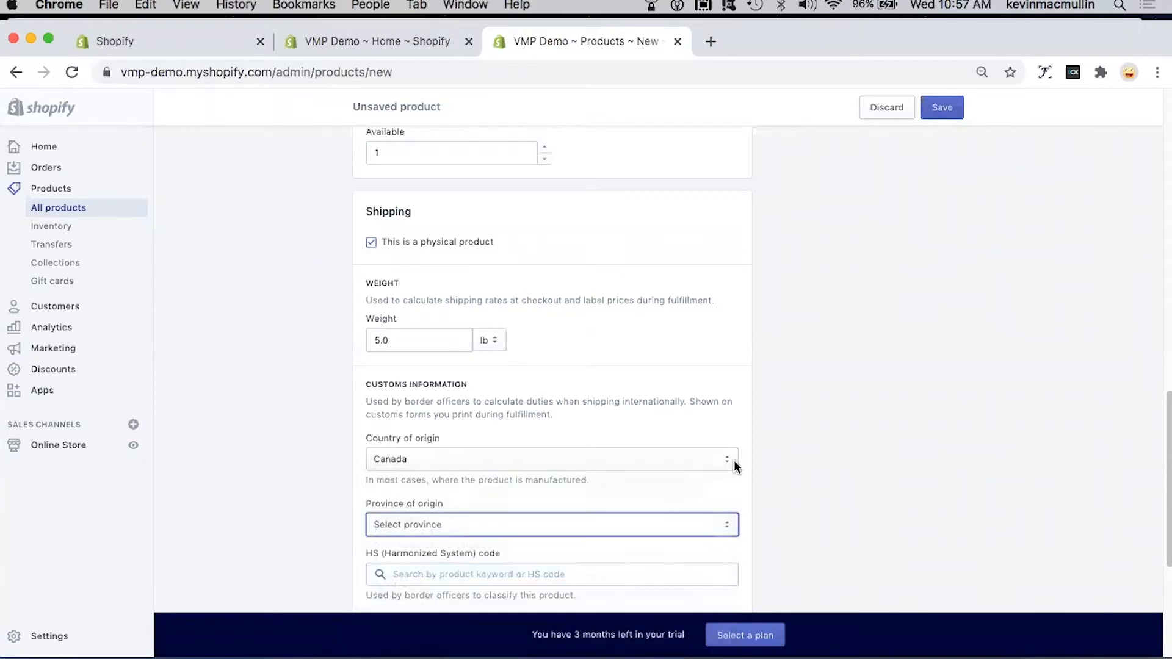
Step: Organize the Forest Landscape product with painting as its product type and VMP Demo as its vendor
scroll(658, 463, "down", 2)
scroll(658, 469, "down", 3)
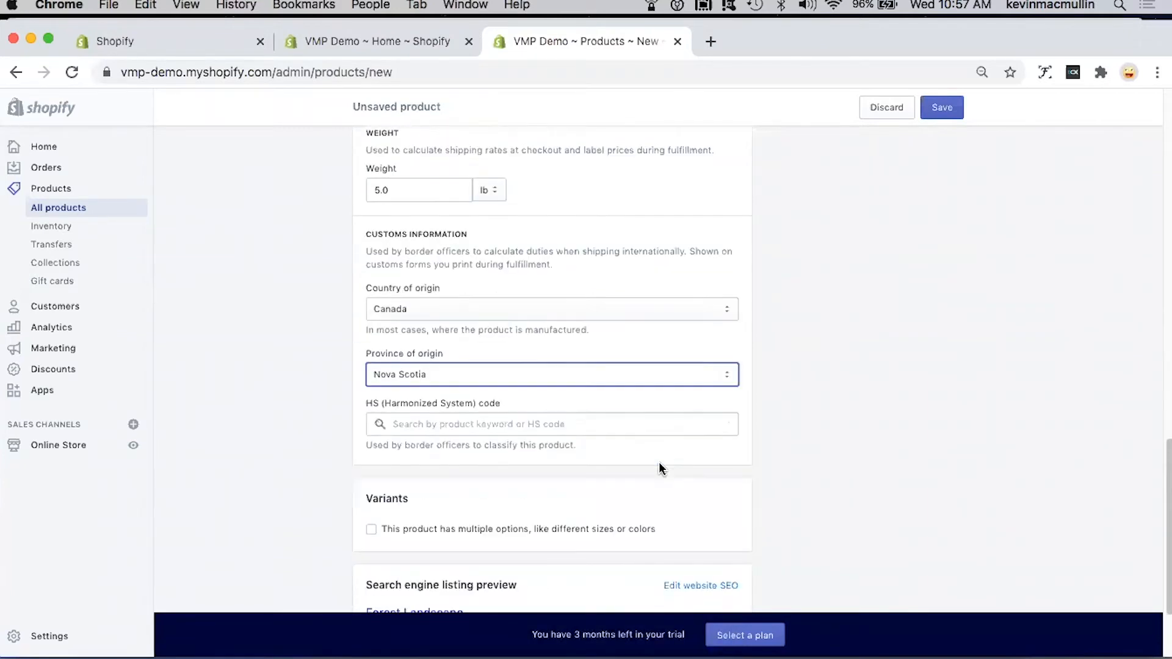
scroll(658, 469, "down", 3)
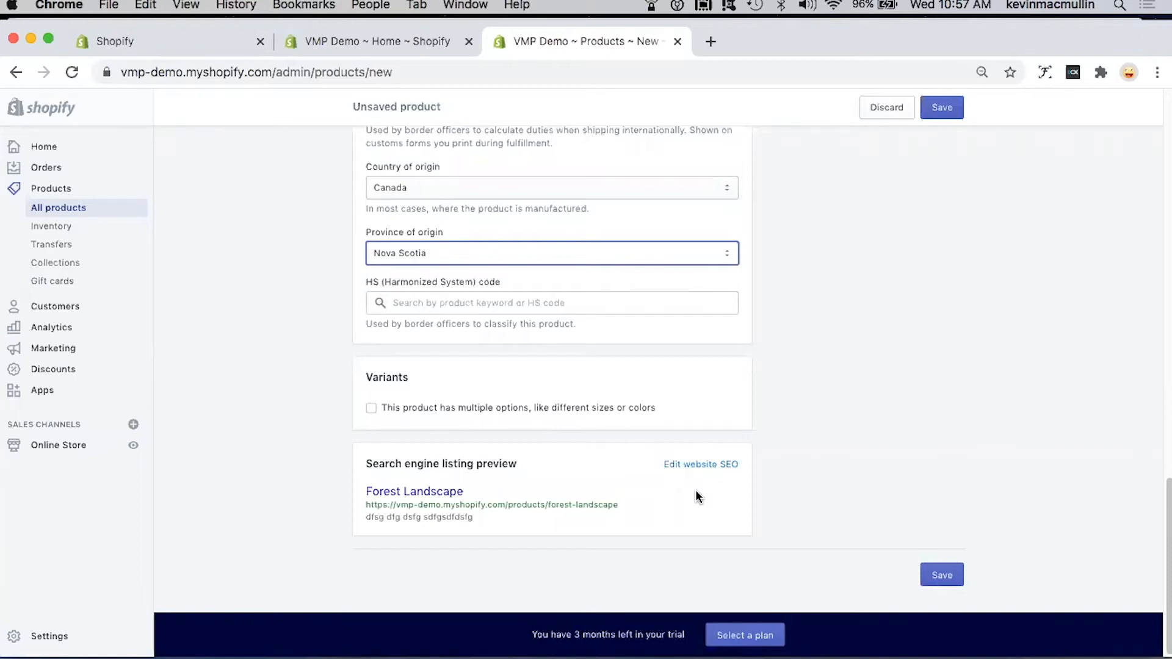
scroll(842, 463, "up", 10)
scroll(843, 459, "up", 10)
left_click(856, 353)
left_click(821, 387)
left_click(832, 407)
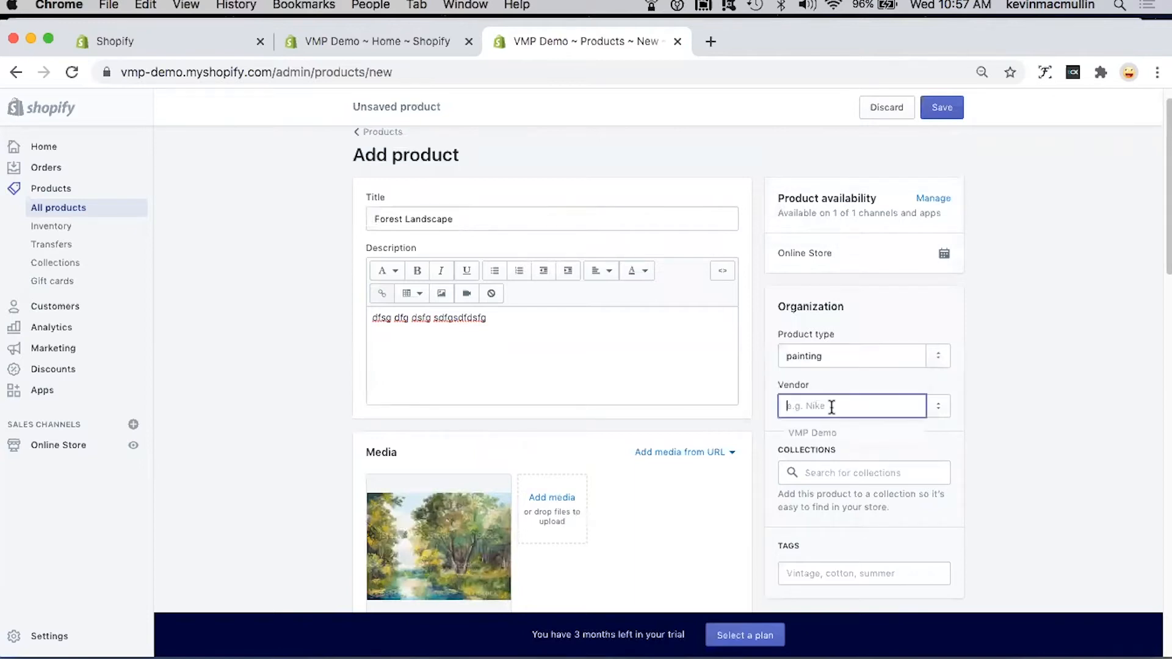
left_click(841, 434)
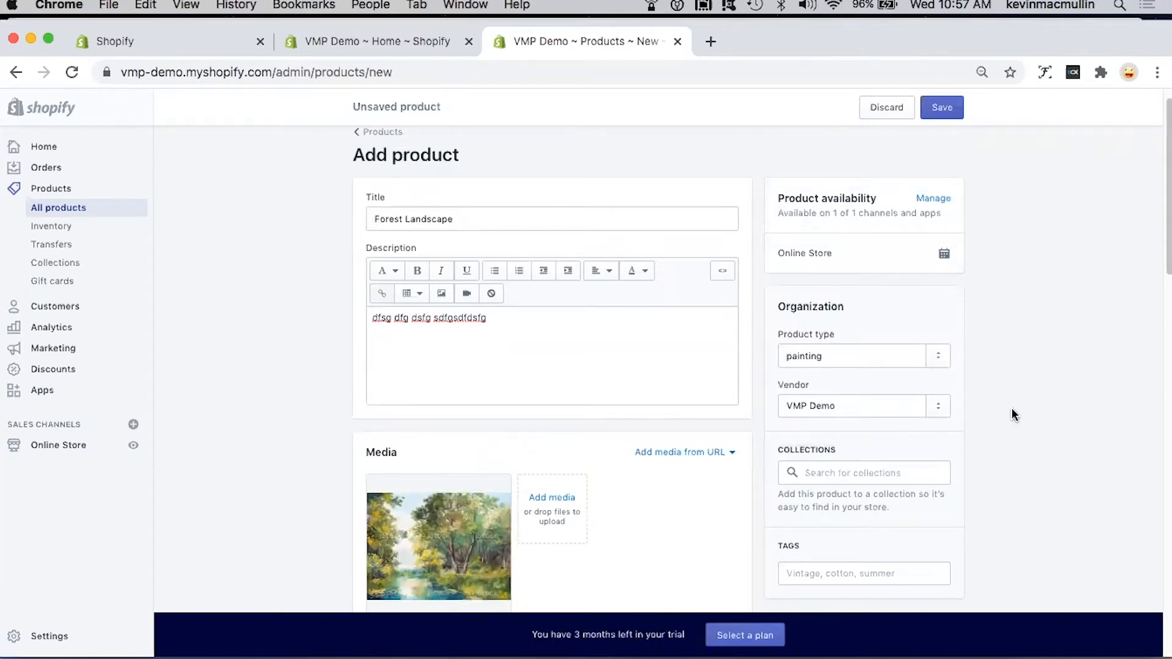
Step: Save the new Forest Landscape product
scroll(1012, 408, "down", 3)
scroll(1011, 407, "up", 4)
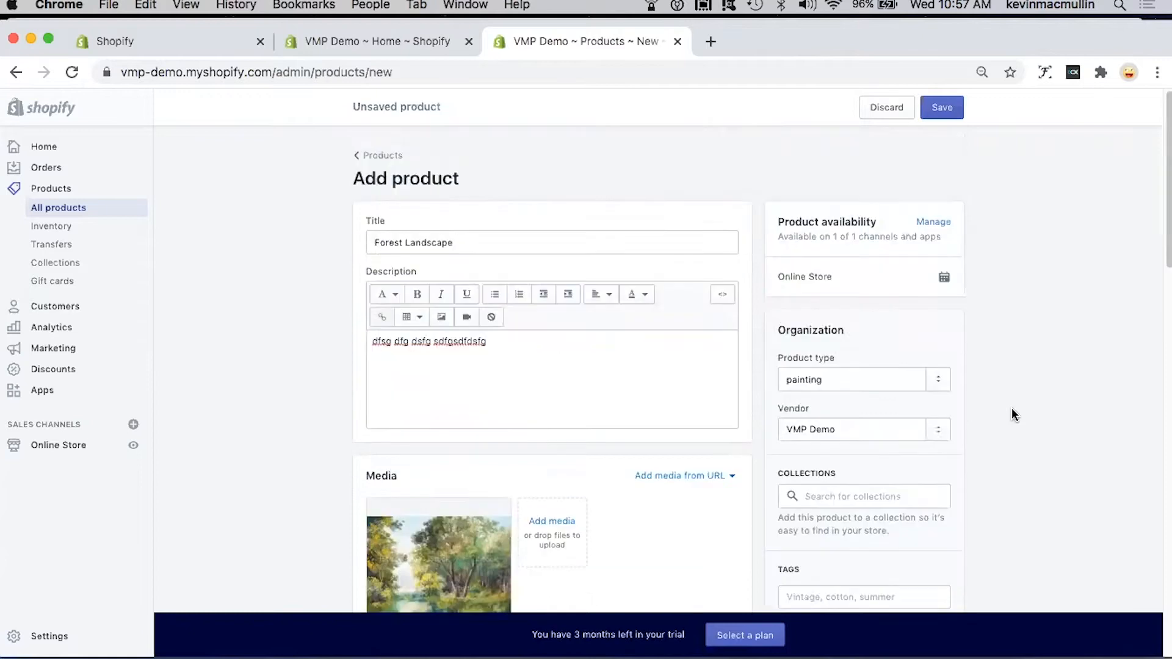
left_click(952, 108)
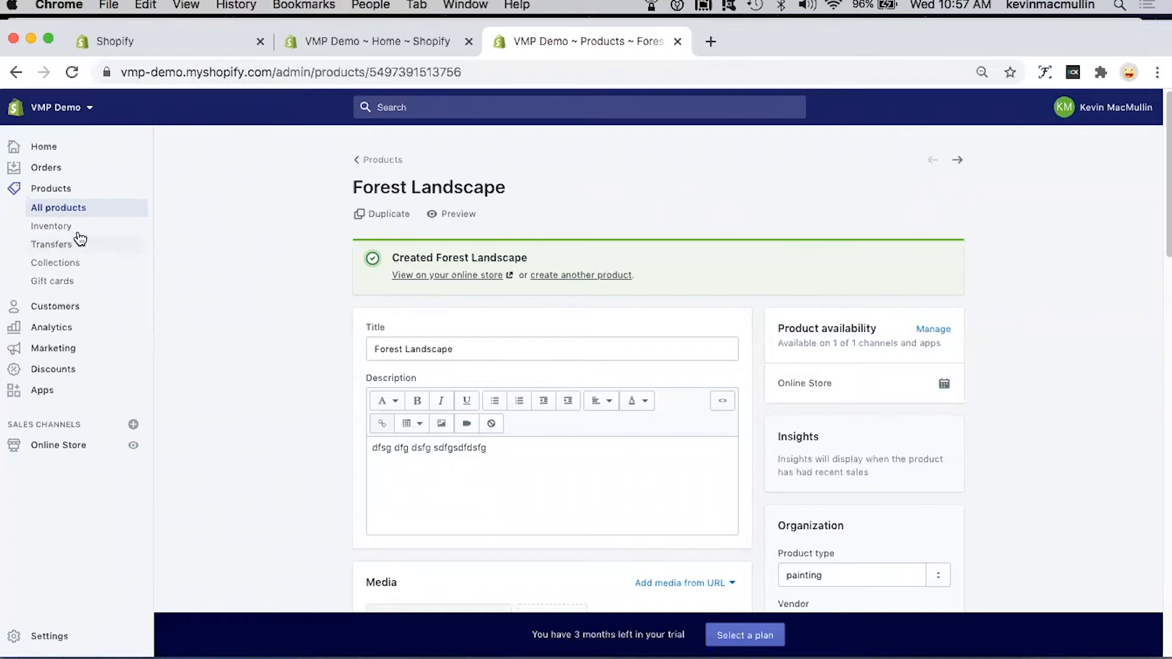
Step: Look over the list of all products and open the store's inventory overview
left_click(52, 210)
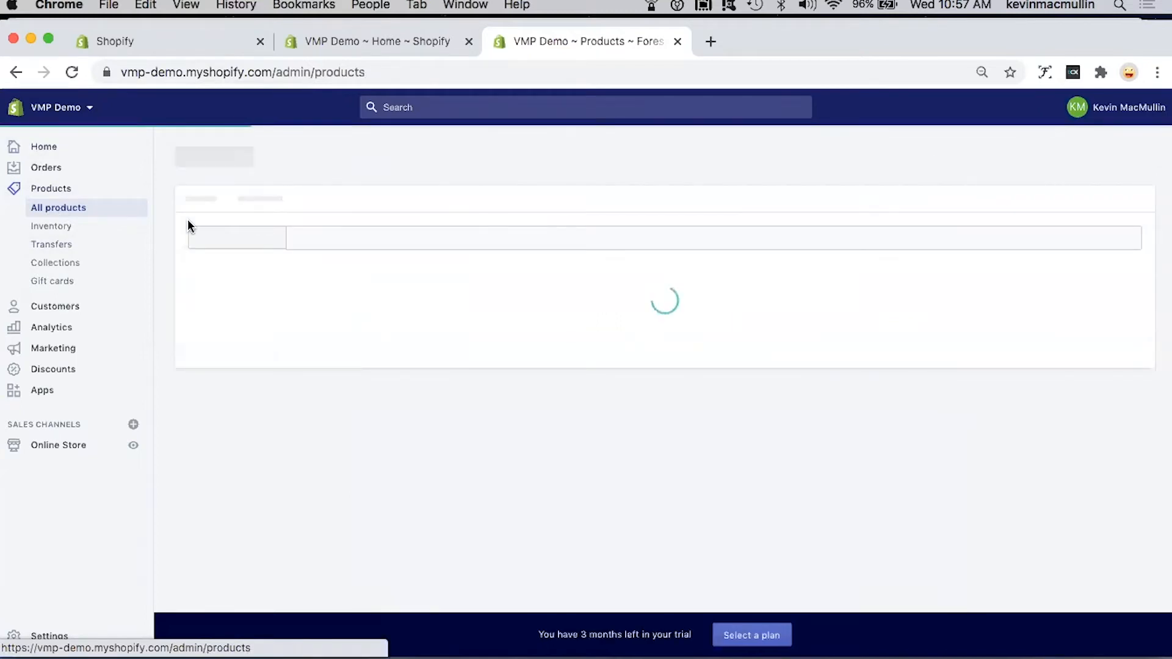
scroll(403, 339, "down", 3)
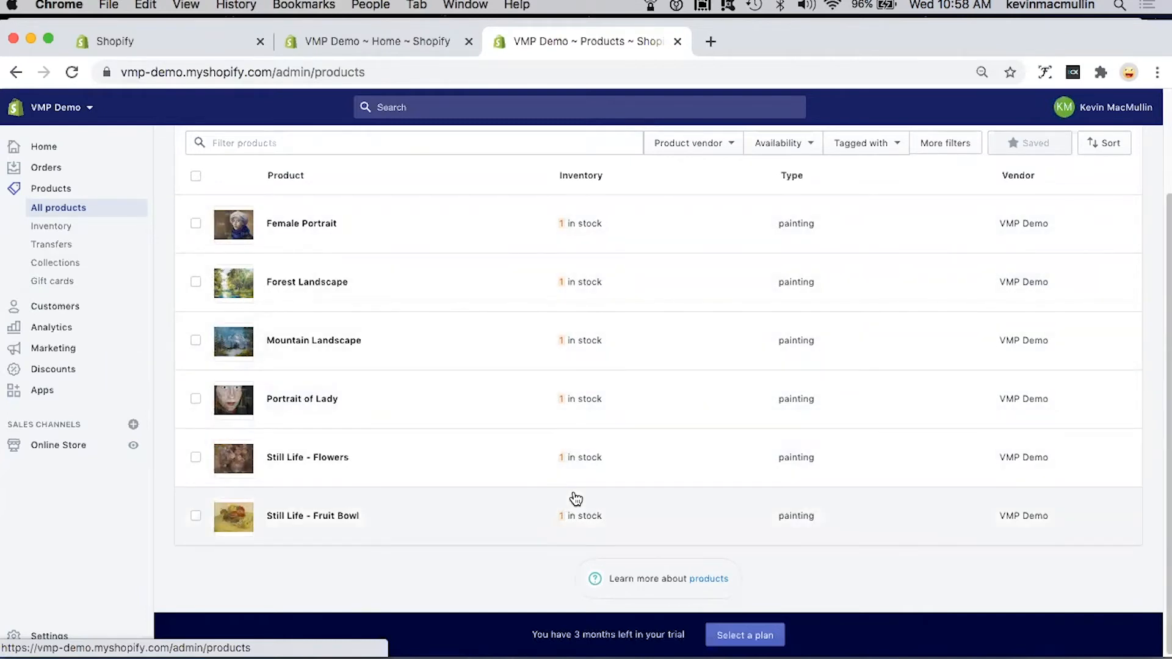
scroll(575, 499, "up", 2)
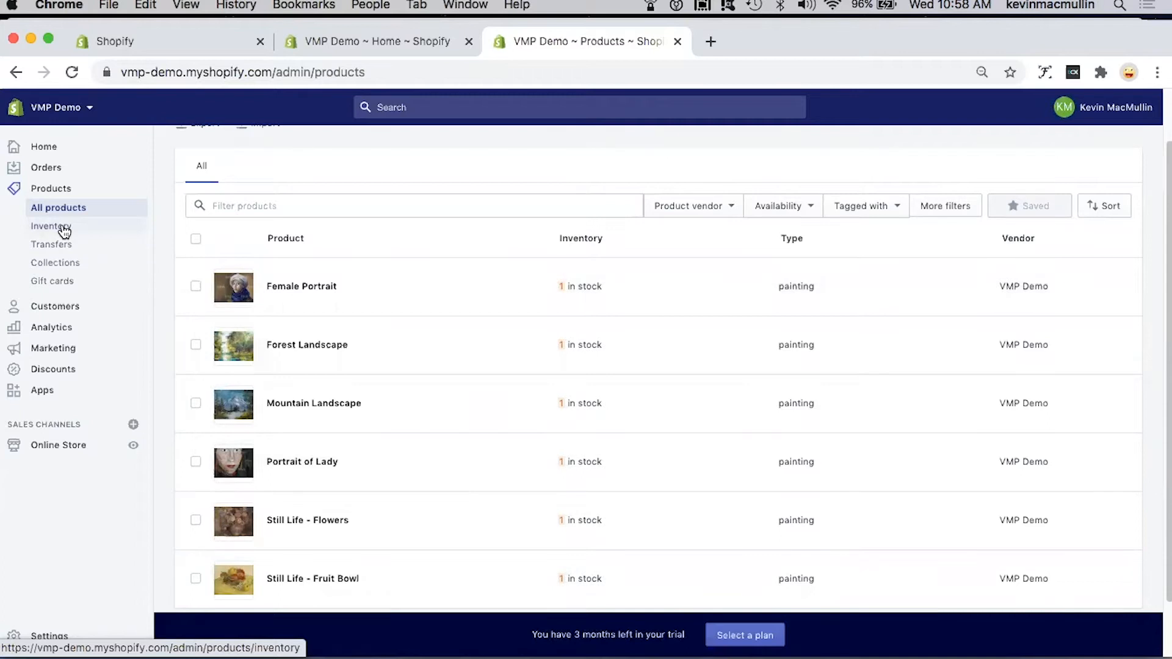
left_click(64, 232)
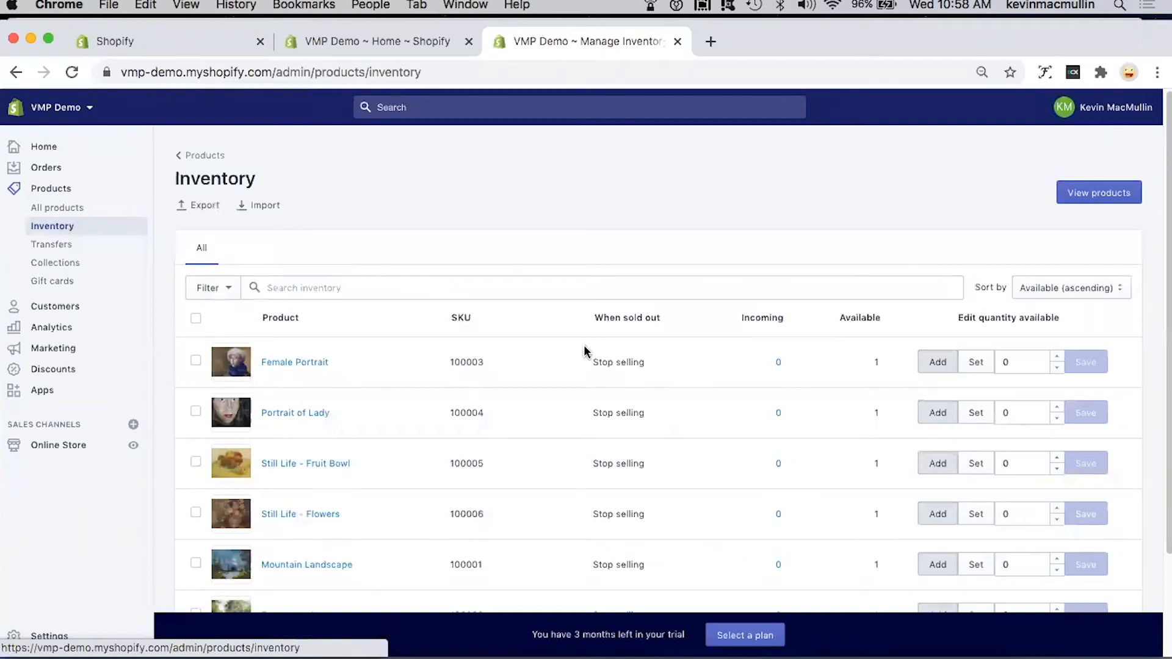
Step: Look over the inventory list and add 2 to the available quantity of Female Portrait, saving the change
scroll(591, 360, "down", 2)
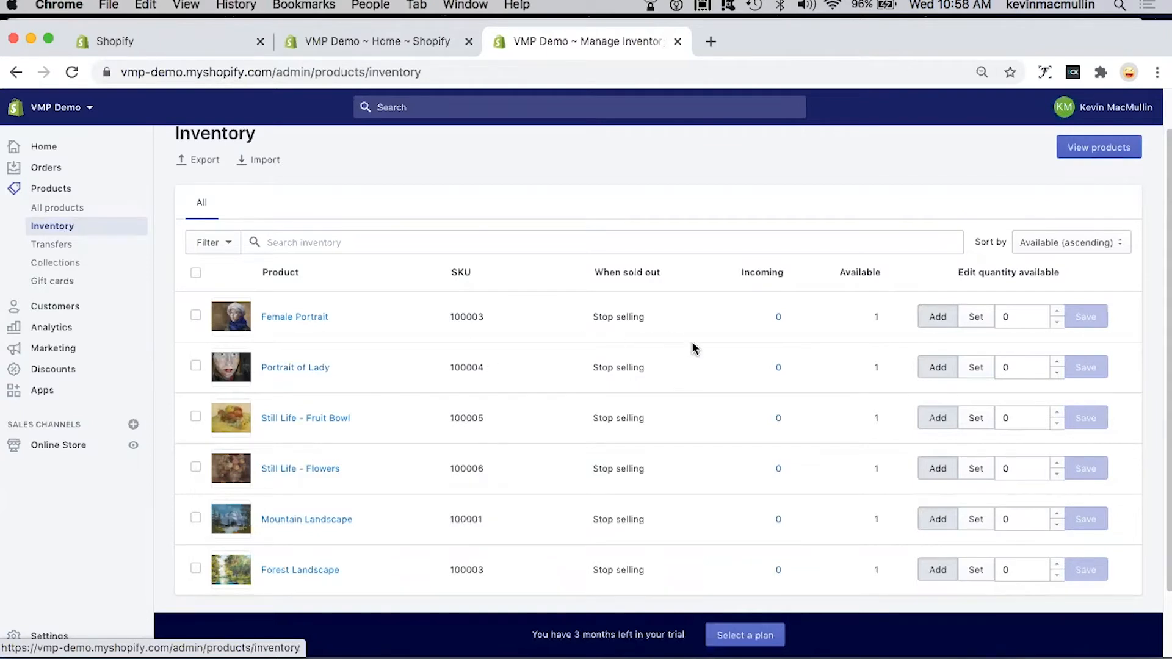
scroll(691, 346, "down", 1)
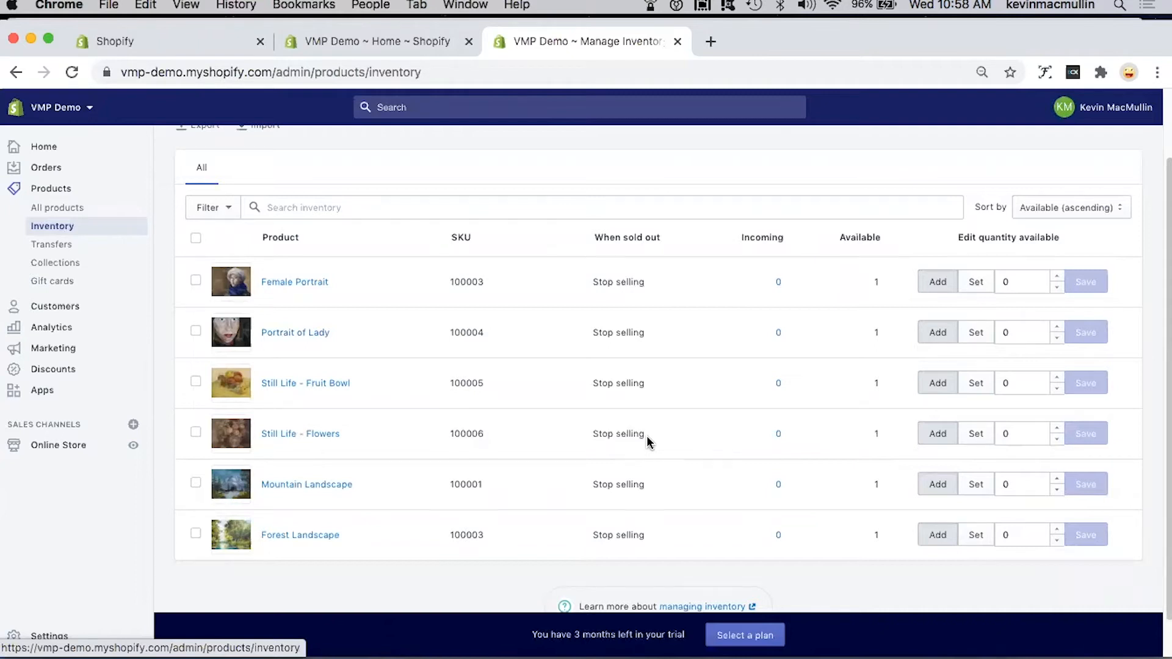
scroll(649, 442, "up", 1)
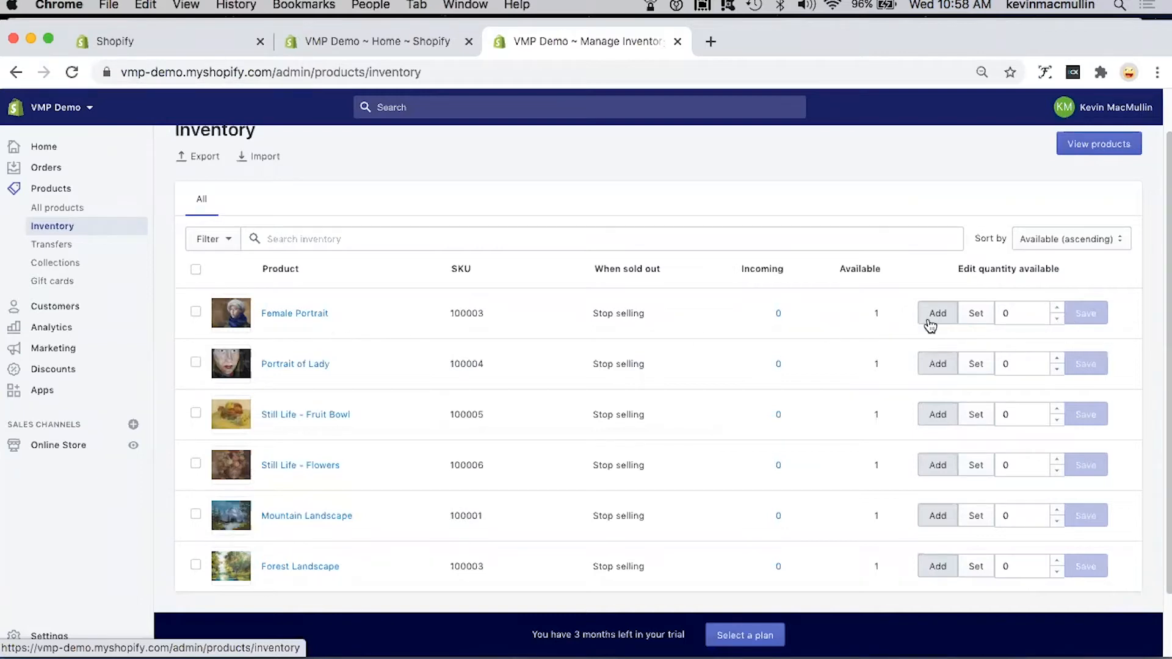
left_click(1057, 308)
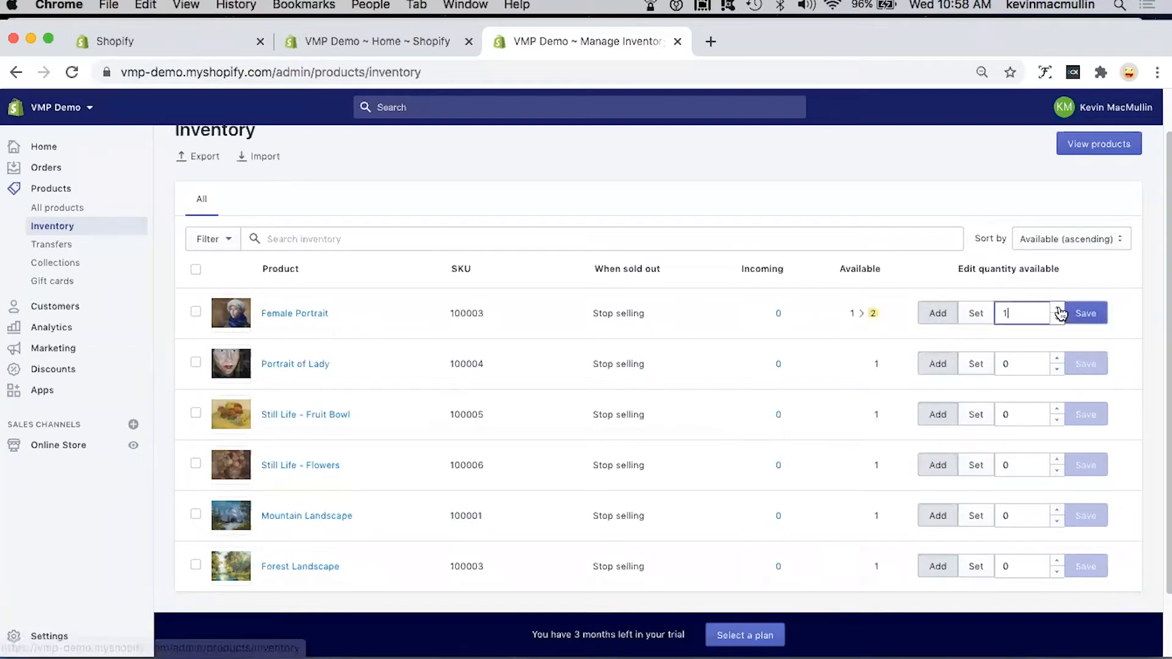
left_click(1057, 308)
left_click(1086, 315)
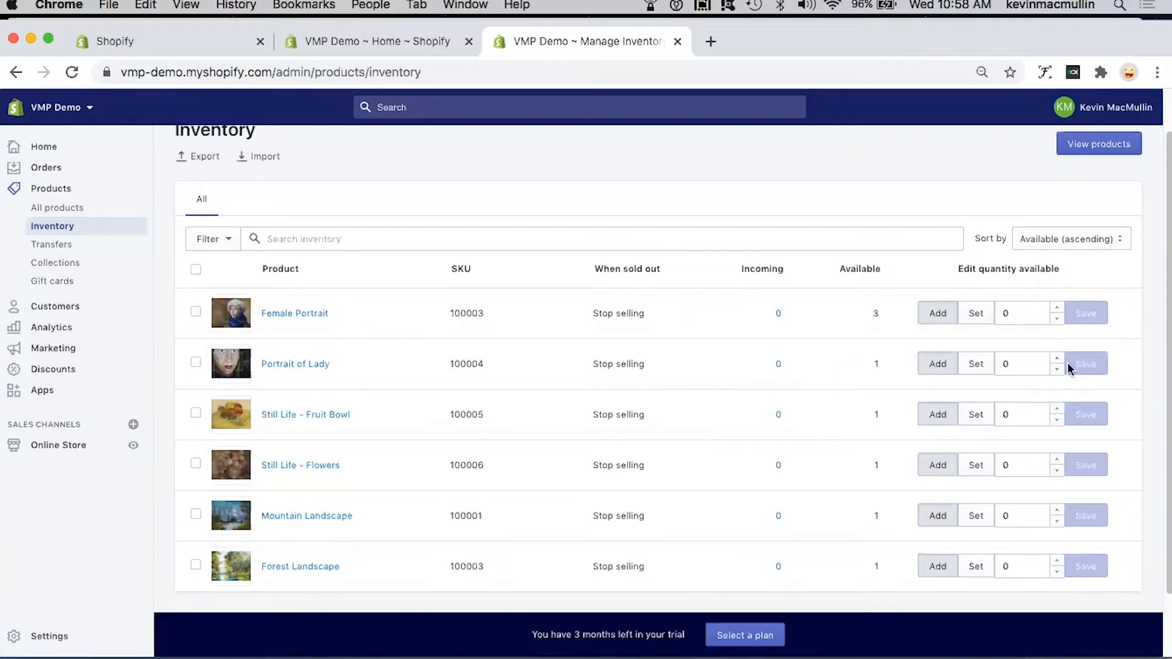
Step: Adjust the available quantity of Female Portrait by -2 and save it
left_click(1057, 319)
left_click(1057, 318)
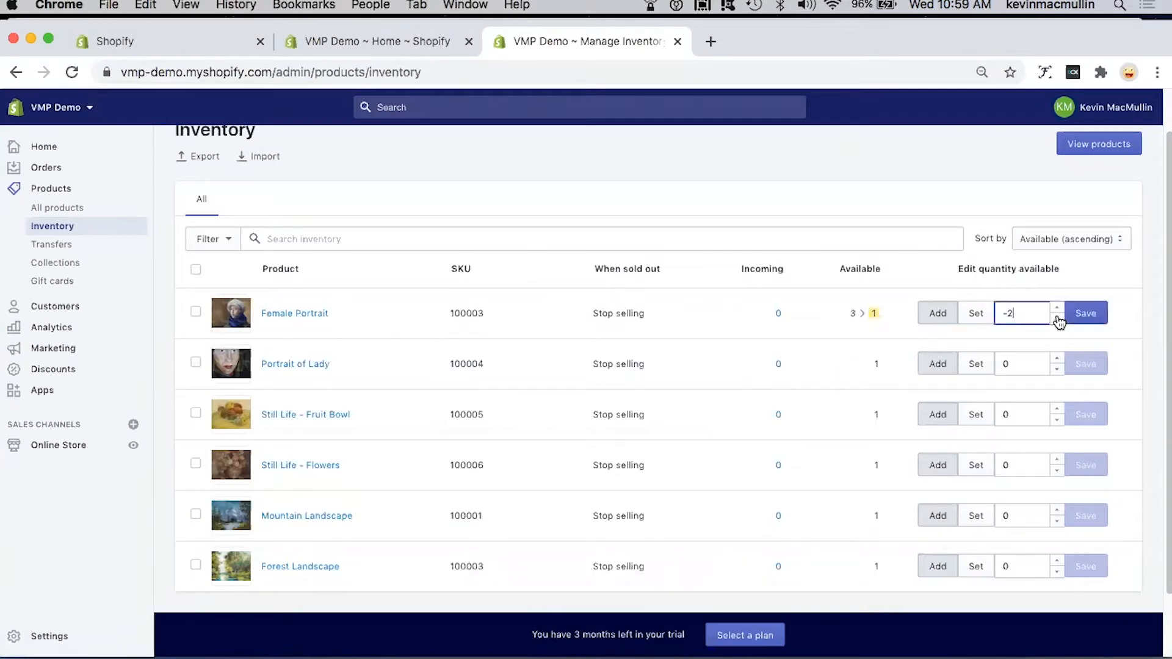
left_click(1090, 318)
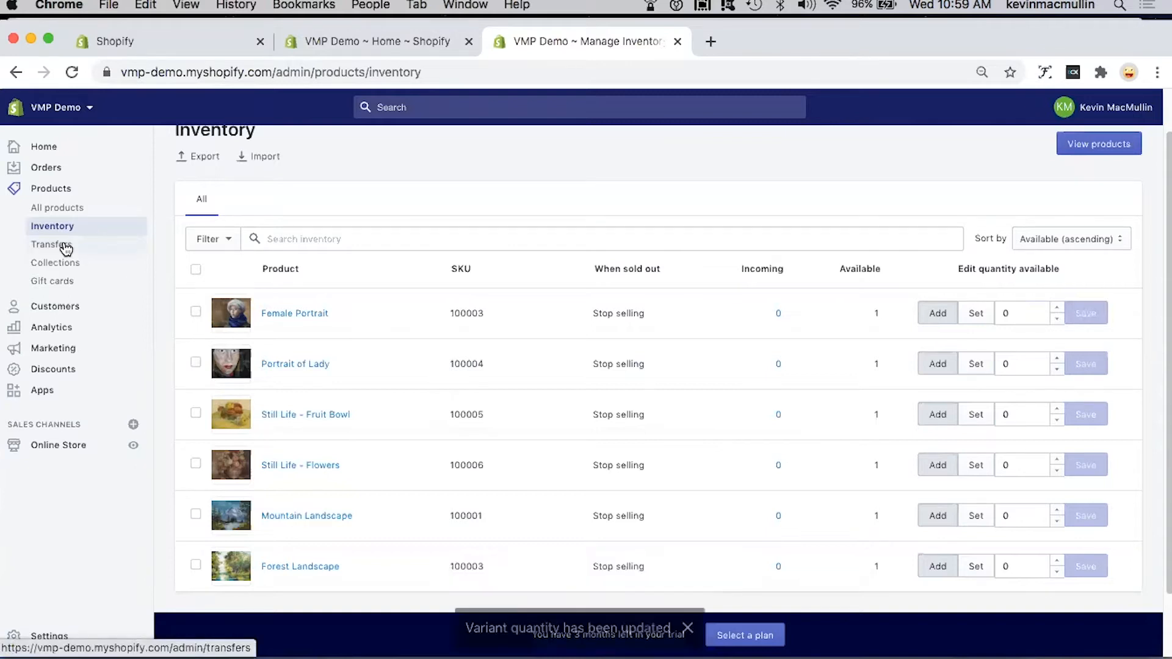
Step: Start a new product collection titled "Landscape Collection"
left_click(62, 262)
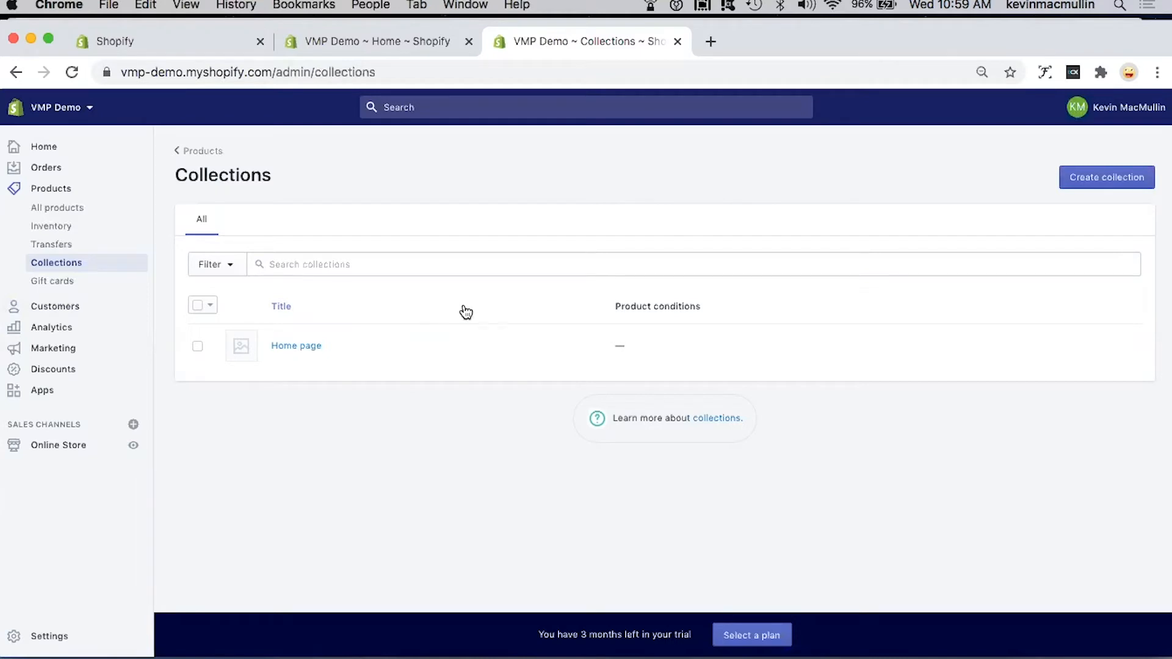
left_click(1107, 178)
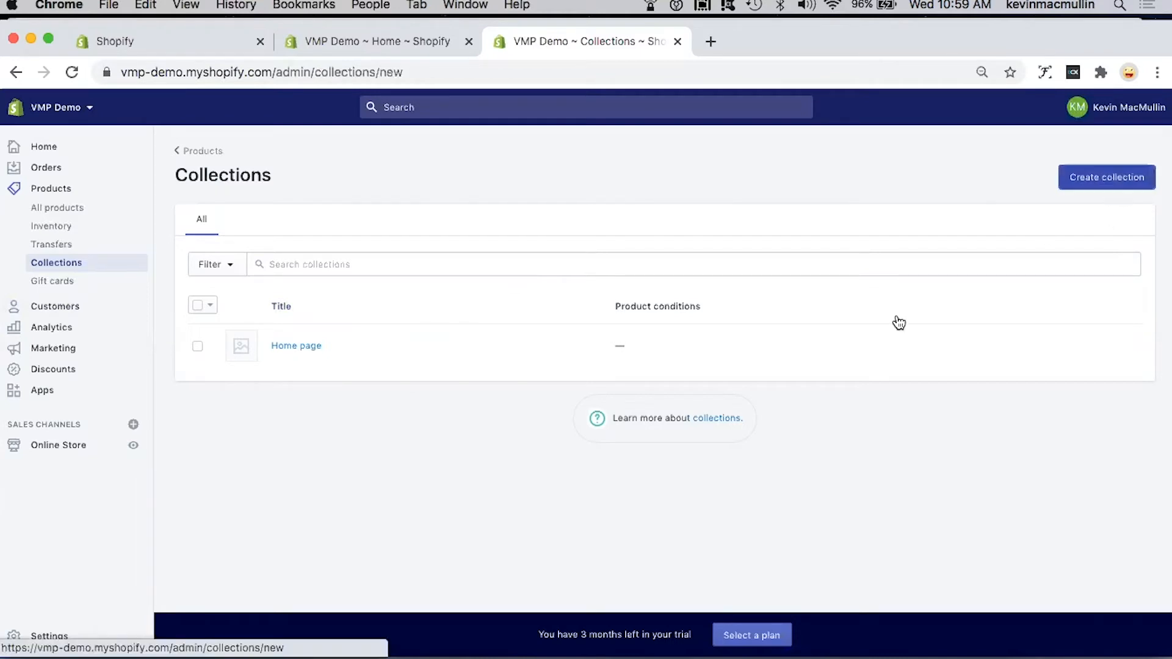
type("Landscape Collection")
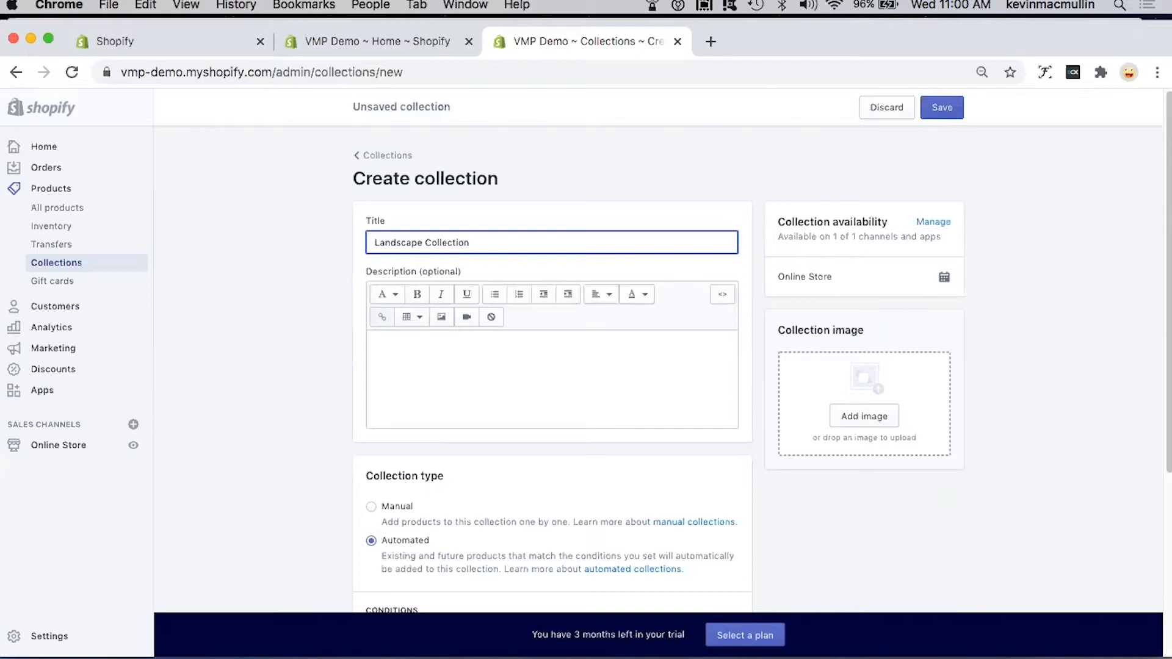
Step: Write "Paitings inspired by Cape Breton Landscape" as the description of the Landscape Collection
left_click(449, 344)
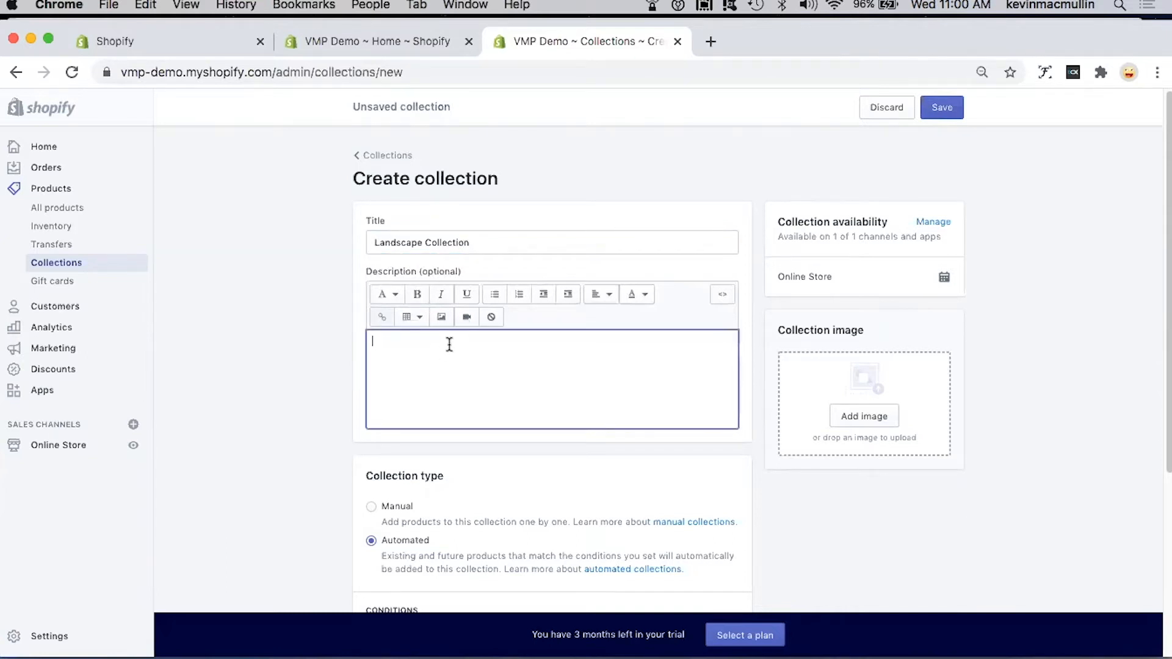
type("Paitings inspired by Cape Breton Land")
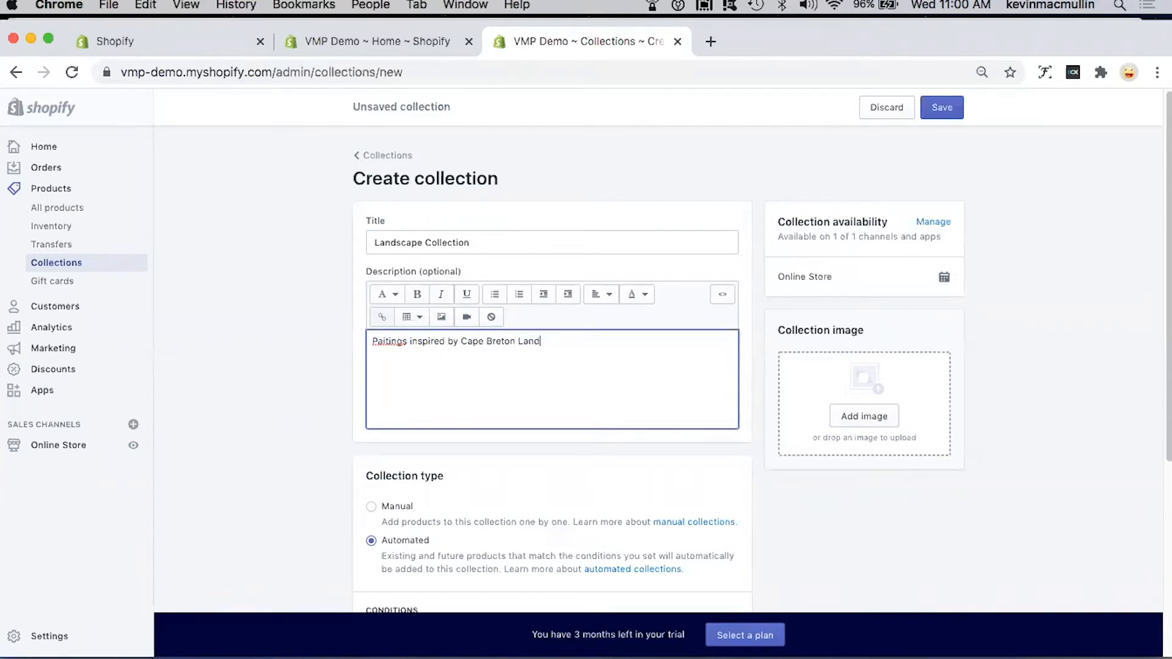
type("scape")
Step: Set the collection type of the Landscape Collection to Manual
scroll(451, 384, "down", 5)
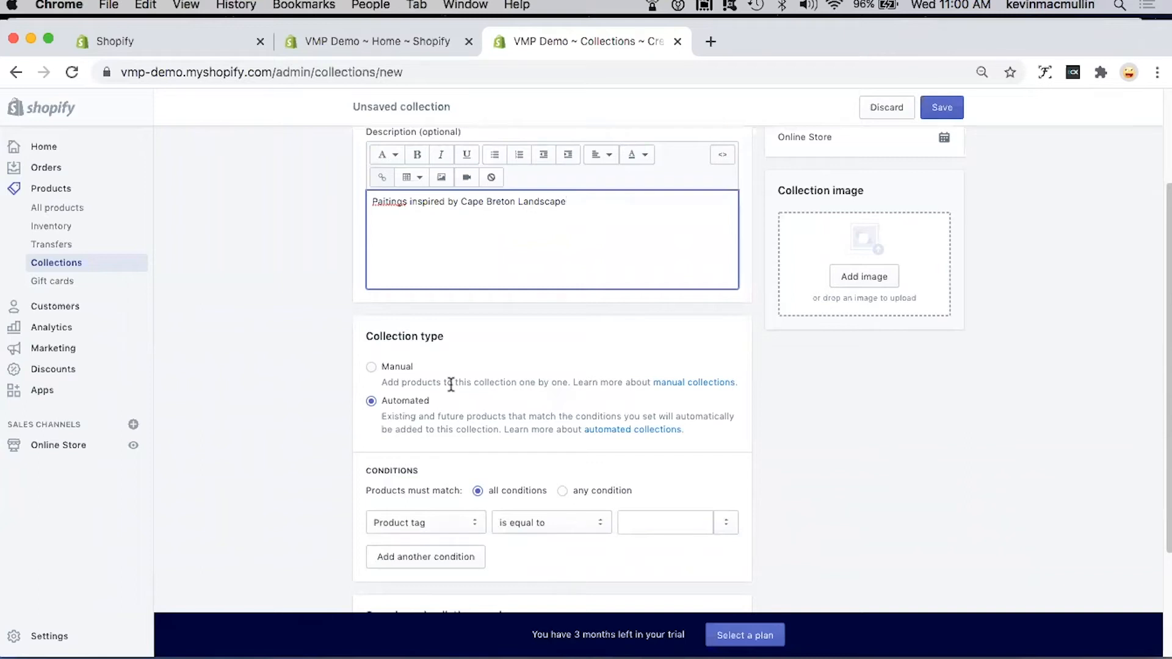
left_click(371, 368)
scroll(498, 369, "down", 1)
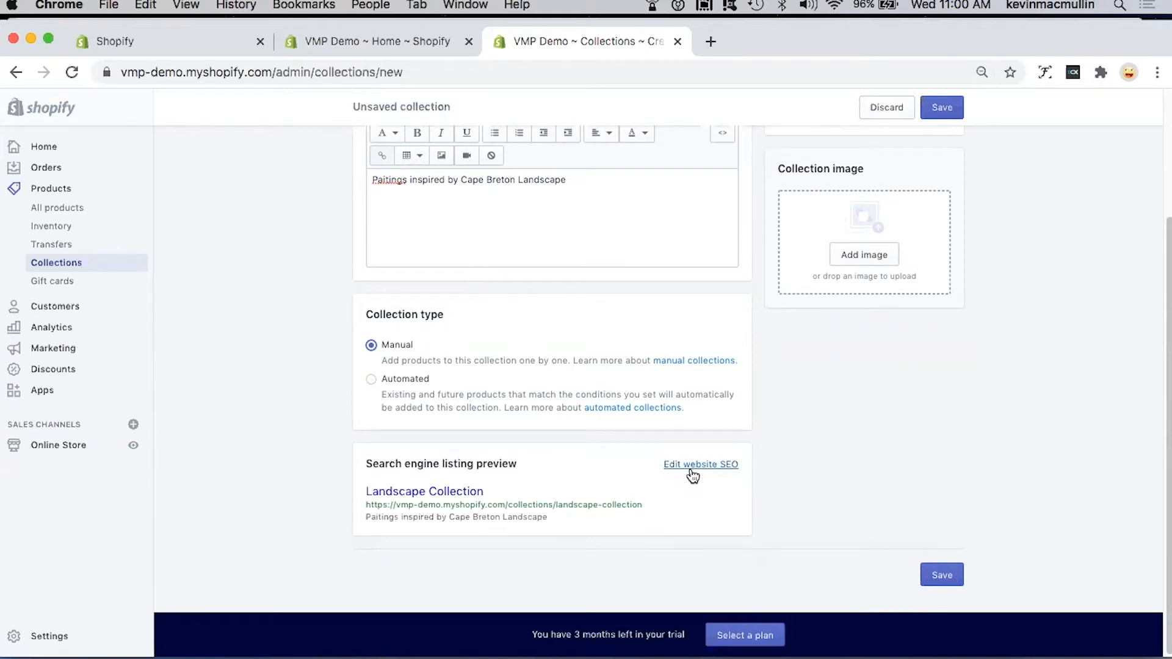
Step: Add landscape-mountain.jpg from the Shopify Pics folder as the collection image and save the Landscape Collection
scroll(801, 468, "up", 1)
scroll(803, 468, "up", 3)
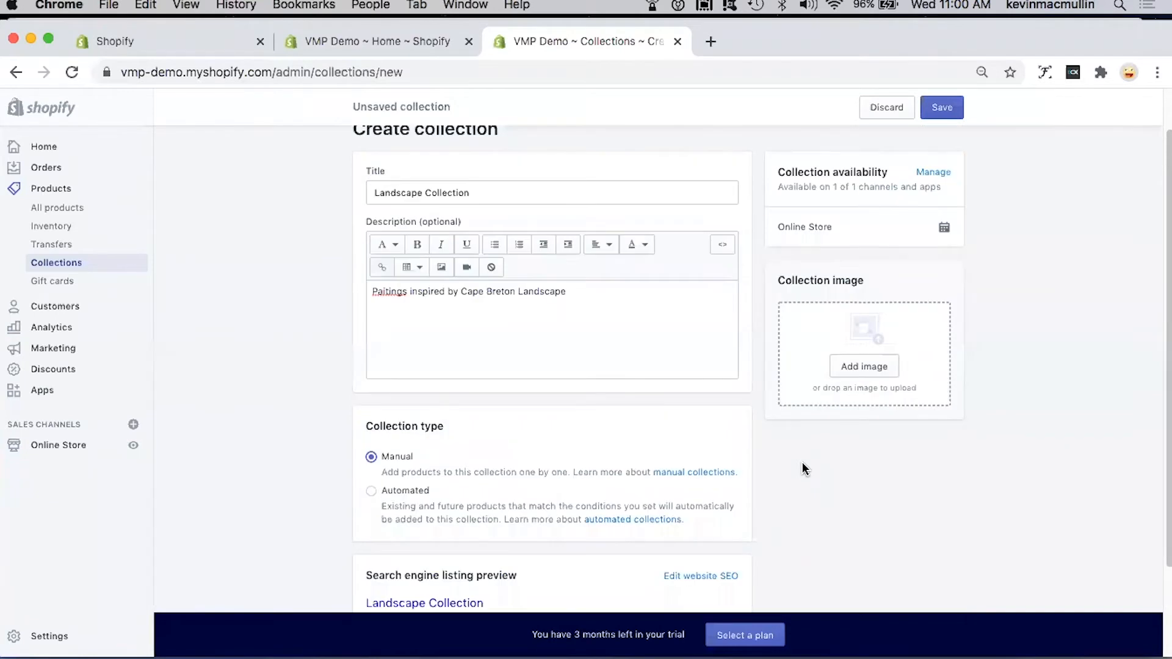
scroll(802, 469, "up", 2)
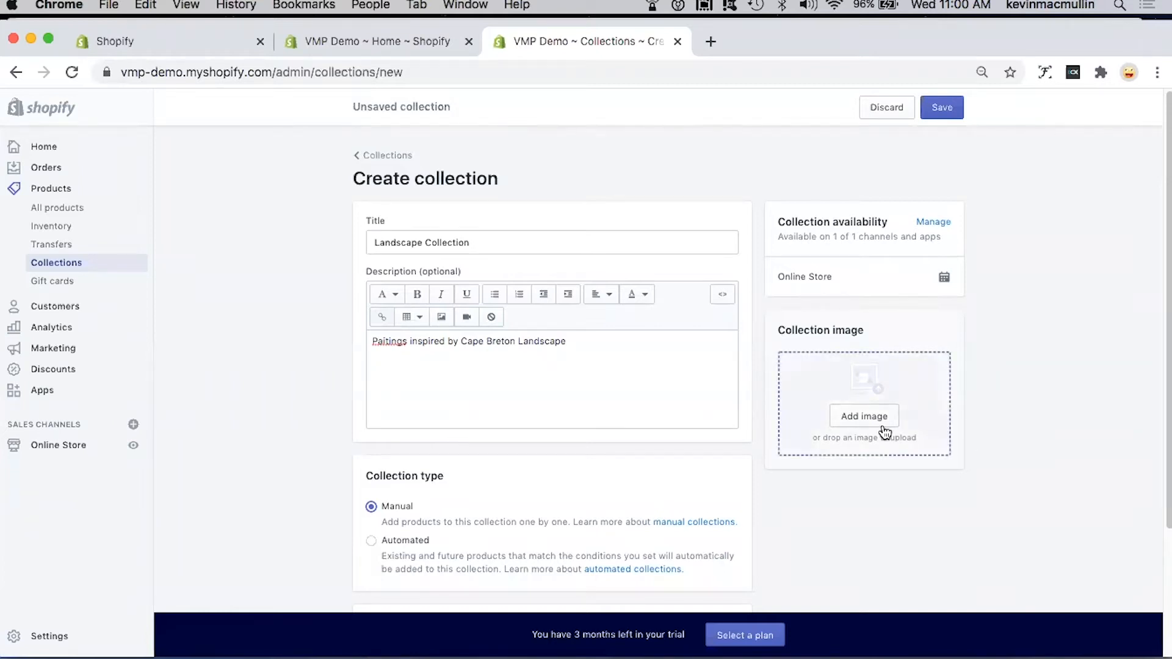
left_click(862, 418)
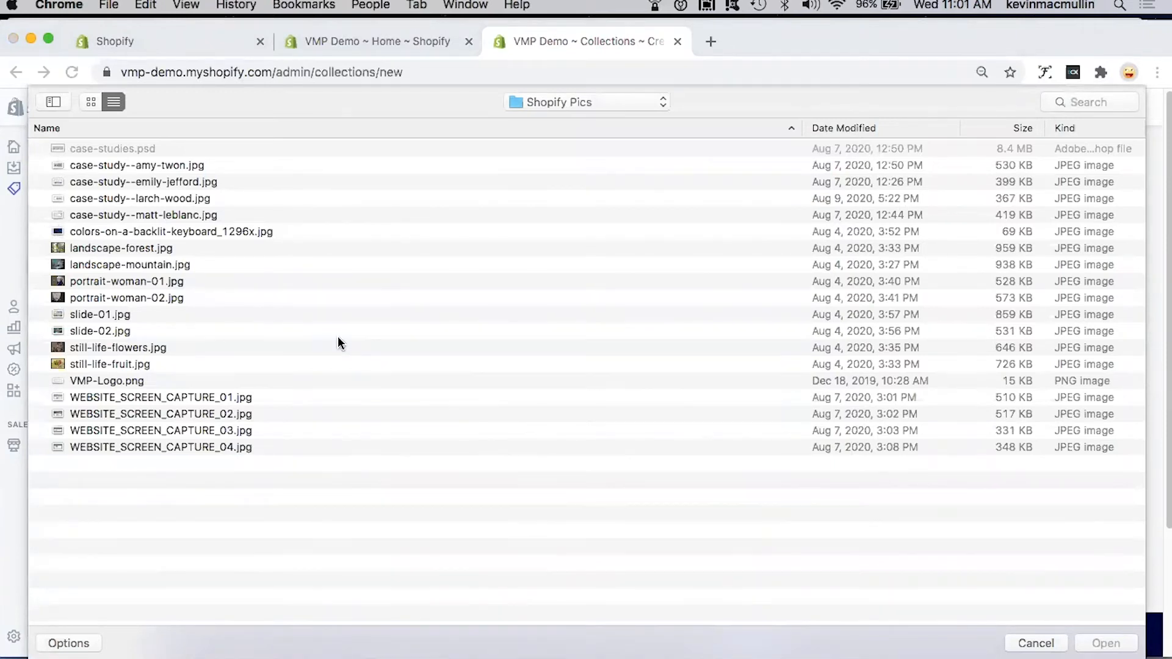
left_click(119, 263)
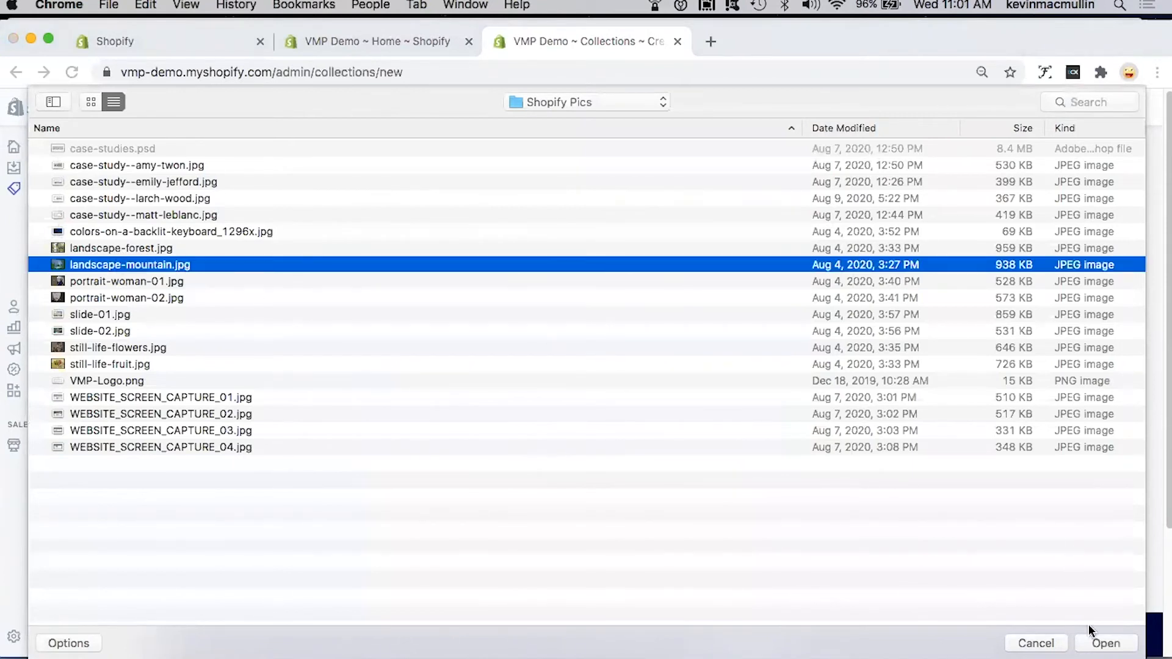
left_click(1105, 643)
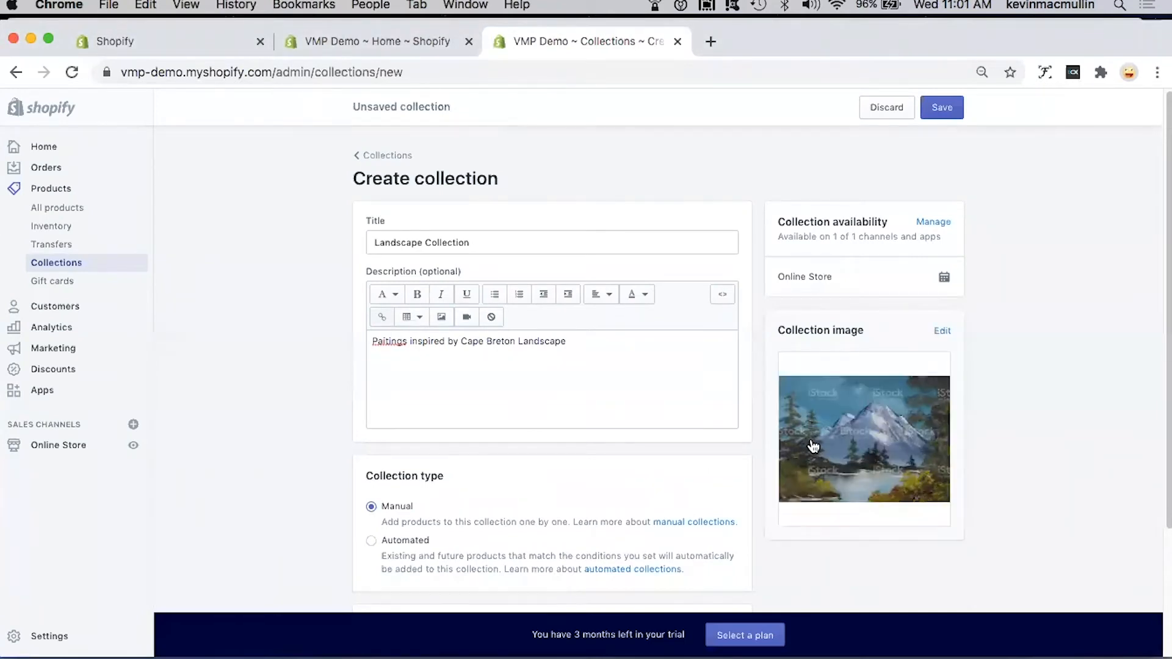
left_click(943, 108)
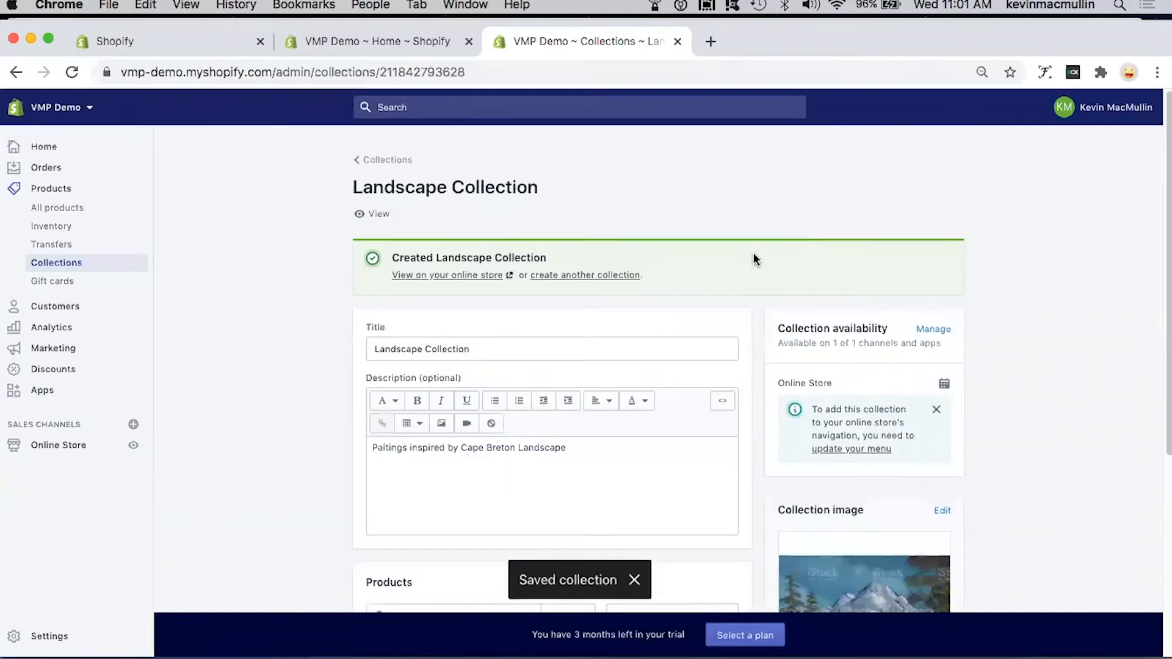
Step: Add the Forest Landscape and Mountain Landscape products to the Landscape Collection
scroll(753, 253, "down", 3)
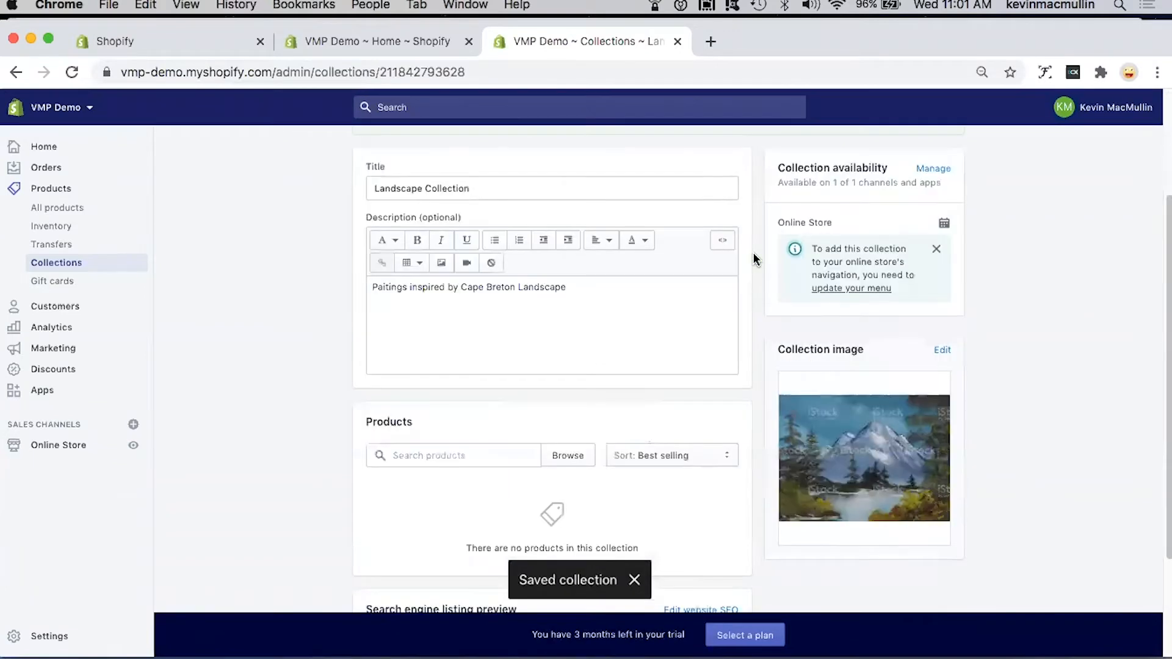
scroll(753, 254, "down", 2)
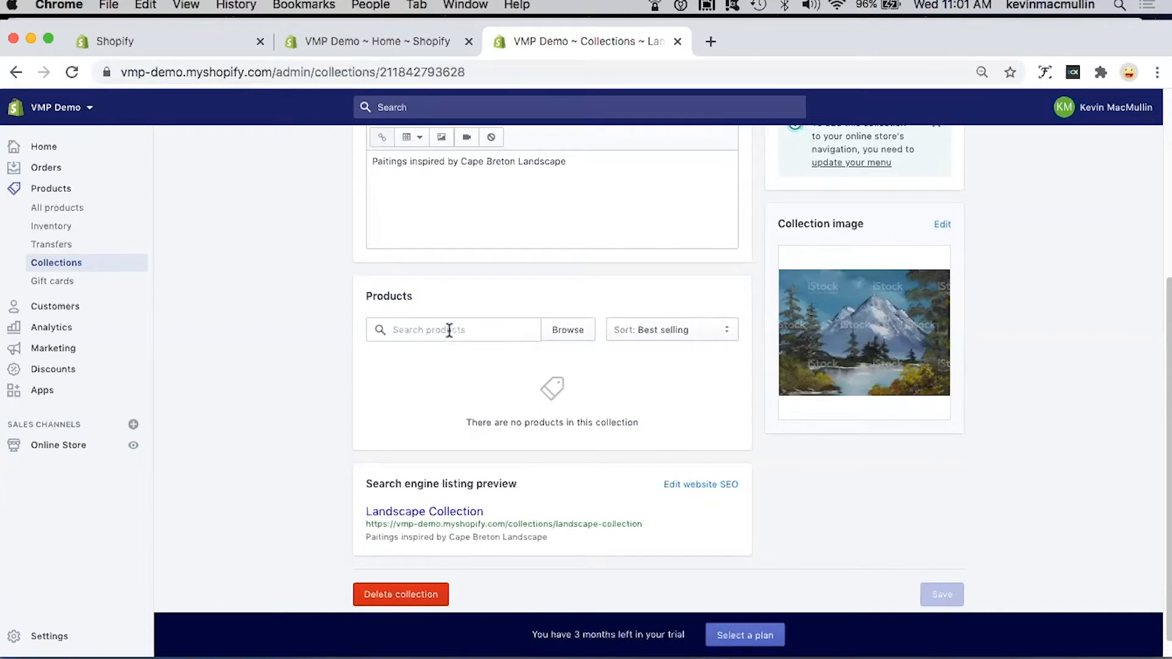
left_click(579, 336)
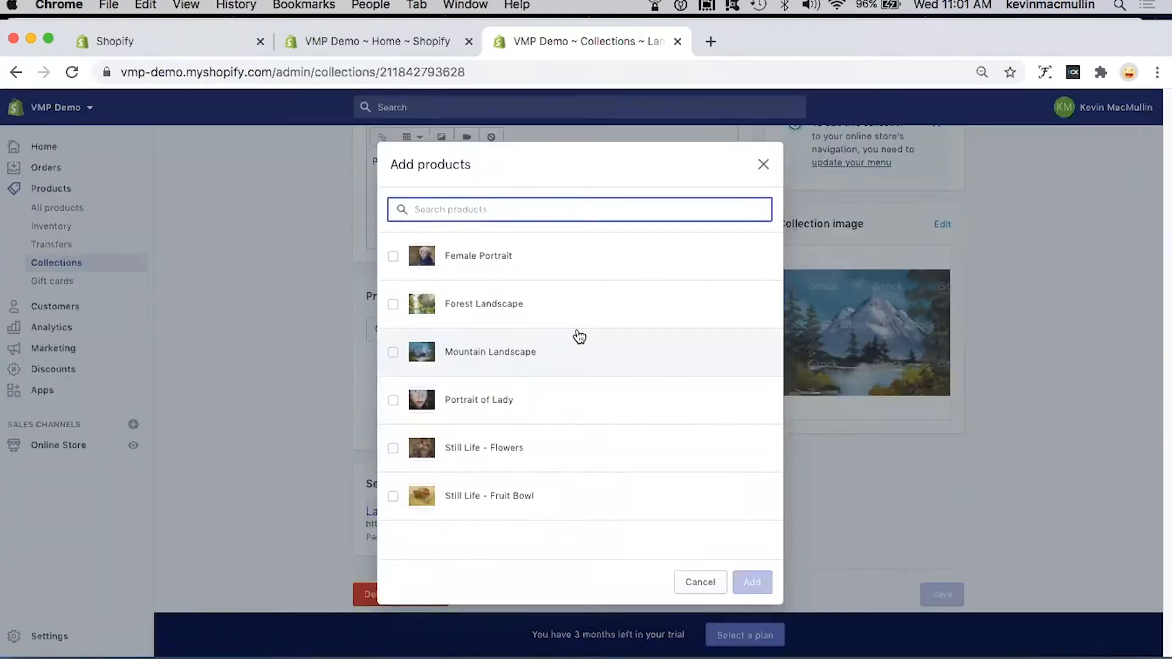
left_click(392, 304)
left_click(393, 353)
left_click(754, 581)
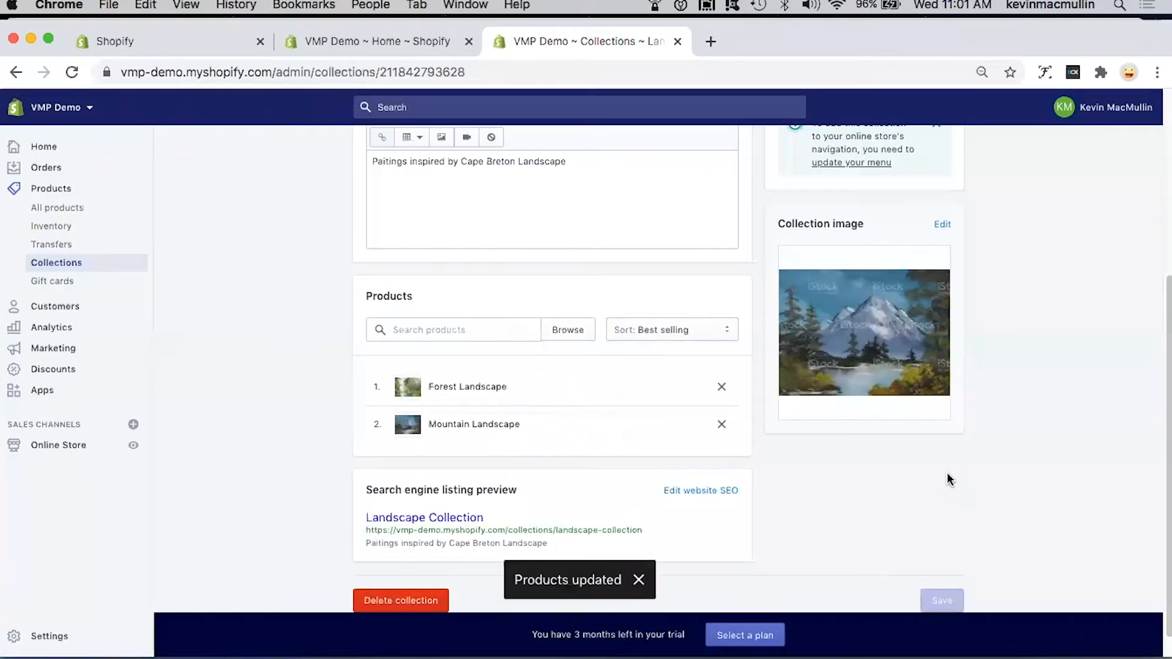
Step: Create another collection titled "Portrait Collection" with the placeholder description "dfsgdfsg"
scroll(995, 468, "up", 5)
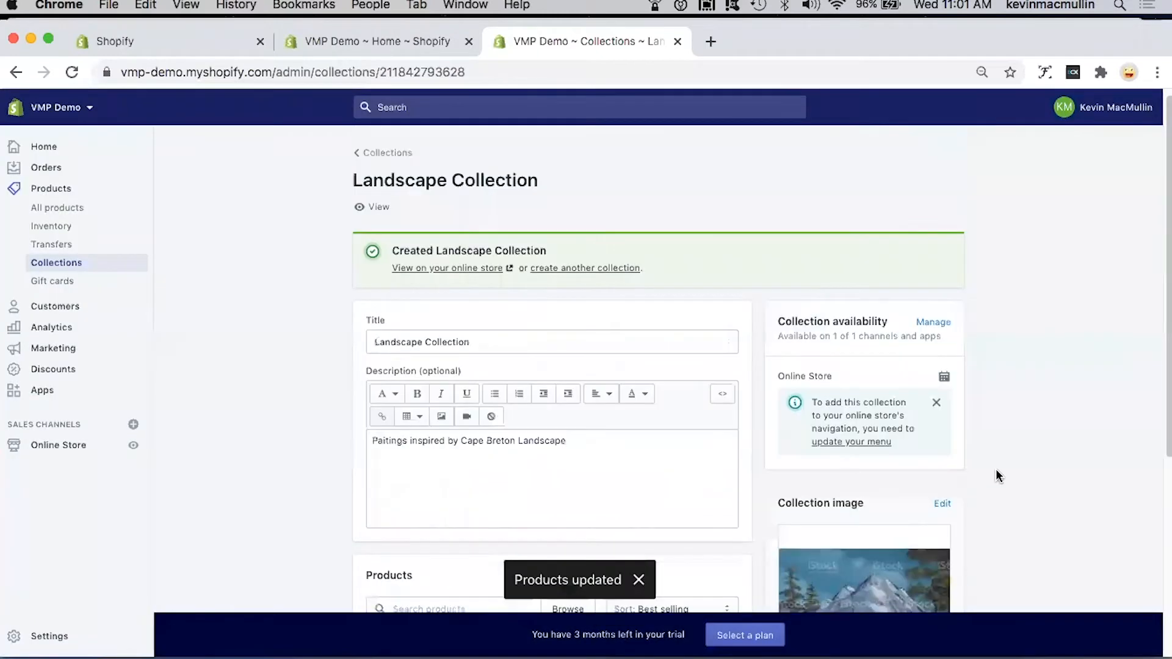
left_click(577, 276)
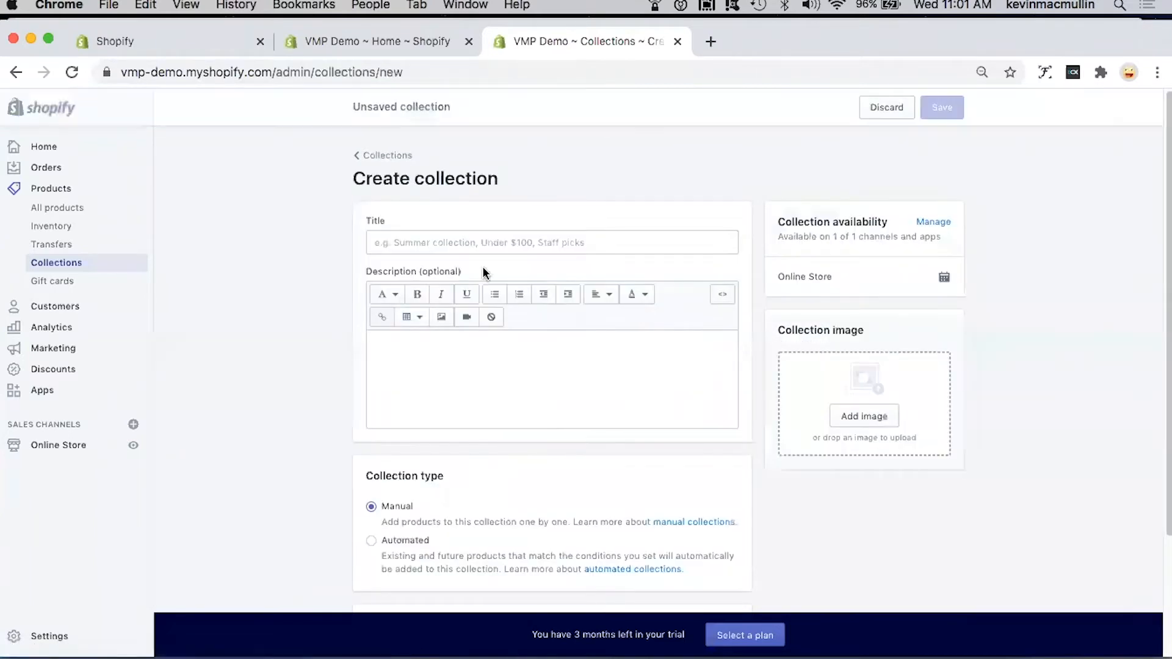
left_click(465, 240)
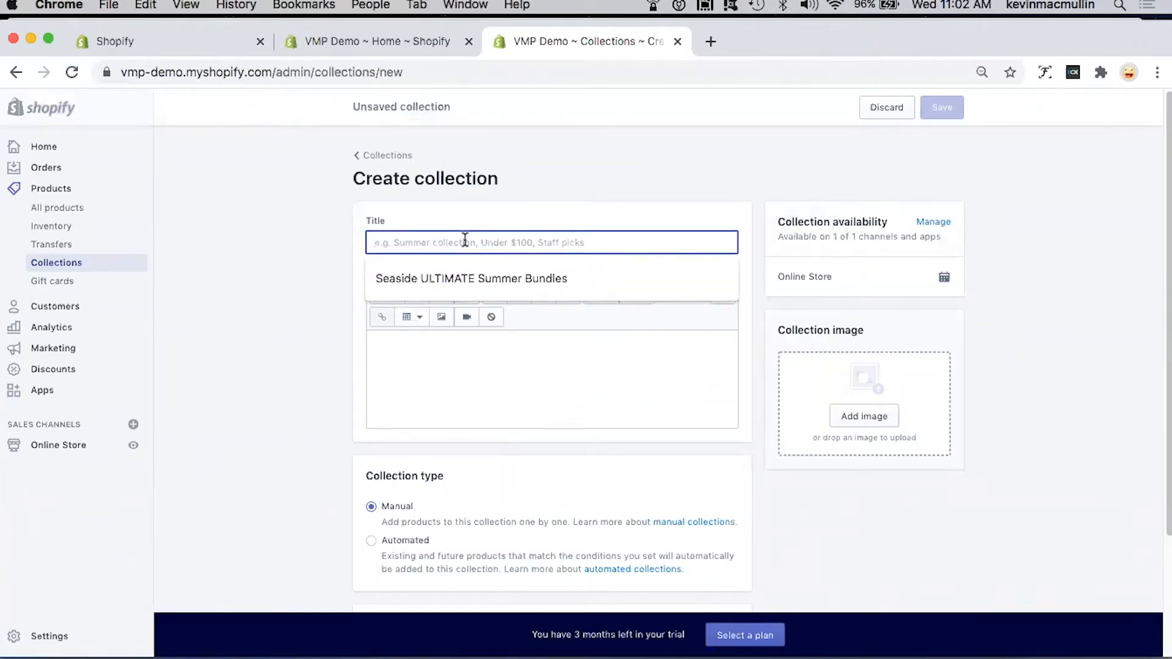
type("Portrait Collection")
left_click(482, 360)
type("dfsgdfsg")
Step: Add portrait-woman-02.jpg as the collection image and save the Portrait Collection
scroll(488, 381, "down", 3)
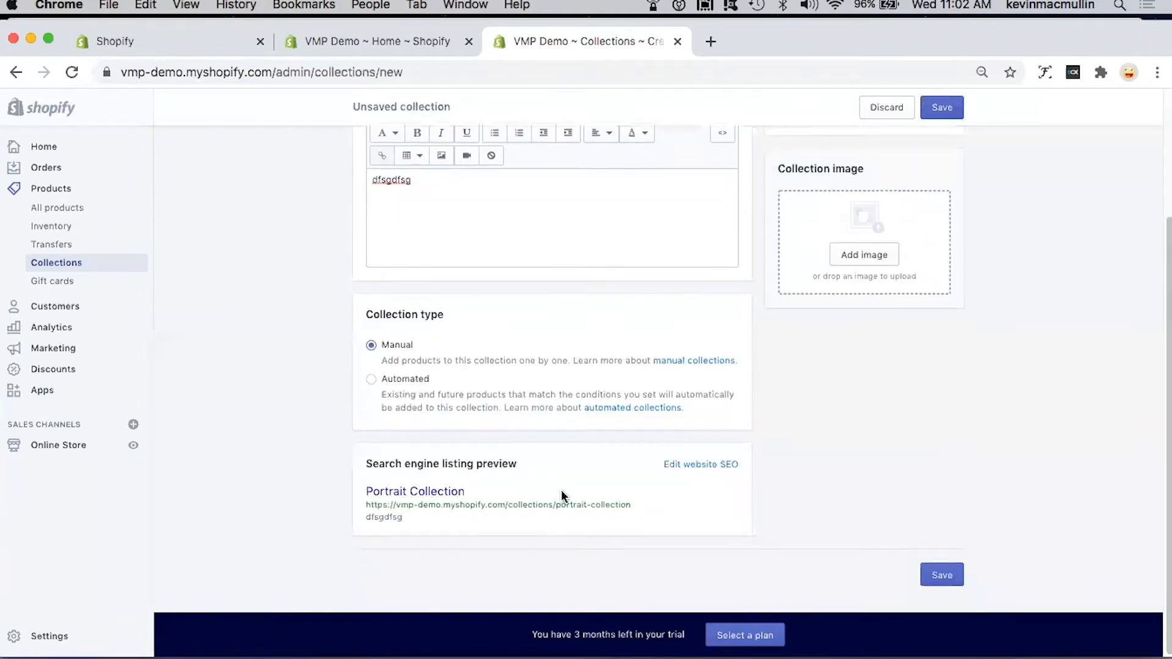
scroll(896, 470, "up", 2)
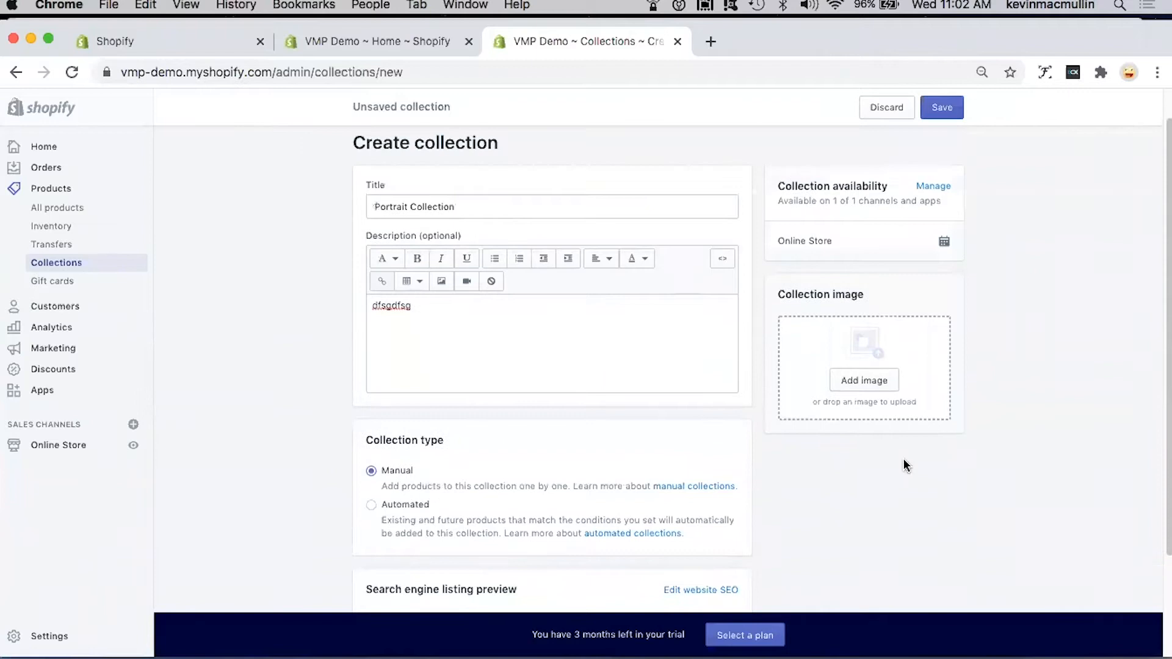
left_click(862, 387)
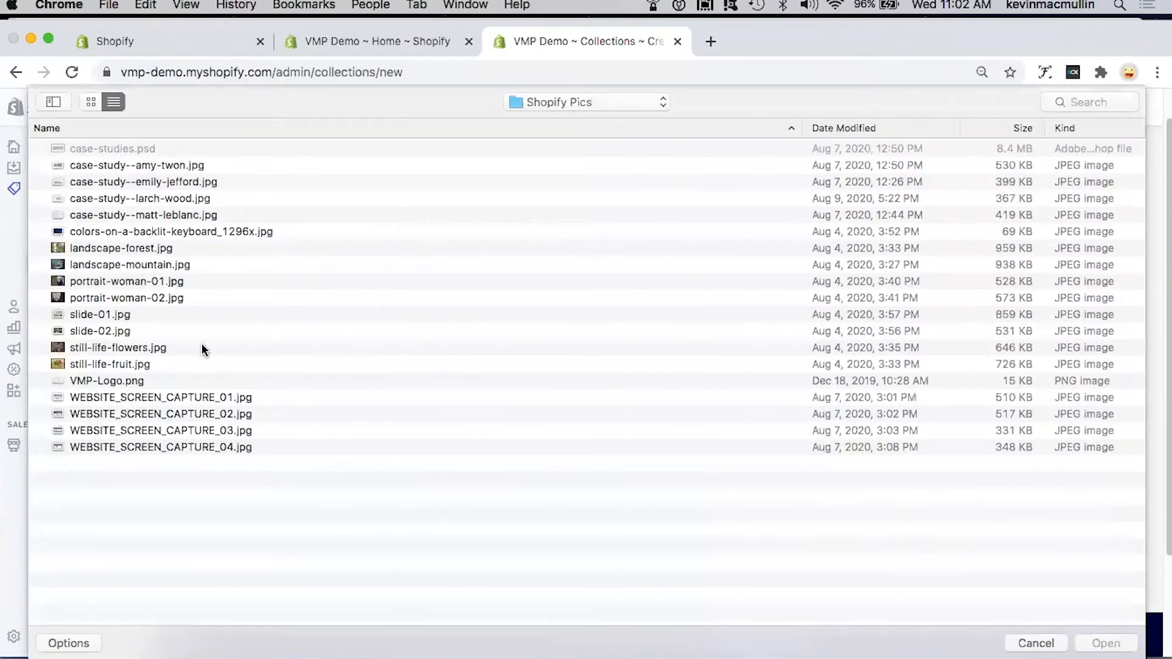
left_click(146, 297)
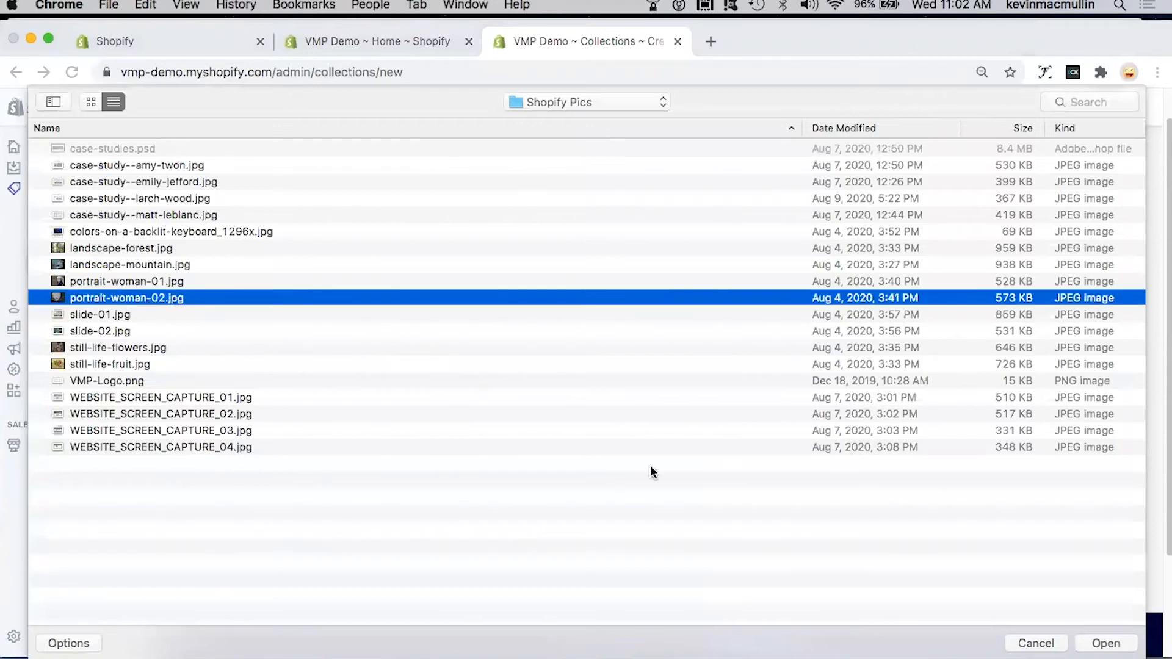
left_click(1106, 643)
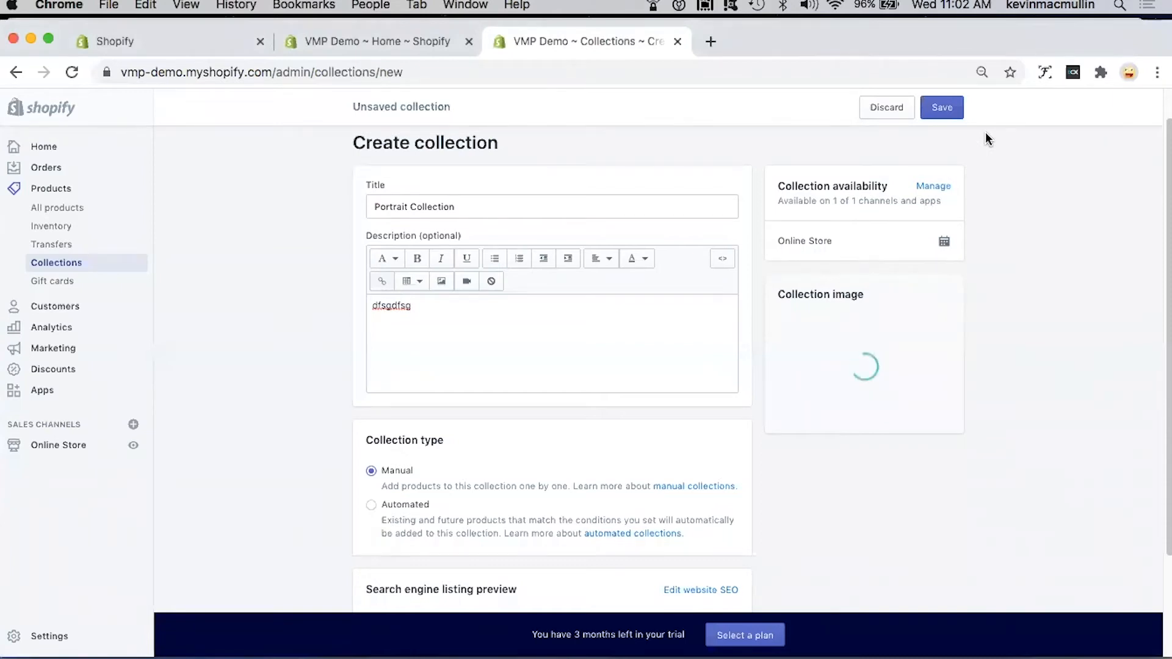
left_click(948, 114)
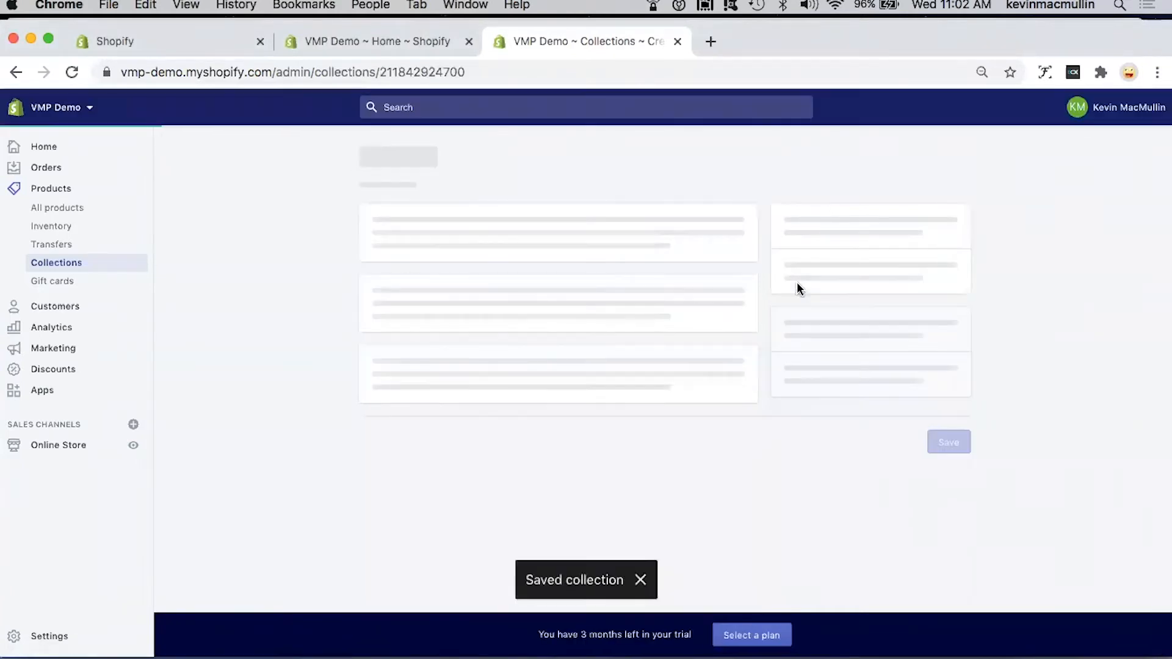
Step: Add the Female Portrait and Portrait of Lady products to the Portrait Collection
scroll(697, 338, "down", 3)
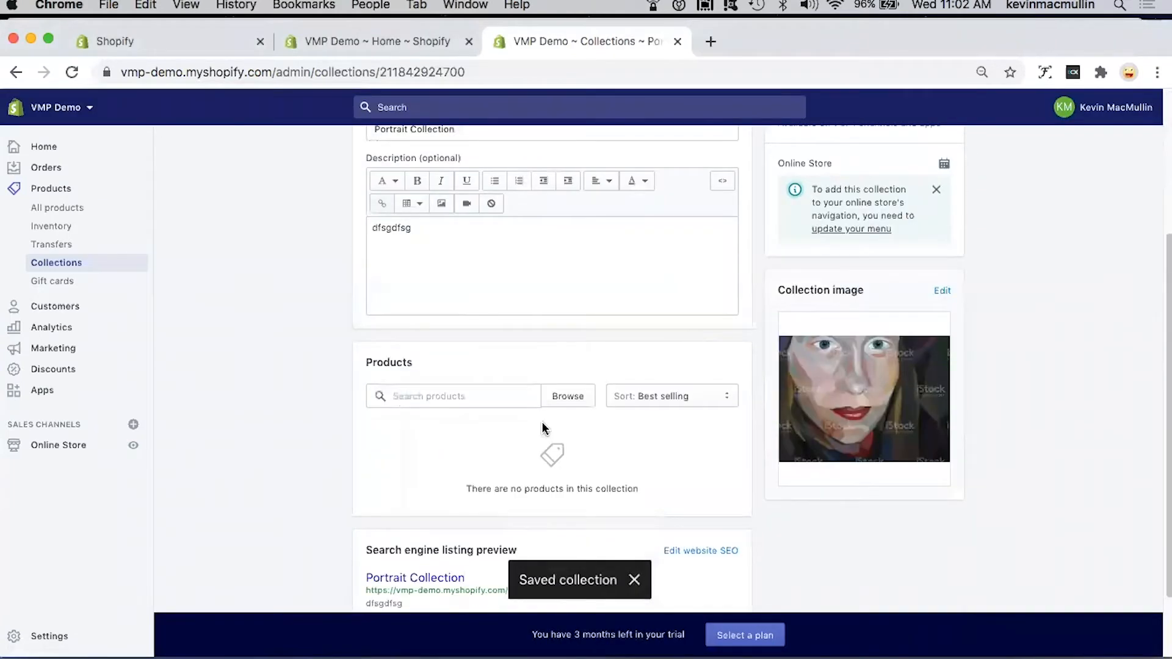
left_click(566, 400)
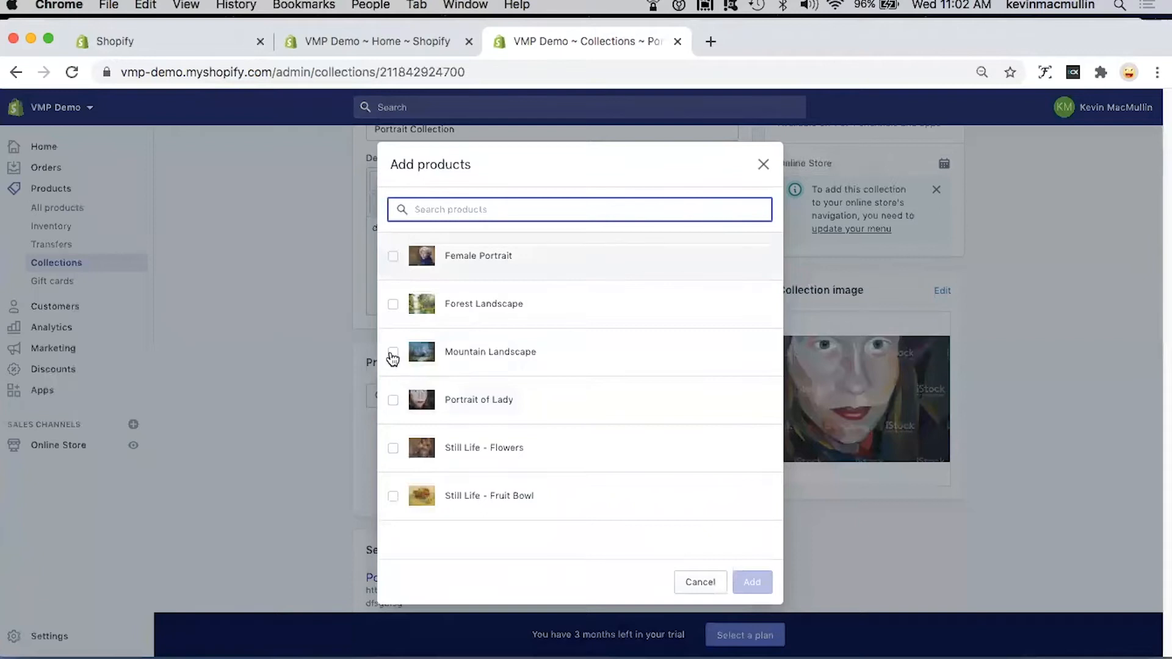
left_click(392, 401)
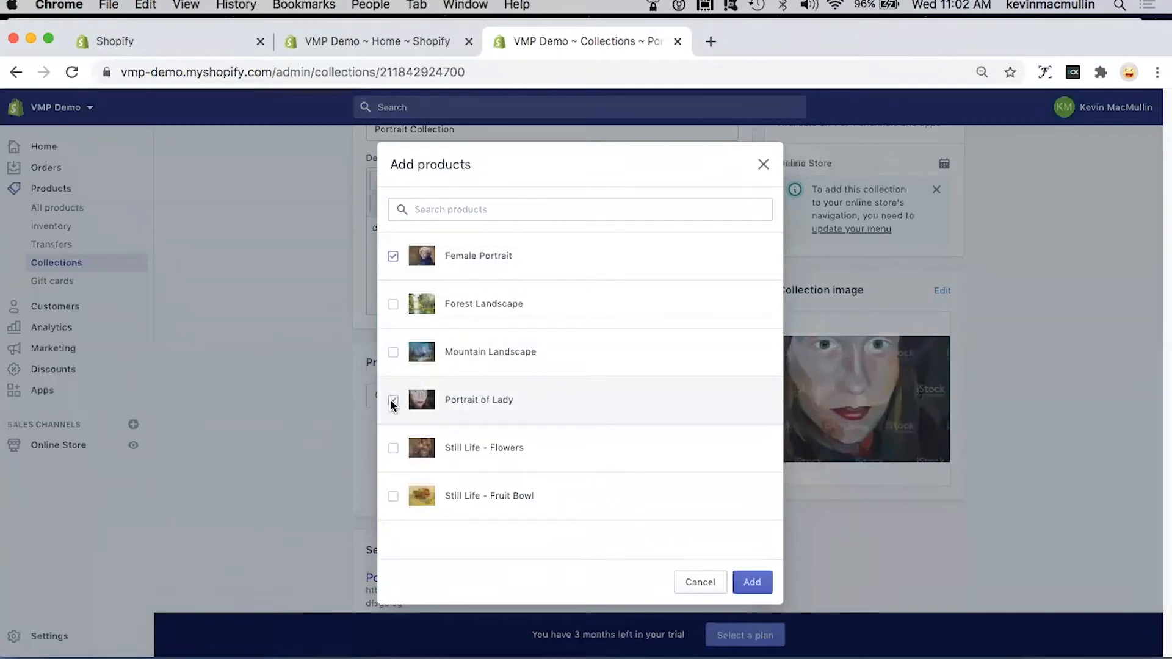
left_click(752, 581)
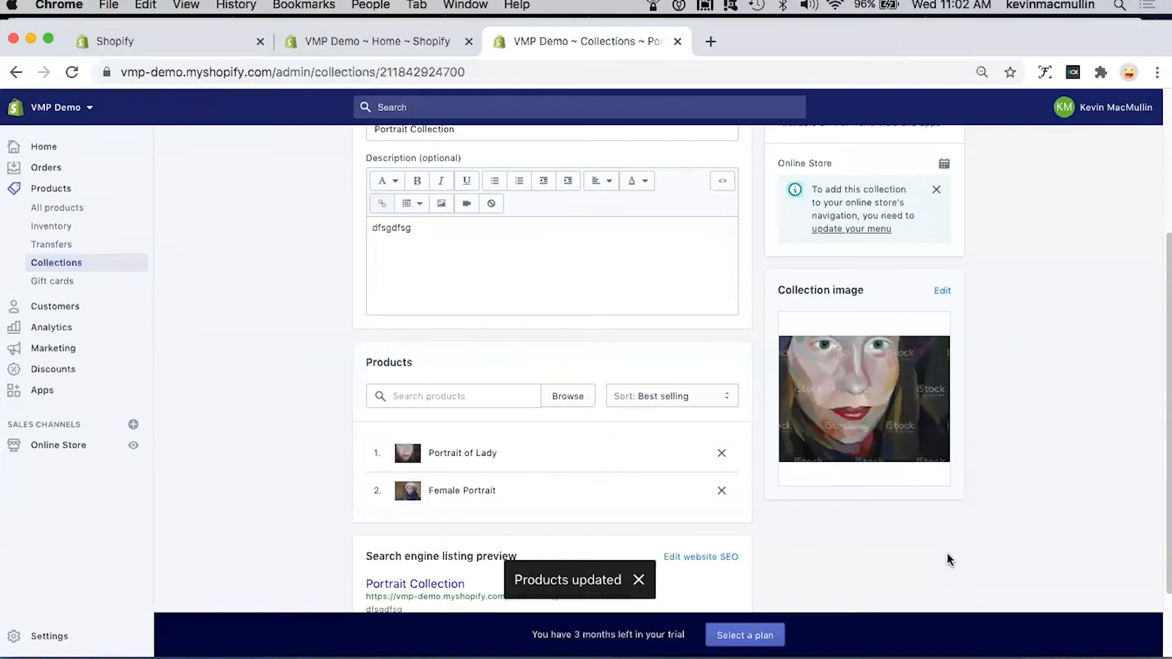
Step: Create another collection titled "Still Life Collection" with the placeholder description "dfsgfs"
scroll(947, 552, "up", 5)
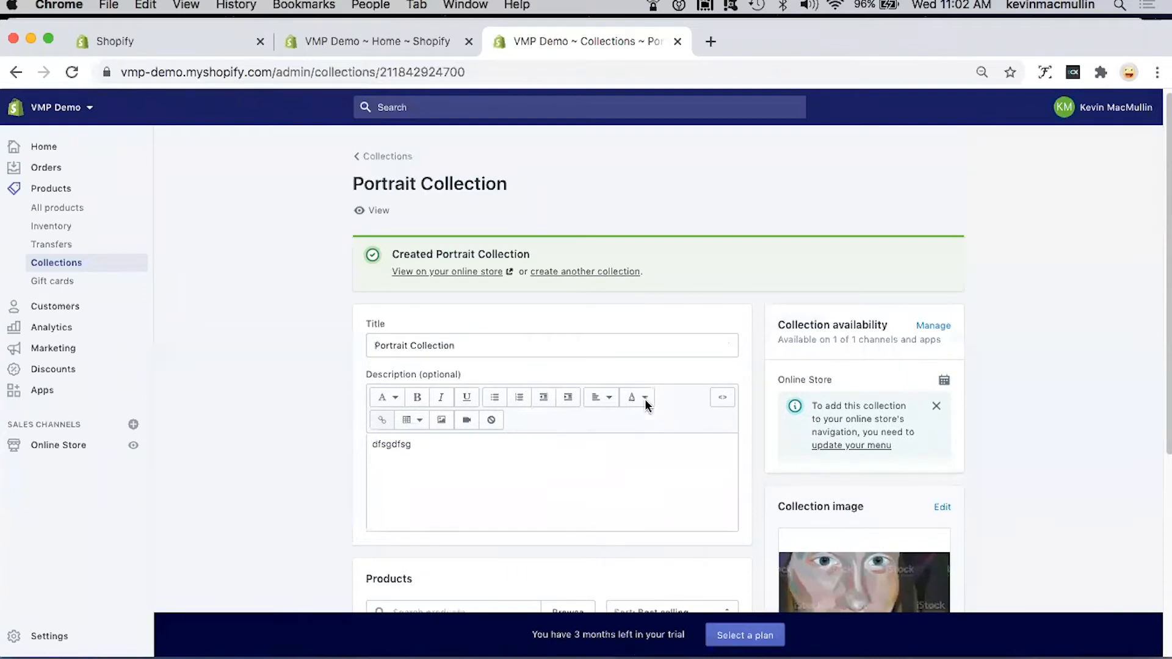
left_click(589, 278)
left_click(477, 243)
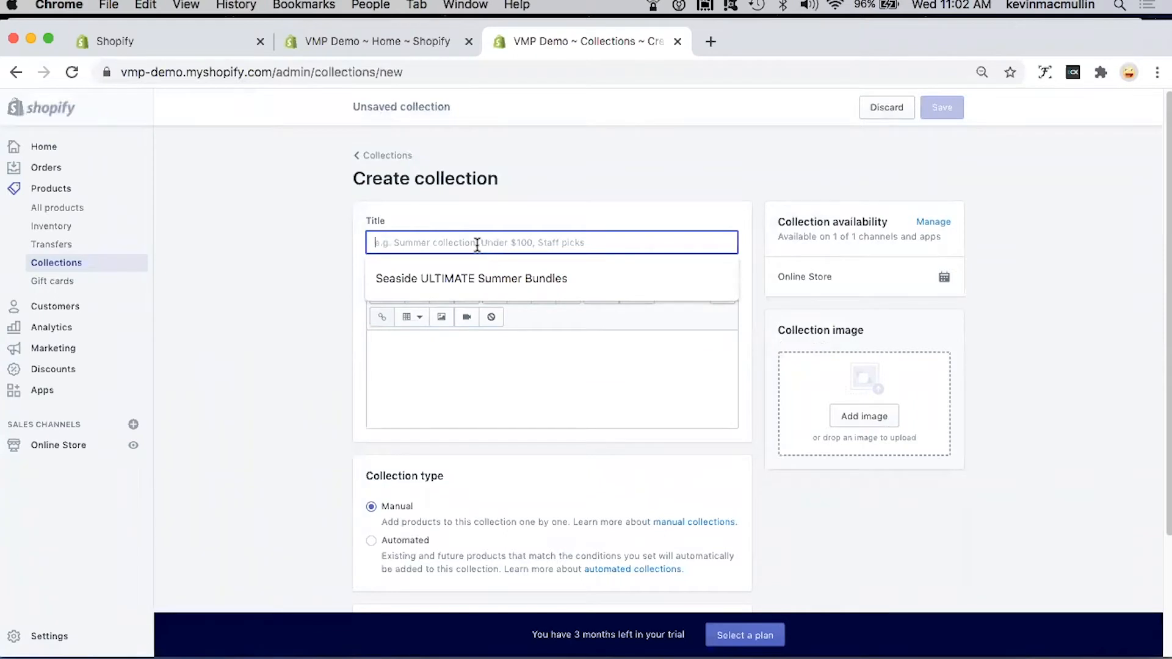
type("Stil")
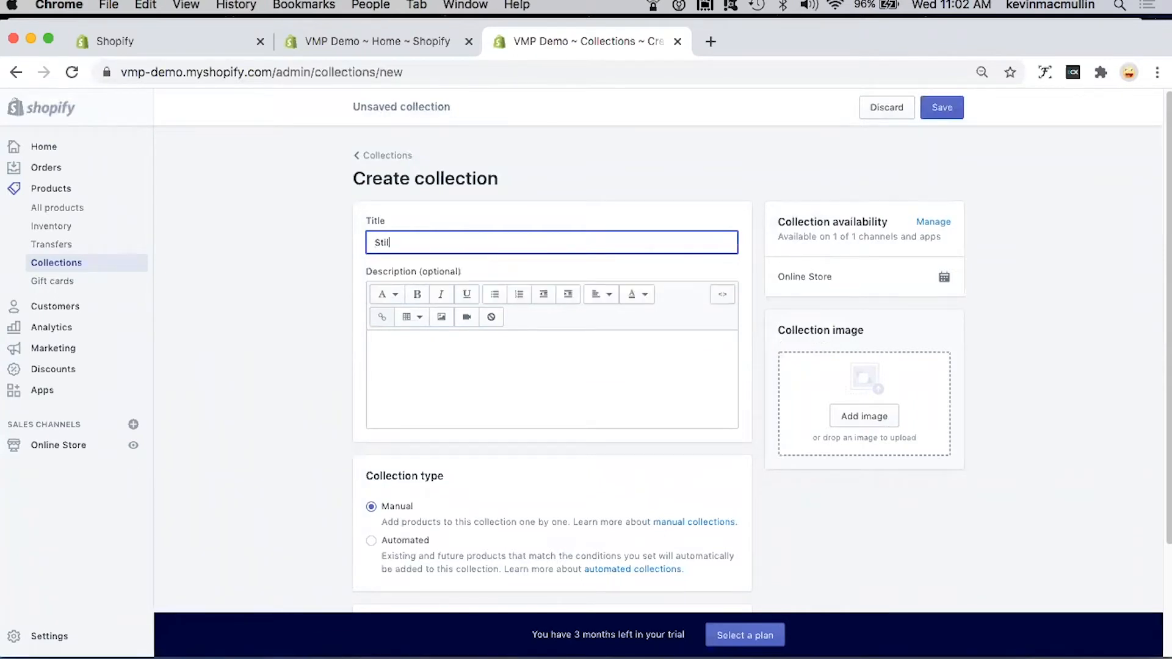
type("l Life Collec")
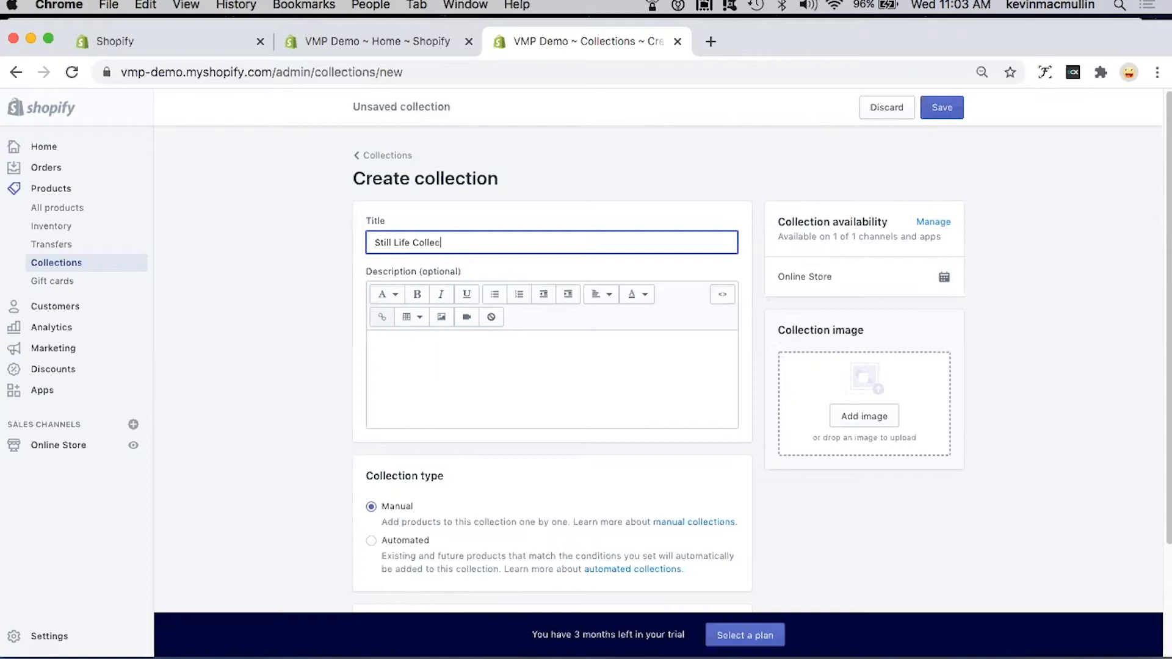
type("tion")
left_click(444, 353)
type("dfsgfs")
Step: Add still-life-fruit.jpg from the Shopify Pics folder as the collection image and save the Still Life Collection
scroll(548, 428, "down", 1)
scroll(547, 427, "down", 2)
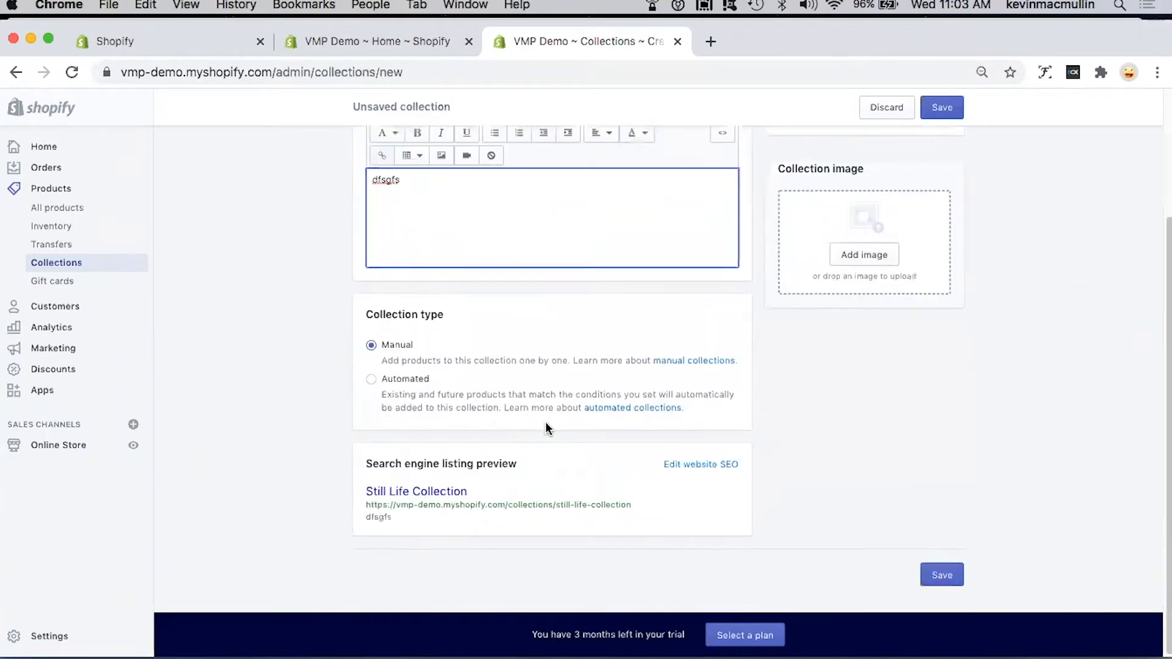
scroll(800, 403, "up", 3)
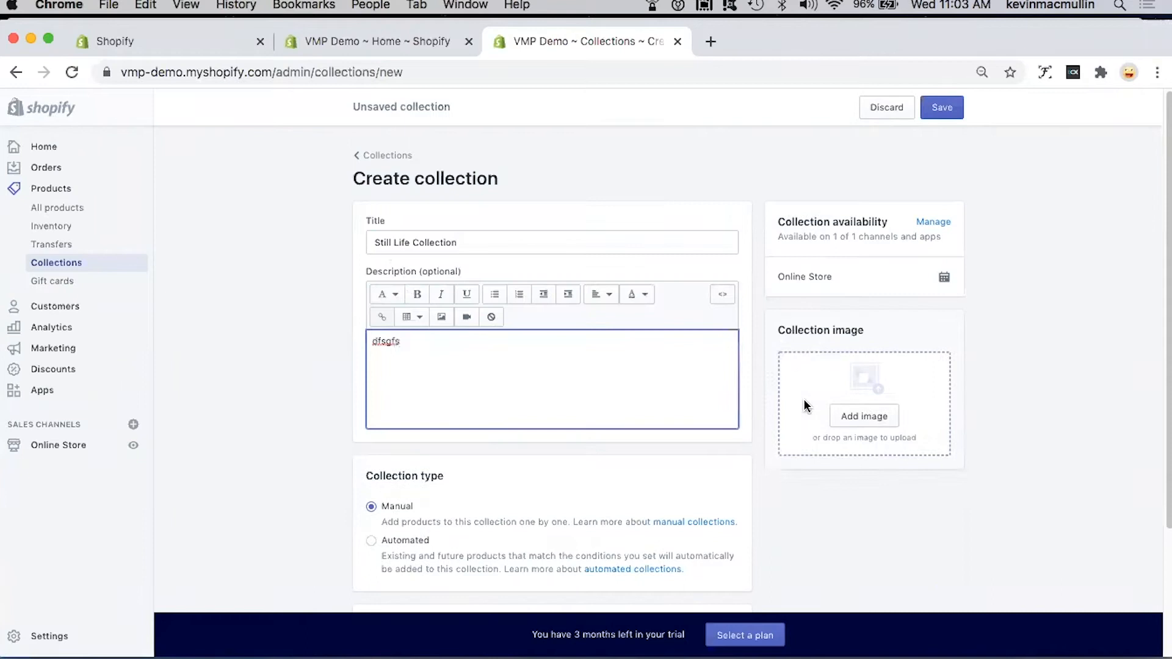
left_click(875, 422)
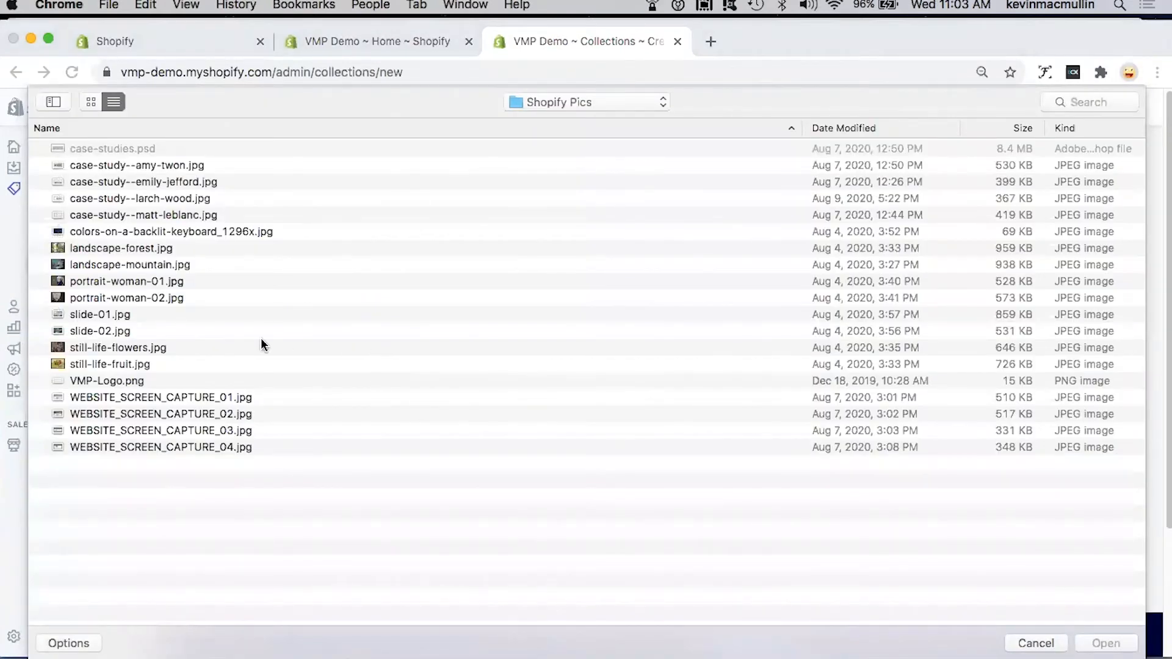
left_click(129, 363)
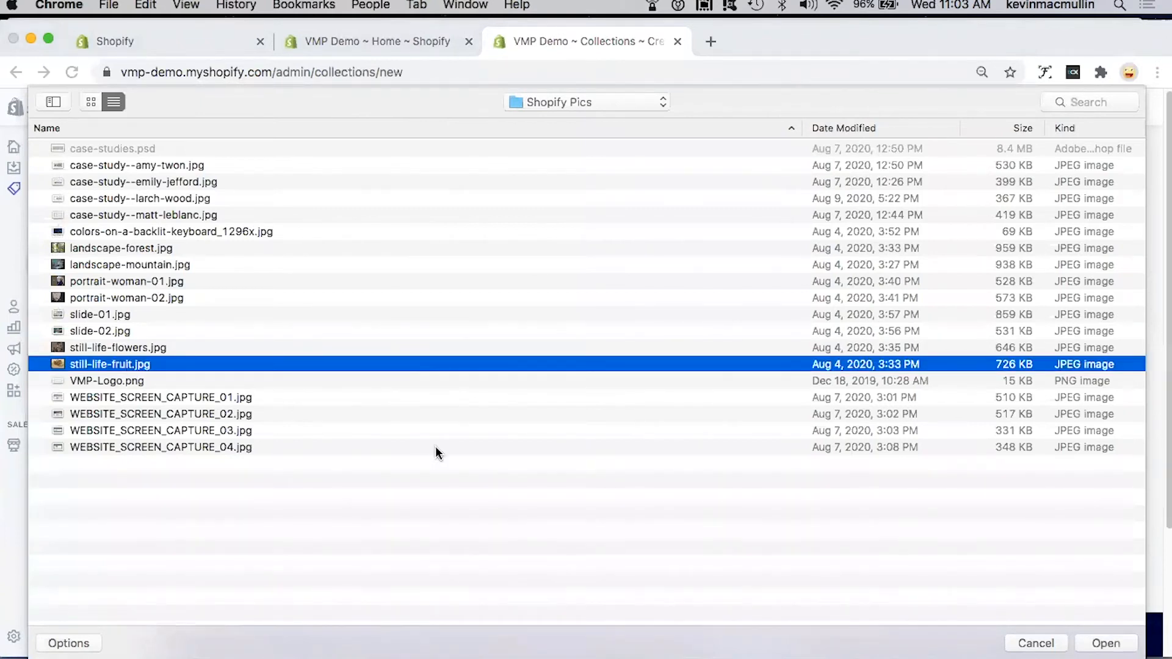
left_click(1102, 645)
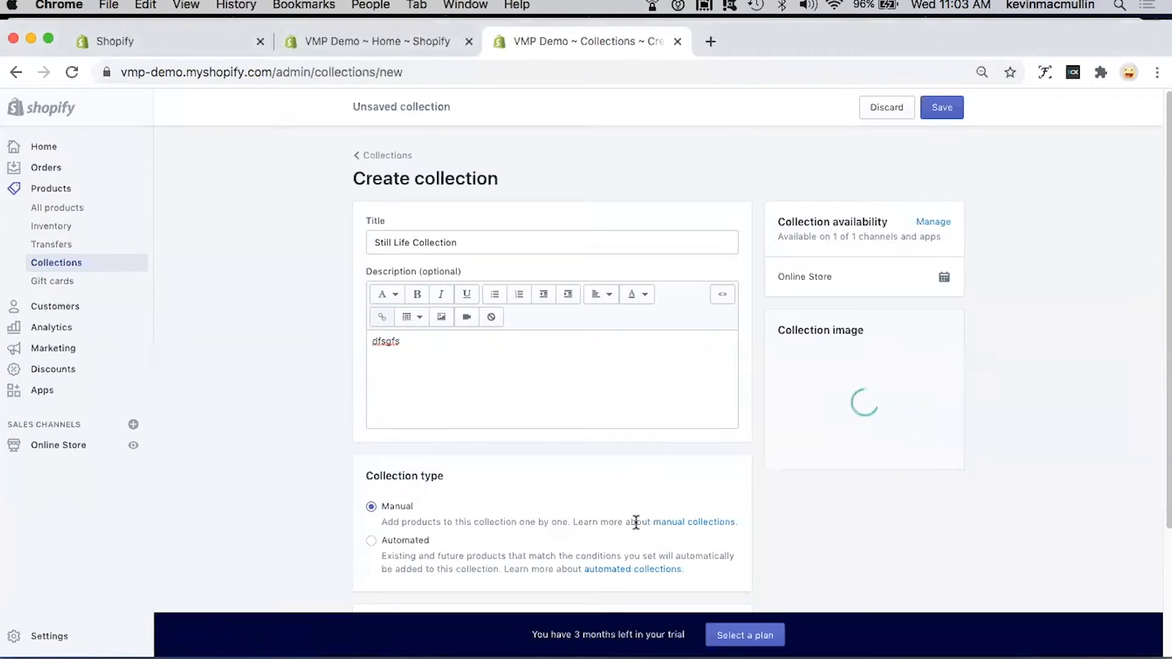
left_click(942, 107)
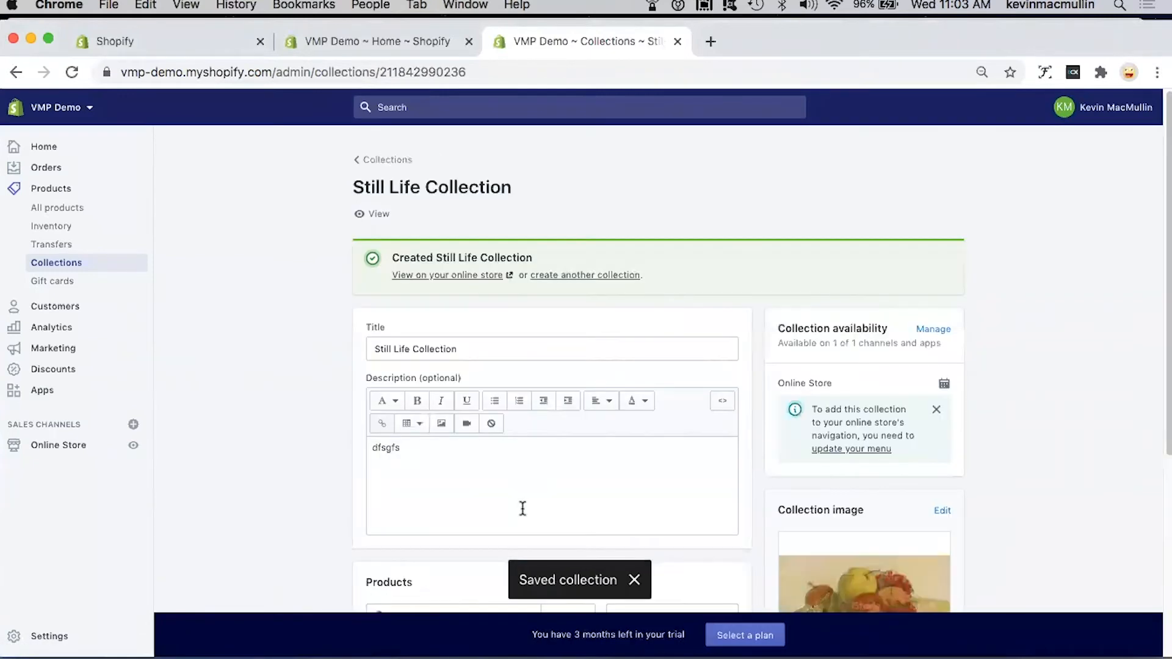
Step: Add the Still Life - Flowers and Still Life - Fruit Bowl products to the Still Life Collection
scroll(550, 482, "down", 3)
left_click(569, 449)
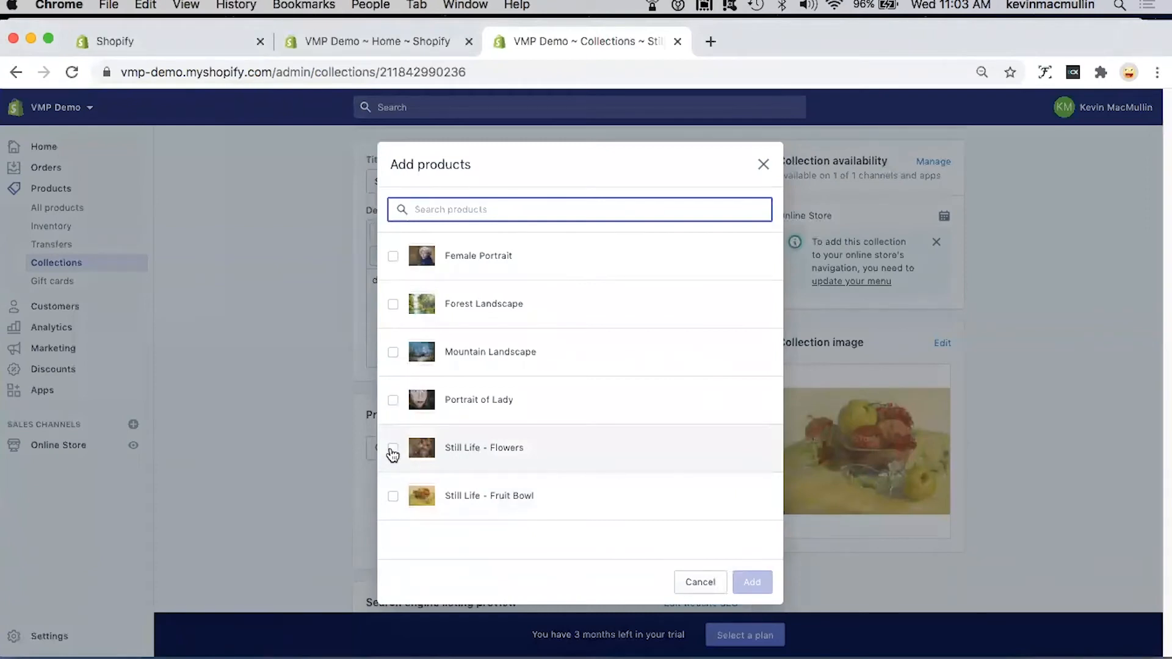
left_click(392, 450)
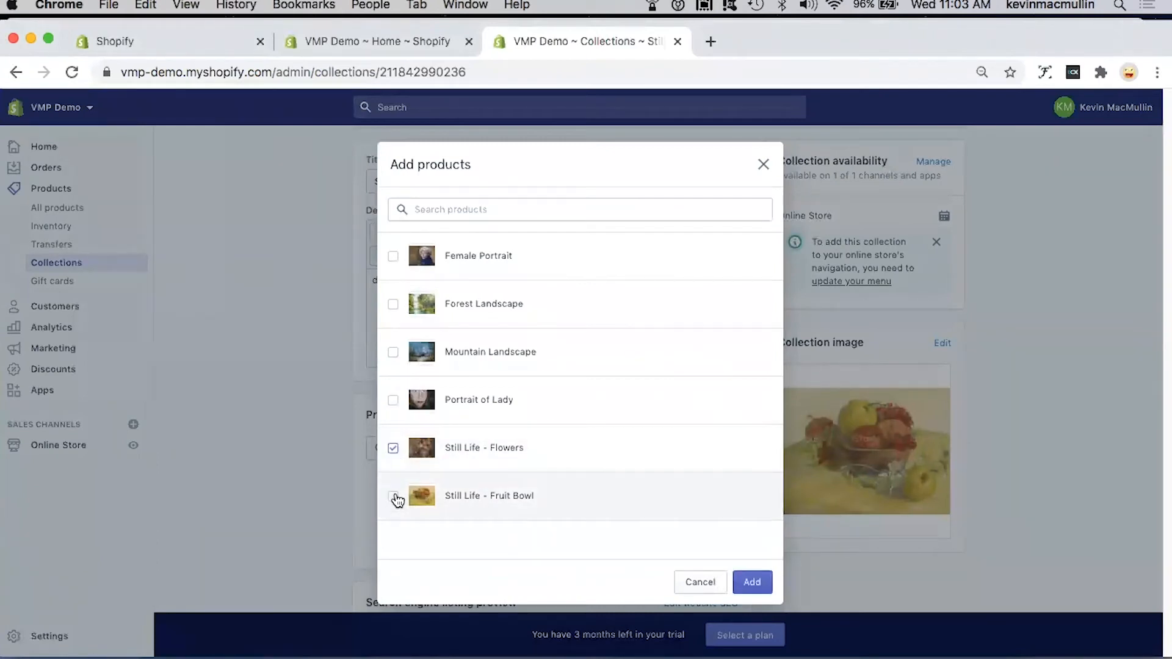
left_click(752, 582)
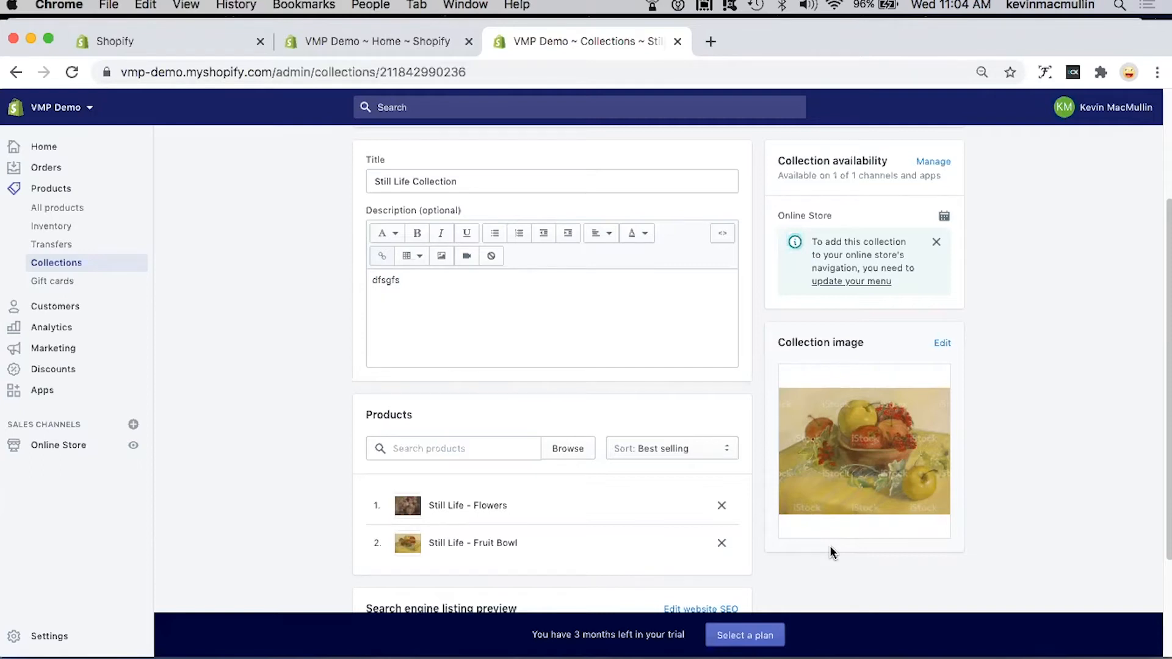
Step: View the gift cards page and the customers section, including its blank form for adding a customer
left_click(55, 282)
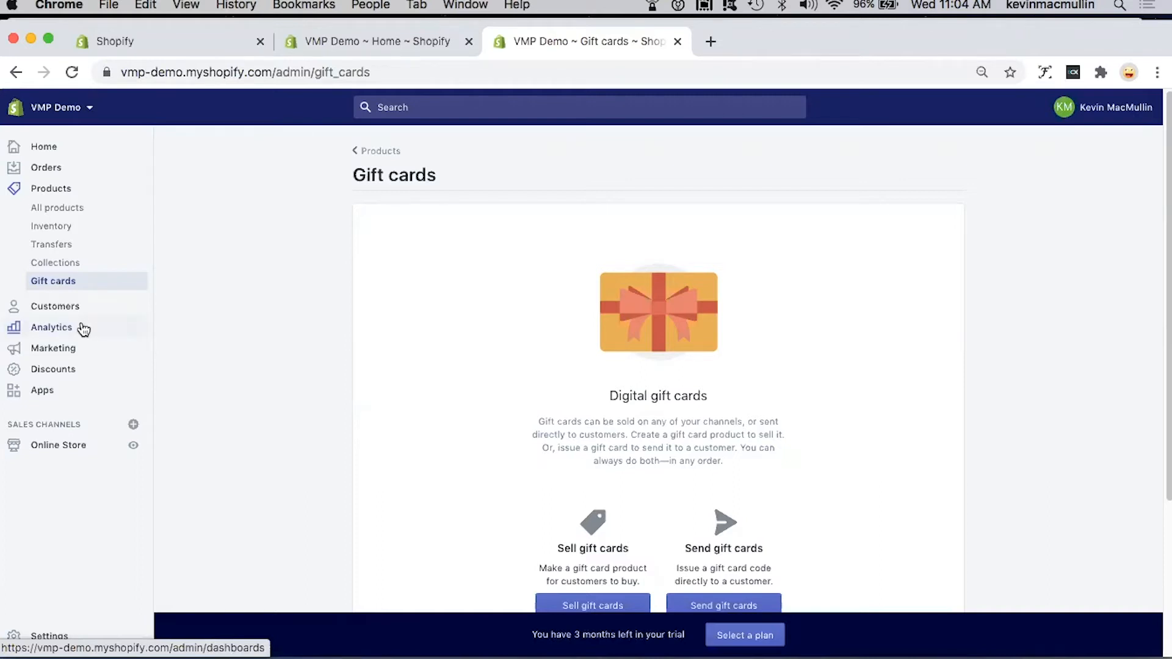
left_click(55, 306)
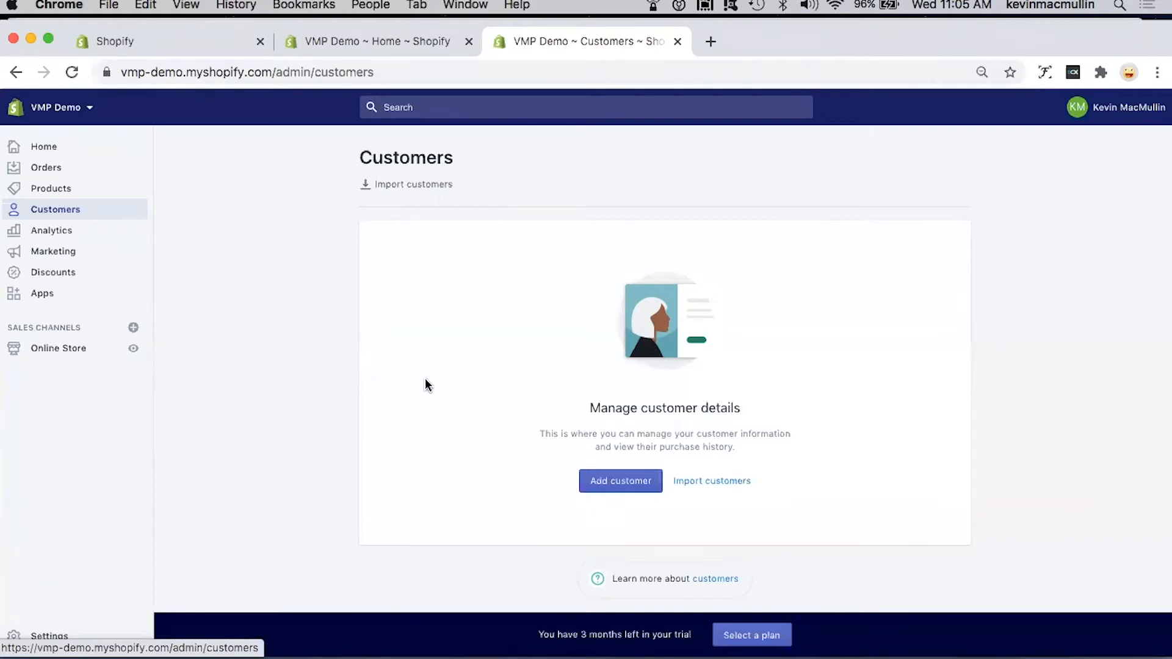
left_click(622, 483)
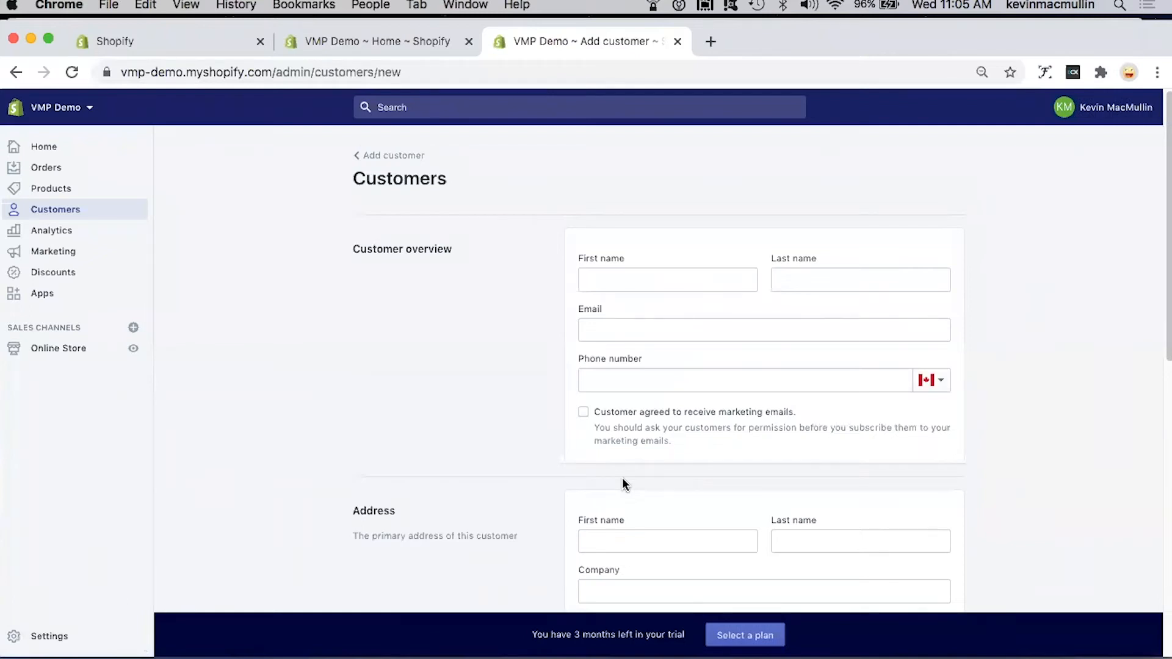
left_click(61, 210)
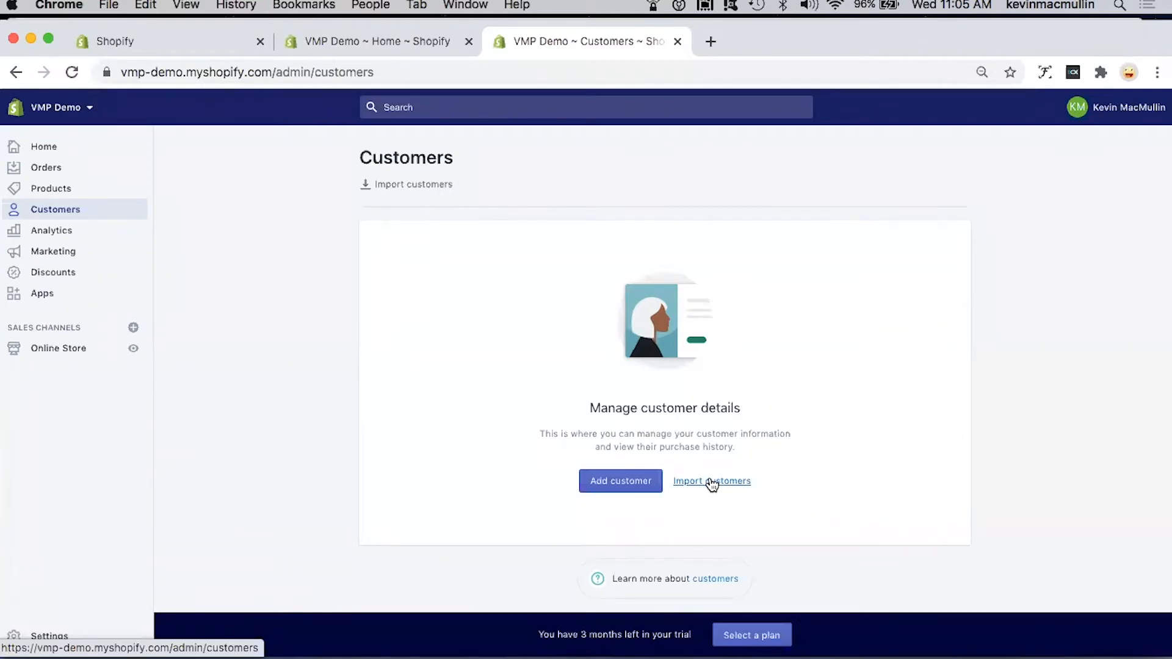
Step: Review the analytics overview dashboard, including its sales, sessions, conversion rate and order reports
left_click(48, 234)
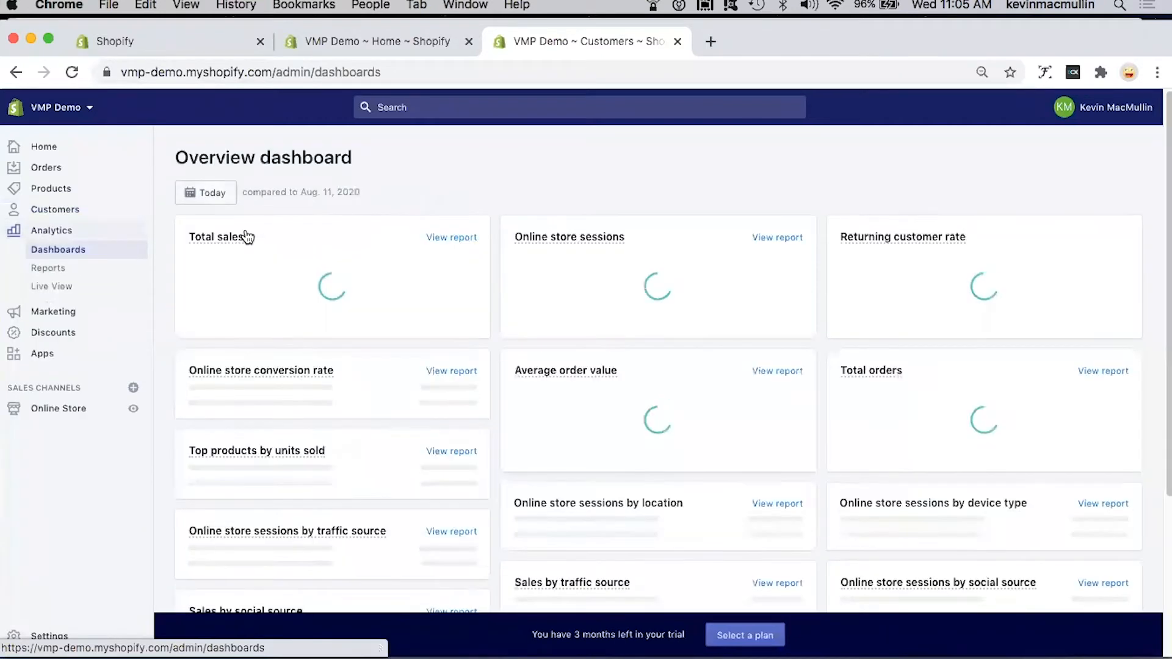
mouse_move(248, 237)
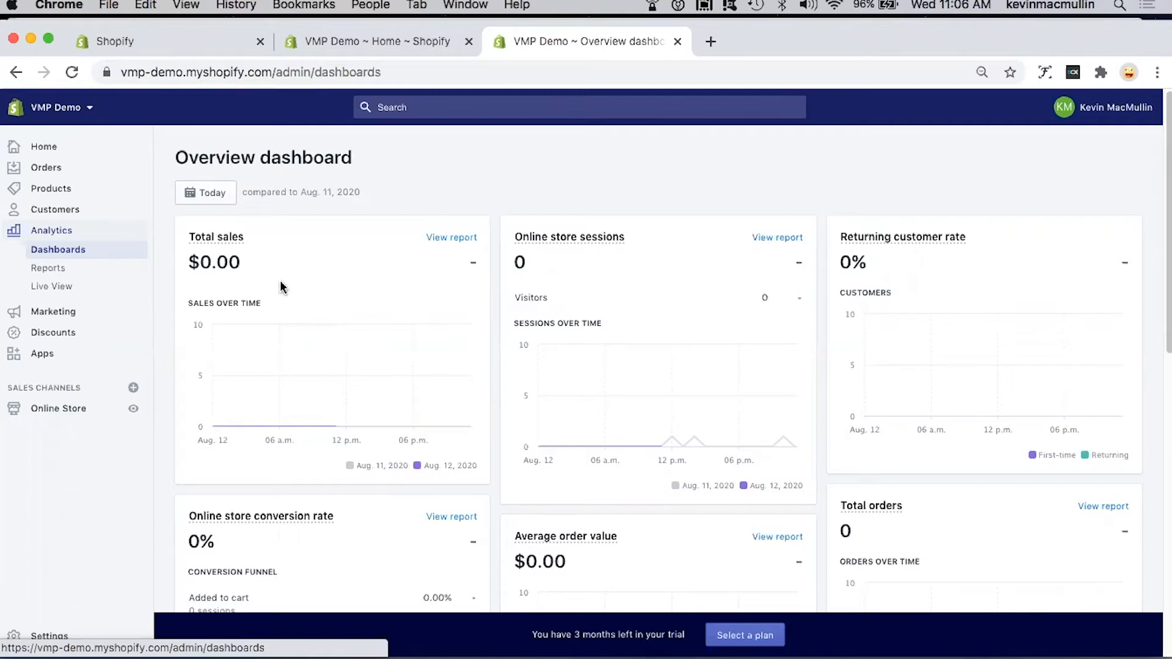
scroll(280, 286, "down", 1)
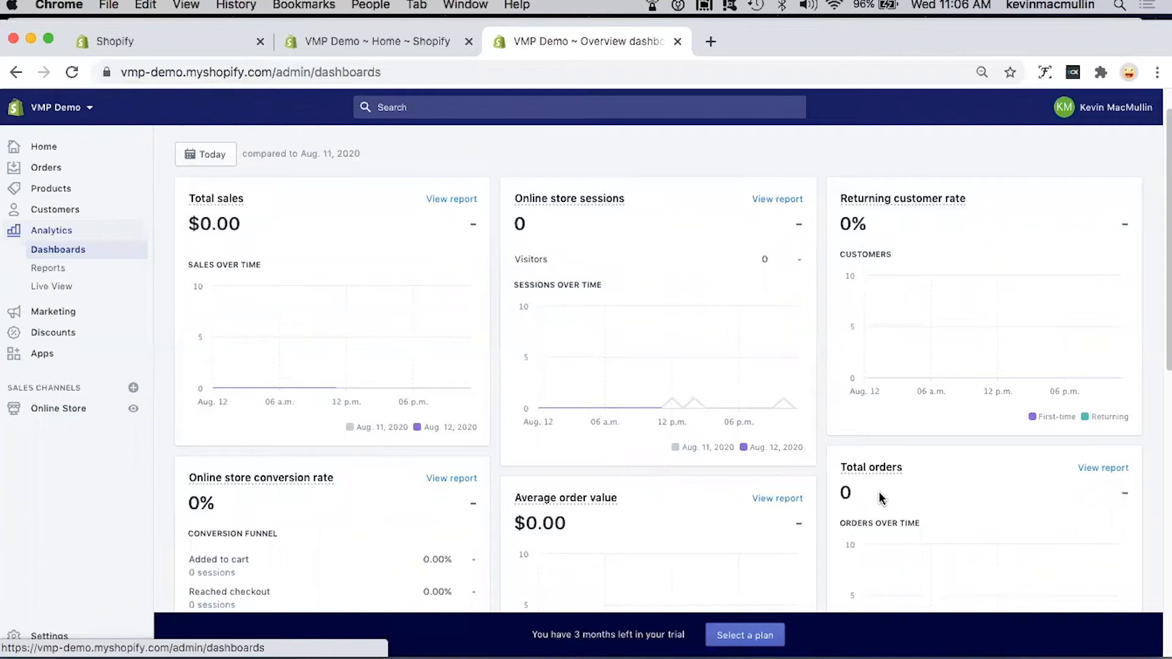
scroll(673, 470, "down", 1)
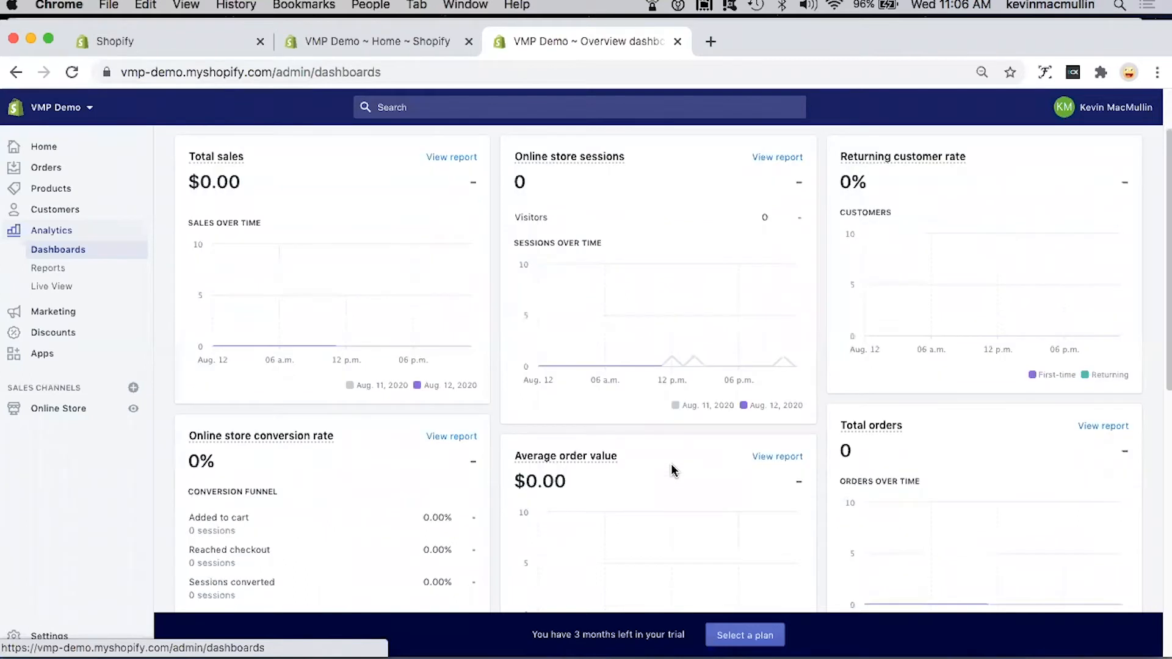
scroll(673, 470, "down", 1)
scroll(672, 471, "up", 1)
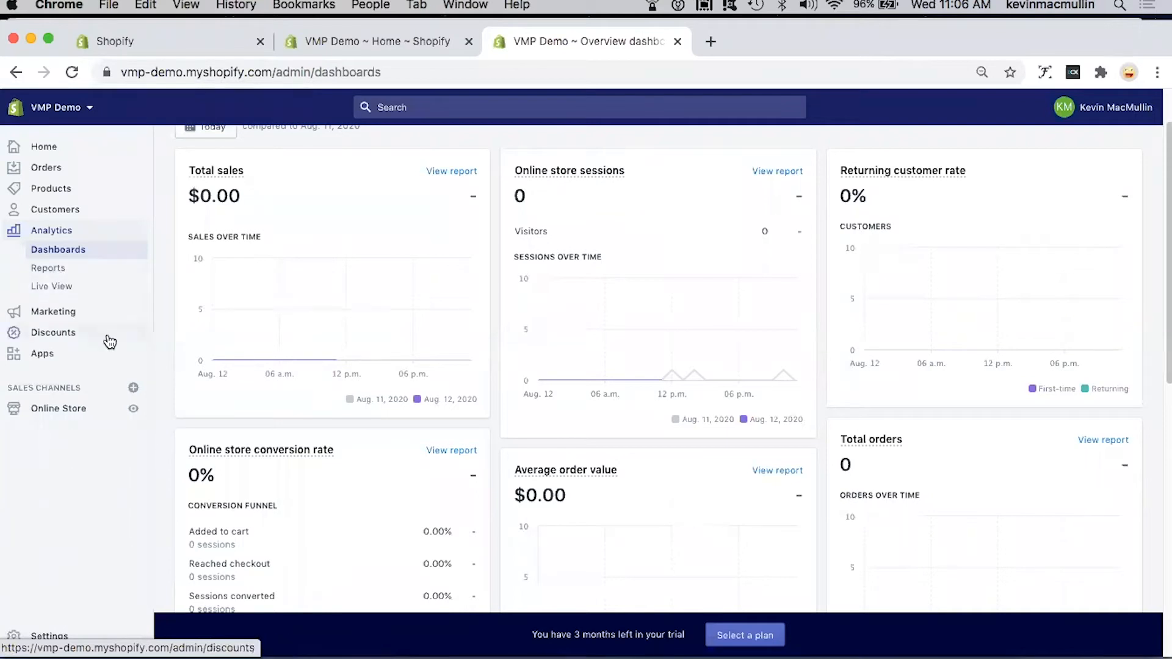
Step: Examine the marketing overview, from the results and recent marketing to the suggested marketing apps and learning resources
left_click(59, 313)
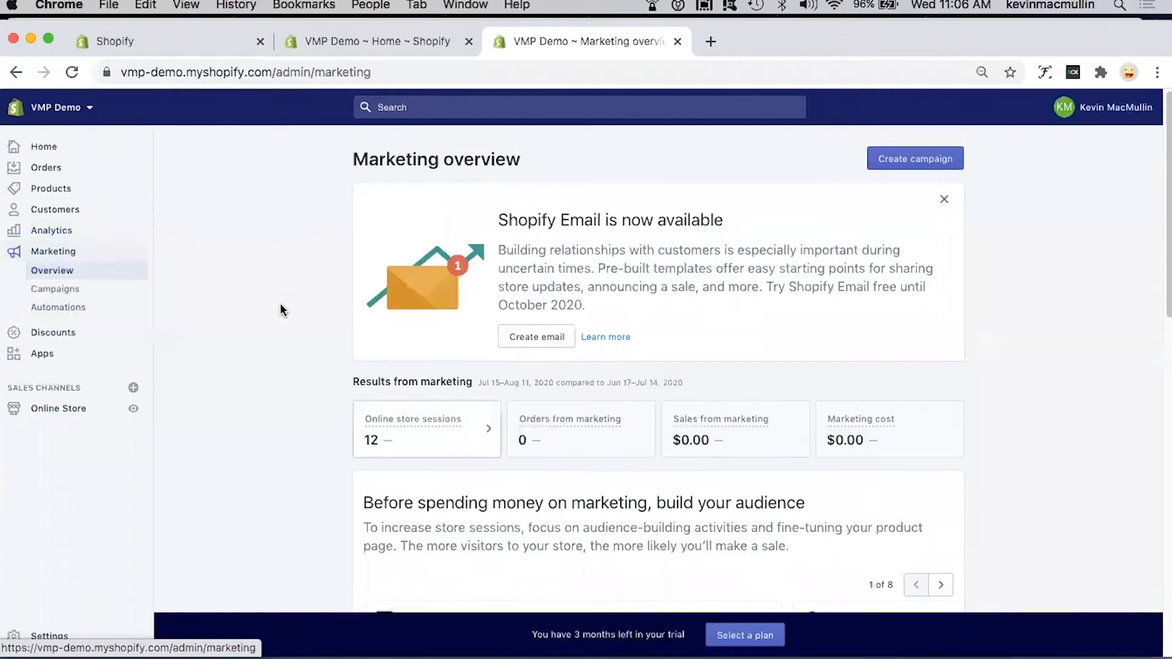
scroll(689, 321, "down", 6)
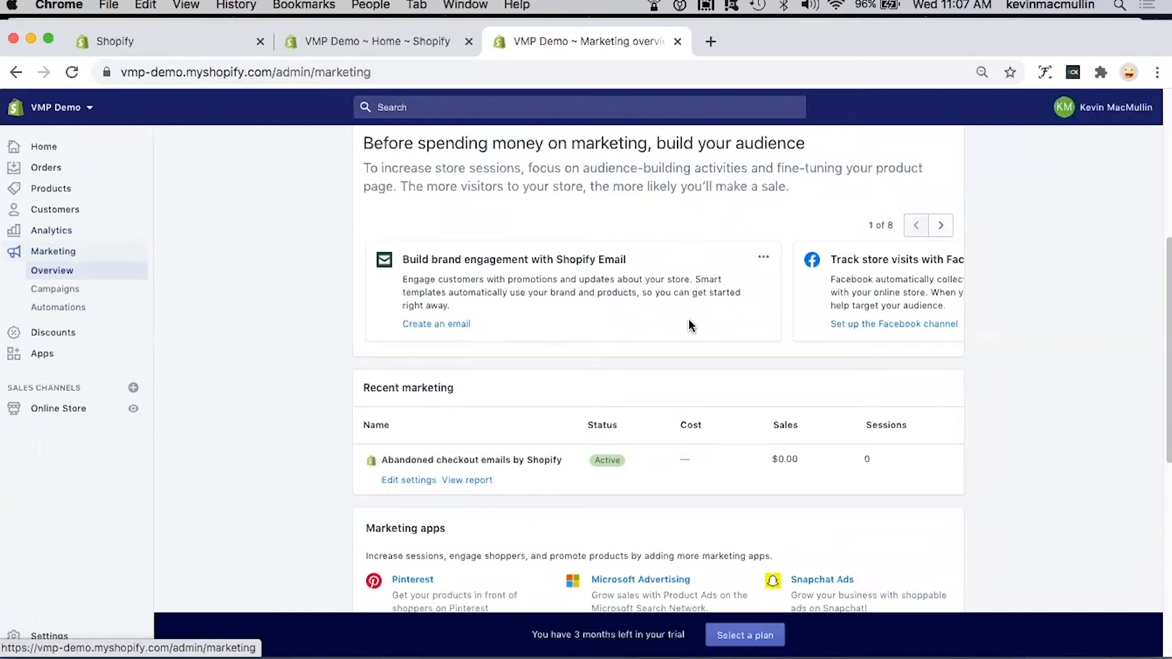
scroll(688, 320, "down", 5)
scroll(690, 323, "down", 3)
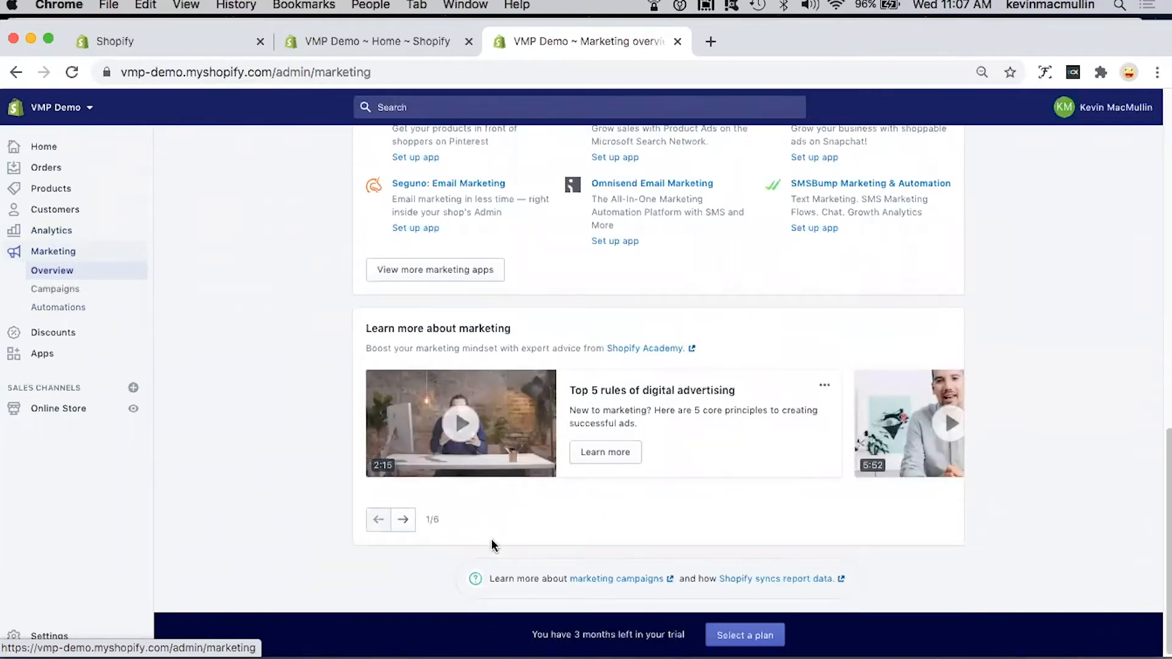
Step: Browse the marketing tutorial videos through to the last one and return to the first
left_click(403, 520)
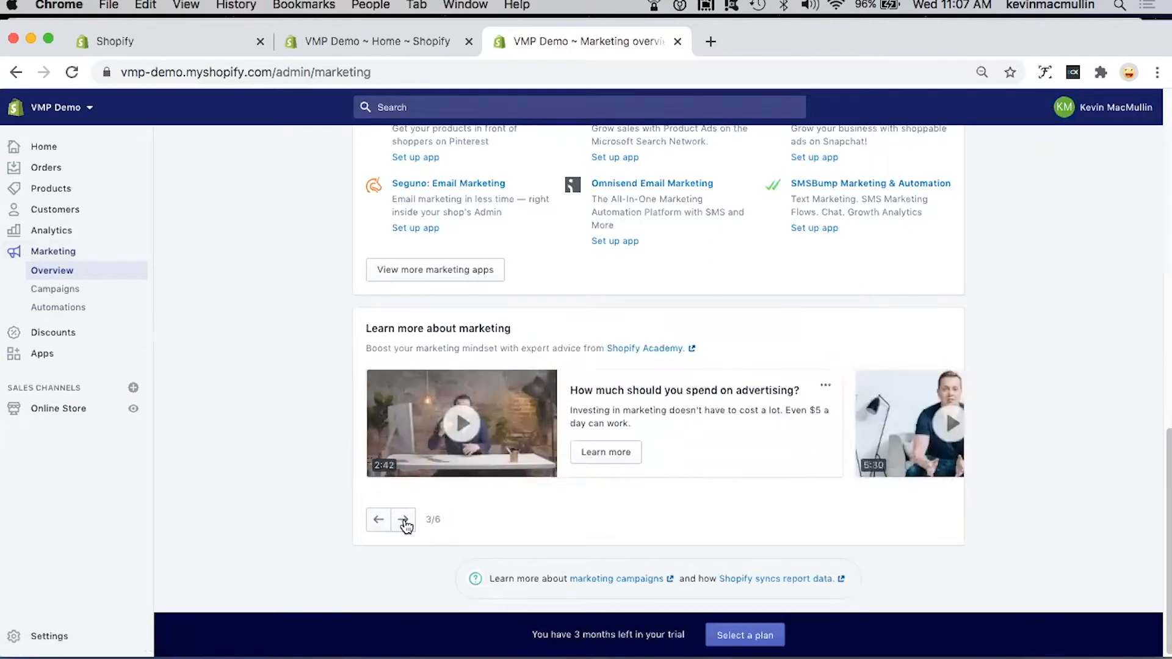
left_click(403, 520)
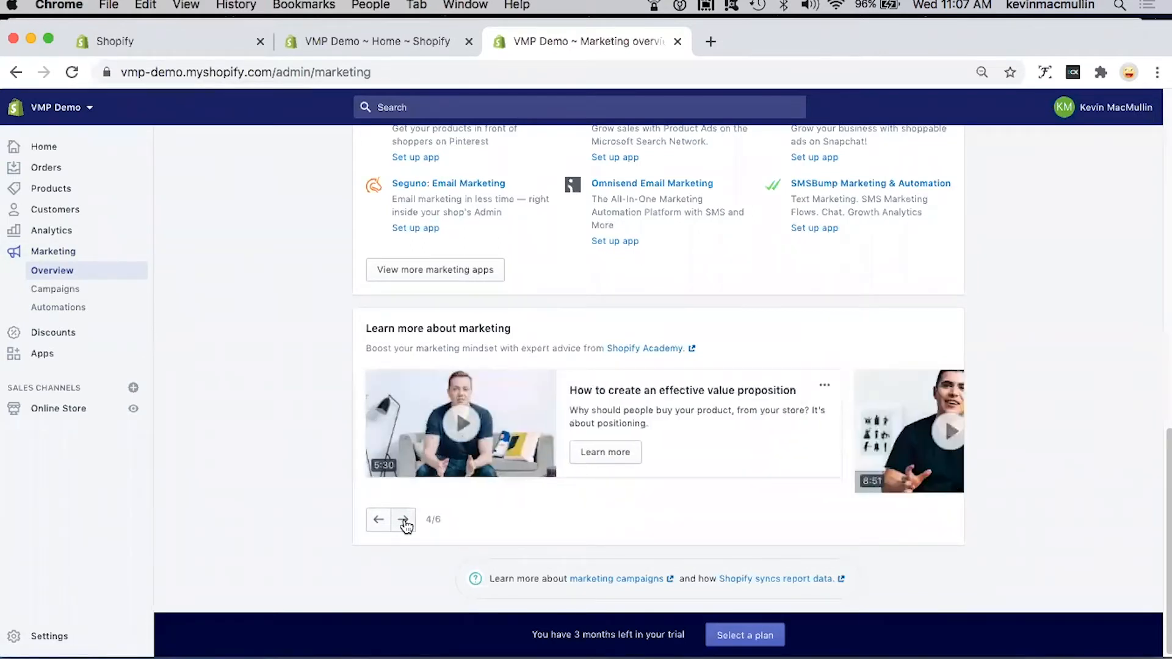
left_click(403, 520)
left_click(404, 520)
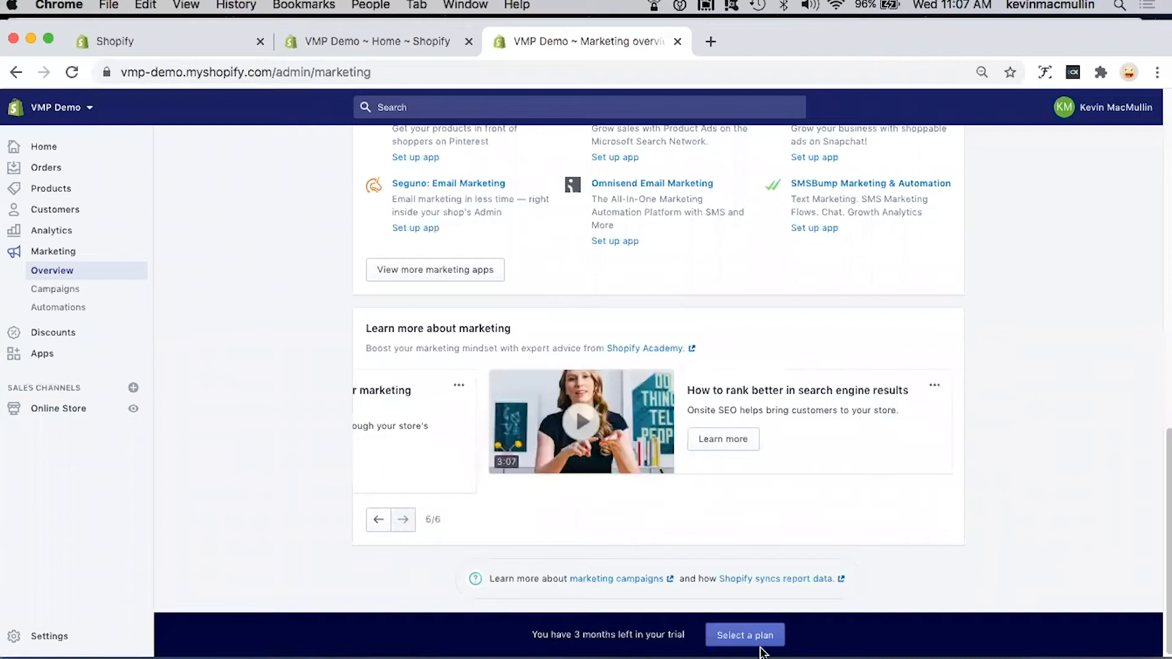
left_click(379, 521)
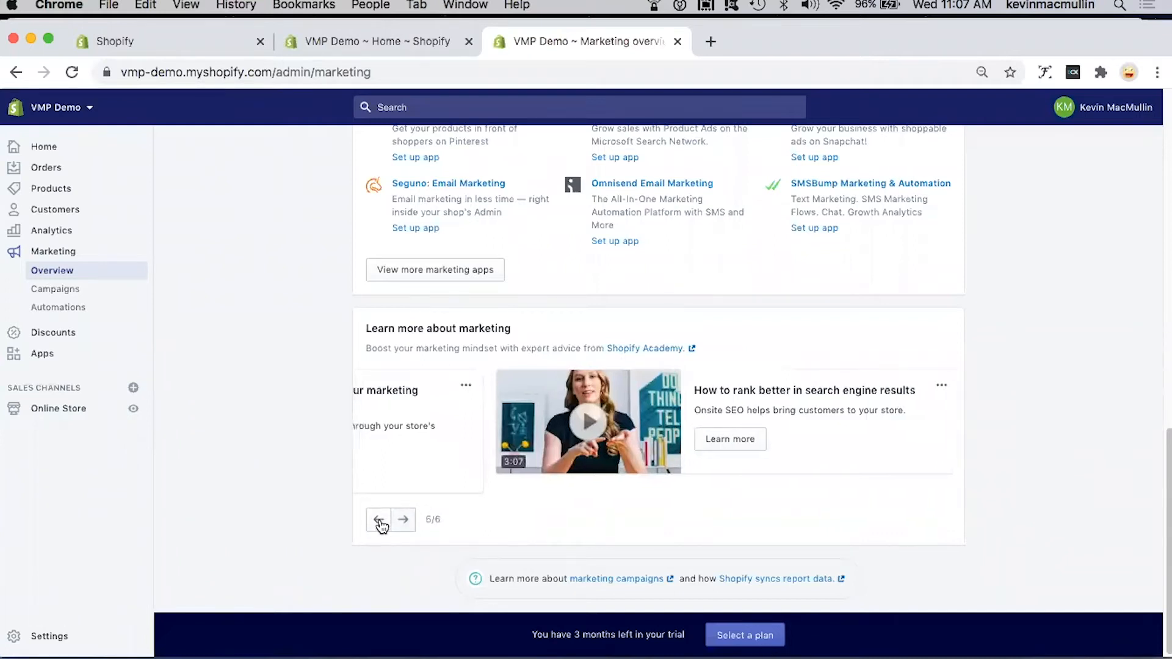
left_click(379, 521)
left_click(379, 520)
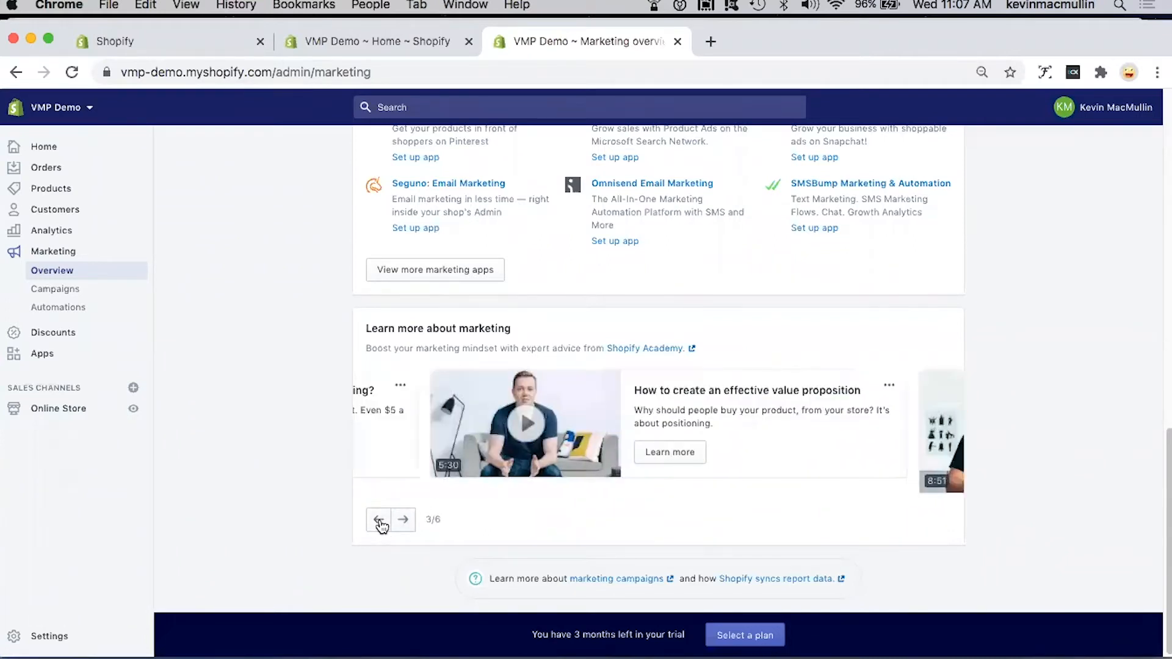
left_click(380, 522)
left_click(380, 522)
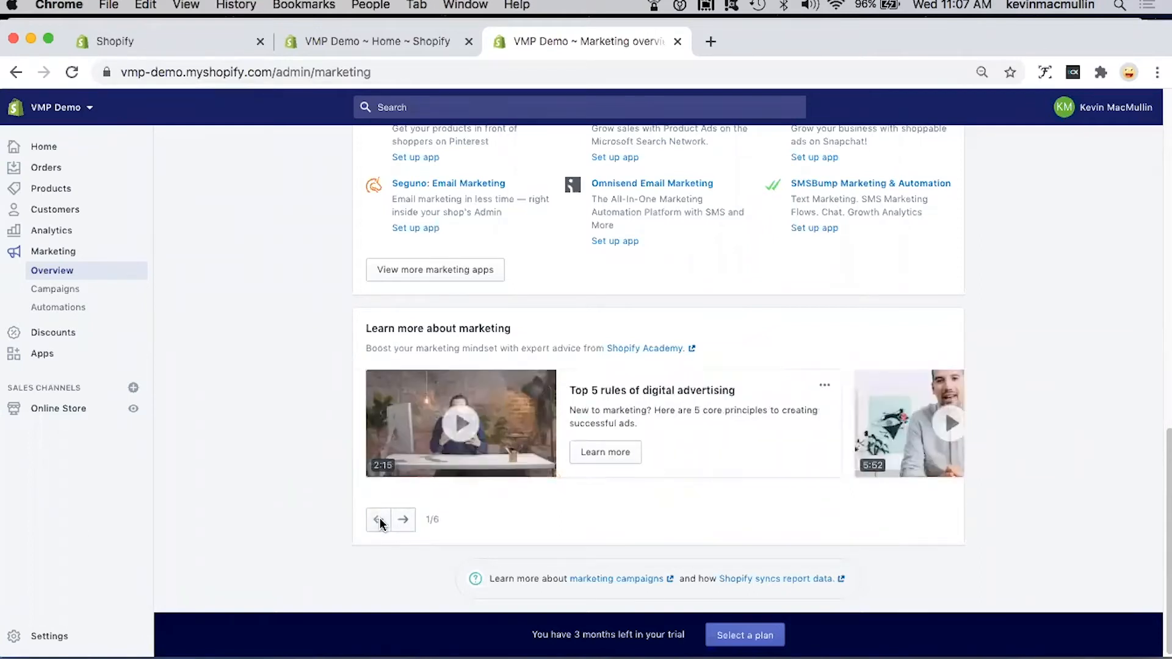
Step: Preview the video on the top 5 rules of digital advertising and view the SMSBump app's store listing
left_click(468, 431)
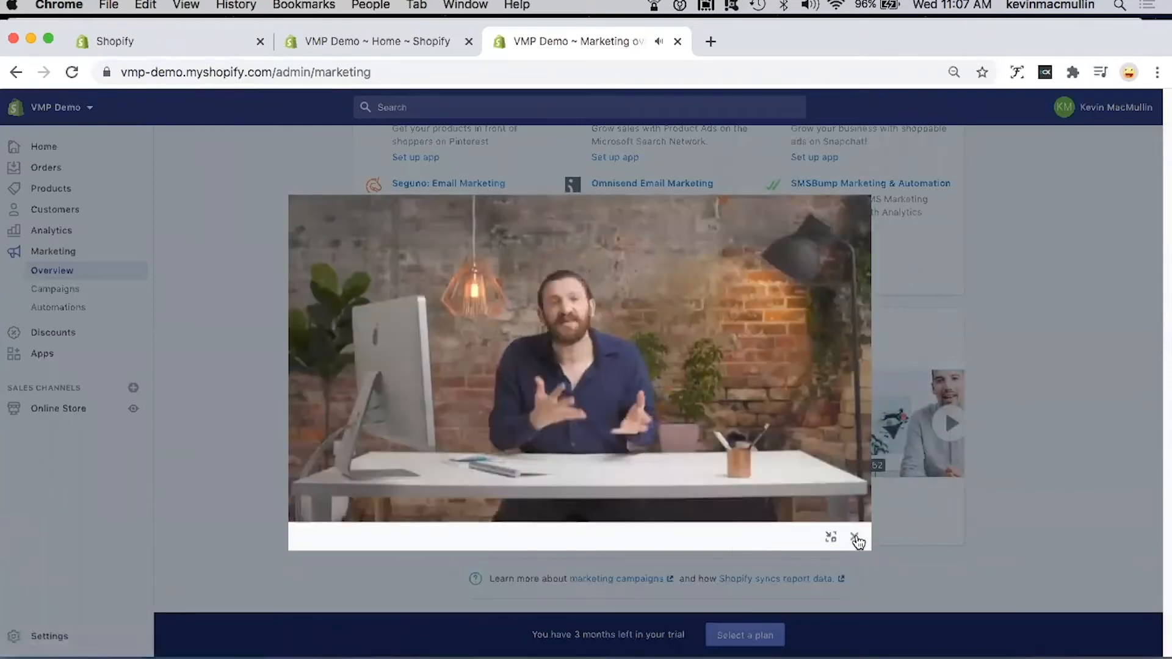
left_click(855, 539)
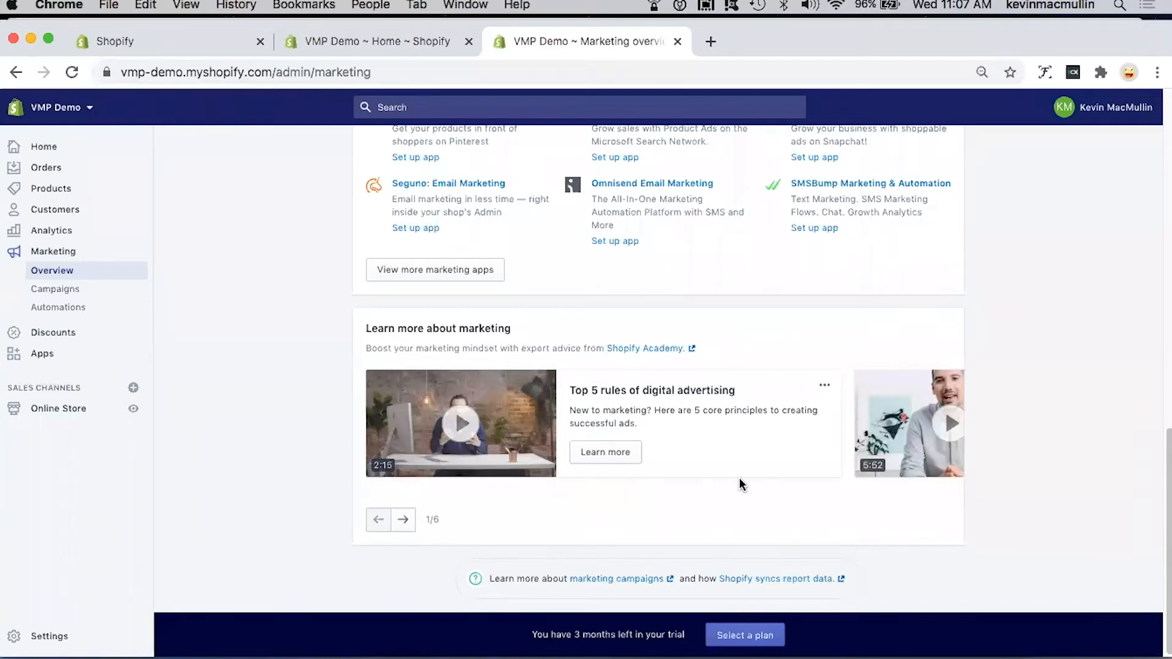
scroll(741, 484, "up", 3)
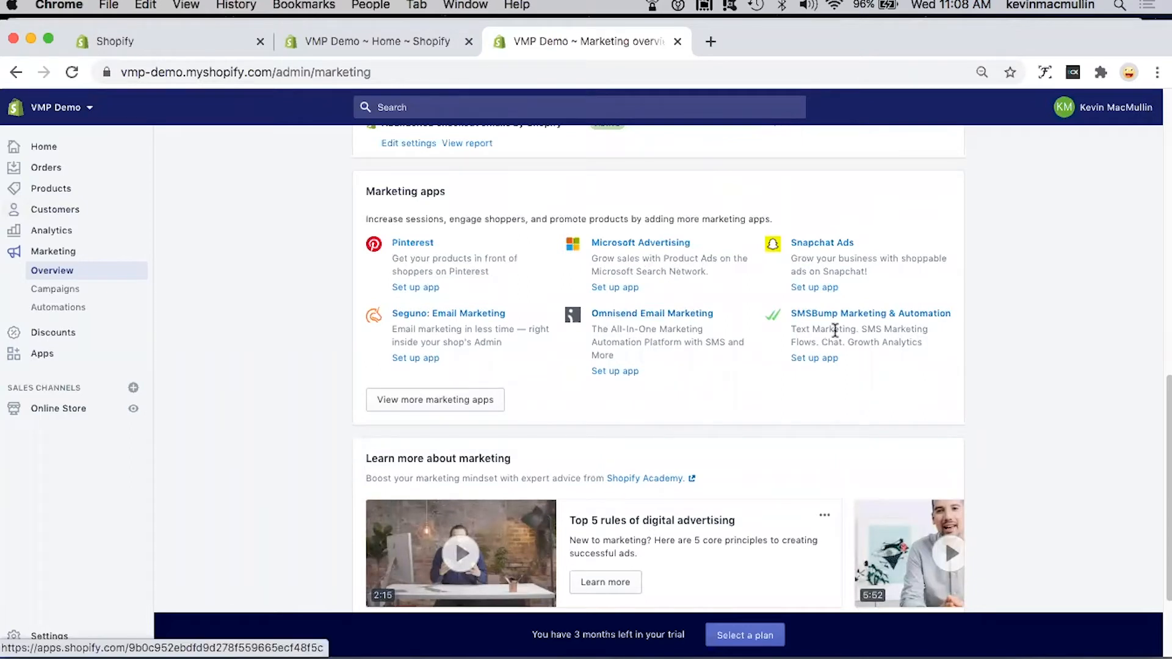
left_click(869, 315)
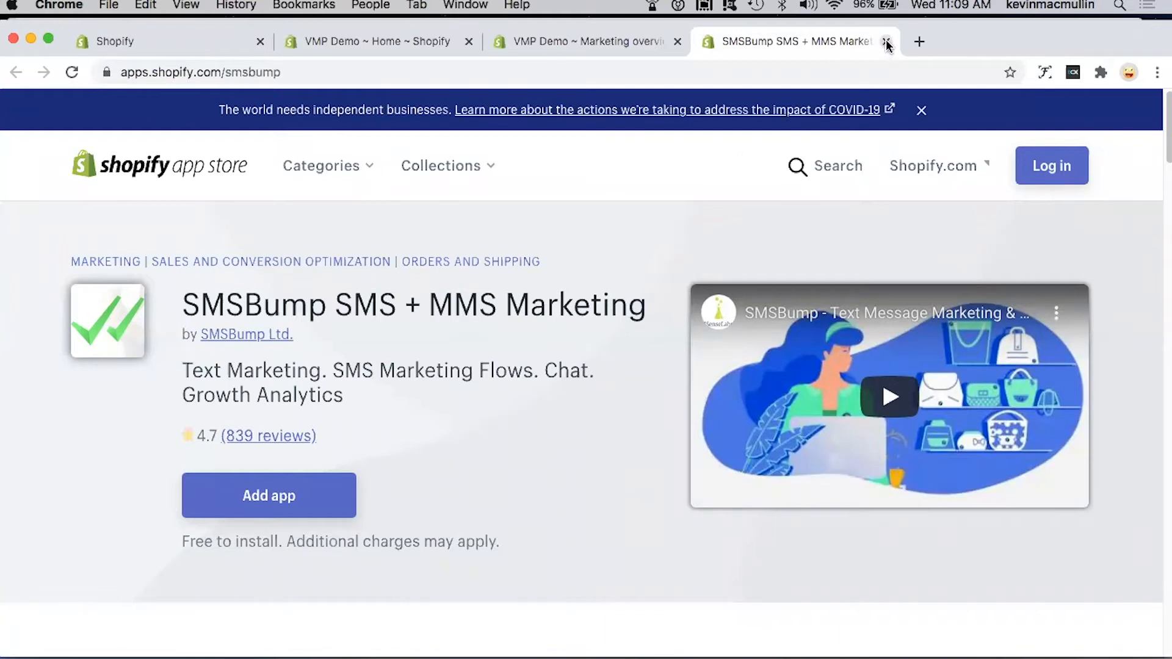
key("super+w")
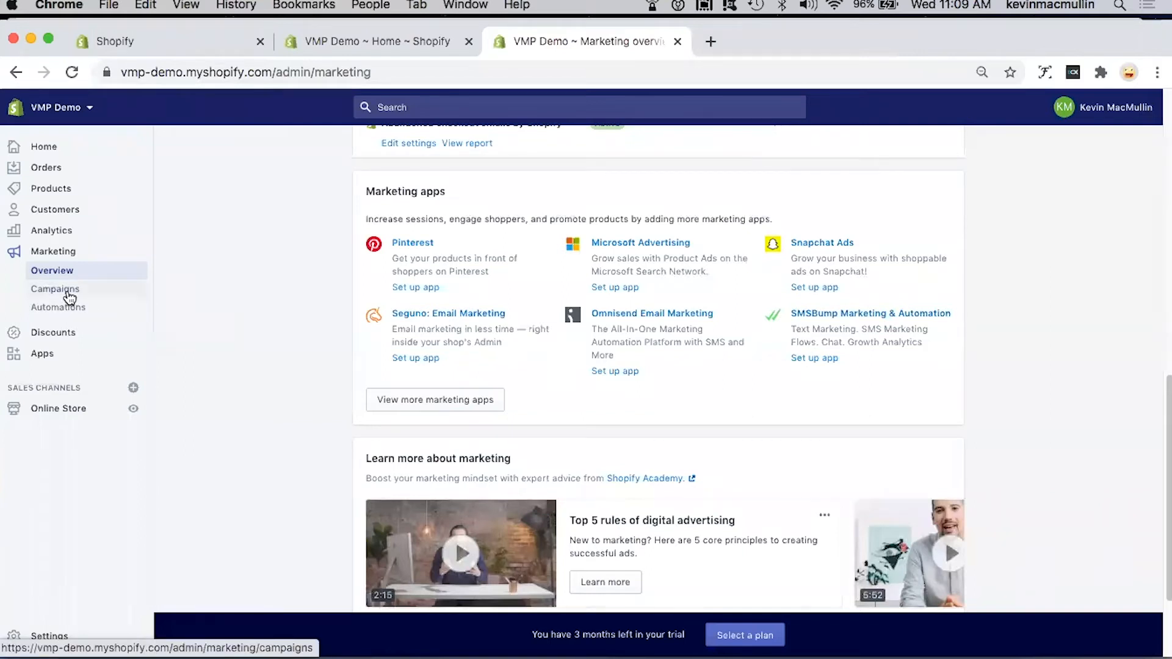
Step: Start a percentage discount code named PAINT01 with a discount value of 10%
left_click(61, 335)
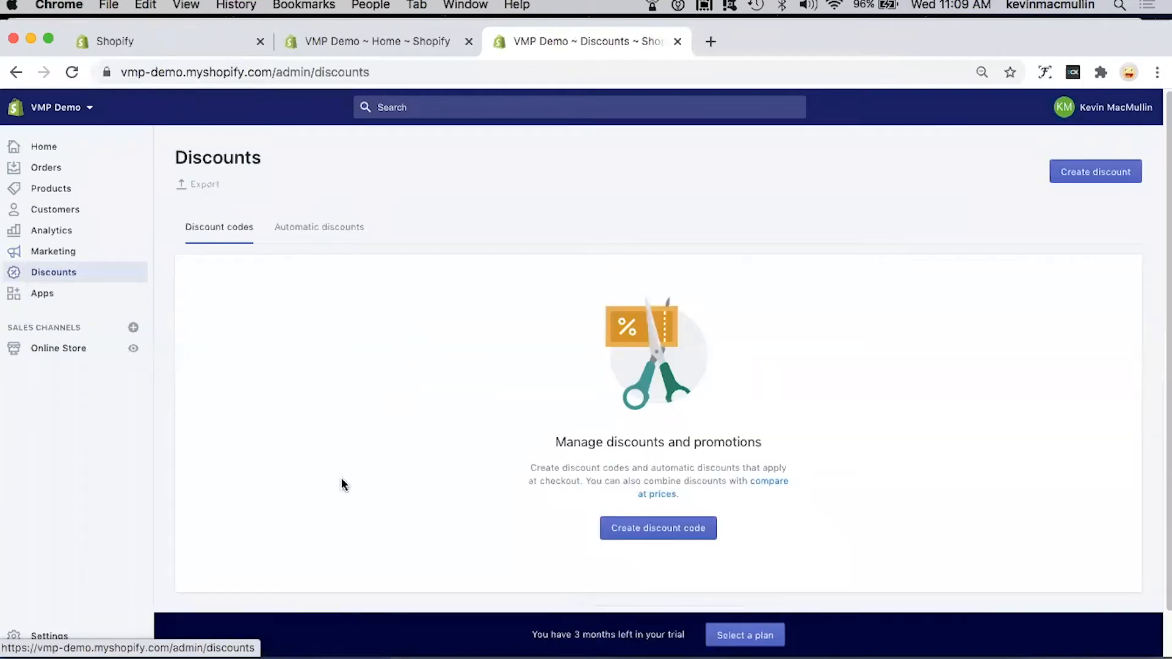
left_click(636, 532)
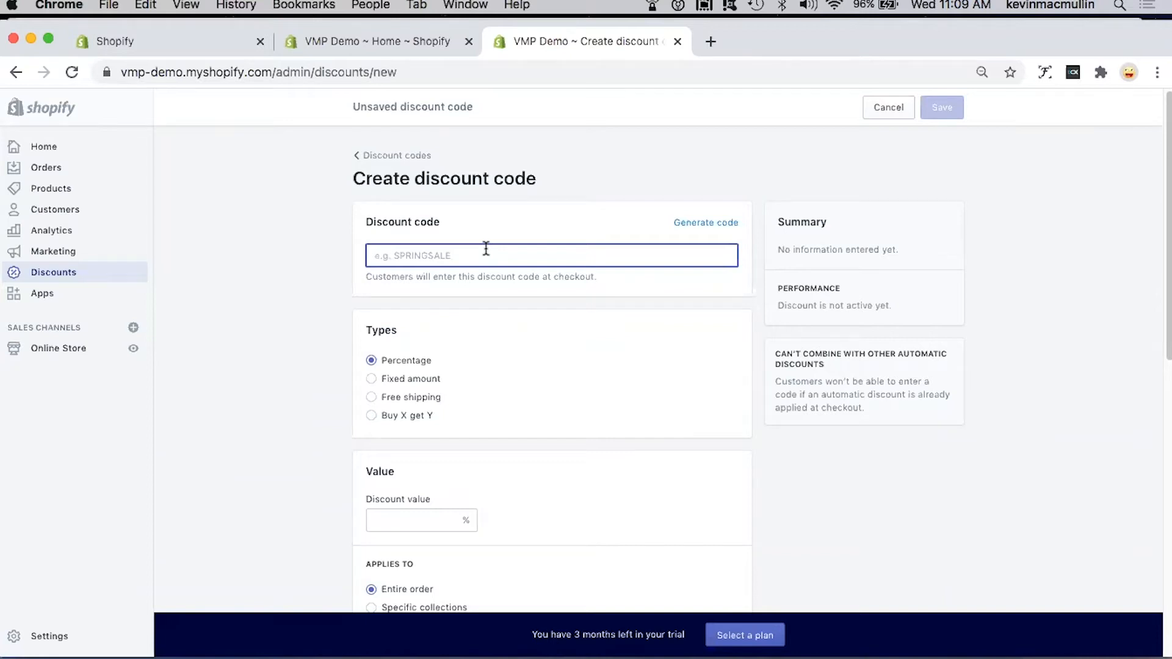
type("PAINT")
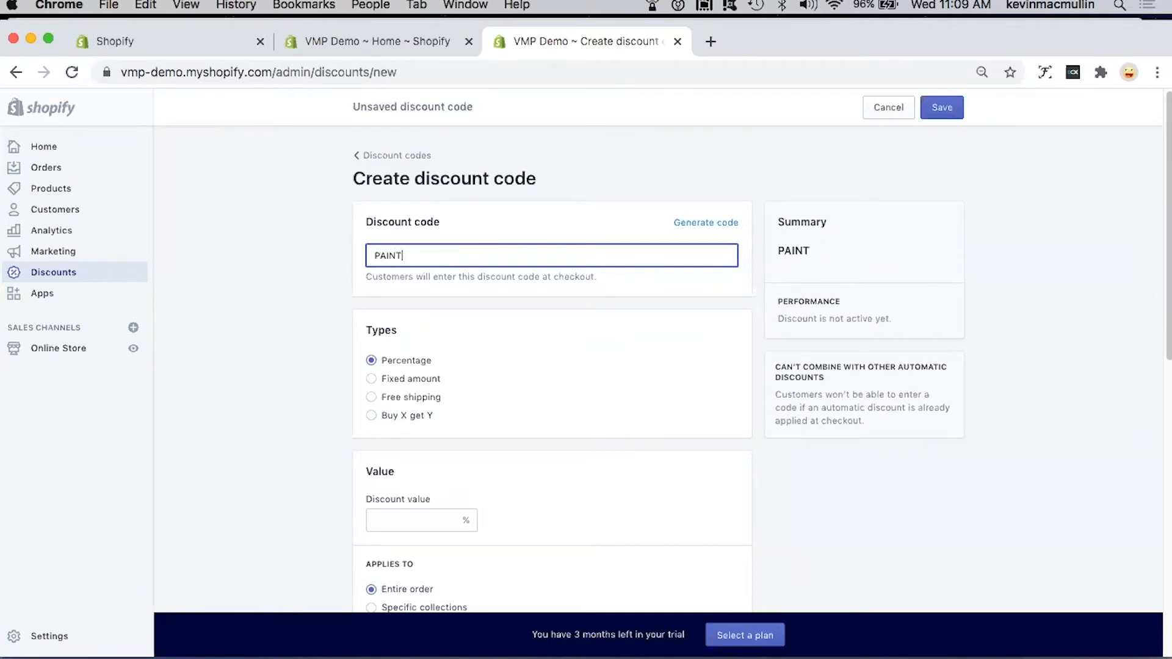
type("01")
scroll(482, 388, "down", 3)
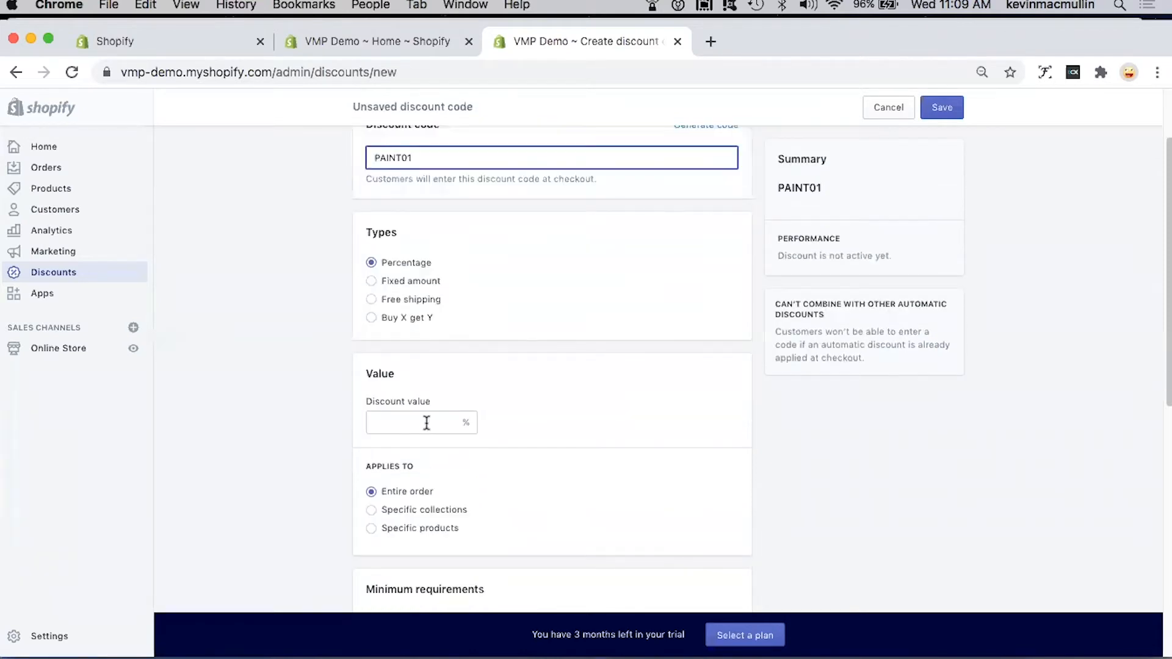
left_click(425, 421)
type("10")
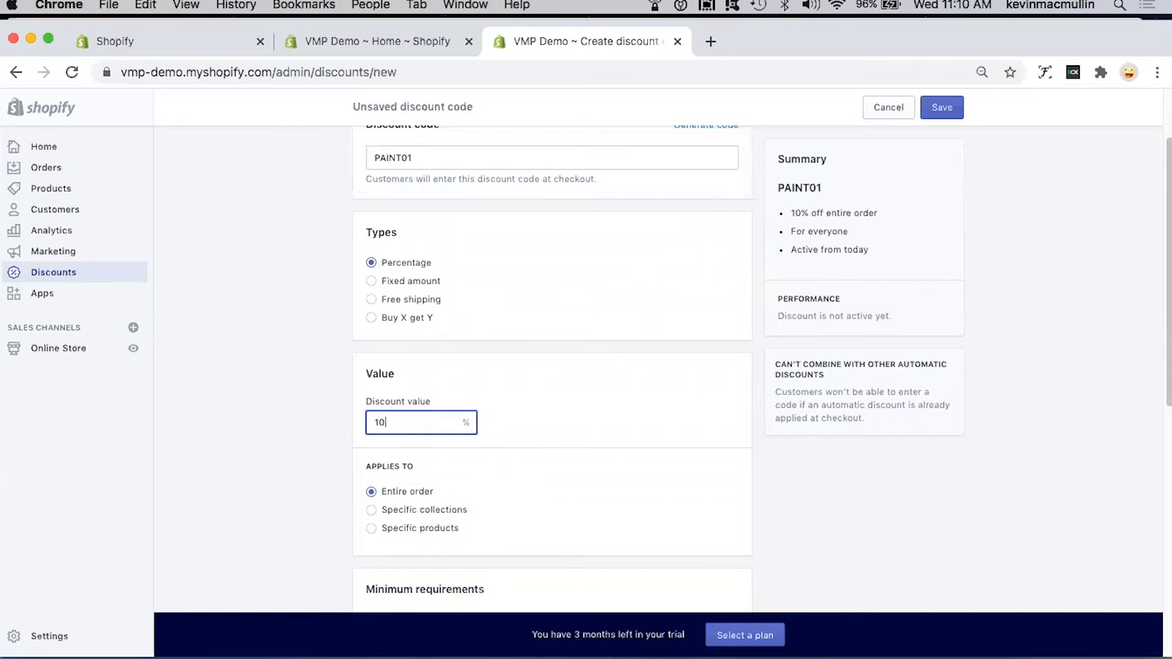
Step: Restrict the discount code to specific products and add the Mountain Landscape product
scroll(575, 434, "down", 4)
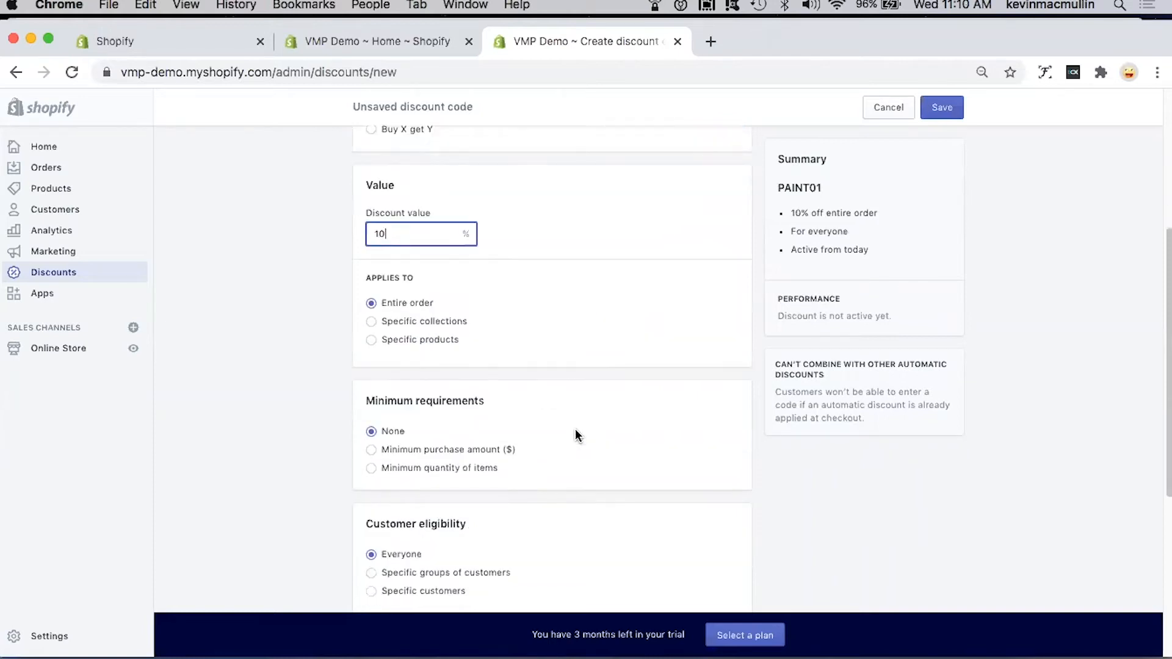
left_click(370, 340)
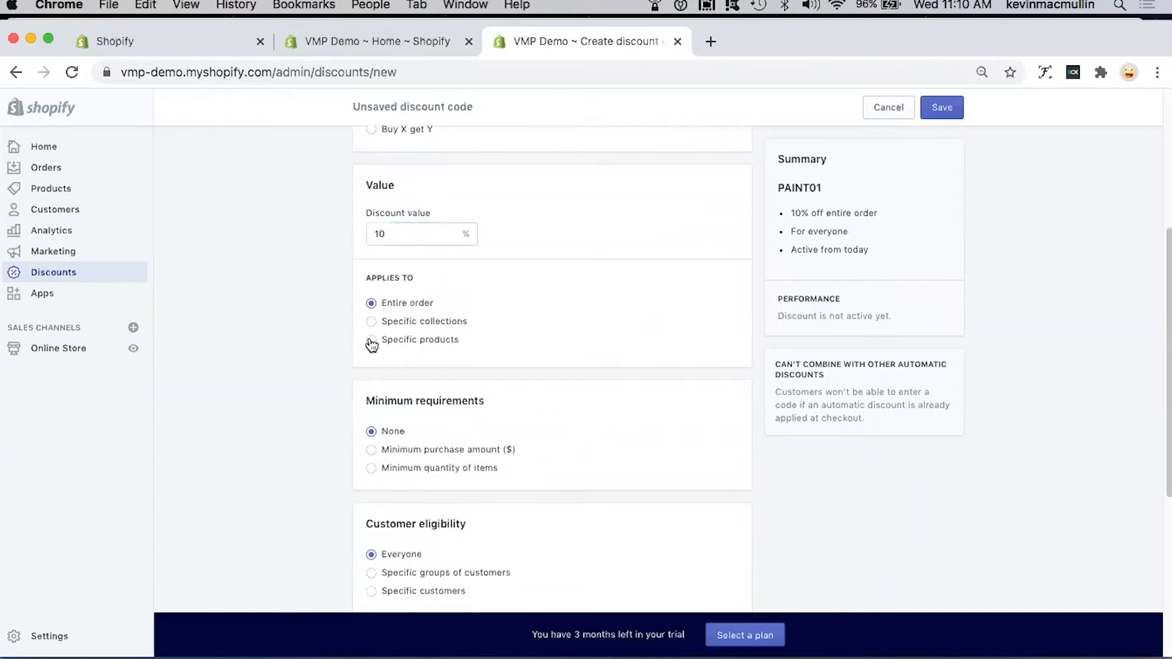
left_click(604, 367)
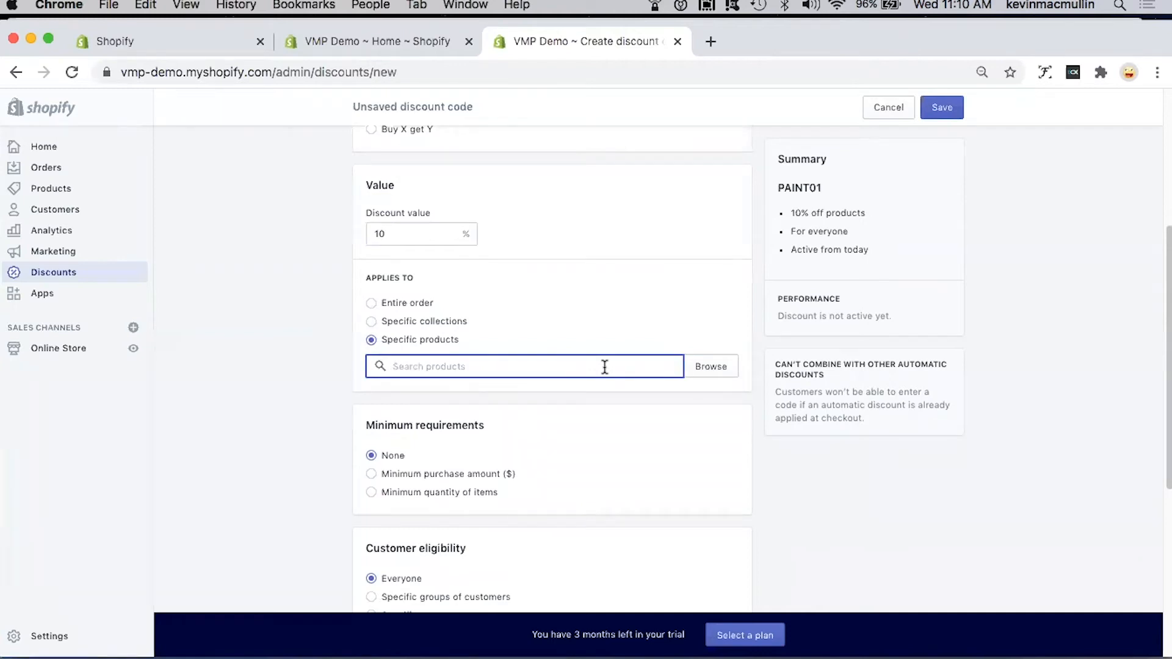
left_click(707, 366)
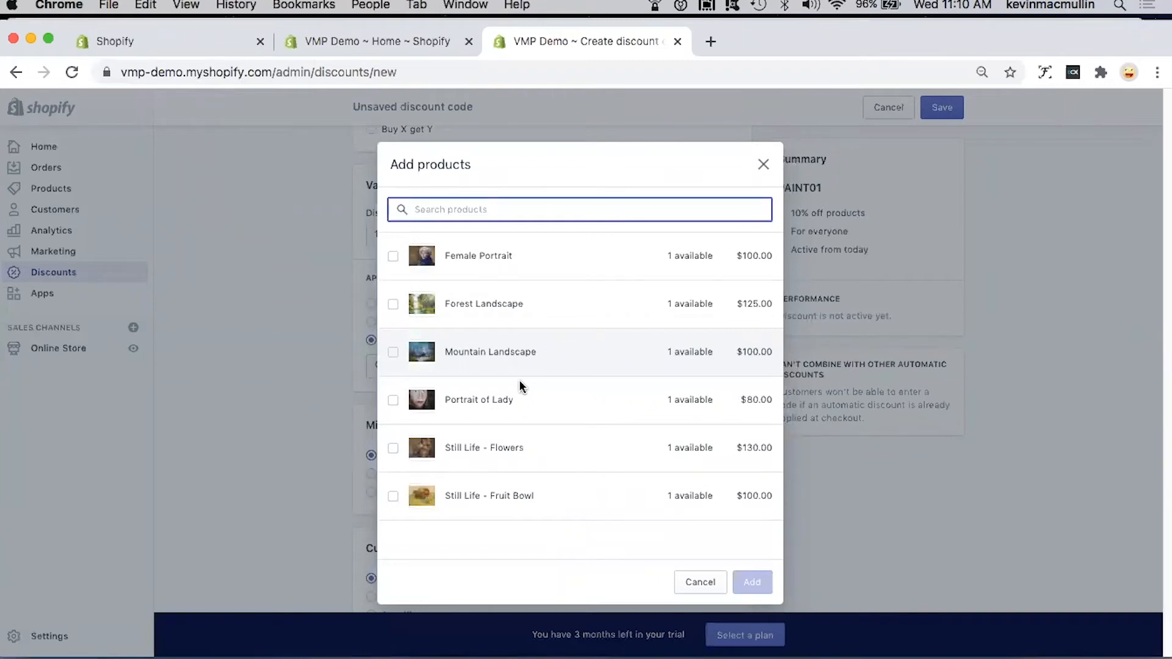
left_click(482, 359)
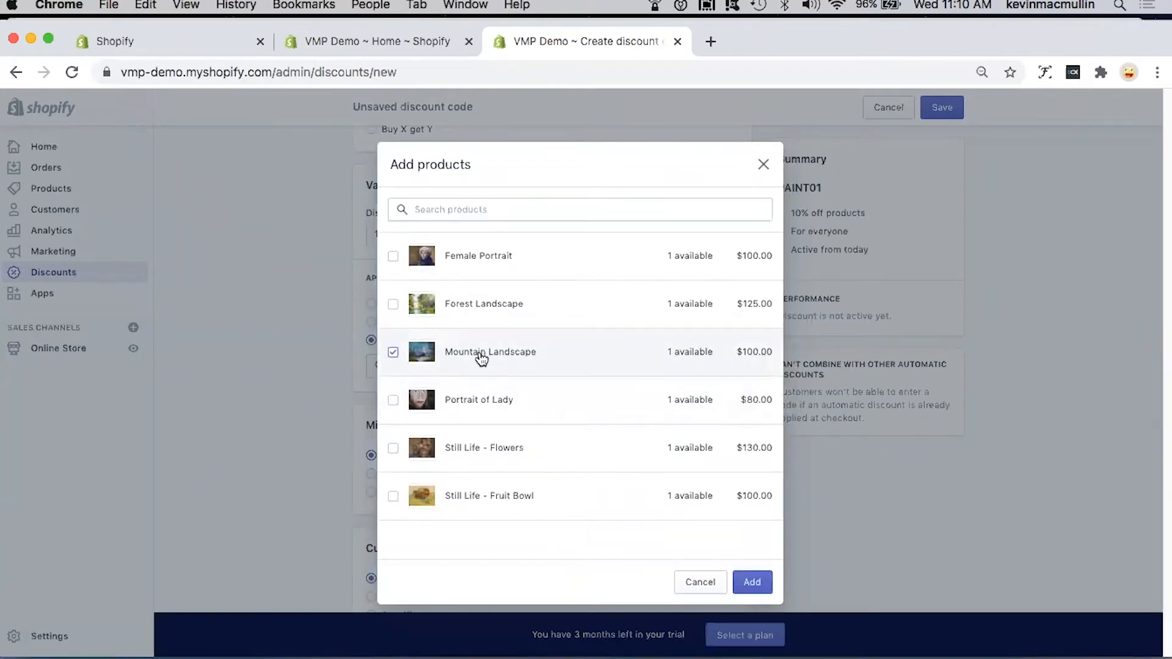
left_click(754, 580)
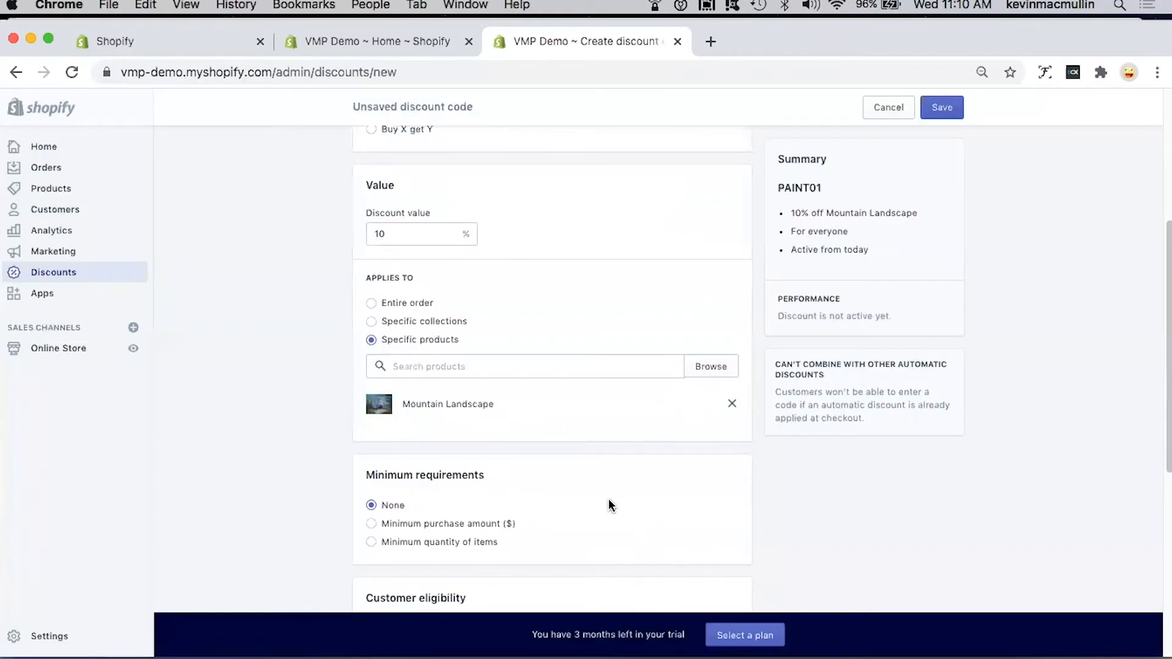
Step: Limit the discount to one use per customer and save the discount code
scroll(608, 501, "down", 3)
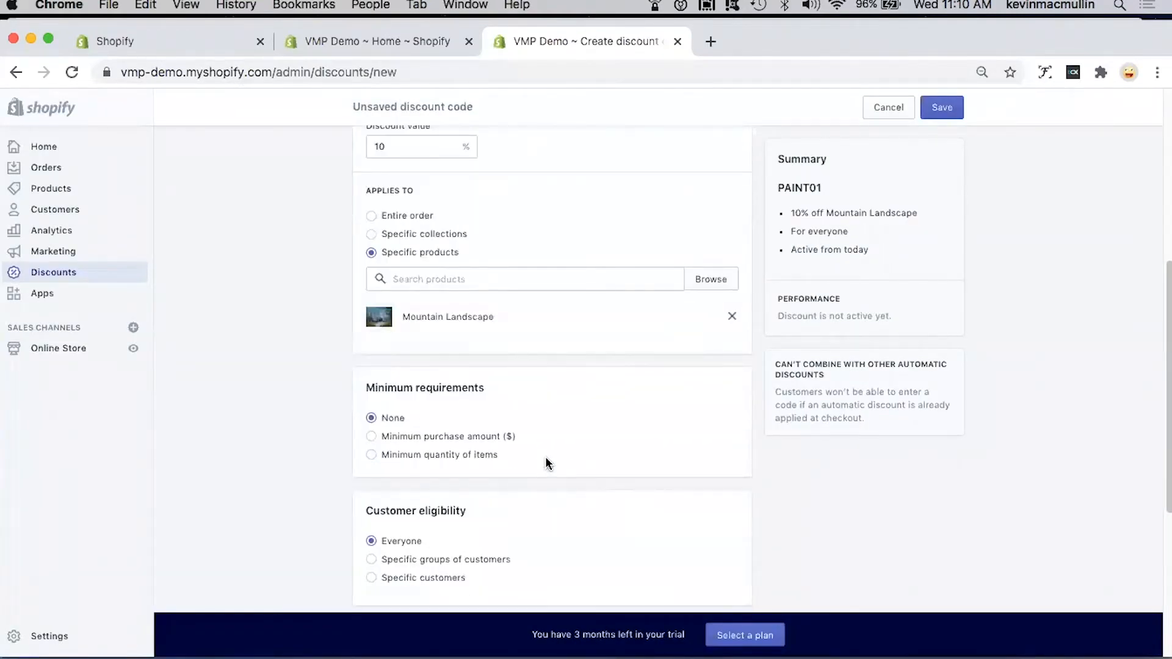
scroll(547, 464, "down", 2)
scroll(546, 459, "down", 3)
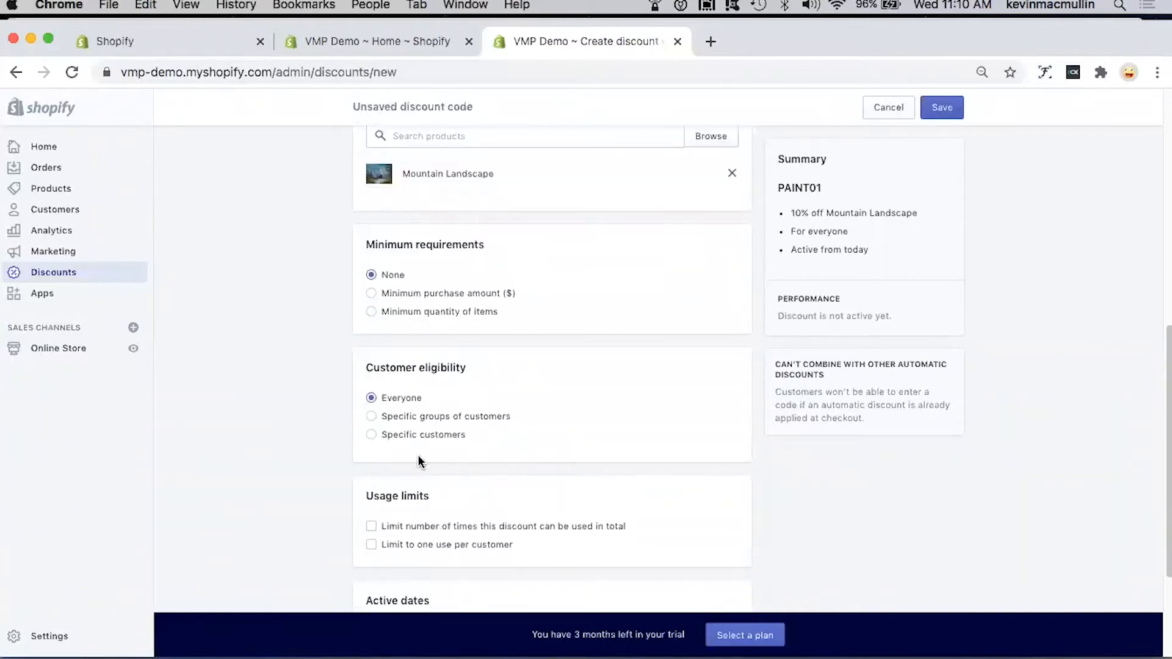
scroll(389, 434, "down", 4)
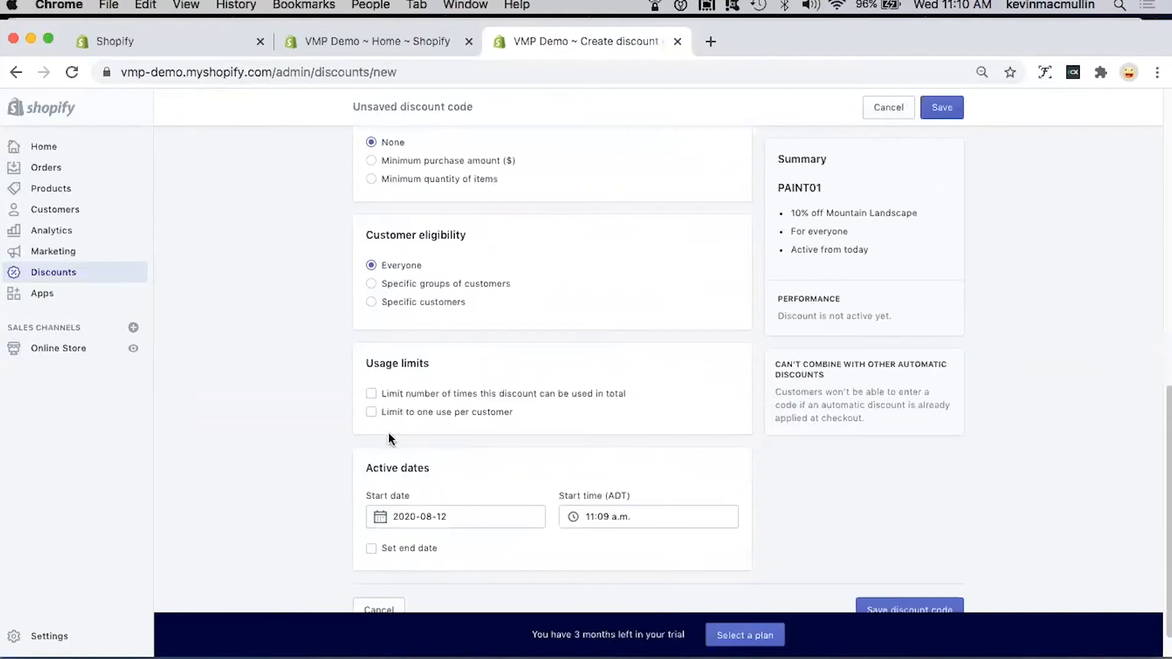
left_click(371, 412)
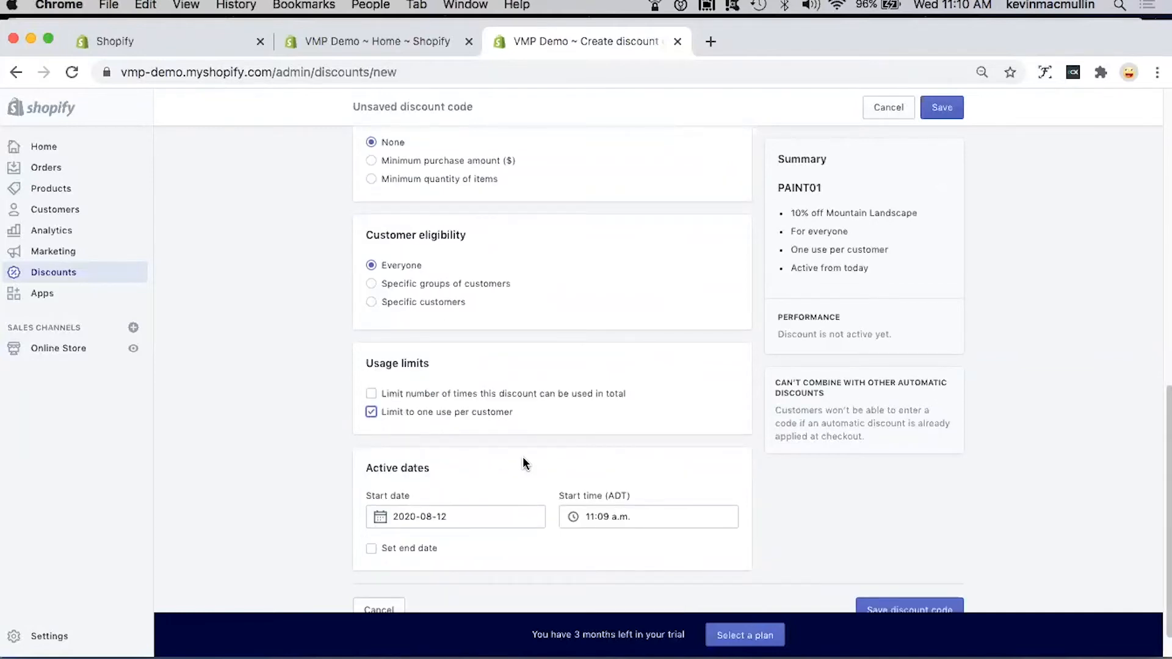
scroll(523, 458, "down", 1)
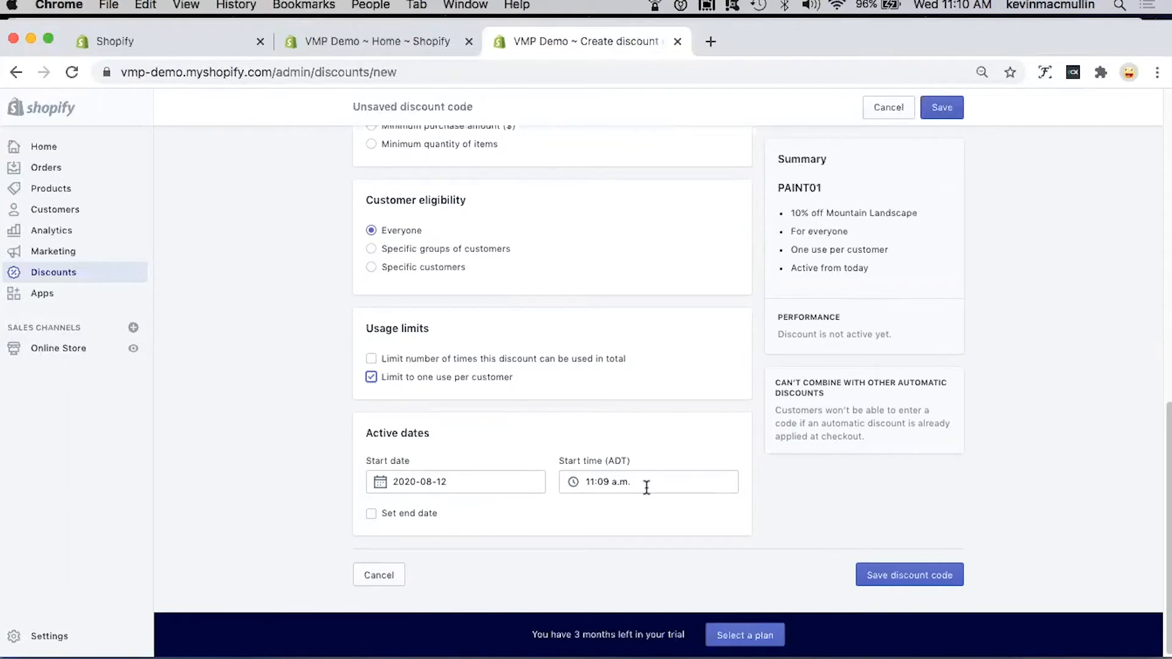
scroll(685, 486, "up", 4)
scroll(684, 486, "down", 4)
left_click(910, 576)
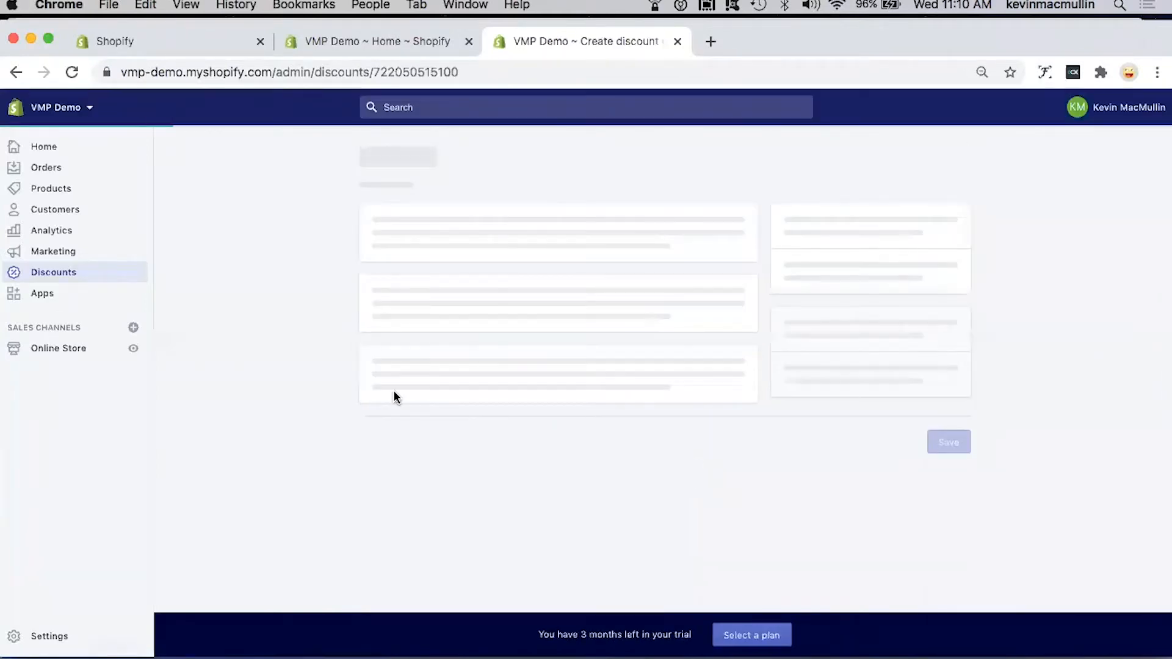
Step: View the discount codes list filtered by active, scheduled and expired status, and return to all codes
left_click(75, 272)
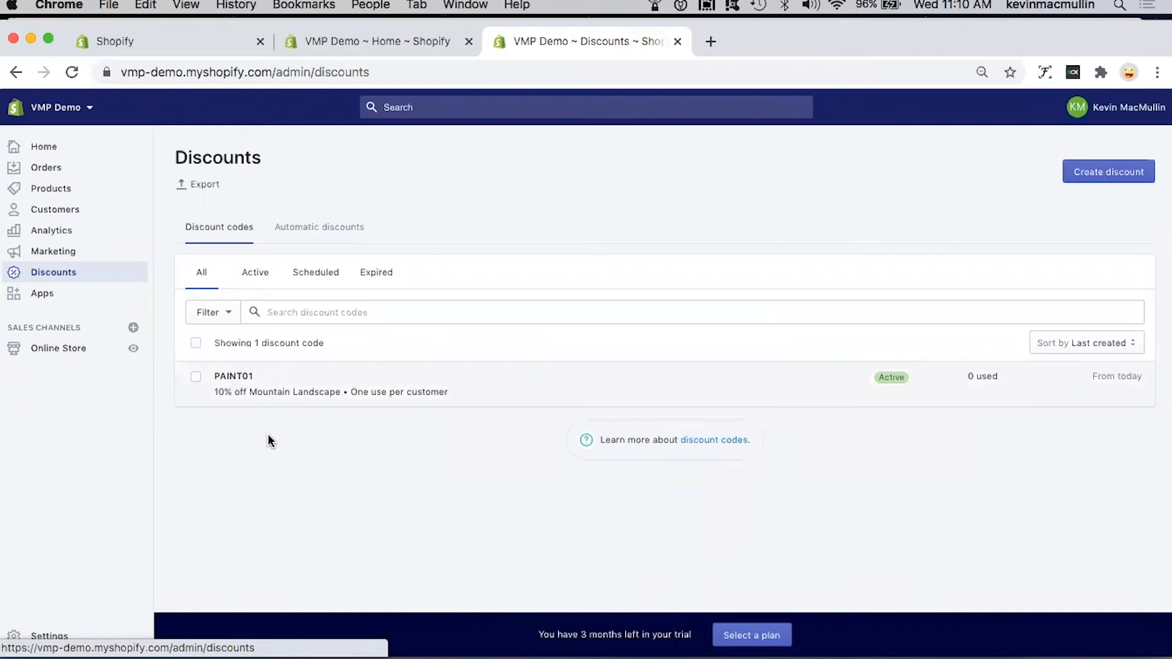
left_click(263, 275)
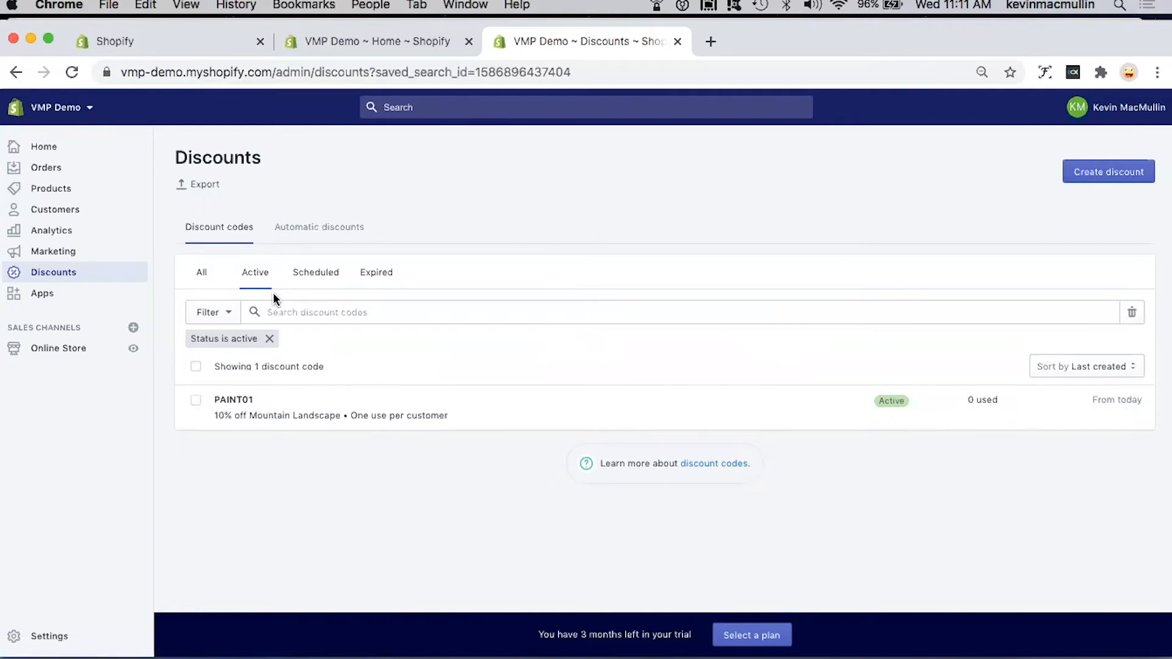
left_click(325, 276)
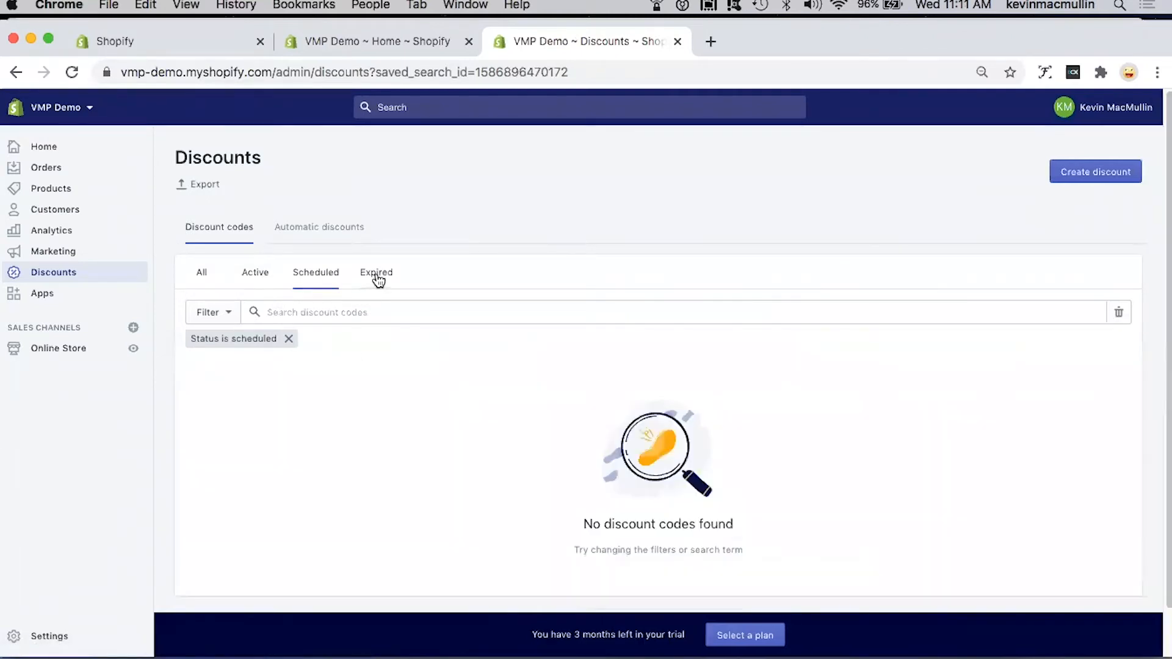
left_click(380, 275)
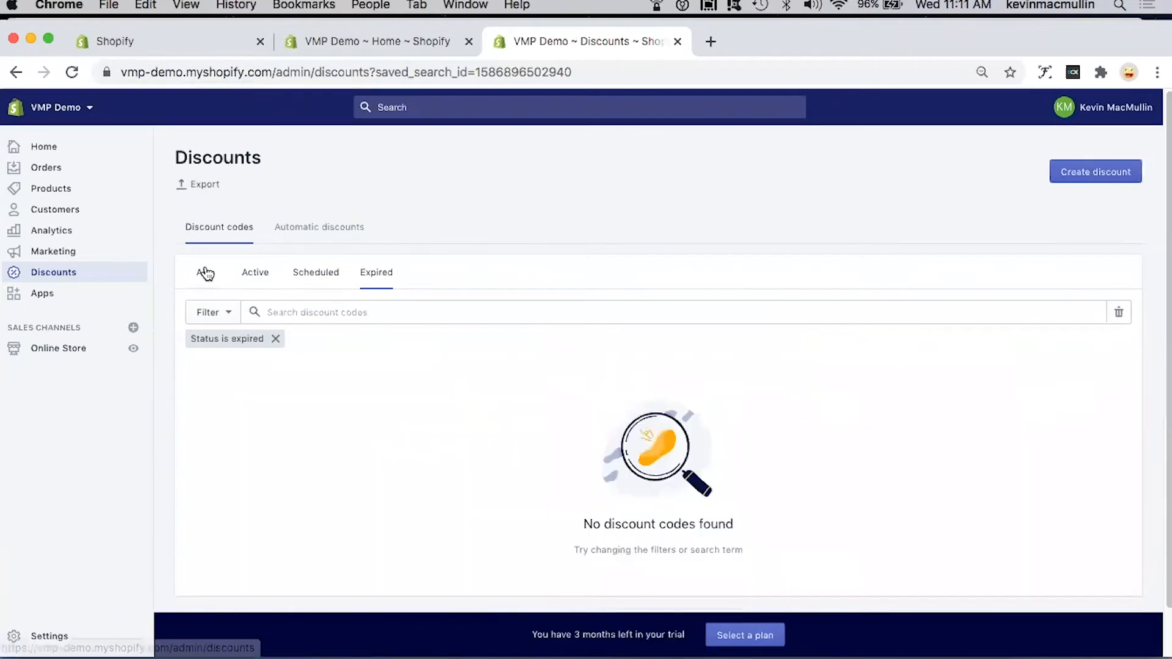
left_click(206, 273)
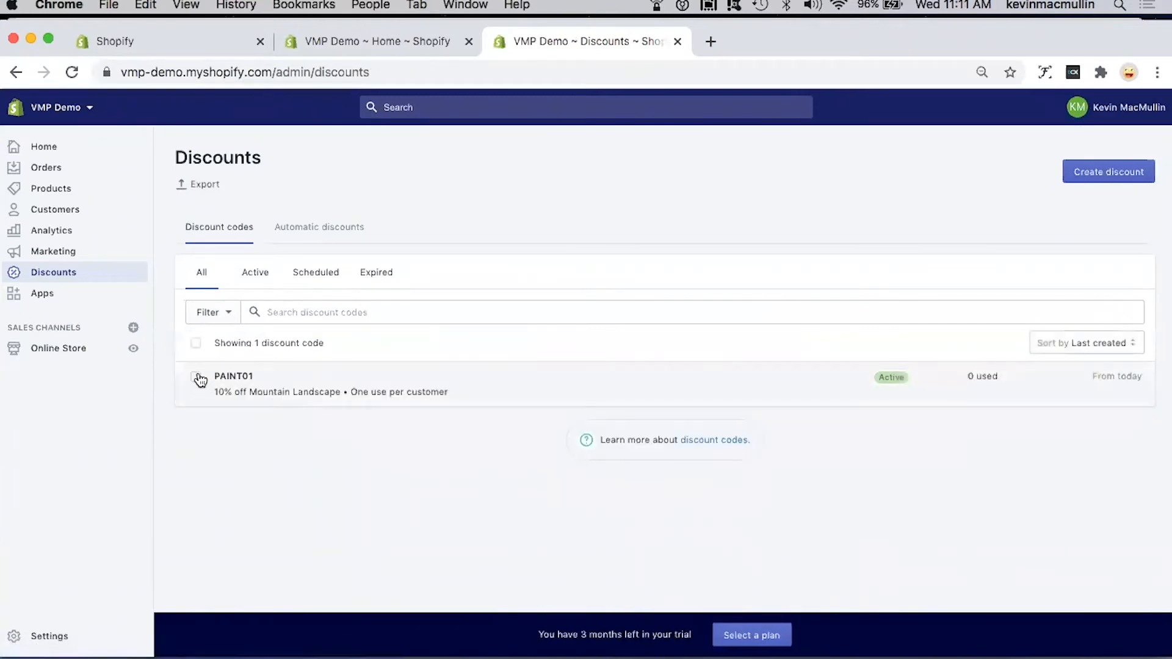
Step: Disable the PAINT01 discount code from the discounts list
left_click(196, 377)
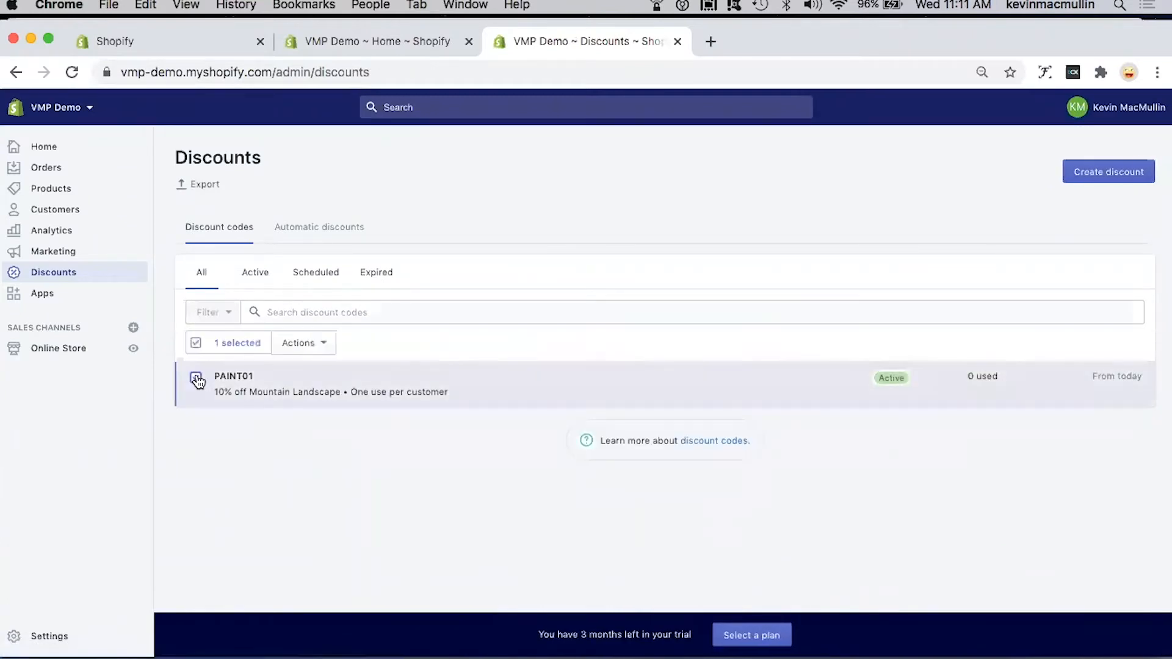
left_click(332, 346)
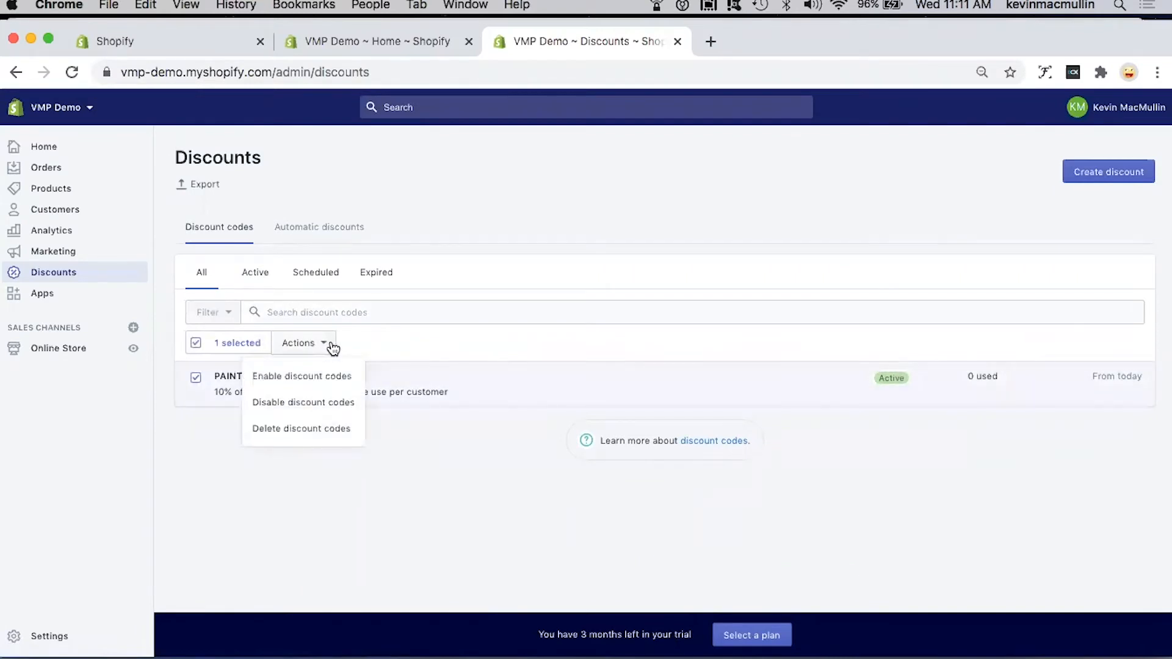
left_click(318, 403)
left_click(735, 423)
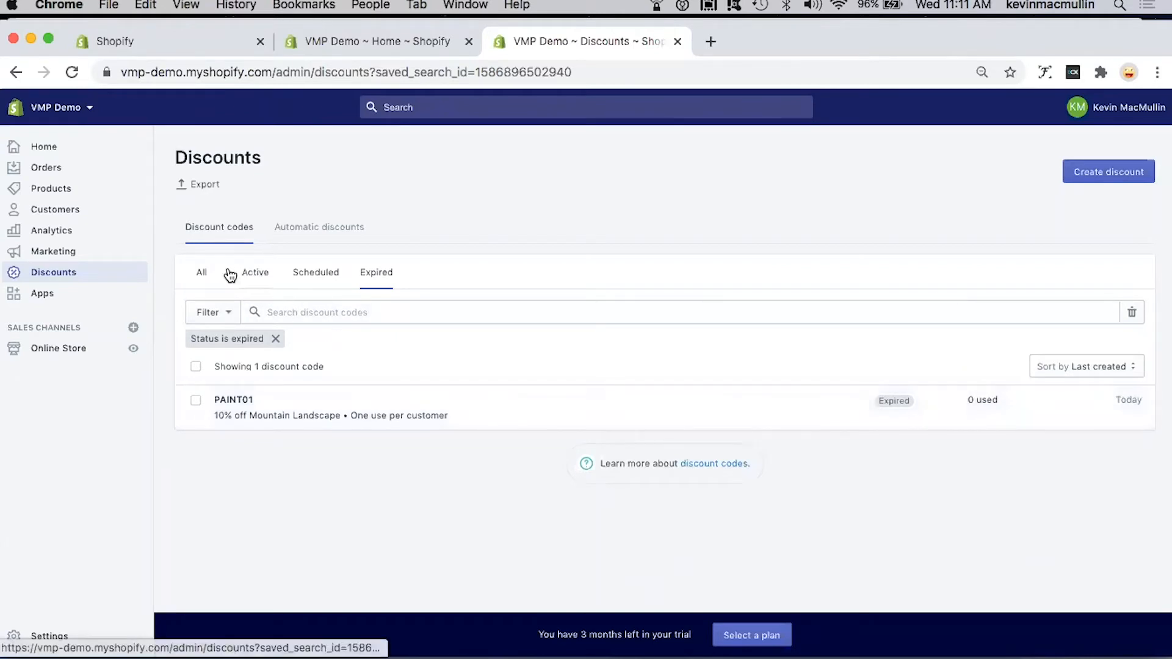
Step: Delete the PAINT01 discount code from the list of all discount codes
left_click(202, 272)
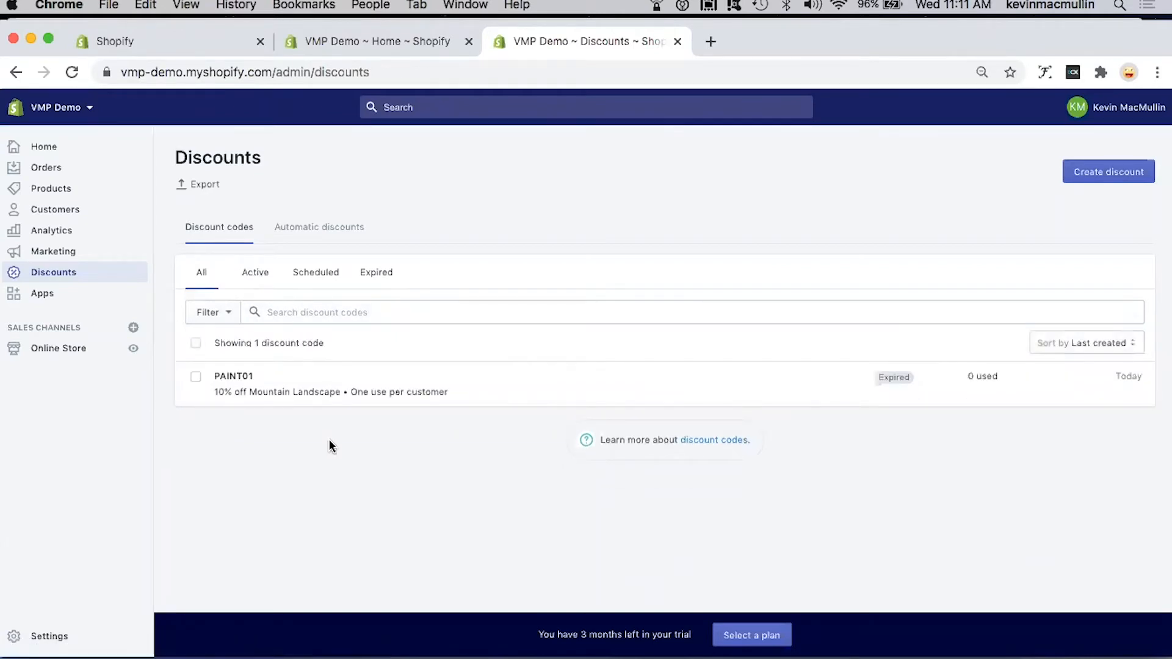
left_click(195, 379)
left_click(325, 344)
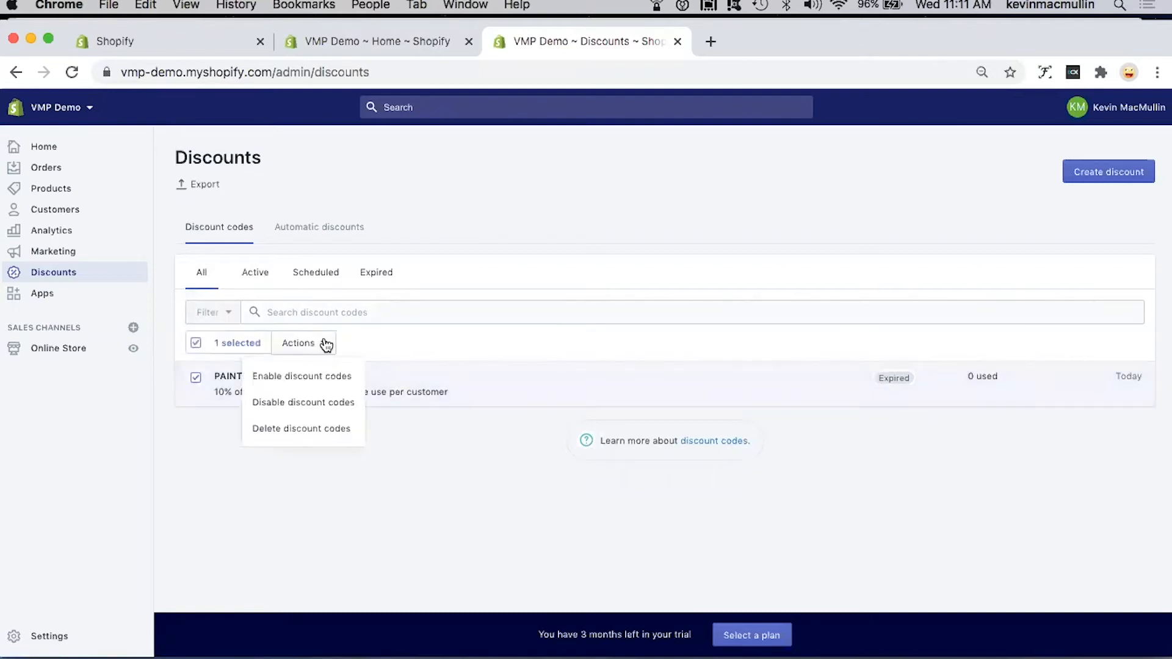
left_click(301, 429)
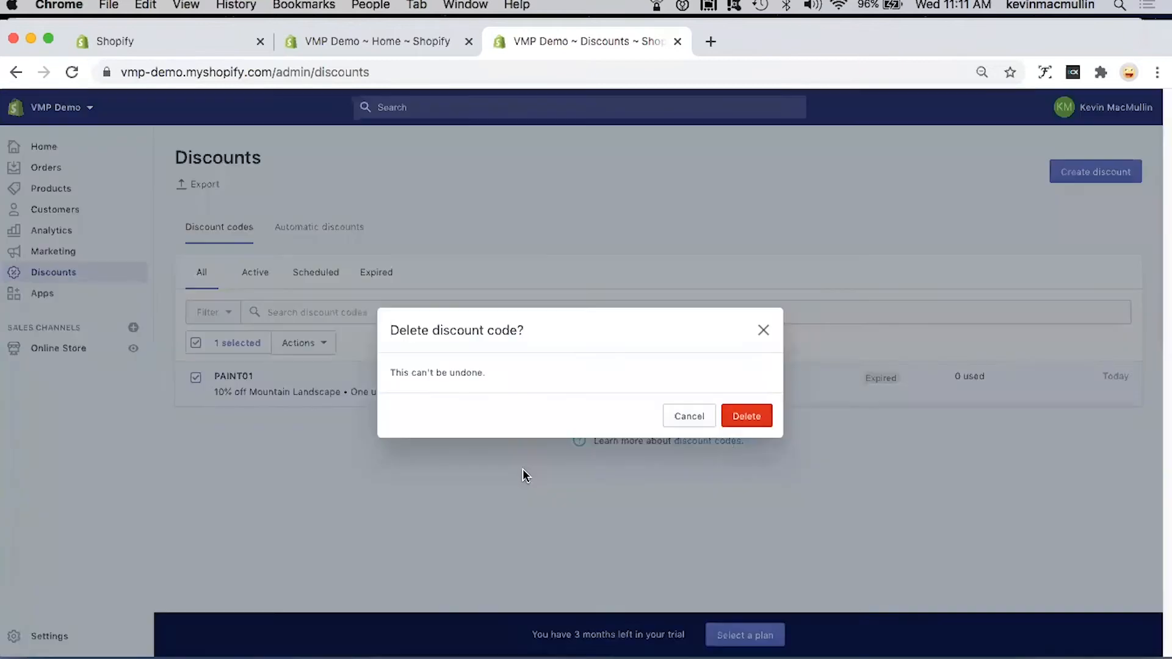
left_click(746, 416)
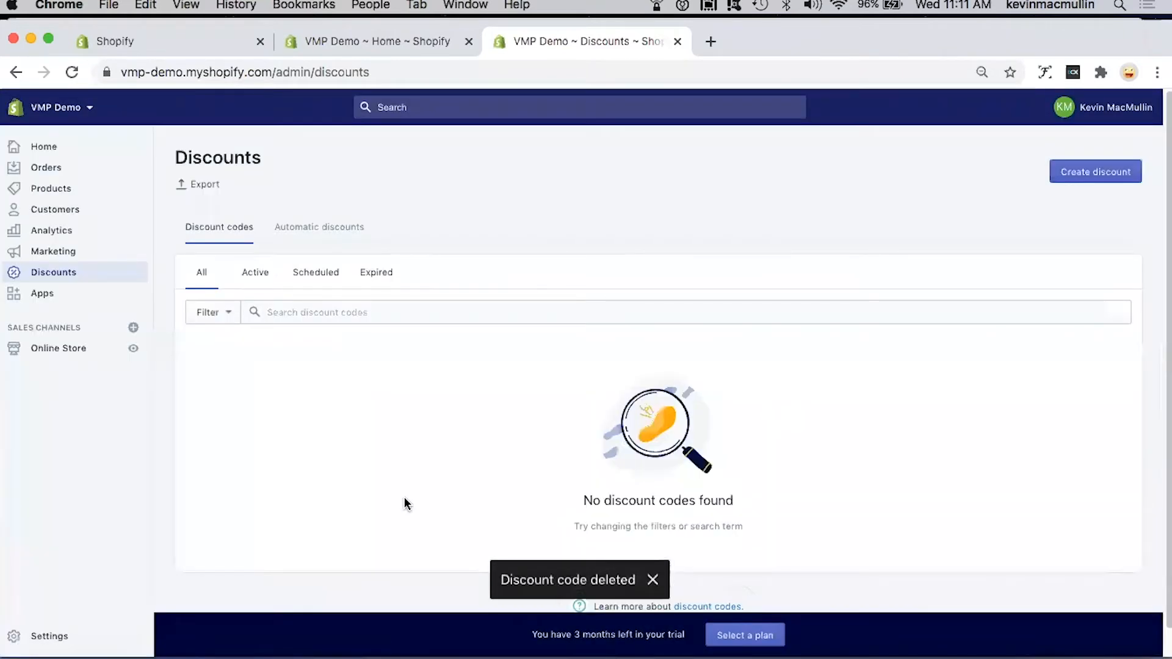
Step: Open the store's apps section
left_click(47, 297)
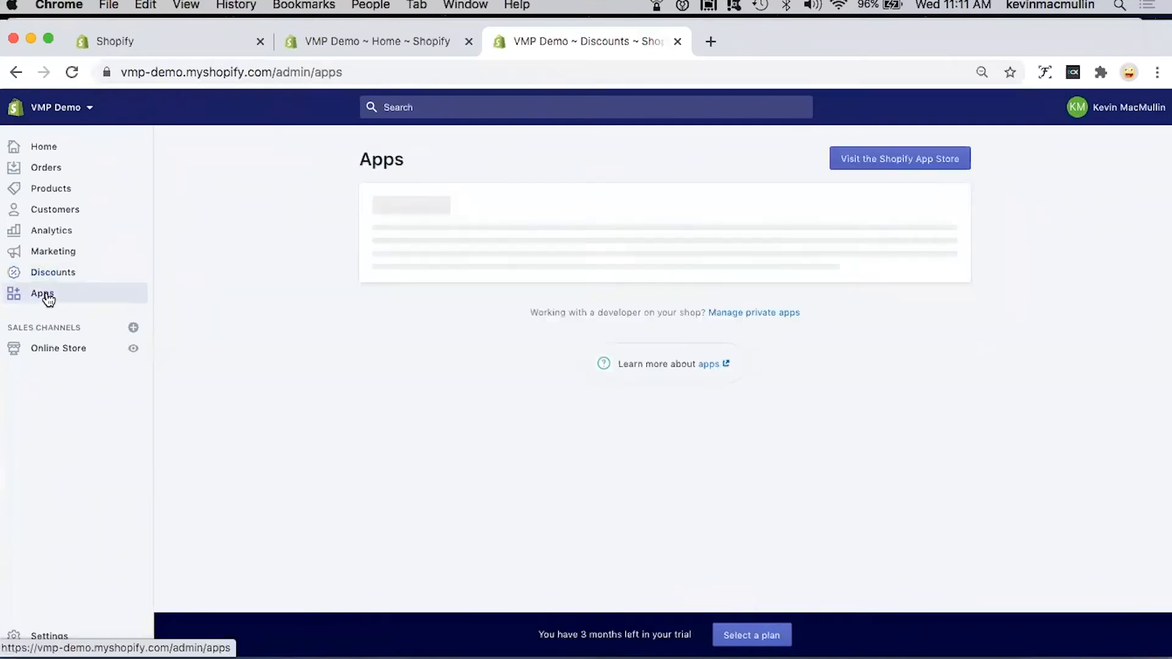
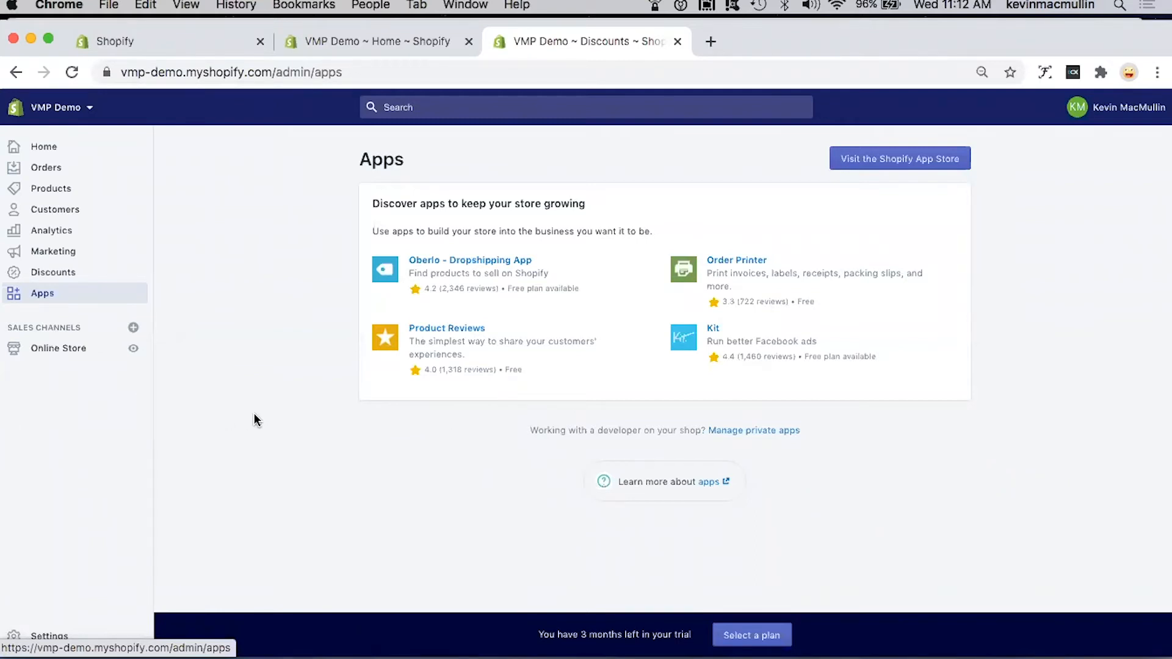
Step: Open the online store's themes section and view the actions available for the current Debut theme
left_click(61, 349)
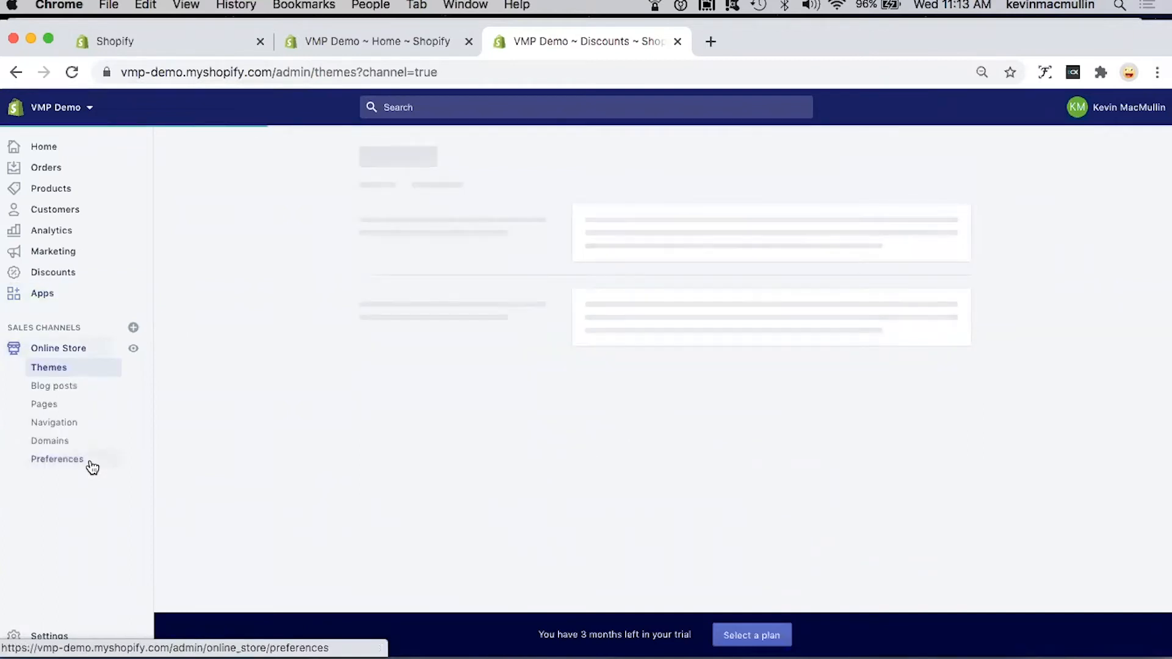
left_click(92, 467)
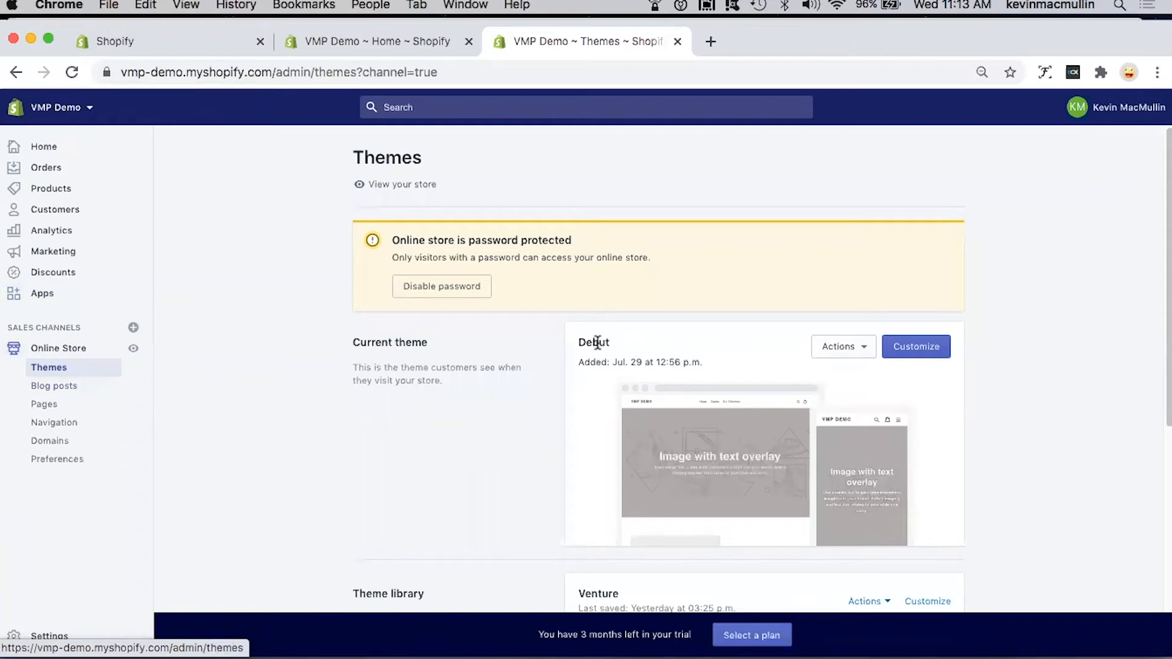
left_click(866, 346)
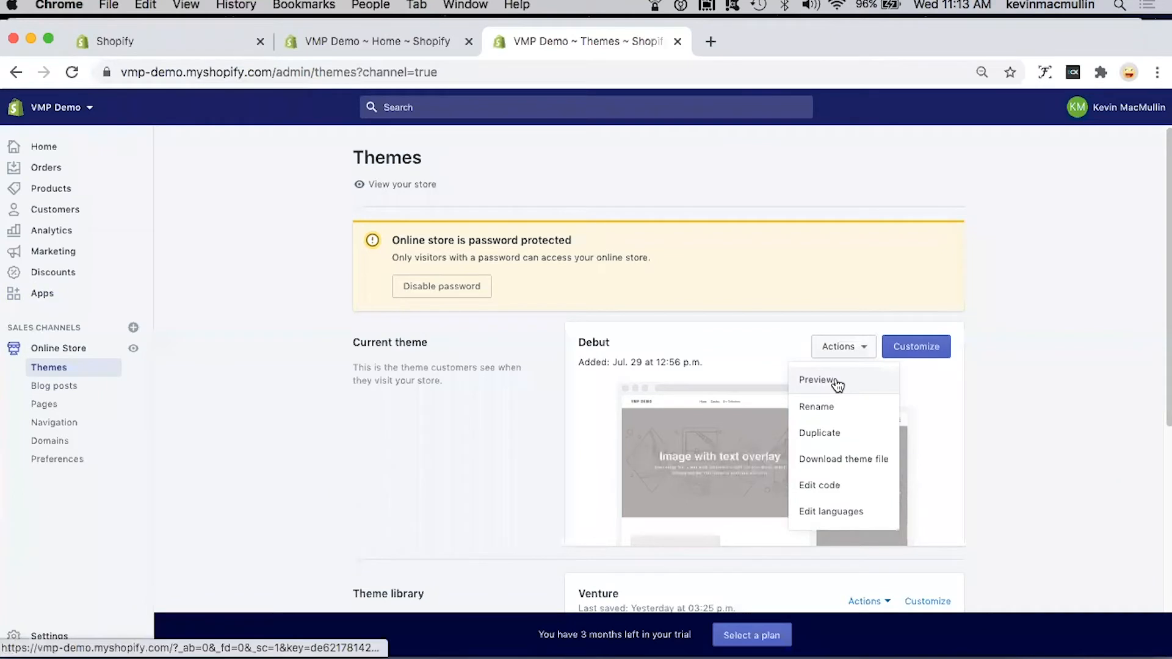
left_click(387, 476)
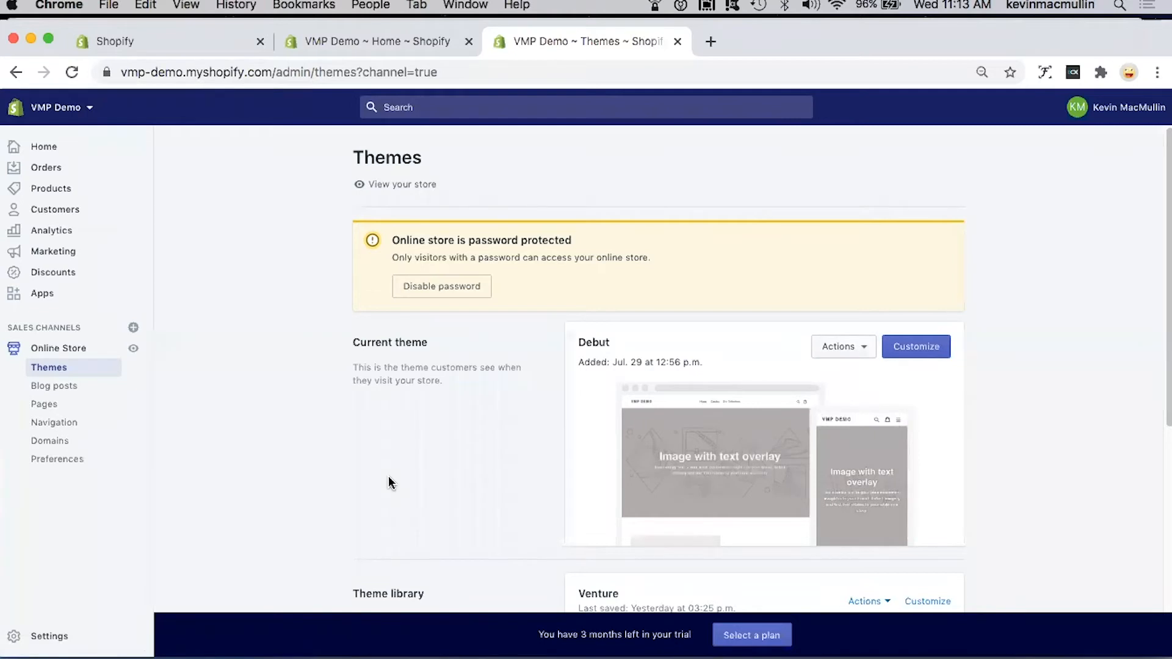
Step: Browse the free themes, view the Venture theme's details with its Outdoors style, and close the theme browser
scroll(389, 478, "down", 3)
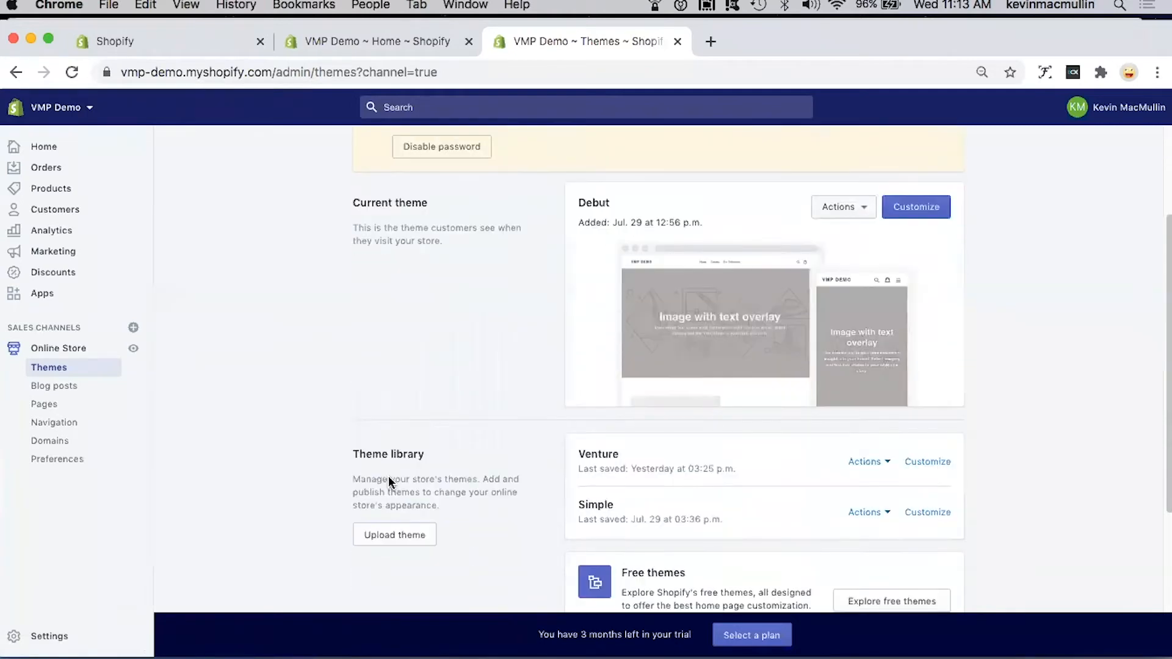
scroll(388, 476, "down", 2)
scroll(388, 476, "down", 2)
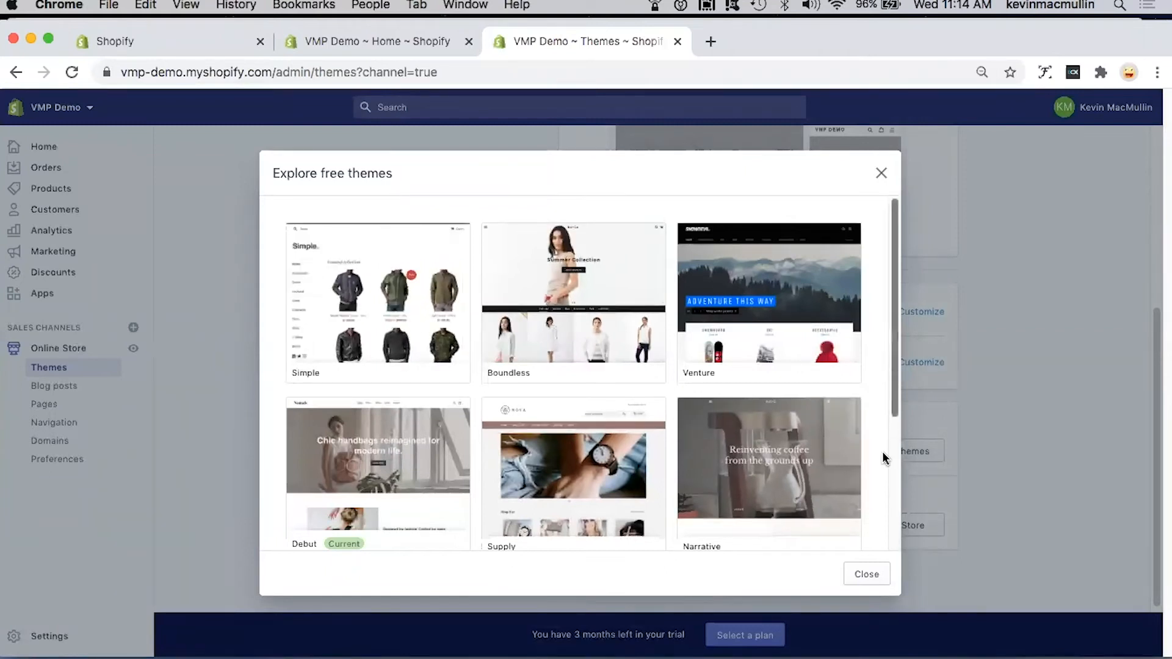
scroll(880, 509, "down", 3)
scroll(879, 463, "up", 4)
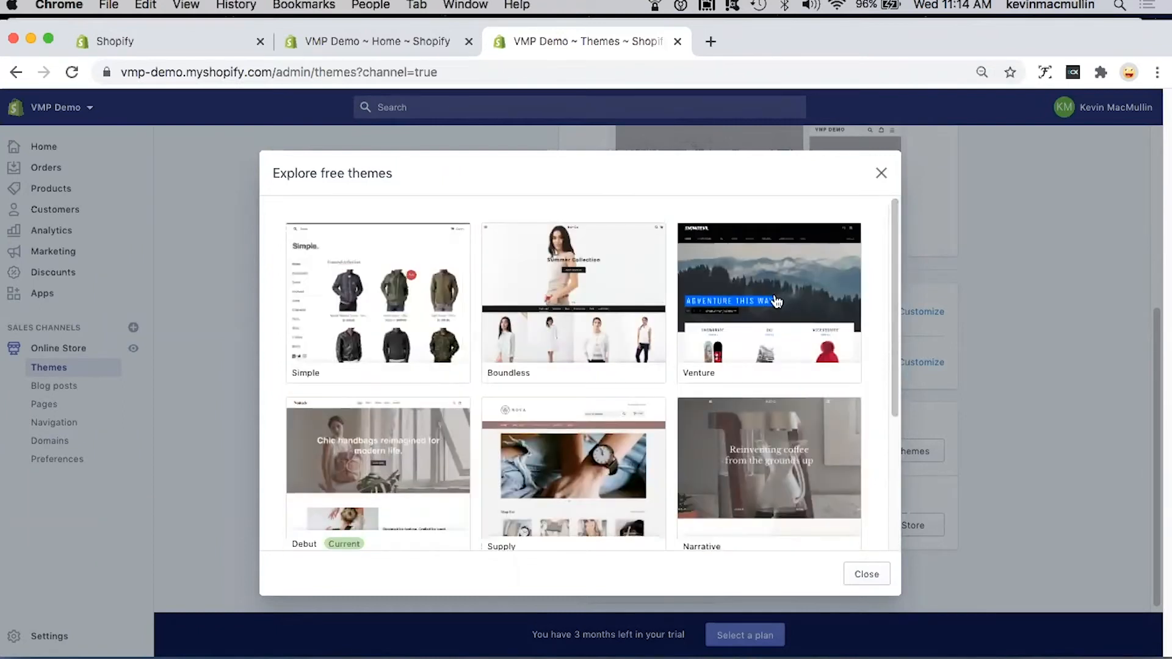
left_click(744, 298)
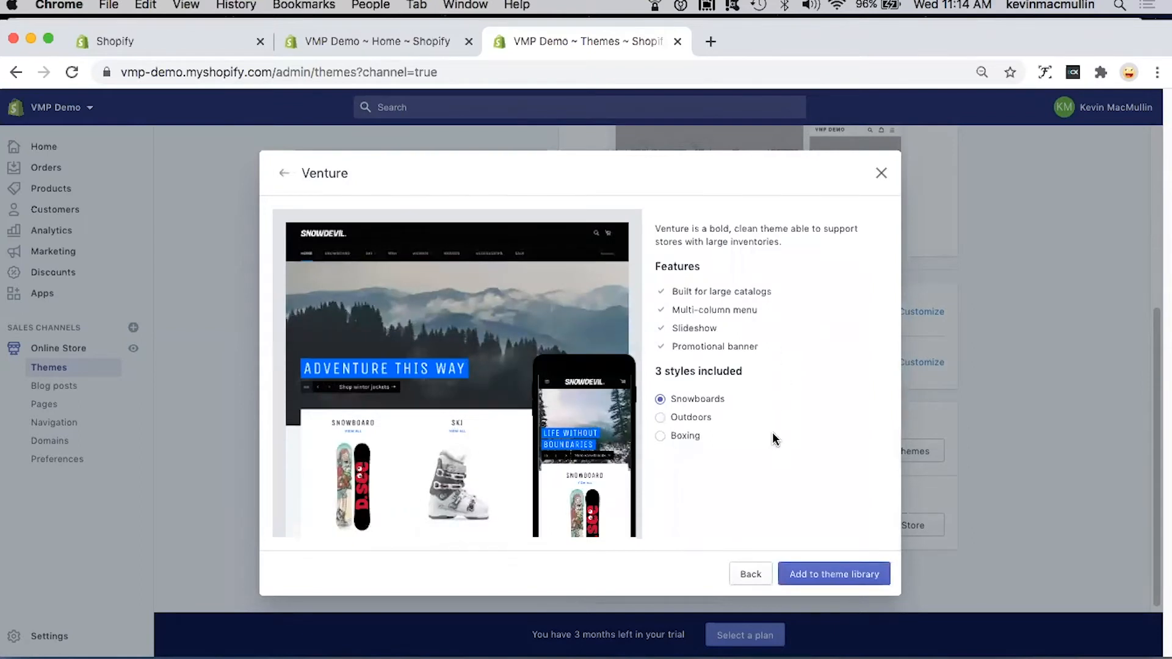
left_click(730, 421)
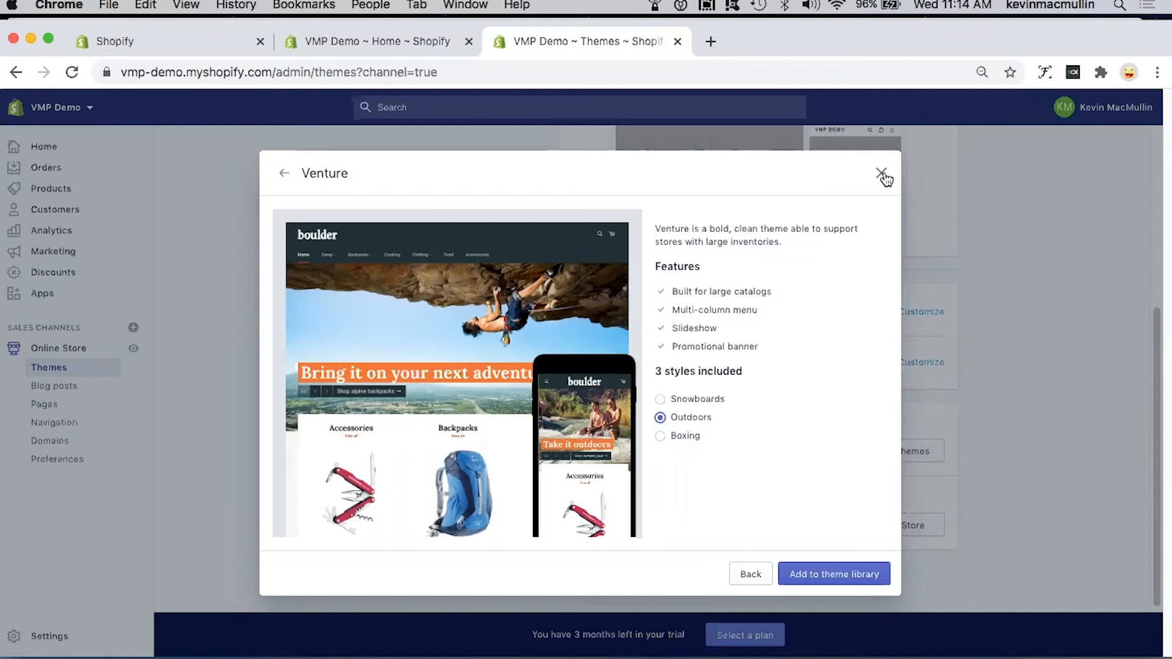
left_click(1111, 387)
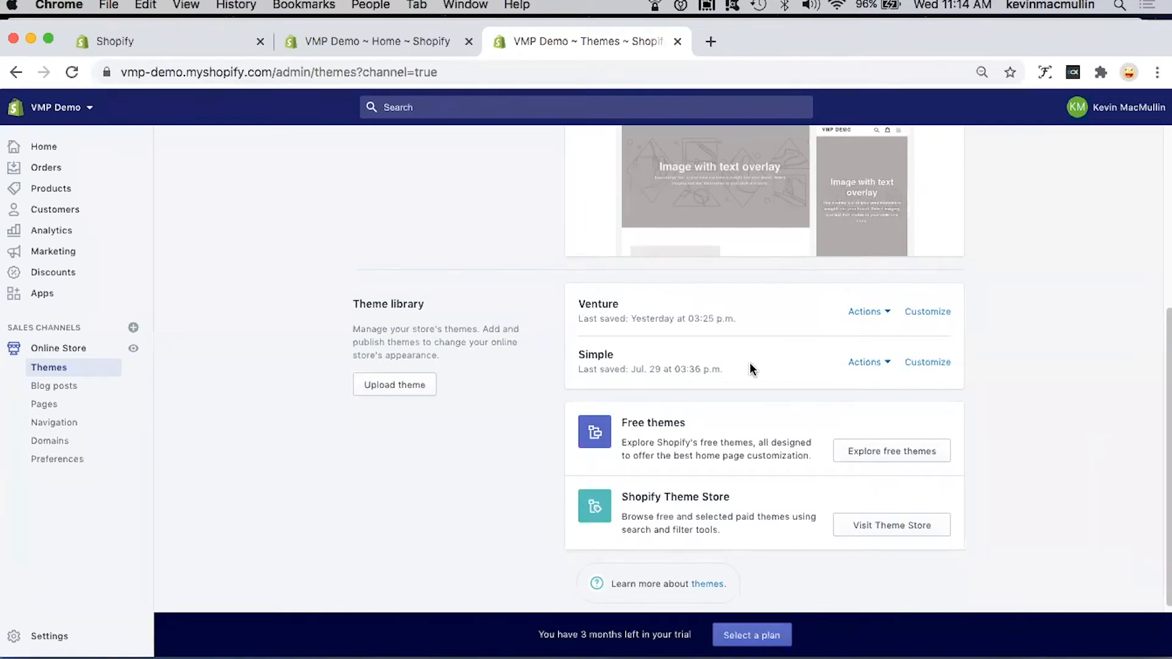
Step: Preview the Venture theme from the theme library, look through its home page, and close the preview
left_click(875, 313)
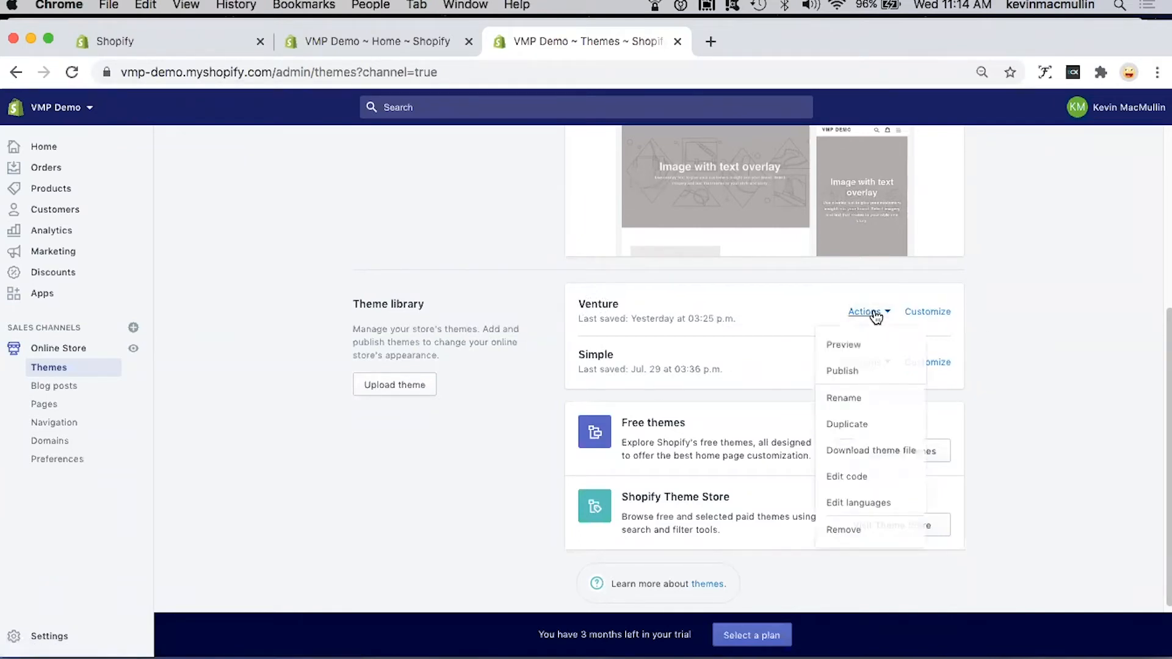
left_click(852, 345)
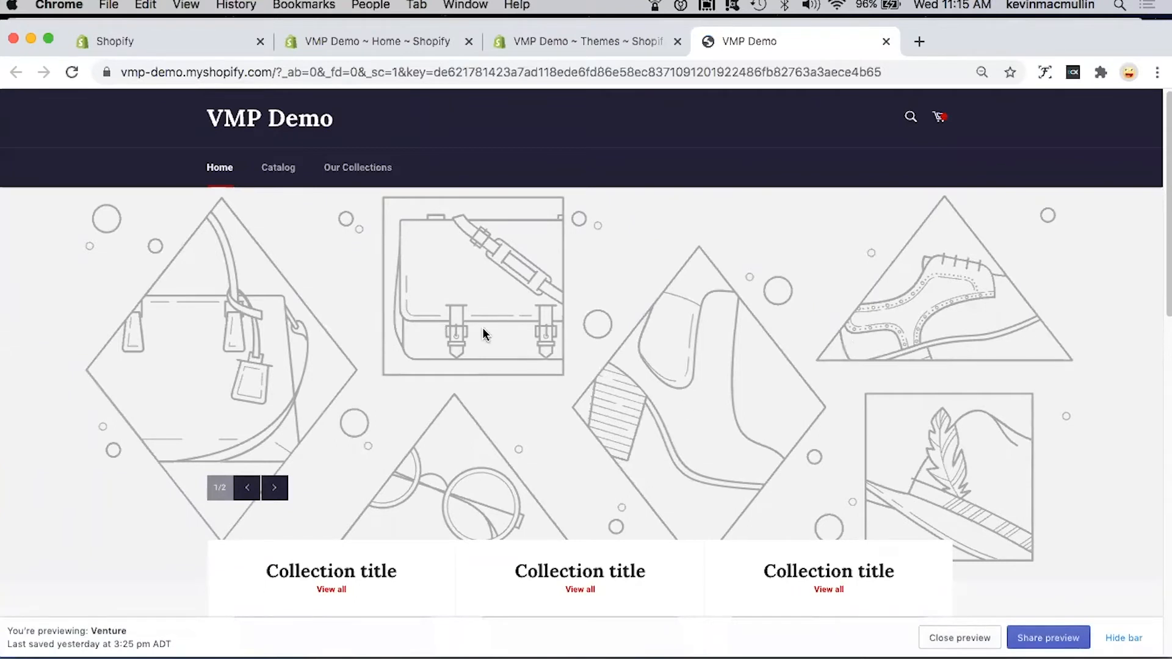
scroll(568, 328, "down", 10)
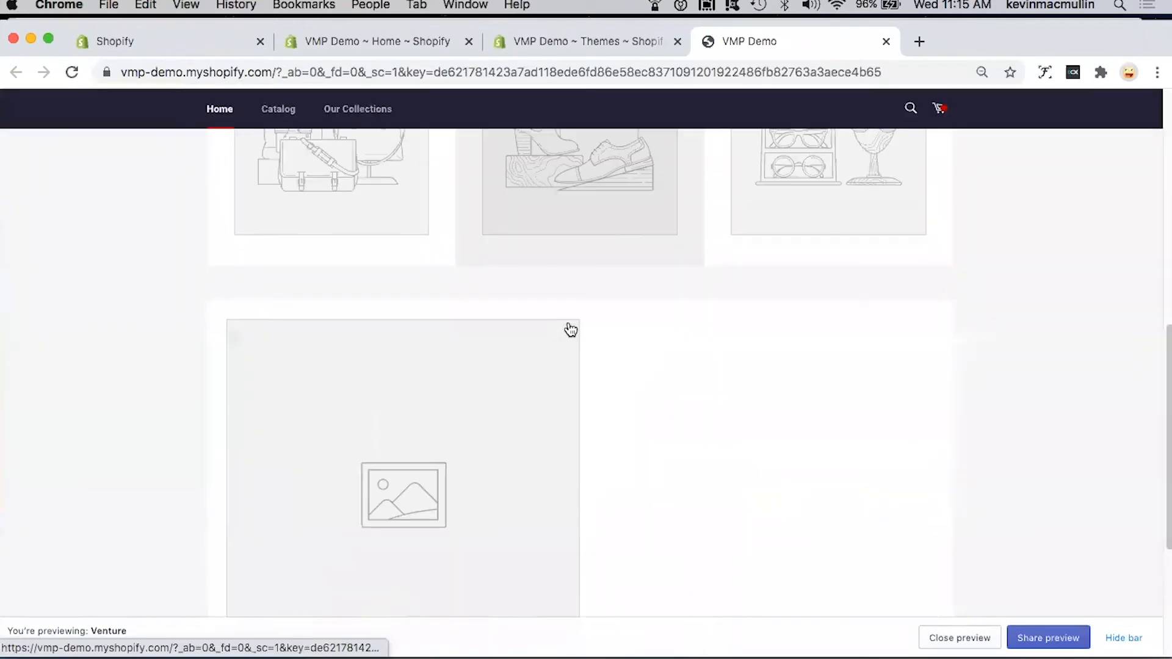
scroll(570, 330, "down", 5)
scroll(567, 327, "up", 6)
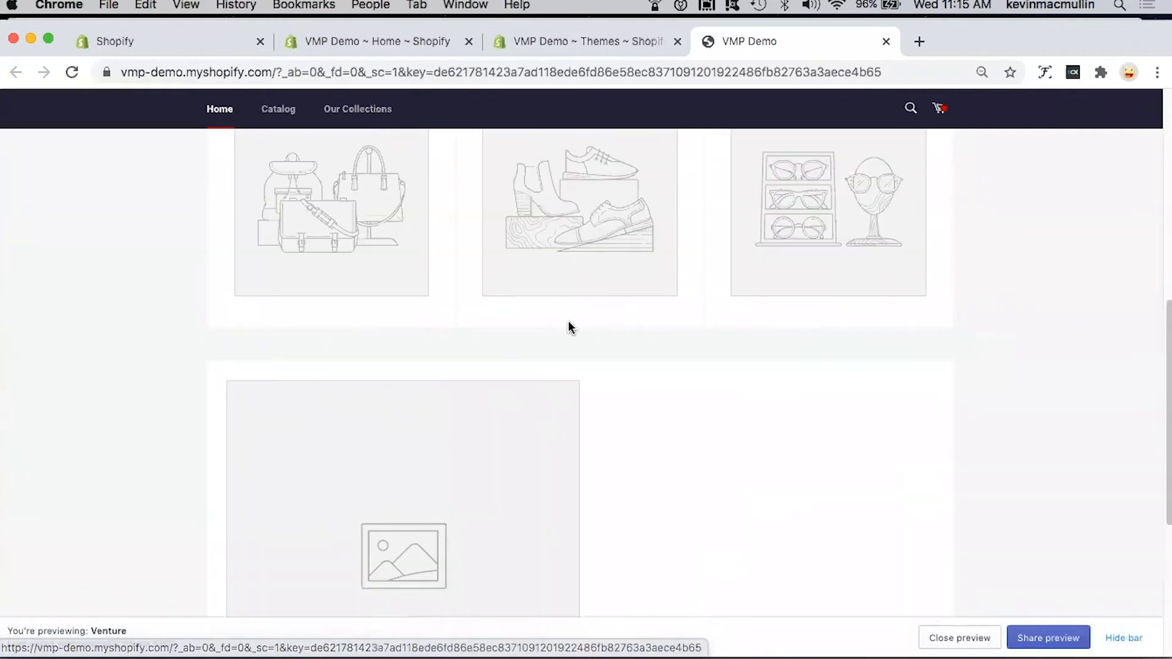
scroll(567, 327, "up", 10)
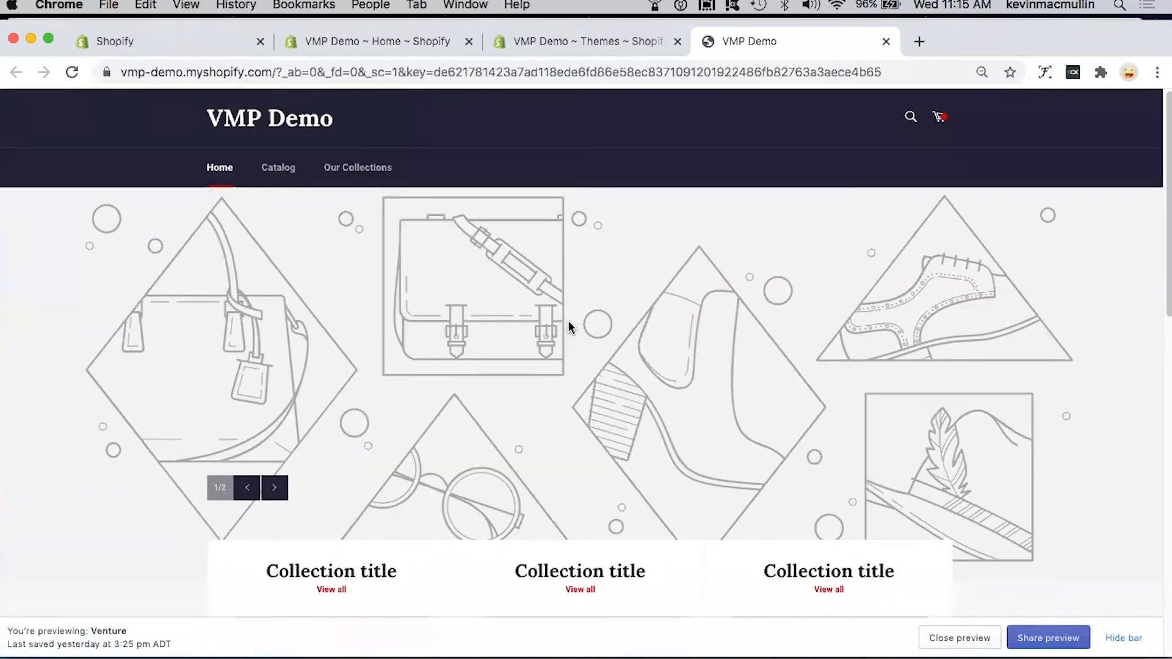
scroll(568, 328, "down", 5)
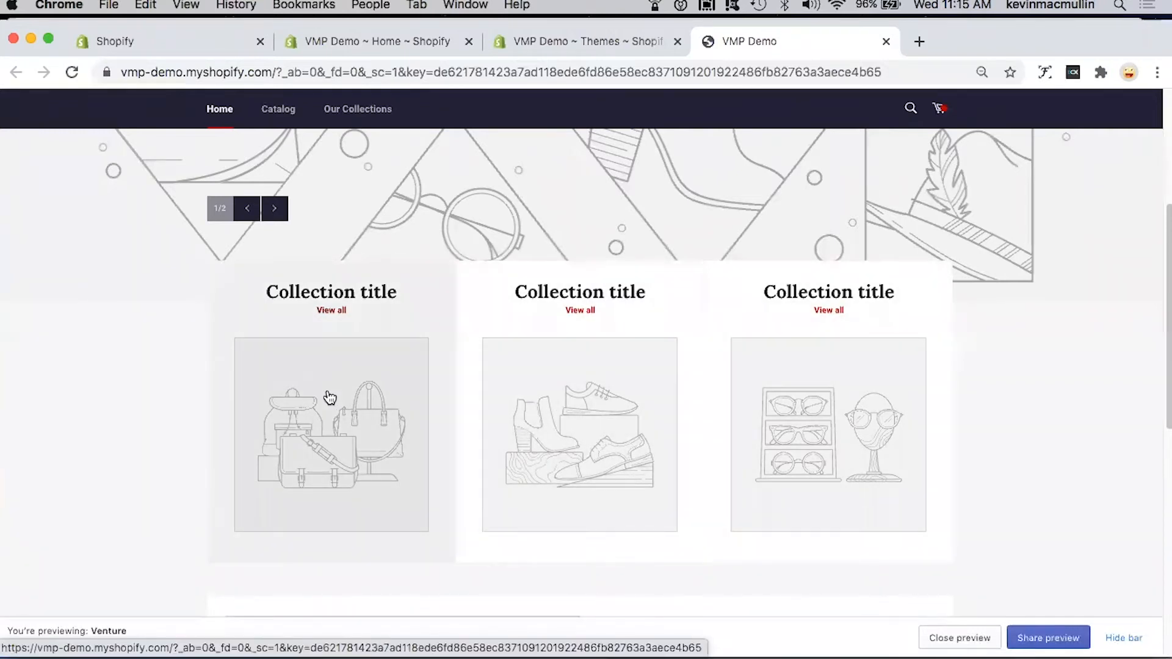
scroll(328, 398, "up", 5)
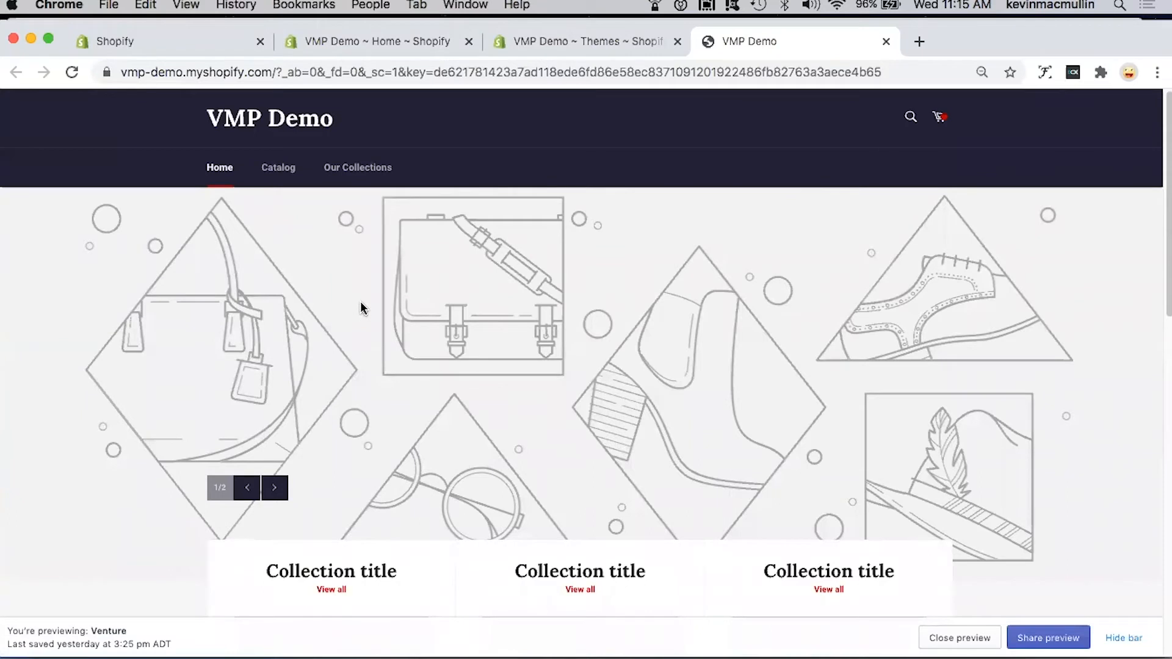
left_click(596, 45)
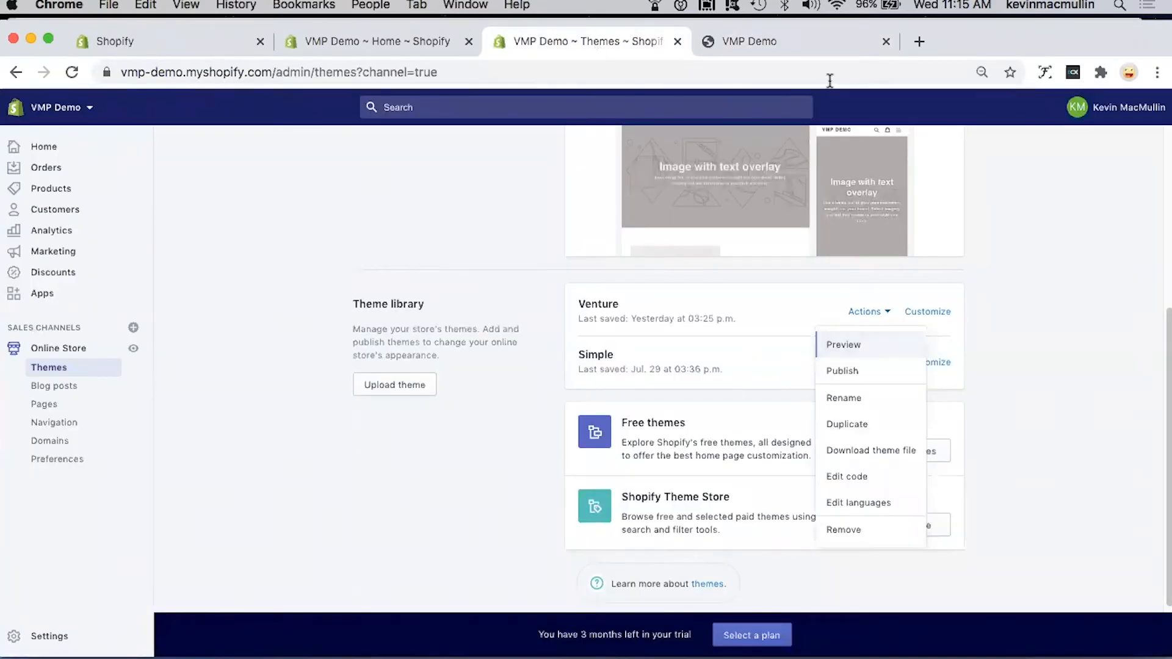
left_click(887, 41)
left_click(238, 422)
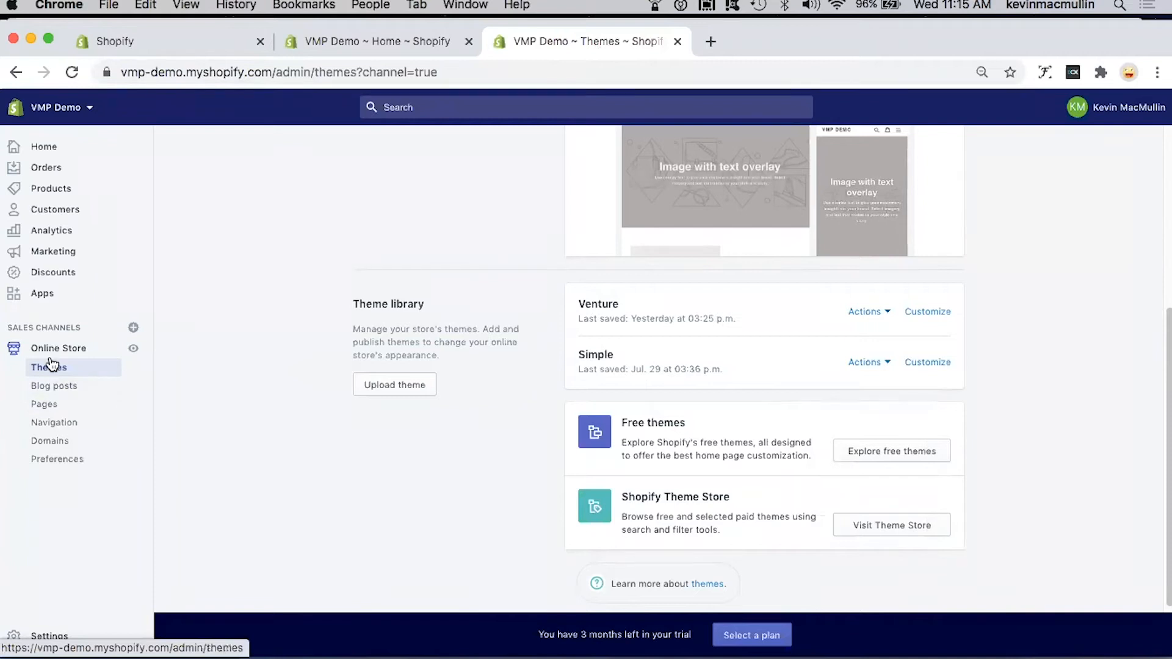
Step: View the online store's blog posts section and its pages section
left_click(77, 386)
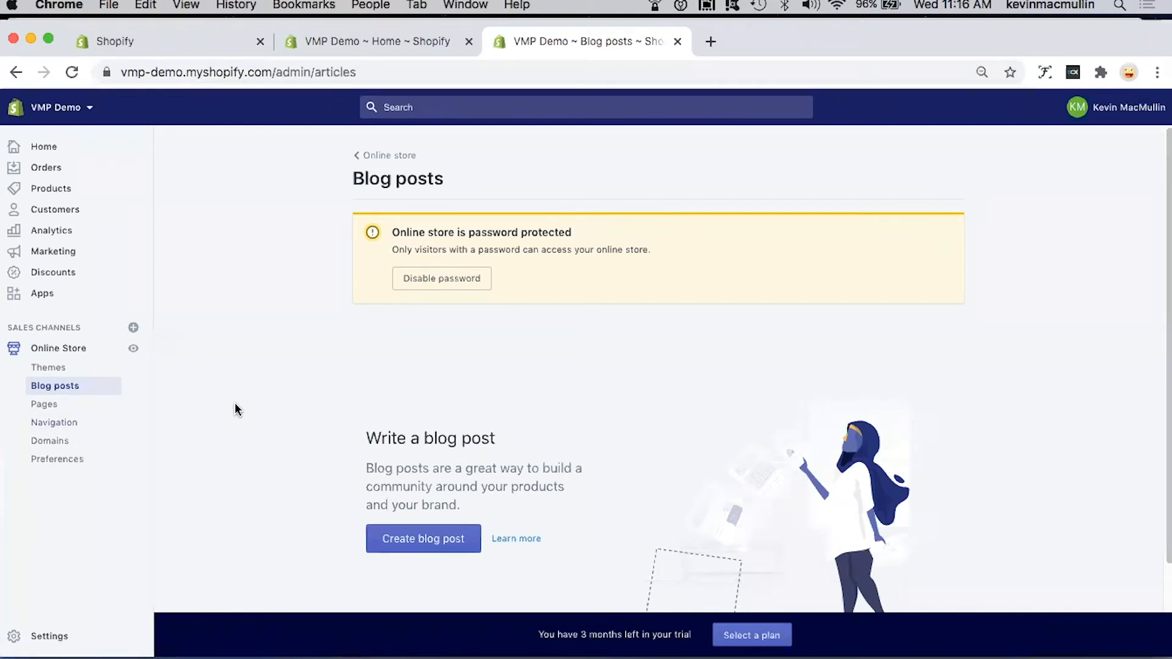
left_click(47, 407)
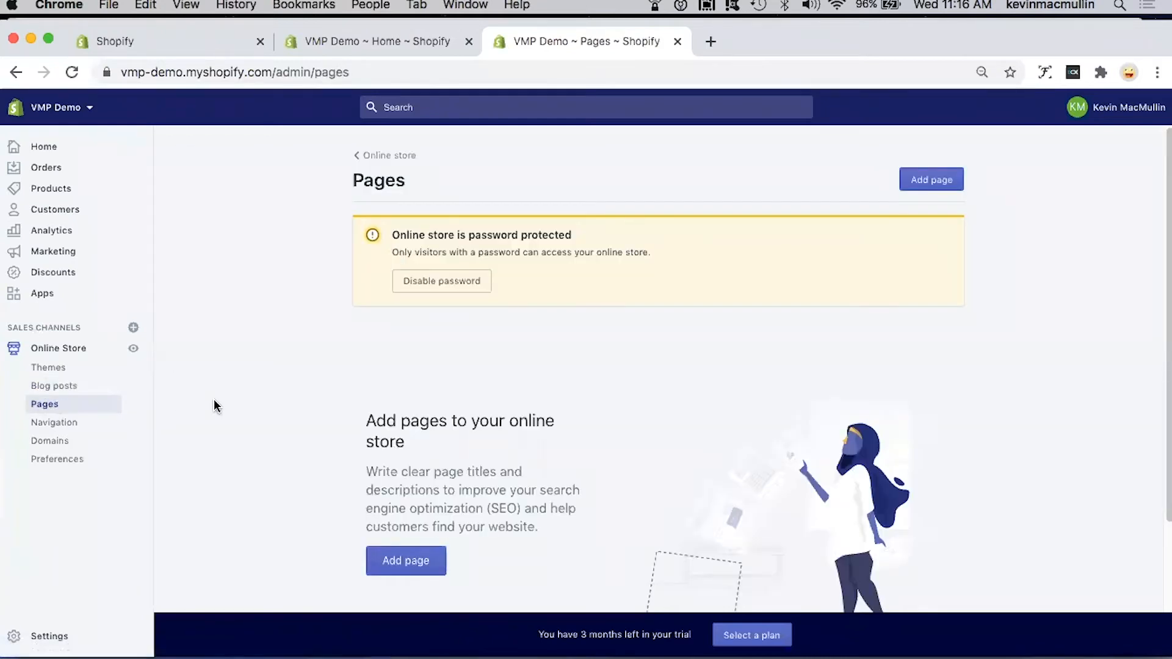
scroll(215, 406, "down", 3)
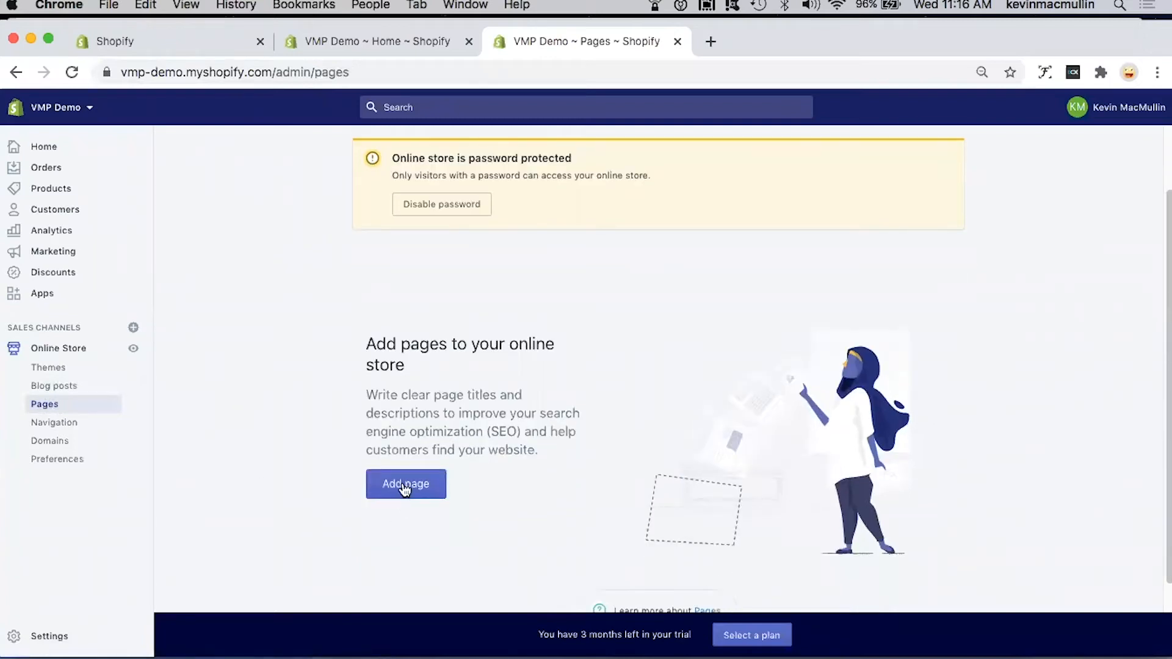
Step: Start a new store page and title it "About Us"
left_click(404, 487)
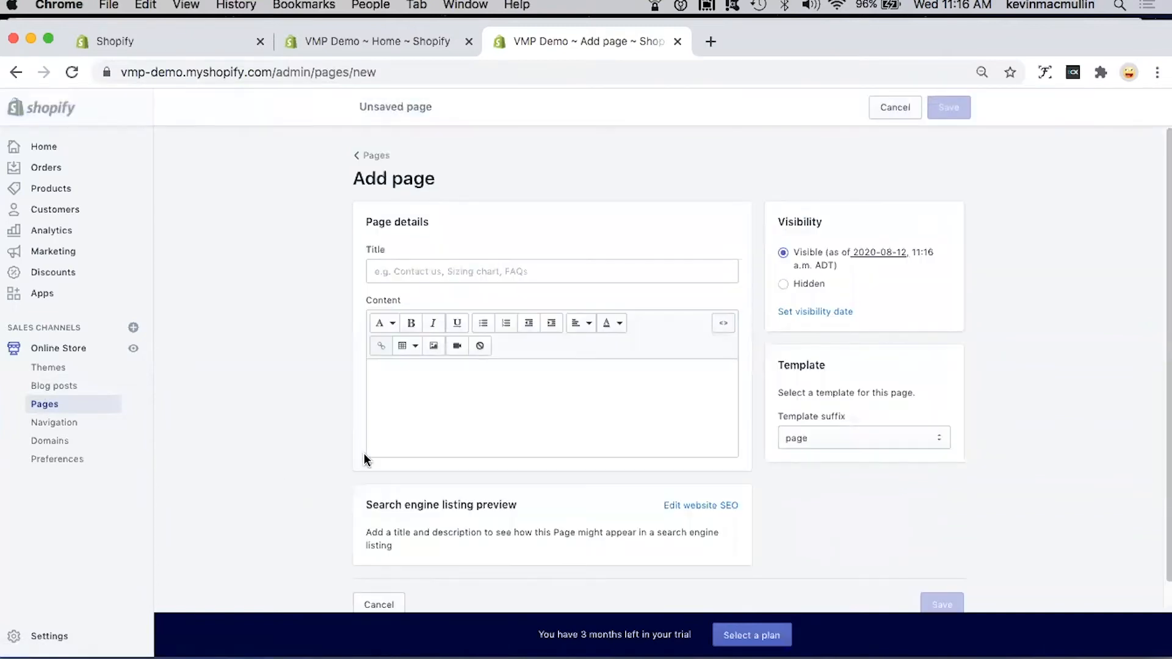
scroll(364, 460, "down", 1)
scroll(364, 460, "up", 1)
left_click(454, 264)
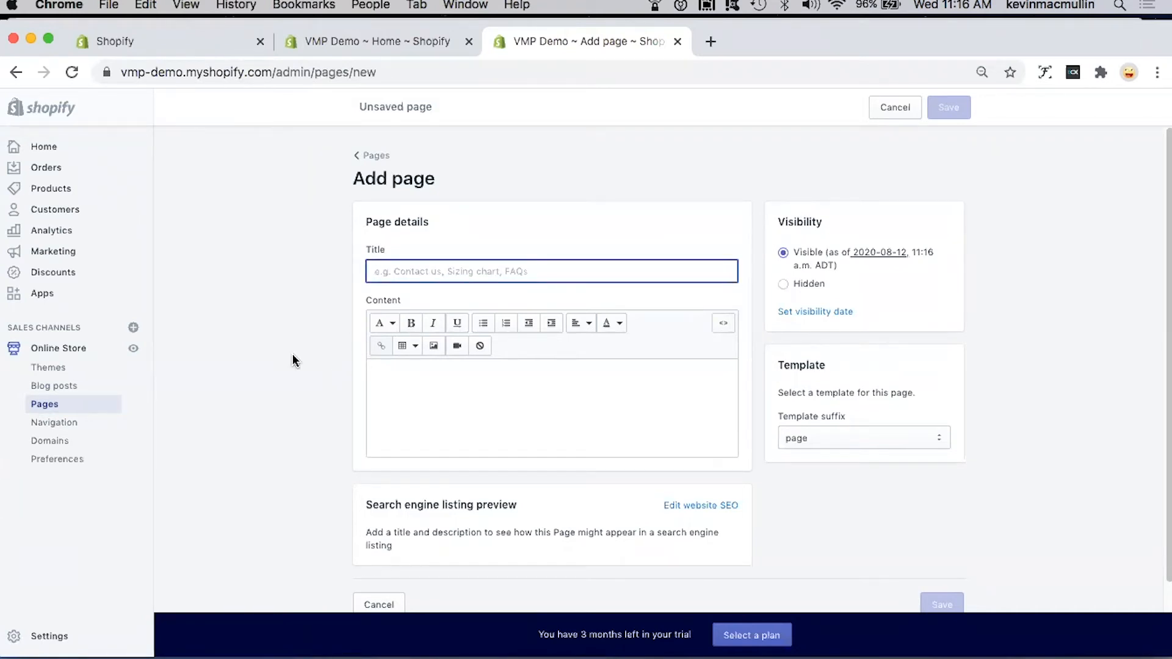
type("ABout ")
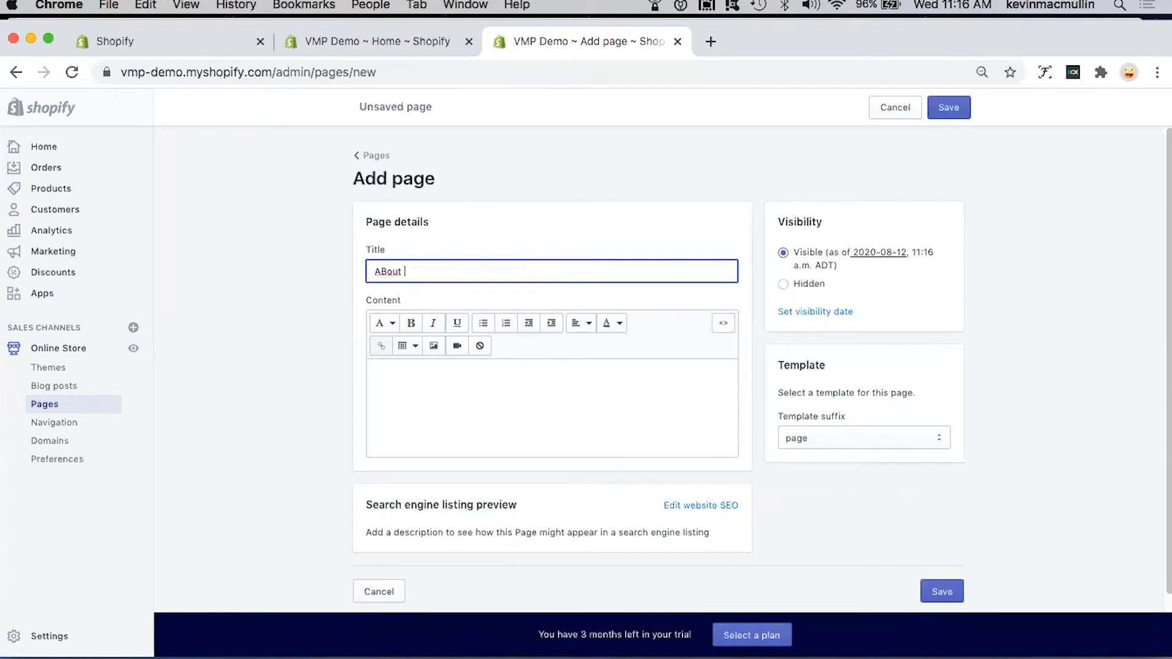
type("Us")
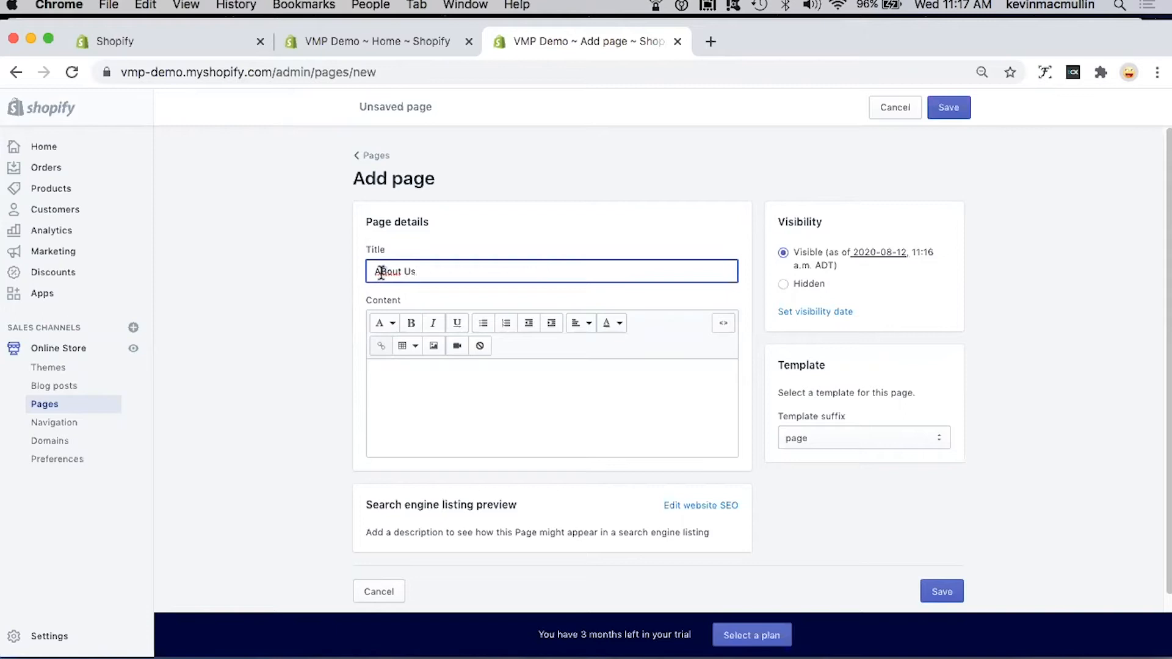
Step: Enter the placeholder content "sdfdsaf sdf sdfsdf sadf sadf sdf sdf sdf" for the About Us page and save it
left_click(420, 369)
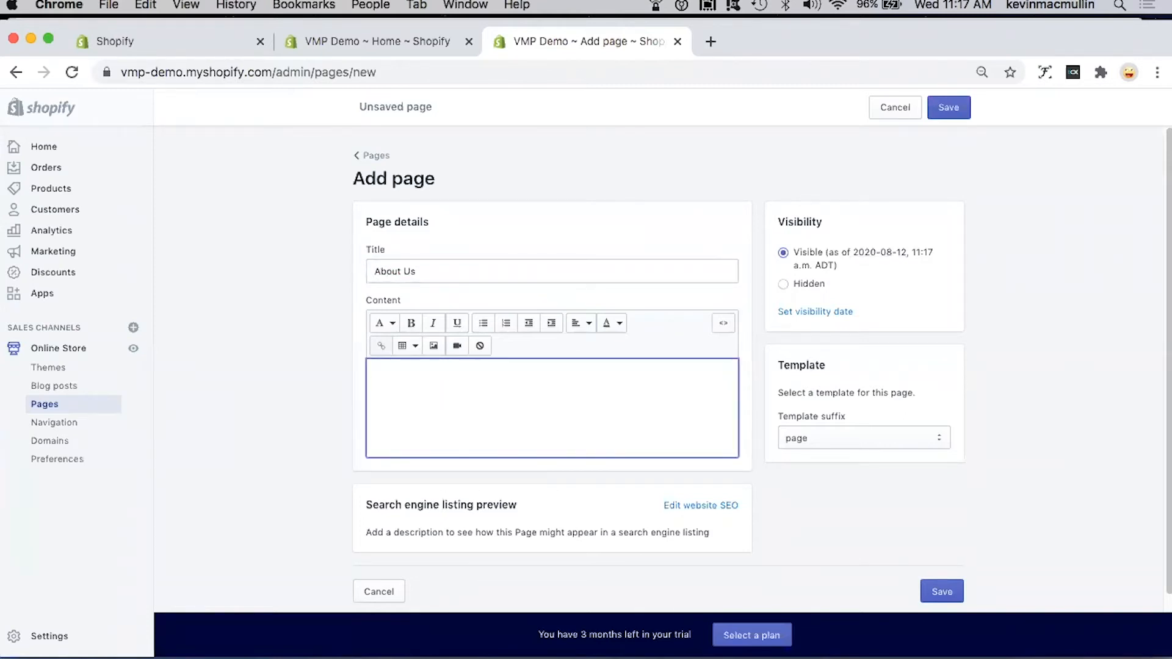
type("sdfdsaf sdf sdfsdf sad")
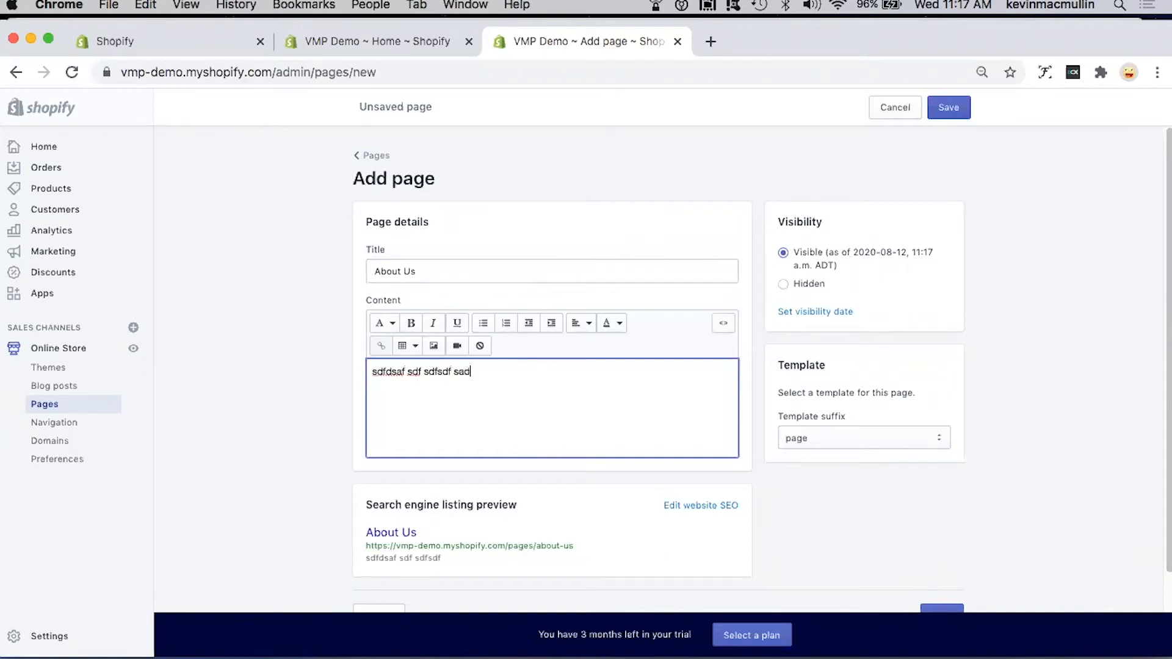
type("f sadf sdf sdf sdf")
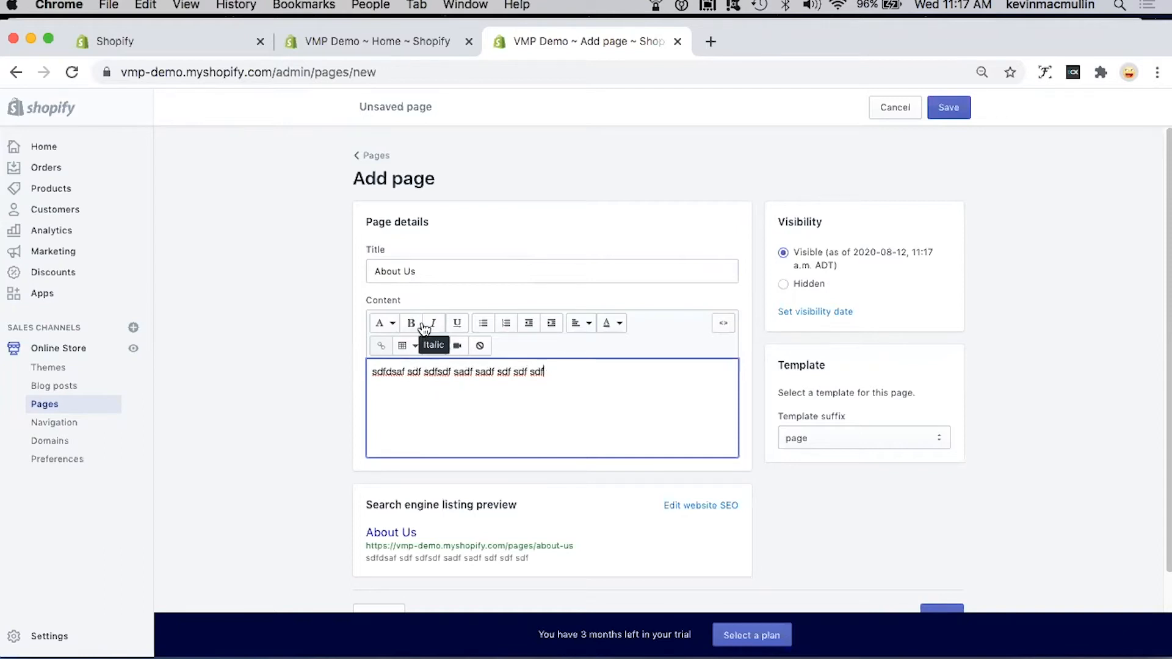
scroll(501, 407, "down", 1)
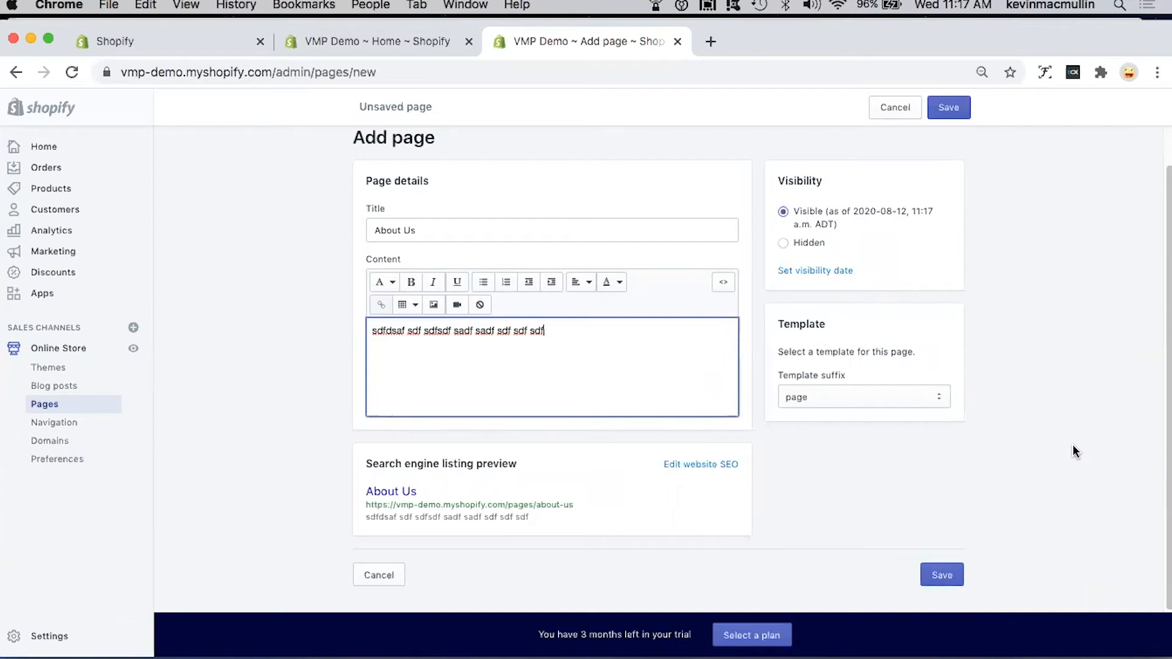
left_click(949, 107)
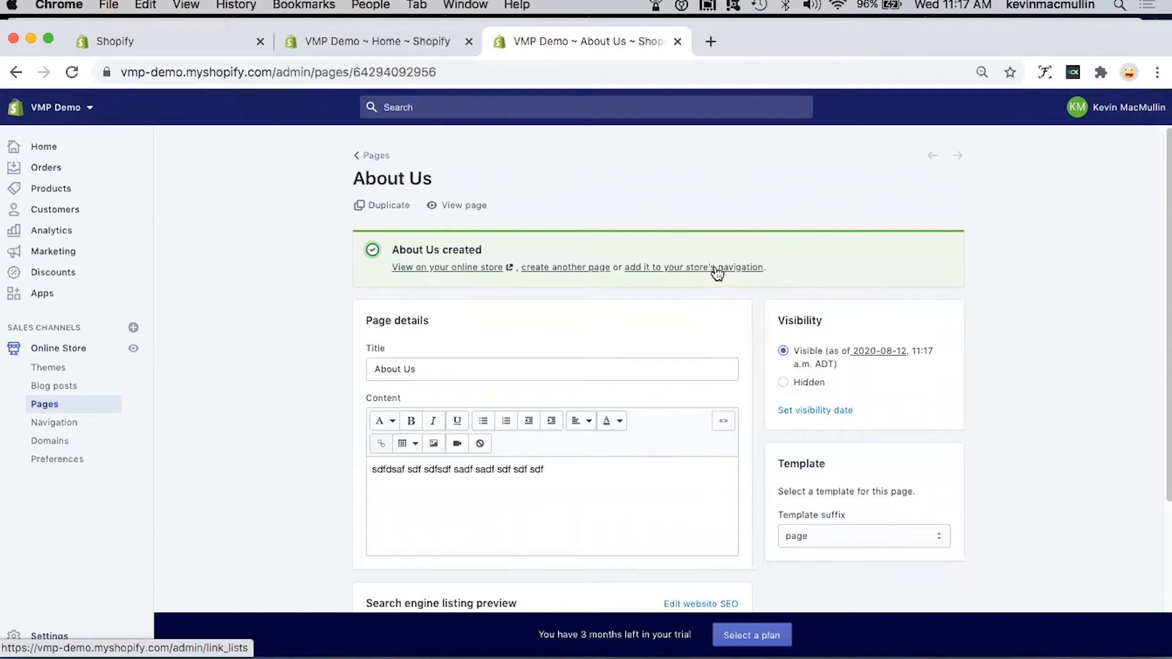
Step: Look over the saved About Us page, create another store page, and title it "FAQ"
scroll(658, 314, "down", 3)
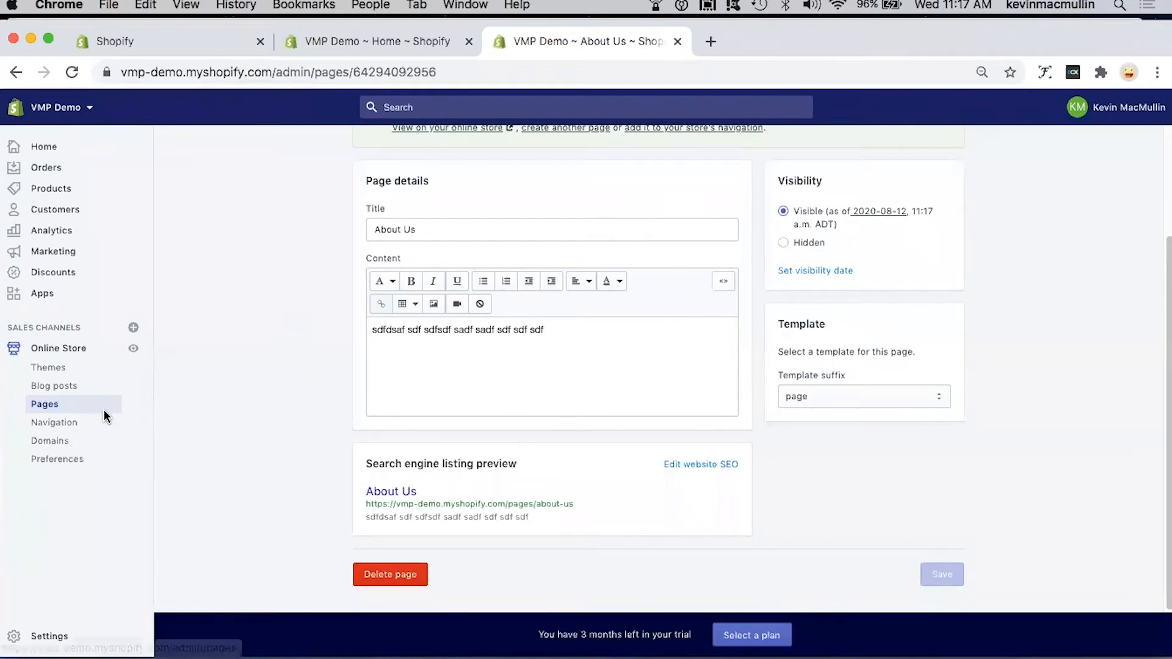
scroll(104, 416, "up", 1)
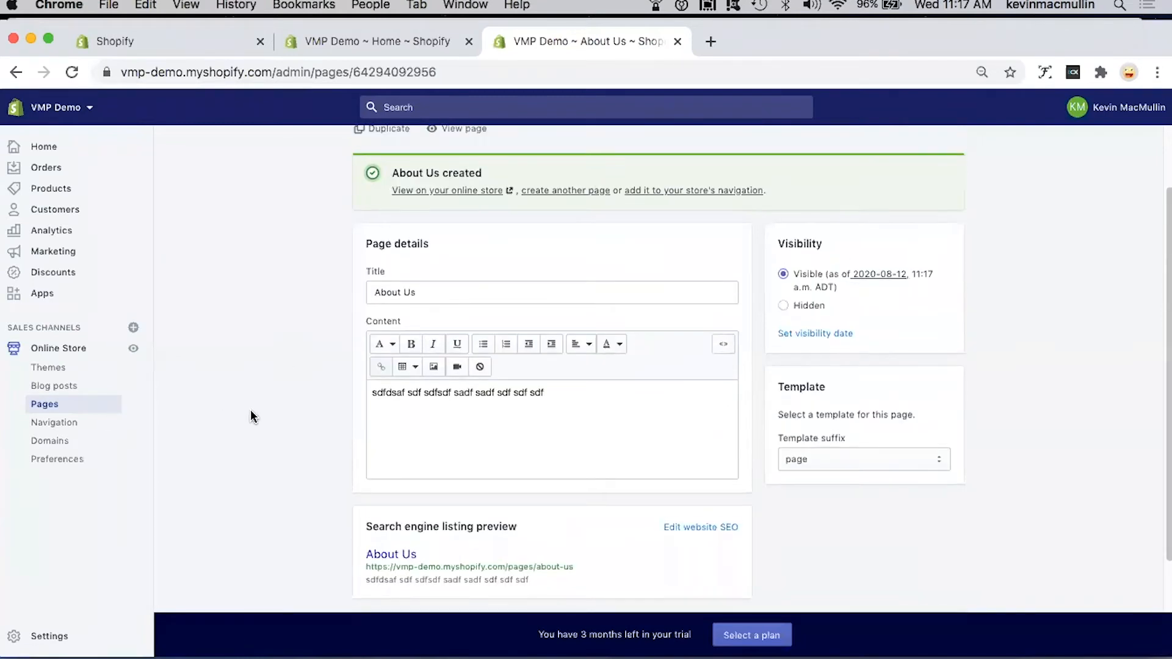
scroll(251, 410, "up", 1)
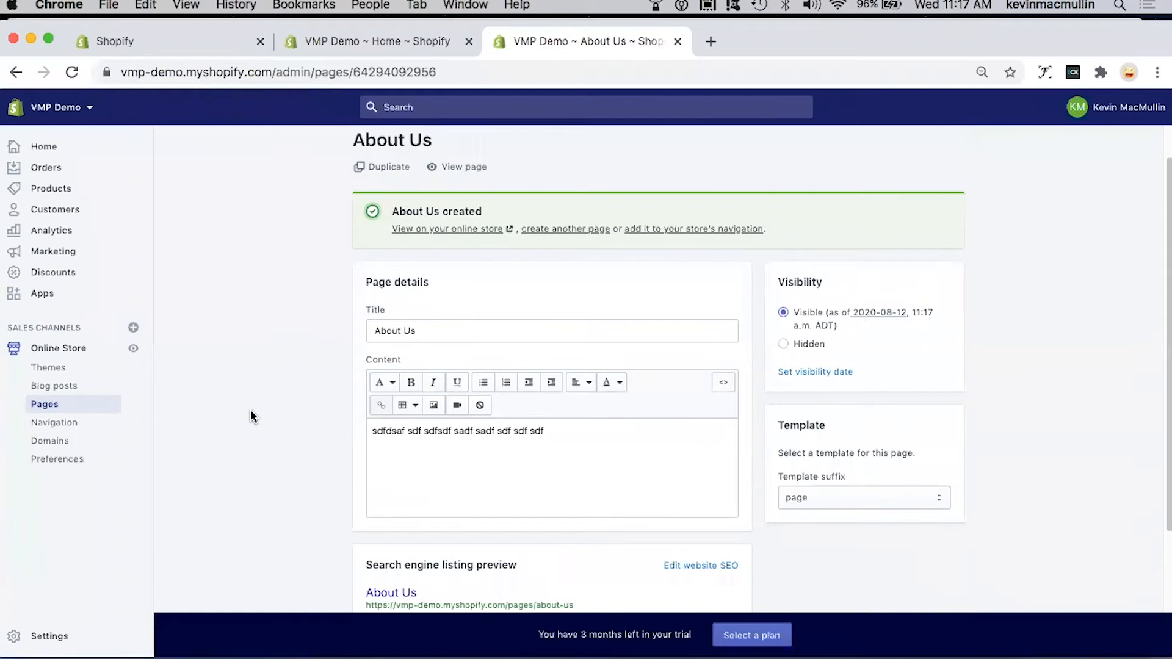
left_click(549, 228)
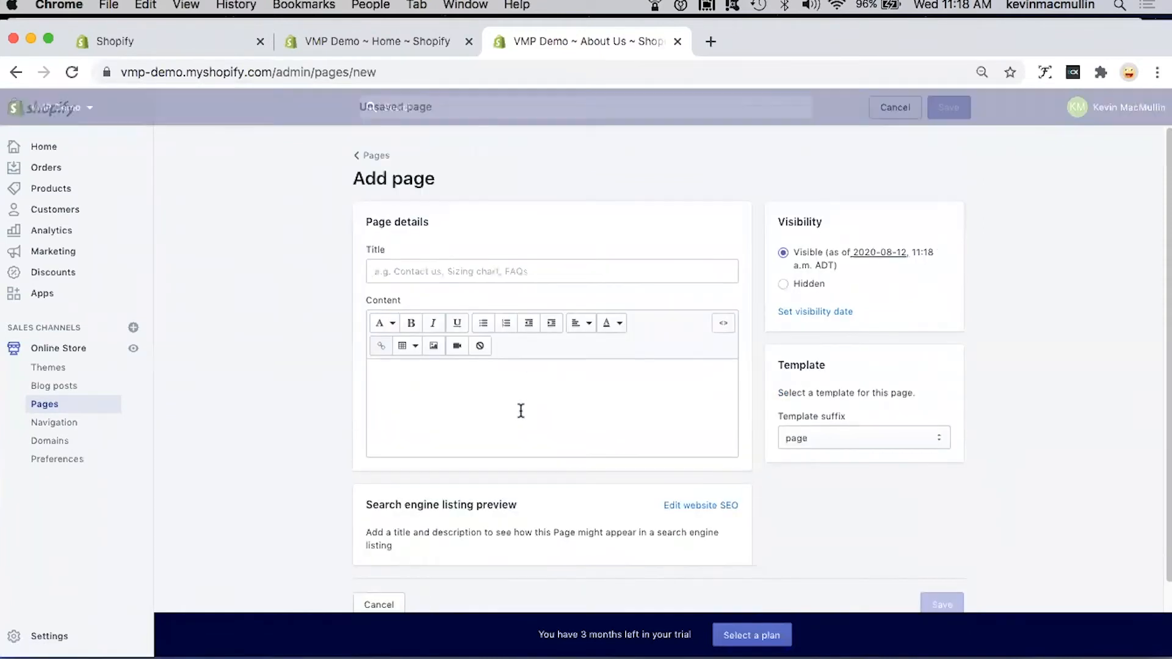
left_click(468, 271)
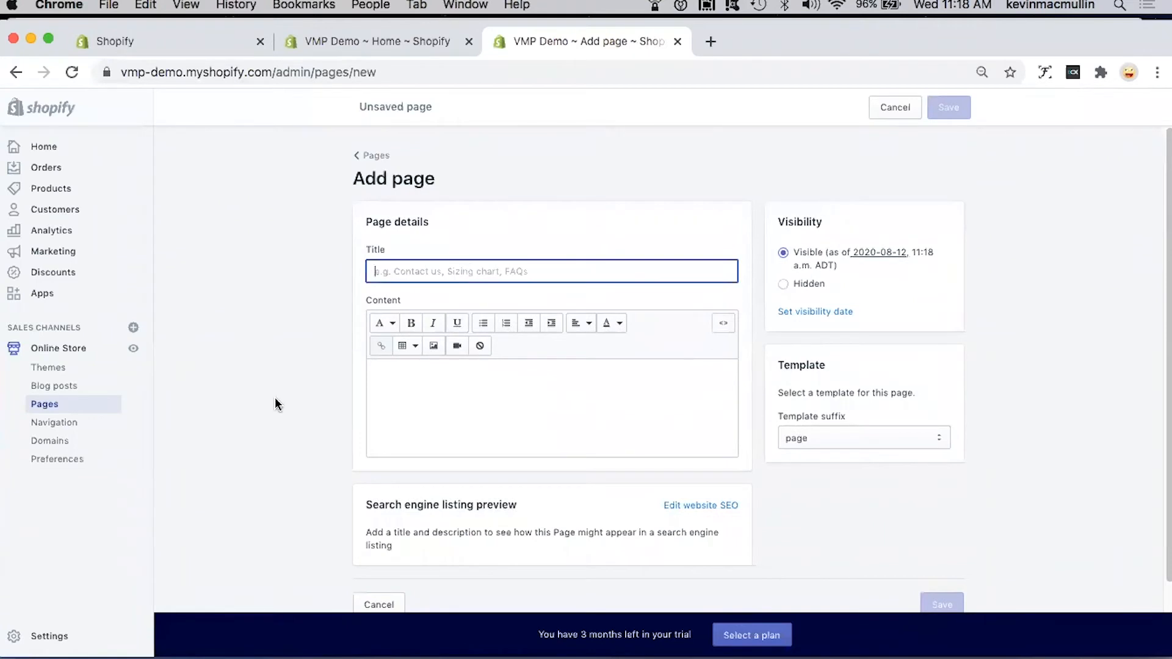
type("FAQ")
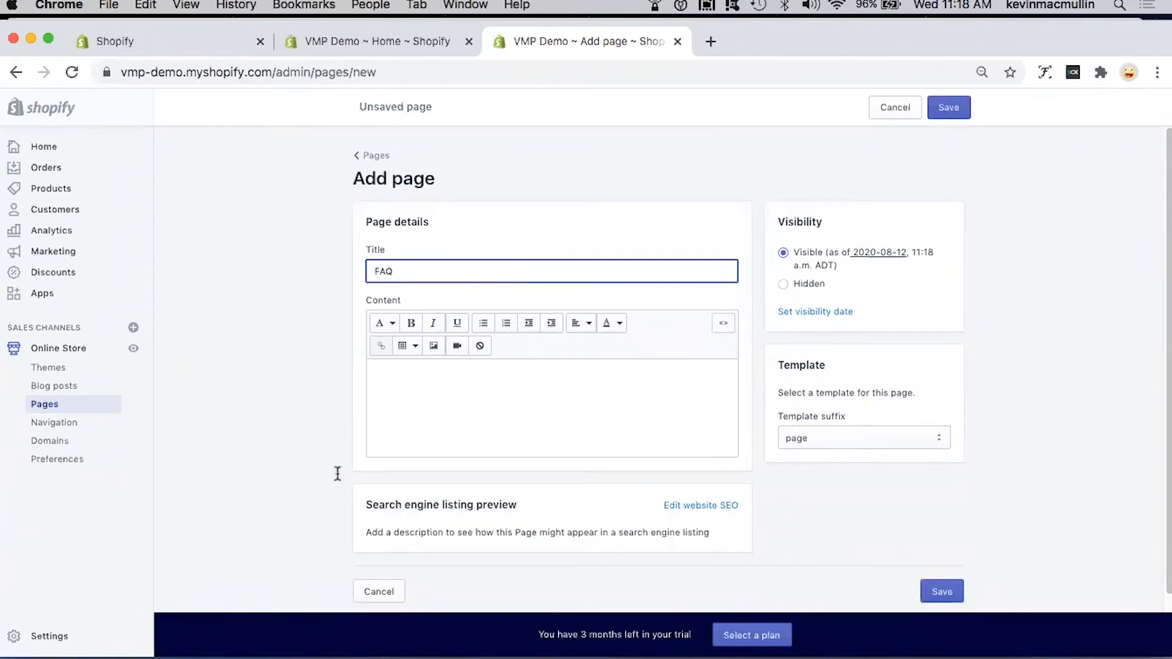
Step: Enter the placeholder lines "sdfgfdg", "dfgdsf", "dfgdfg" and "dsfgdfsgdfsg" as the FAQ page's content and save the page
left_click(422, 367)
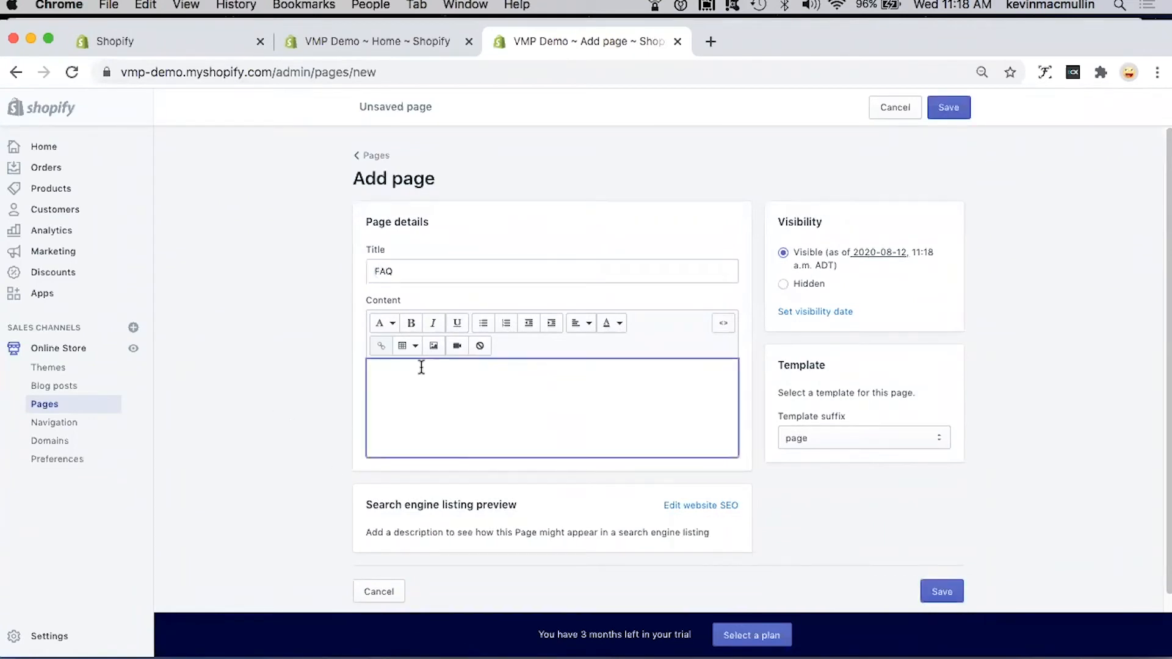
type("sdfgfdg")
key("Return")
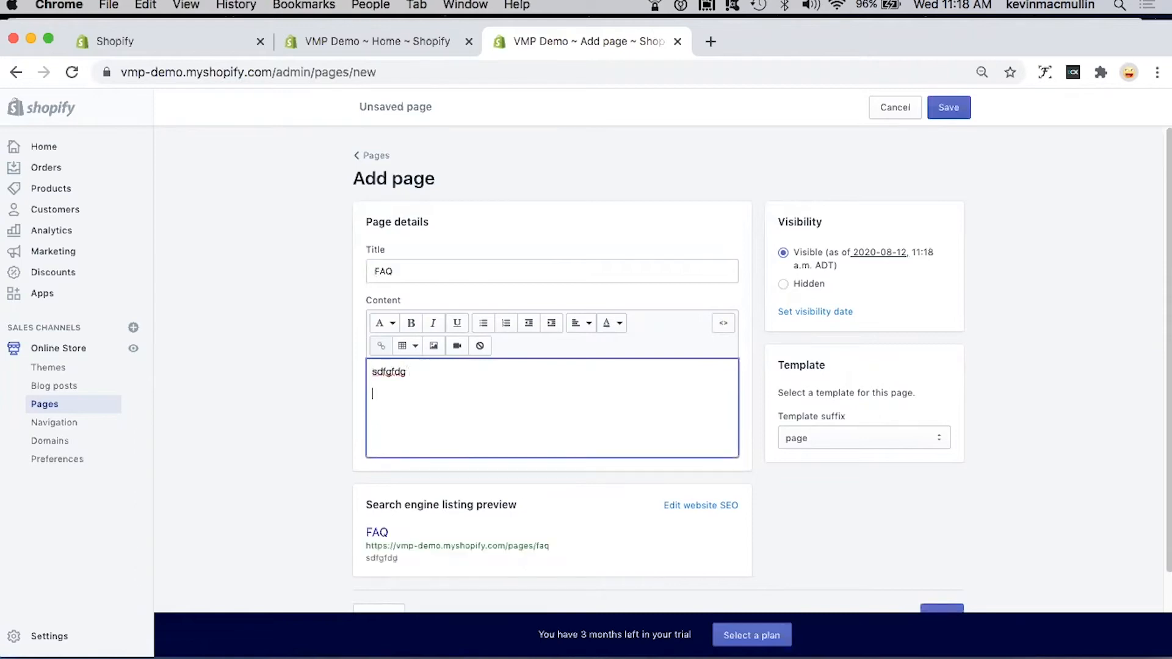
type("dfgdsf")
key("Return")
type("dfgdfg")
key("Return")
type("dsfgdfsgdfsg")
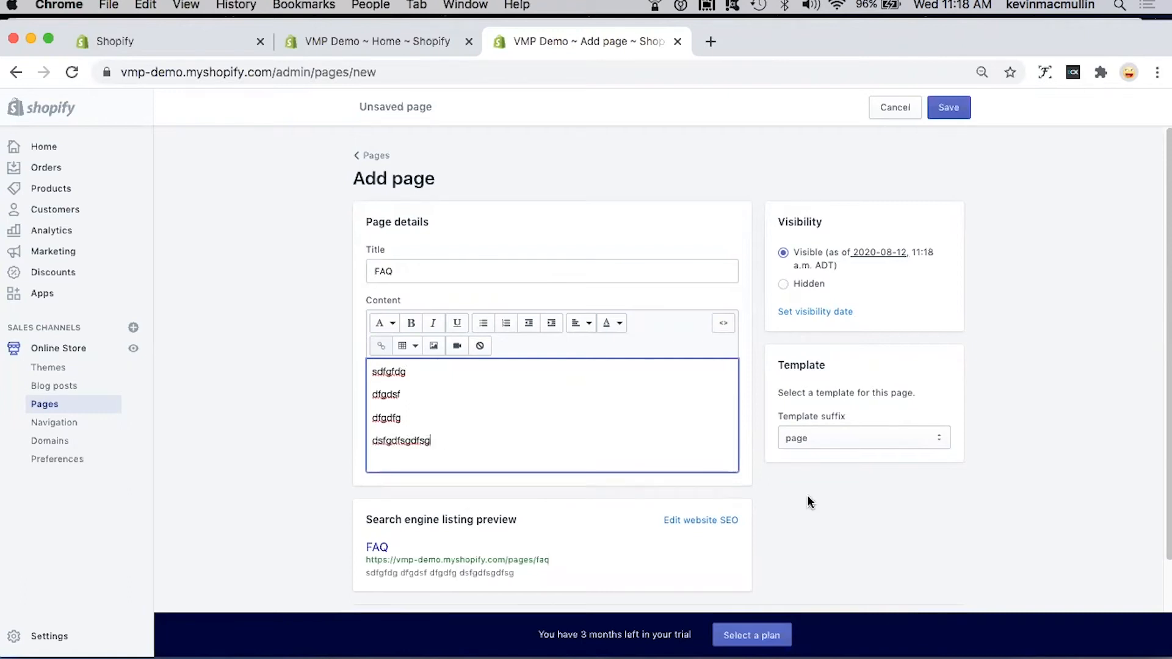
left_click(949, 110)
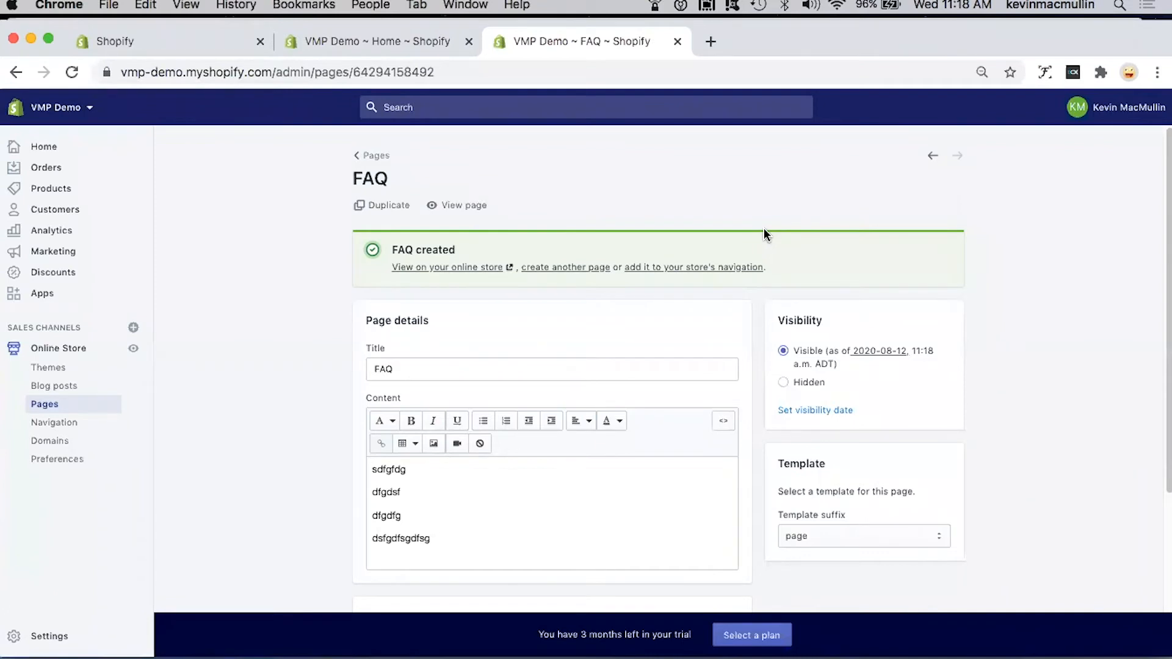
Step: View the store's legal settings, looking through the refund, privacy, terms of service and shipping policy sections
scroll(265, 355, "down", 1)
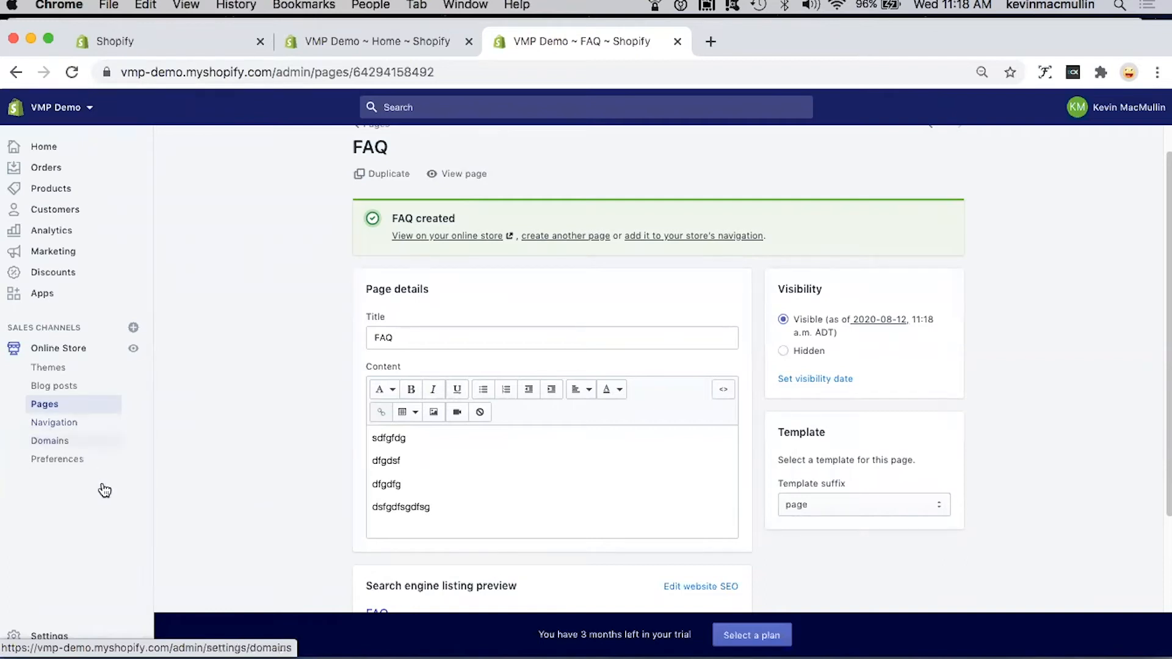
left_click(49, 636)
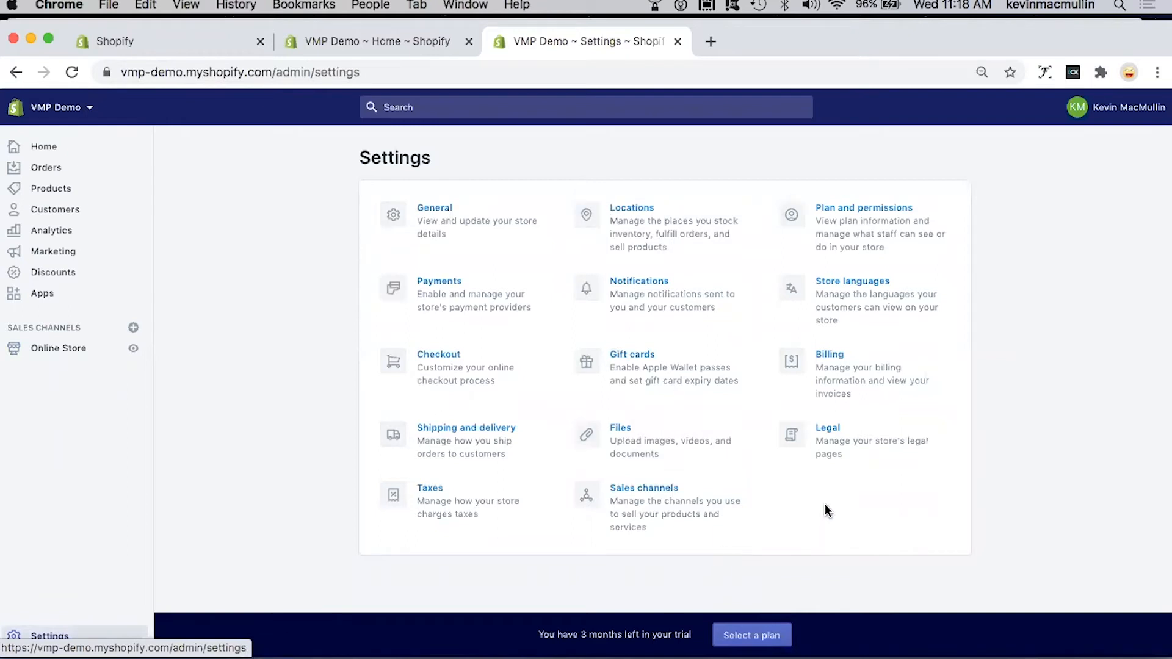
left_click(833, 432)
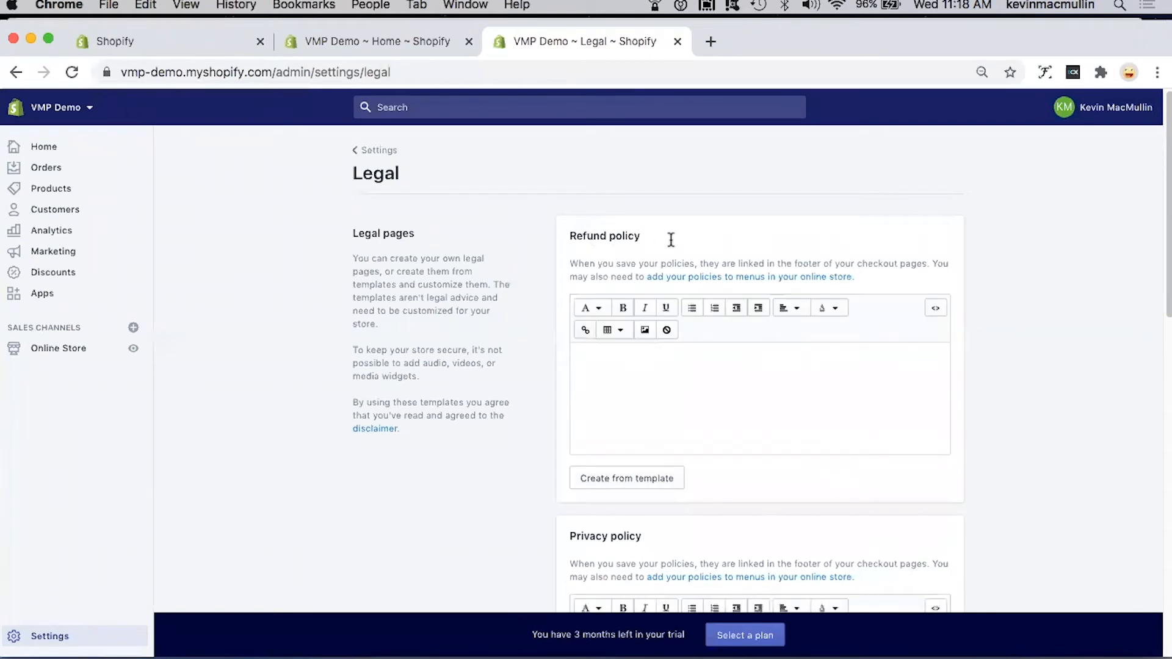
scroll(686, 318, "down", 3)
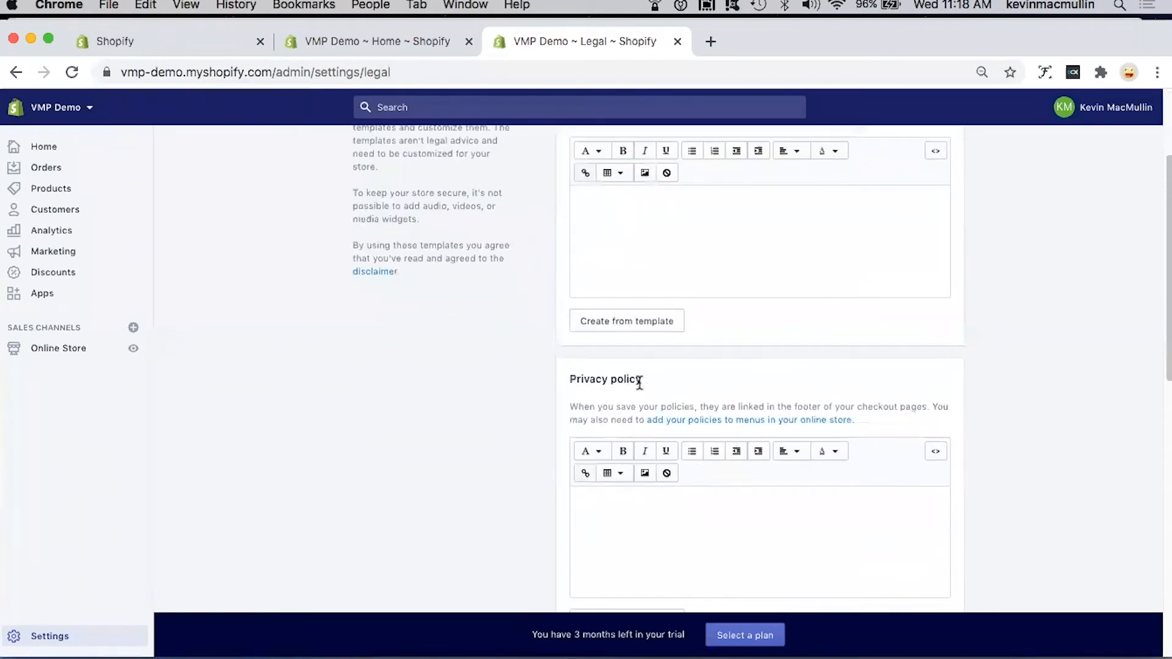
scroll(639, 383, "down", 6)
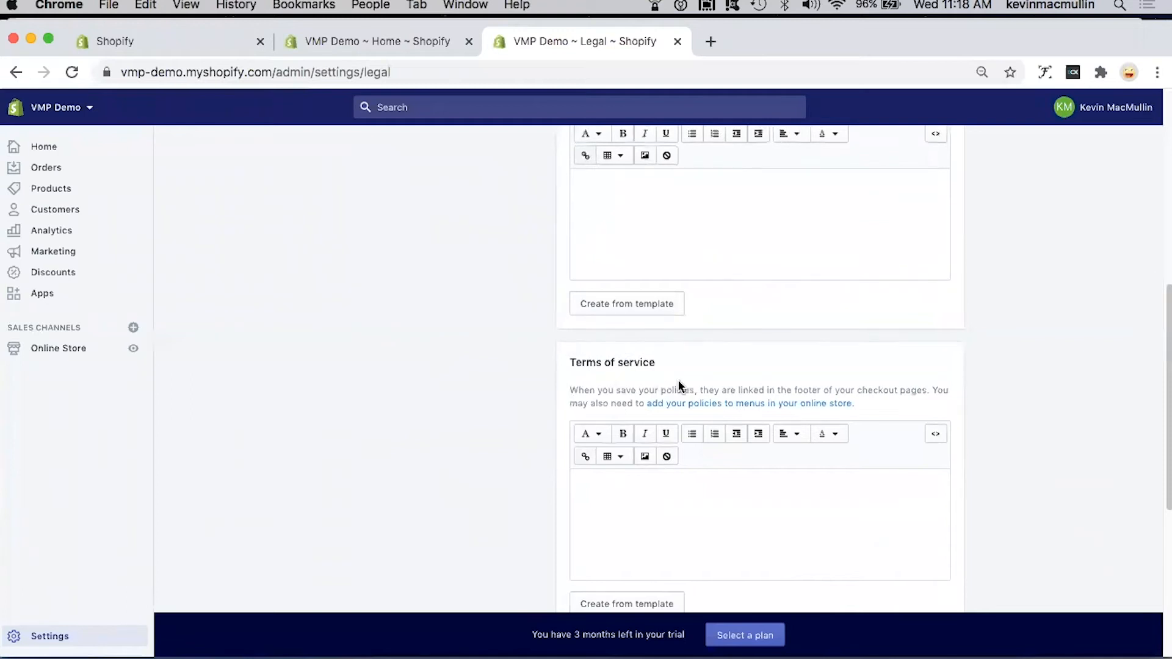
scroll(679, 384, "down", 6)
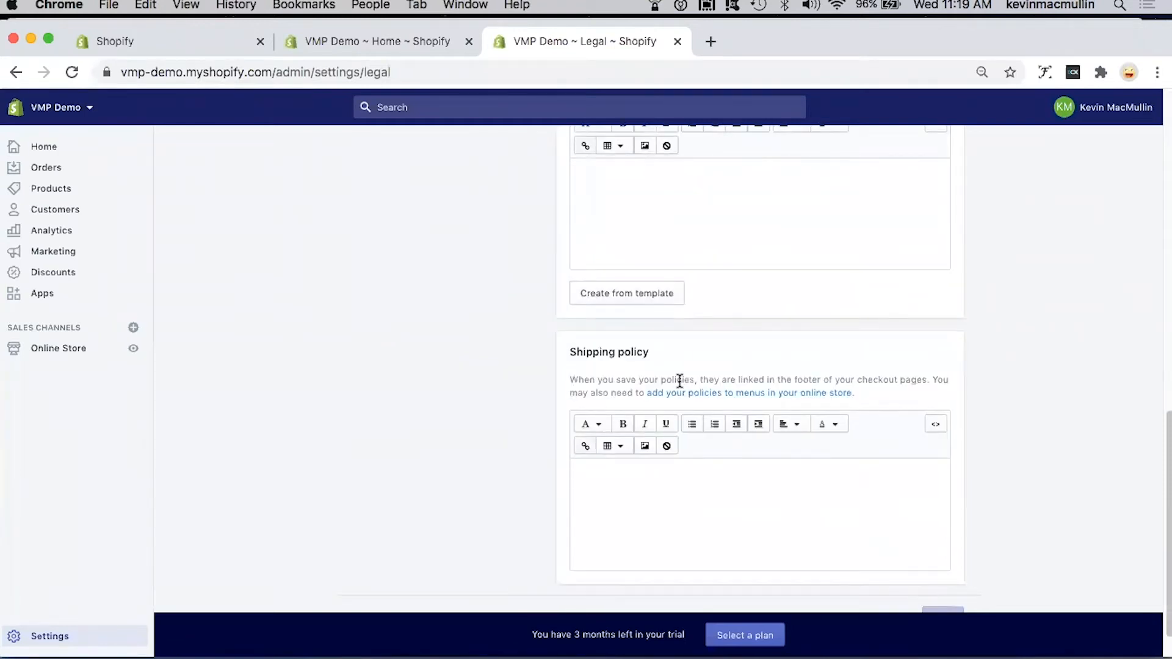
scroll(679, 381, "up", 15)
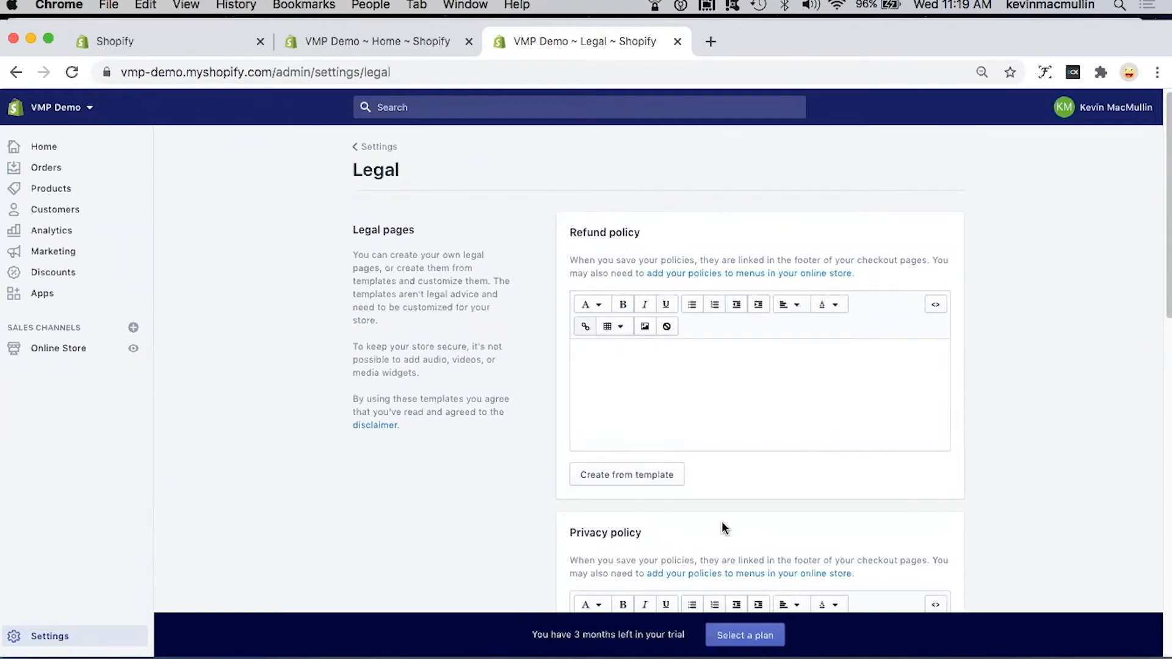
Step: Create the refund policy from the template, read through its text, and save the legal pages
left_click(632, 479)
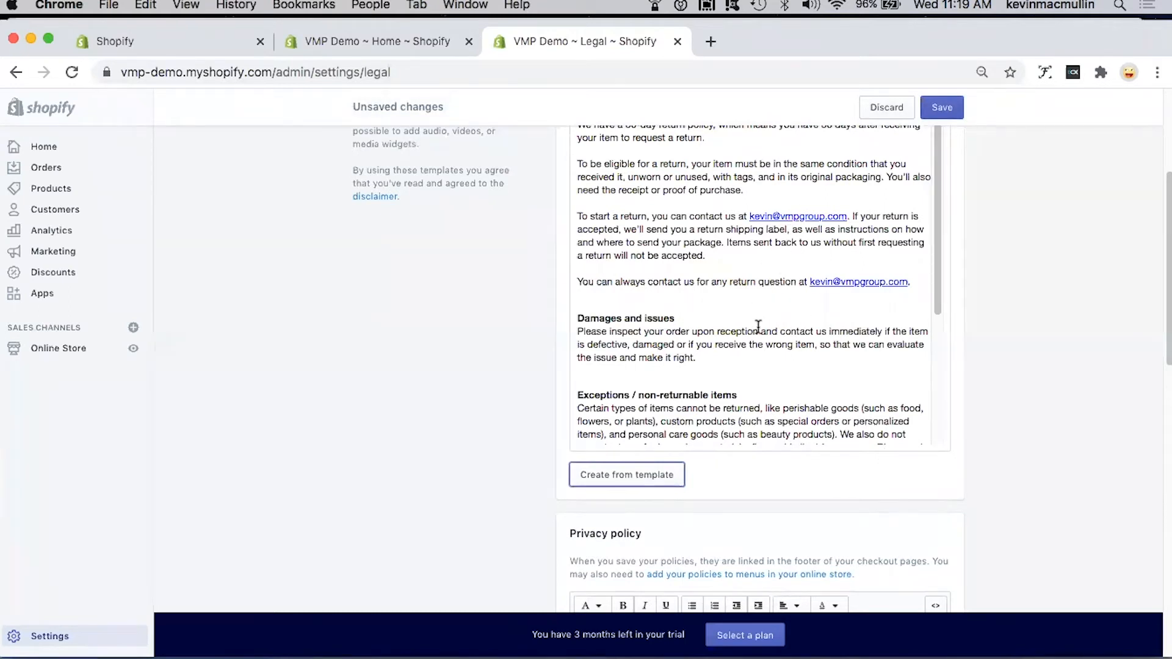
scroll(735, 335, "up", 2)
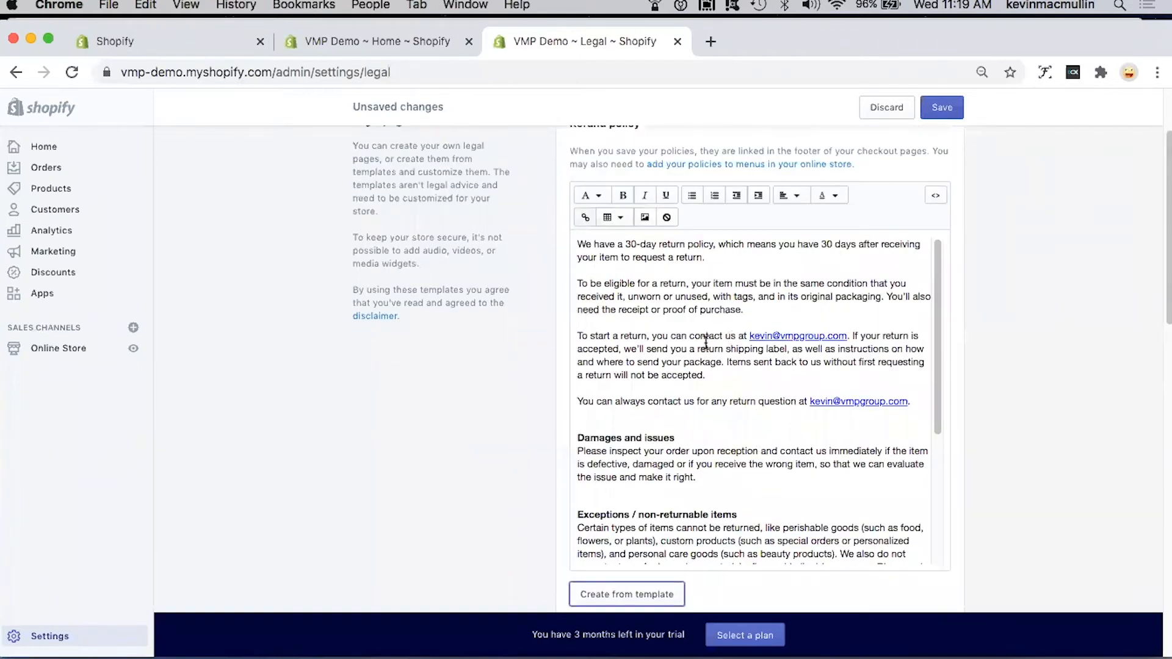
scroll(706, 343, "up", 1)
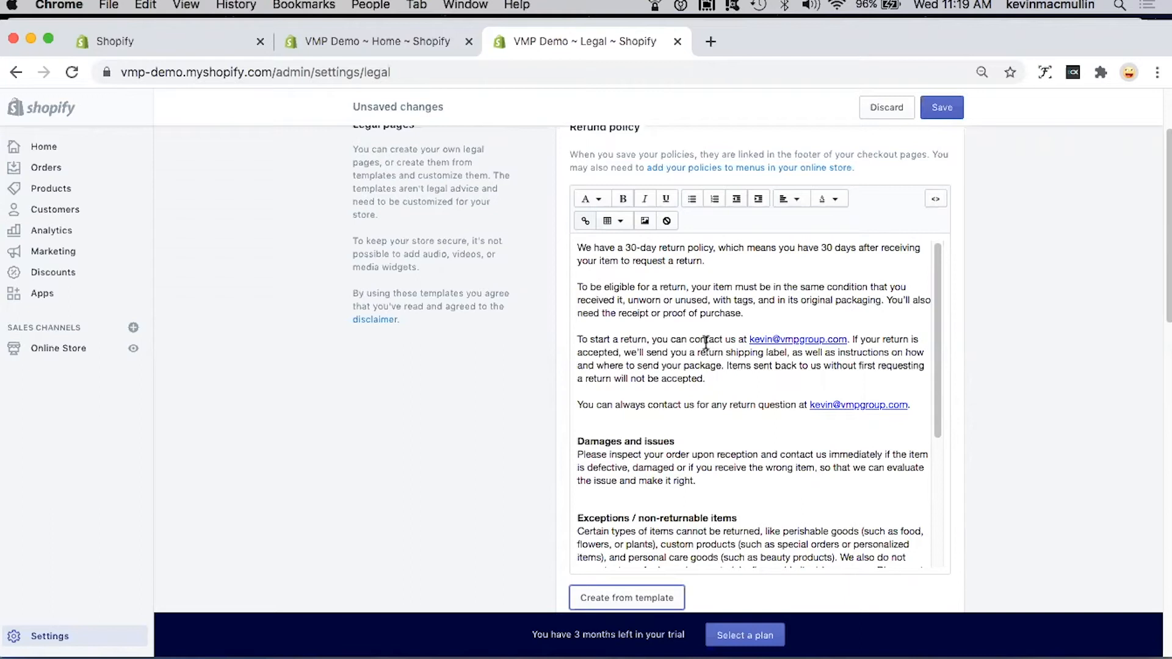
scroll(706, 343, "up", 1)
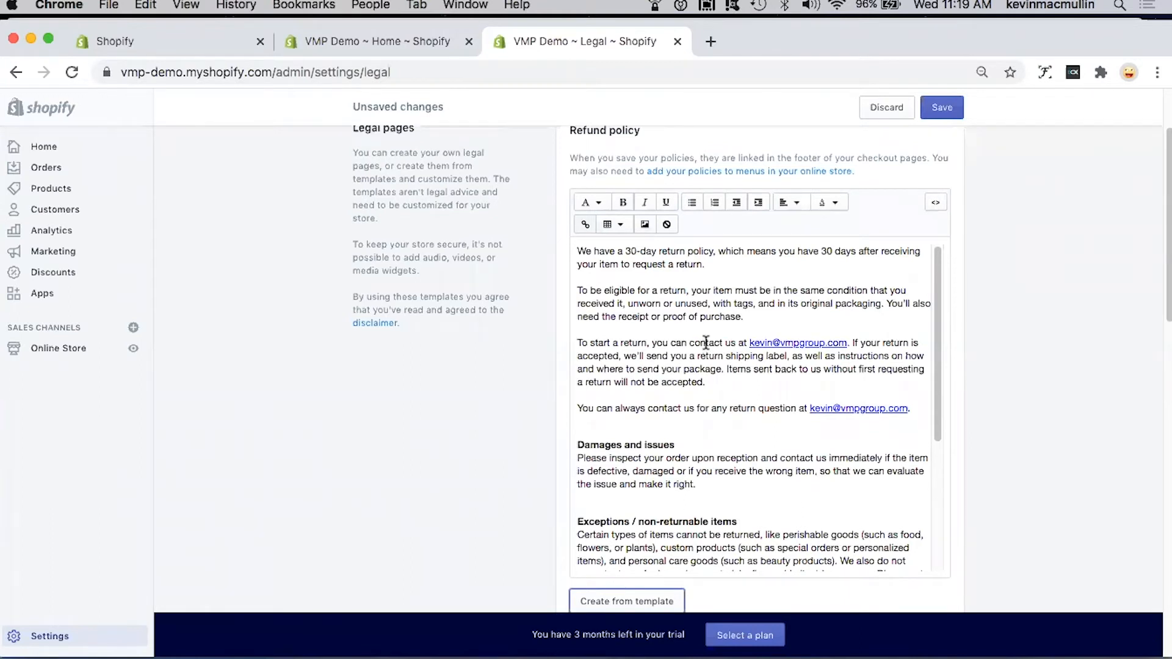
scroll(706, 343, "up", 2)
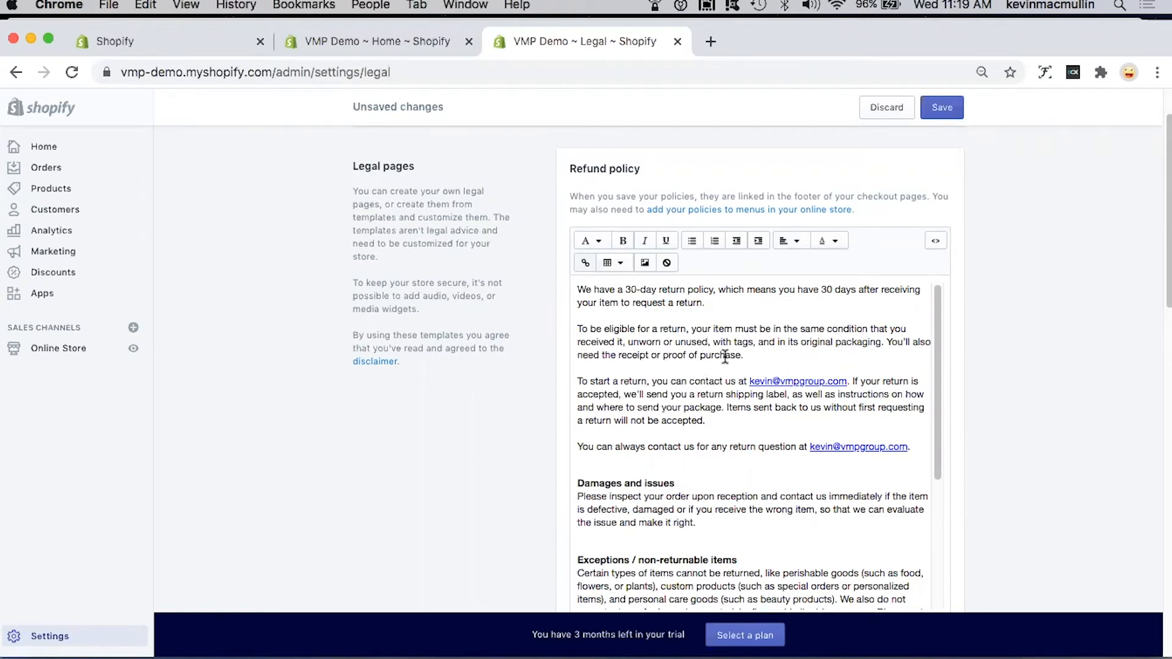
scroll(793, 348, "down", 4)
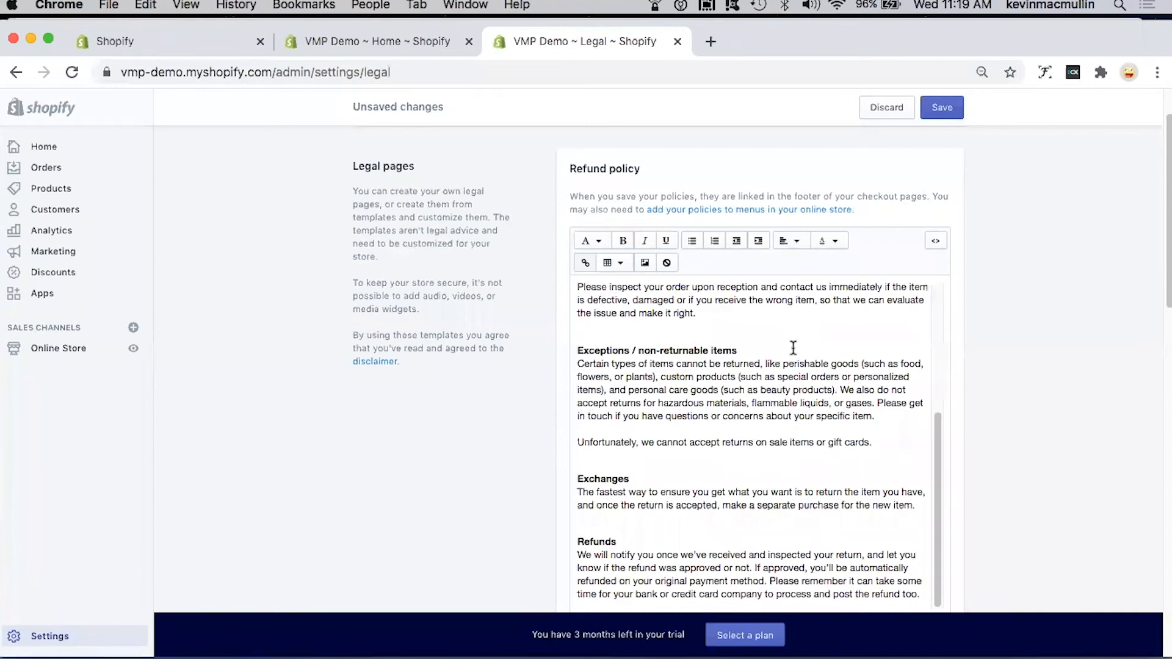
scroll(570, 421, "down", 8)
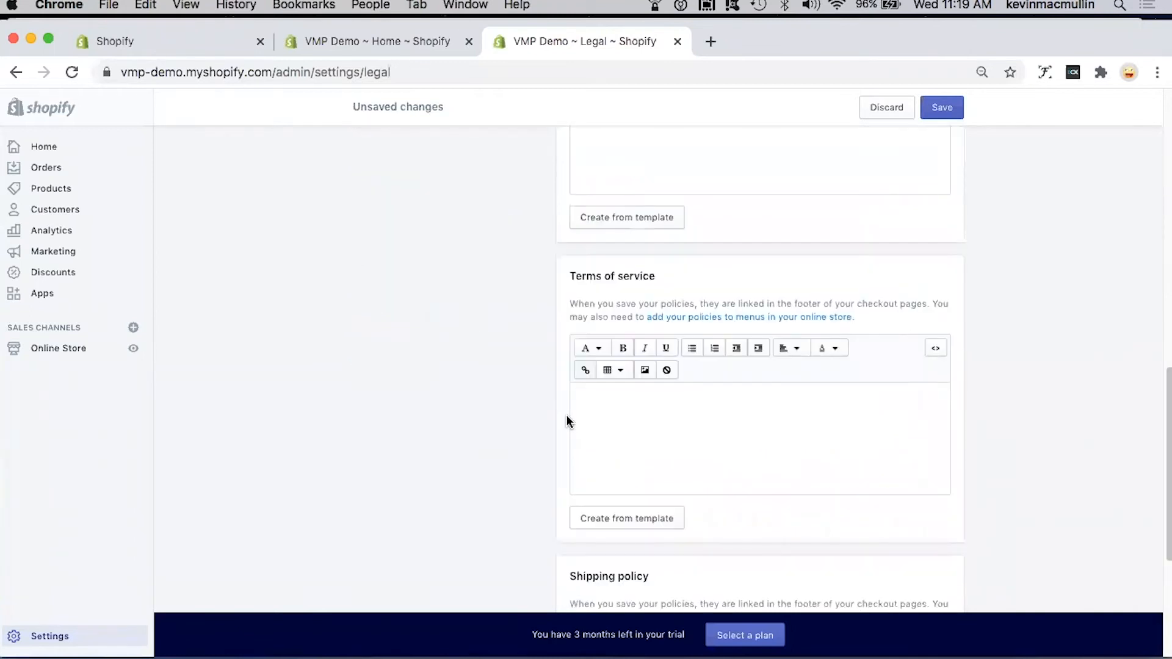
scroll(534, 414, "up", 10)
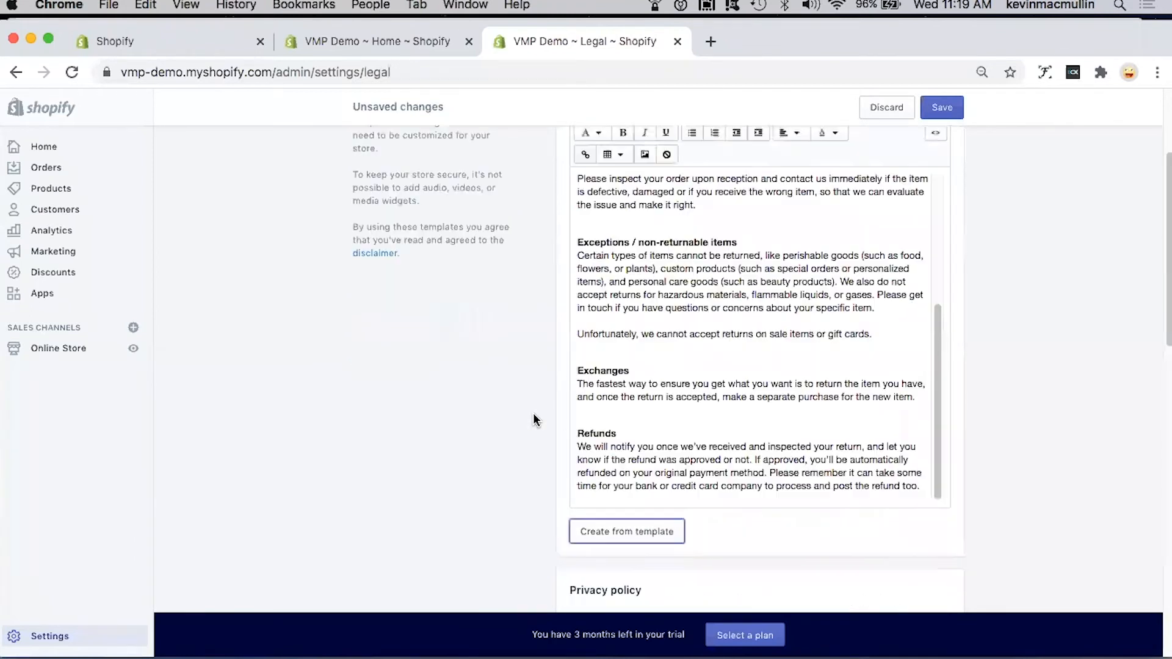
scroll(533, 412, "up", 3)
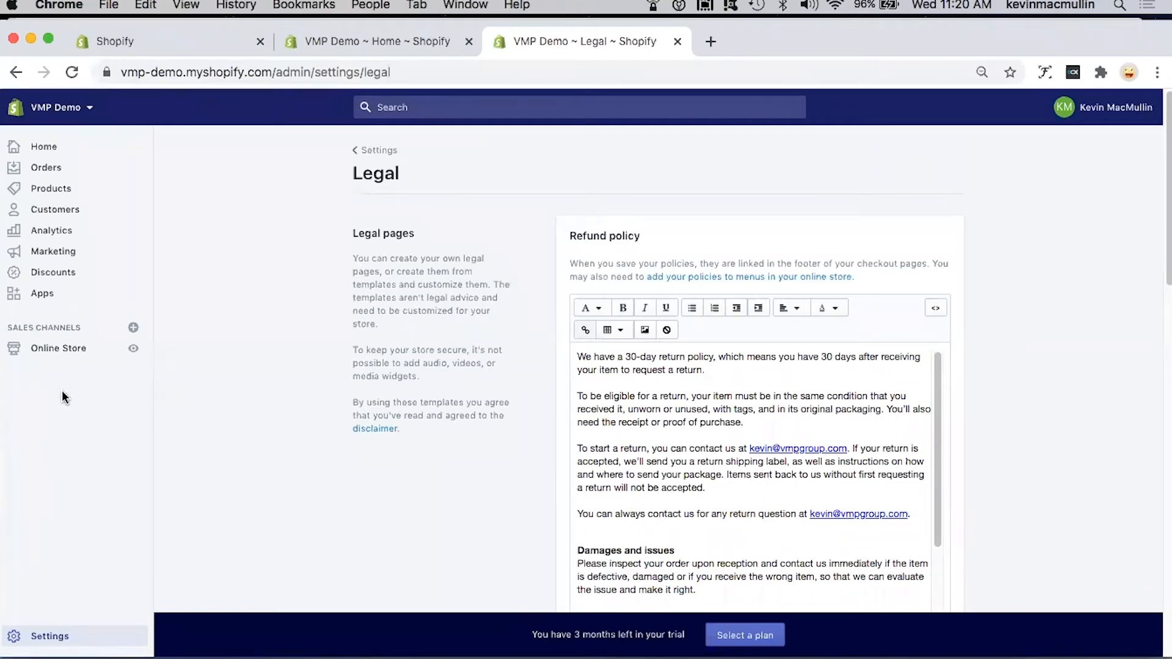
Step: Open the main menu for editing in the online store's navigation section
left_click(52, 350)
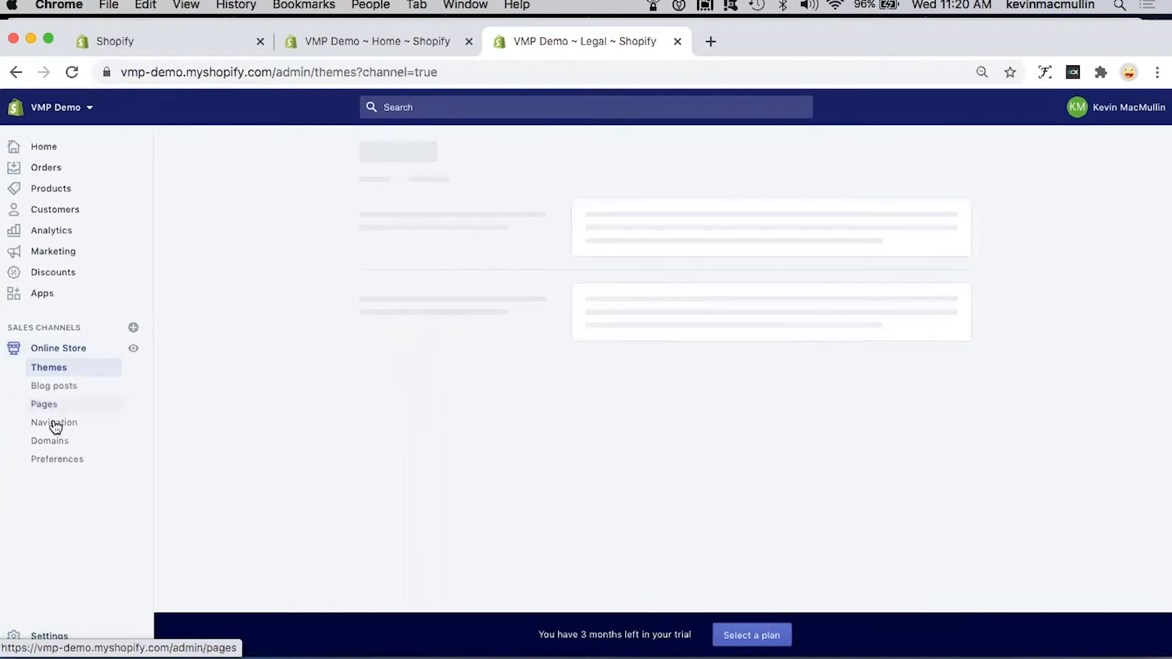
left_click(55, 423)
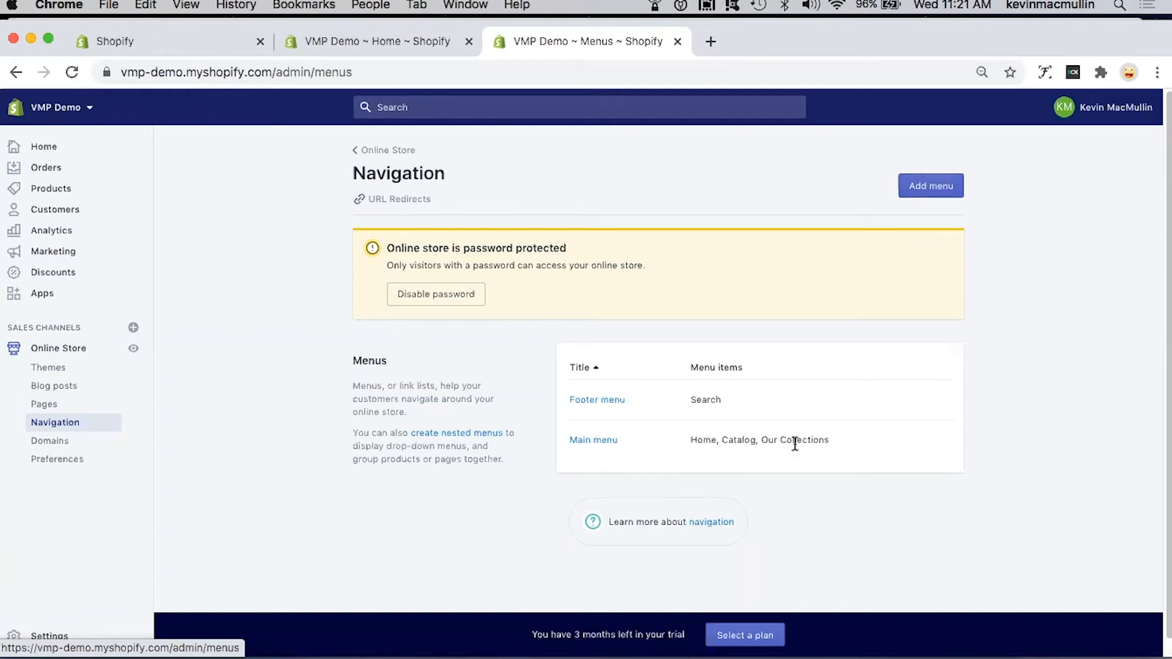
left_click(598, 441)
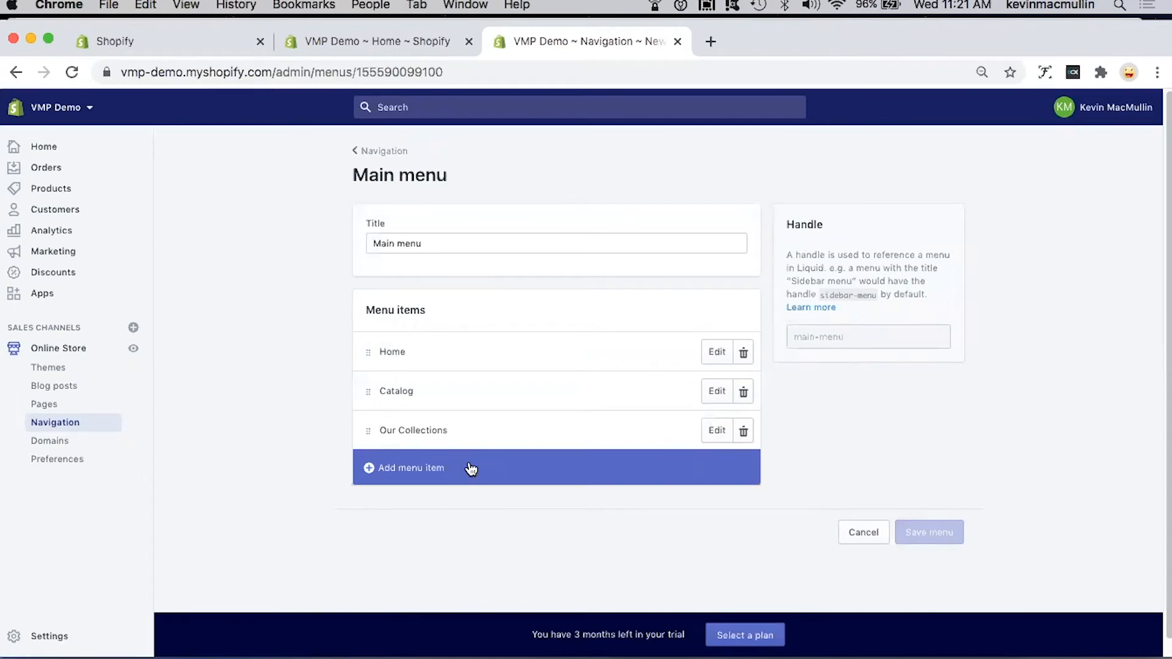
Step: Add an "About Us" item to the main menu and link it to the About Us page
left_click(407, 471)
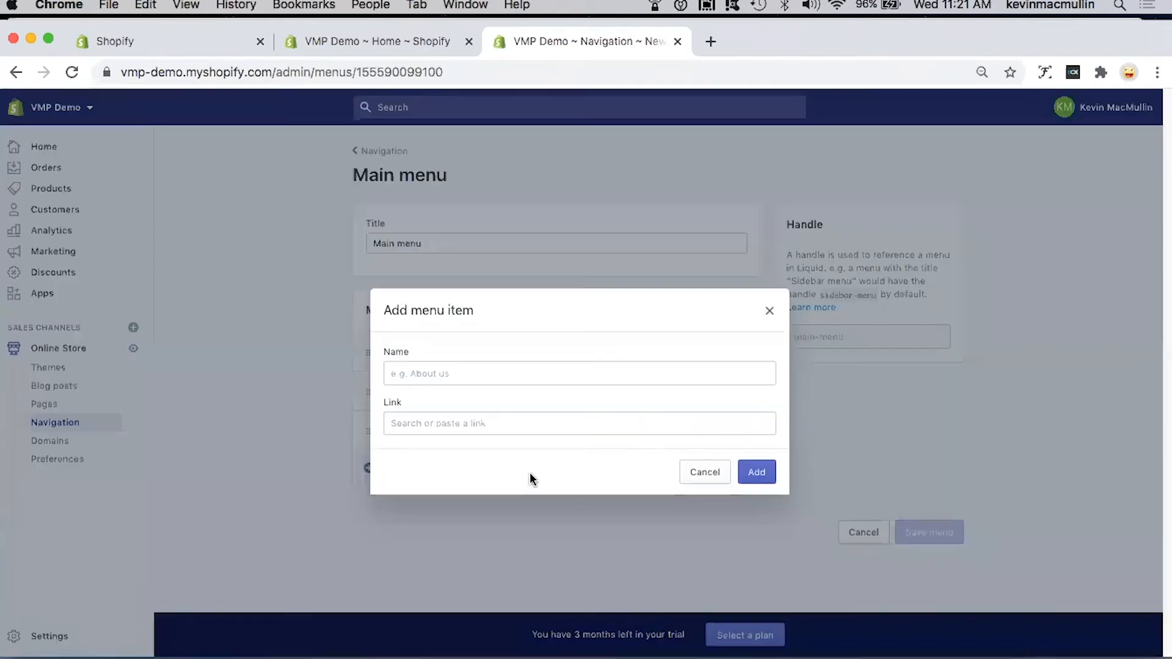
left_click(457, 373)
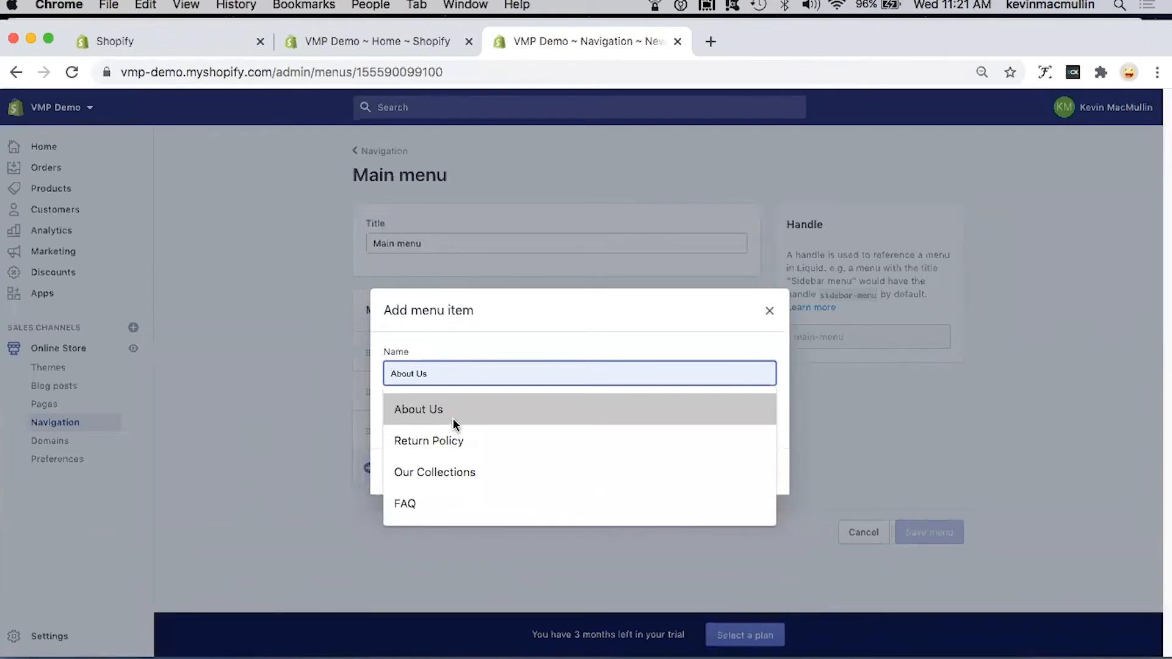
left_click(453, 413)
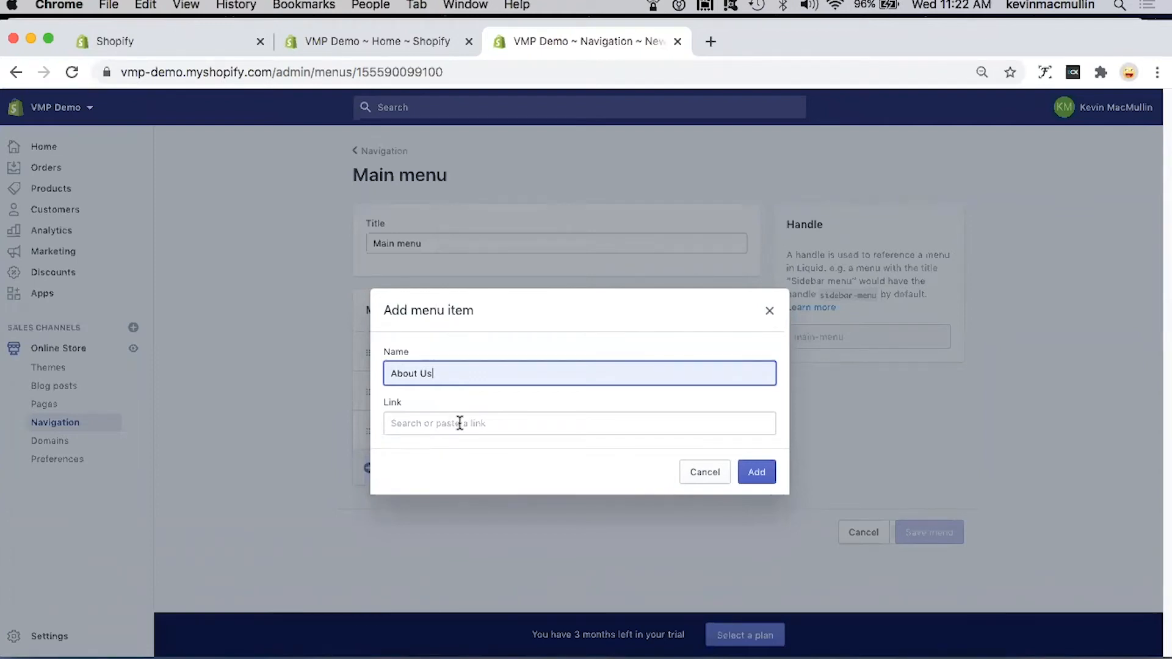
left_click(461, 426)
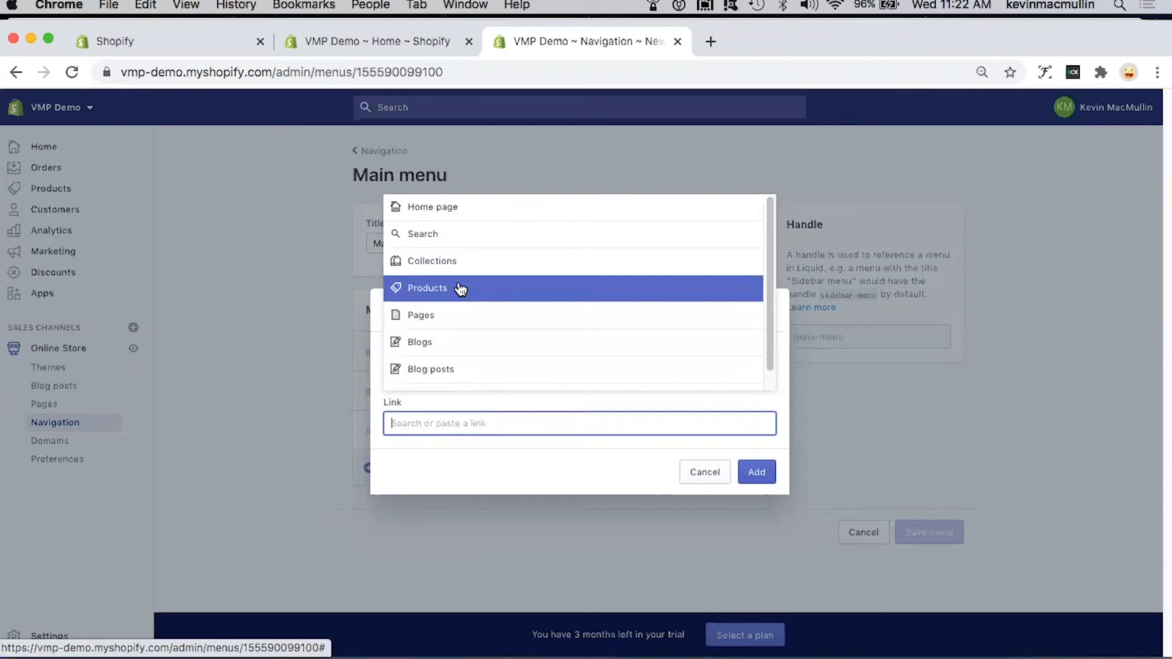
left_click(433, 318)
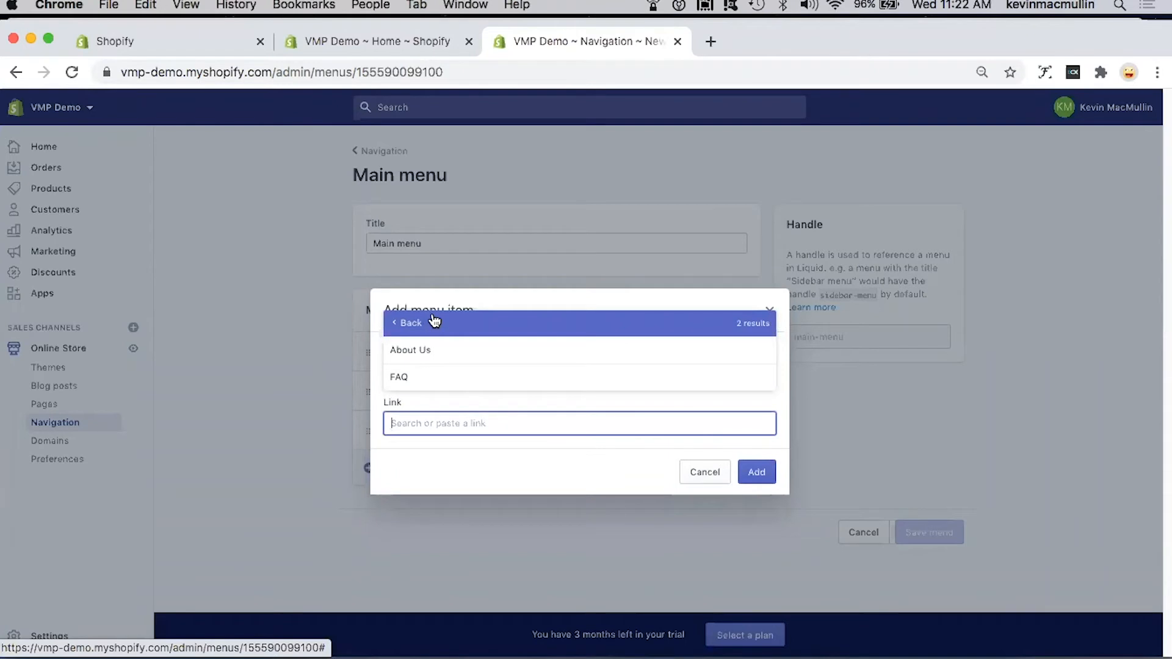
left_click(429, 352)
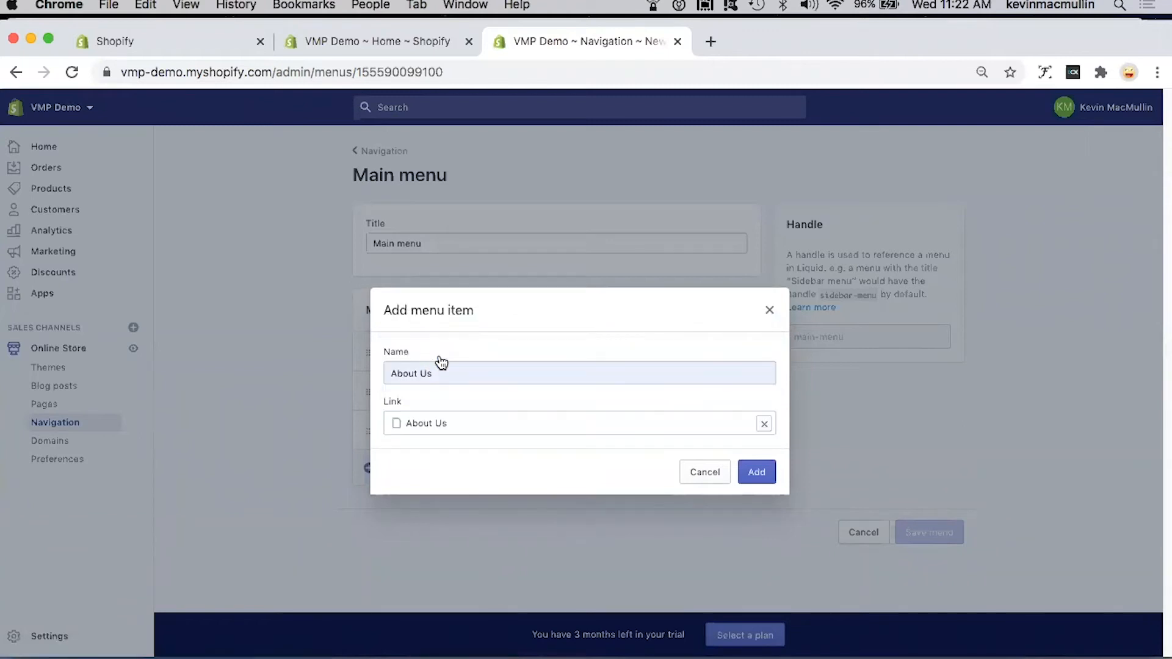
left_click(757, 476)
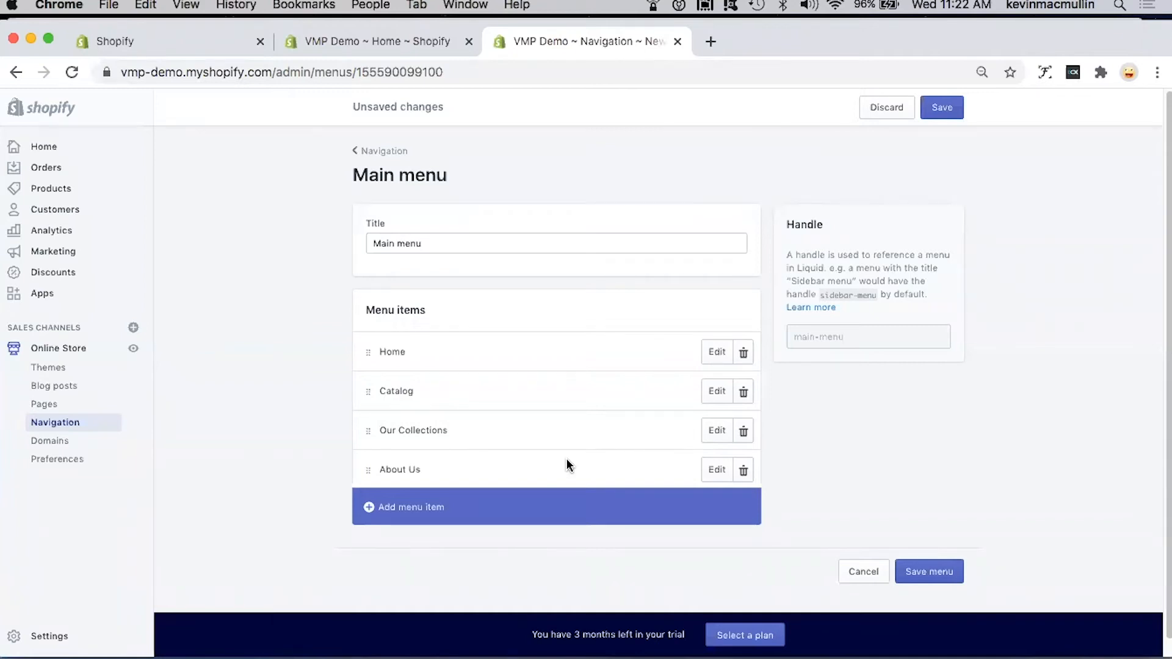
Step: Add an "FAQ" item to the main menu and link it to the FAQ page
left_click(407, 508)
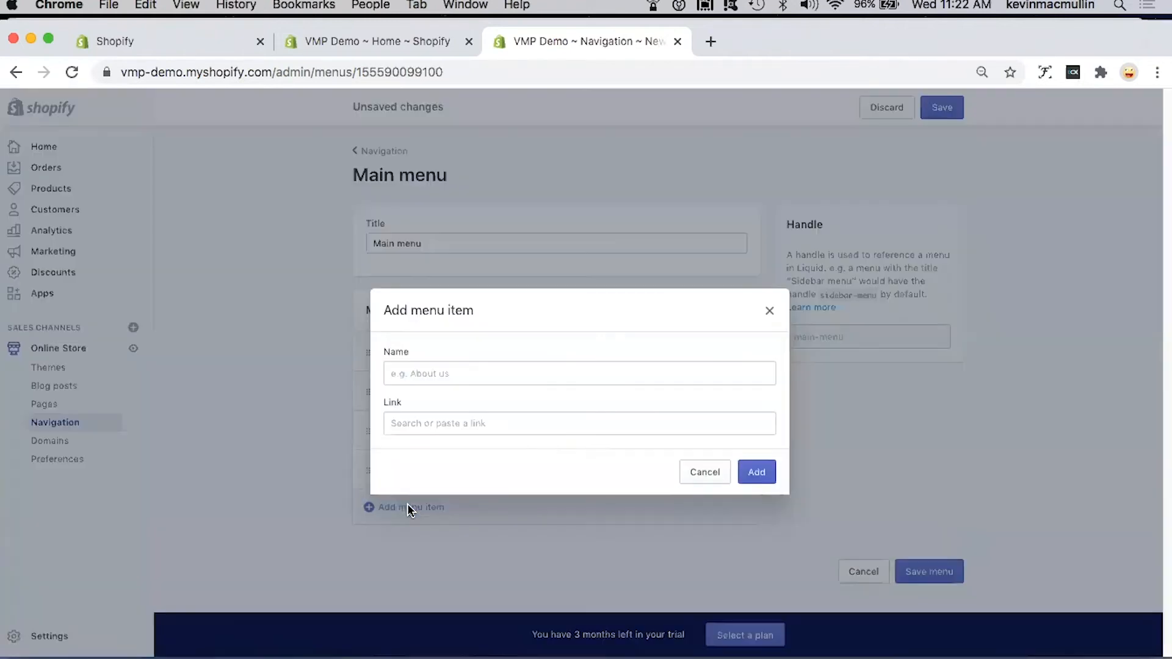
left_click(437, 375)
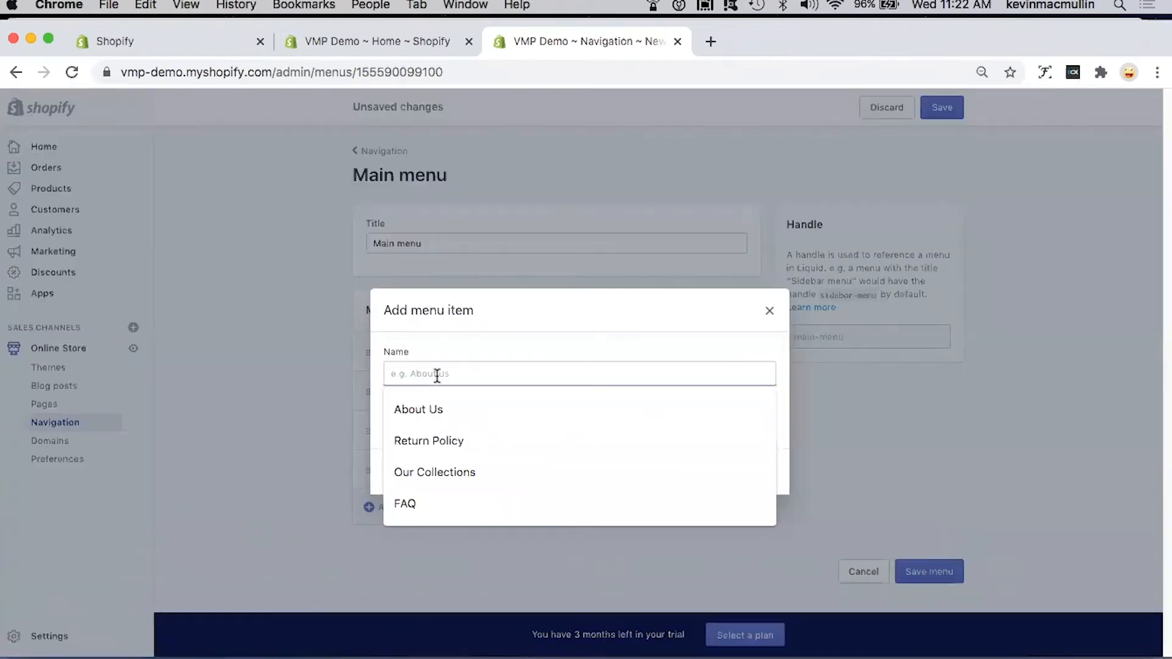
left_click(419, 496)
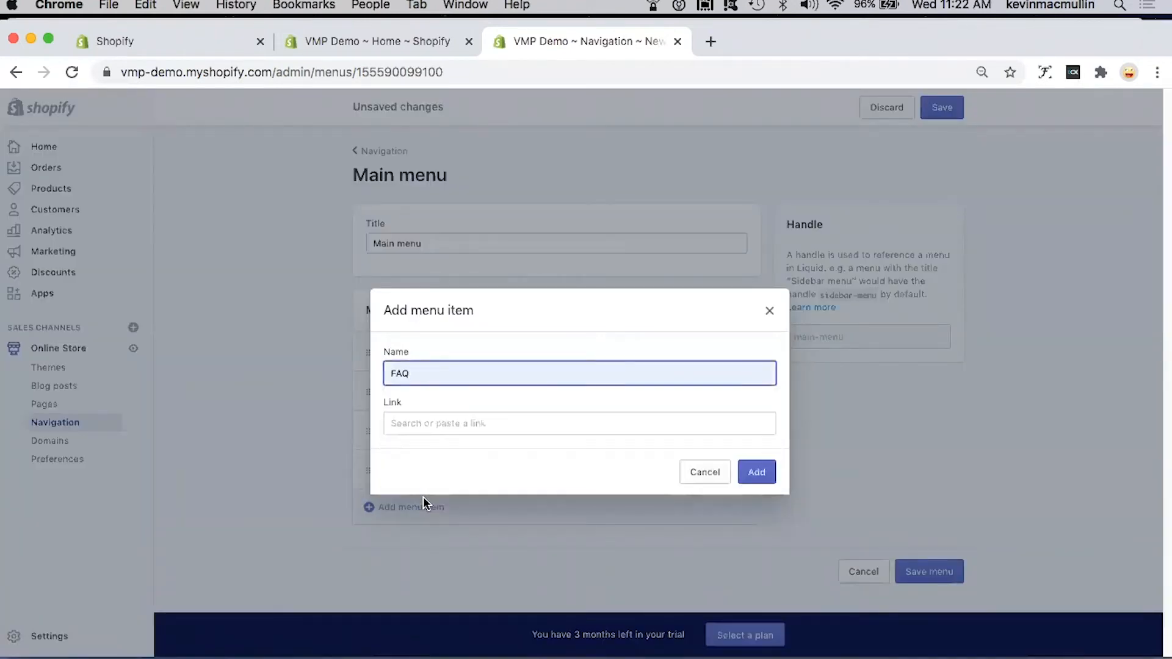
left_click(420, 421)
left_click(435, 315)
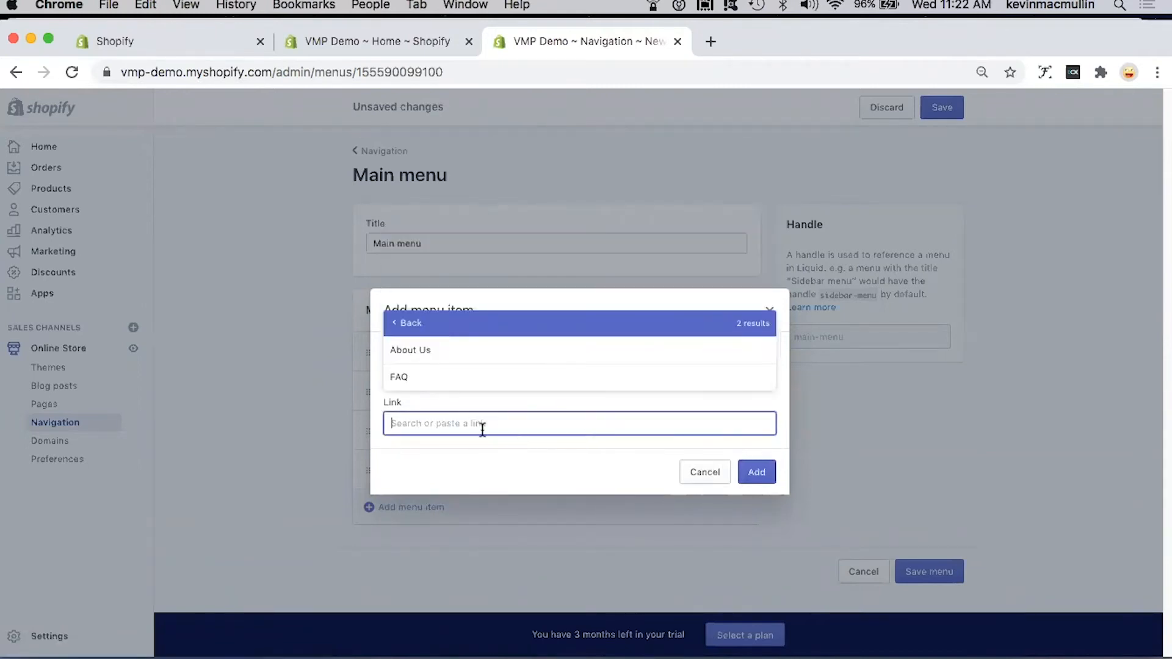
left_click(414, 377)
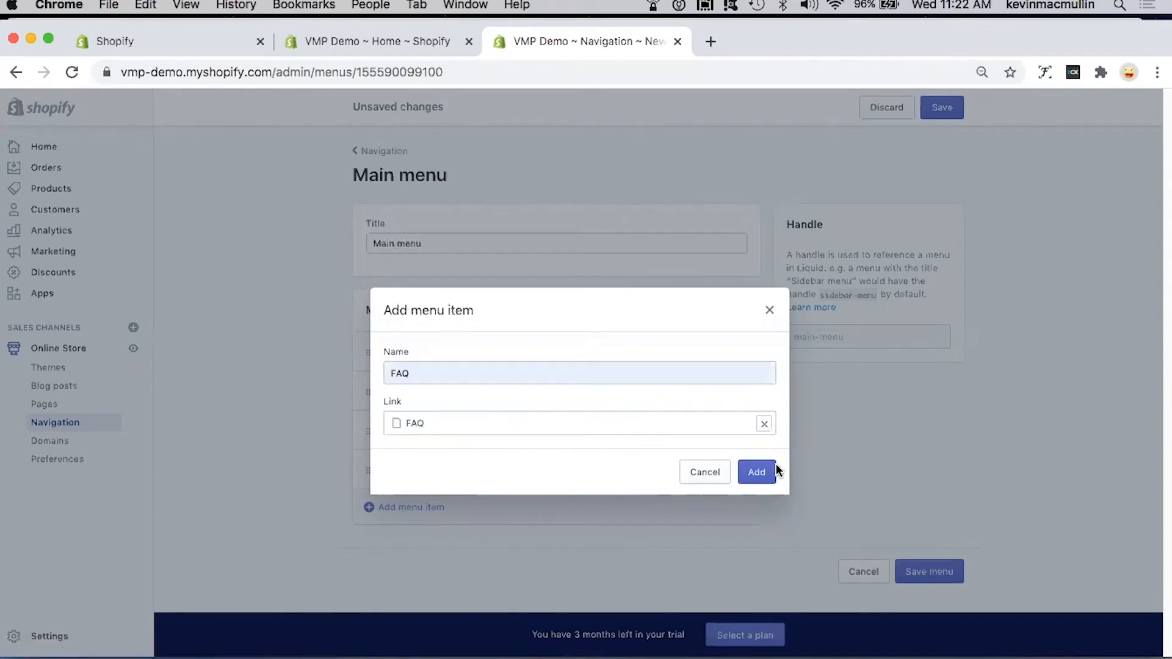
left_click(757, 471)
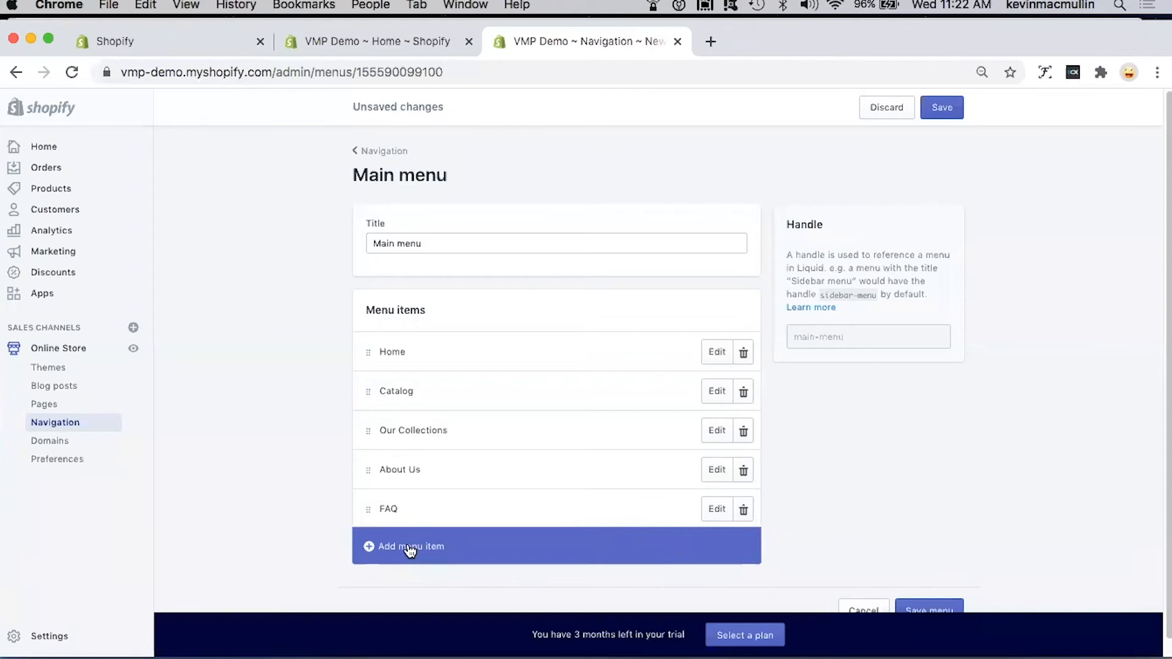
Step: Add a "Return Policy" item to the main menu and link it to the store's Refund Policy
left_click(409, 549)
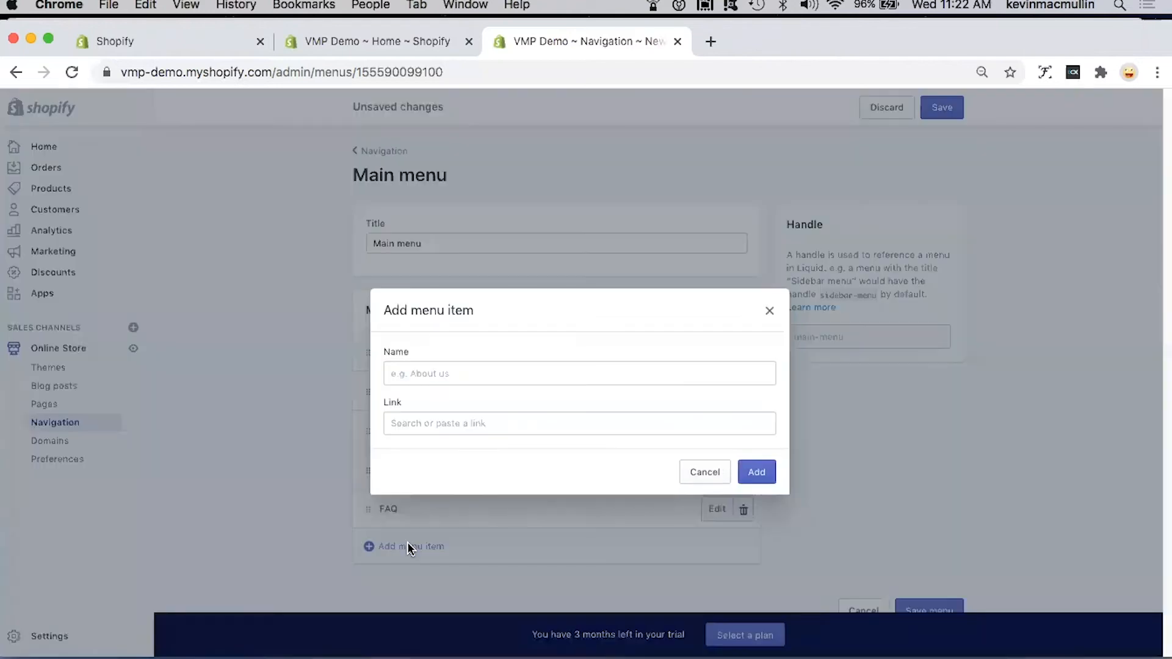
left_click(461, 374)
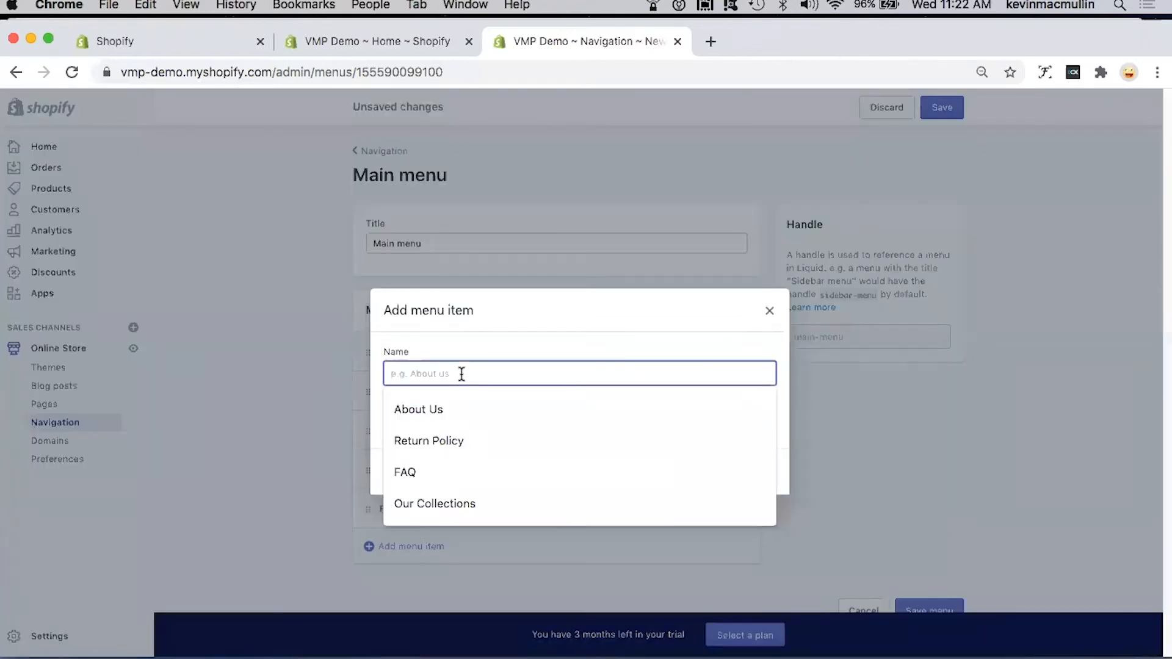
left_click(449, 440)
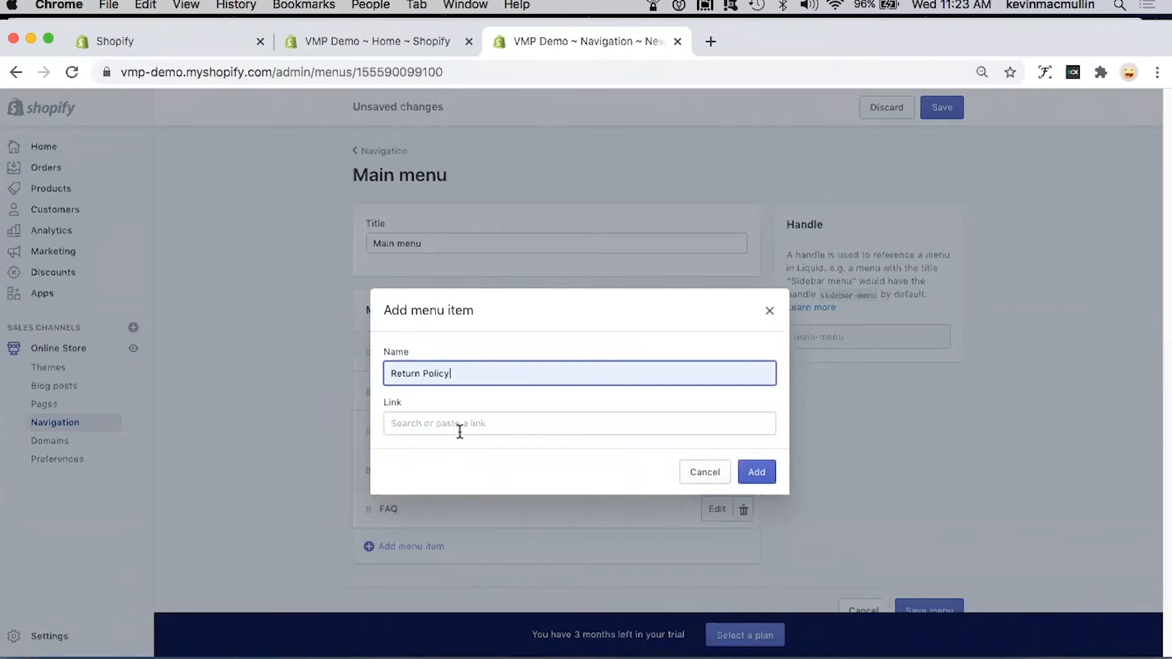
left_click(457, 424)
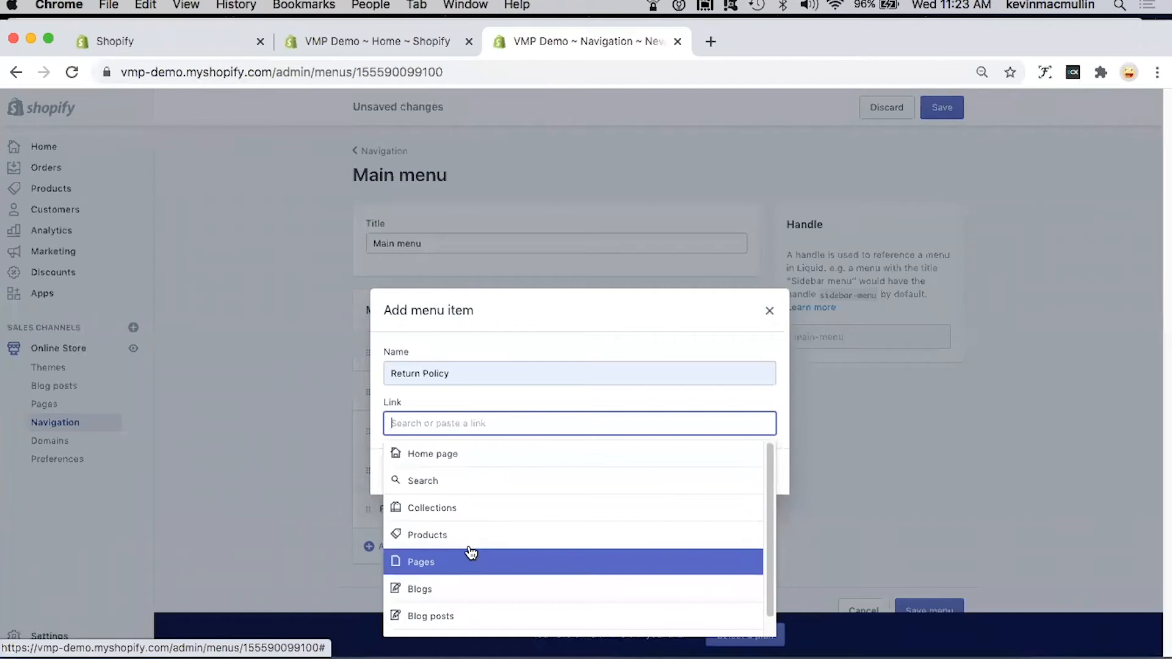
scroll(471, 553, "down", 1)
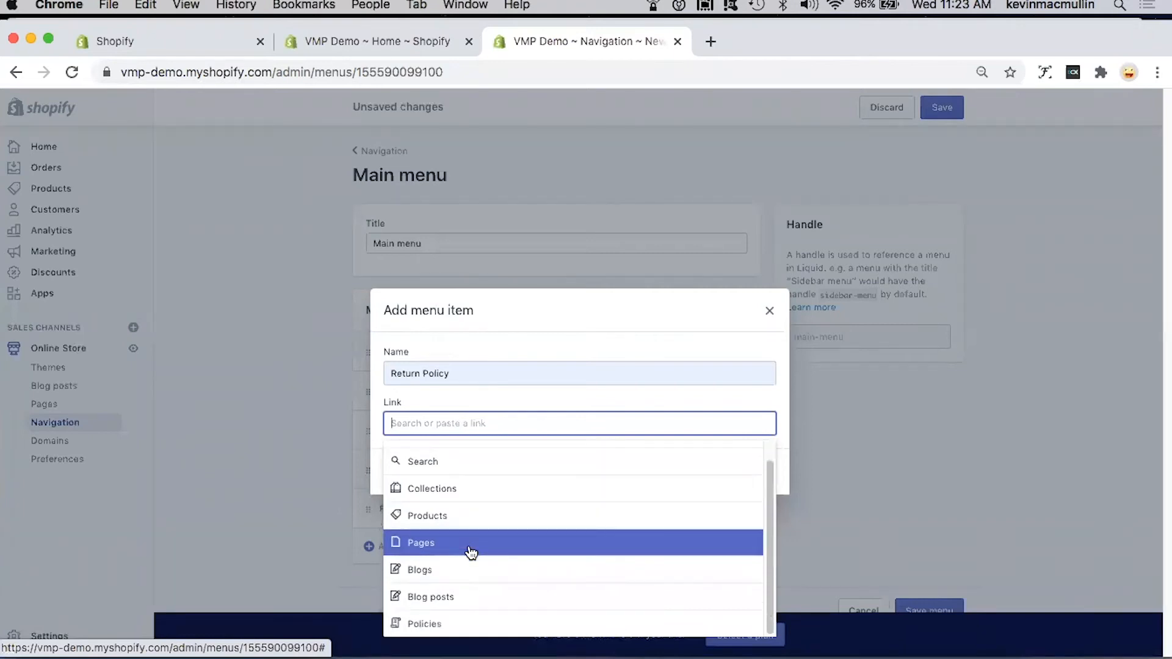
left_click(447, 634)
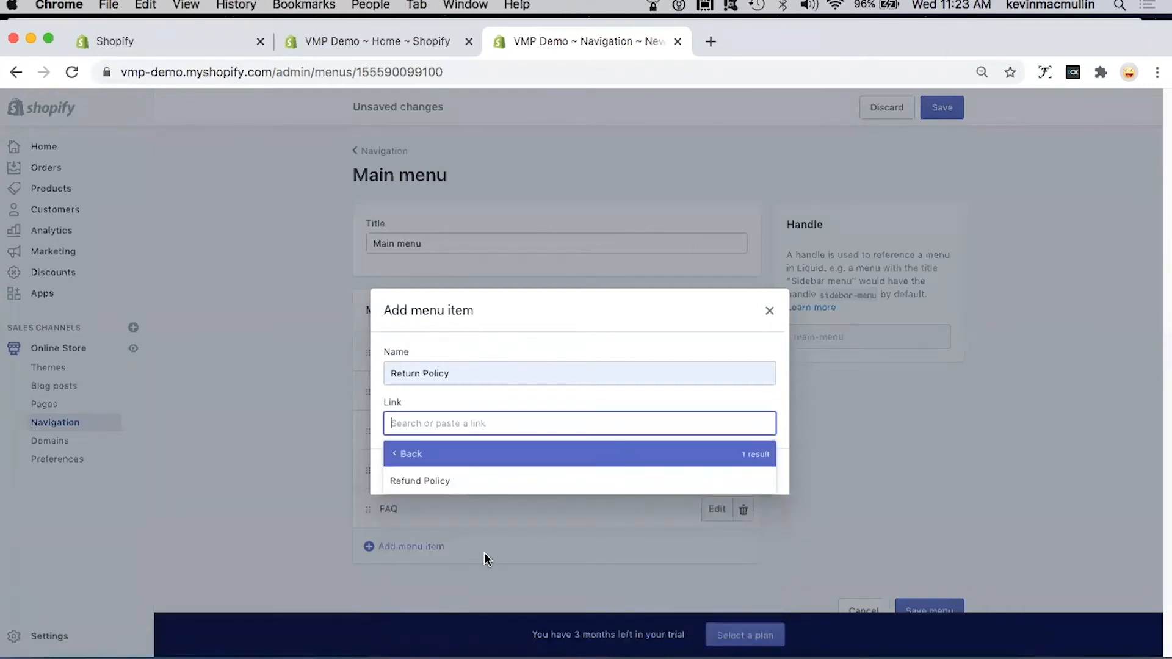
left_click(444, 481)
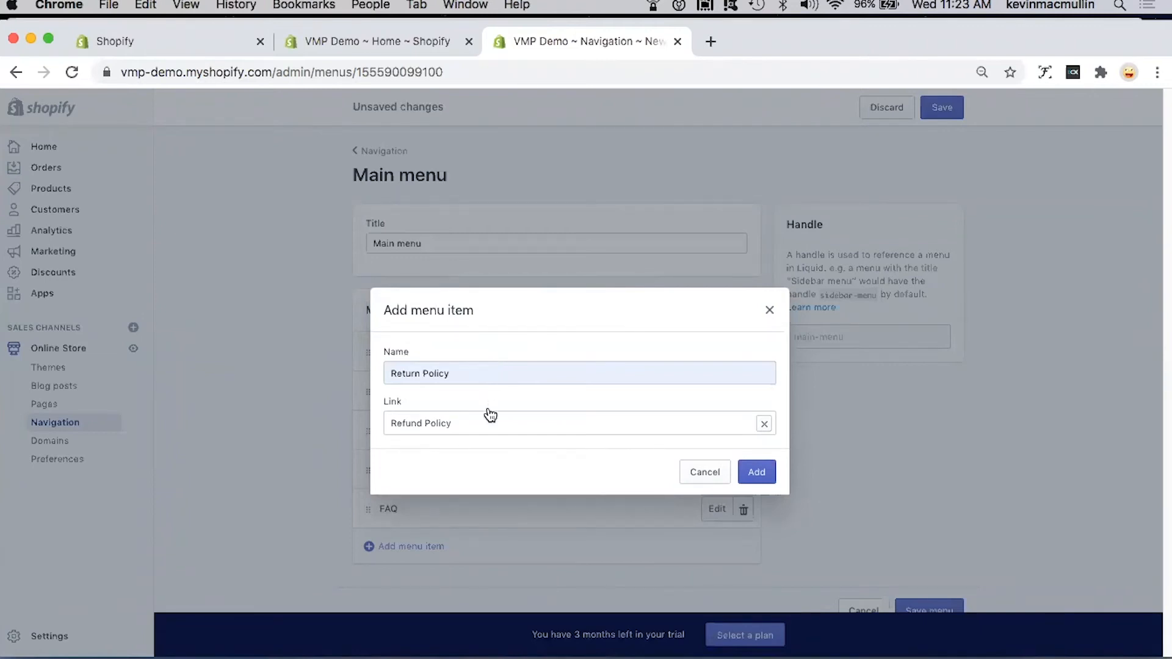
left_click(756, 472)
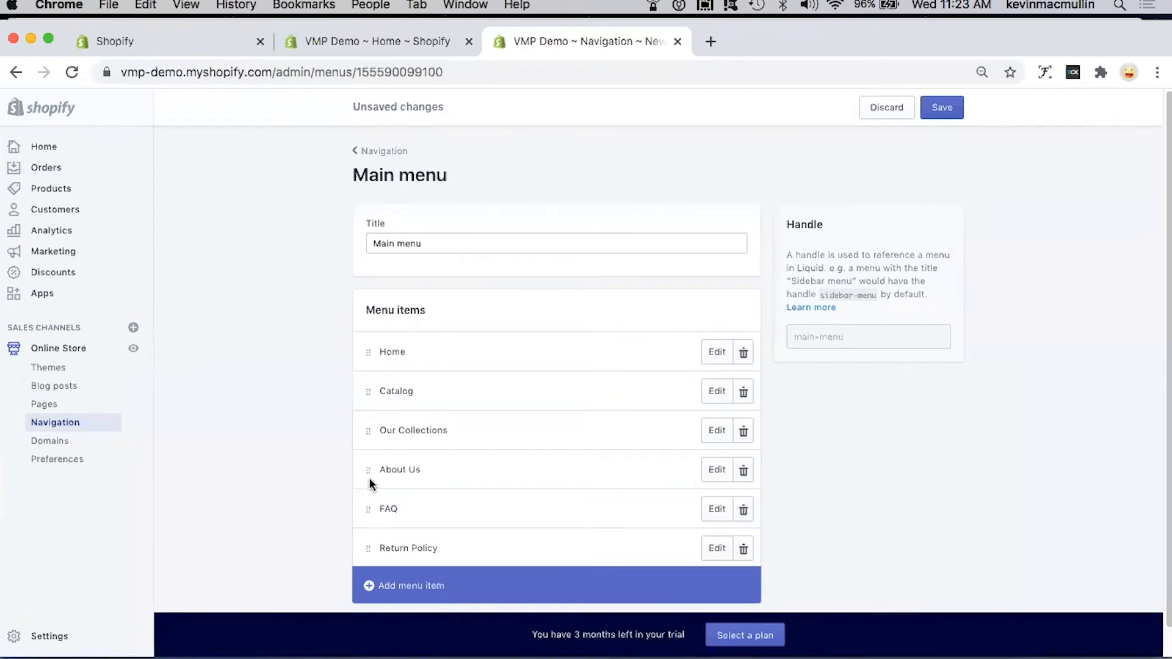
Step: Move the About Us item directly below Home in the main menu and save the menu
left_click_drag(366, 459, 366, 374)
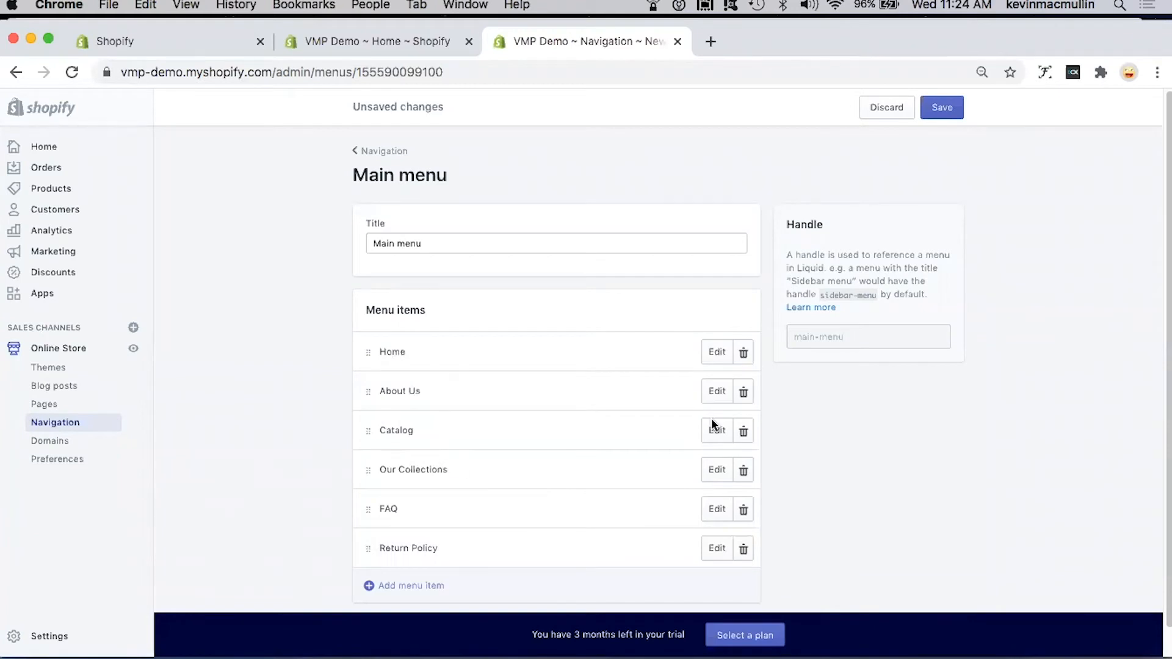
left_click(947, 111)
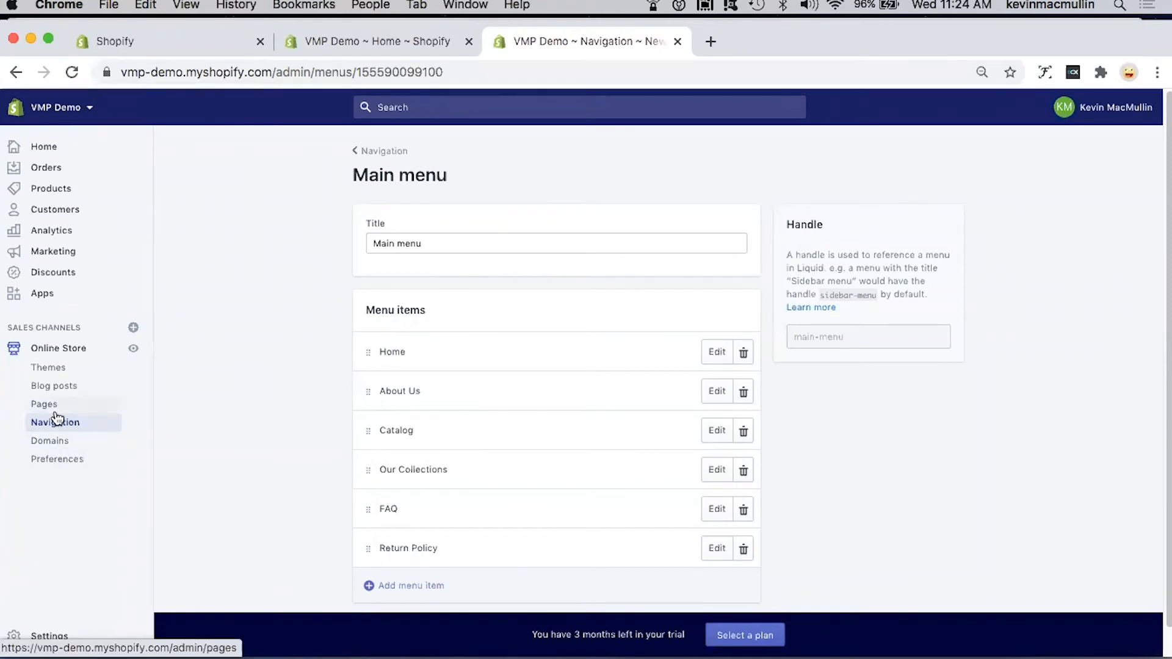
Step: View the store's domains, and look through the online store preferences, including Google Analytics, Facebook Pixel and password protection
left_click(49, 441)
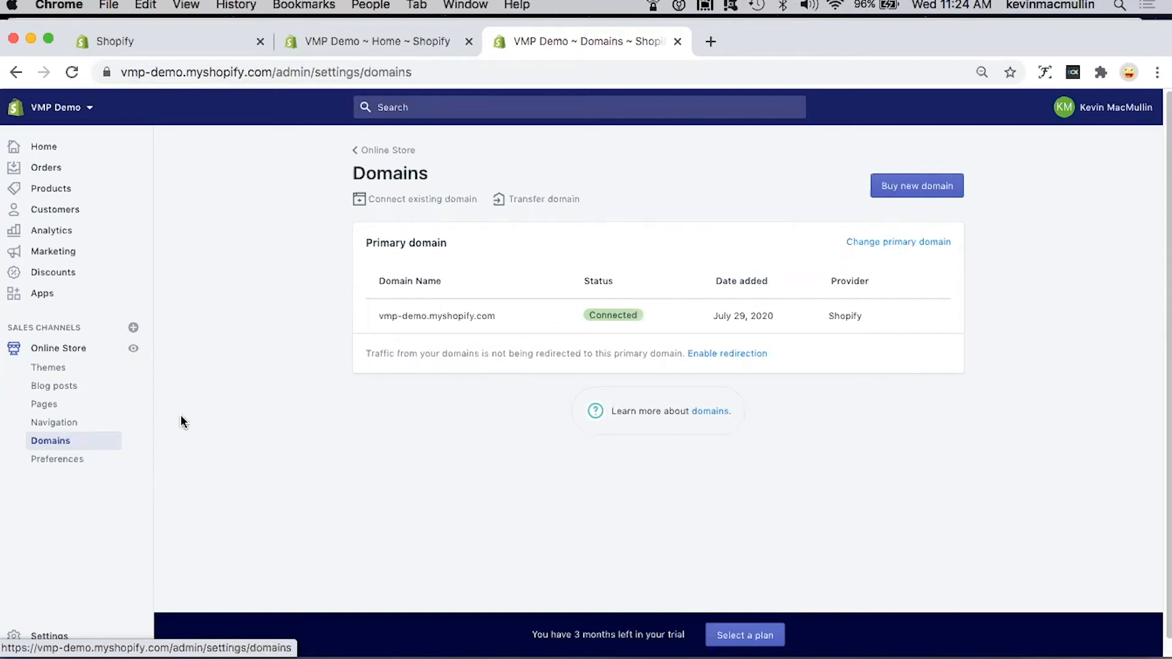
left_click(58, 461)
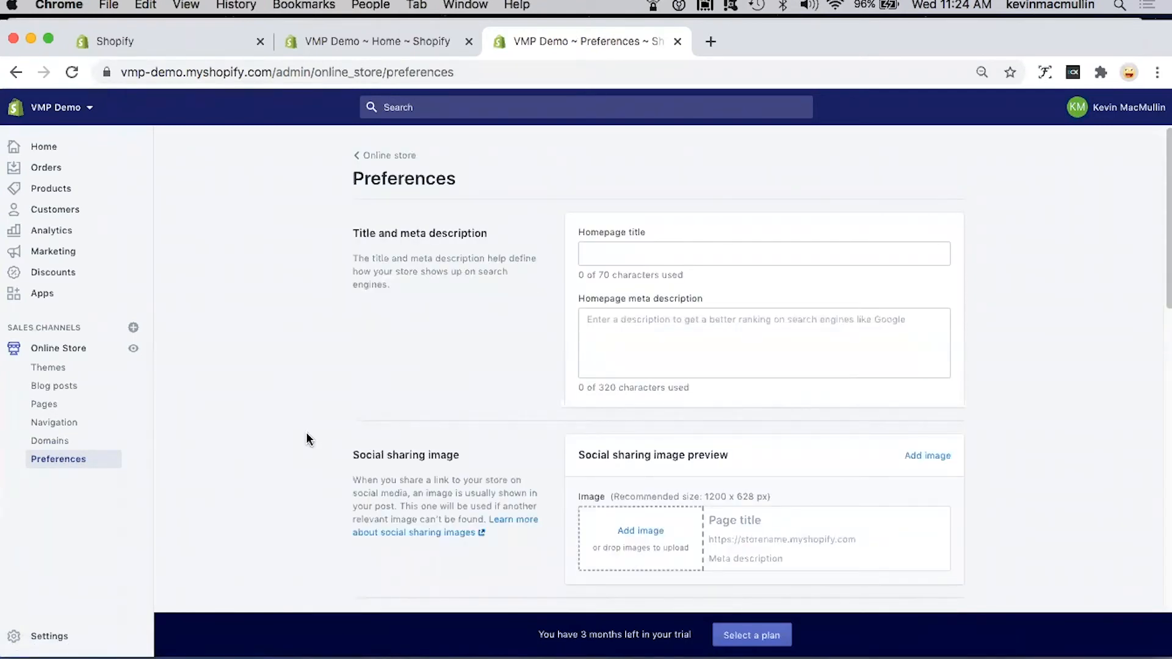
scroll(433, 409, "down", 7)
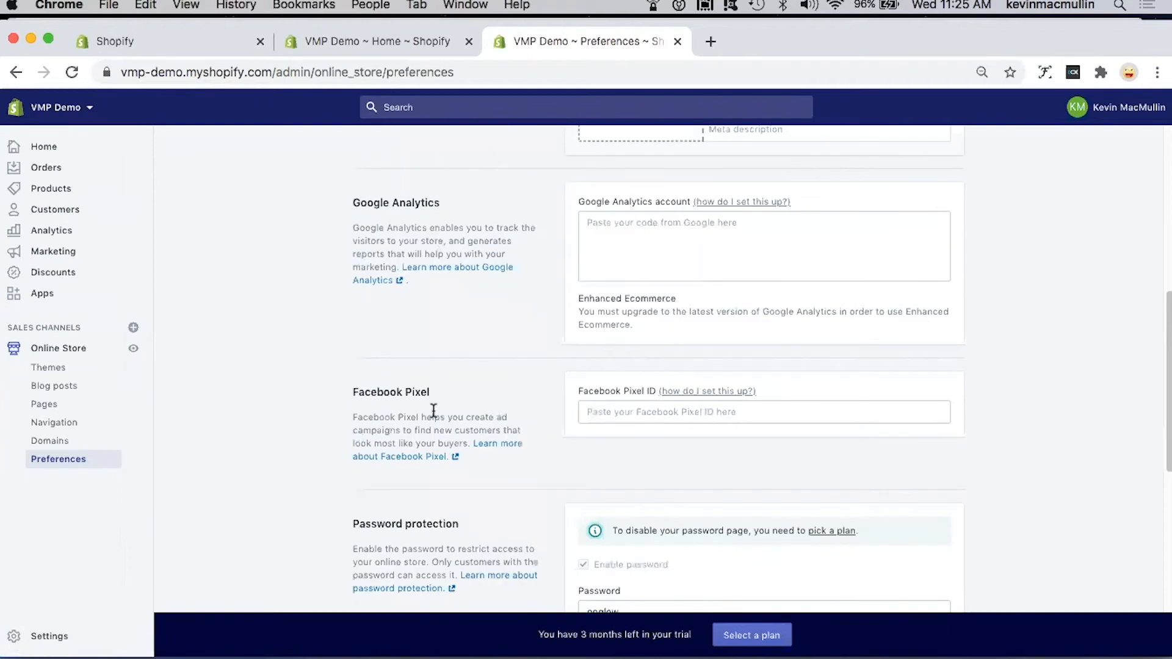
scroll(433, 410, "down", 1)
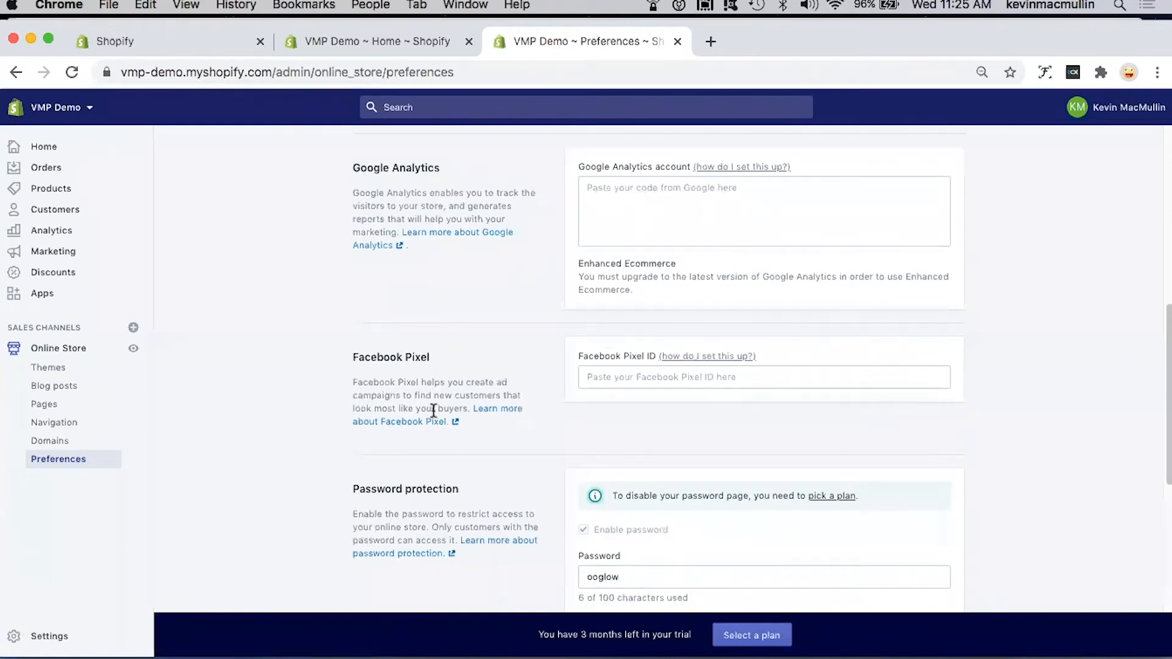
scroll(434, 409, "up", 1)
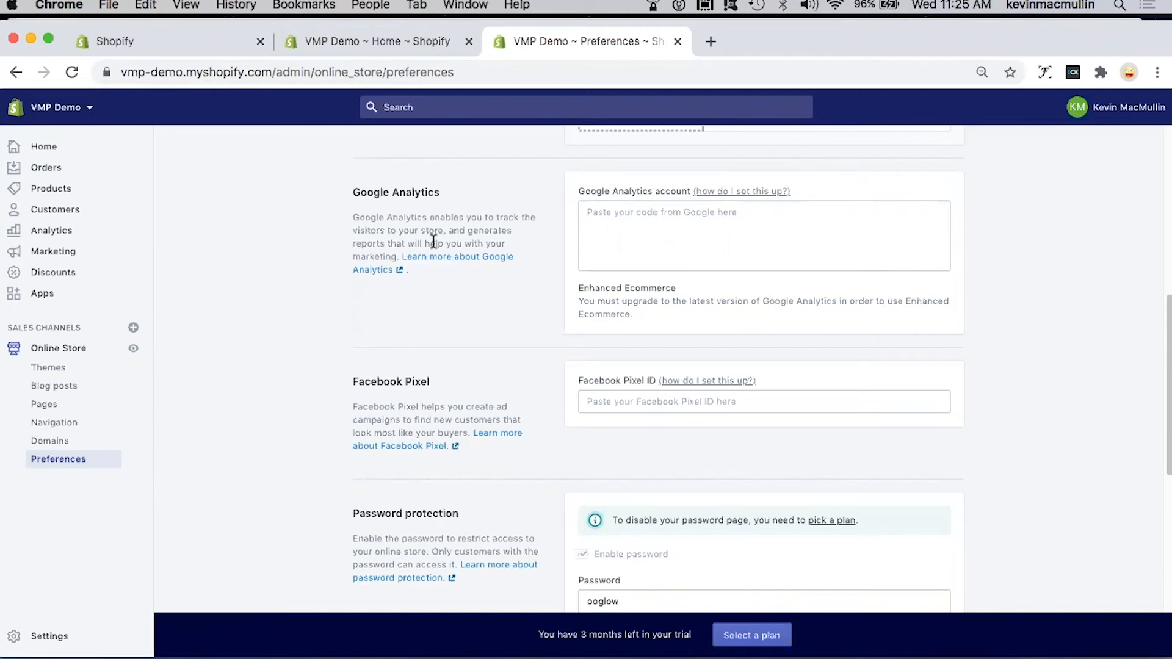
left_click(672, 215)
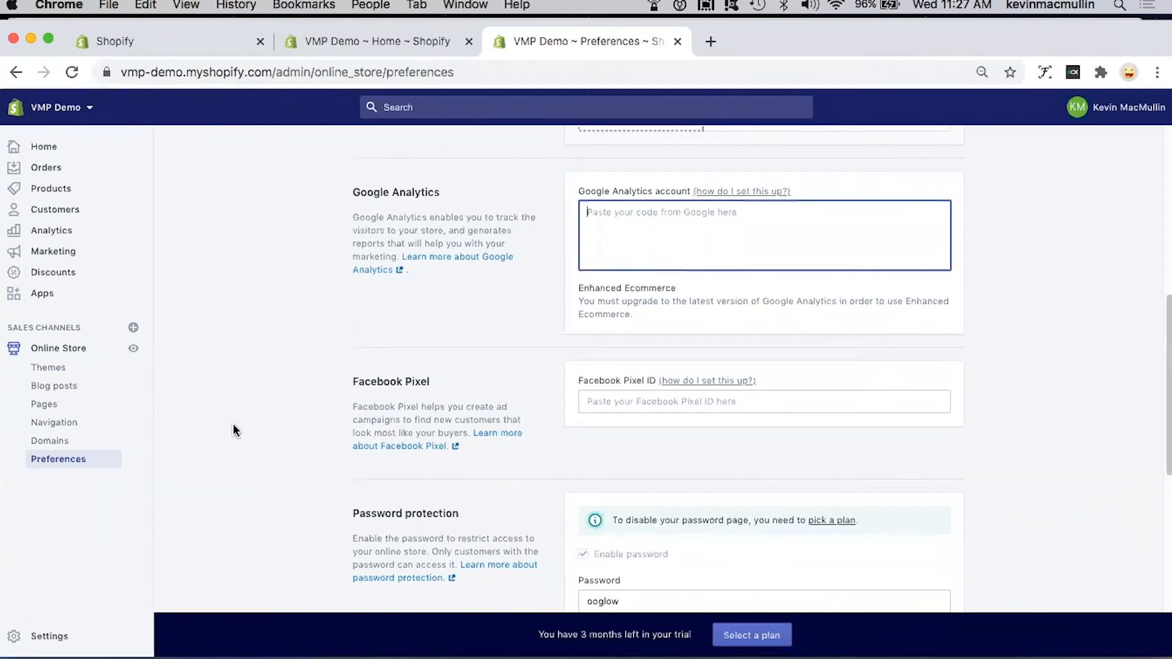
Step: Open the Venture theme from the theme library for customizing and look through its home page preview down to the footer
left_click(56, 373)
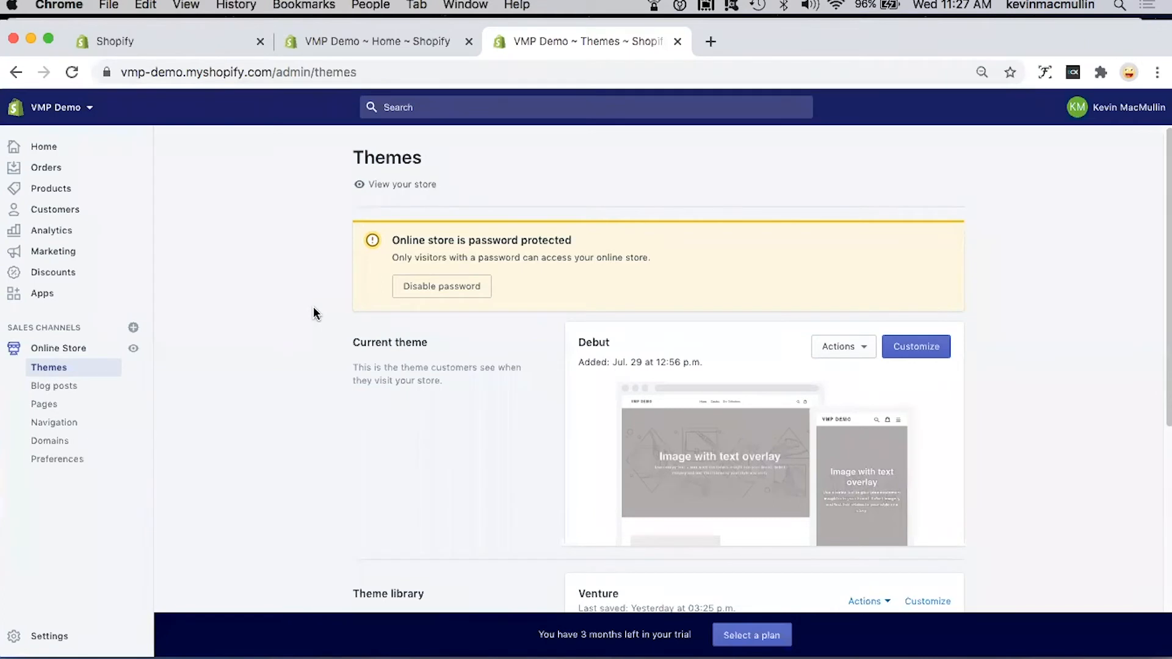
scroll(394, 424, "down", 2)
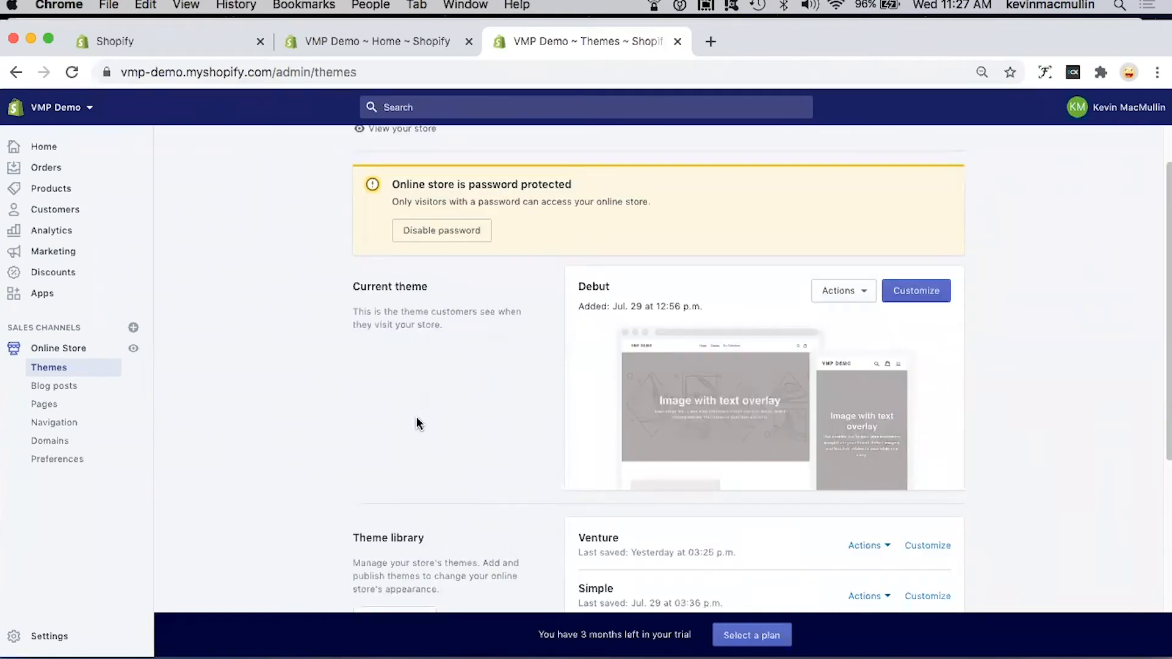
scroll(417, 416, "down", 2)
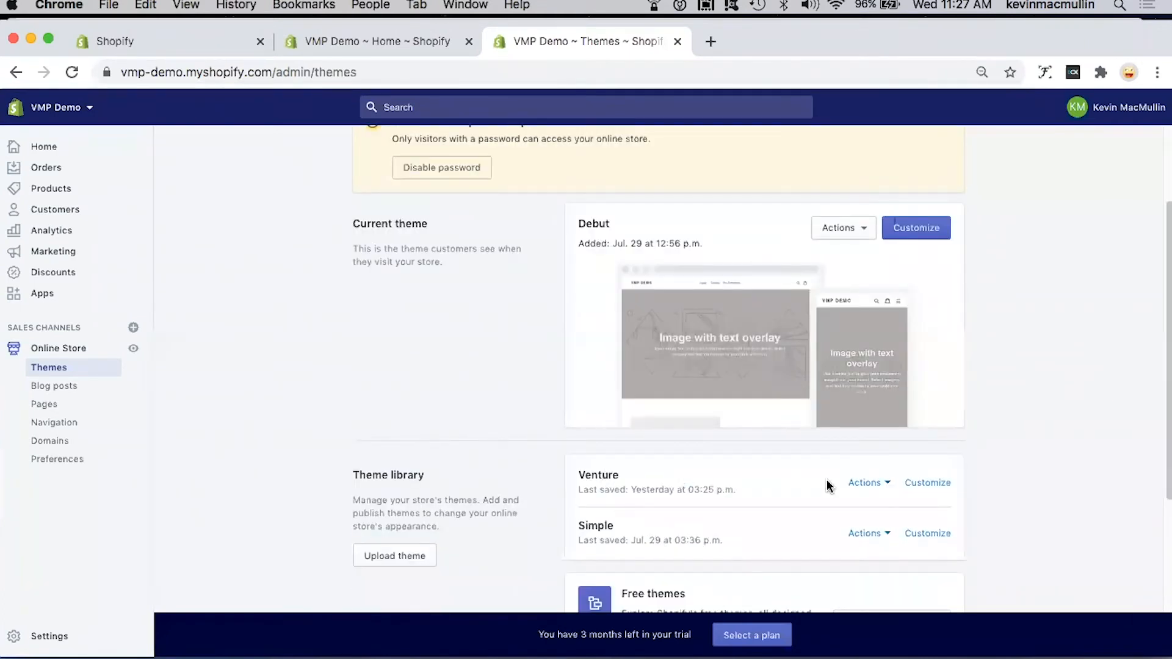
left_click(937, 485)
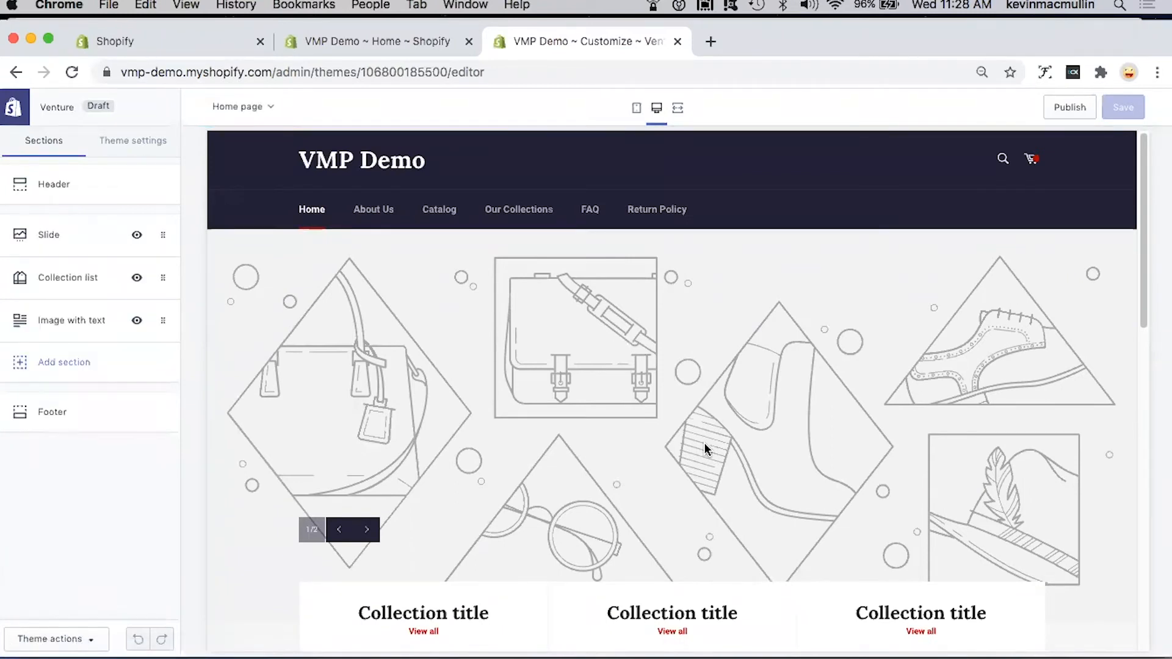
scroll(559, 449, "down", 6)
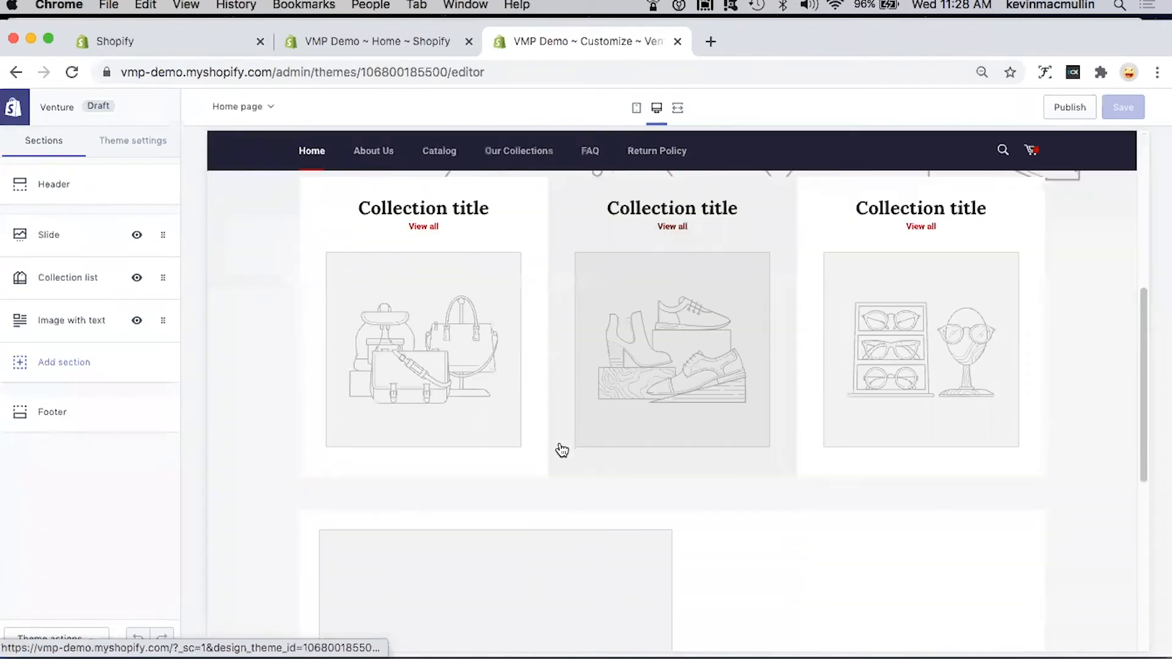
scroll(561, 450, "down", 7)
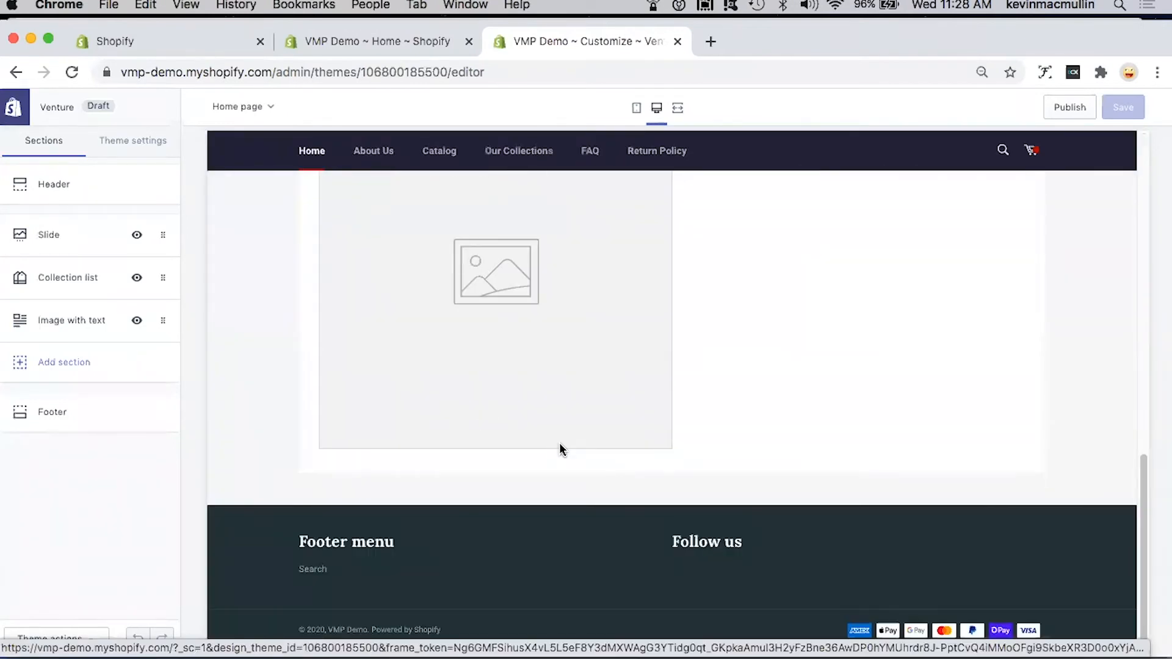
Step: Open the Venture theme's color settings and look over the color options against the home page preview
scroll(562, 450, "up", 14)
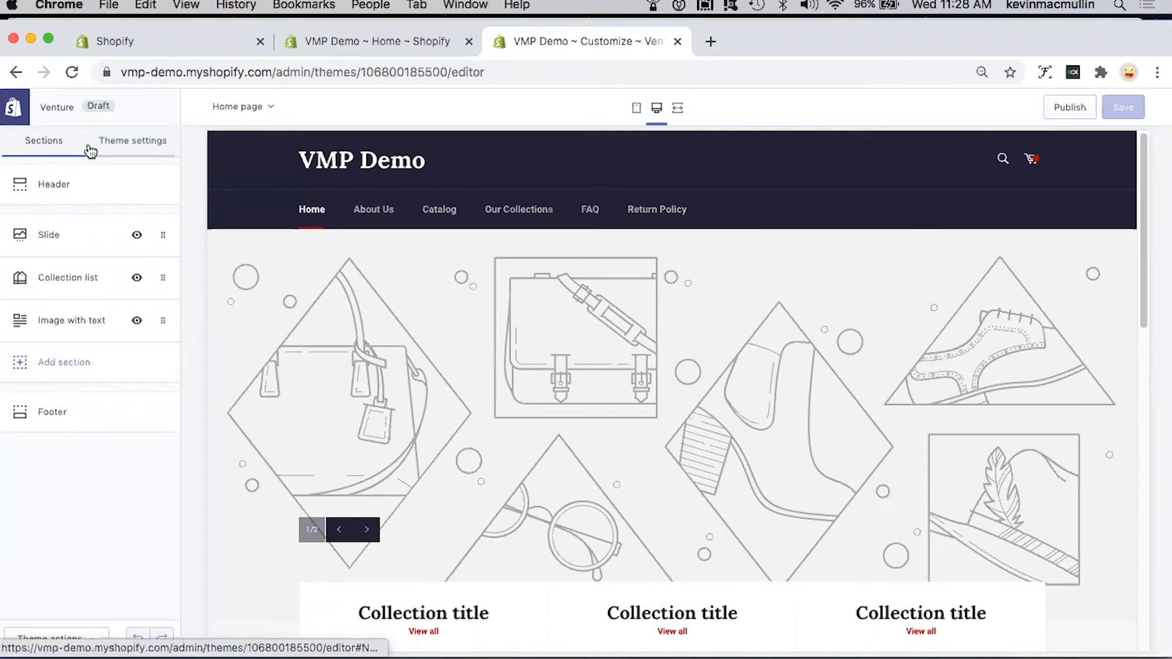
left_click(123, 141)
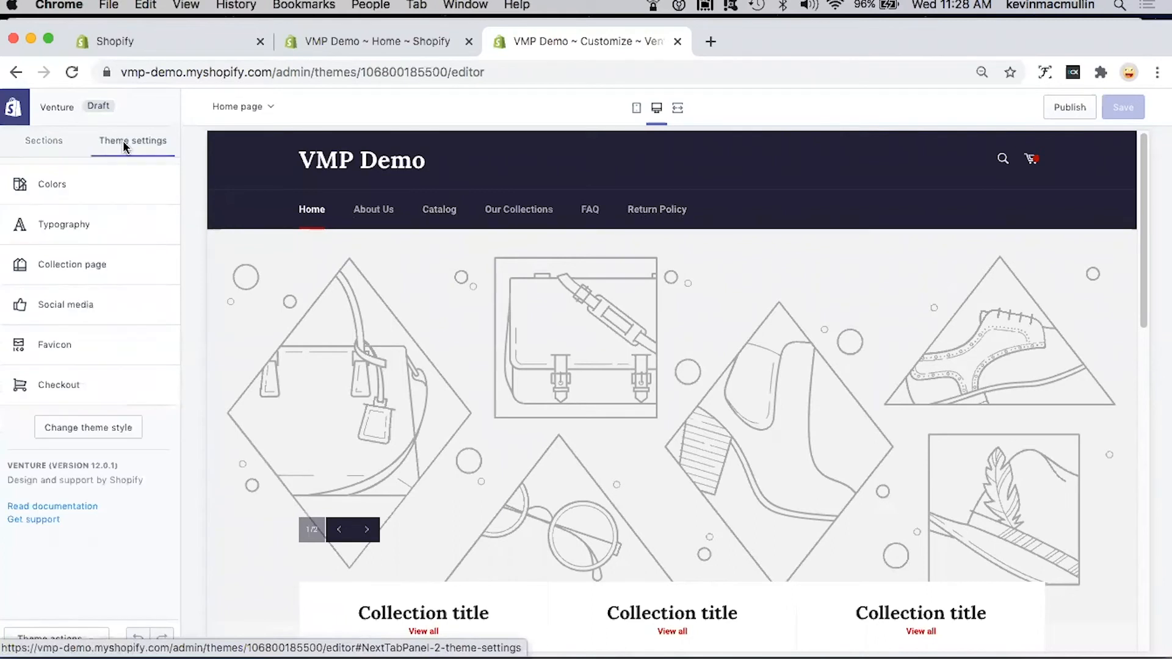
left_click(52, 190)
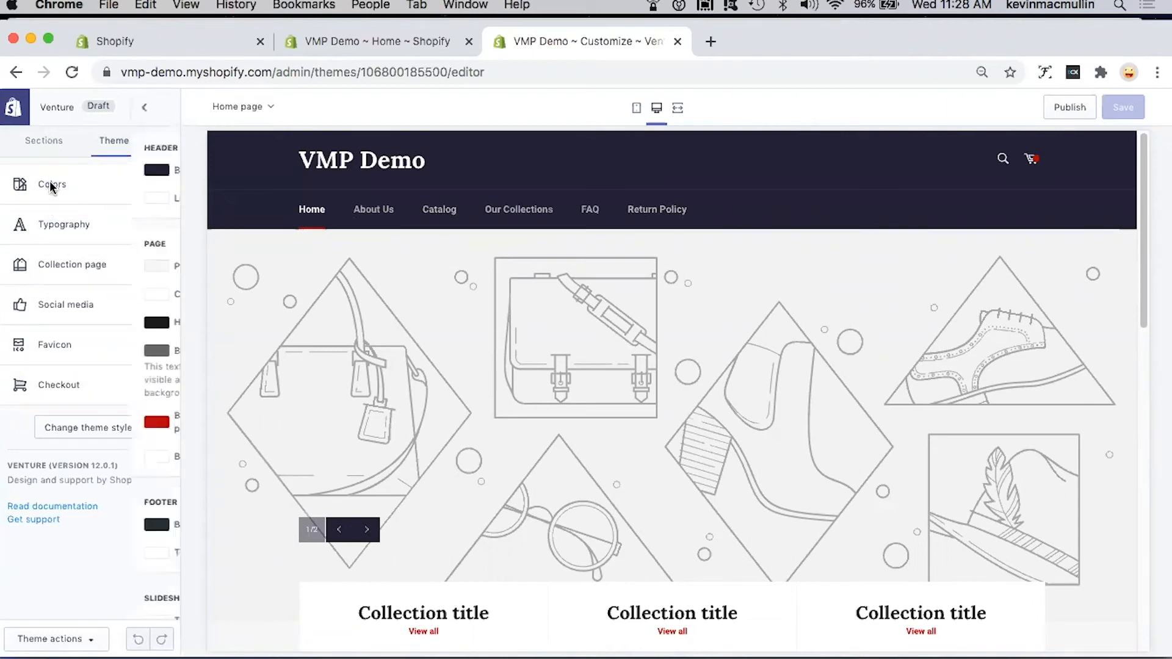
scroll(727, 311, "down", 10)
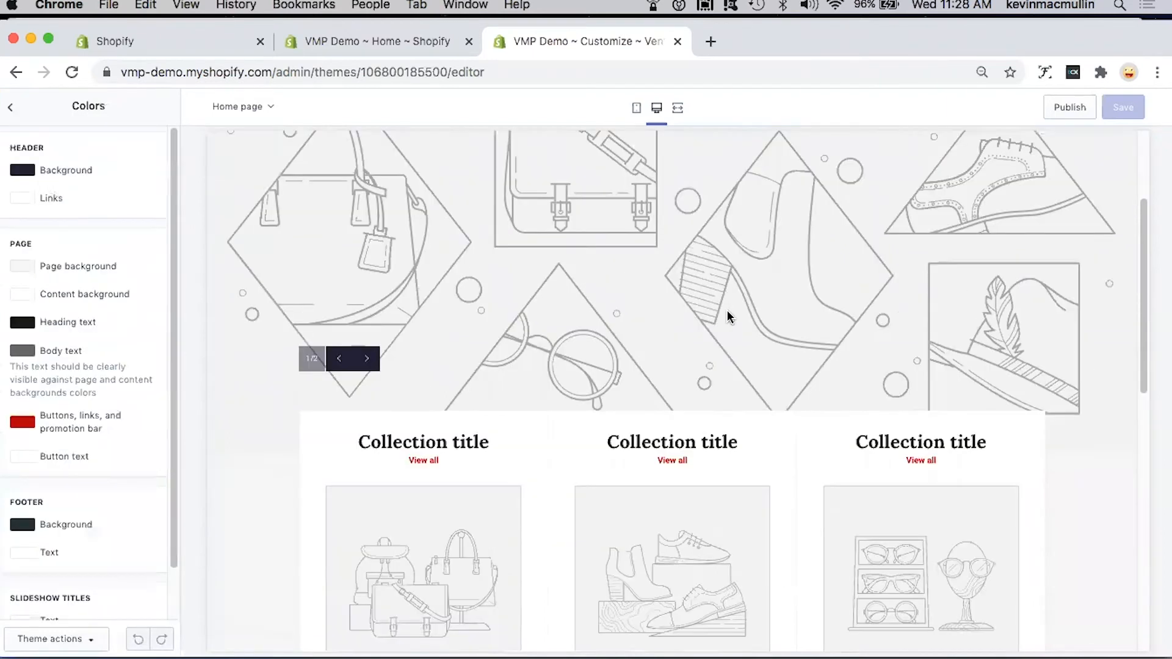
scroll(727, 312, "up", 10)
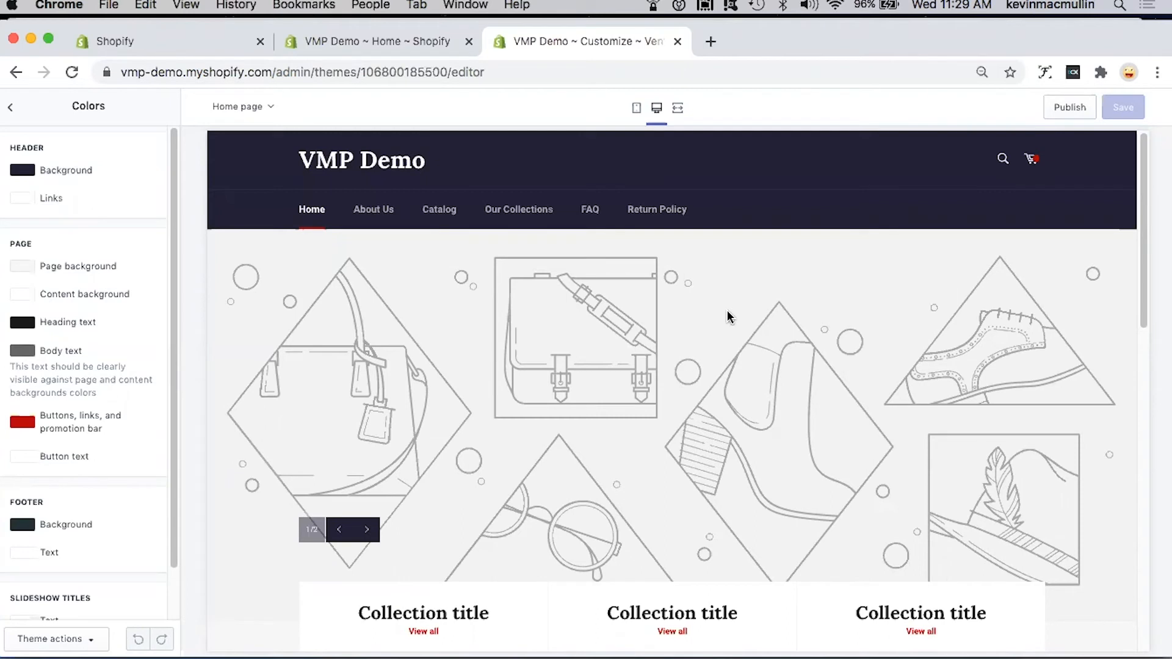
Step: Set the header background color to the bright blue #0831B0
left_click(23, 171)
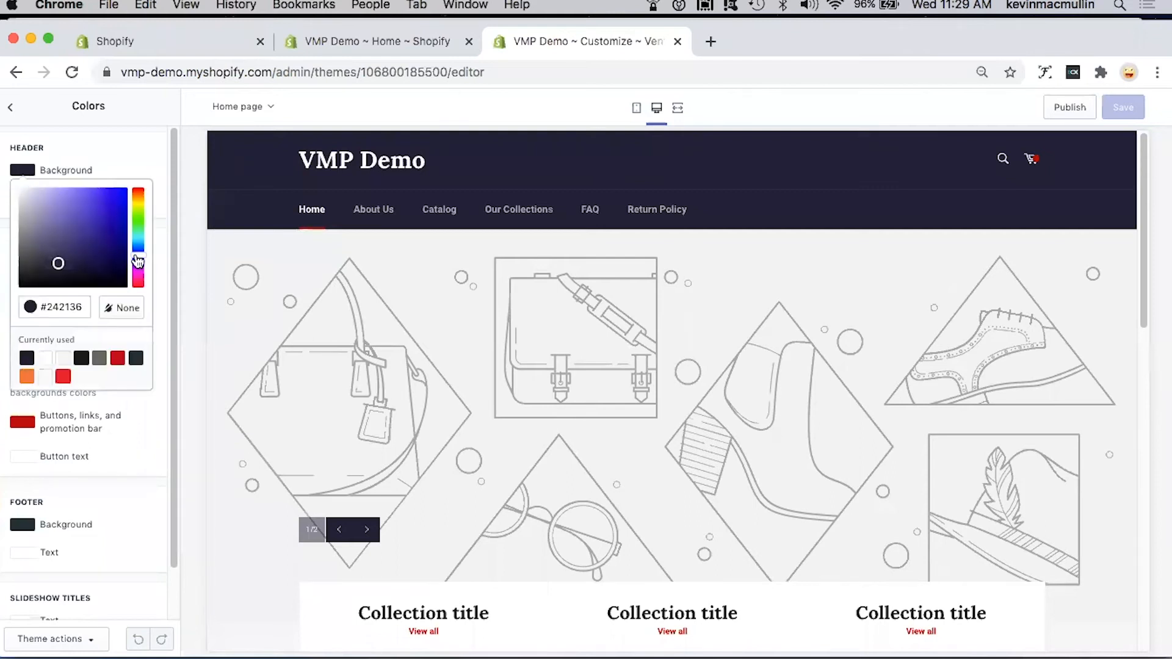
left_click(138, 249)
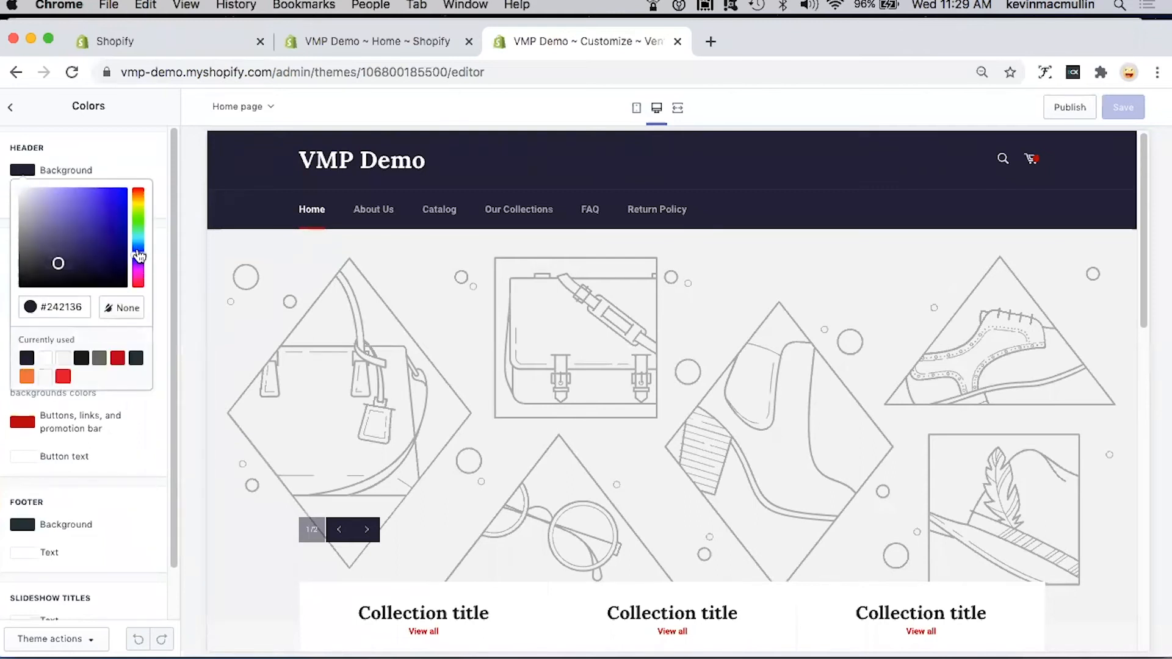
left_click(123, 223)
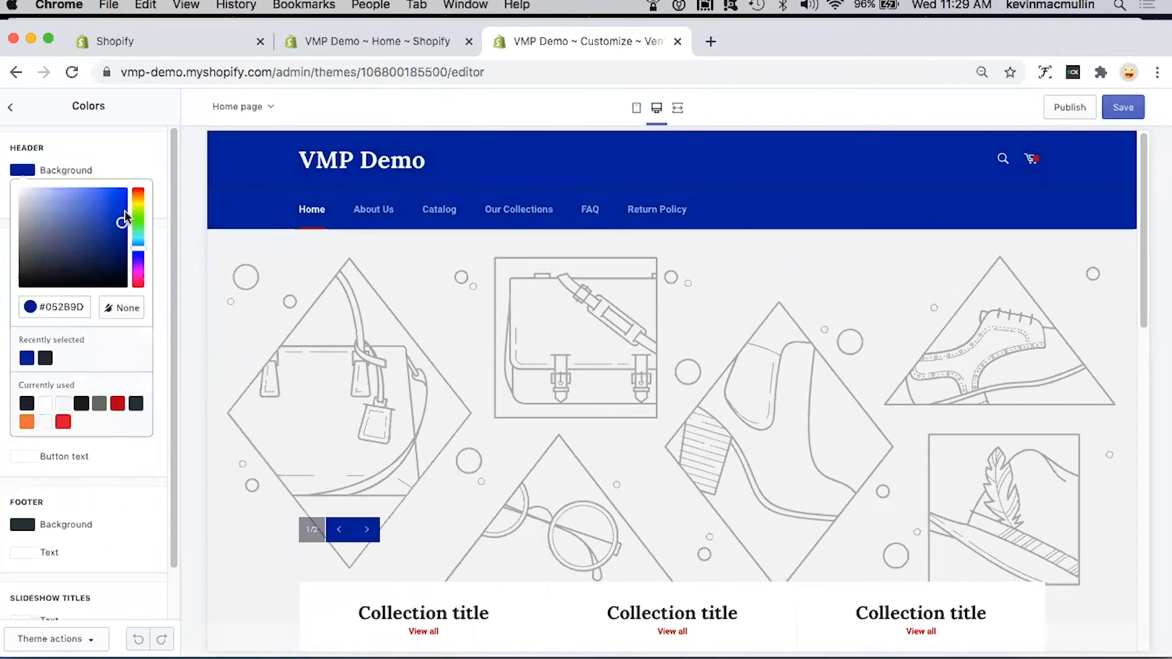
left_click(122, 213)
left_click(122, 215)
left_click(121, 217)
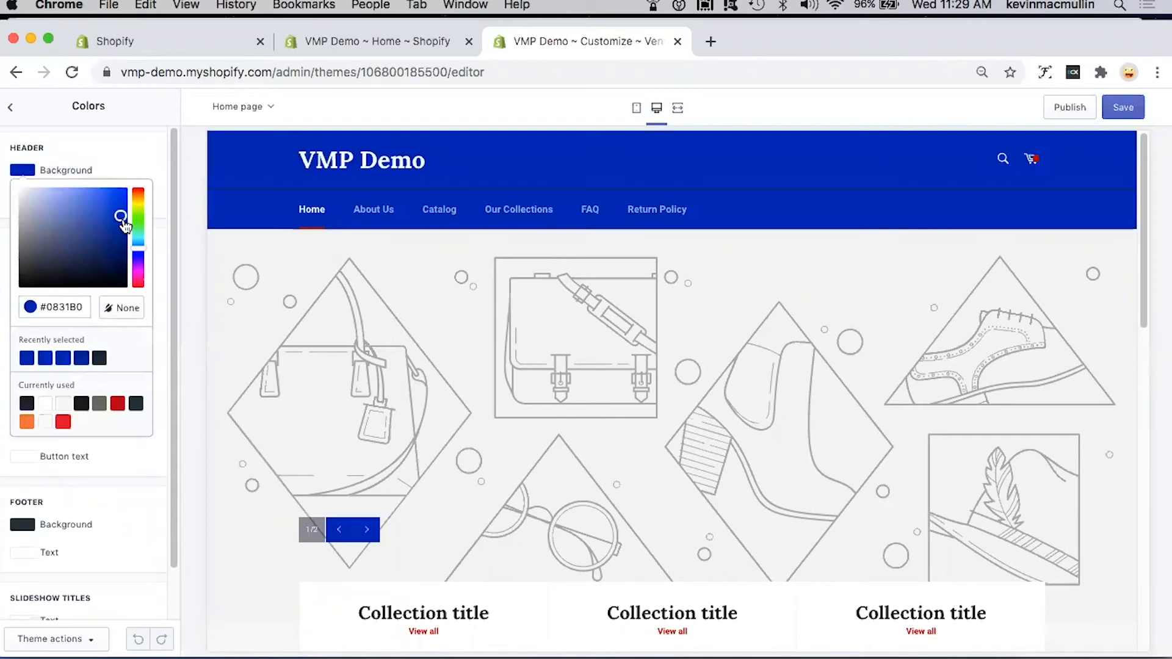
left_click(148, 157)
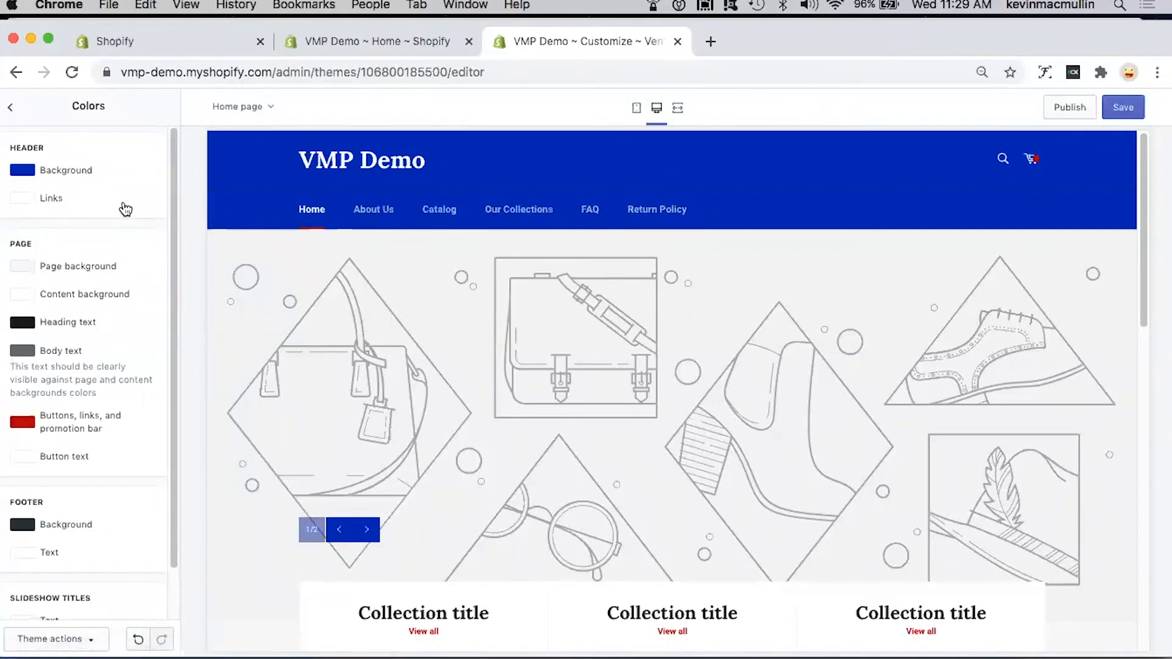
Step: Change the header background color to the recently selected dark navy #212636
left_click(25, 172)
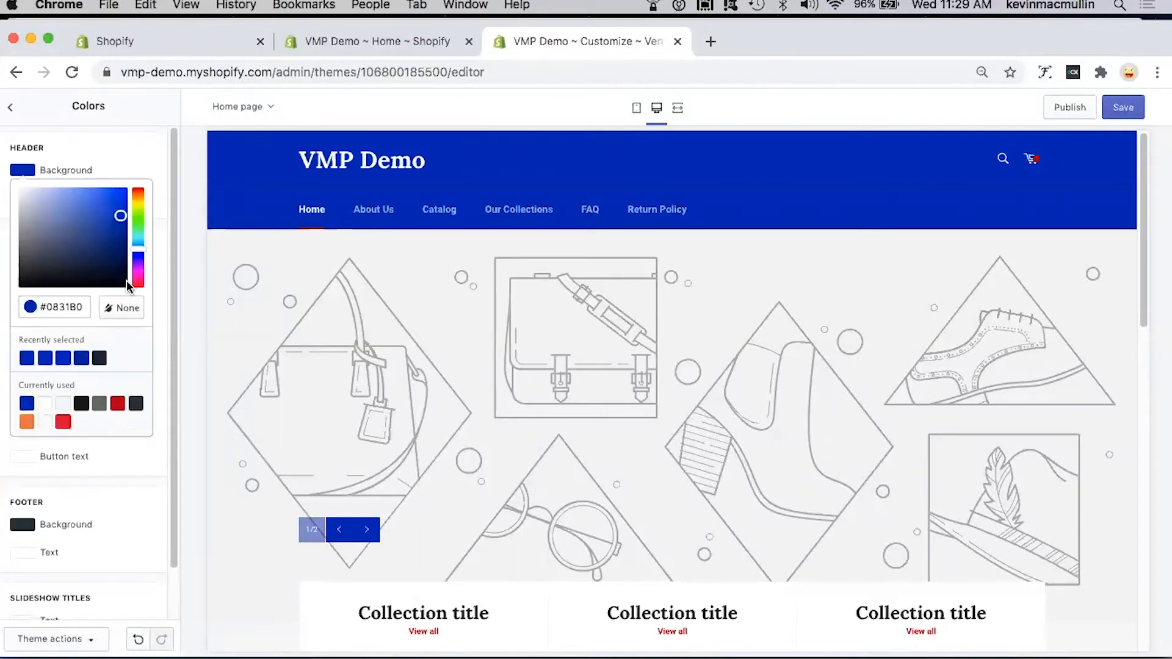
left_click(99, 358)
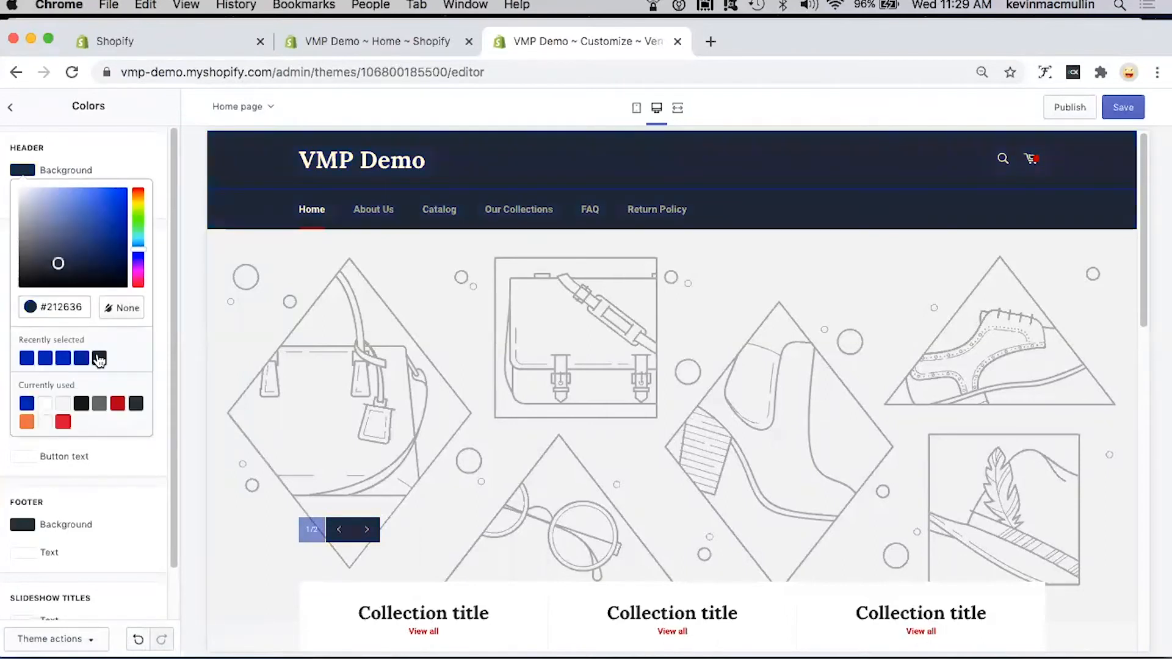
left_click(160, 163)
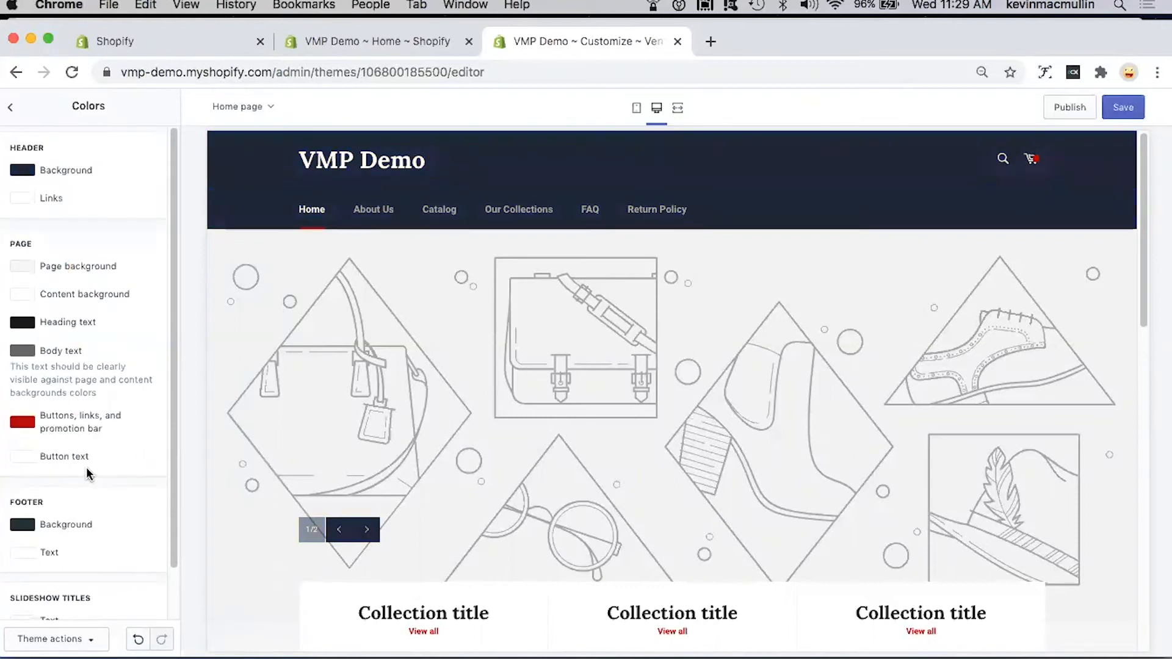
Step: Look through the remaining page, footer and slideshow color settings, and view the theme's collection page settings
scroll(86, 467, "down", 2)
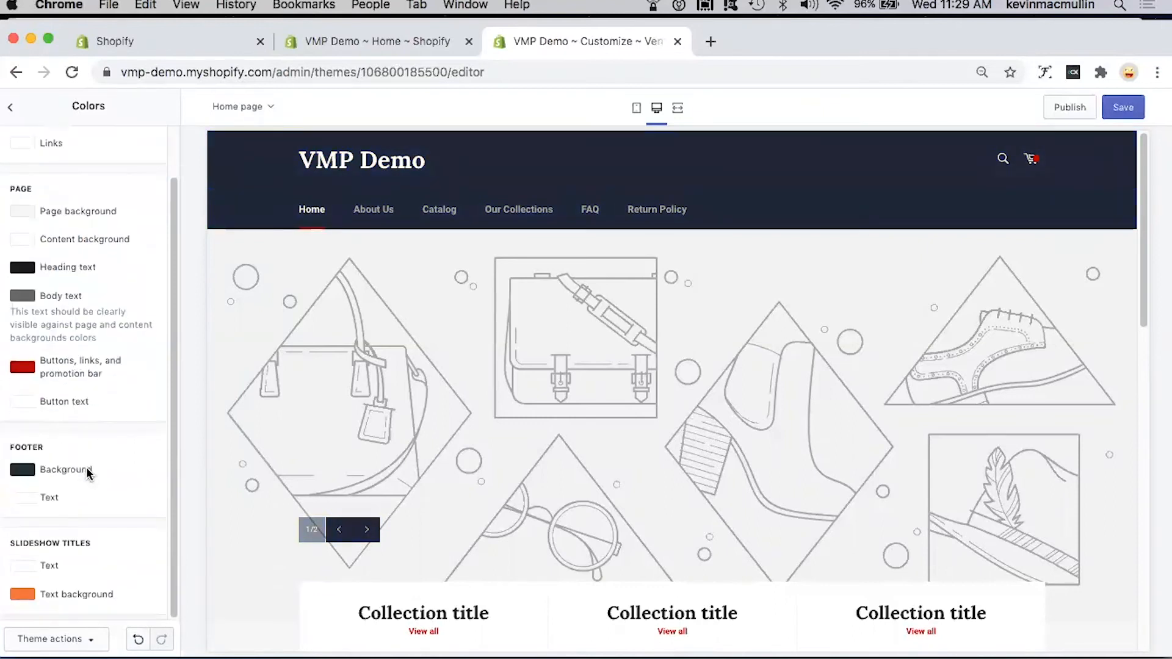
scroll(86, 467, "up", 2)
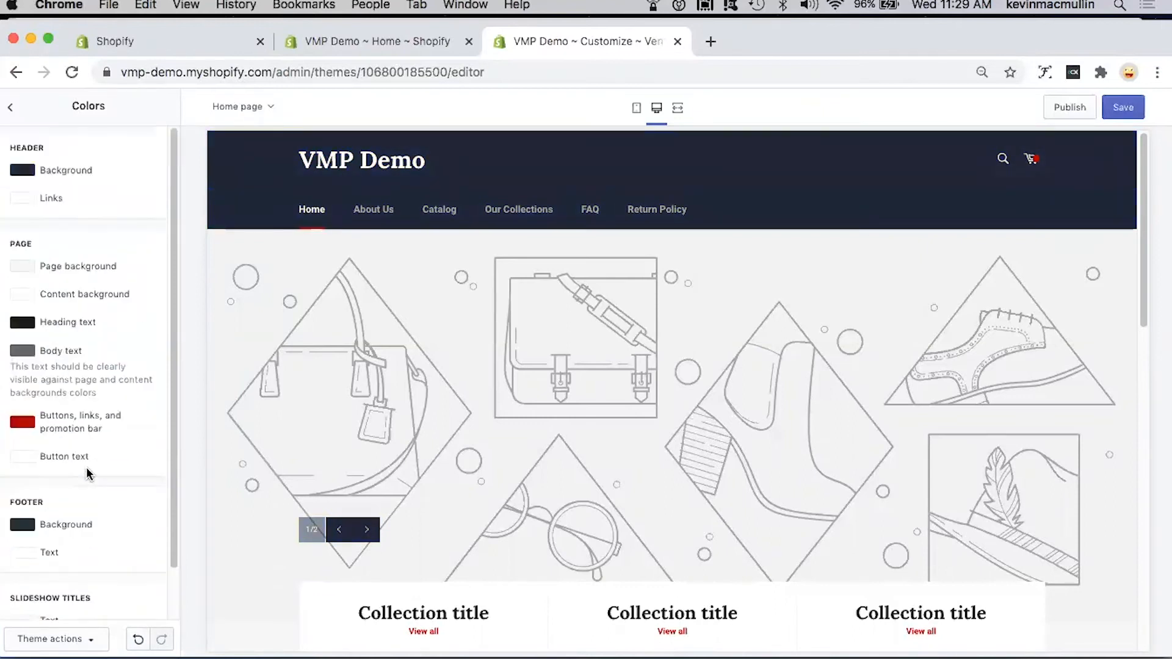
left_click(11, 107)
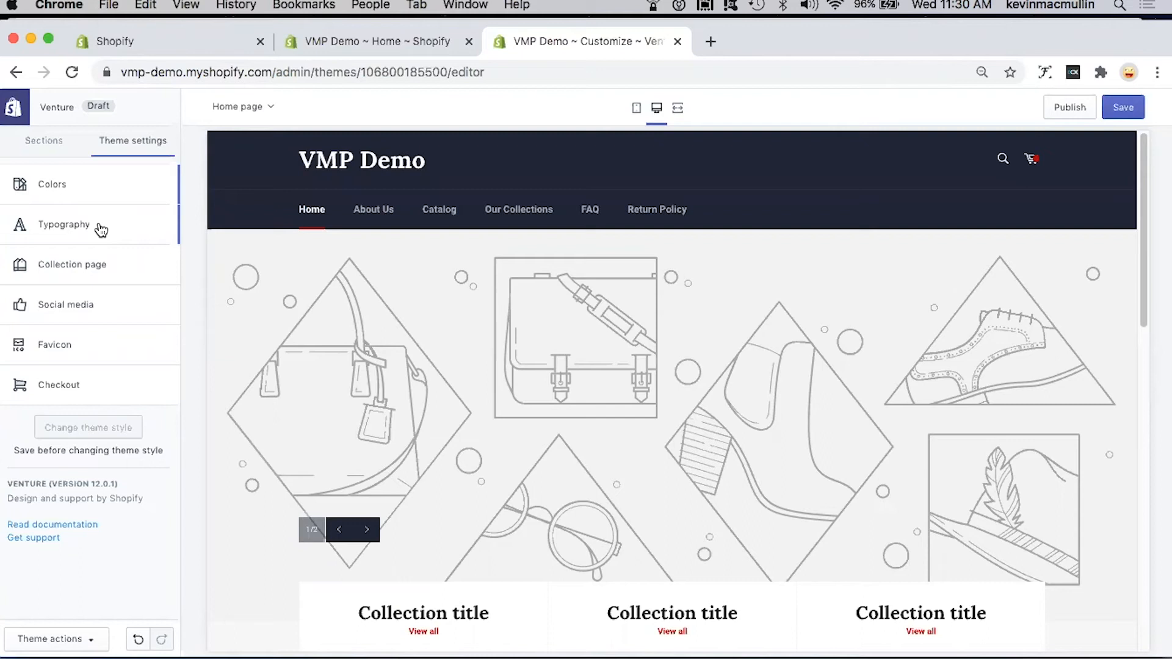
left_click(89, 266)
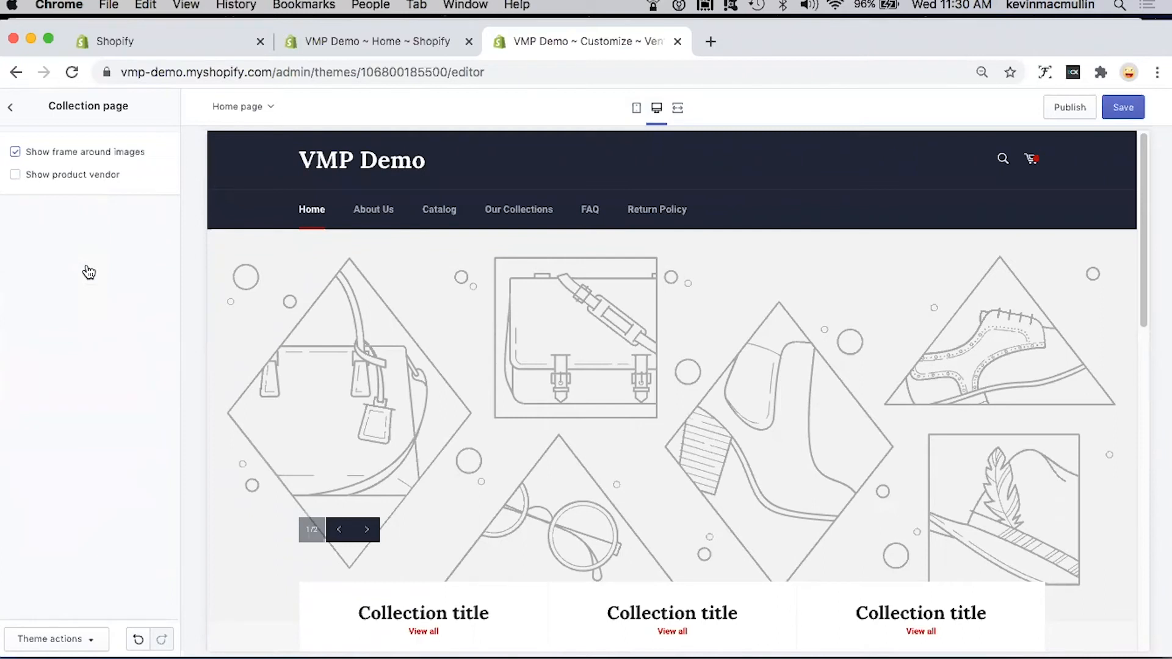
left_click(11, 107)
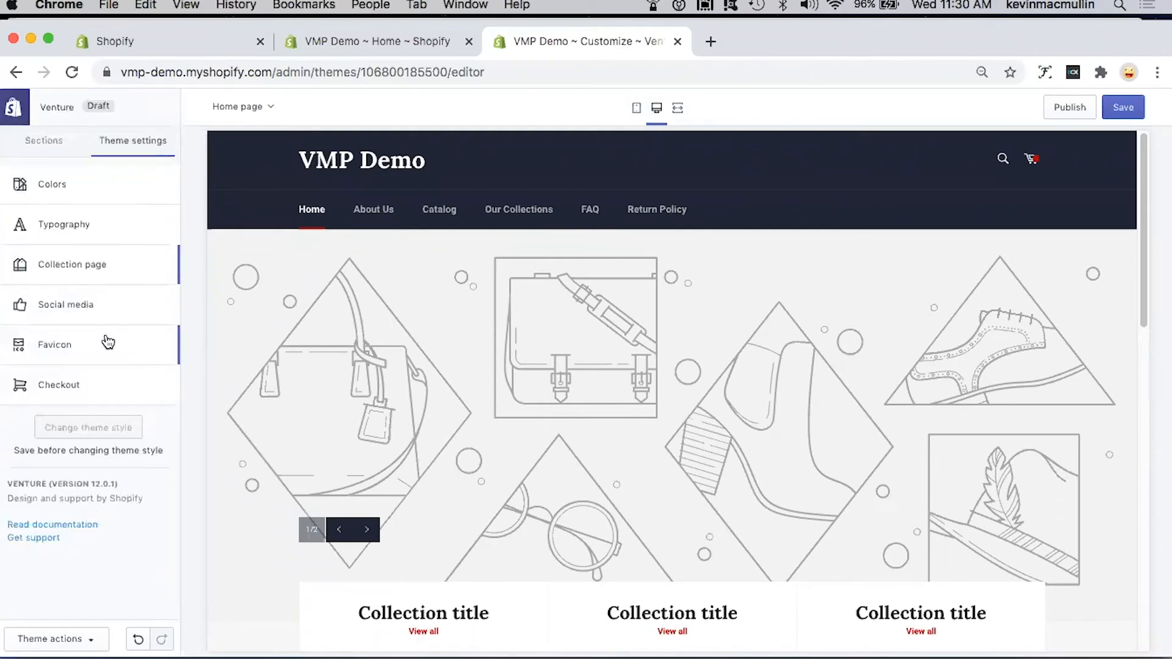
Step: Enter facebook.com as the Facebook account in the theme's social media settings, and return to the list of theme settings
left_click(74, 304)
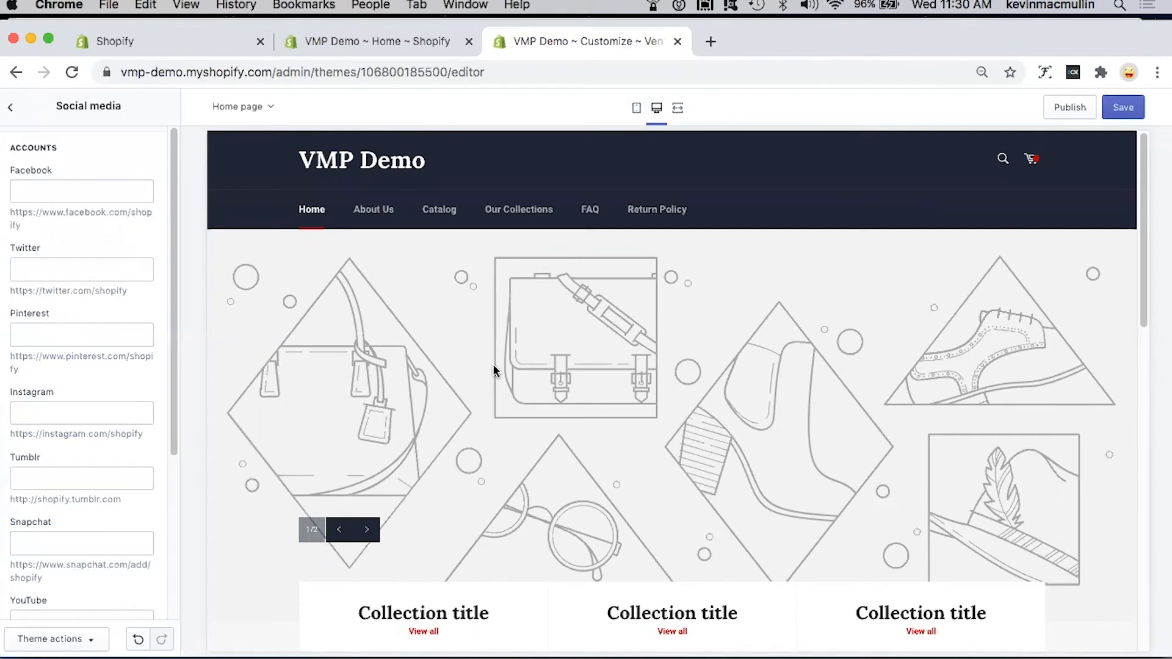
scroll(493, 369, "down", 10)
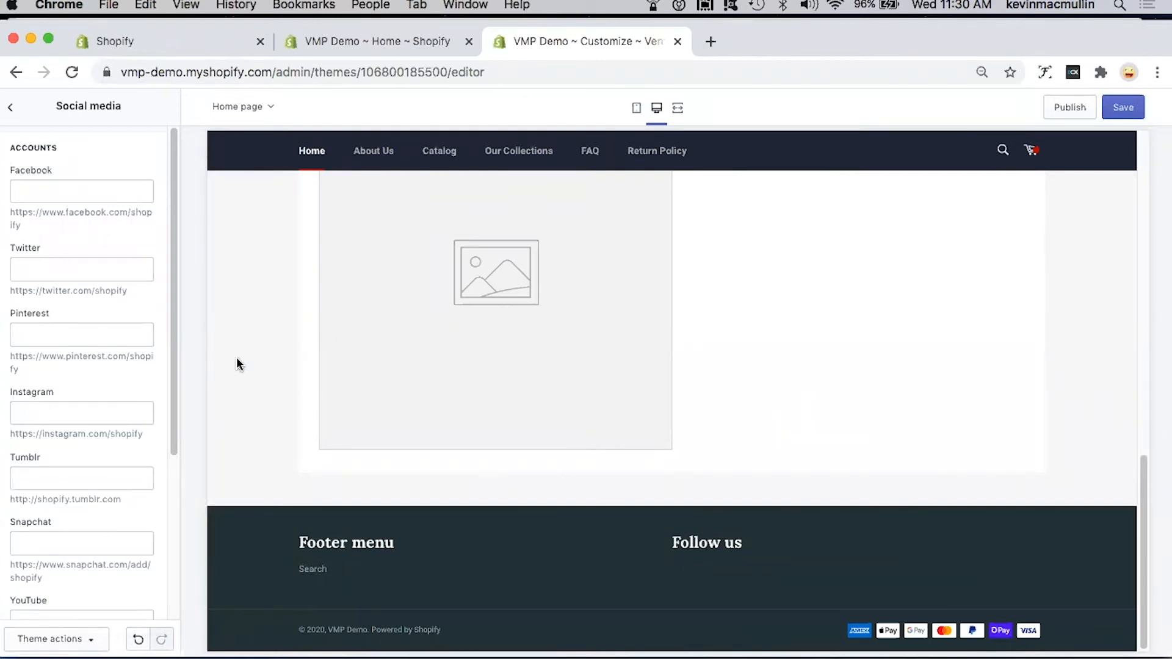
left_click(51, 192)
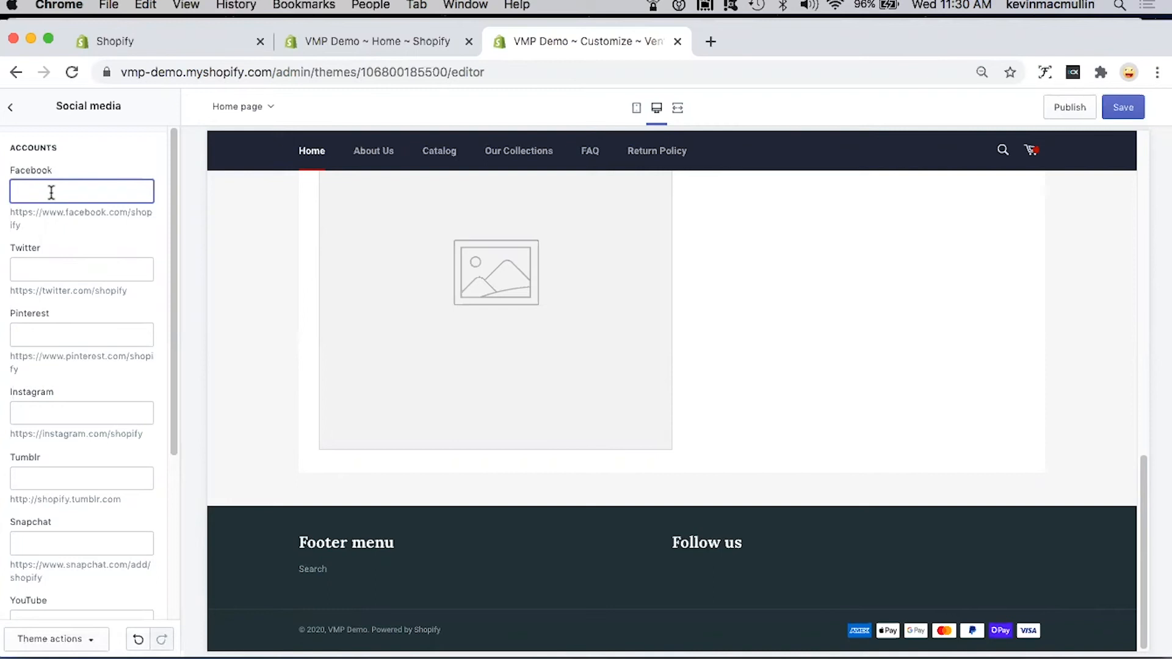
type("faceboo")
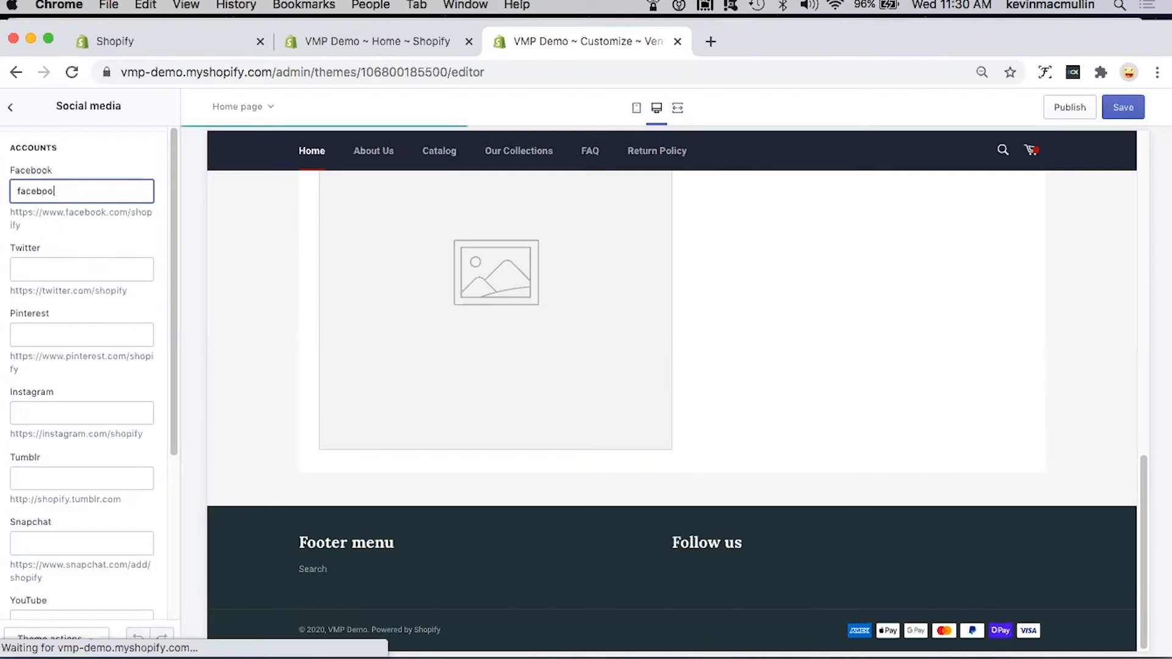
type("k.com")
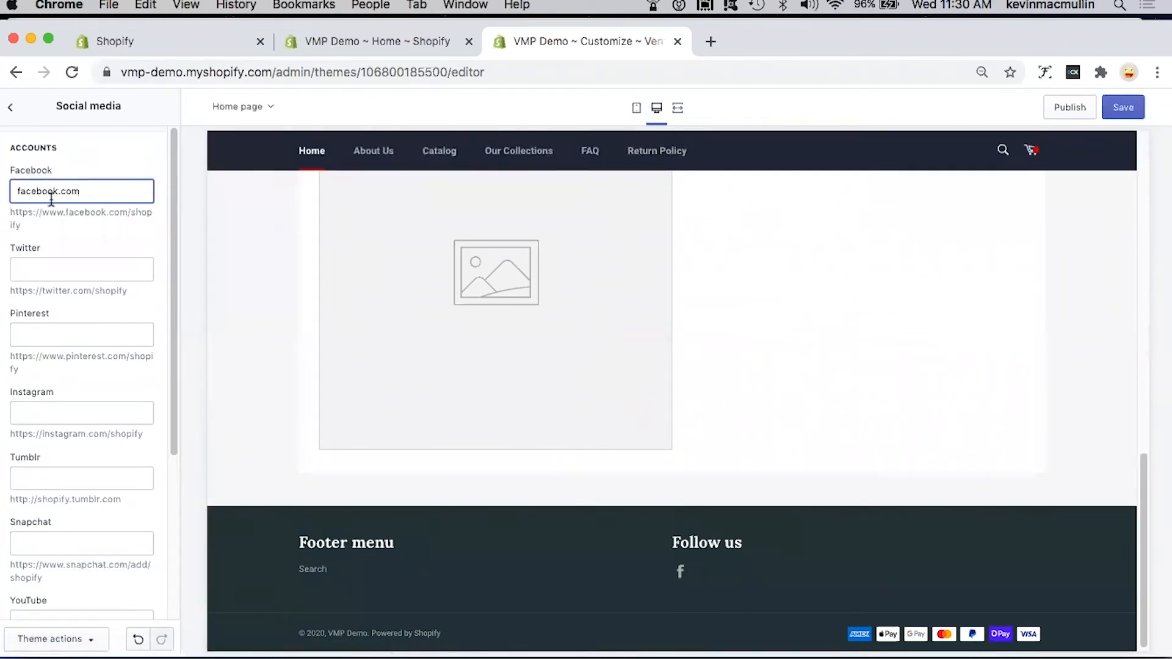
left_click(51, 274)
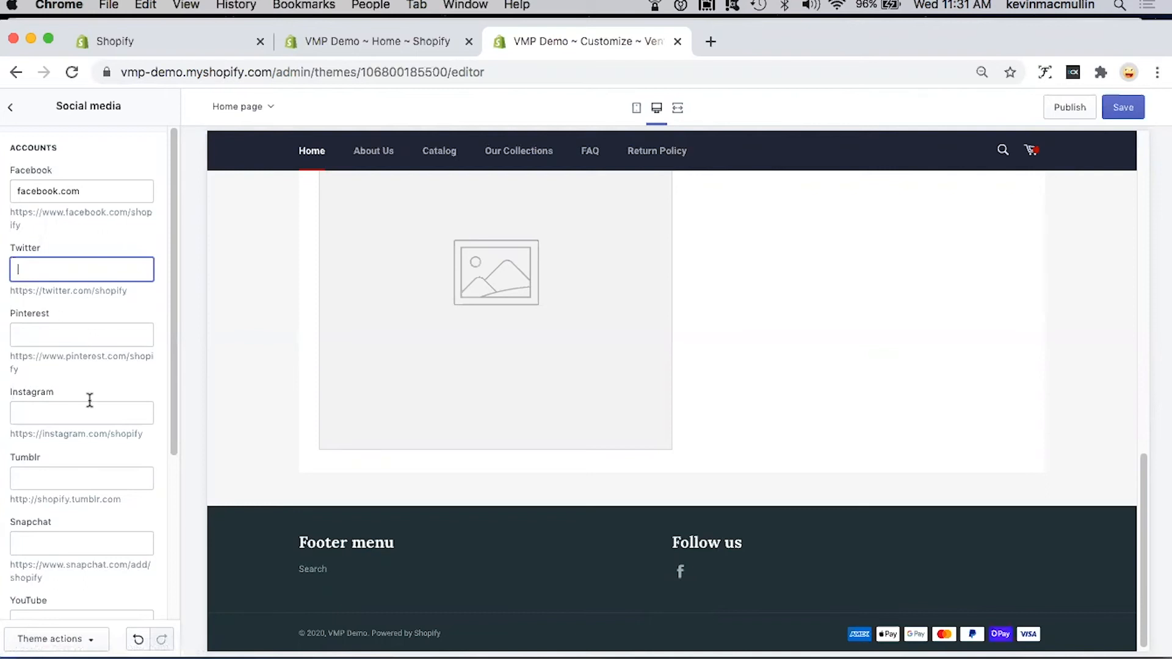
left_click(12, 108)
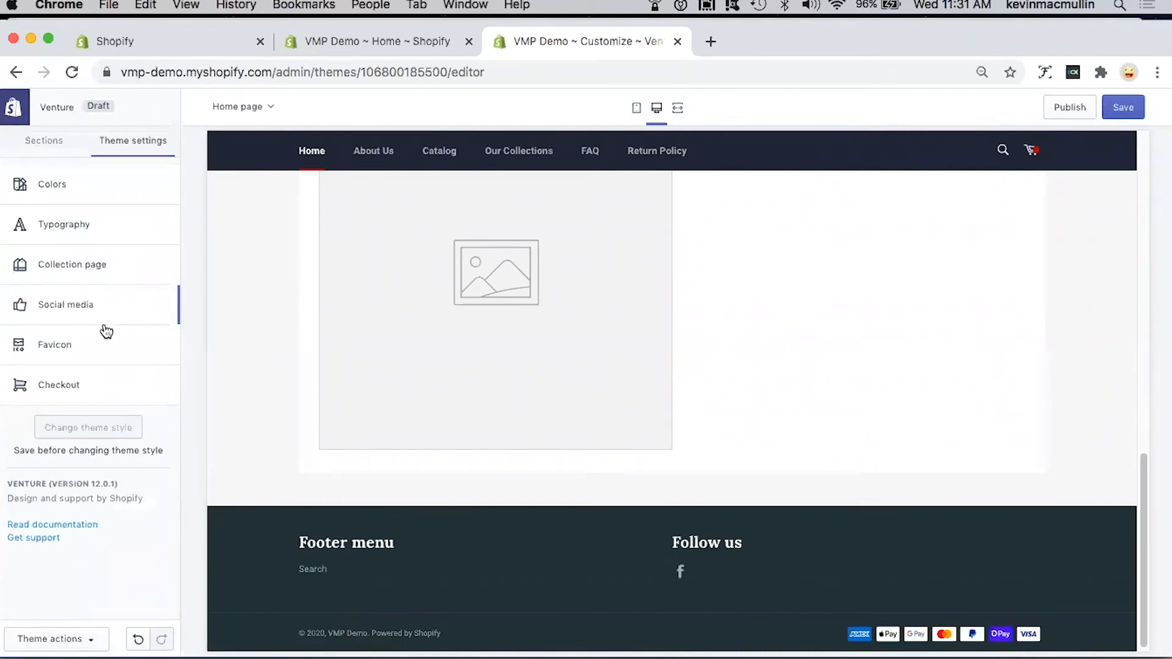
Step: View the favicon settings with their image library, and the checkout banner and logo settings, without choosing any image
left_click(84, 344)
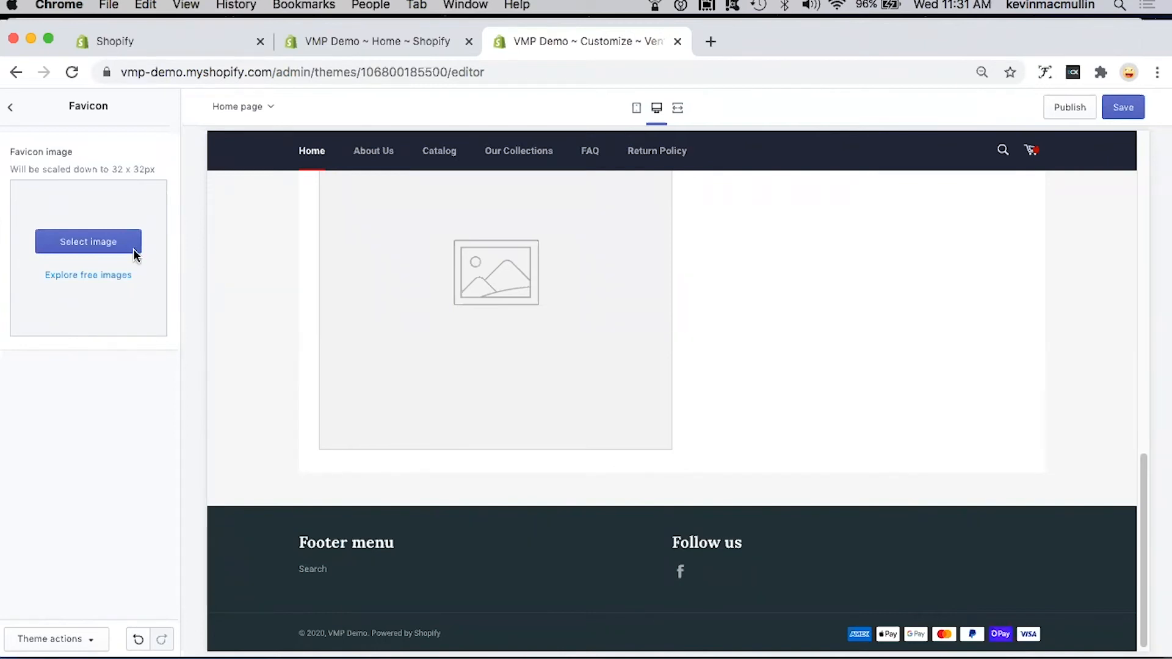
left_click(94, 246)
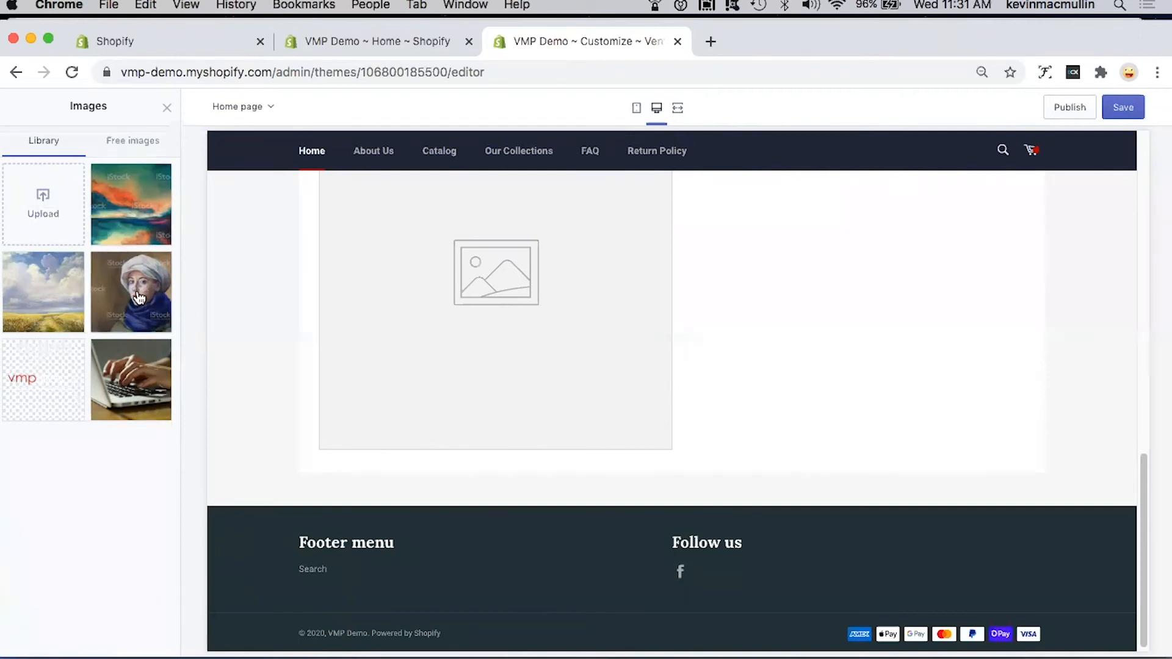
left_click(167, 108)
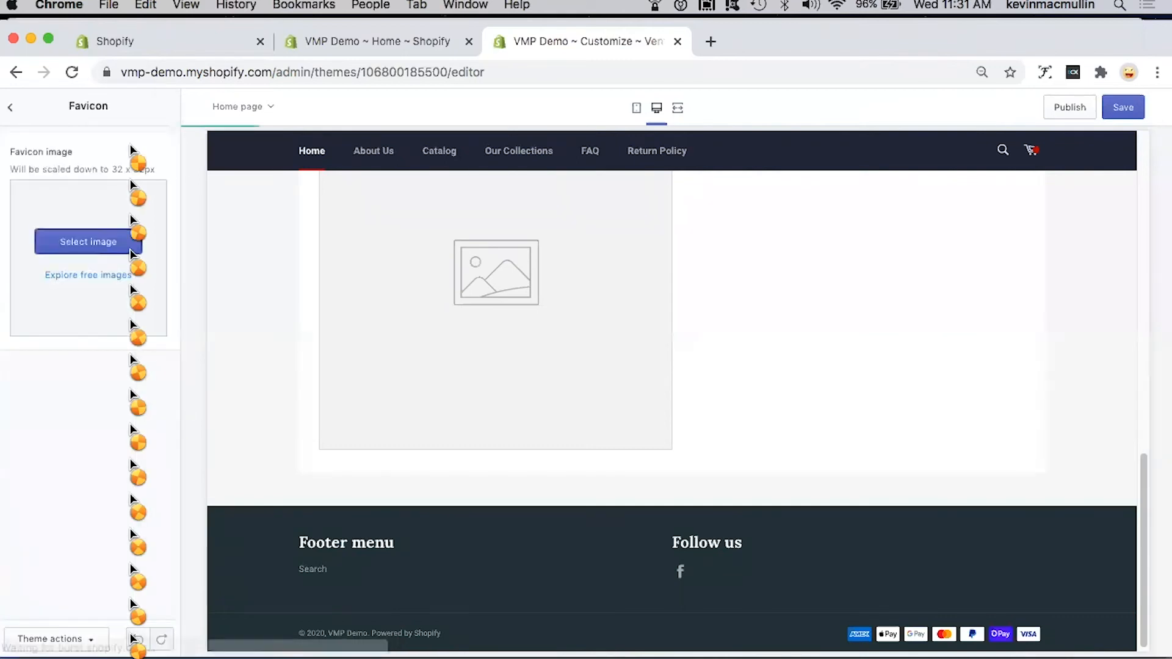
left_click(9, 110)
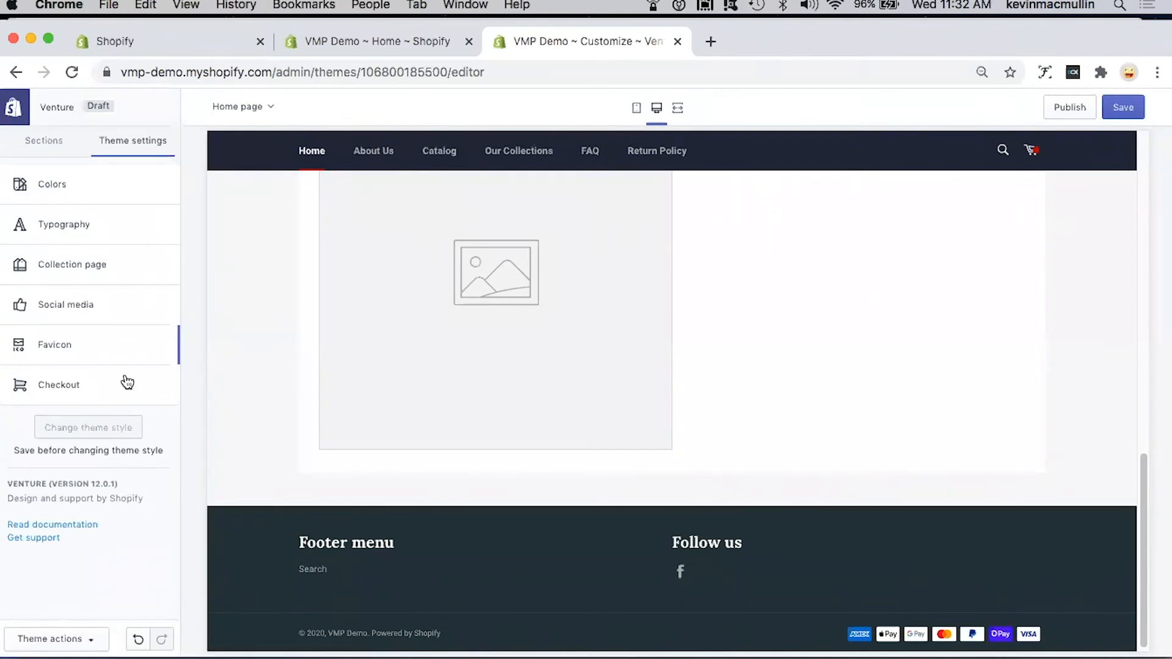
left_click(76, 389)
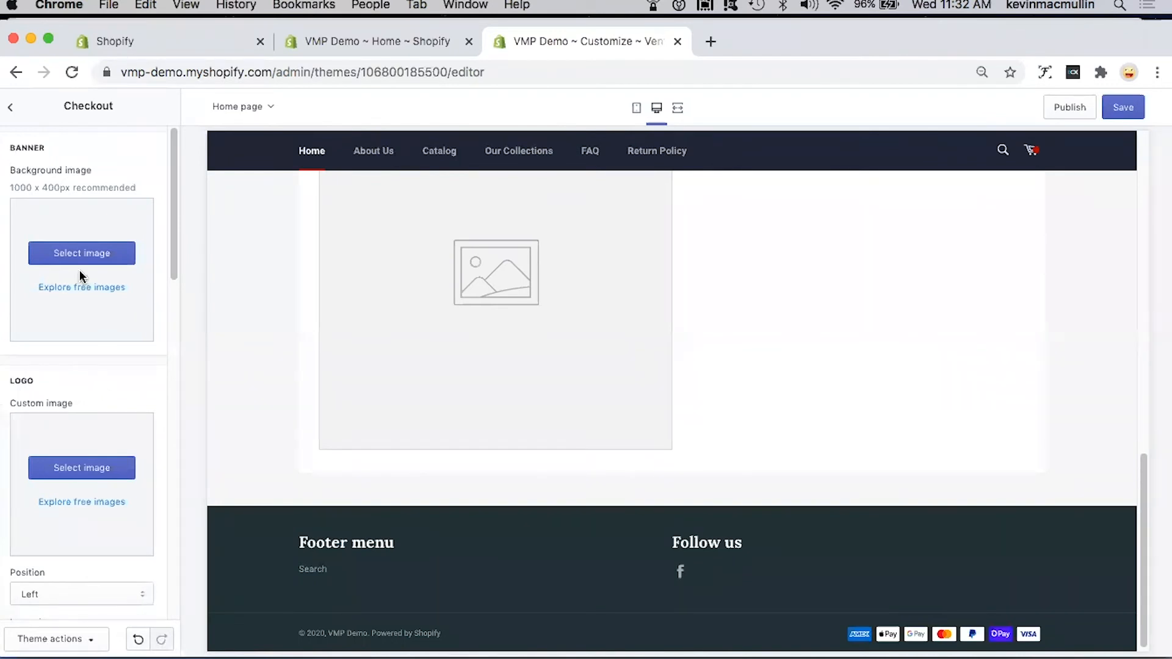
left_click(12, 112)
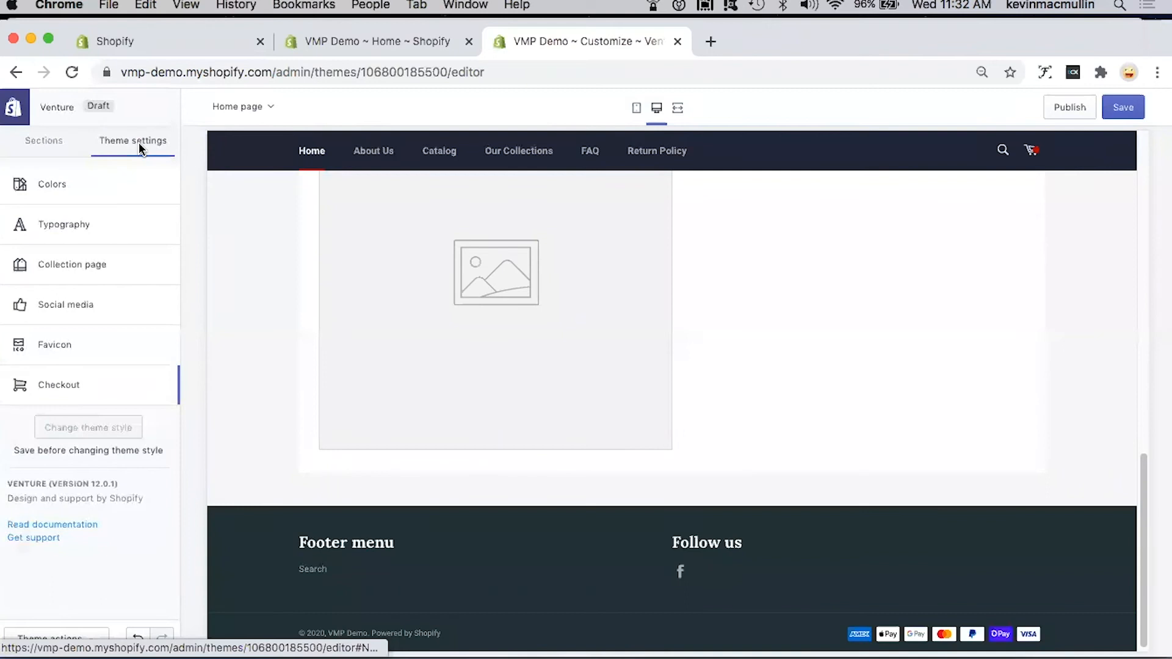
Step: Show the theme's sections and compare them with the home page preview from the header down to the image with text block
left_click(50, 144)
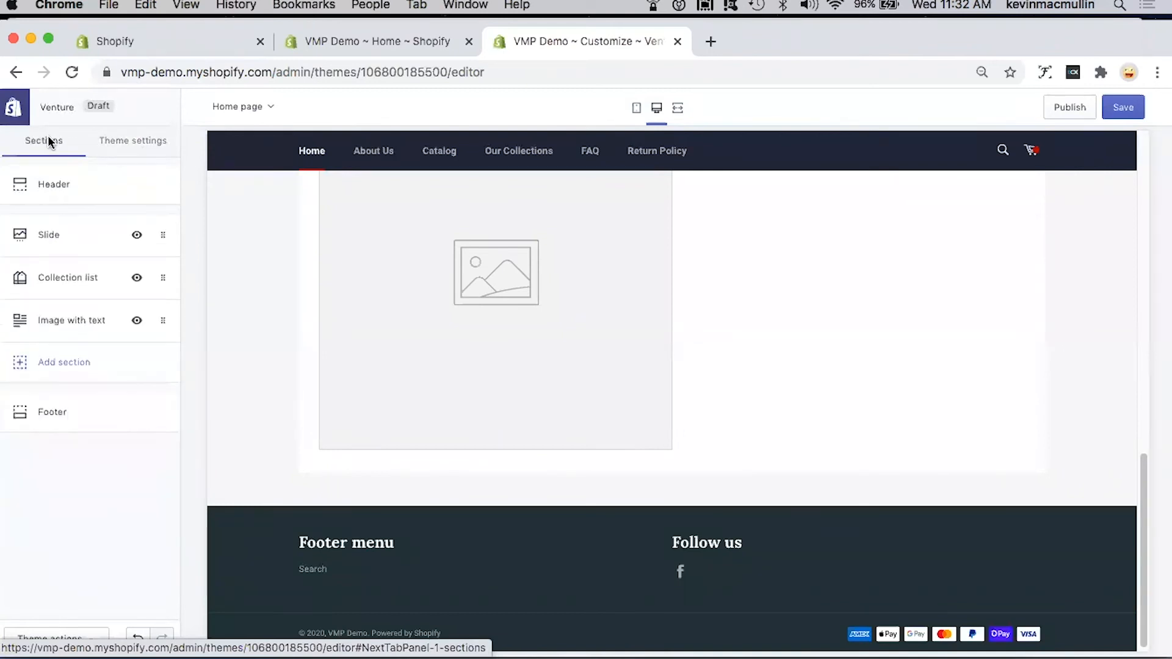
scroll(393, 316, "up", 10)
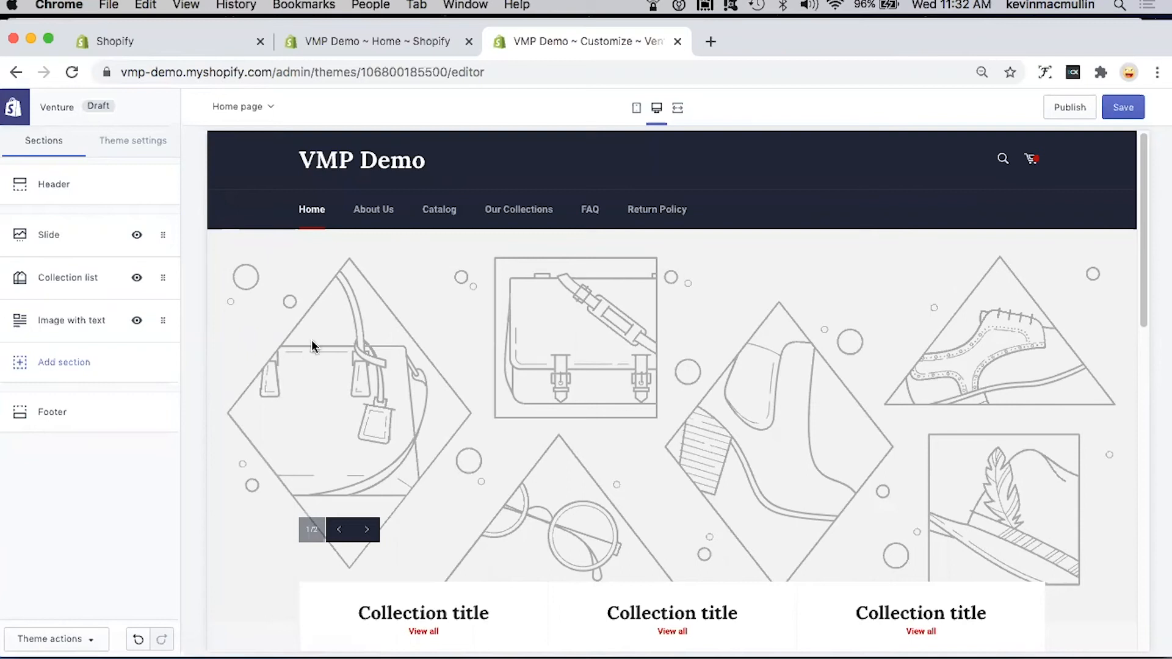
scroll(425, 403, "down", 6)
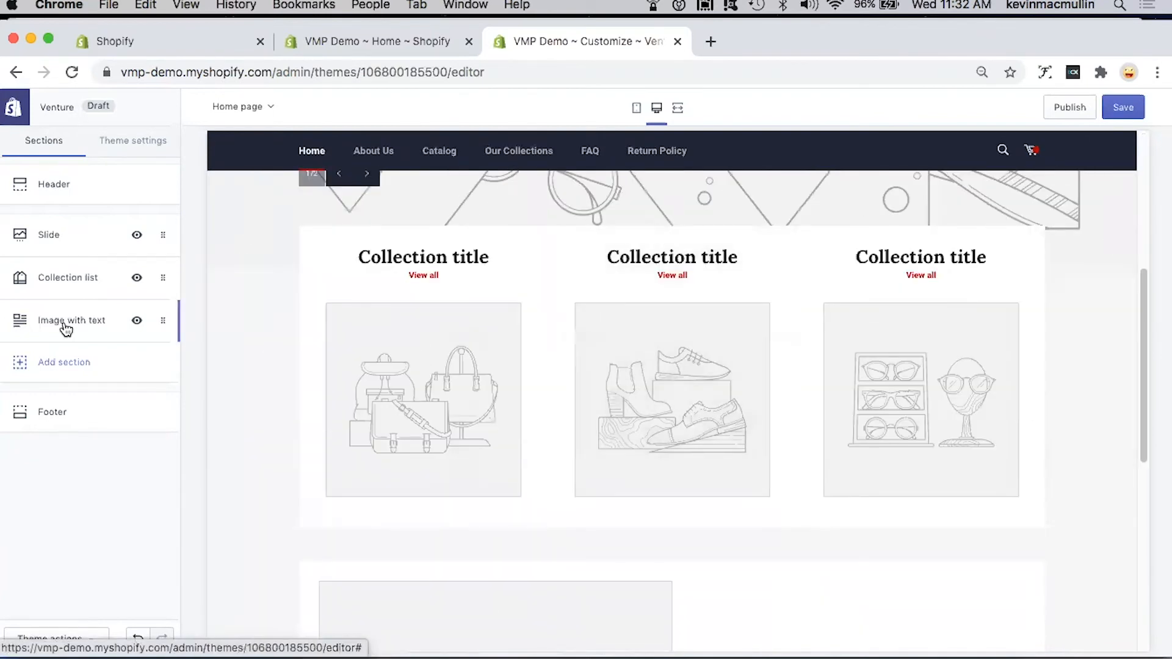
scroll(554, 418, "down", 4)
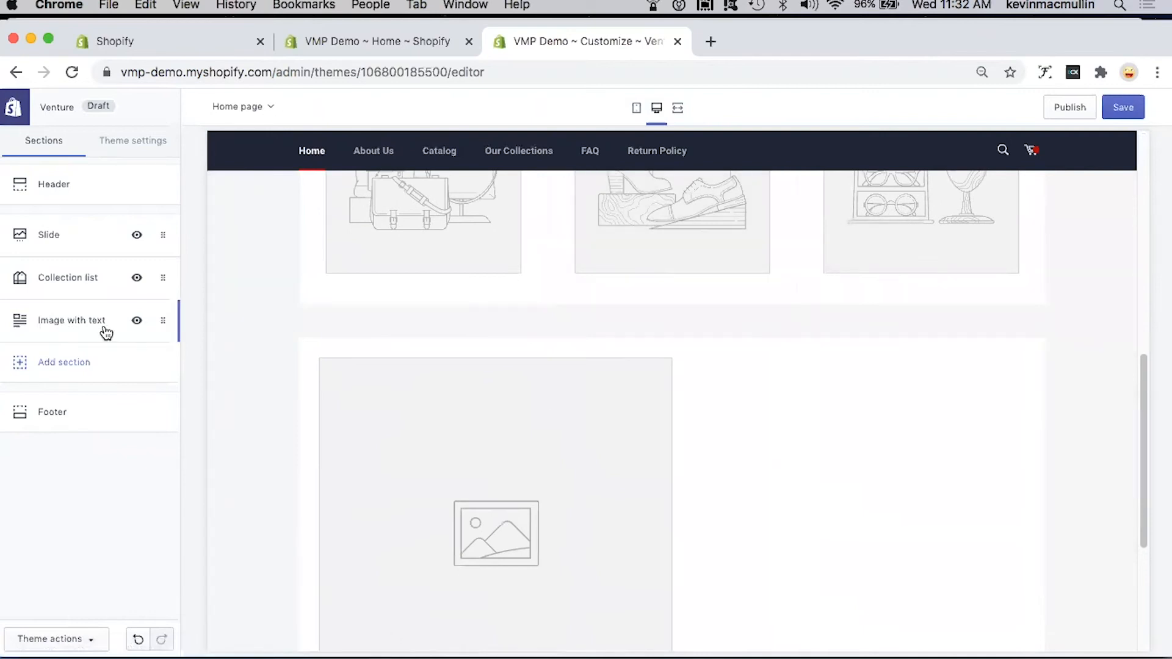
Step: Look through the home page preview from the image with text block and footer back up to the collection list
scroll(523, 398, "down", 5)
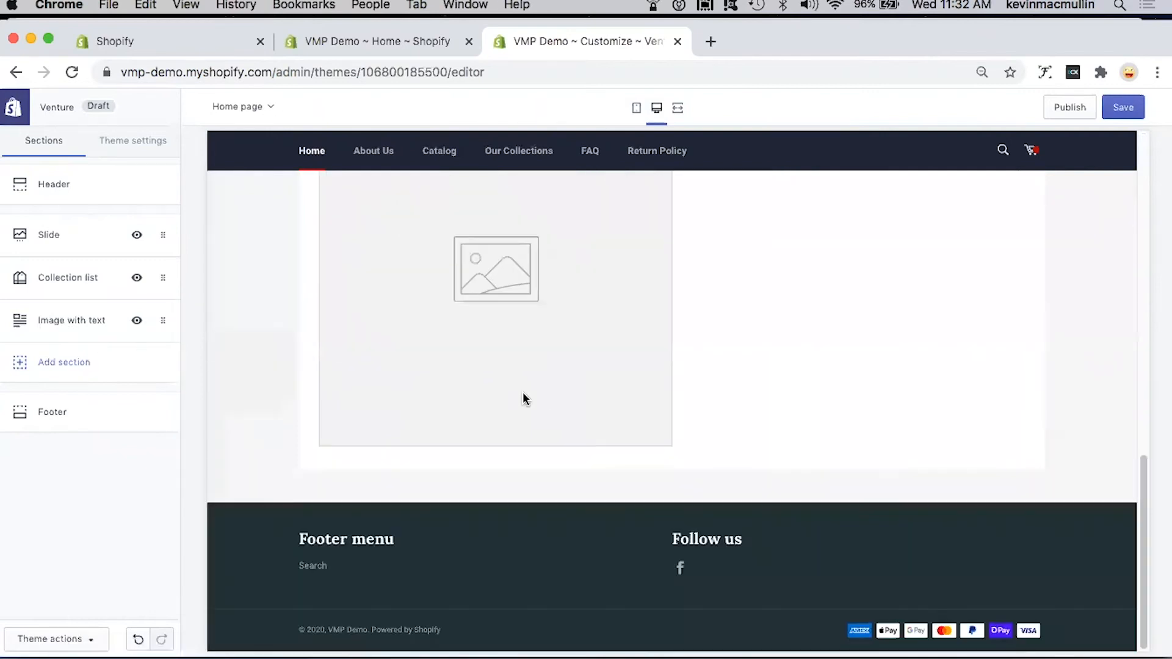
scroll(523, 398, "up", 4)
scroll(523, 398, "up", 10)
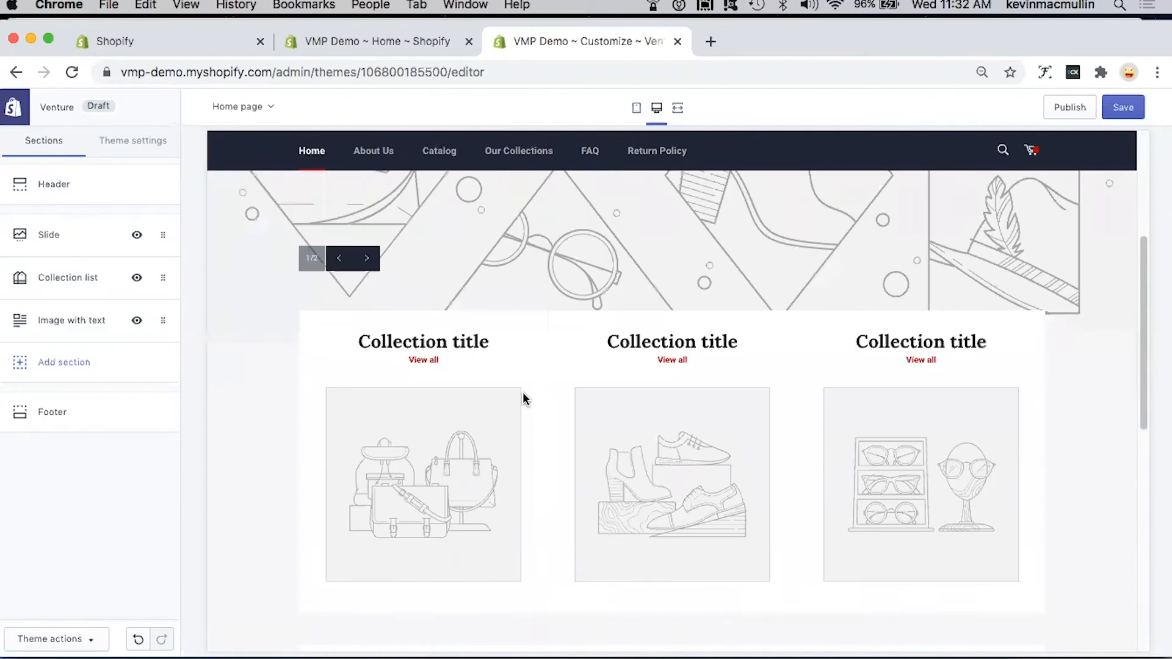
scroll(523, 398, "down", 2)
scroll(523, 398, "down", 3)
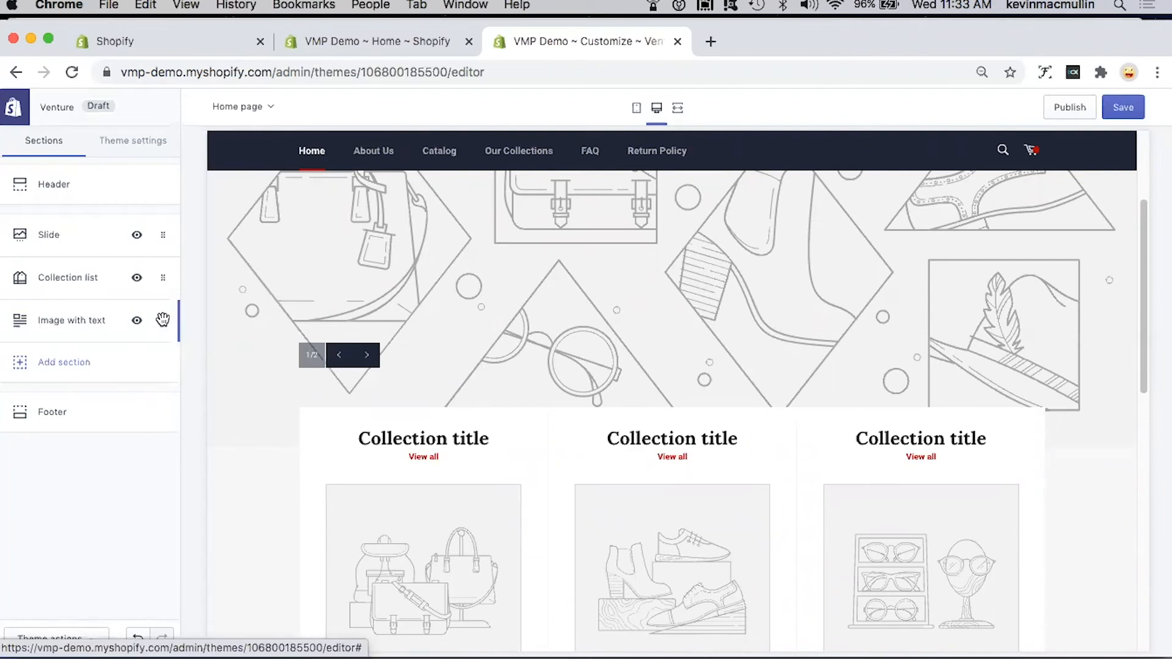
Step: Try the image with text section above the collection list, check the preview, and restore the original section order
left_click_drag(163, 320, 160, 270)
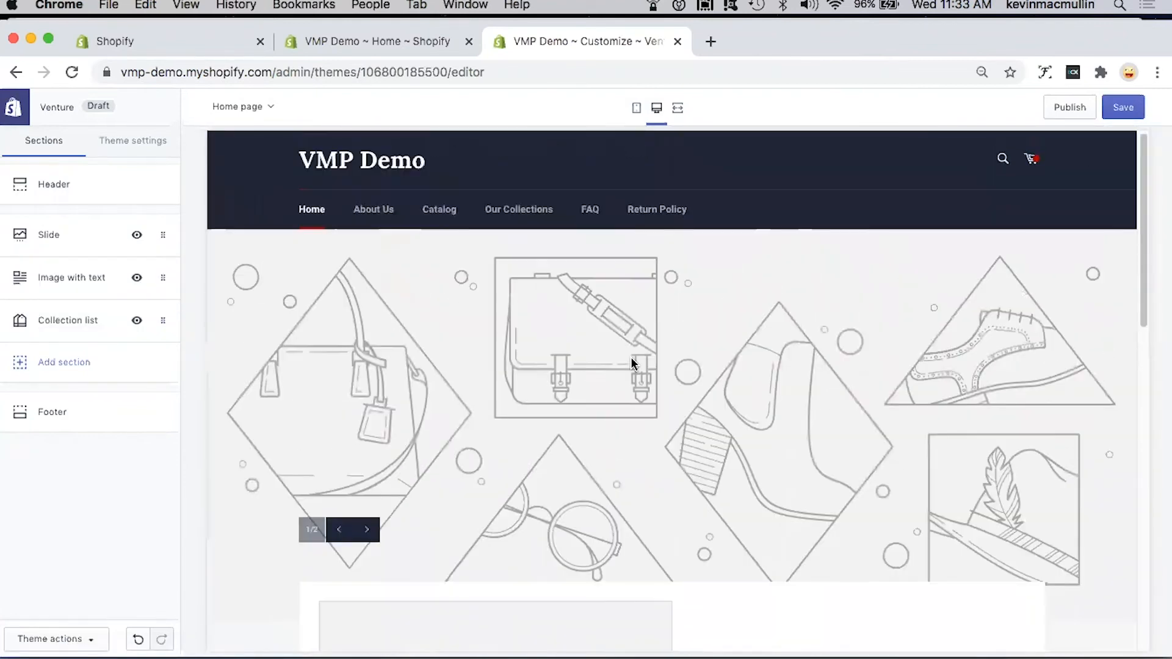
scroll(631, 361, "down", 2)
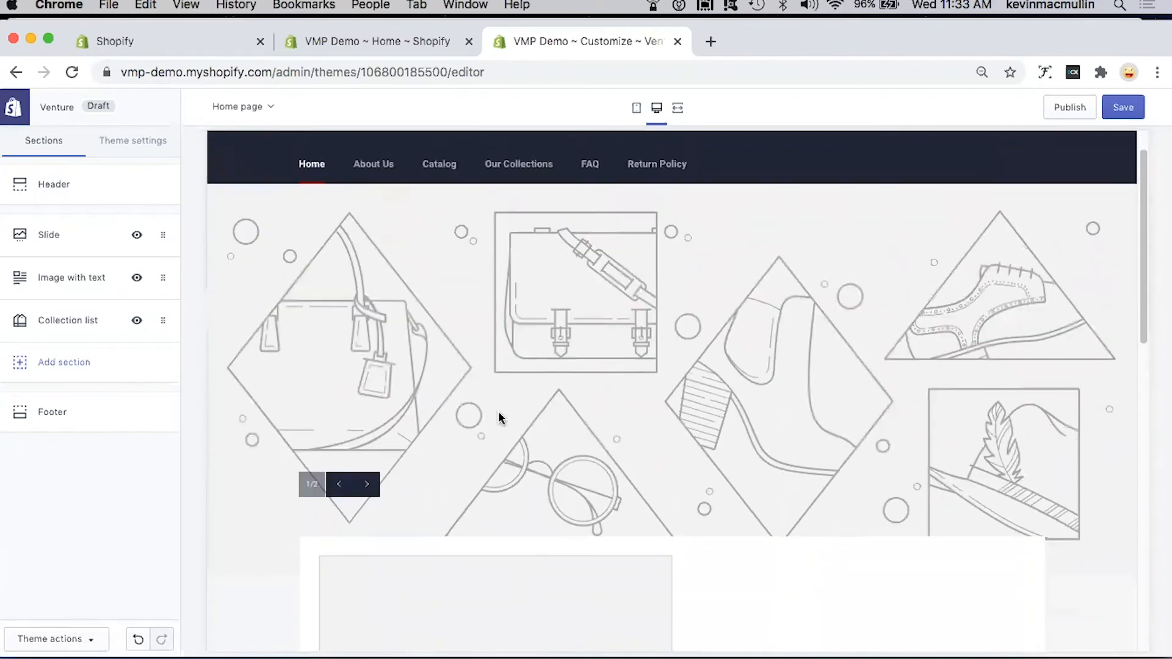
left_click(367, 485)
left_click(367, 485)
scroll(615, 415, "down", 5)
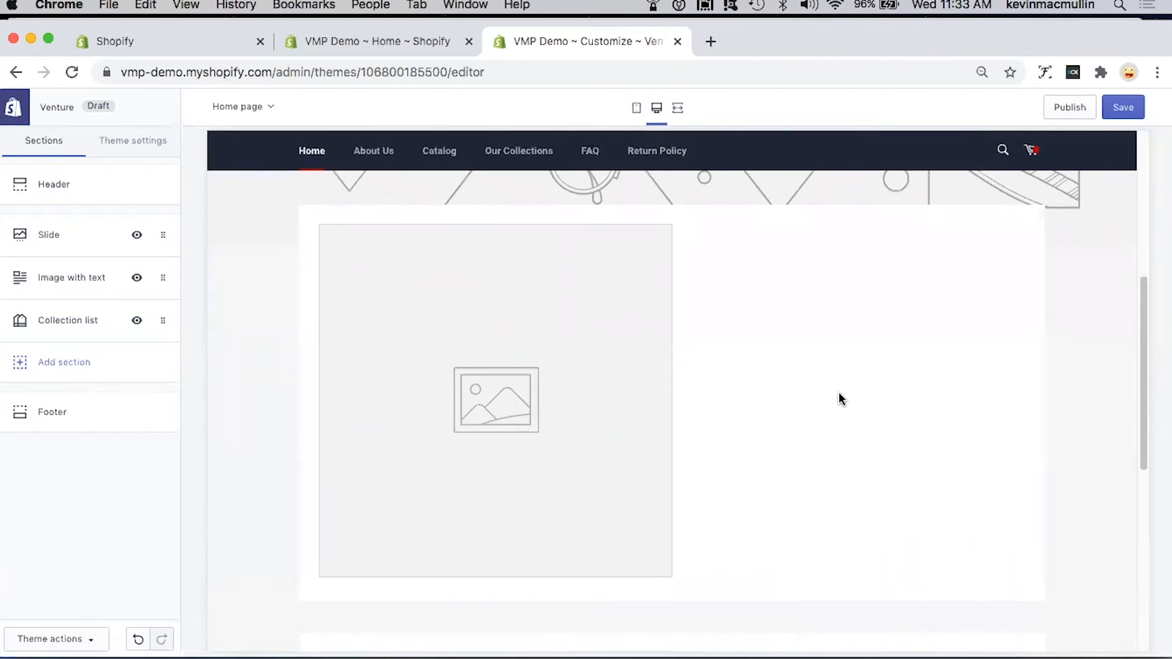
scroll(819, 395, "down", 5)
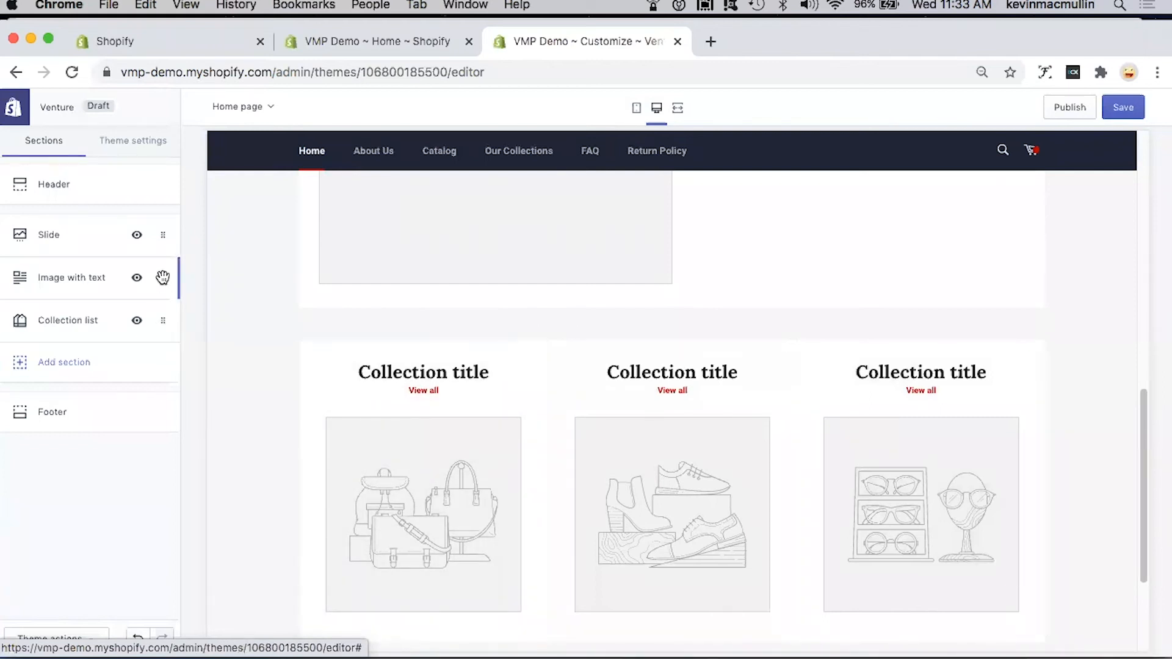
left_click_drag(166, 318, 261, 331)
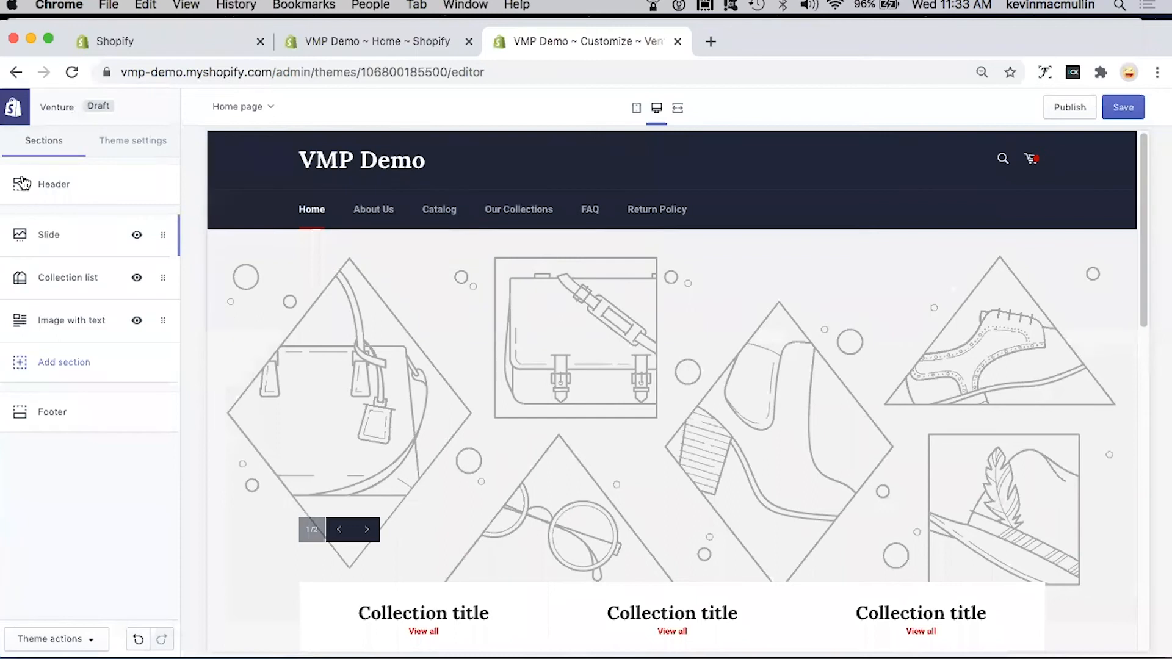
Step: Set the header's logo image to the vmp logo from the image library
left_click(54, 188)
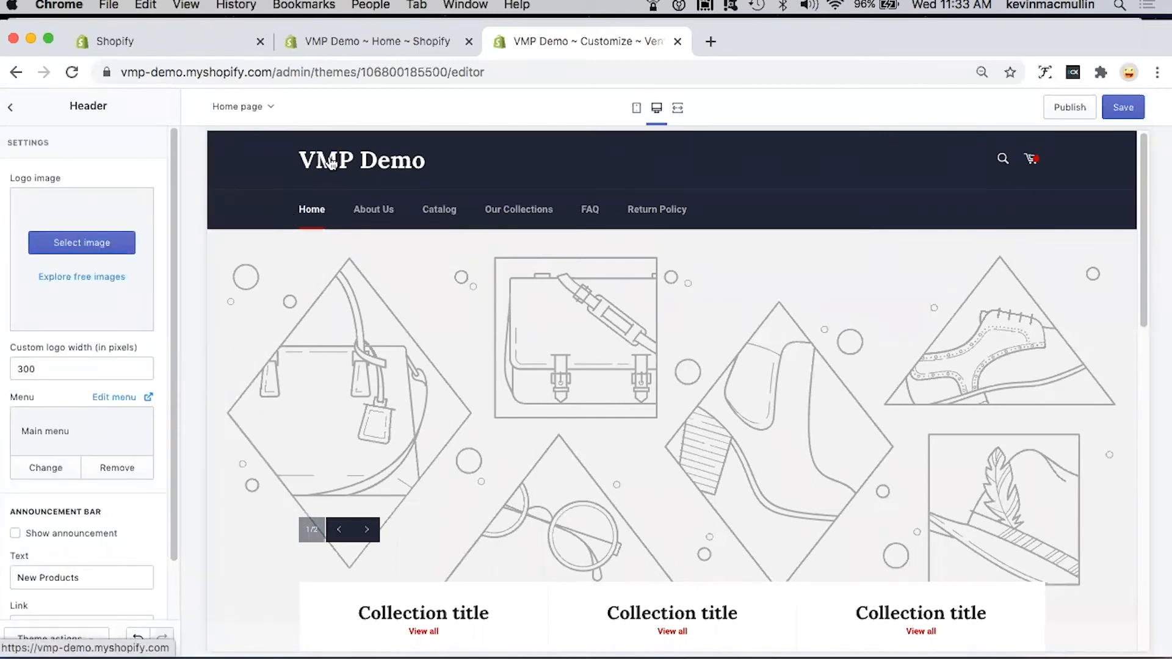
left_click(83, 244)
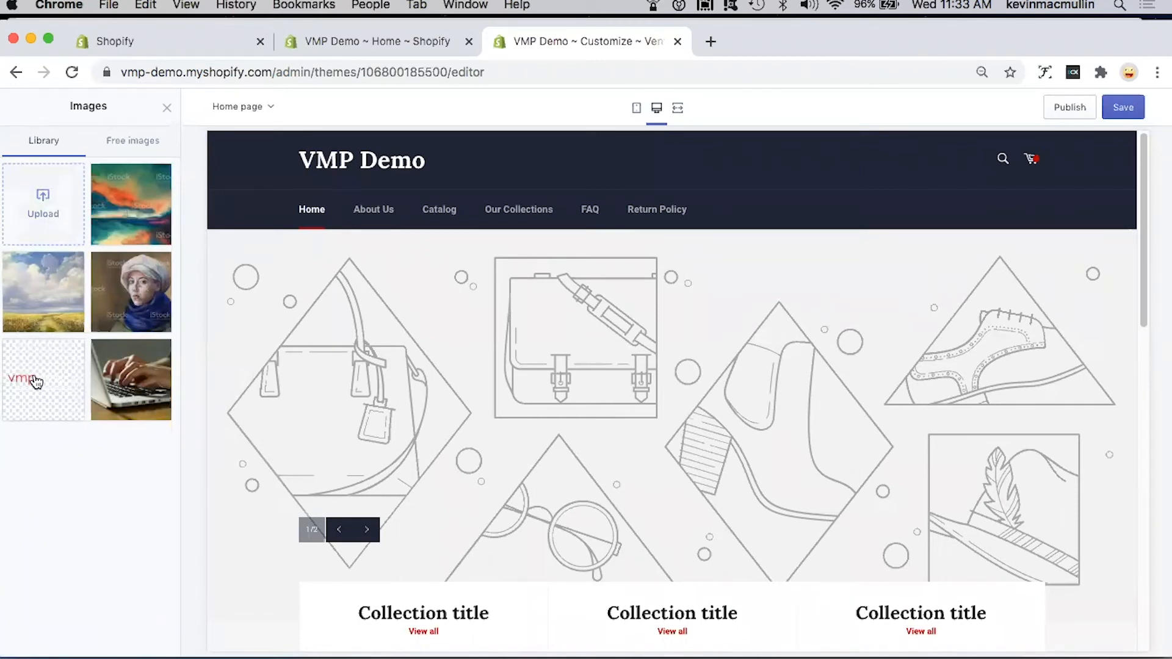
left_click(35, 380)
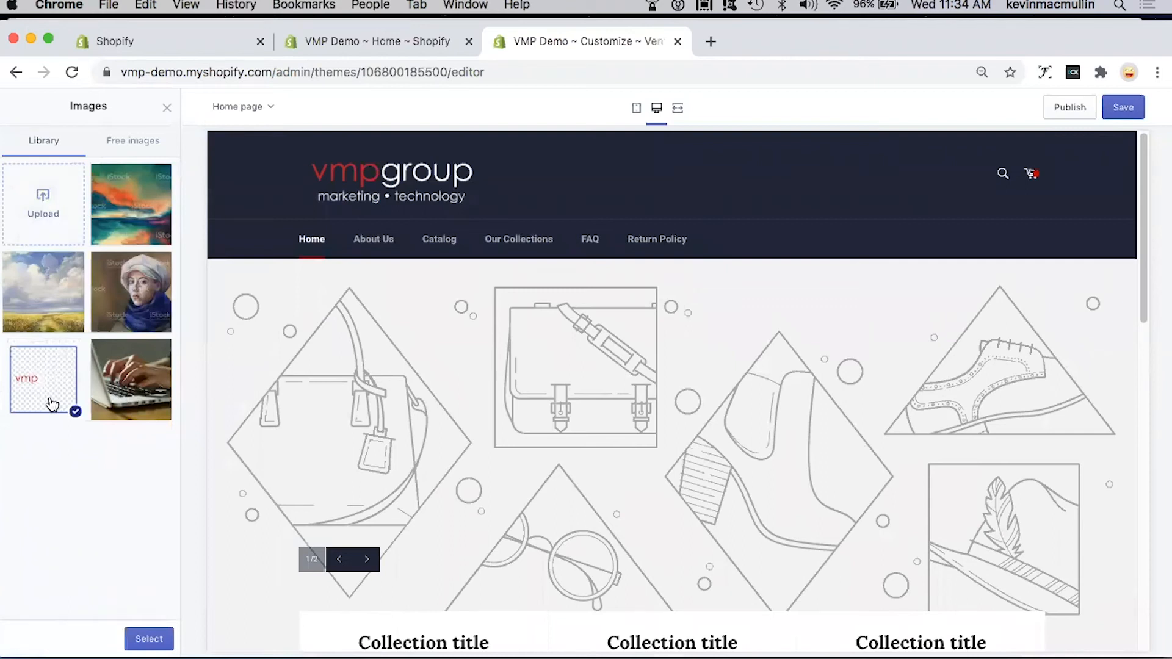
left_click(149, 639)
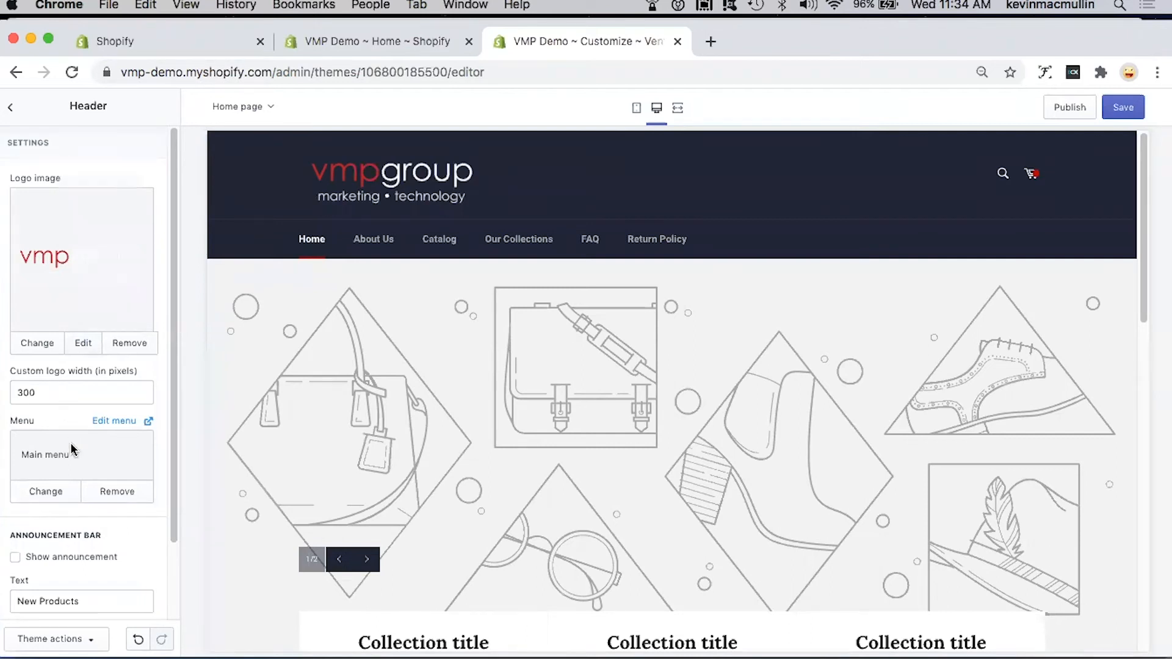
Step: Show the header's announcement bar and set its text to "New Products arriving soon"
scroll(72, 449, "down", 1)
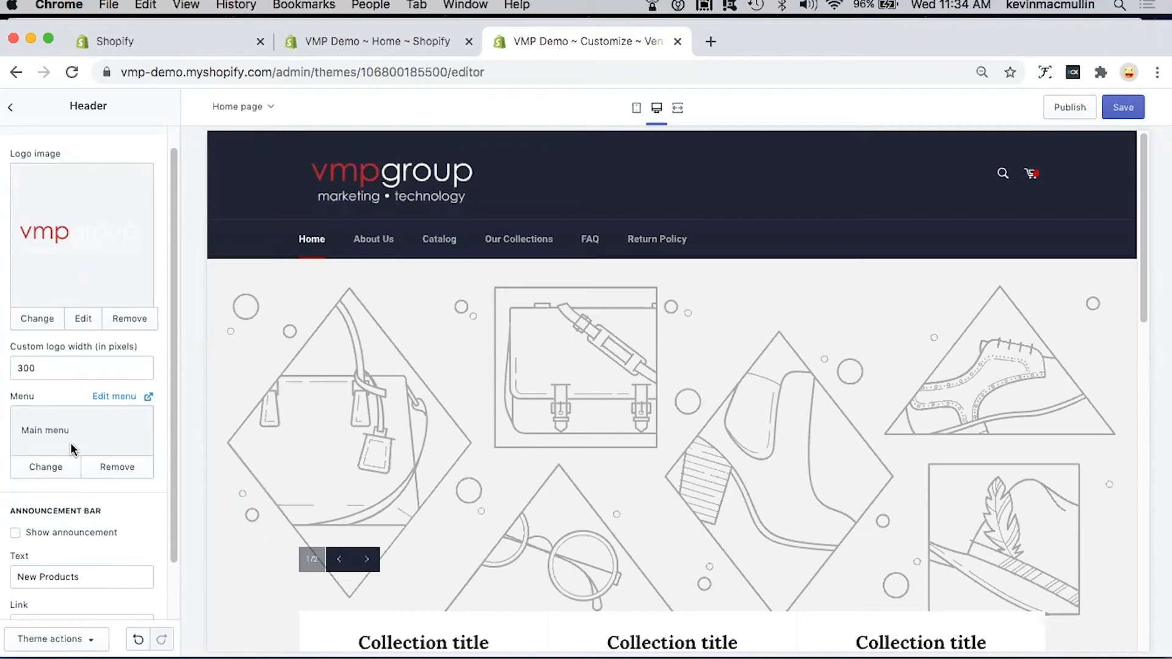
scroll(71, 449, "down", 2)
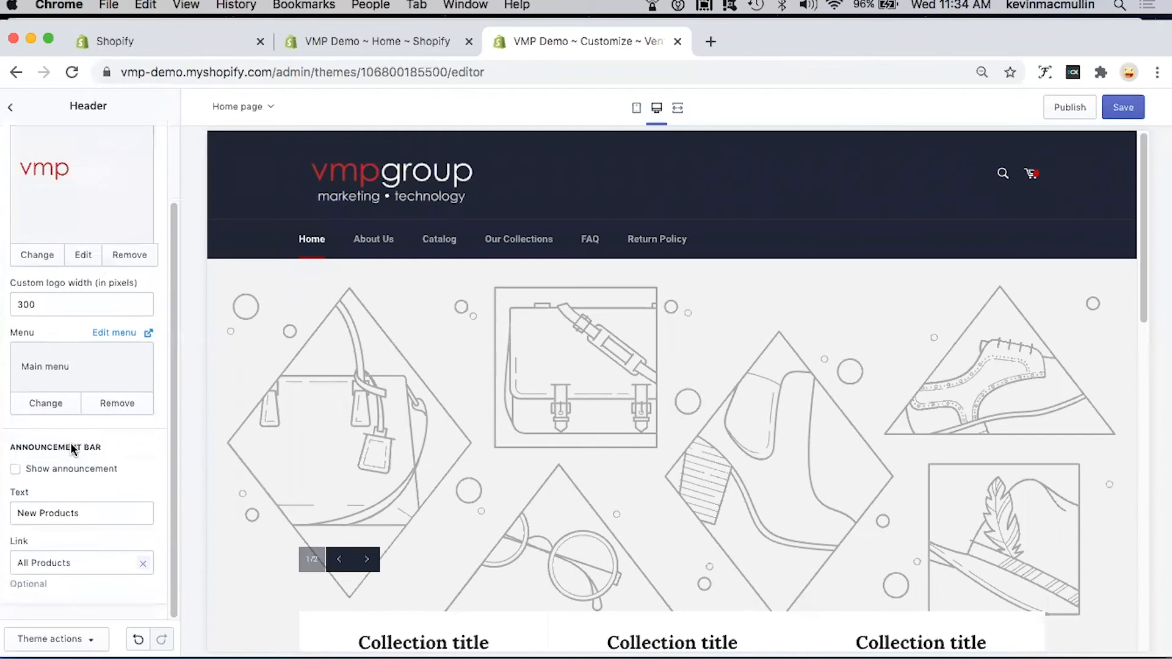
left_click(16, 471)
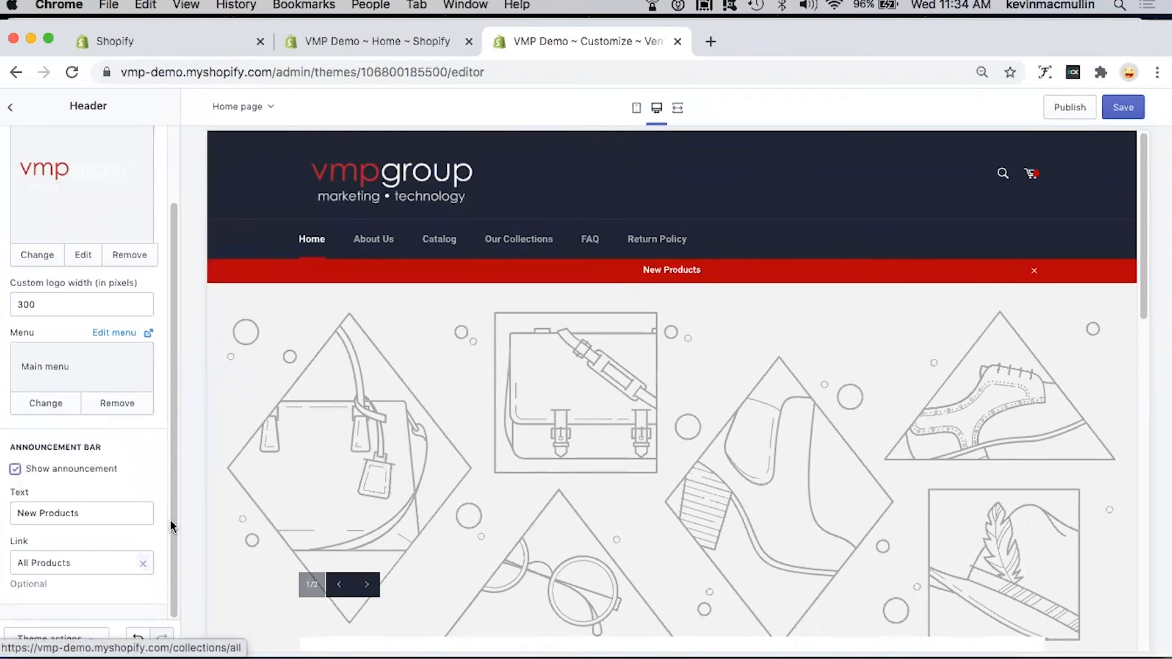
left_click(110, 514)
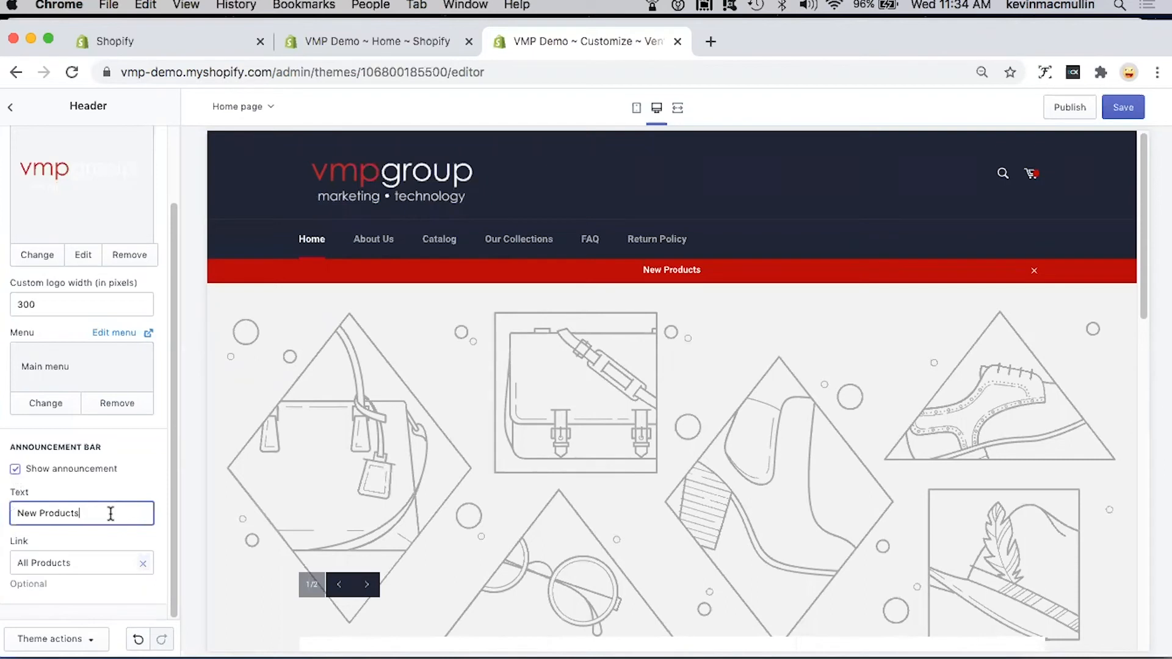
type("arriving soon")
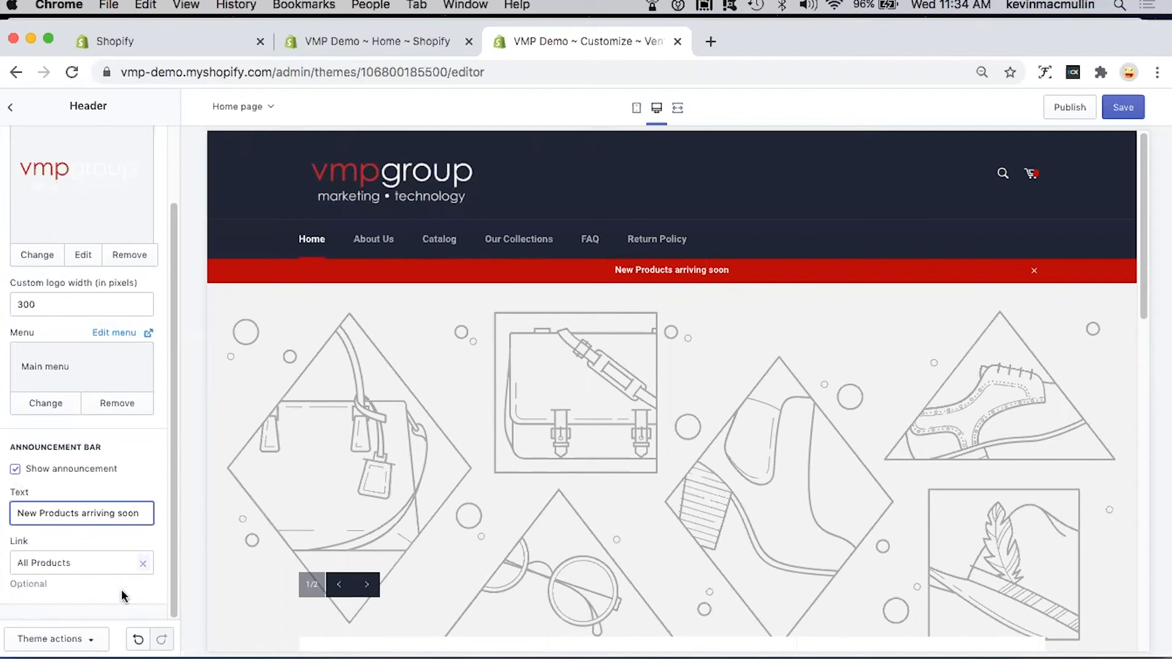
Step: Clear the announcement bar's link, set it to All Products from the product choices, and open the Slide section's settings
left_click(65, 563)
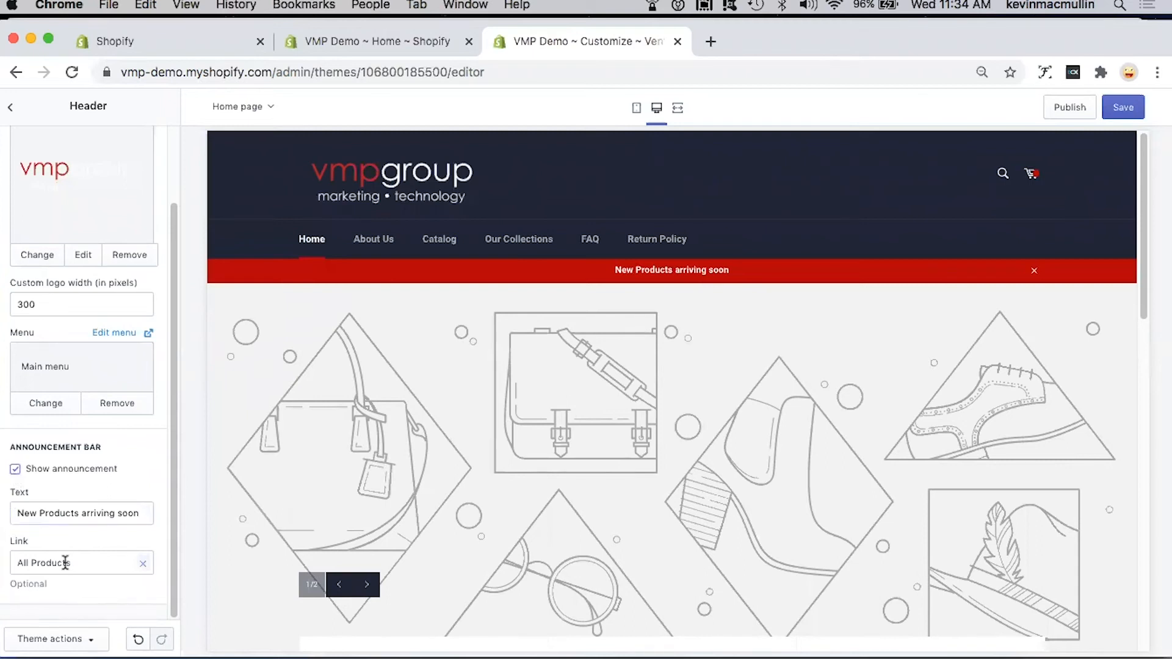
left_click(144, 569)
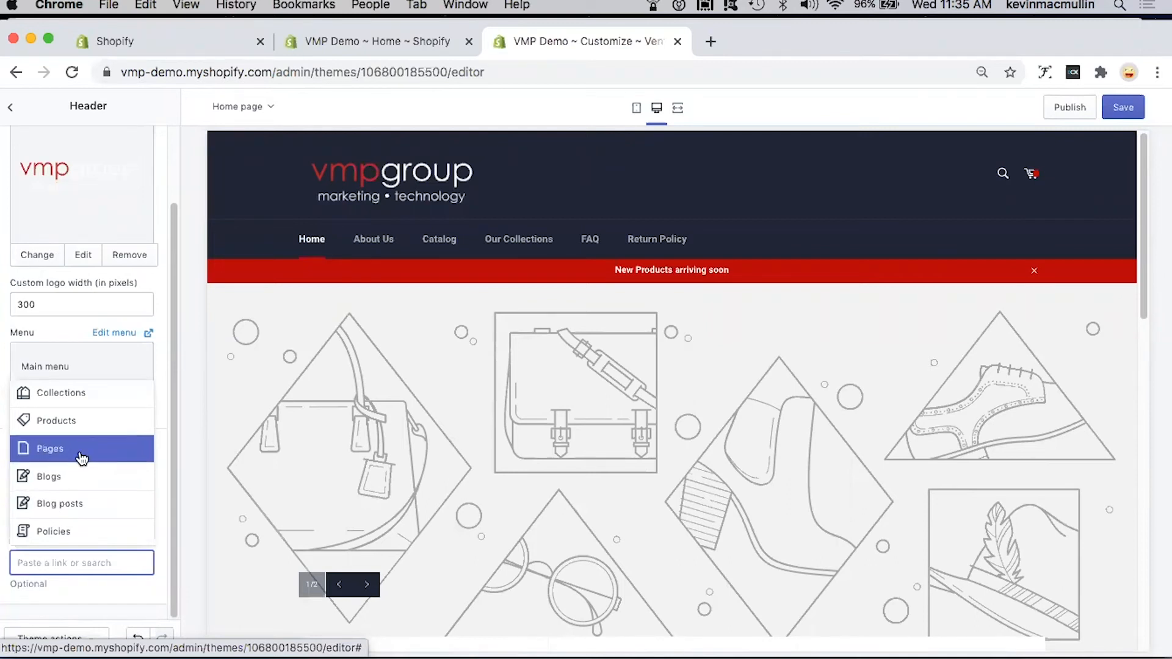
left_click(79, 423)
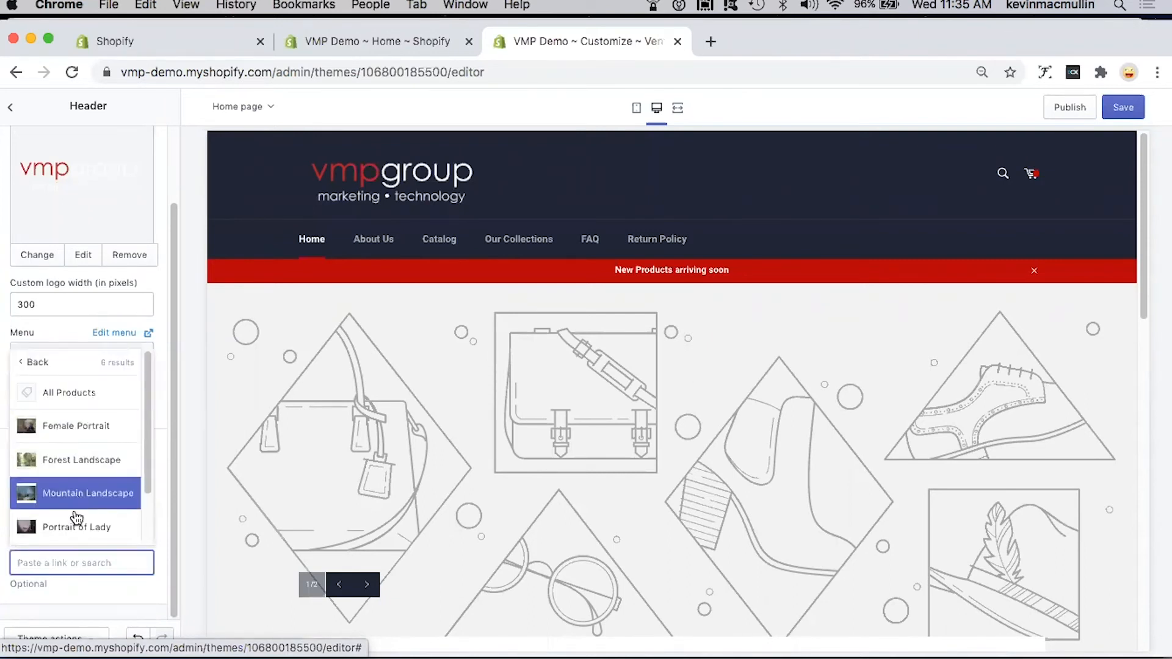
left_click(91, 396)
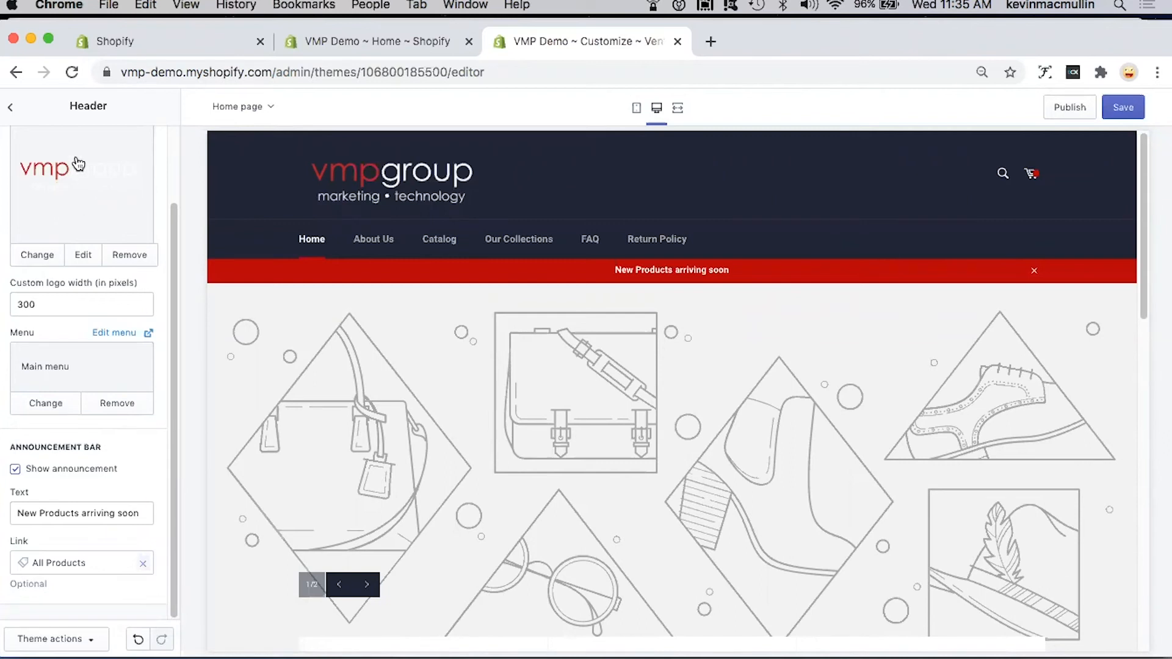
left_click(10, 108)
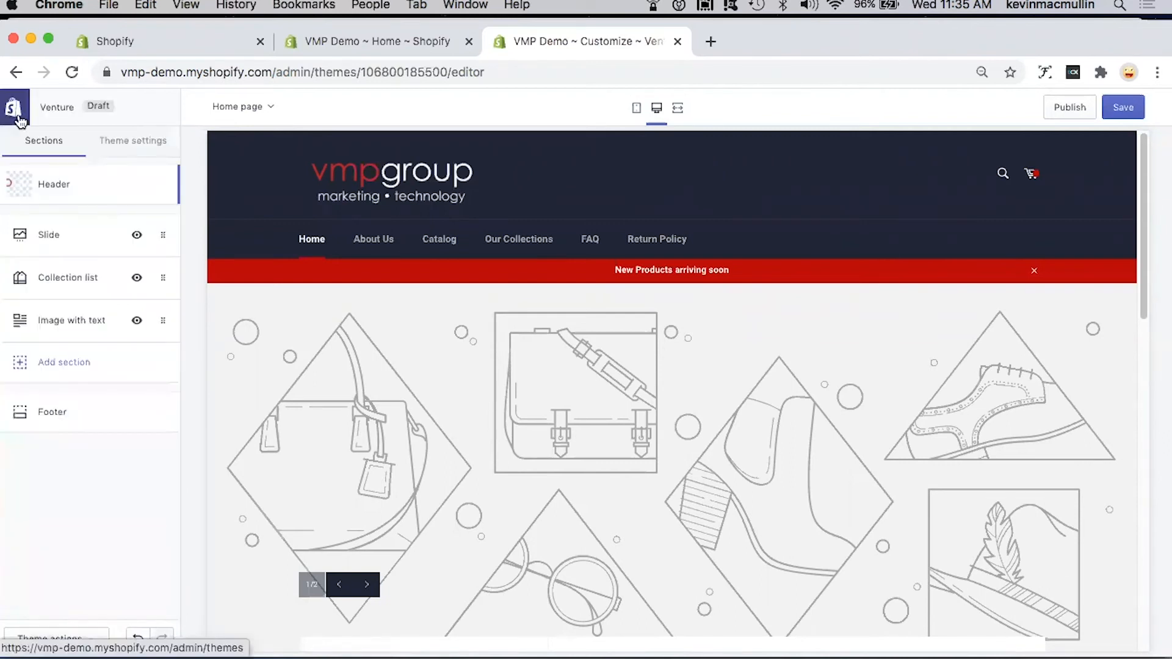
left_click(55, 236)
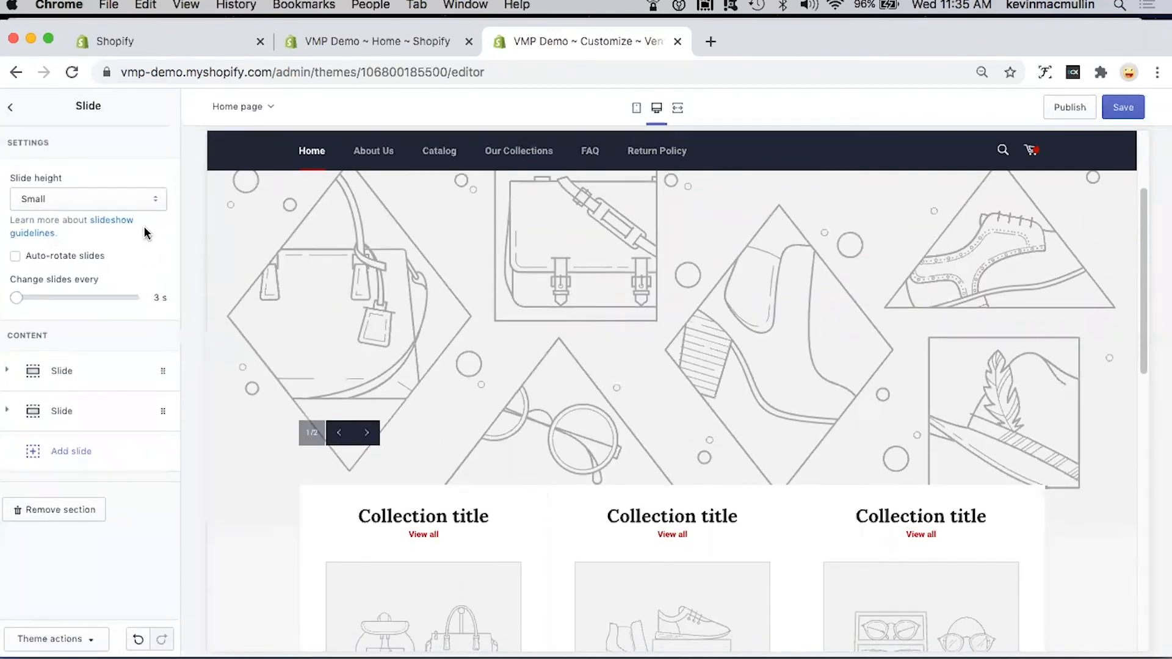
Step: View the slide height options, keeping Small, and try a 9 s slide change interval before restoring it to 3 s
left_click(157, 202)
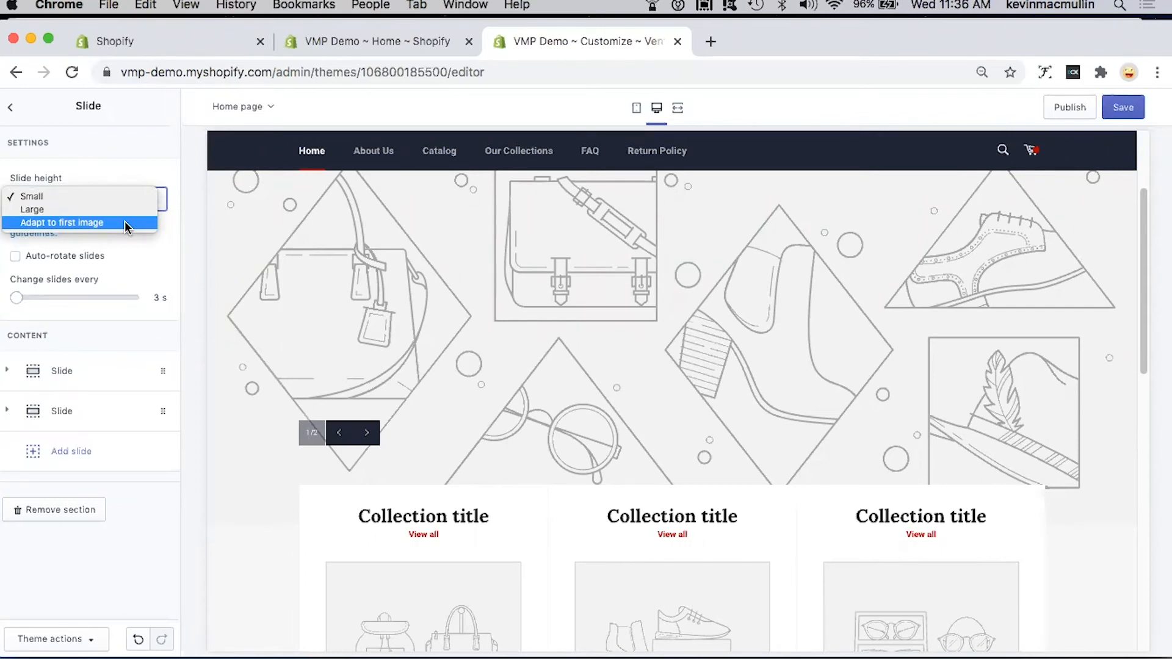
left_click(107, 196)
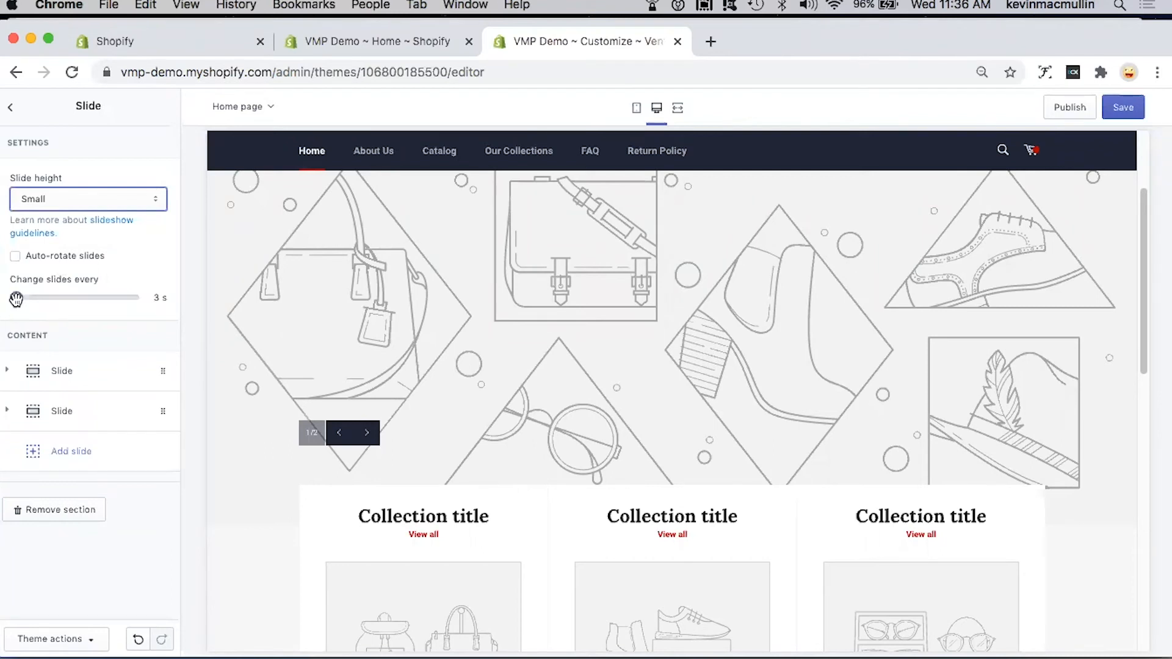
left_click_drag(16, 299, 149, 304)
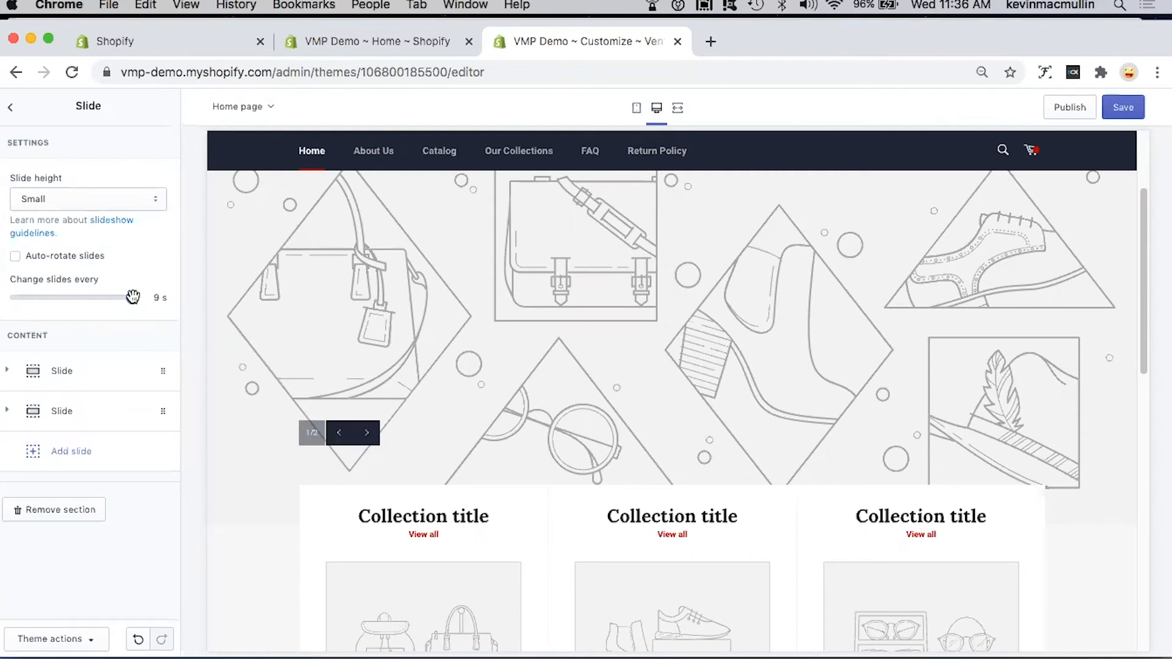
left_click_drag(42, 297, 14, 298)
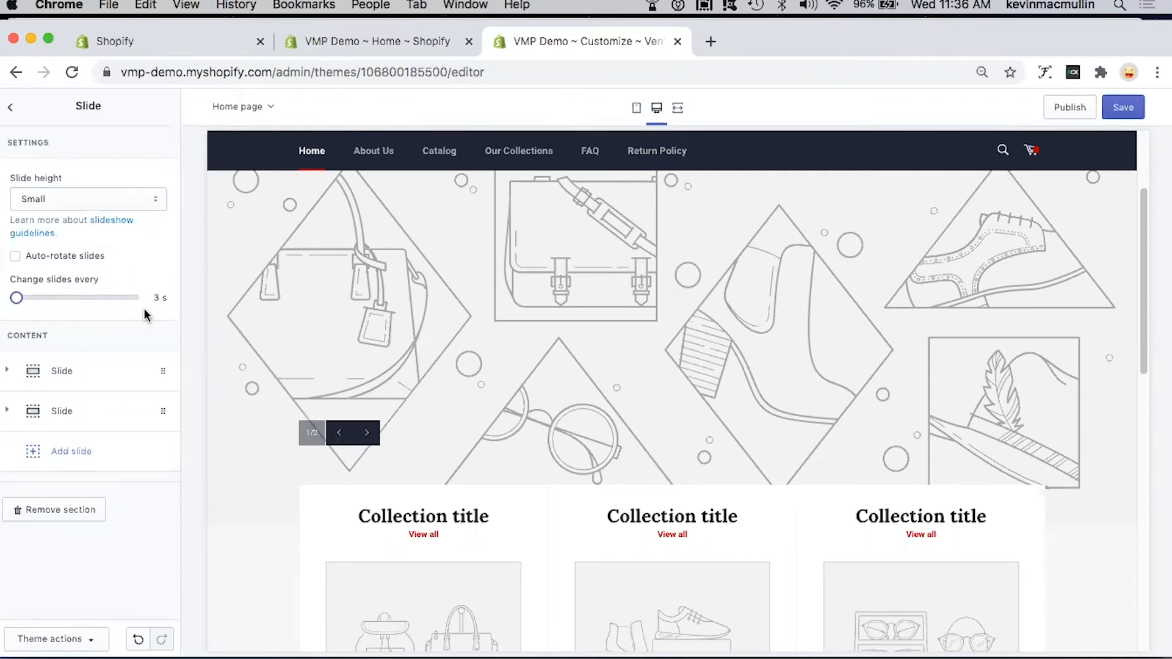
Step: Set the first slide's image to the cloudy sky over a yellow field painting from the library
left_click(63, 374)
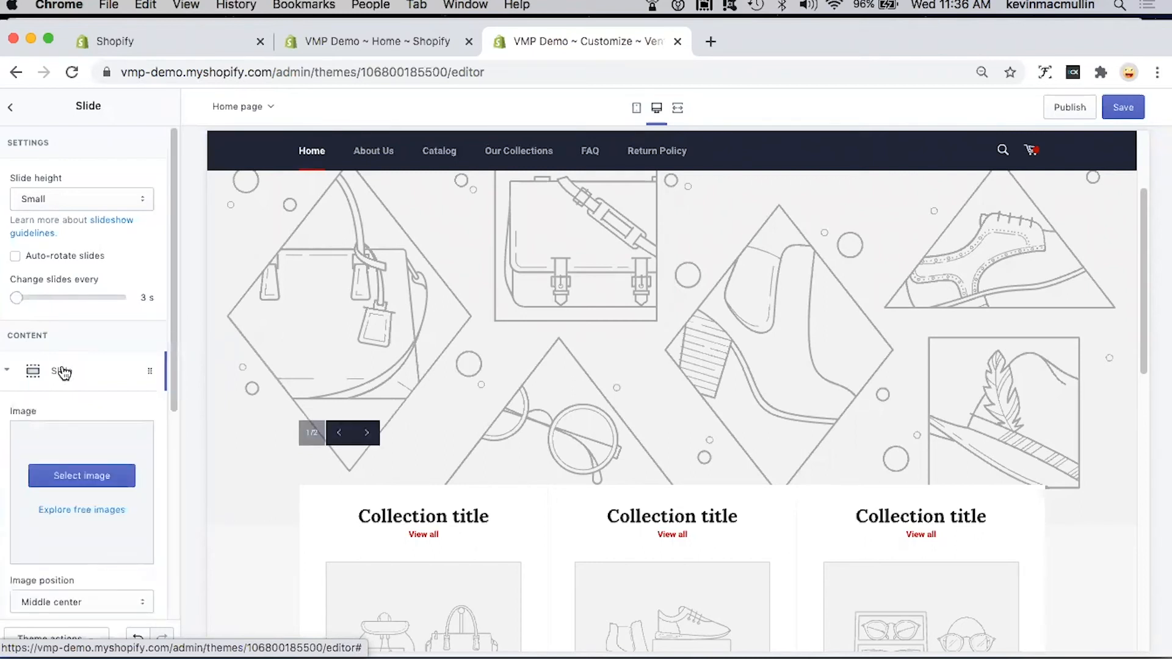
left_click(80, 476)
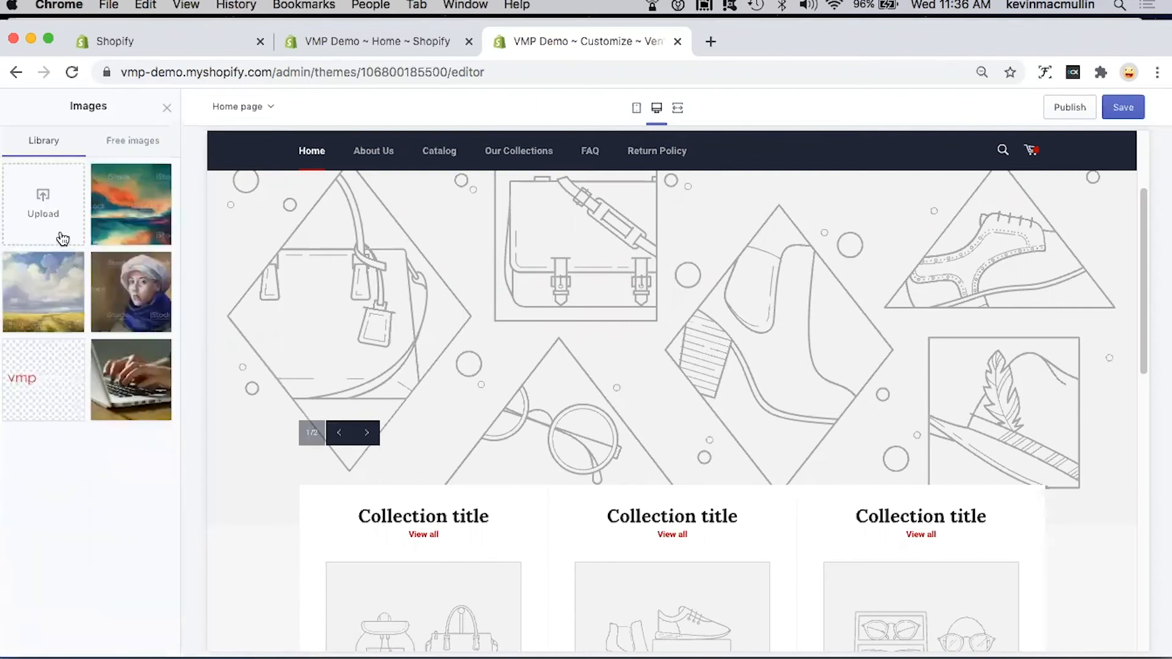
left_click(48, 296)
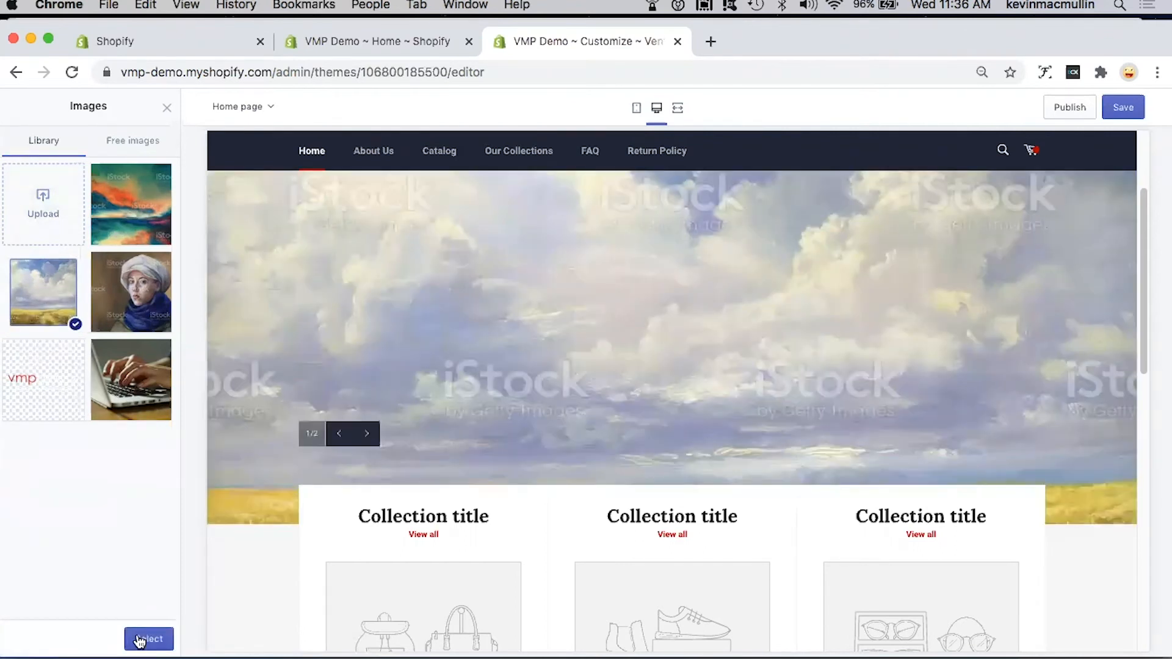
left_click(140, 639)
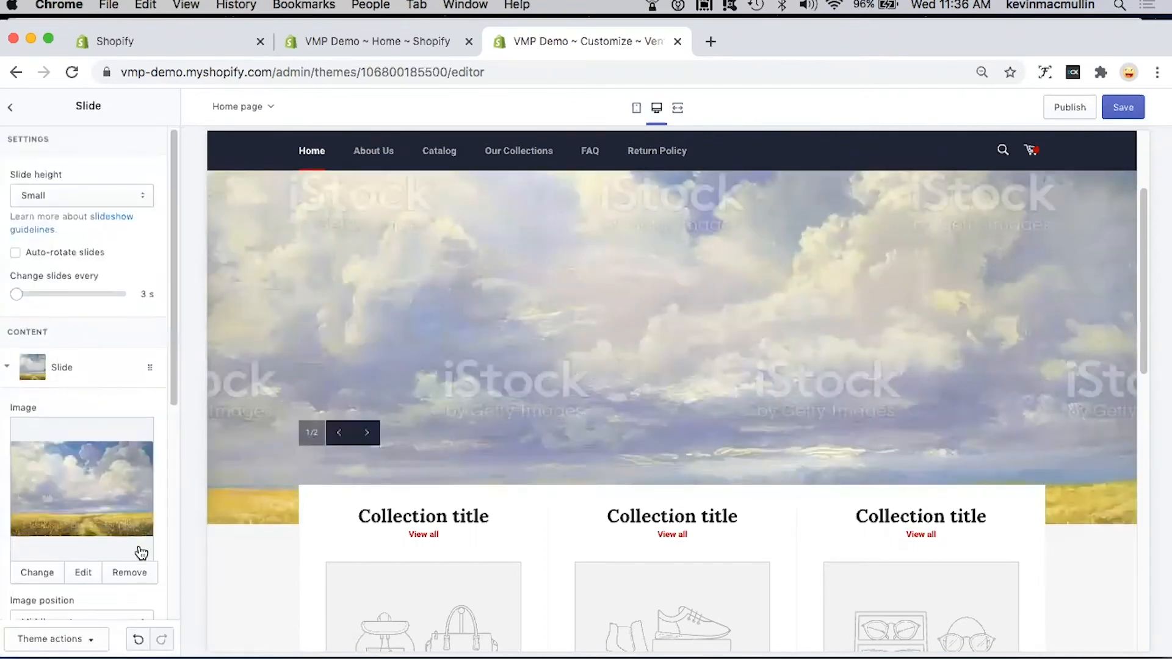
Step: Enter "sdfg dfg" as the first slide's heading
scroll(141, 552, "down", 5)
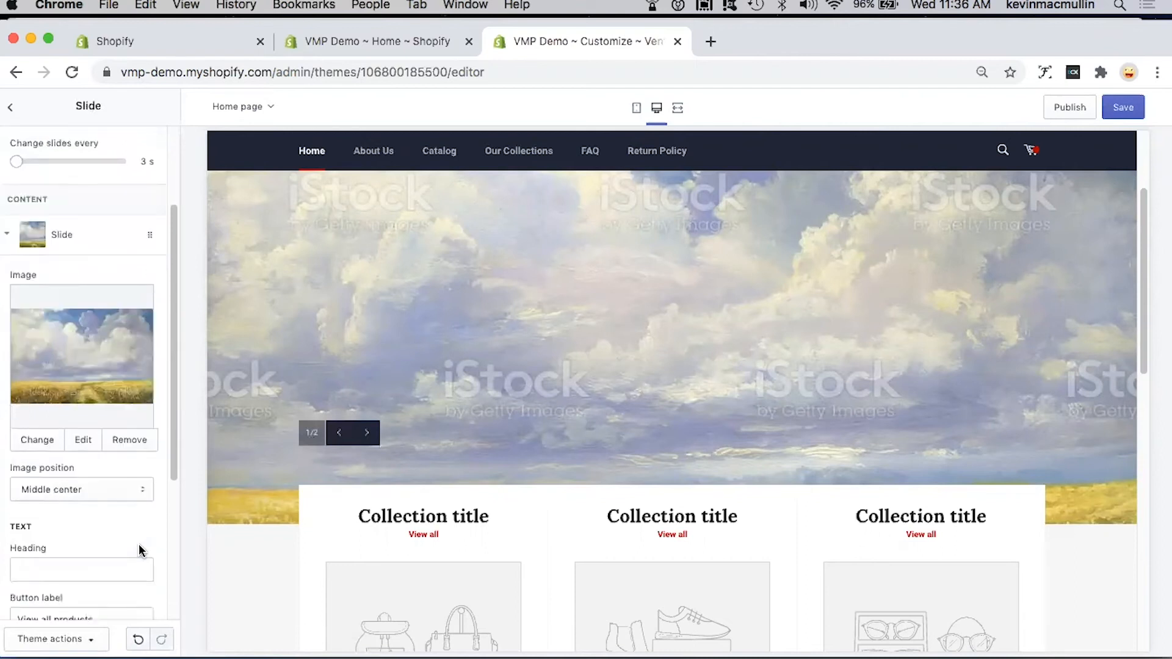
scroll(139, 551, "down", 2)
scroll(116, 534, "down", 2)
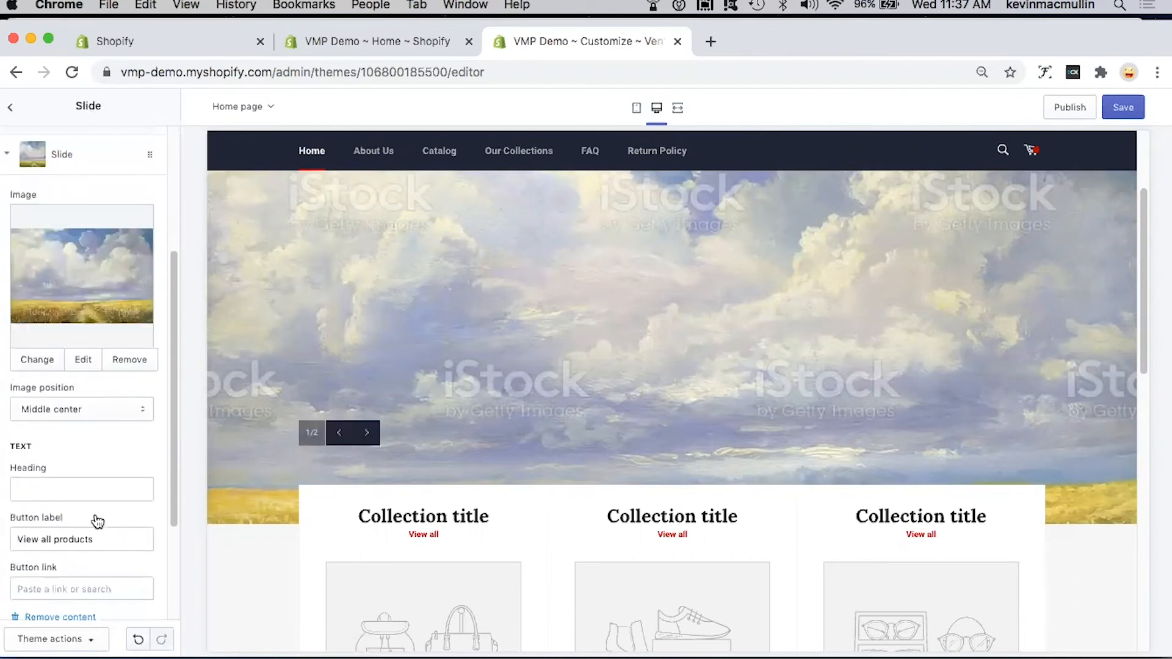
left_click(75, 488)
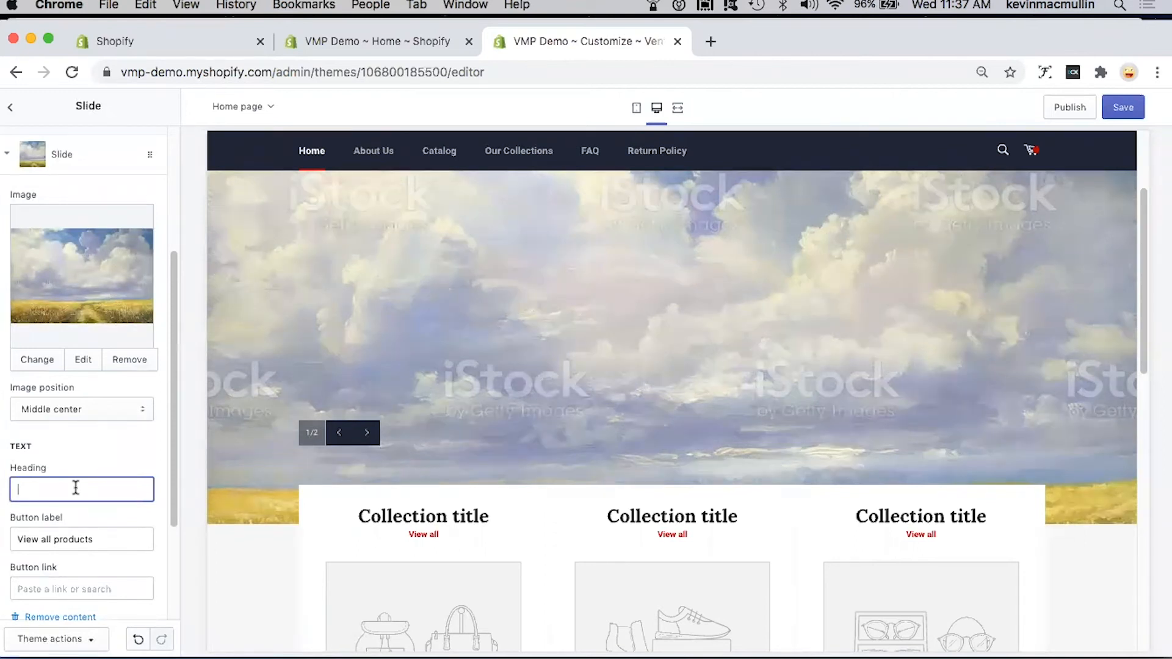
type("sdfg dfg")
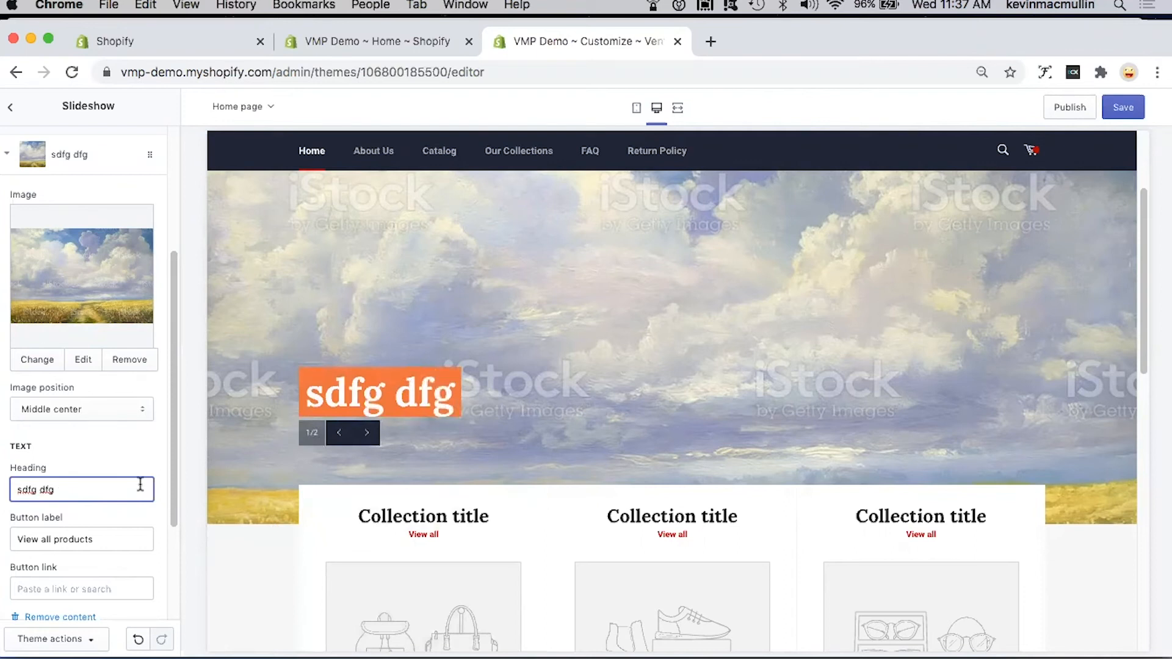
Step: Clear the first slide's heading and cycle through both slides in the preview
triple_click(18, 490)
key("BackSpace")
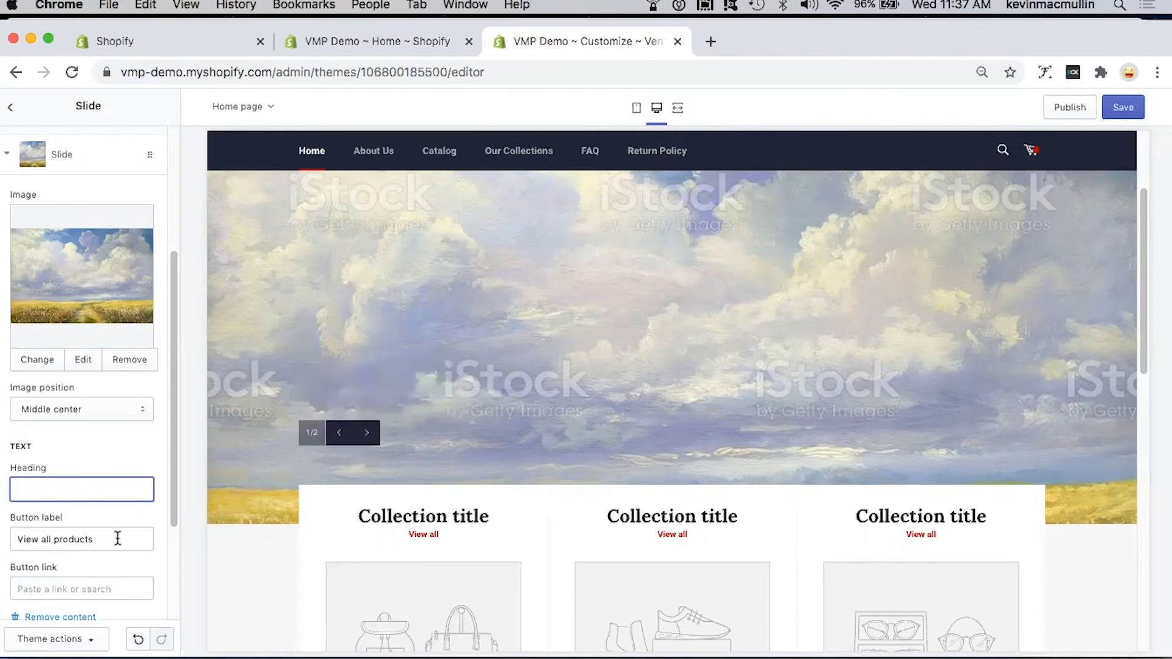
scroll(119, 540, "down", 1)
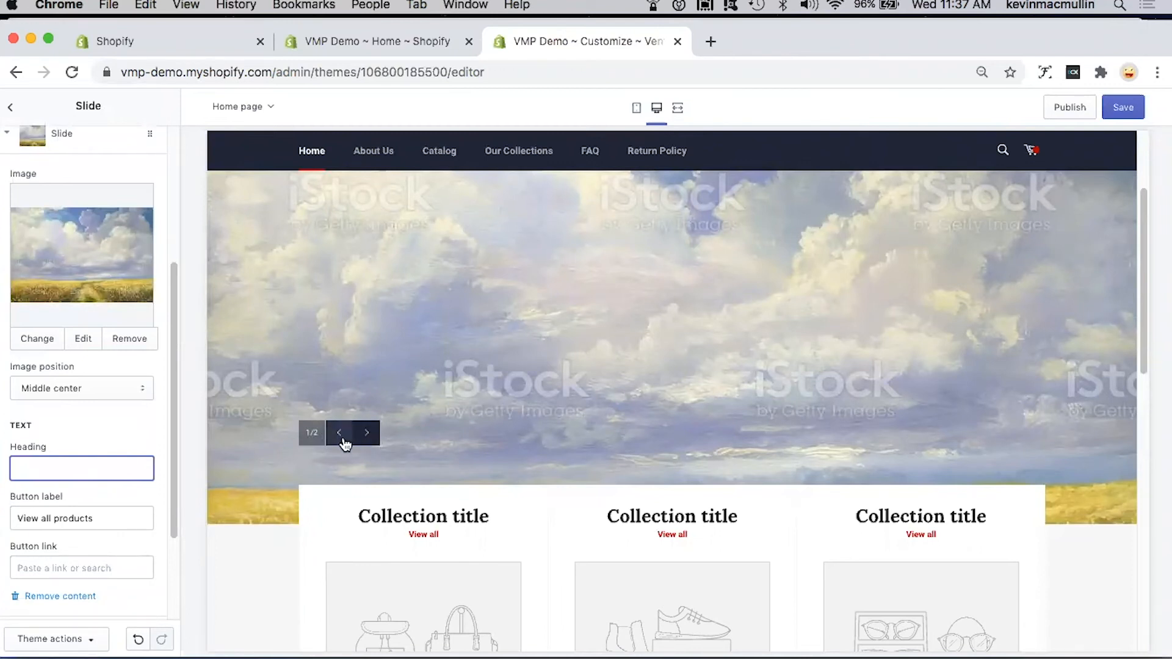
left_click(365, 437)
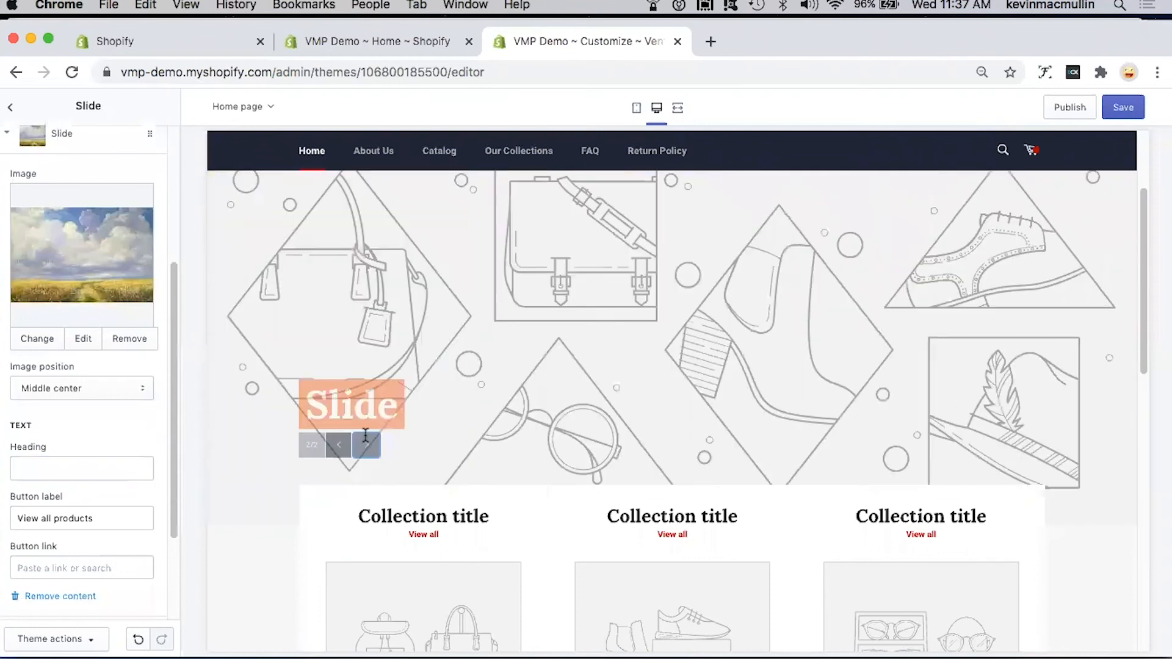
left_click(366, 434)
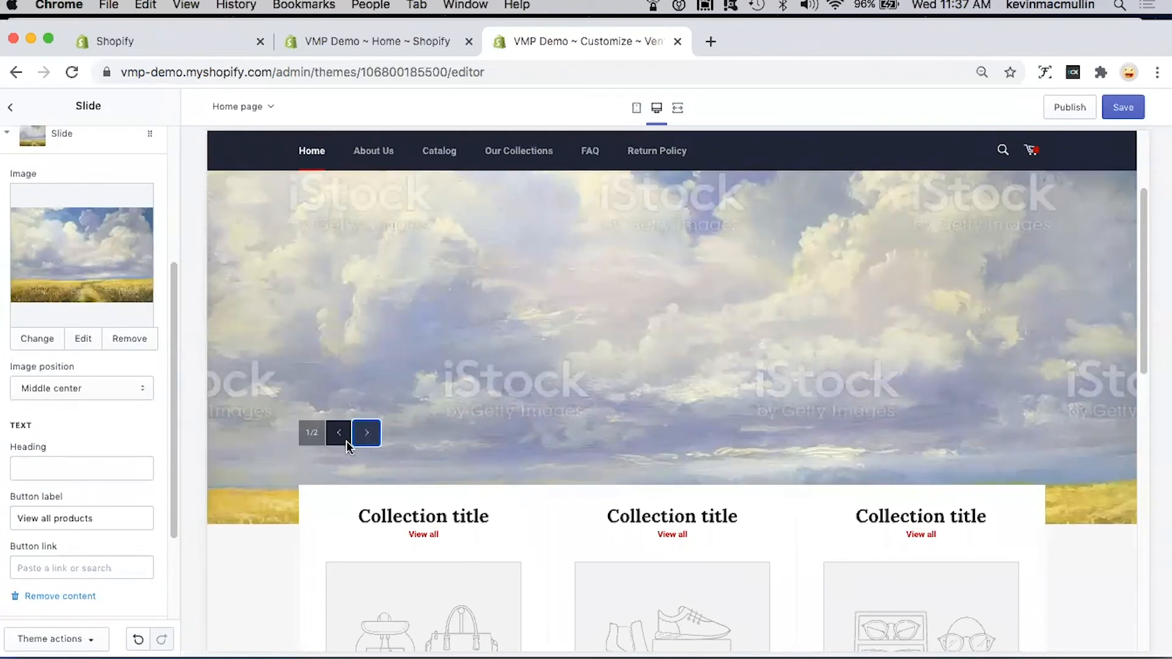
Step: Link the first slide's "View all products" button to All Products from the product choices and check it in the preview
left_click(118, 517)
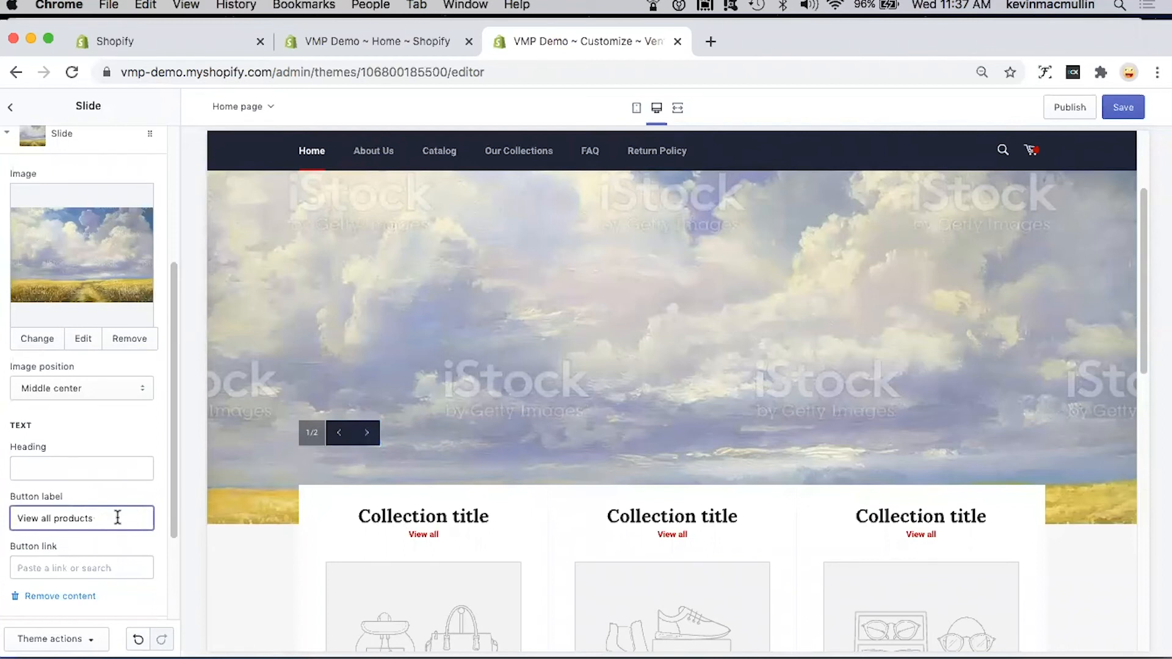
left_click(85, 568)
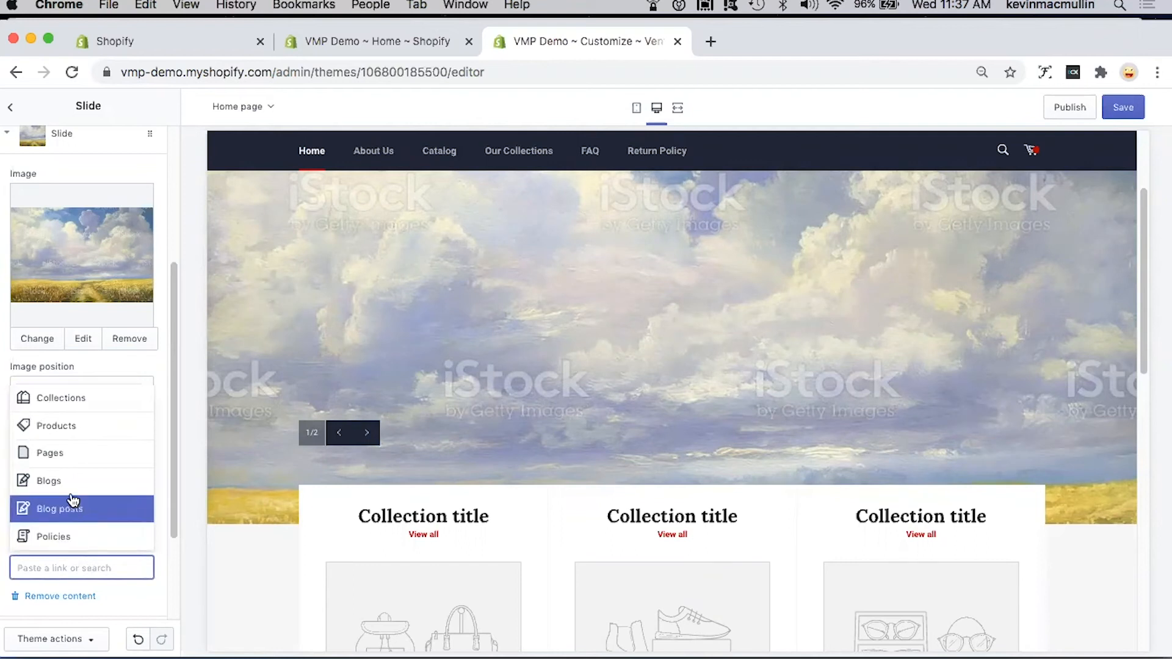
left_click(76, 429)
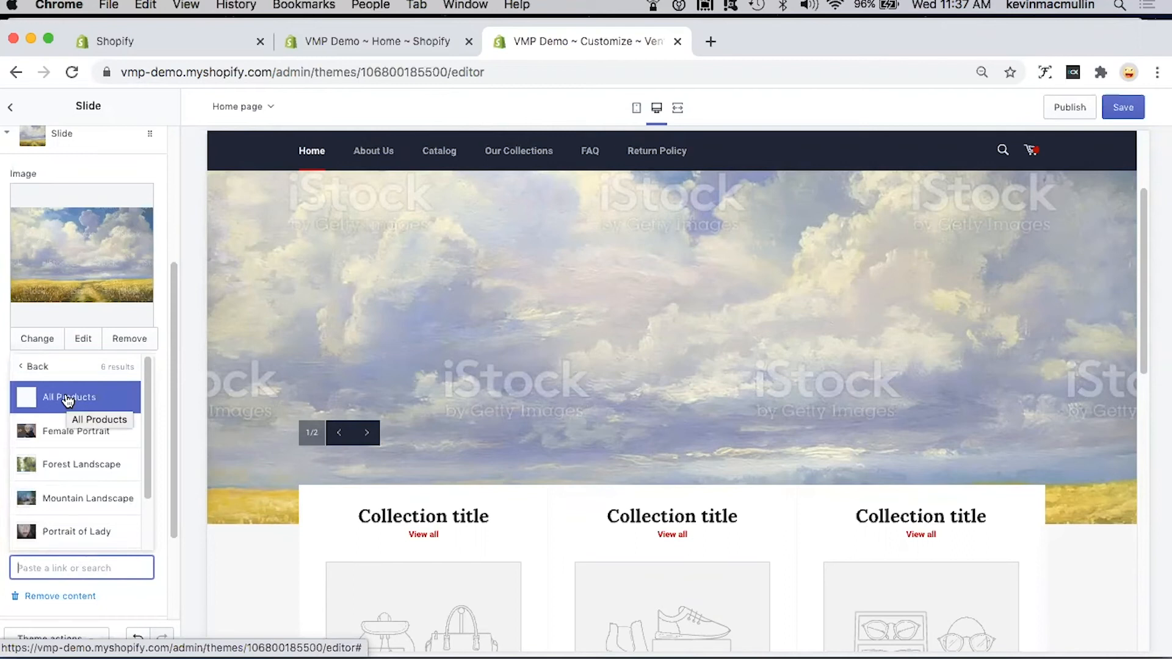
left_click(68, 400)
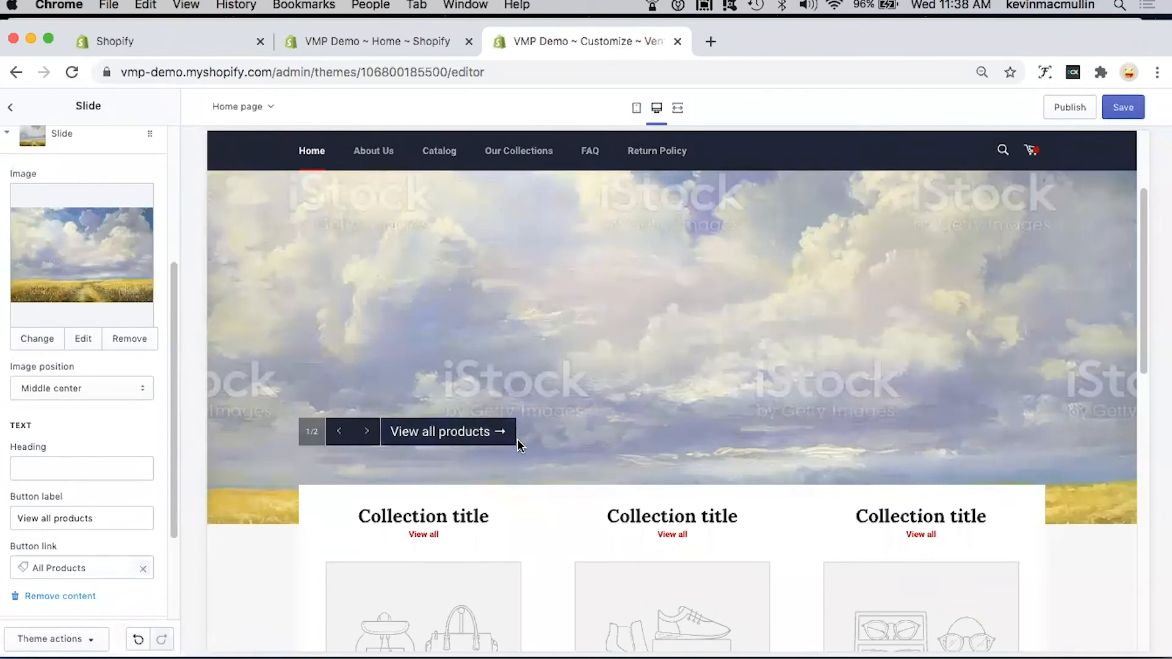
scroll(583, 426, "up", 3)
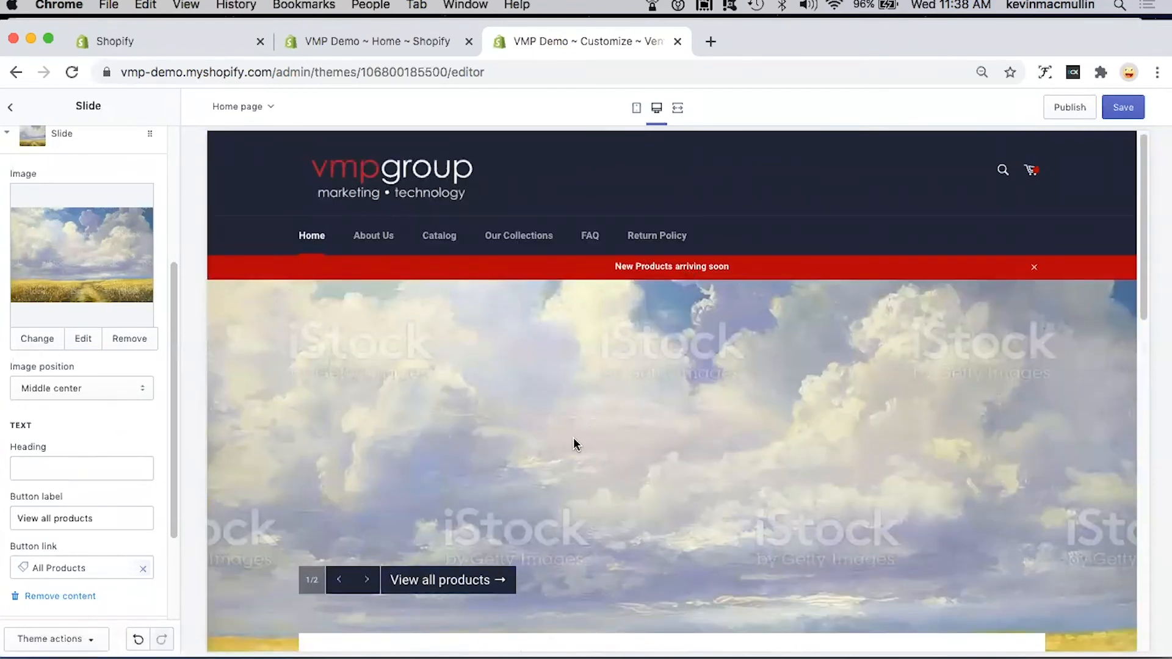
scroll(575, 443, "down", 1)
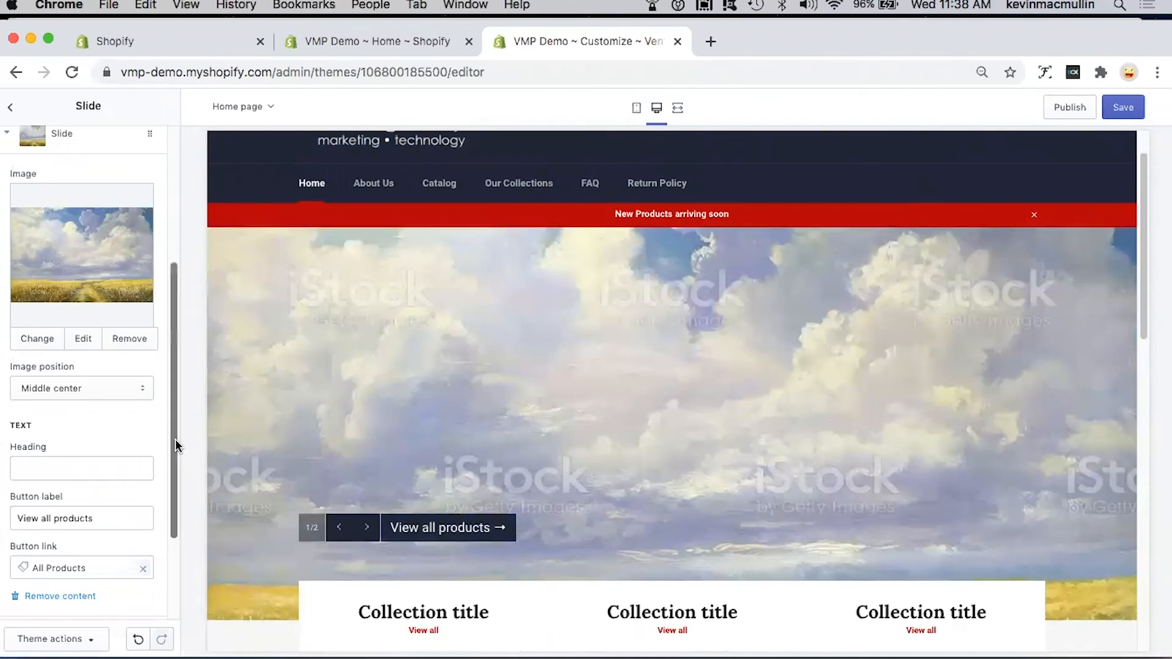
Step: Collapse the first slide's settings and set the second slide's image to the orange and teal sky painting from the library
left_click_drag(173, 437, 174, 536)
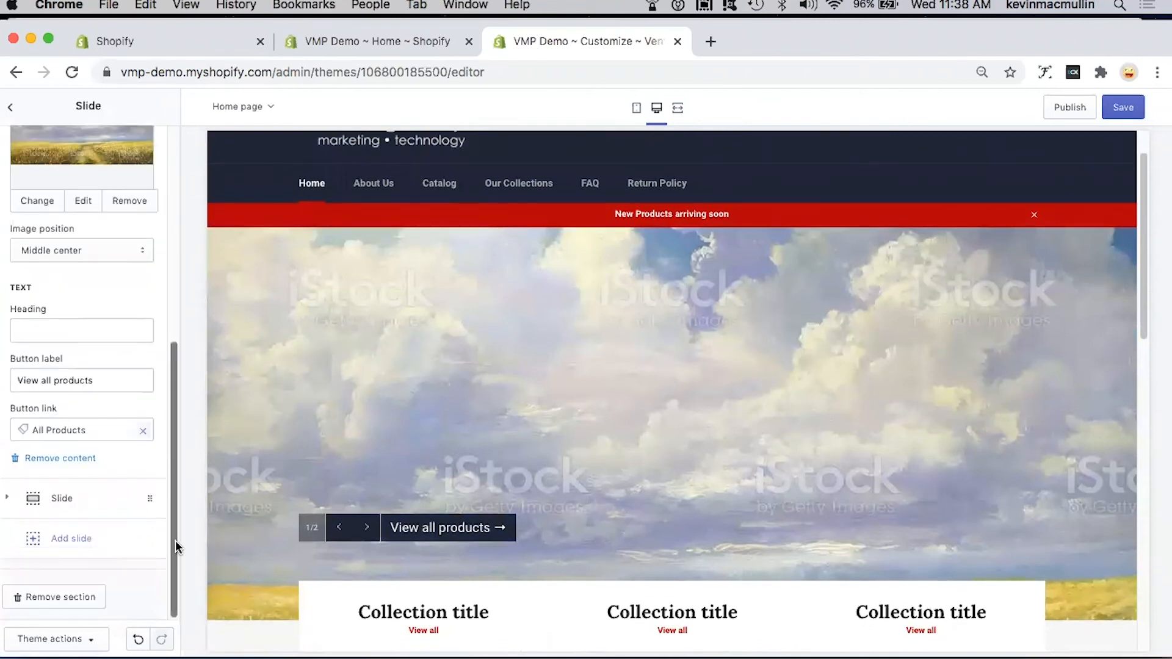
scroll(178, 471, "up", 3)
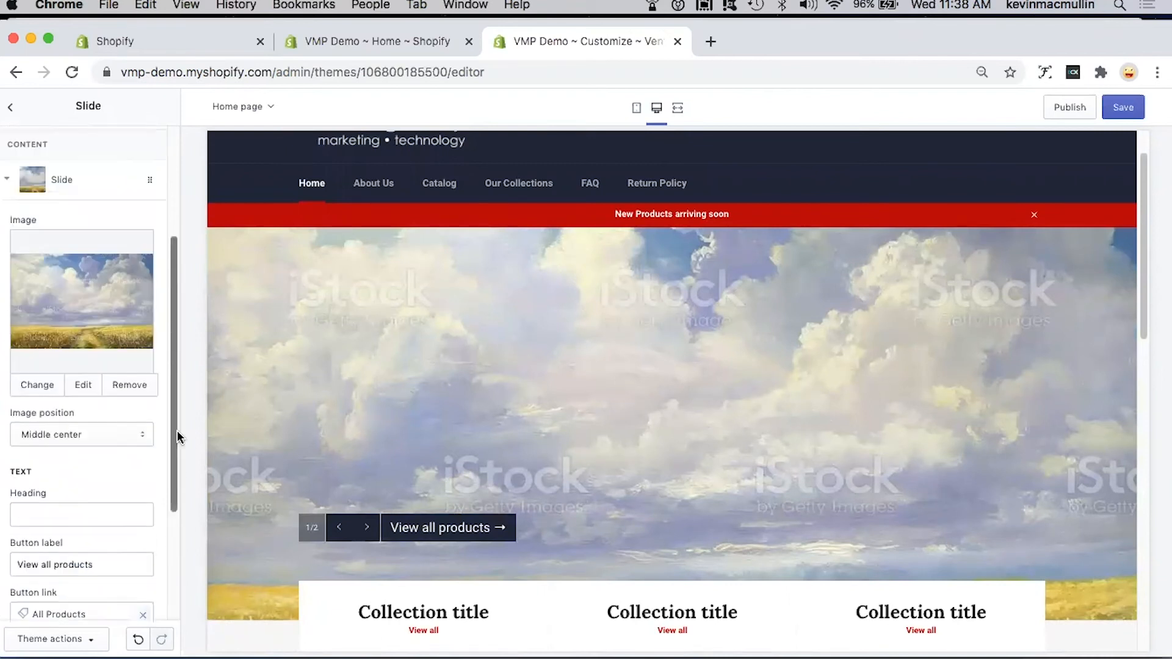
left_click(7, 185)
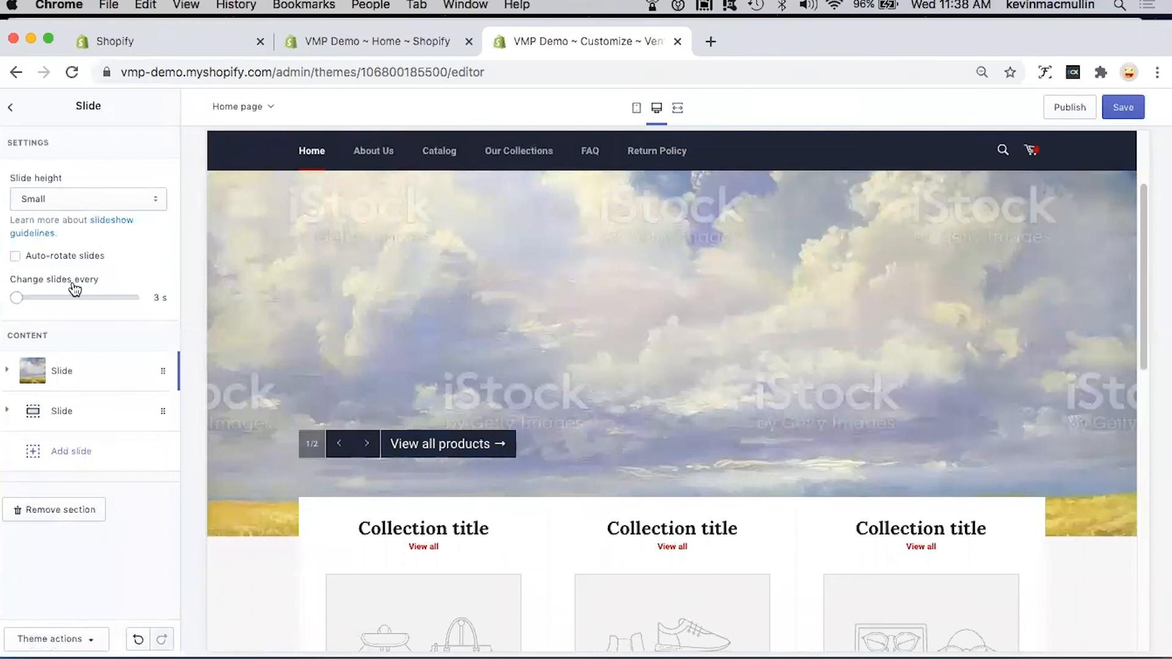
left_click(8, 415)
left_click(73, 518)
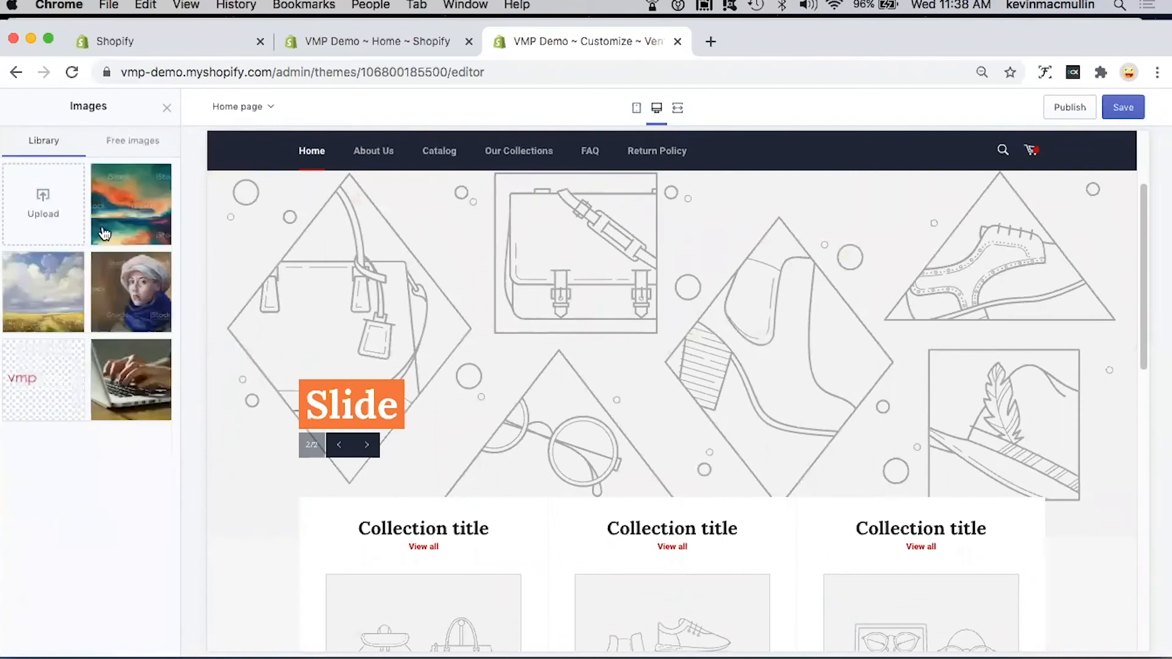
left_click(105, 234)
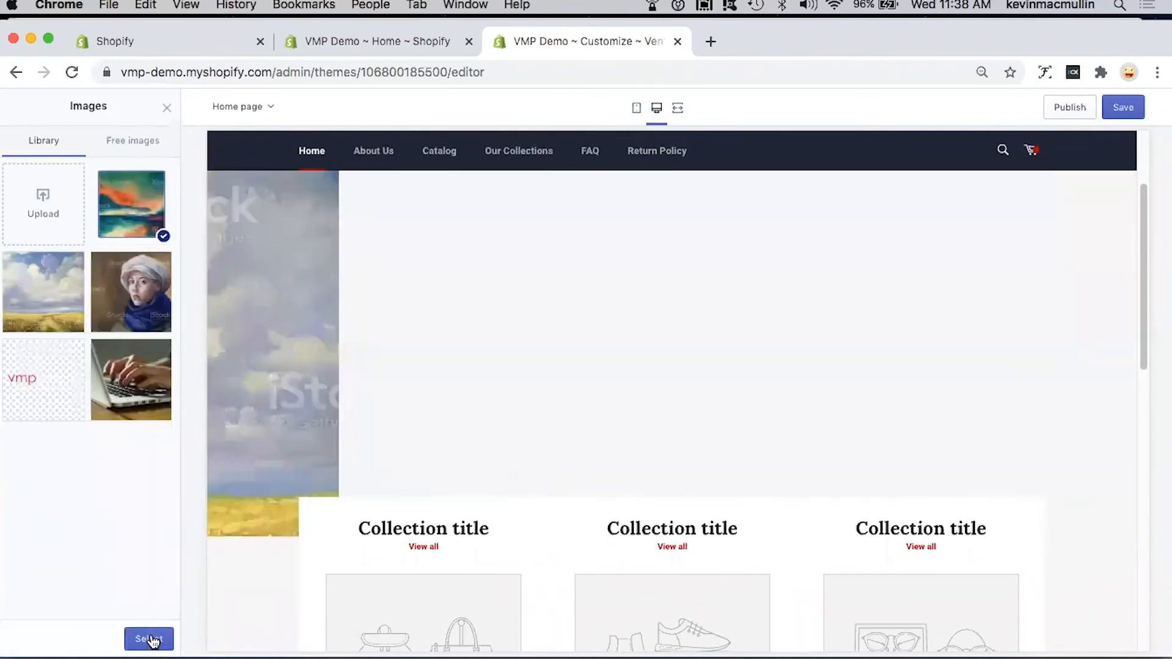
left_click(150, 639)
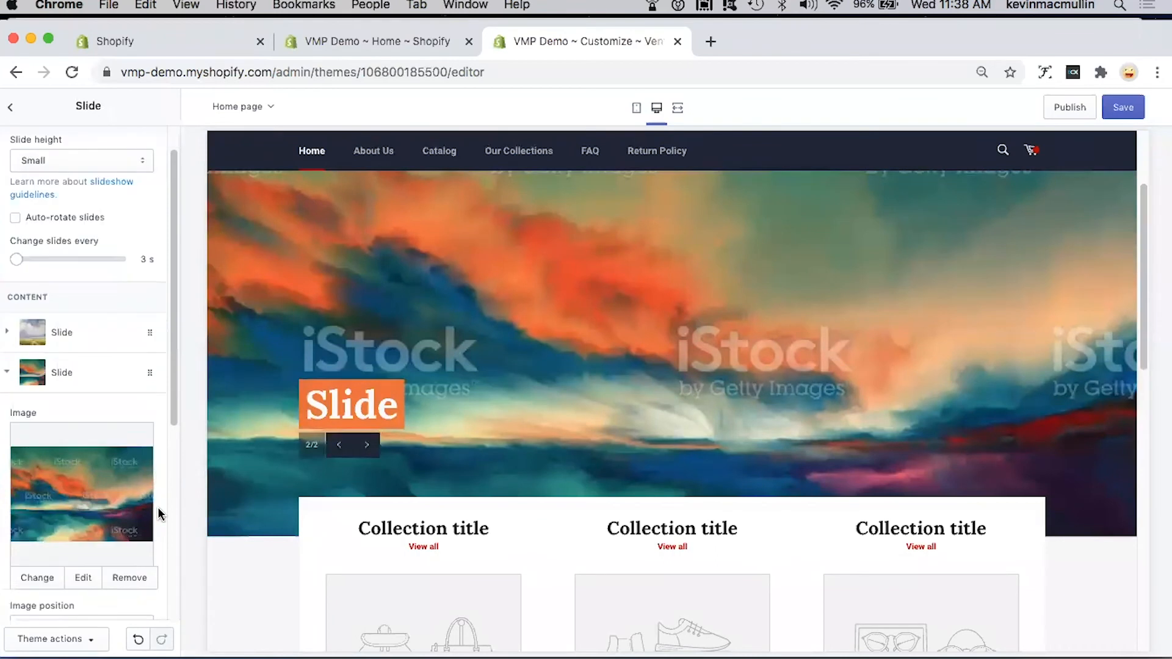
Step: Review the second slide's image position, heading and button settings, and advance the slideshow preview to the other slide
scroll(157, 513, "down", 3)
scroll(108, 493, "down", 2)
scroll(108, 493, "down", 5)
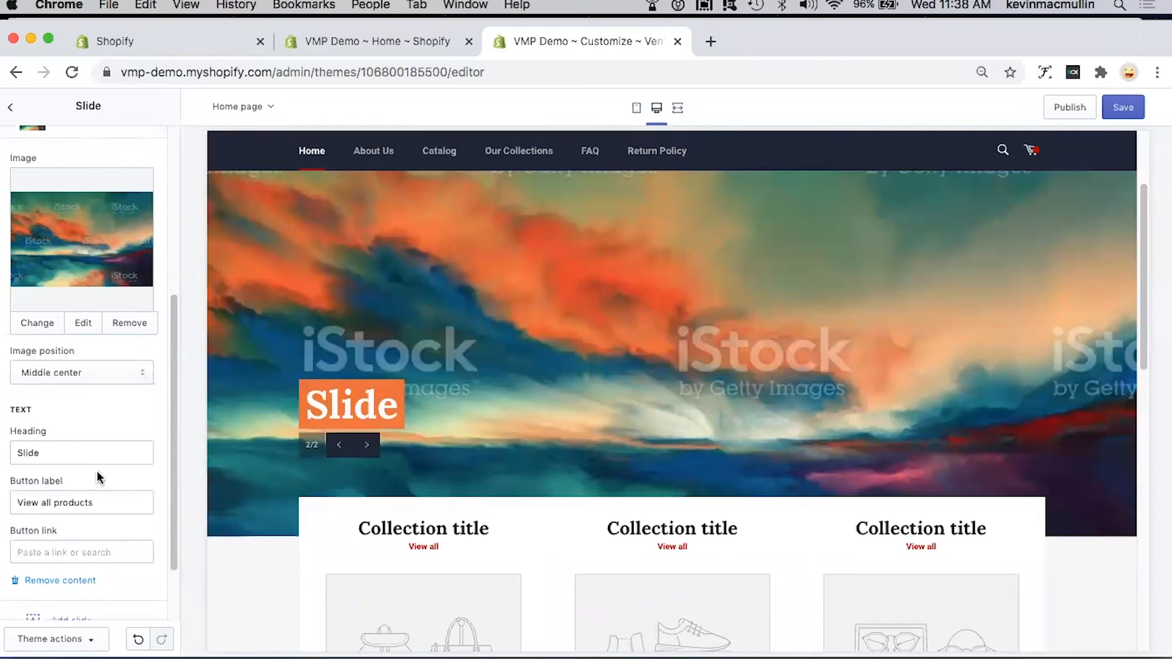
scroll(96, 470, "down", 1)
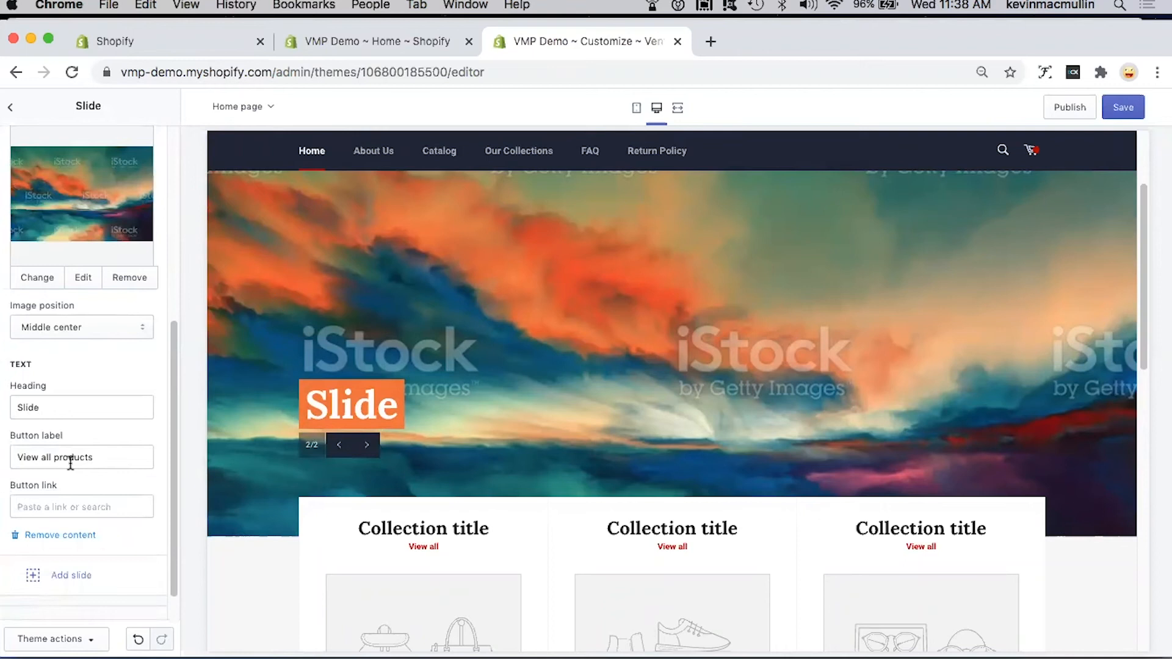
scroll(70, 463, "down", 1)
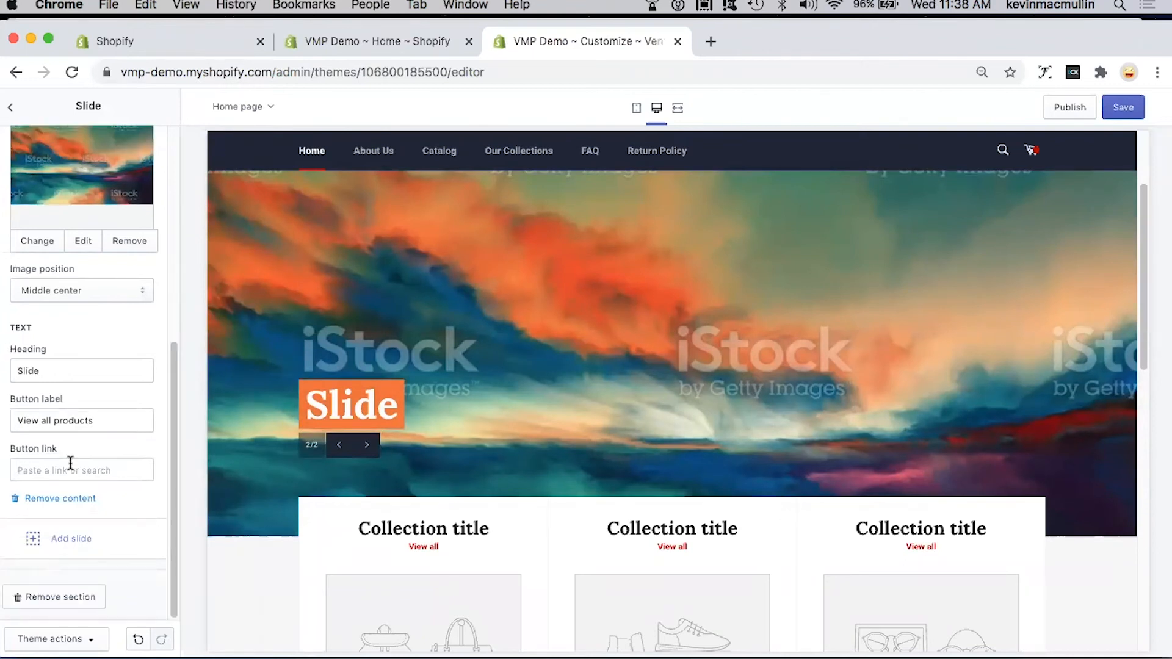
scroll(70, 463, "up", 8)
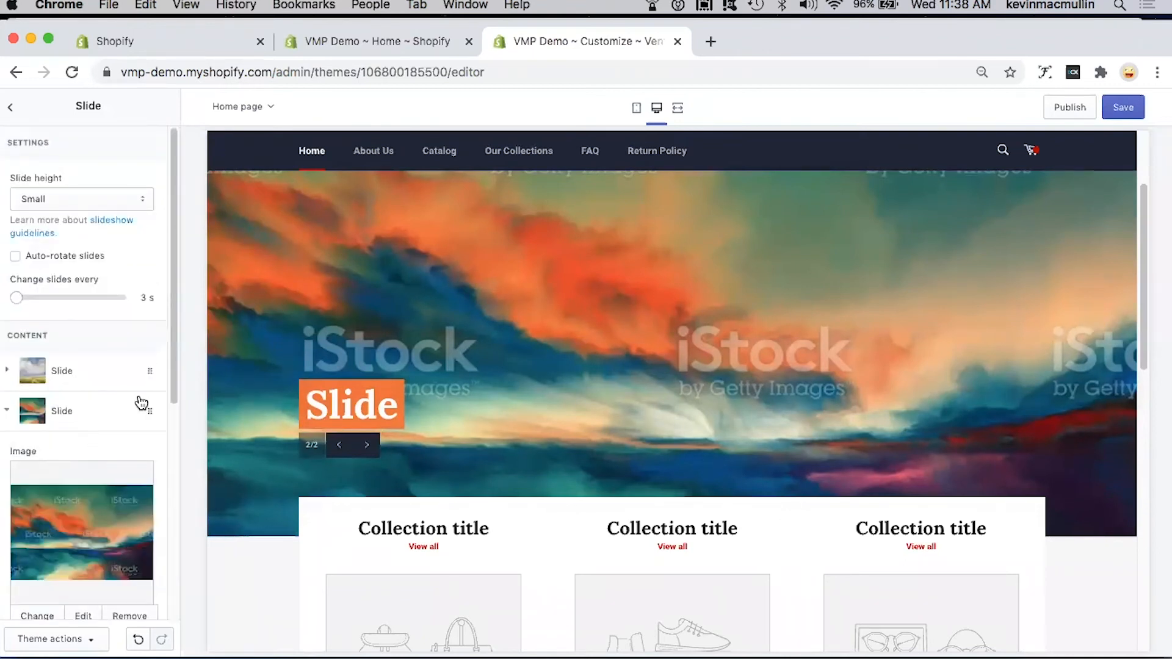
left_click(367, 446)
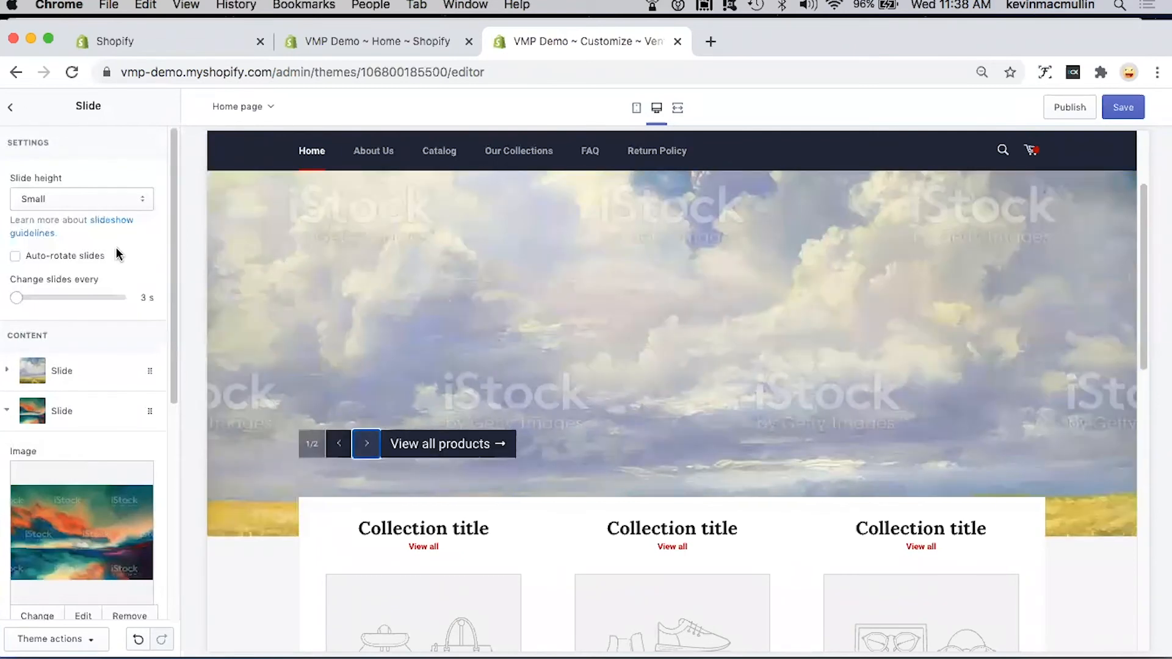
scroll(138, 479, "down", 10)
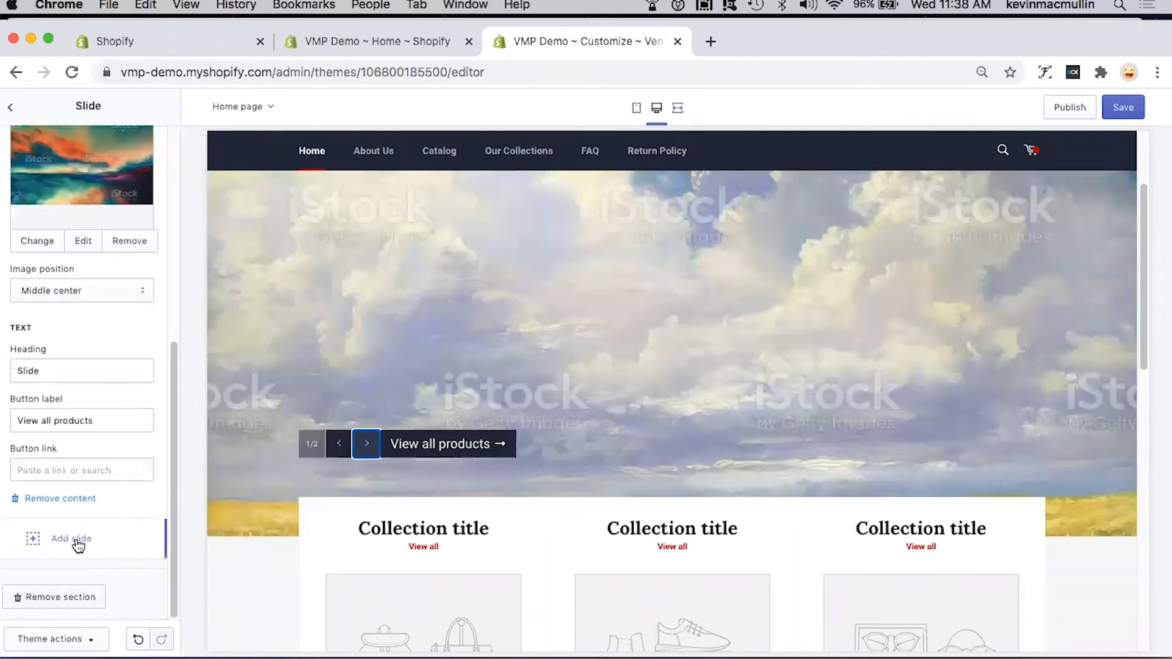
Step: Open the Collection list section and assign the Still Life Collection to its first collection block
left_click(13, 110)
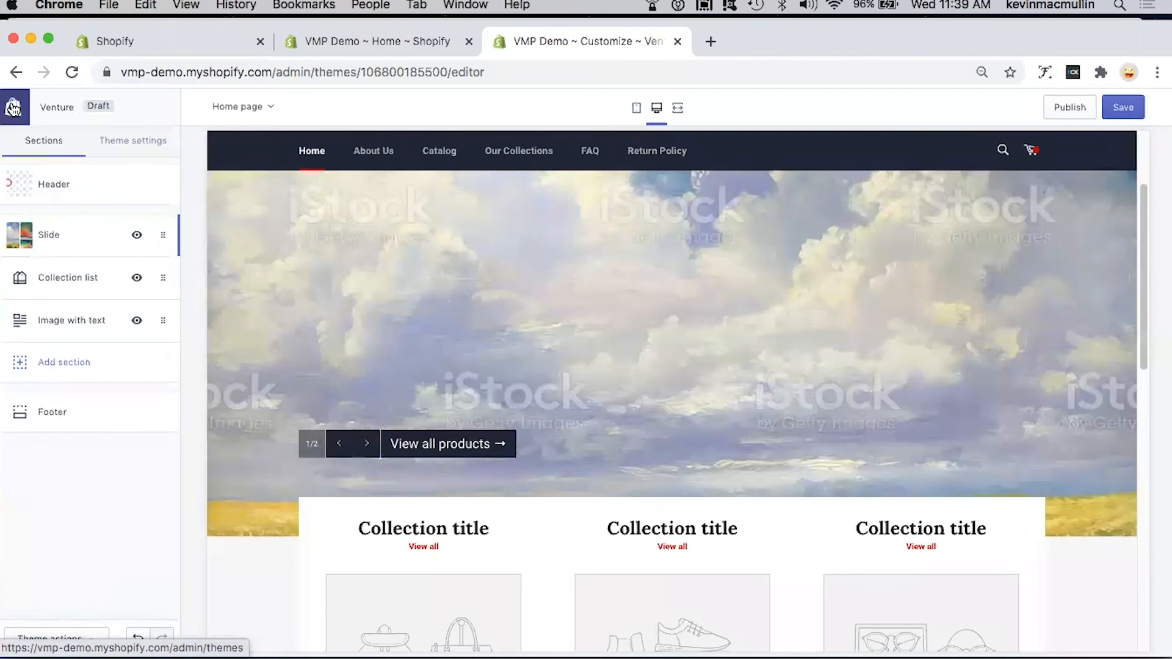
left_click(66, 280)
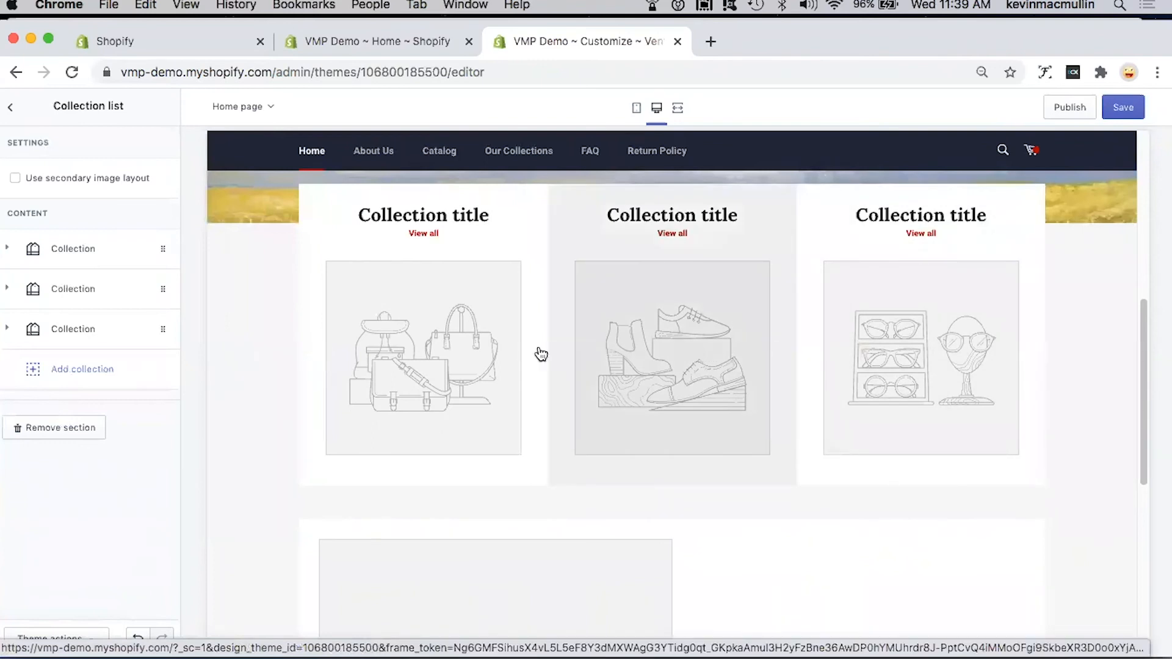
left_click(71, 251)
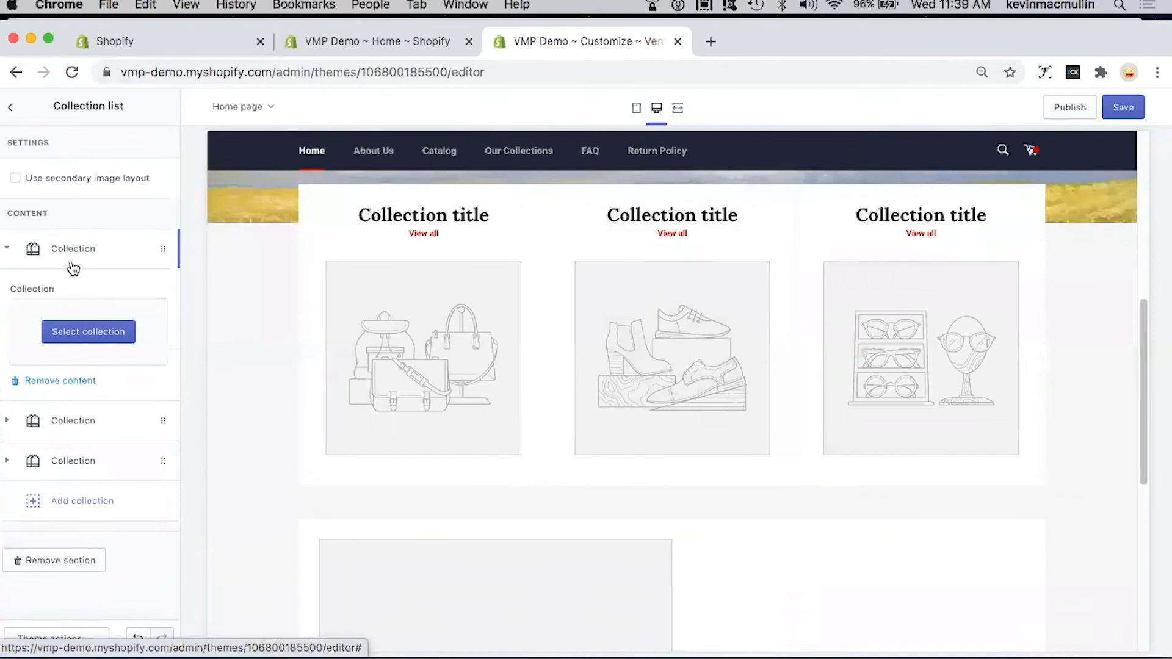
left_click(89, 332)
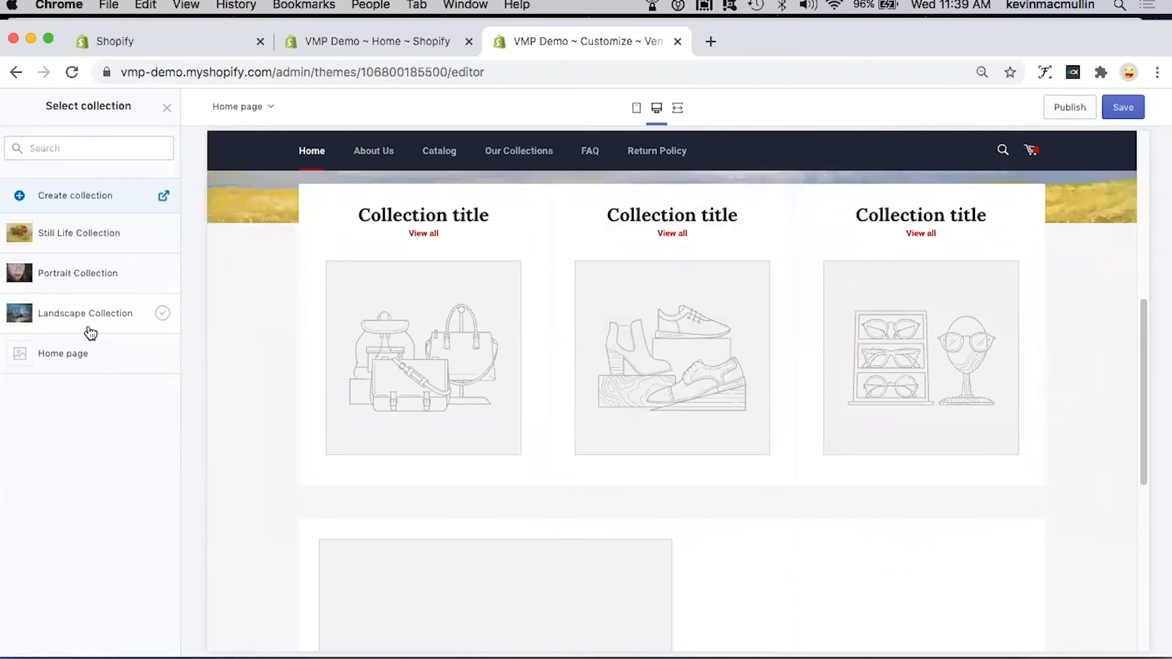
left_click(91, 237)
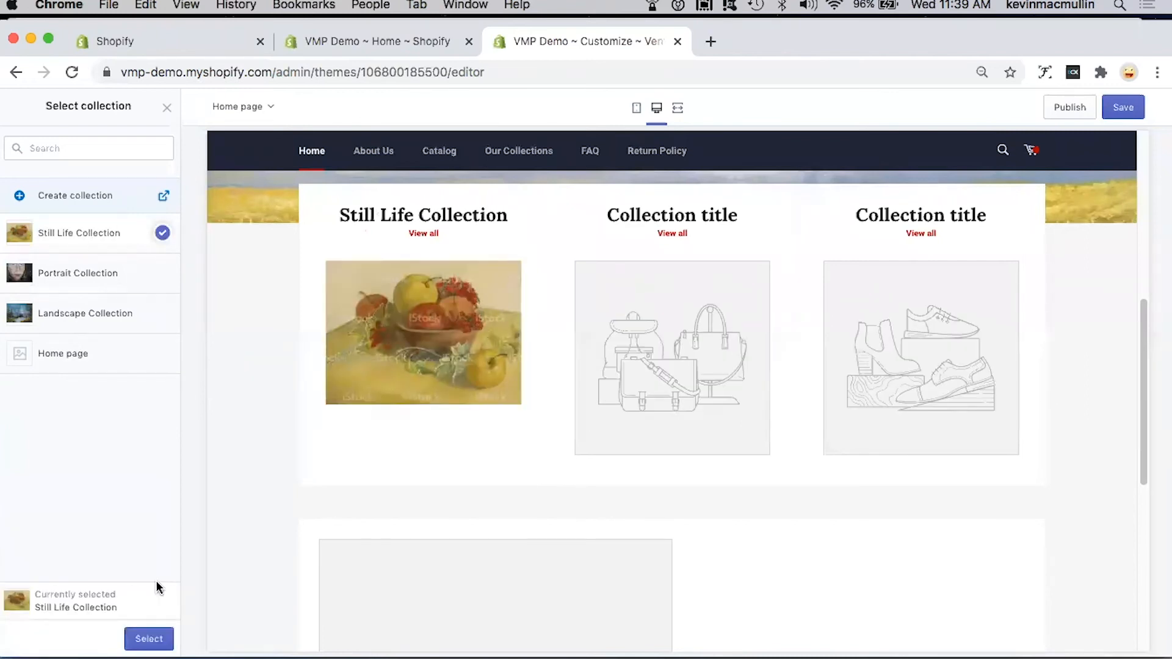
left_click(149, 639)
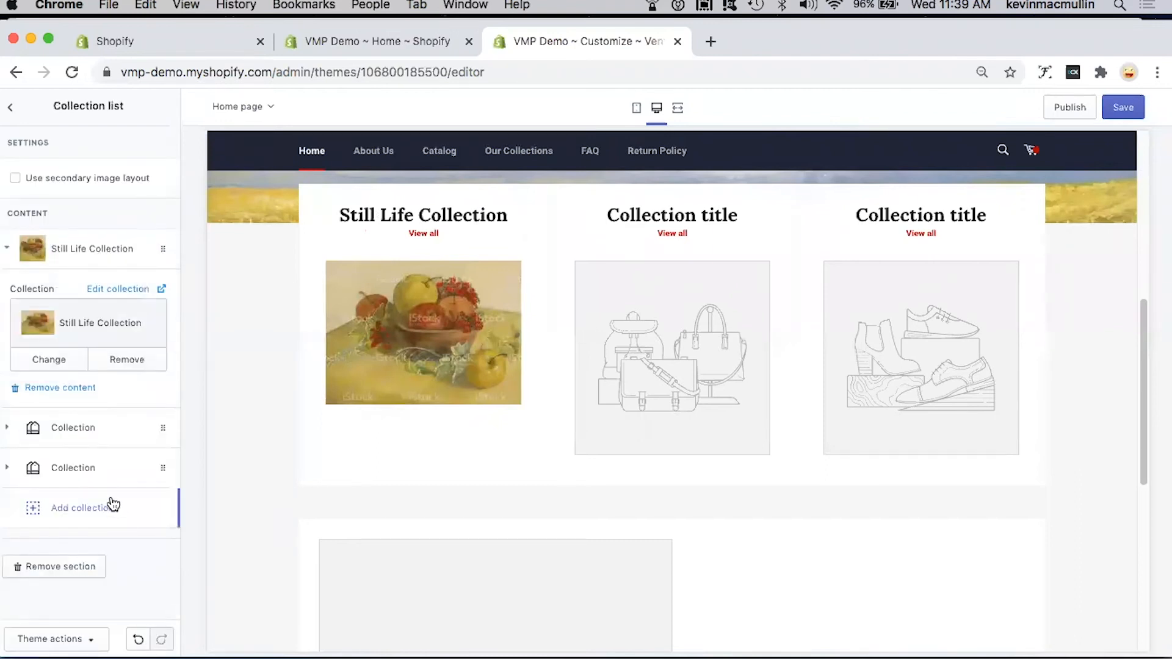
Step: Assign the Portrait Collection to the second block of the collection list
left_click(59, 425)
left_click(91, 371)
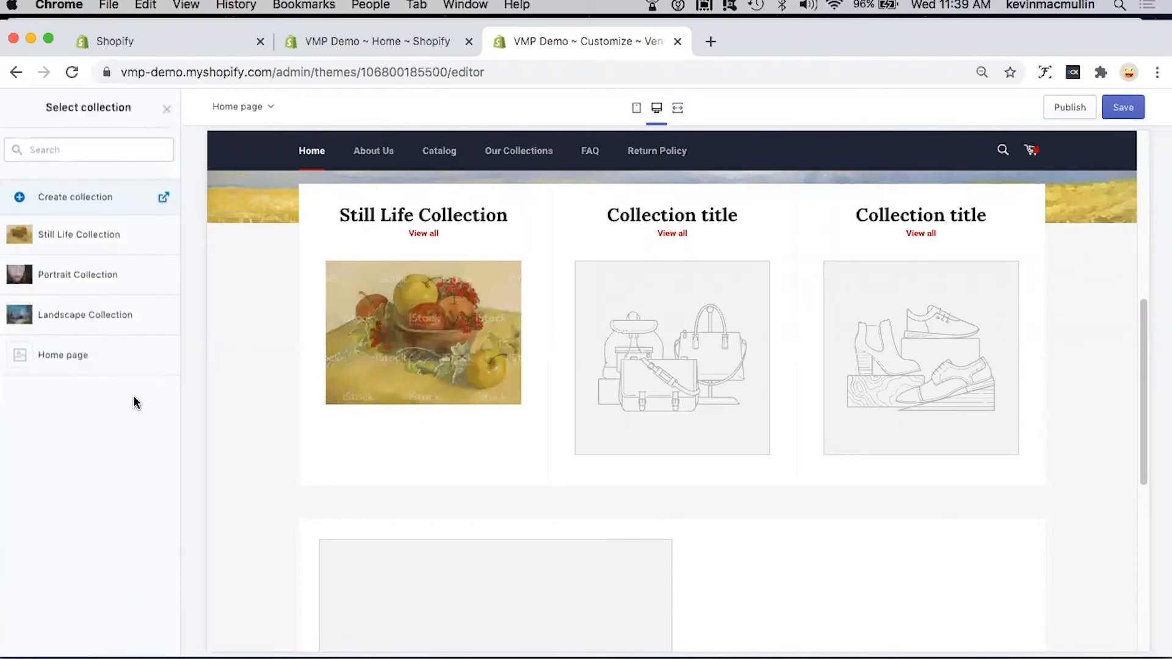
left_click(71, 274)
left_click(166, 639)
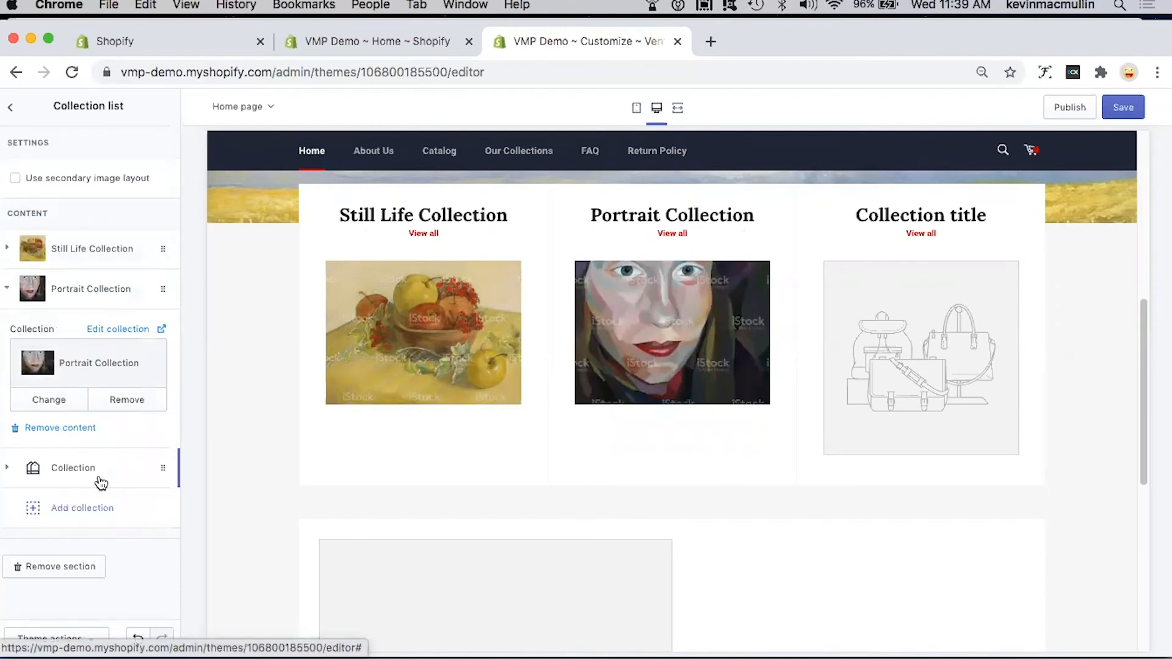
Step: Assign the Landscape Collection to the third block of the collection list
left_click(75, 463)
left_click(79, 416)
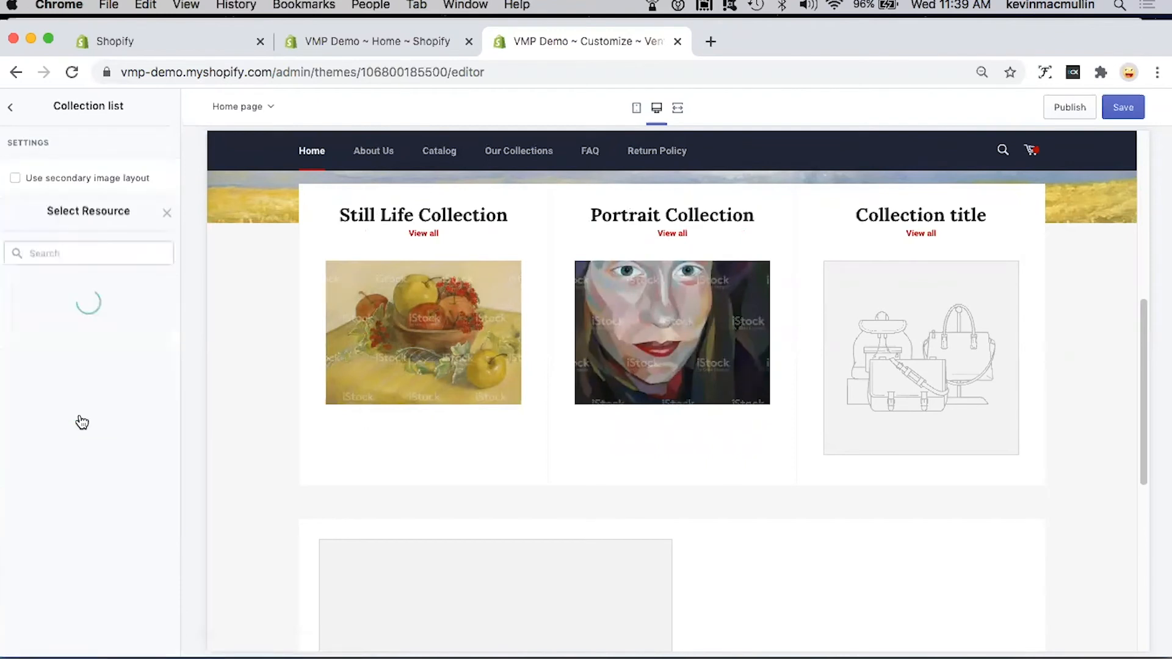
left_click(95, 312)
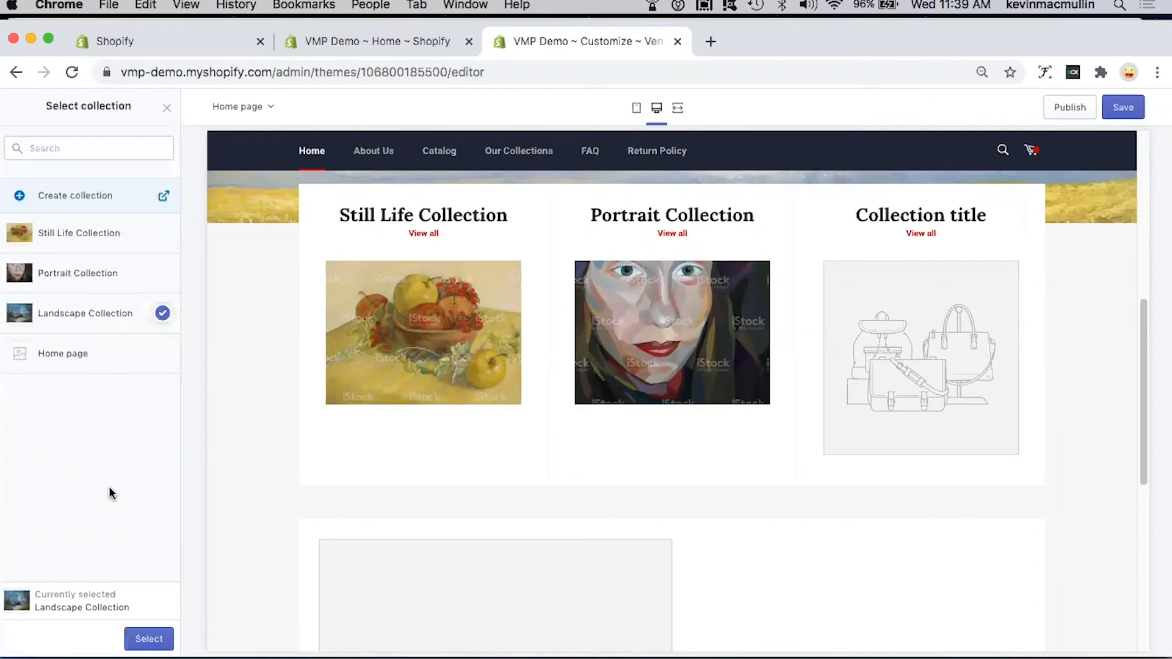
left_click(147, 638)
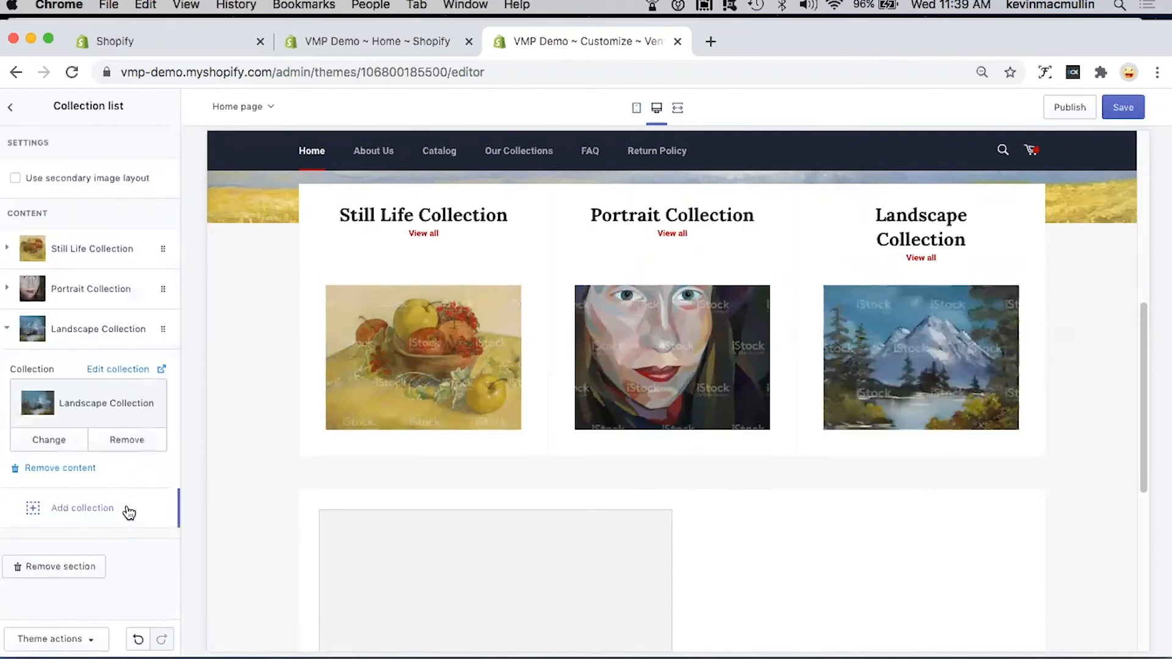
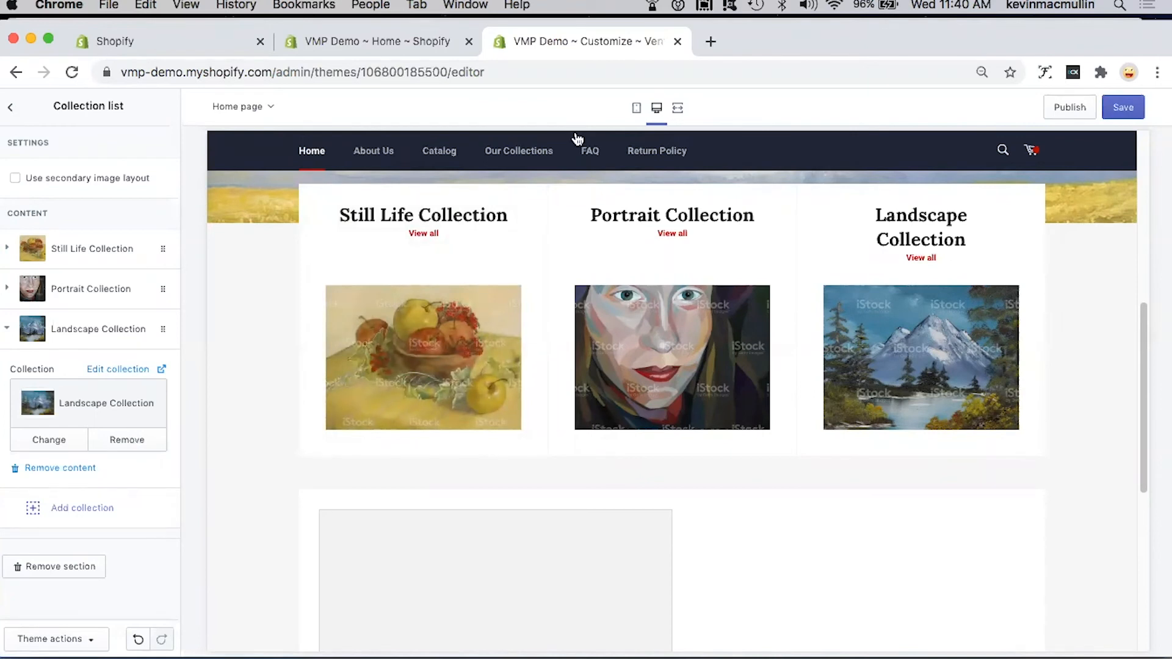
Step: Save the collection list changes and open the Image with text section
left_click(1126, 110)
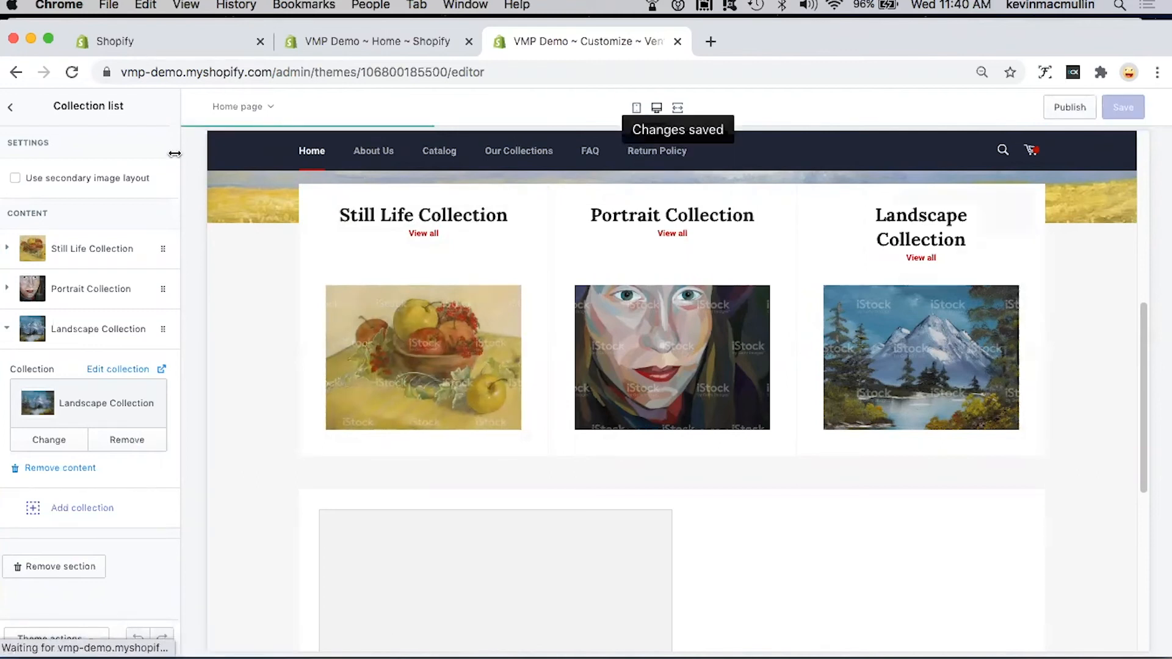
left_click(13, 111)
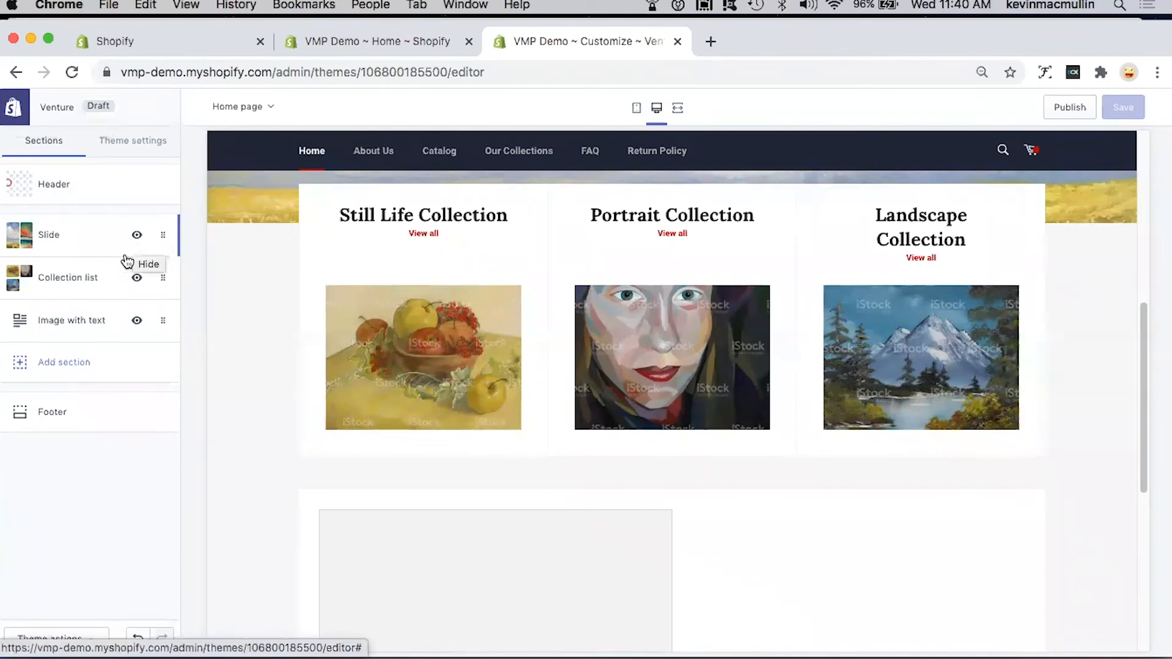
left_click(62, 322)
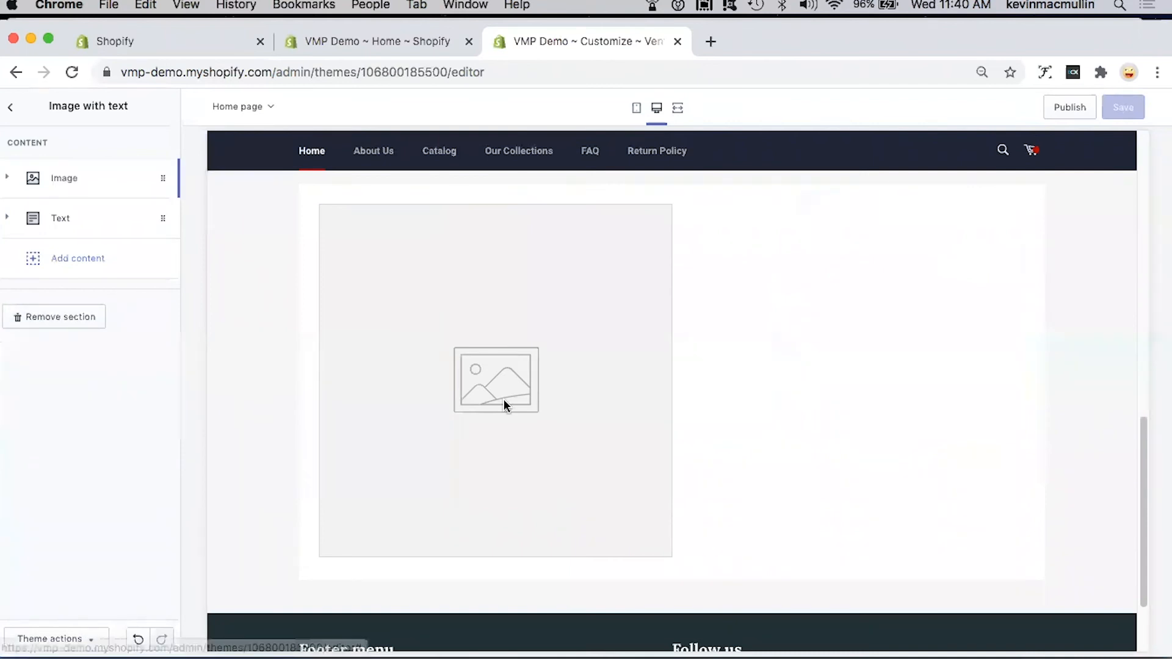
Step: Set the image block to the library portrait of the woman in a white cap and blue scarf
left_click(68, 181)
left_click(83, 294)
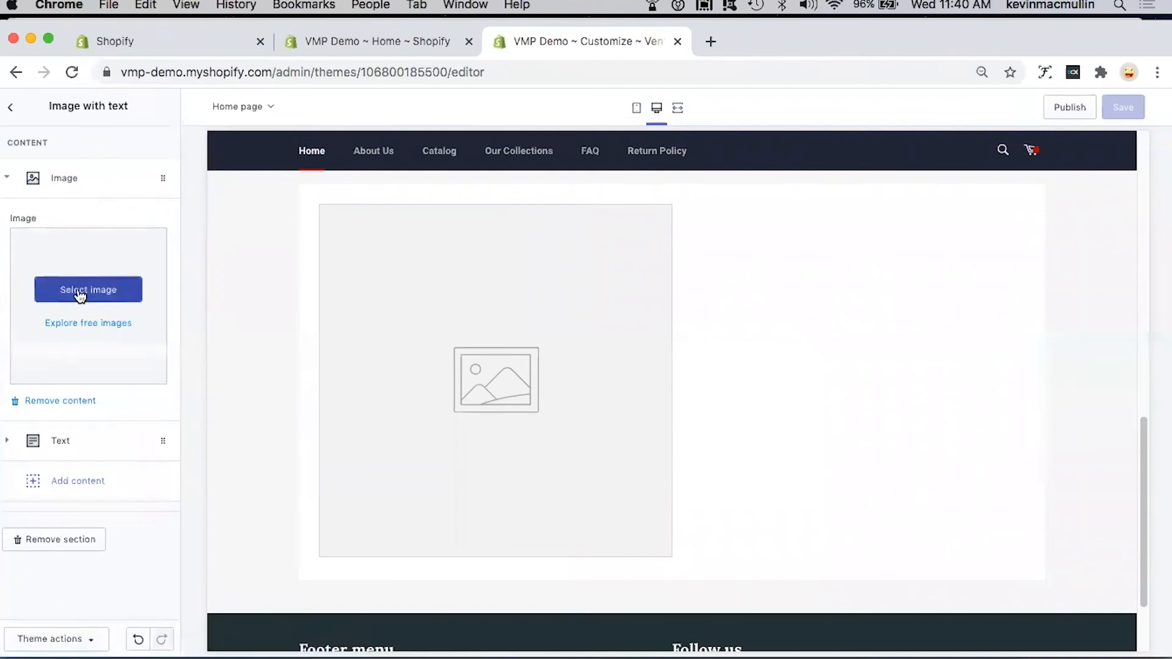
left_click(132, 297)
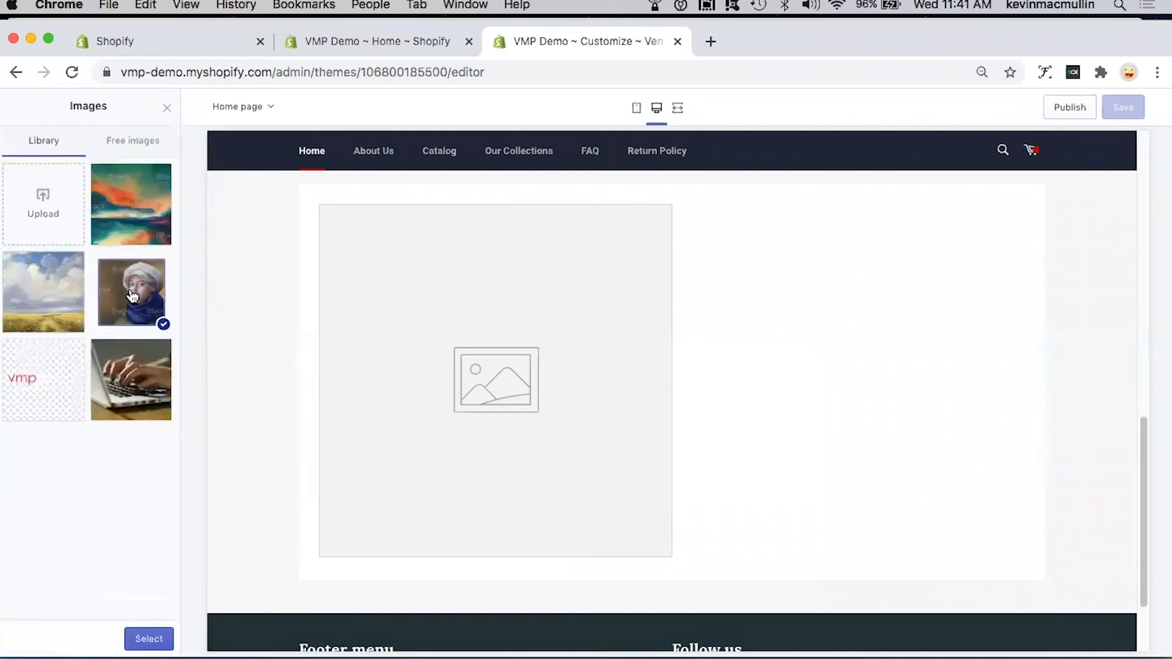
left_click(150, 638)
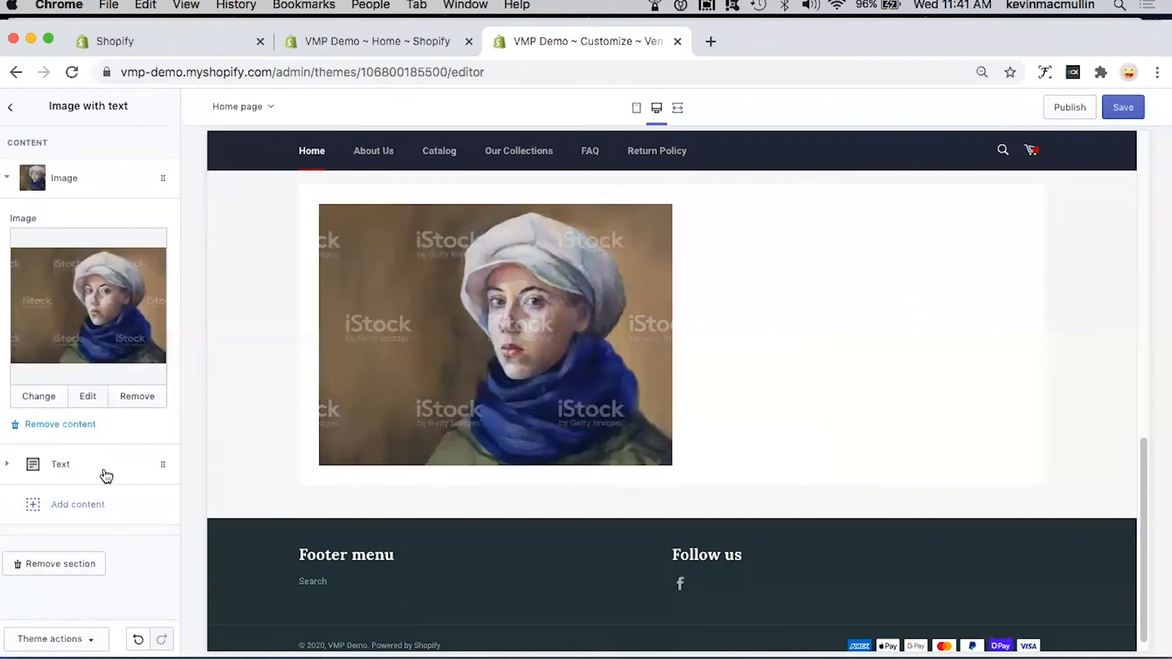
Step: Set the text block's heading to "Browse our collection of beautiful portraits"
left_click(61, 465)
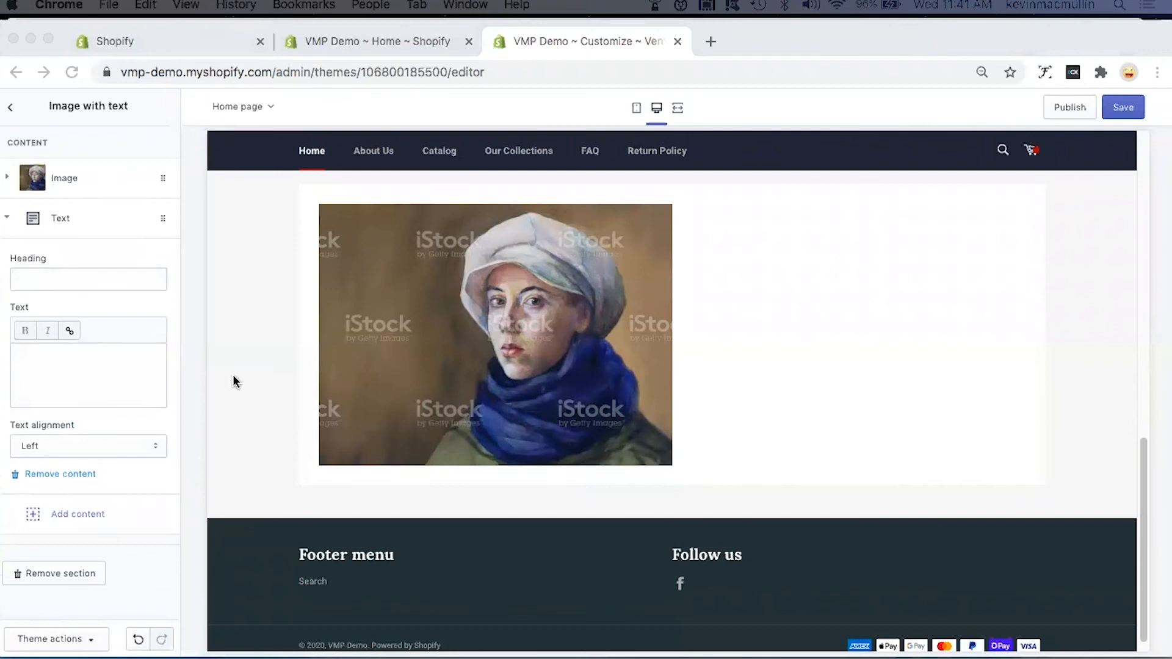
left_click(77, 281)
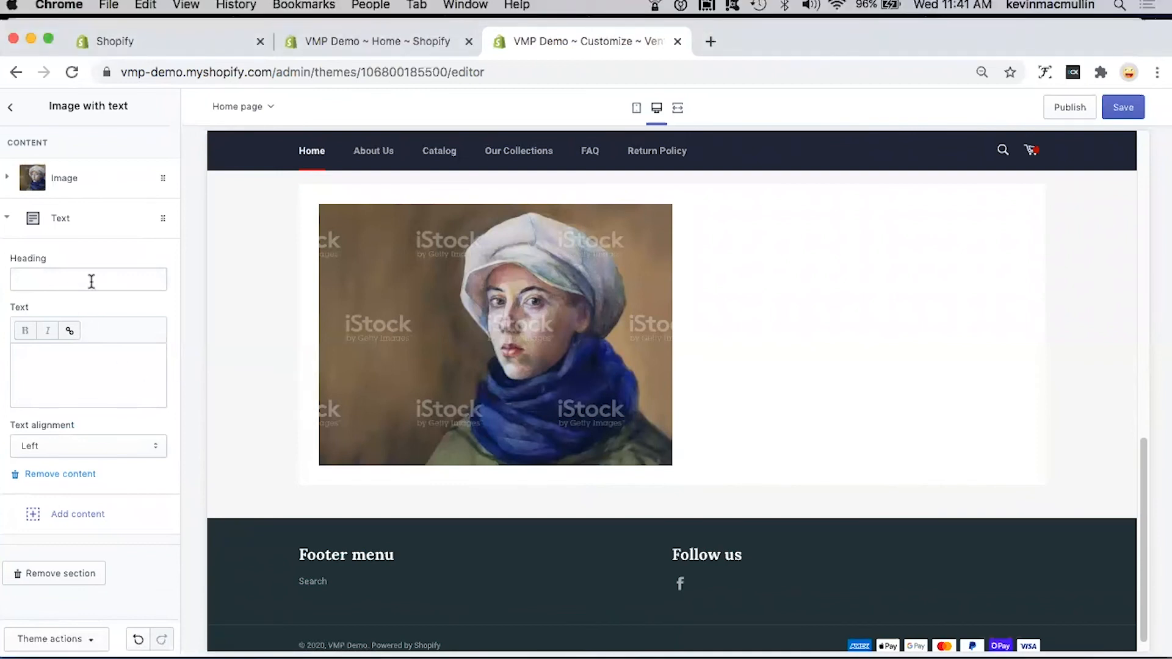
left_click(91, 280)
type("Browse our collection of beautiful portraits")
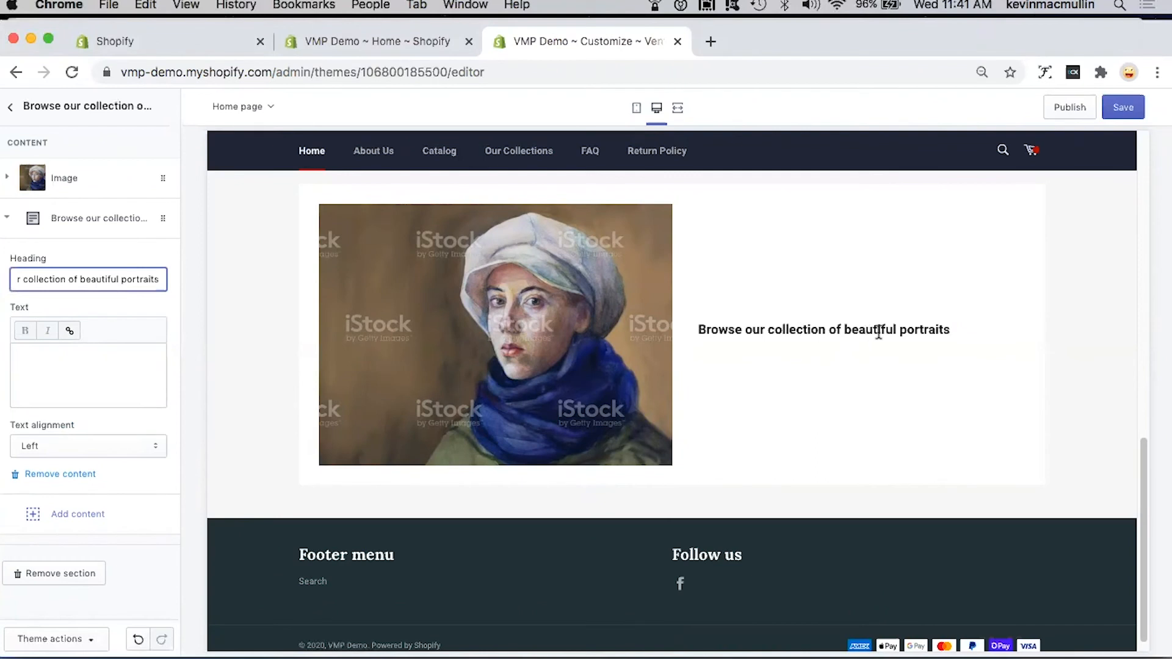
Step: Enter "Please ckeck out my latest portrait here." as the body text of the text block
left_click(79, 361)
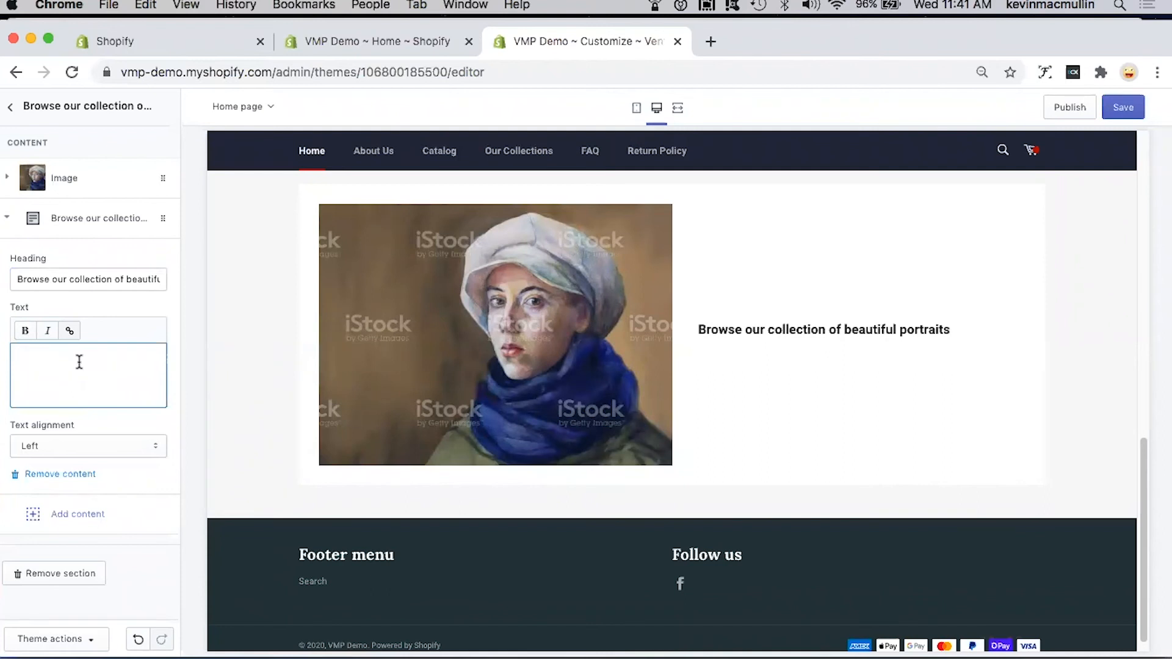
type("Please c")
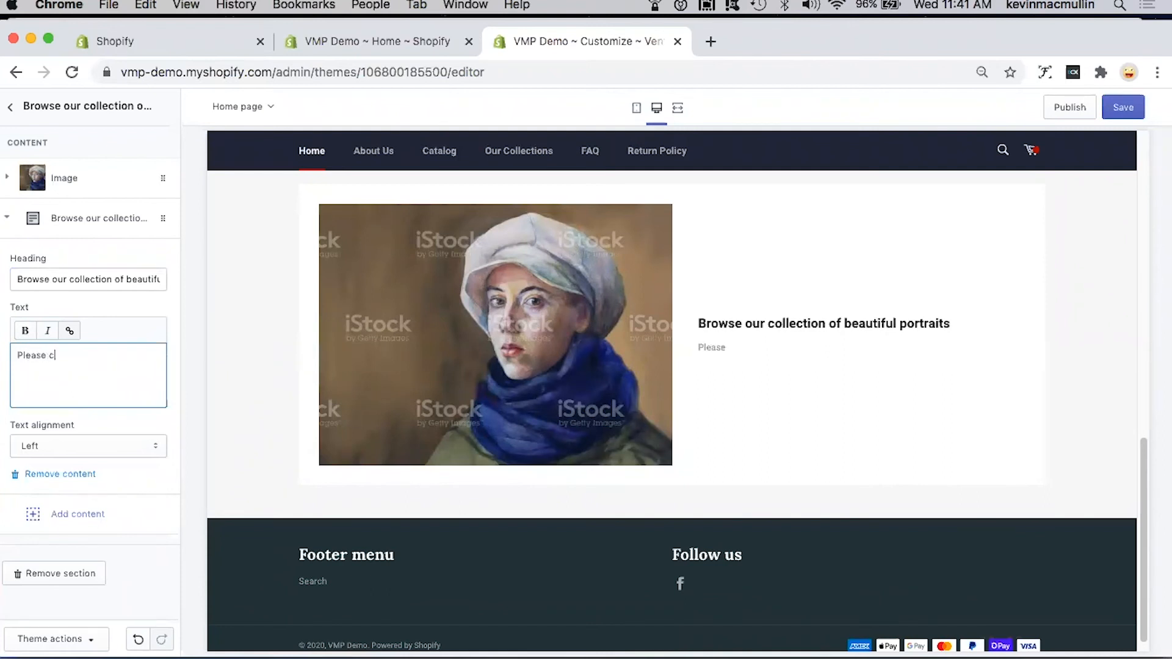
type("keck out my latest ")
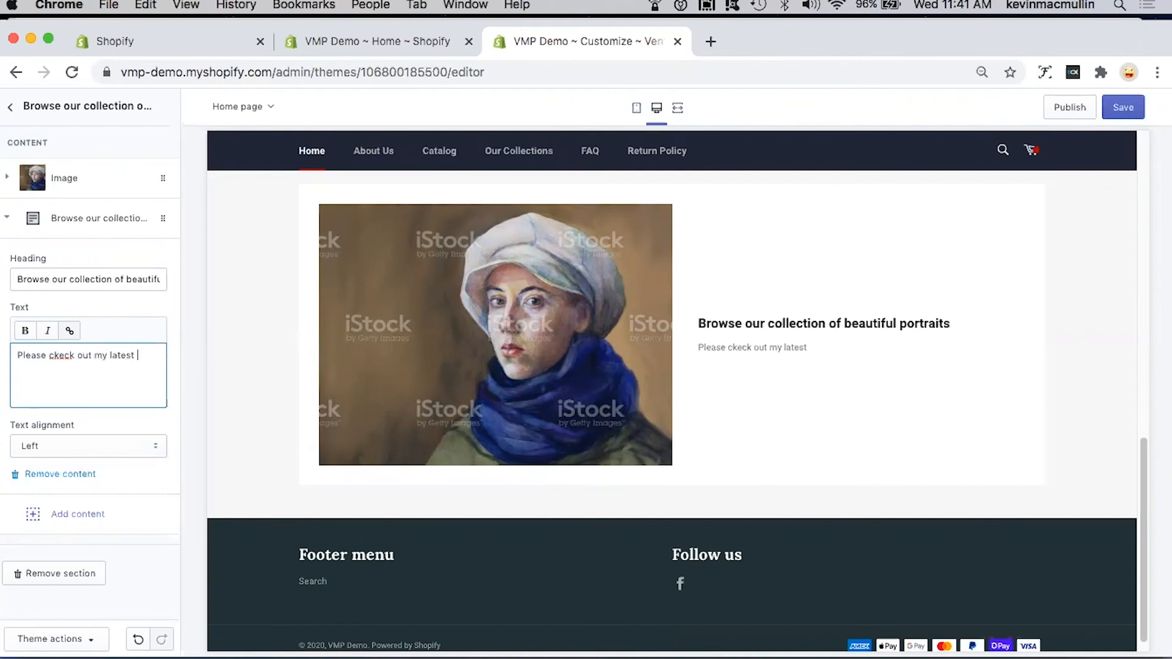
type("portrait here.")
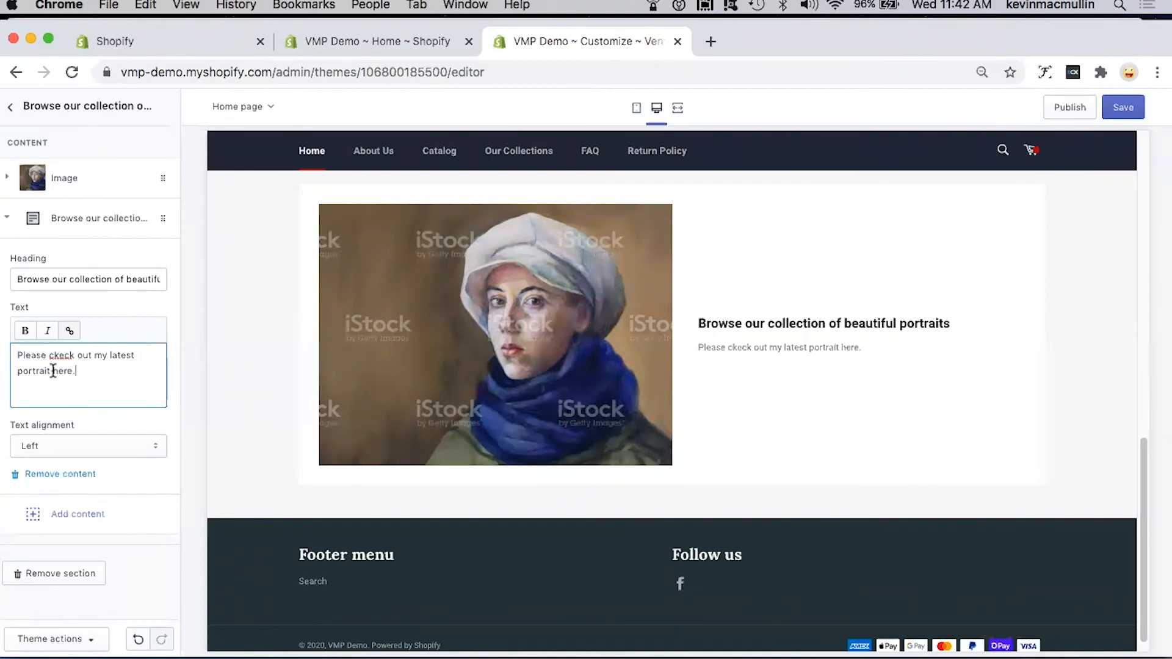
Step: Link the word "here" in the body text to the Female Portrait product
left_click_drag(53, 370, 70, 378)
left_click(70, 333)
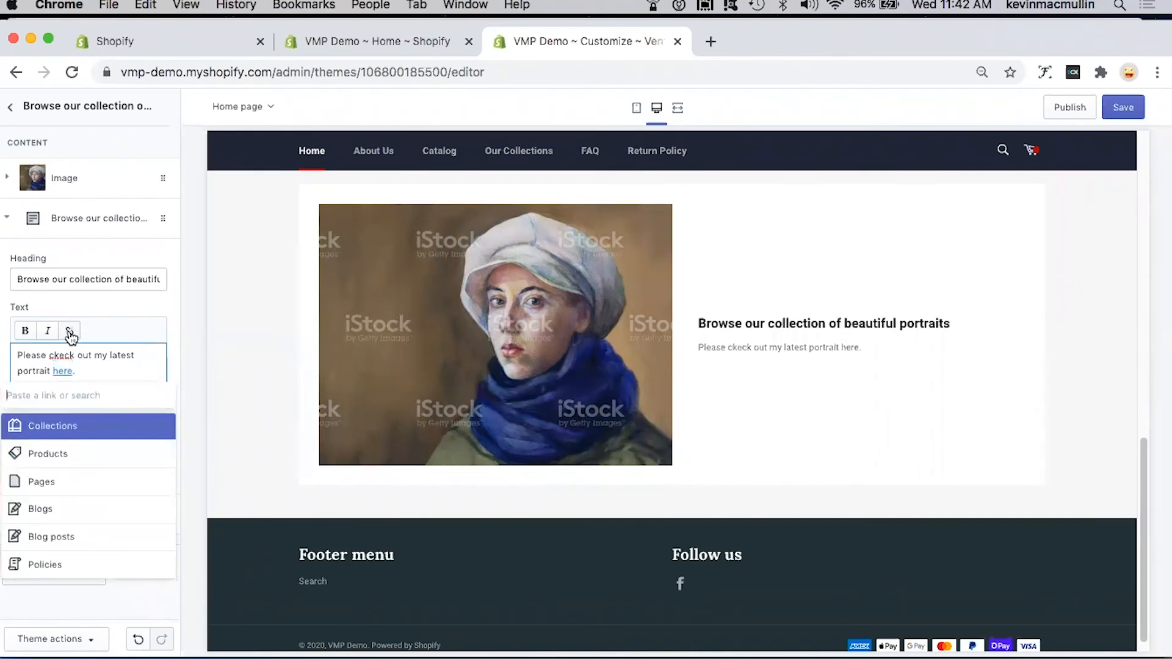
left_click(64, 456)
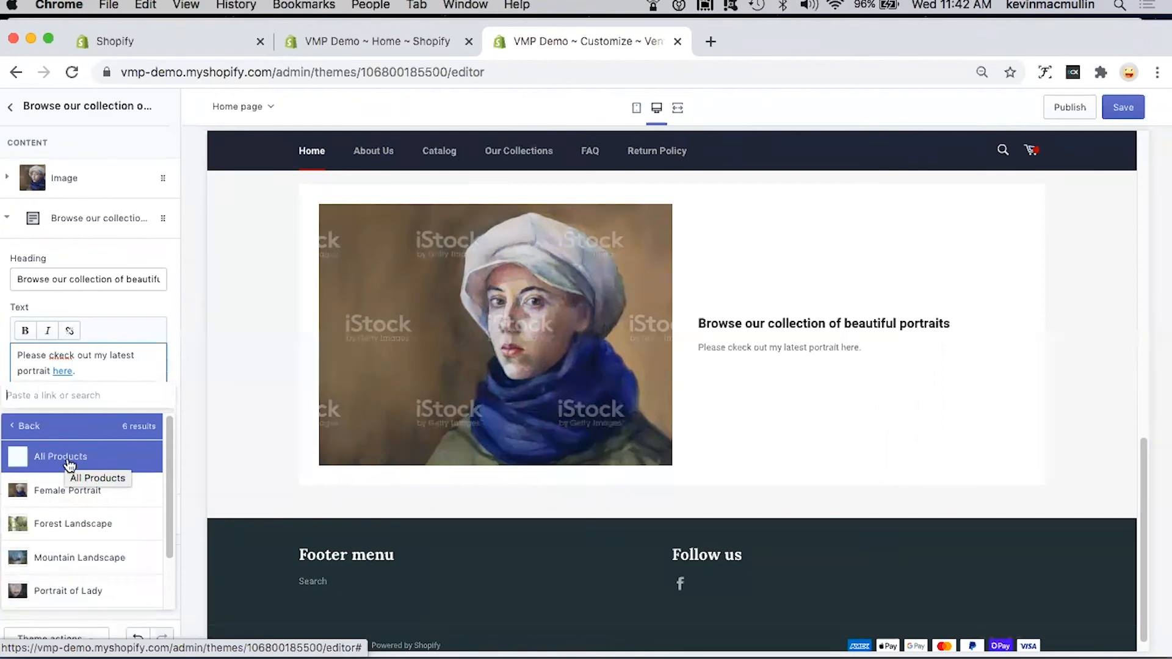
left_click(68, 493)
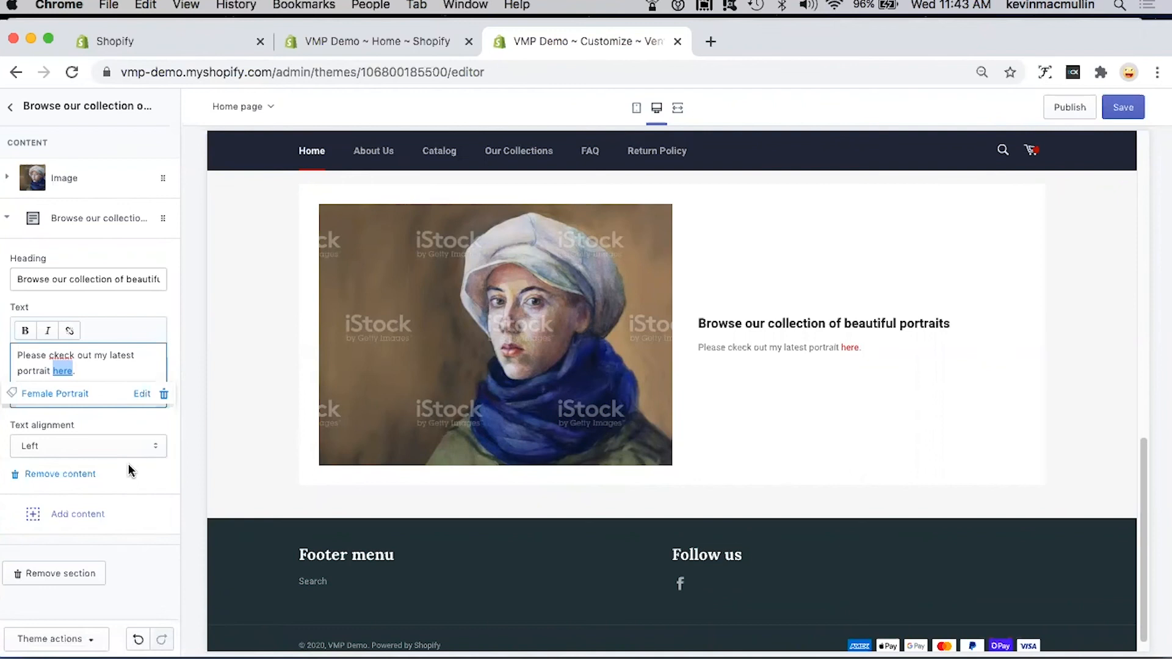
Step: Add an extra text block to the image with text section, and remove it again
left_click(80, 518)
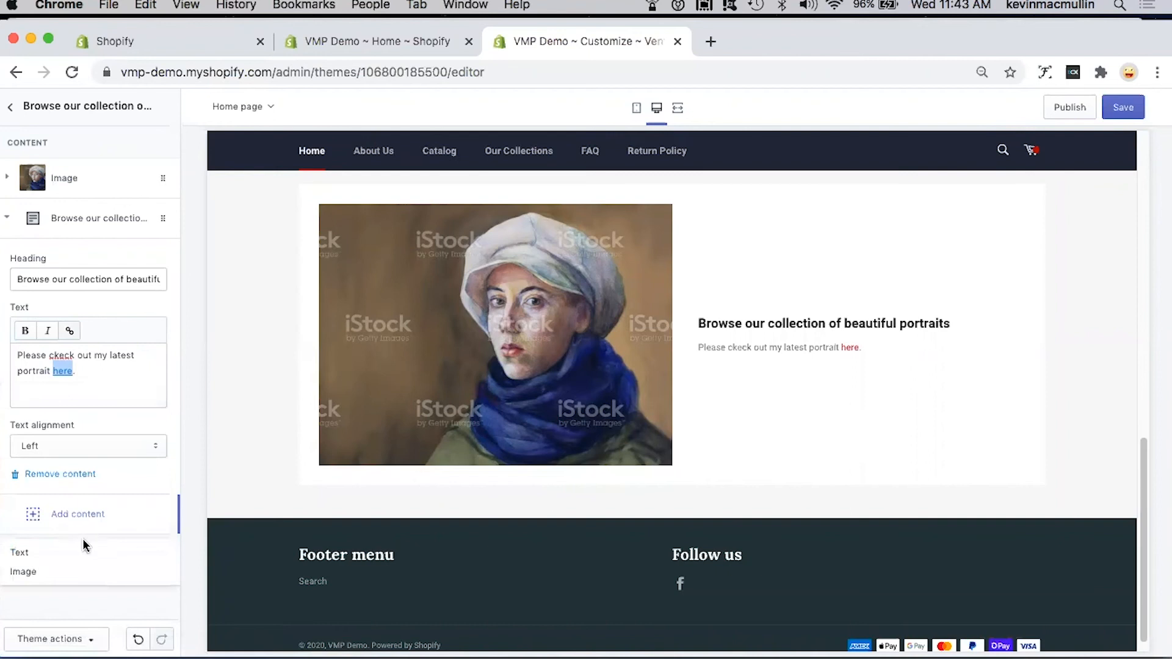
left_click(34, 554)
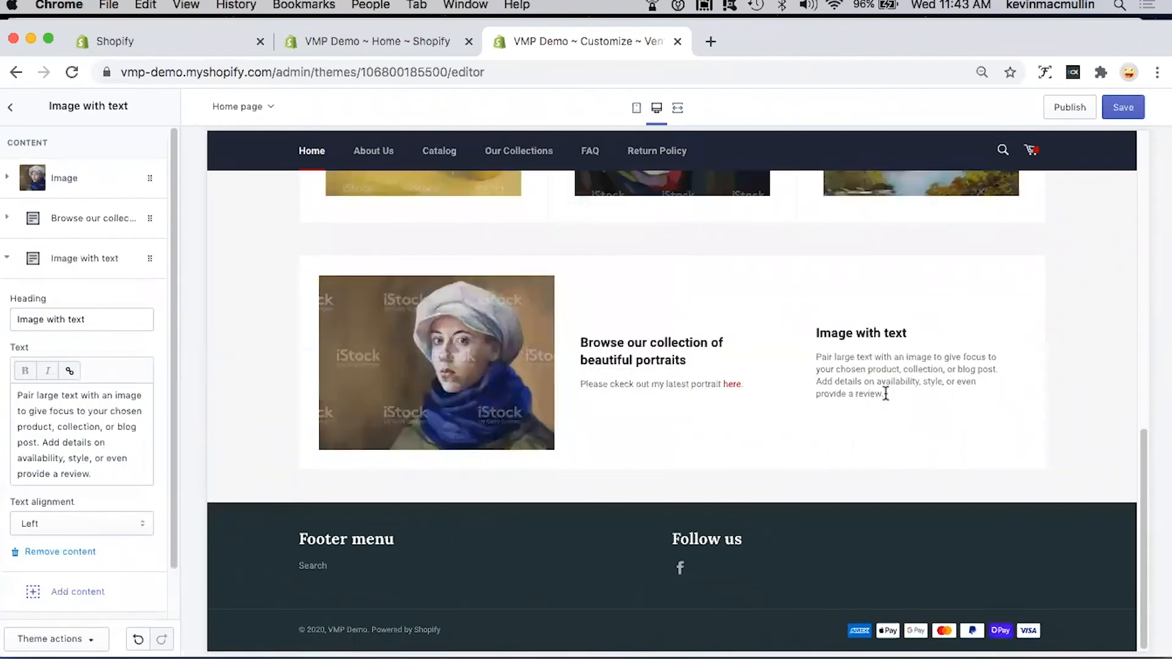
scroll(116, 467, "down", 2)
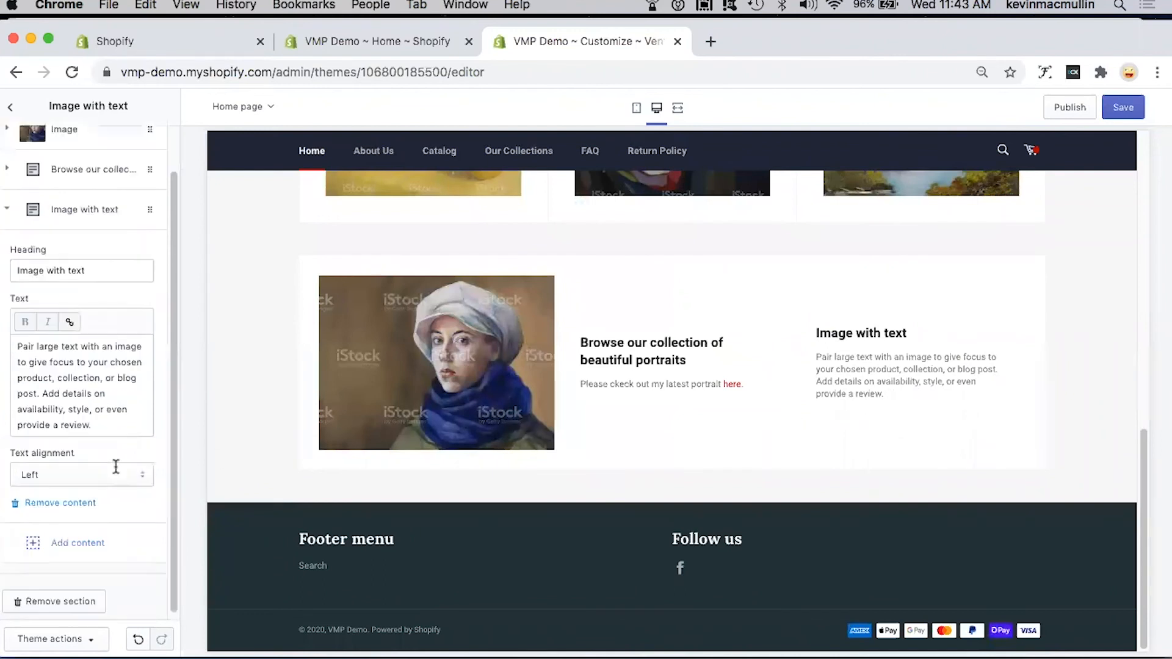
left_click(69, 507)
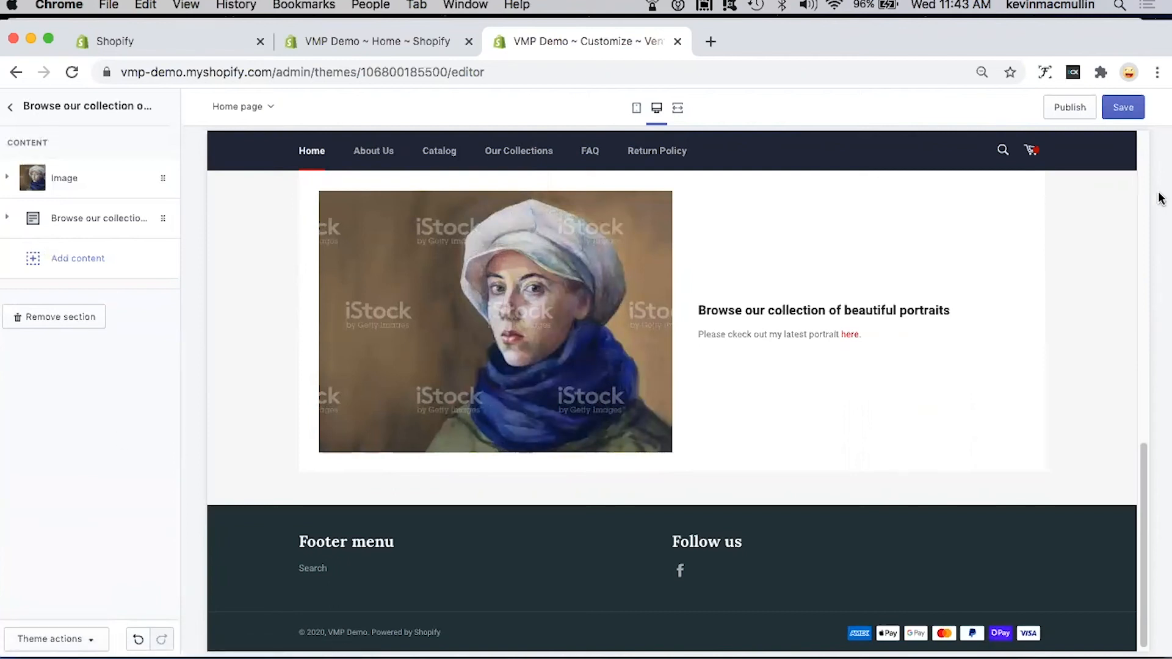
Step: Save the image with text section, return to the section list and review the home page preview
left_click(1127, 108)
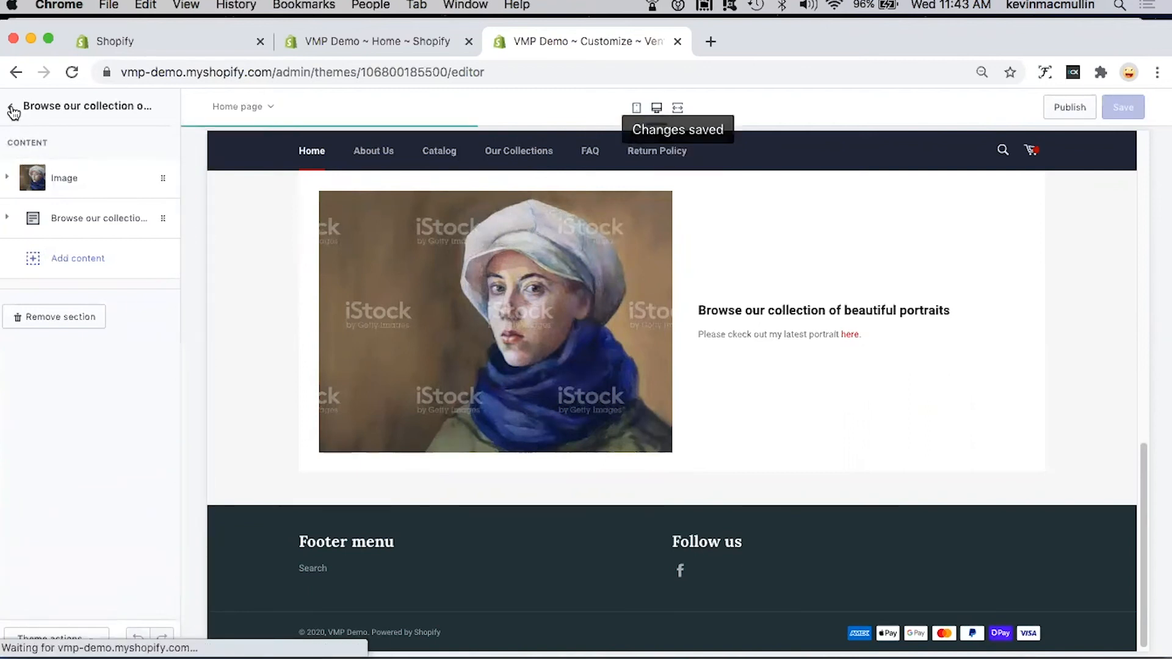
left_click(13, 111)
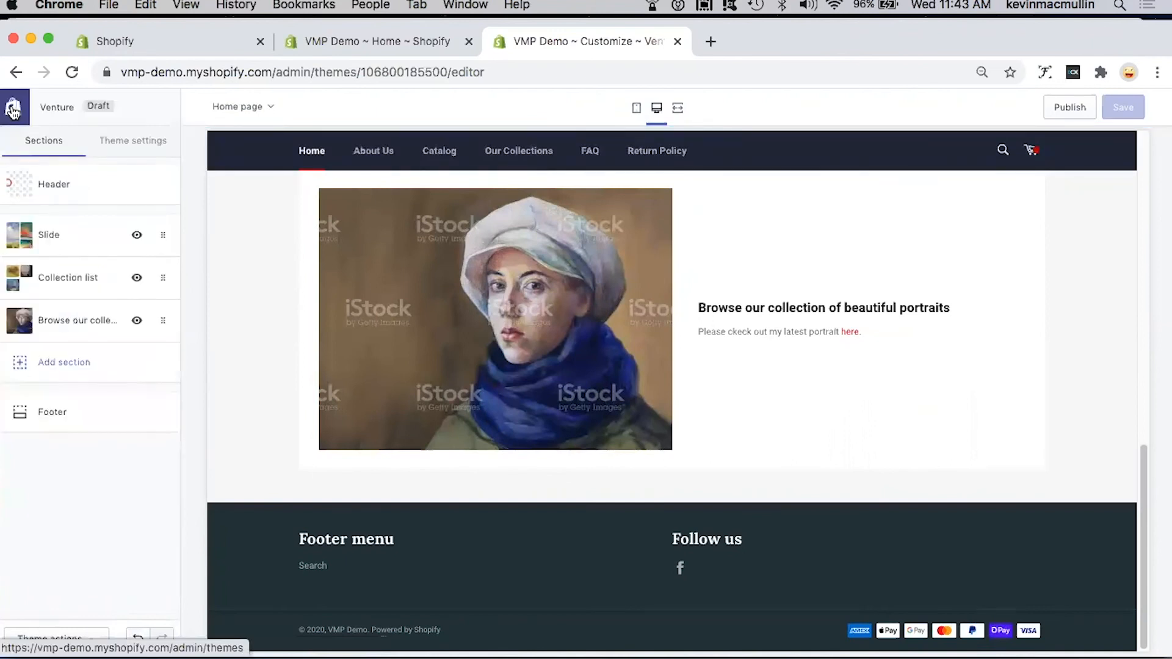
scroll(481, 382, "up", 10)
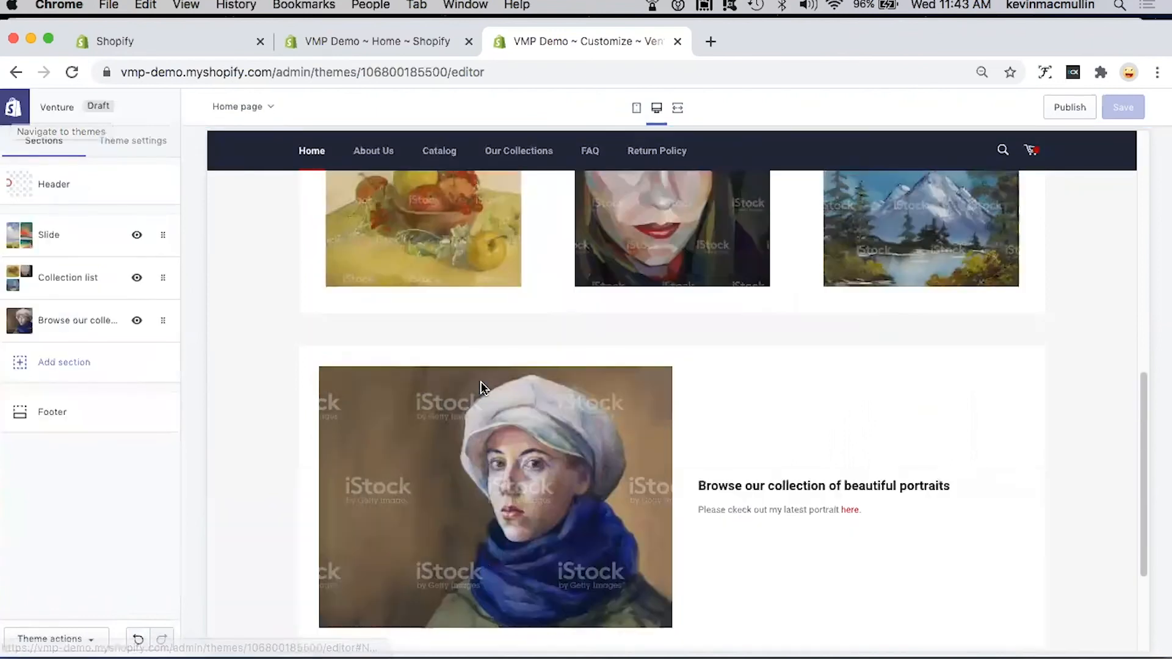
scroll(480, 386, "up", 5)
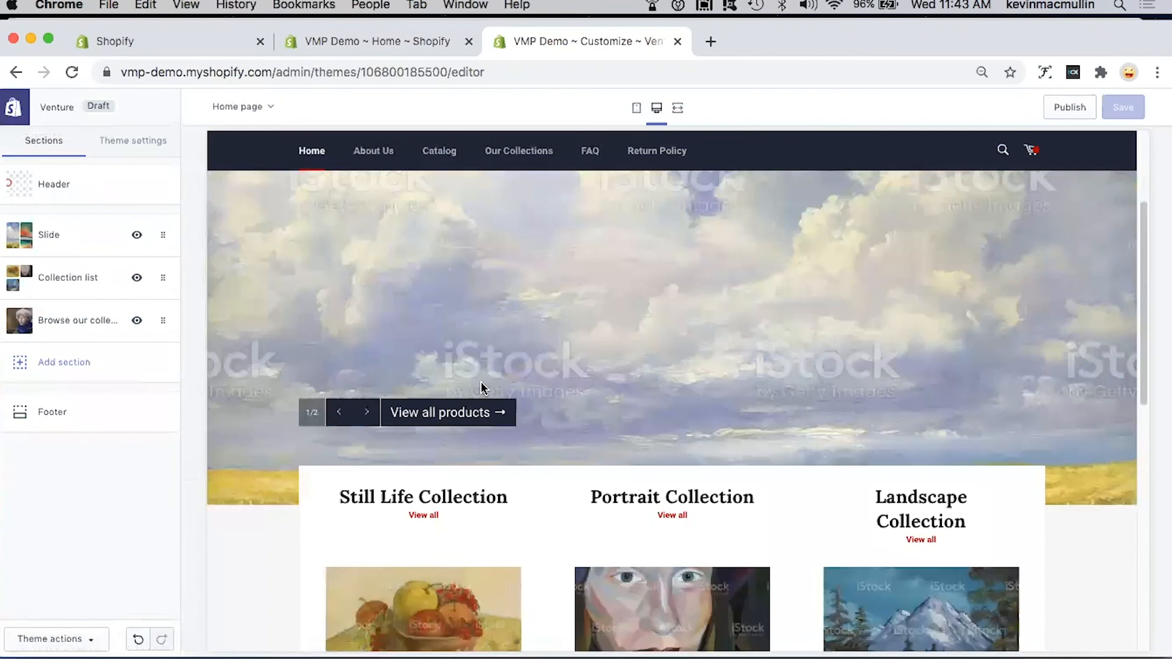
scroll(481, 387, "down", 4)
scroll(483, 390, "down", 10)
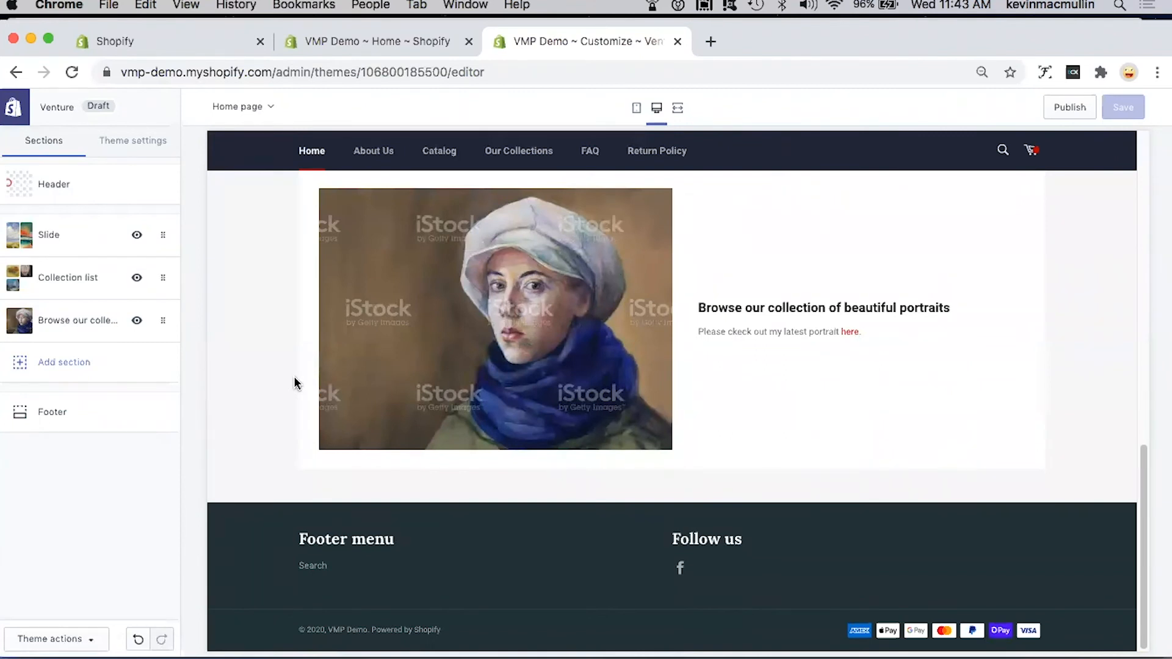
Step: Browse the available section types, preview the Map section and add it to the home page
left_click(74, 366)
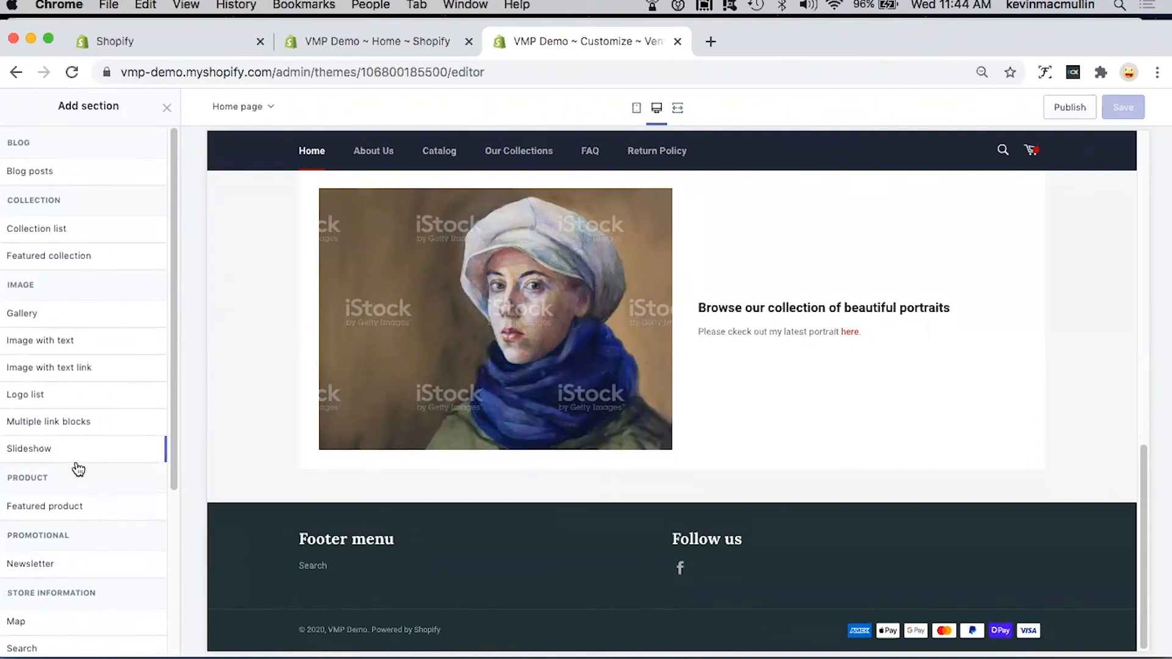
scroll(90, 486, "down", 4)
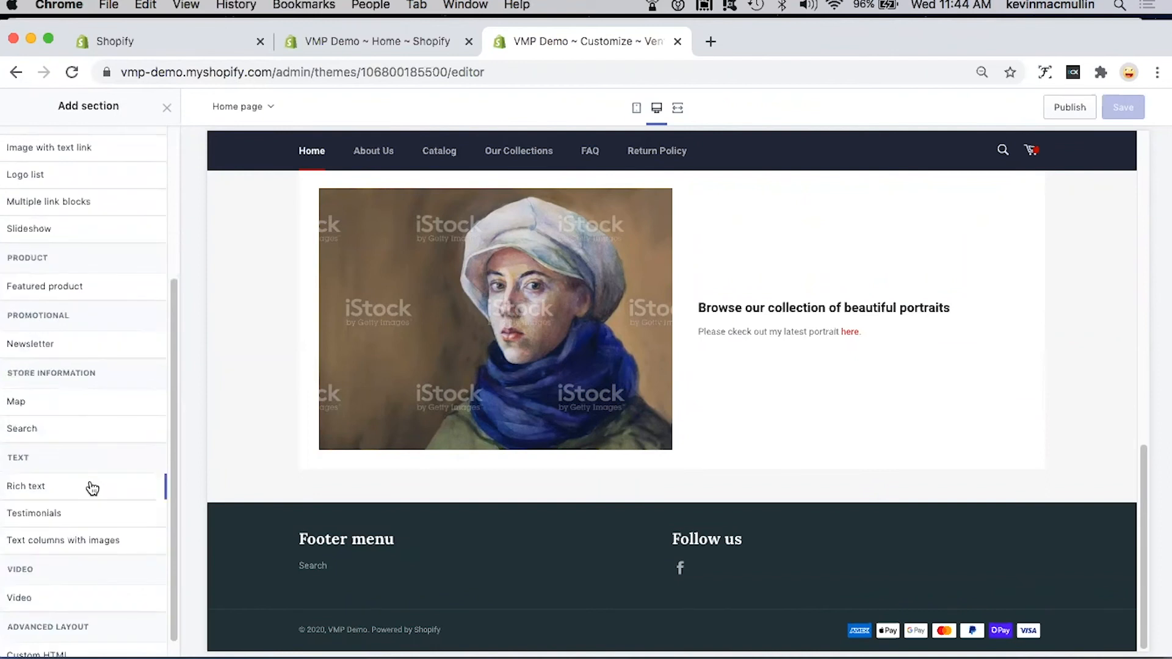
scroll(92, 489, "down", 1)
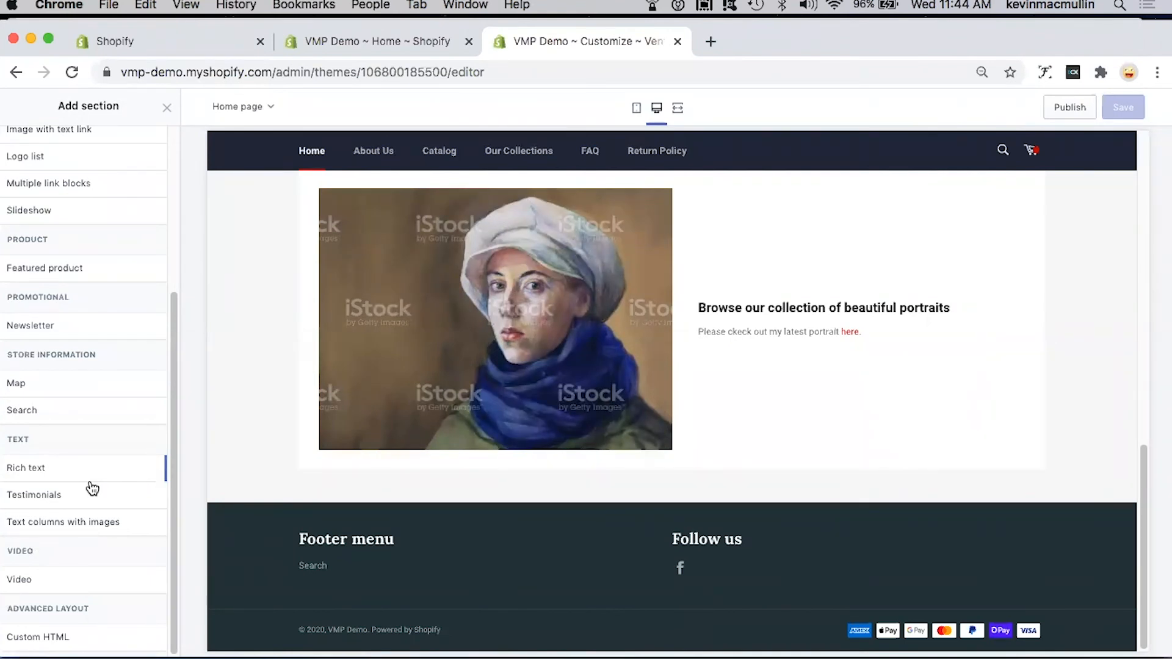
scroll(93, 488, "up", 1)
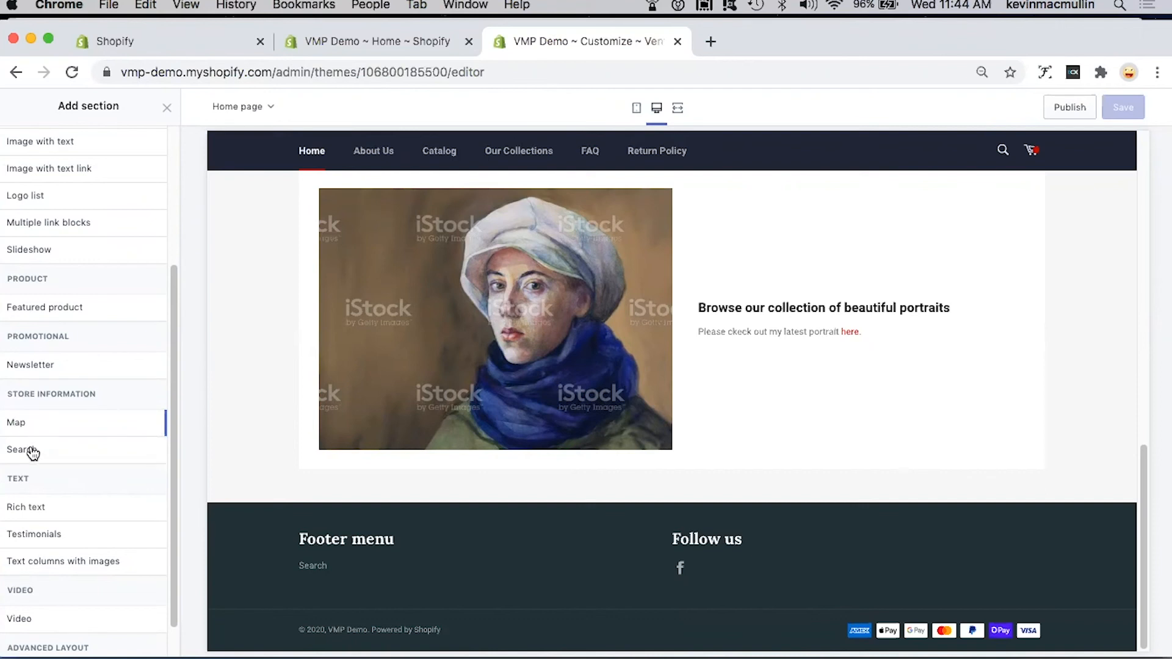
left_click(18, 424)
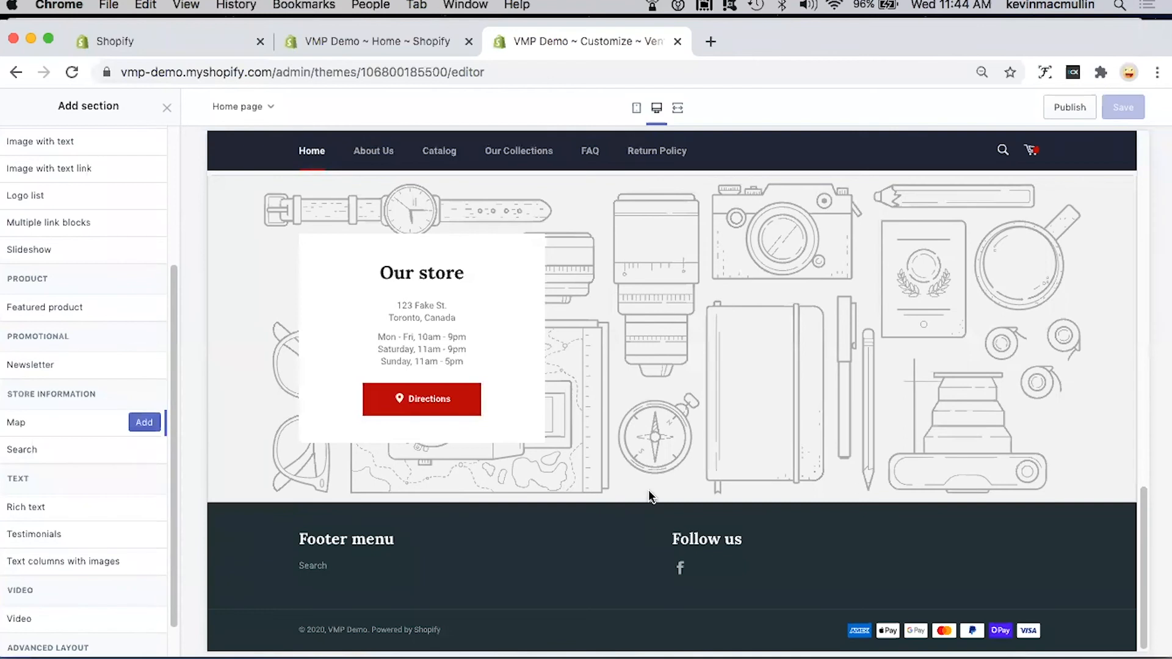
scroll(649, 490, "up", 5)
scroll(648, 490, "down", 1)
scroll(648, 489, "down", 3)
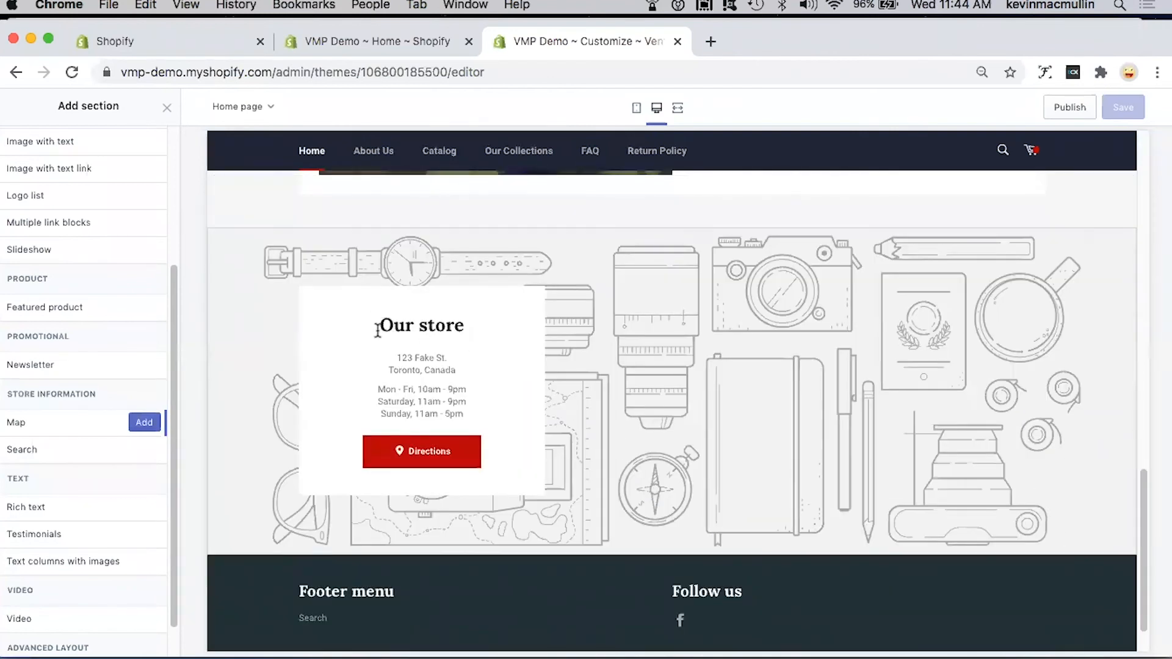
left_click(145, 424)
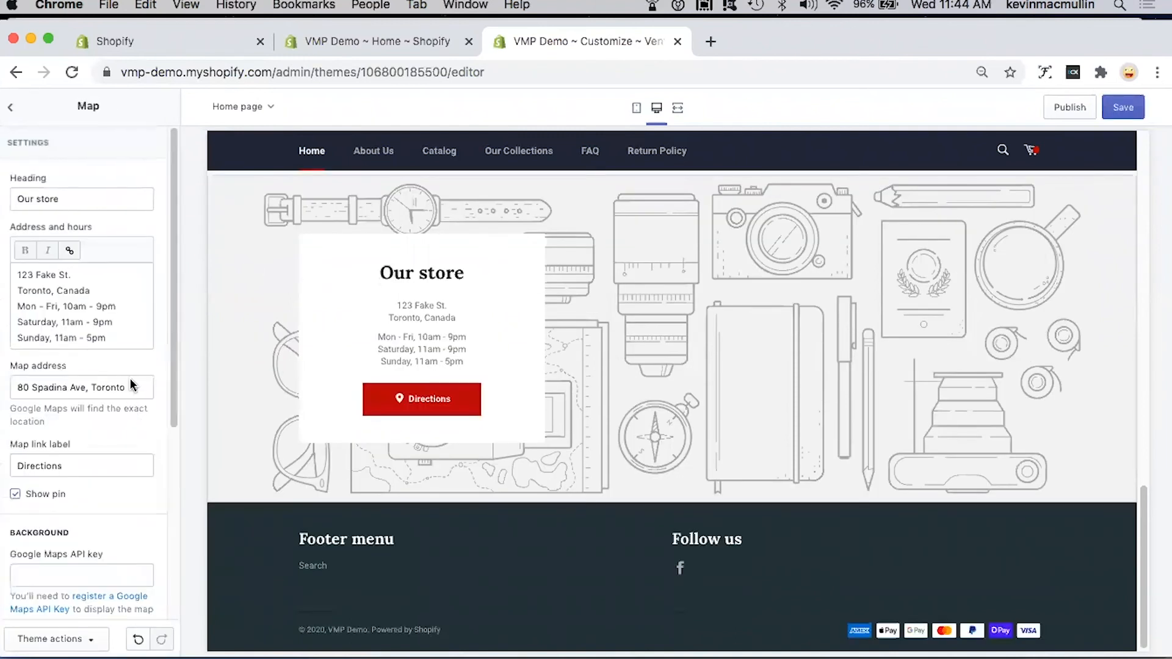
Step: Set the Map section's heading to "My store"
triple_click(66, 196)
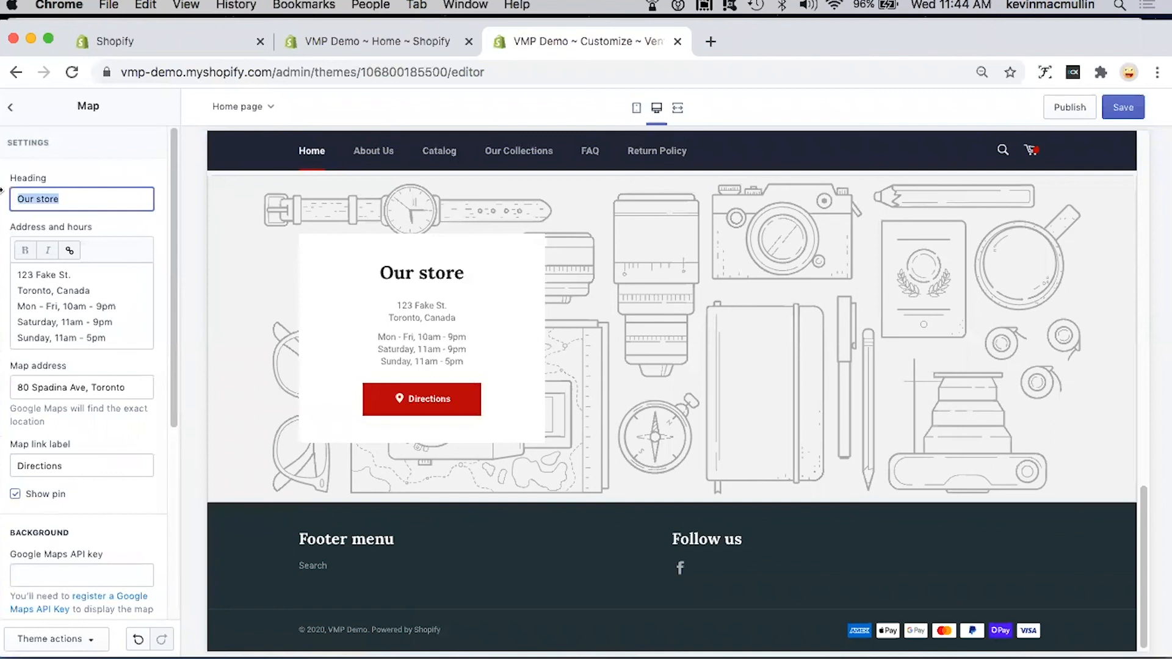
type("My store")
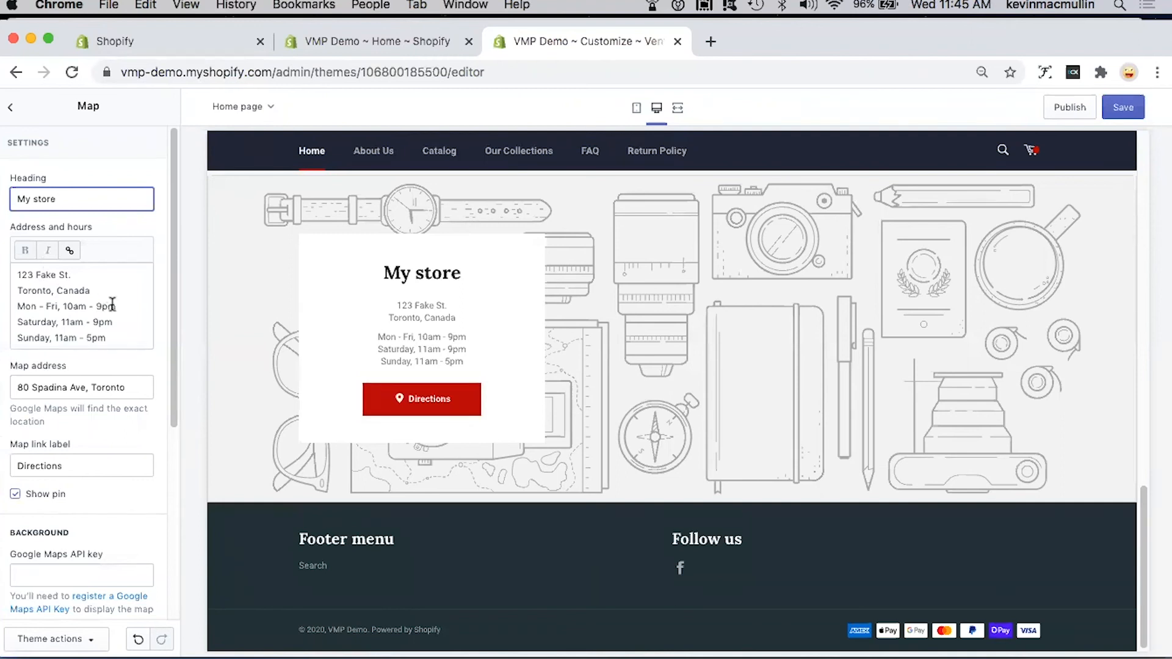
Step: Replace the Map section's map address with the store's street address, including its city and province, keeping the existing link label
triple_click(140, 386)
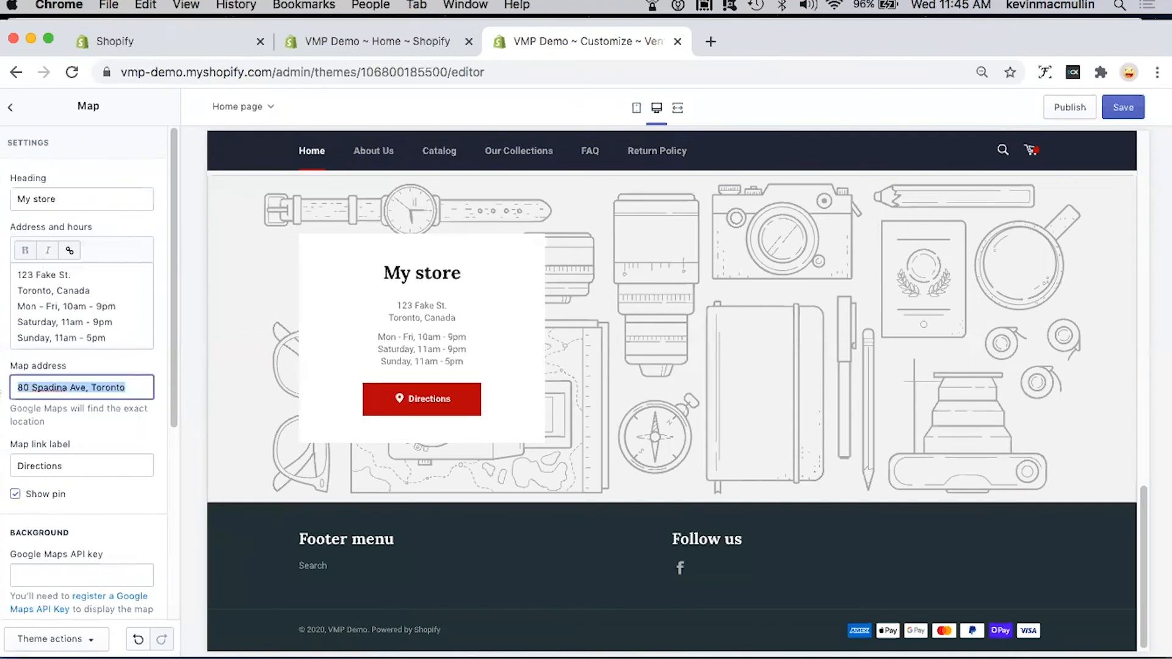
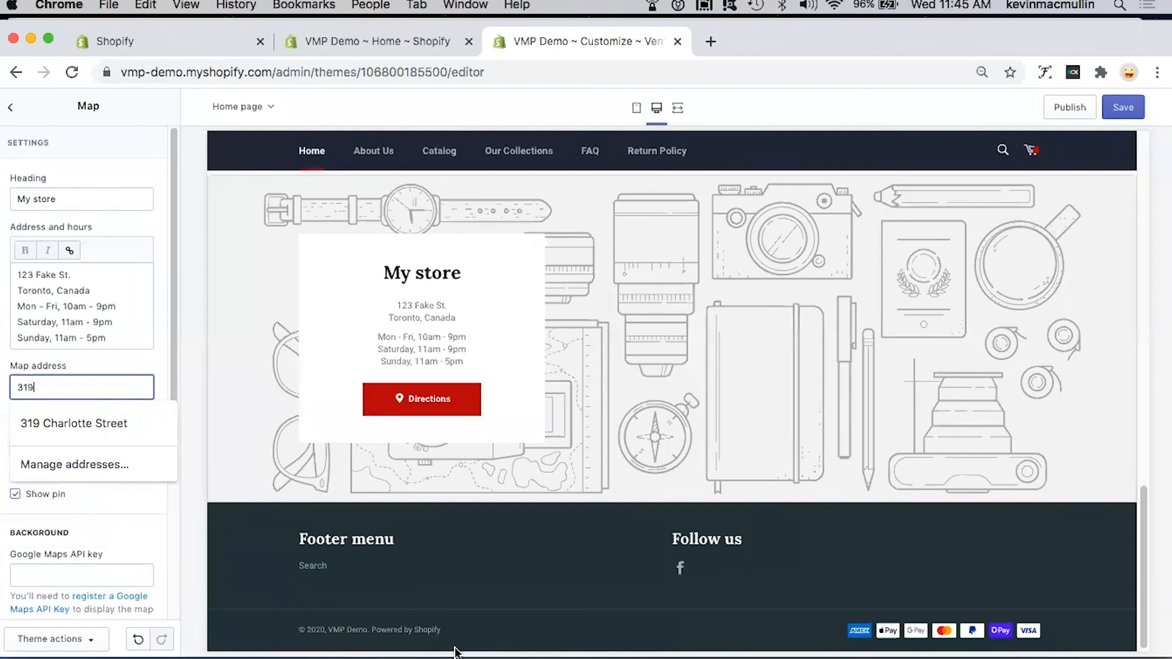
left_click(108, 430)
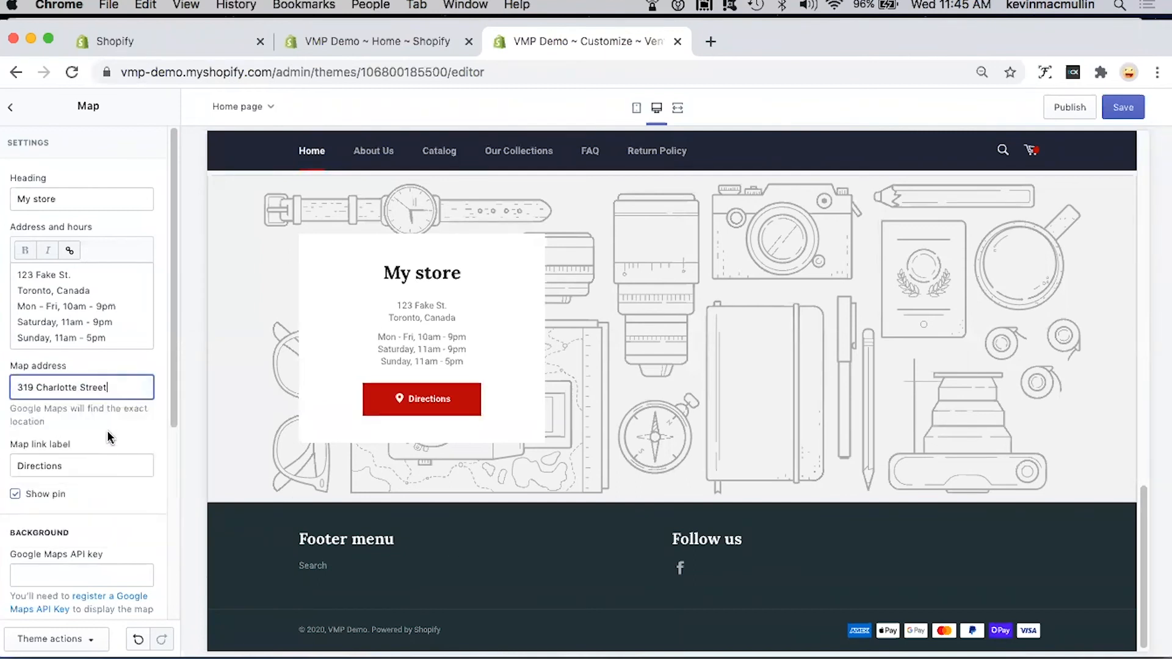
left_click(140, 388)
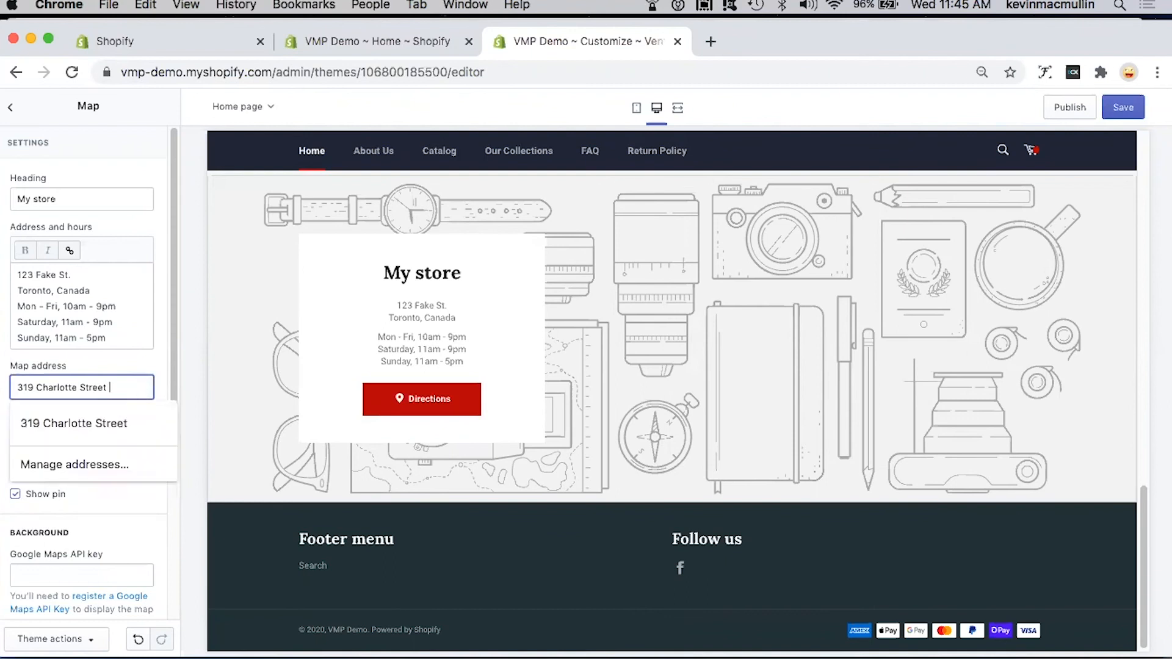
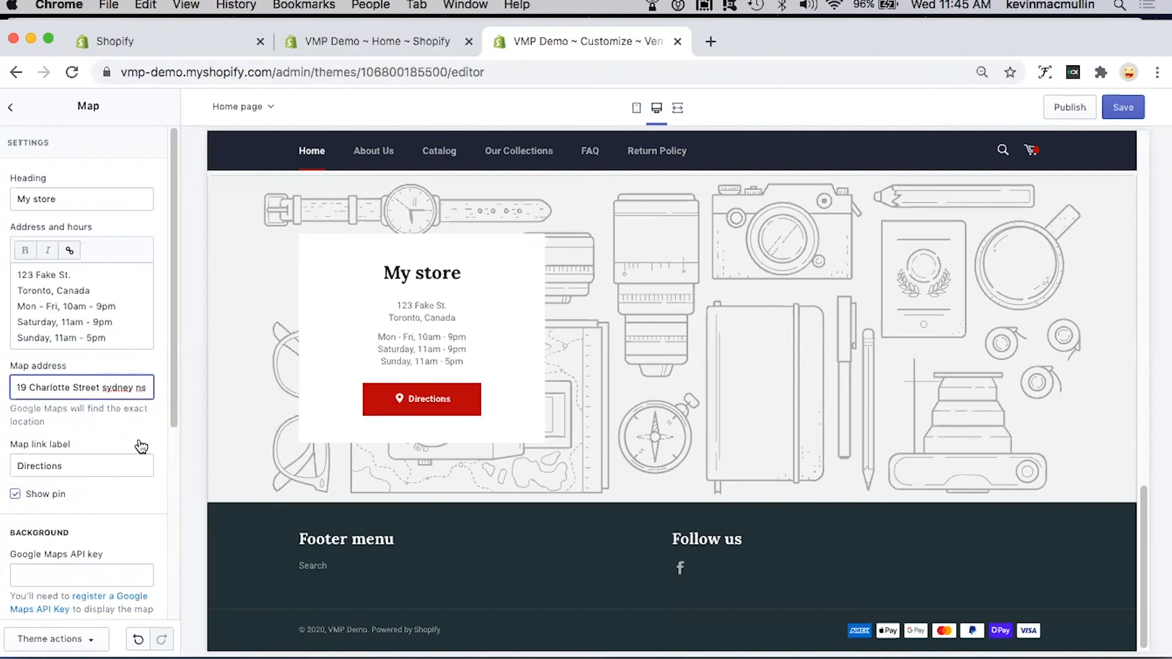
left_click(116, 457)
left_click(110, 462)
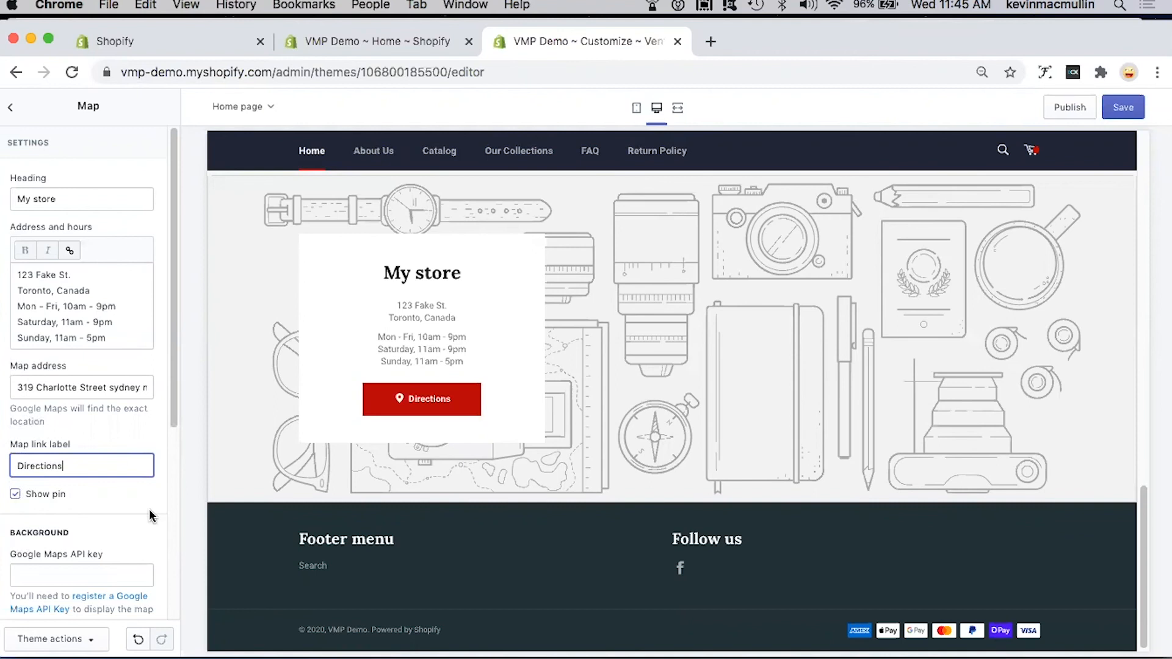
Step: Set the Map section's background image to the library photo of hands typing on a laptop
scroll(152, 515, "down", 5)
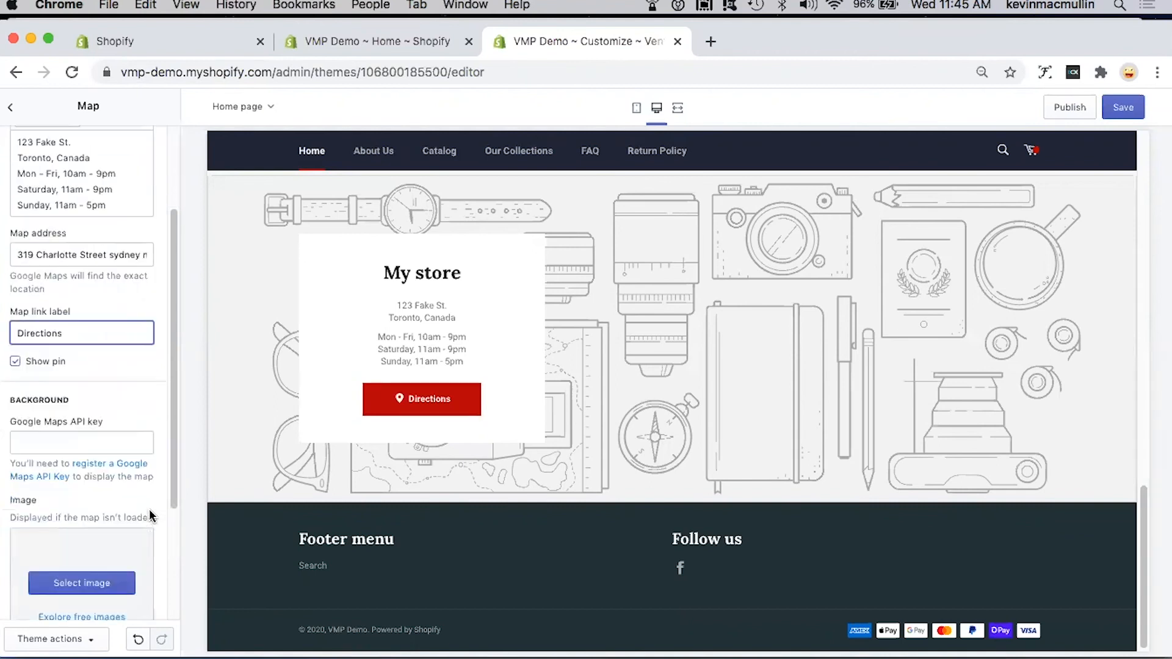
scroll(152, 516, "down", 5)
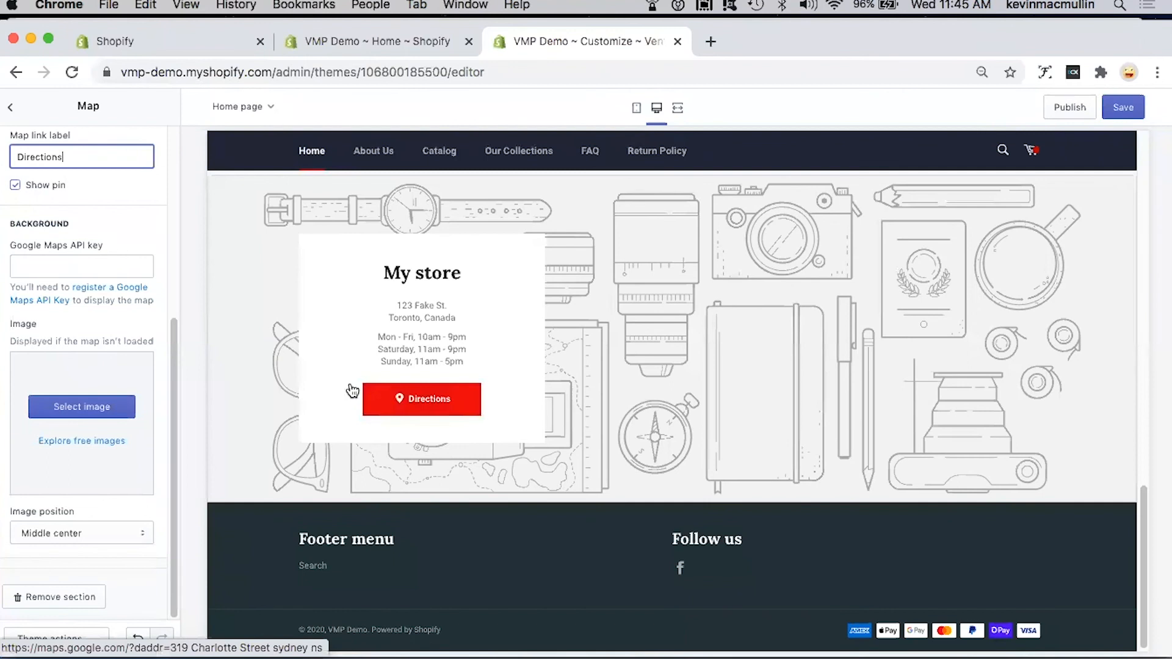
left_click(85, 413)
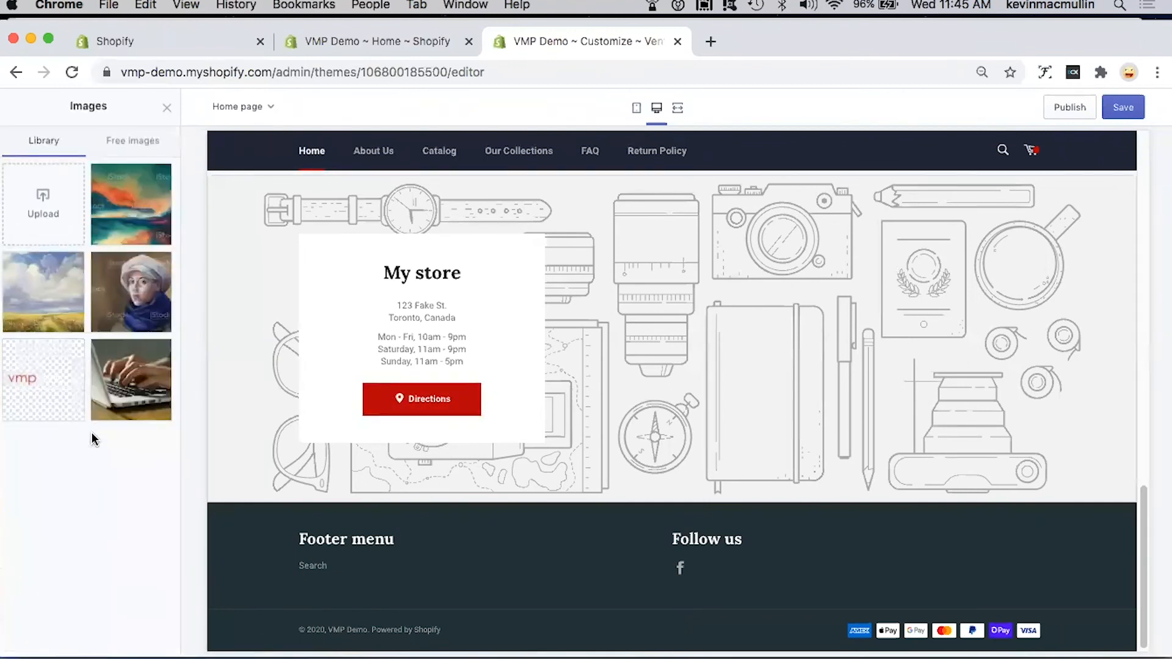
left_click(120, 389)
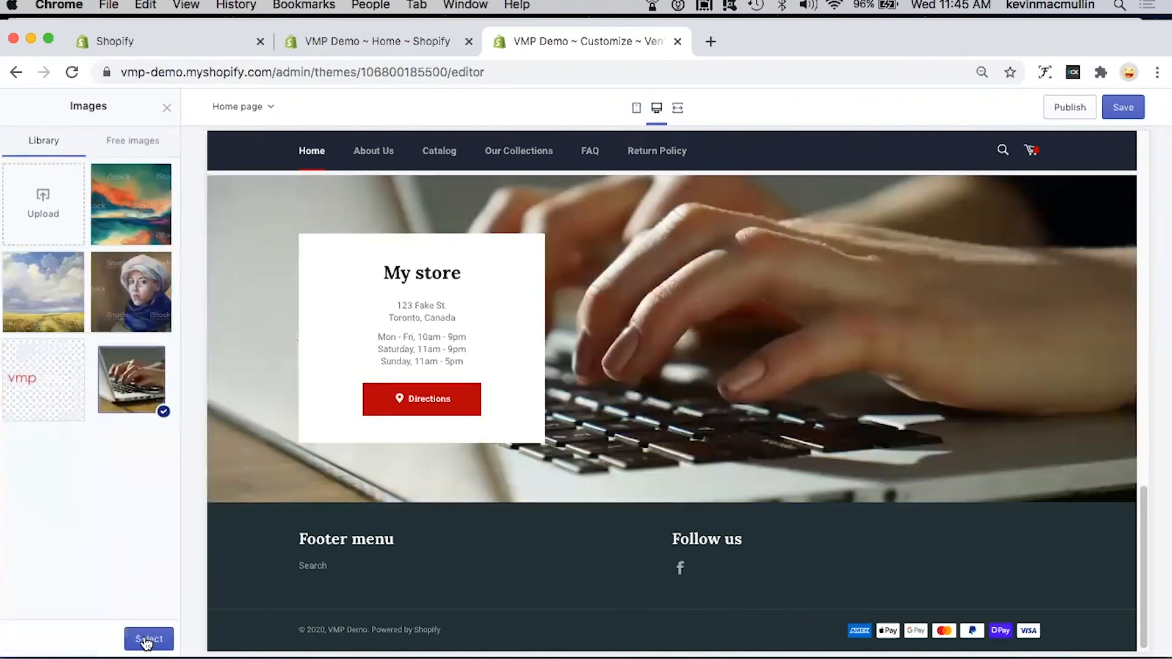
left_click(146, 641)
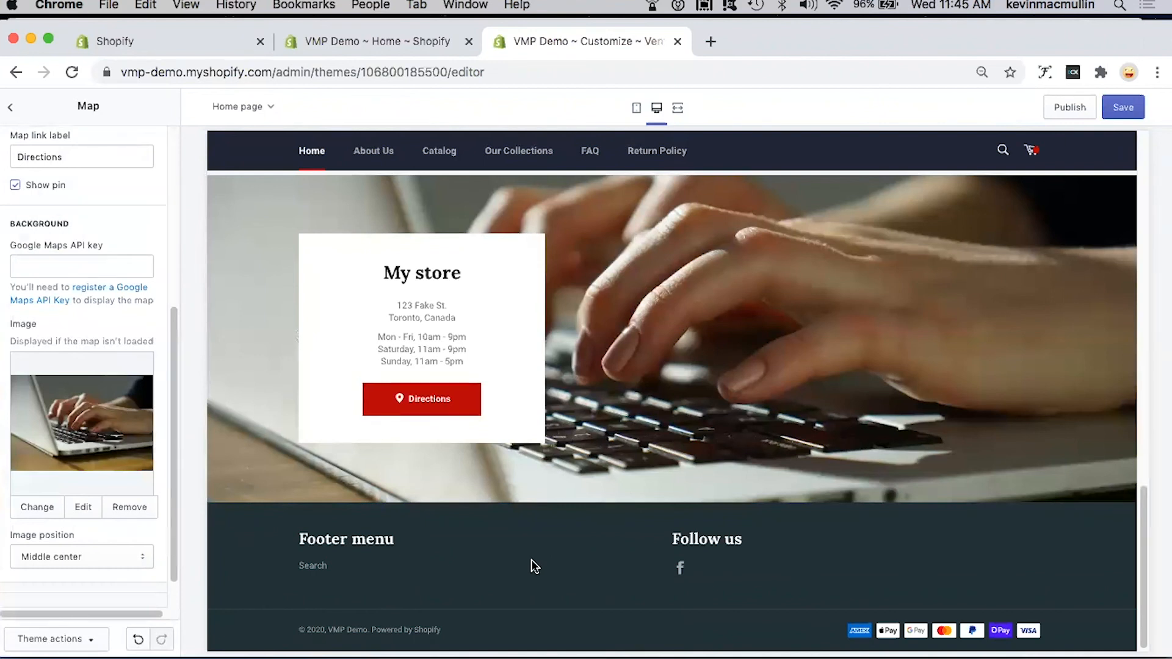
Step: Save the Map section and return to the section list
left_click(1116, 117)
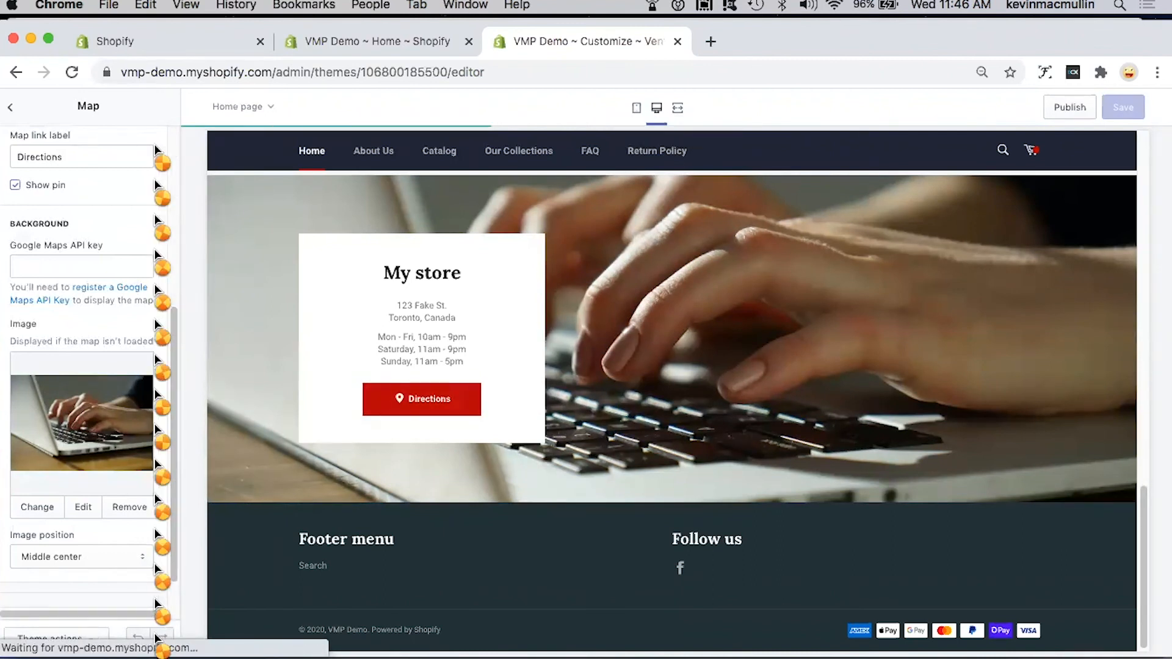
scroll(155, 396, "down", 1)
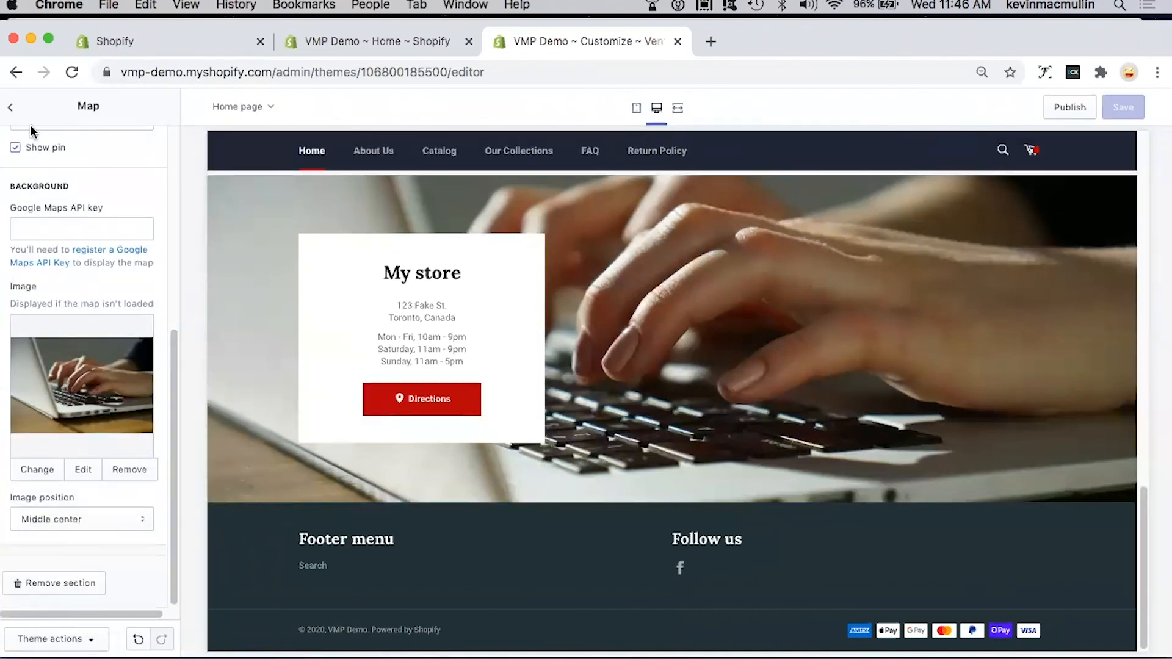
left_click(15, 111)
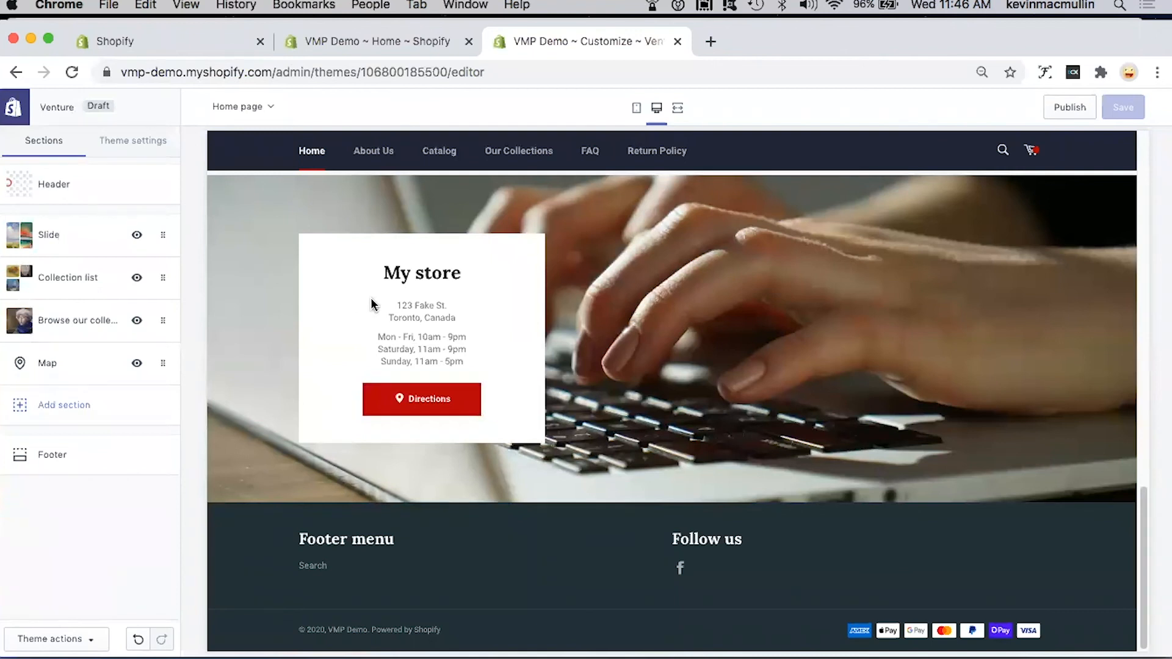
Step: Change the heading of the footer's "Follow us" block to "Follow us on" and return to the section list
left_click(57, 454)
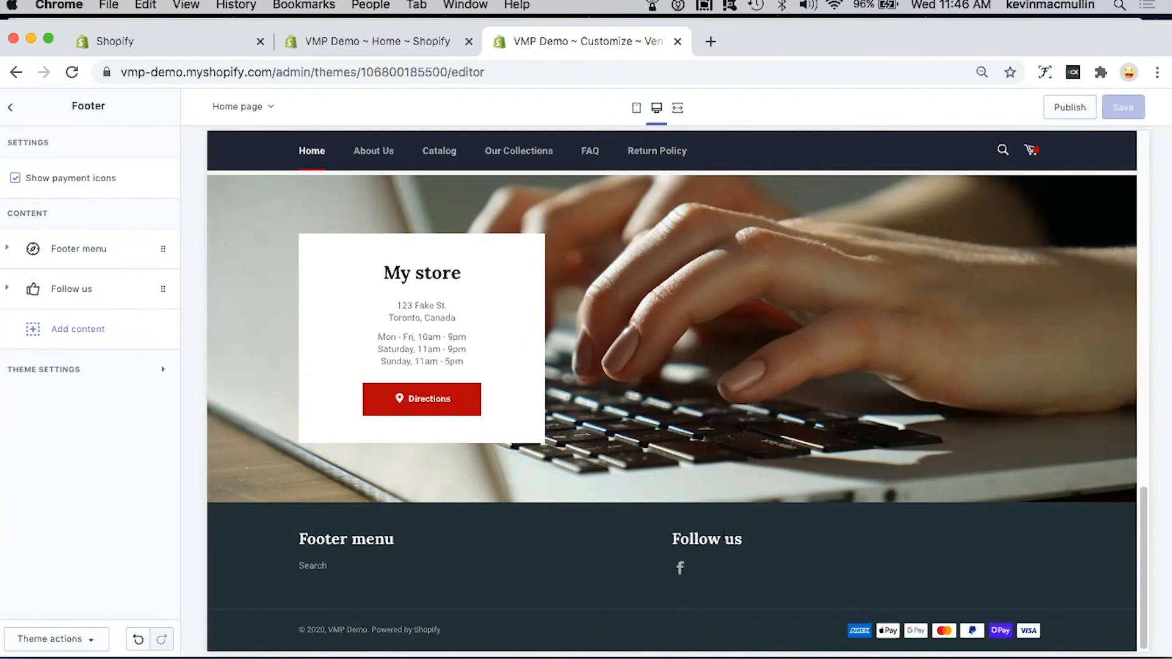
left_click(62, 291)
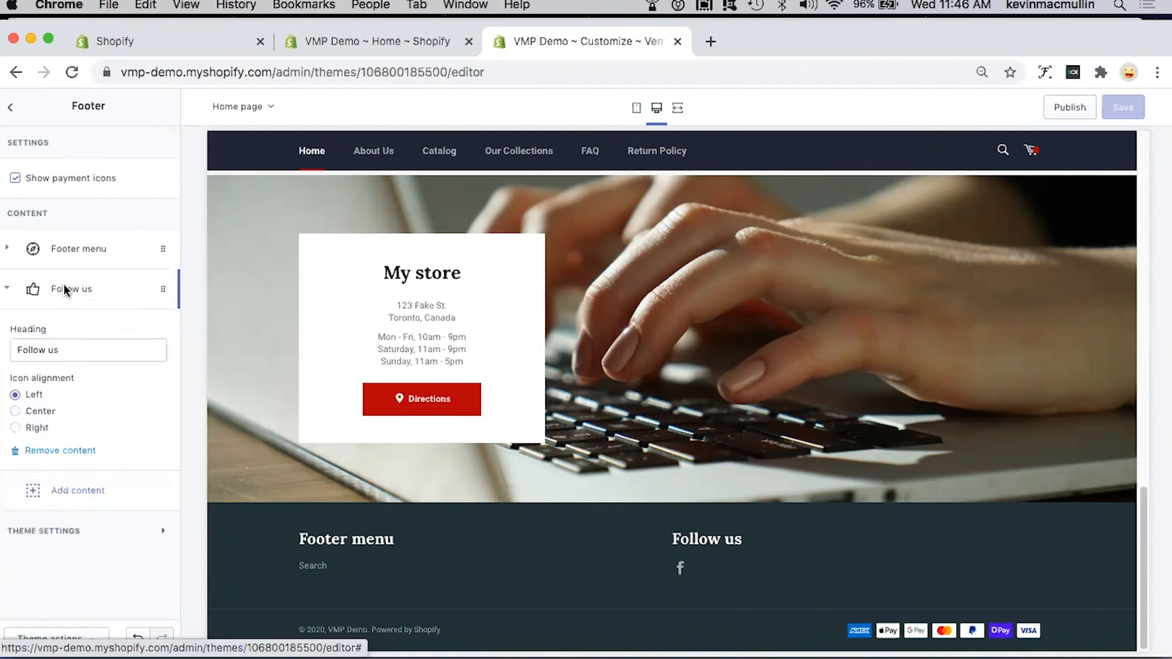
left_click(114, 346)
type("on")
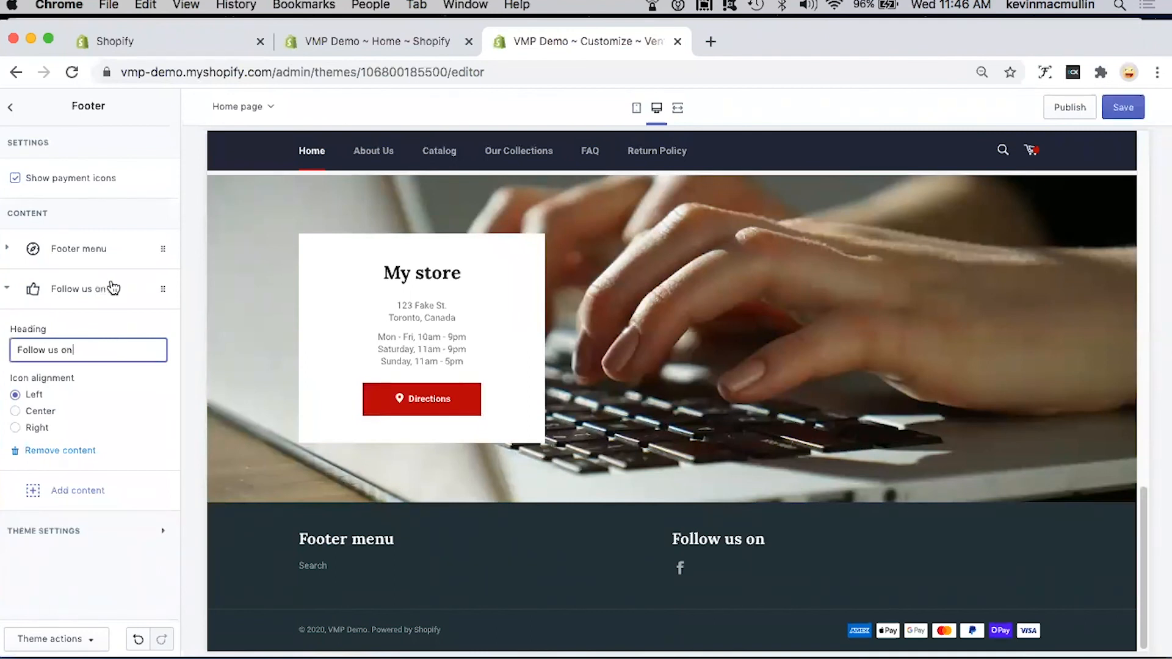
left_click(10, 107)
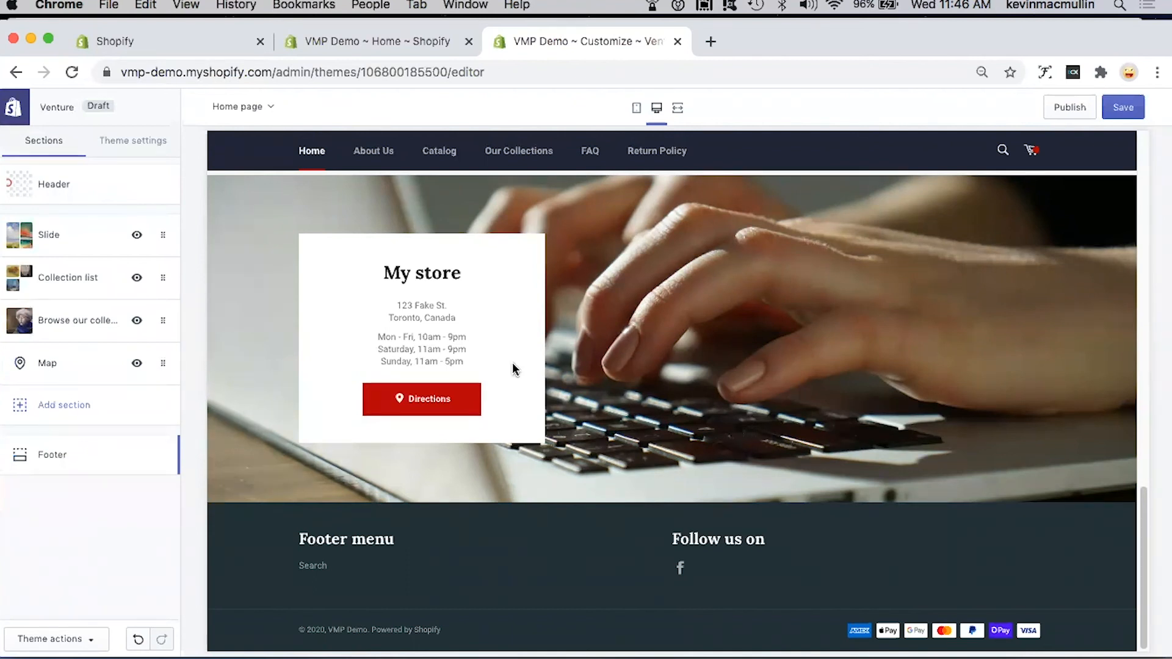
Step: Review the home page preview back up to the header and save the footer change
scroll(513, 368, "up", 20)
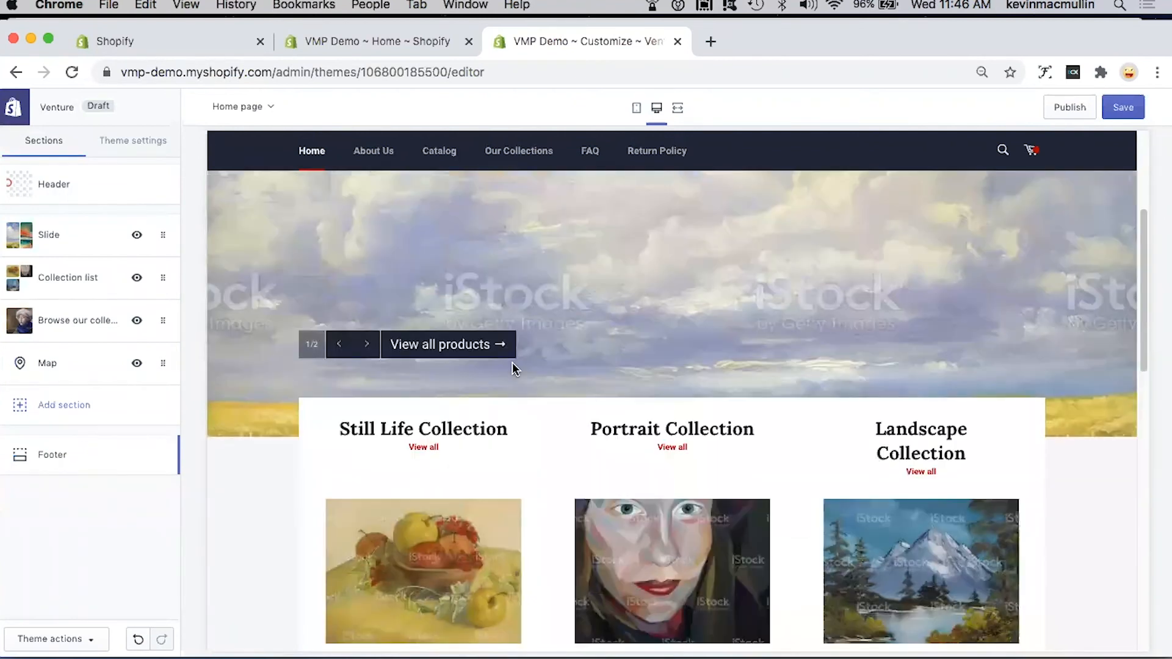
scroll(513, 368, "up", 5)
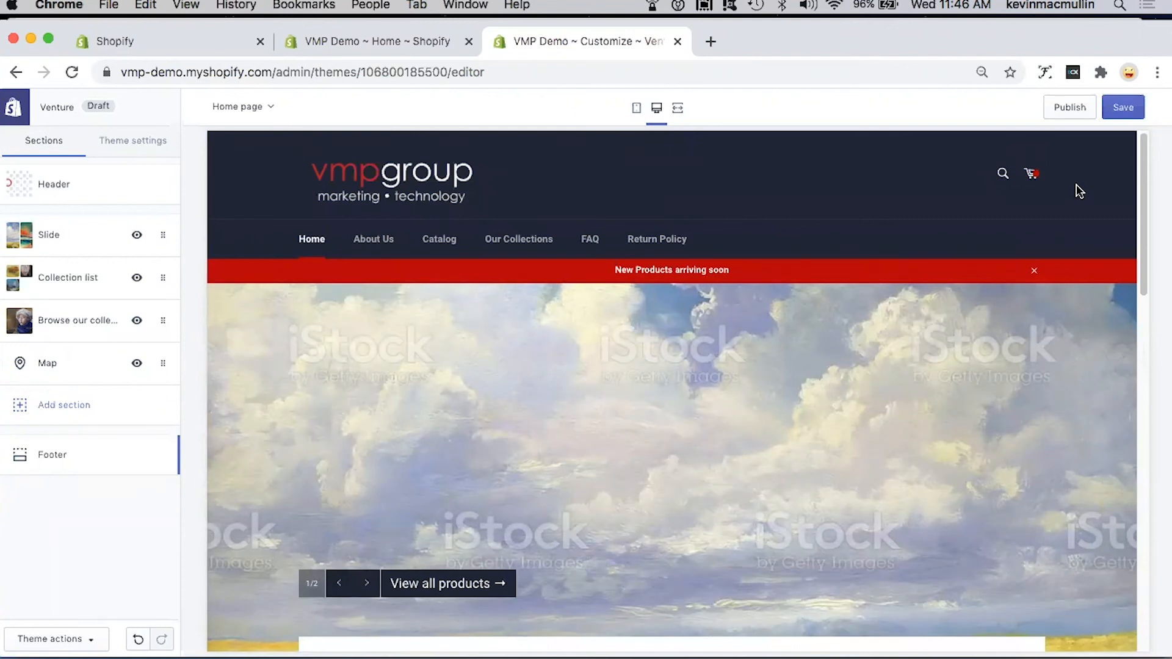
left_click(1121, 108)
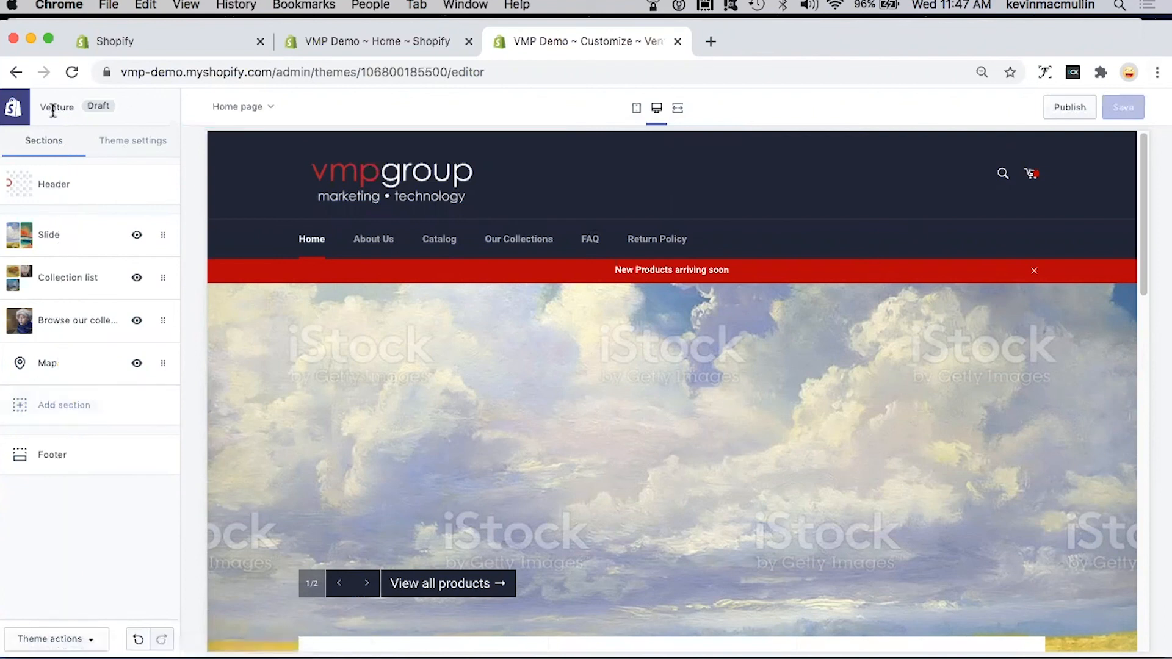
Step: Leave the theme editor for the Themes page and look over the current theme and theme library
left_click(16, 113)
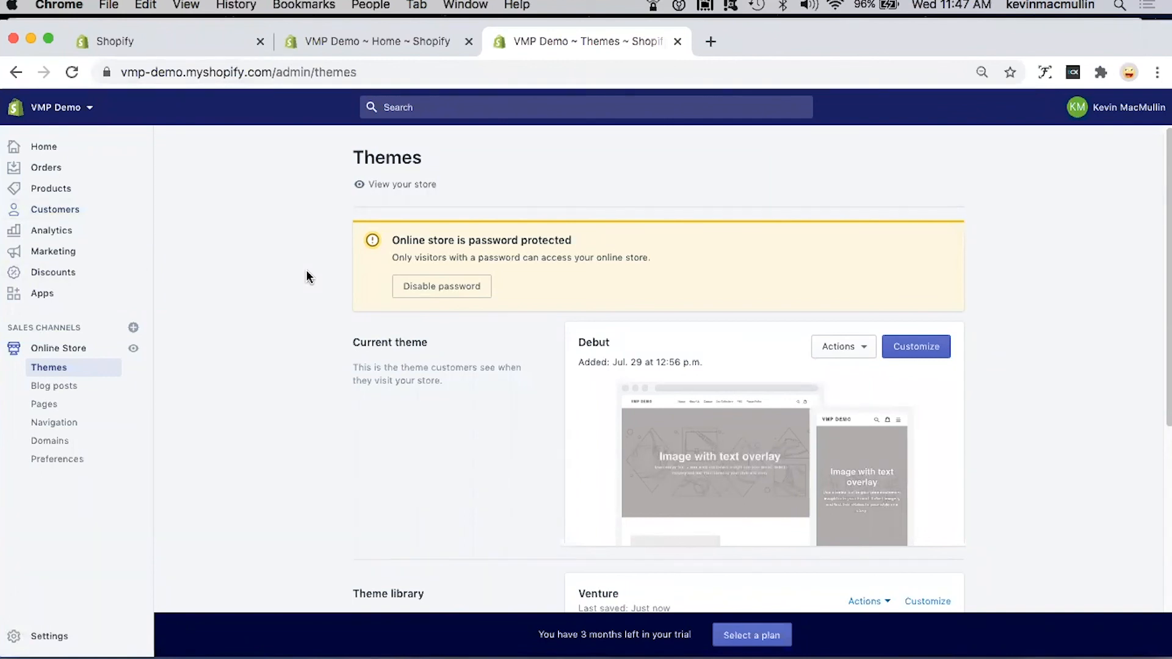
scroll(309, 276, "down", 1)
scroll(307, 274, "down", 4)
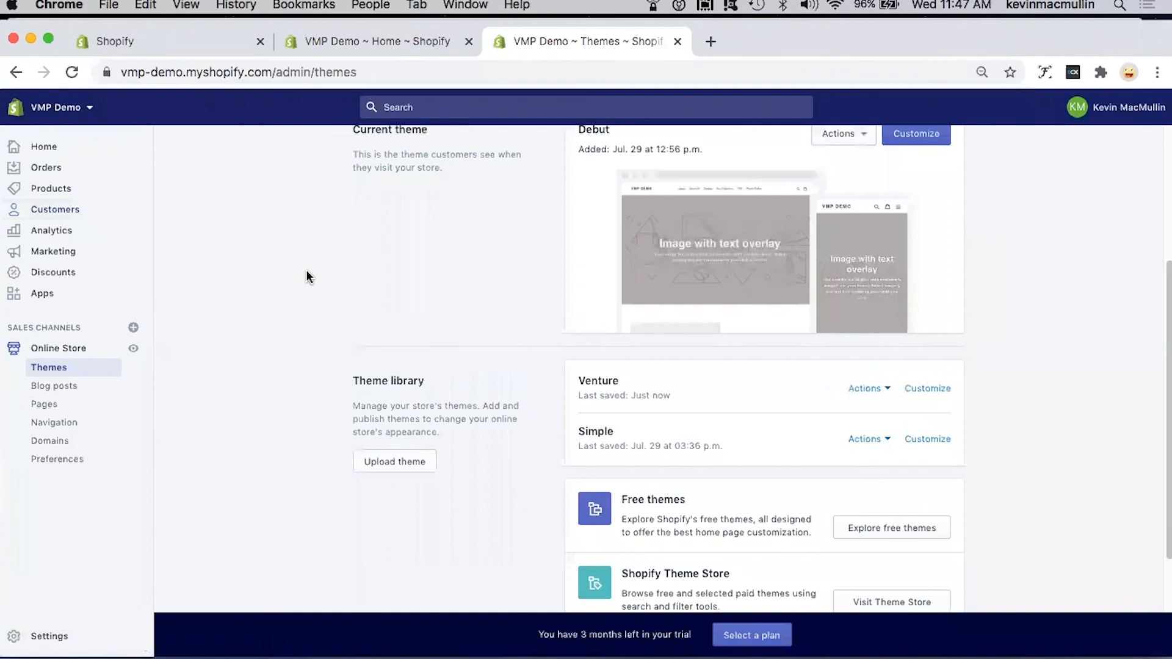
scroll(275, 251, "up", 5)
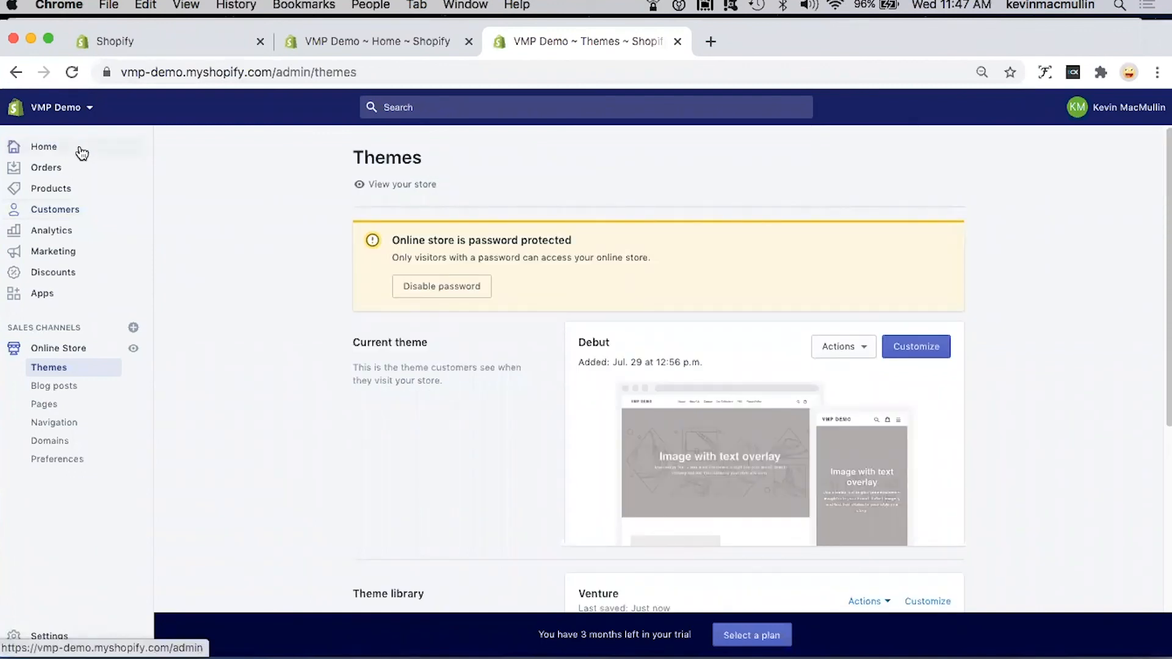
Step: View the subscription plans offered for the store, then return to the admin home and look over its overview
left_click(42, 148)
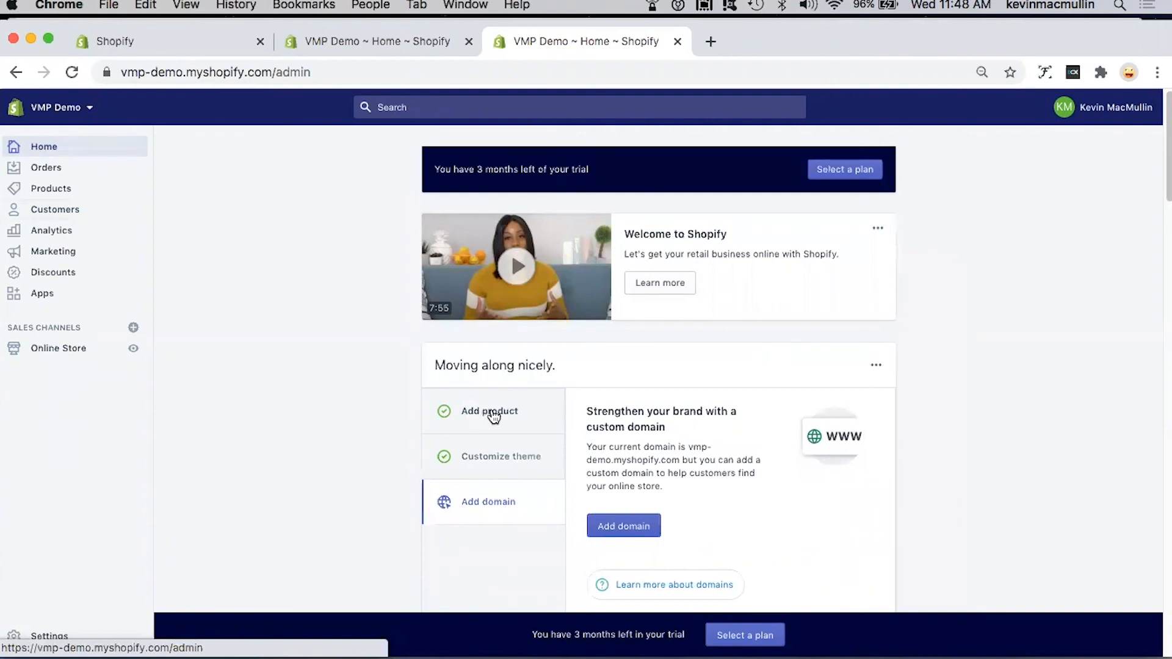
left_click(854, 174)
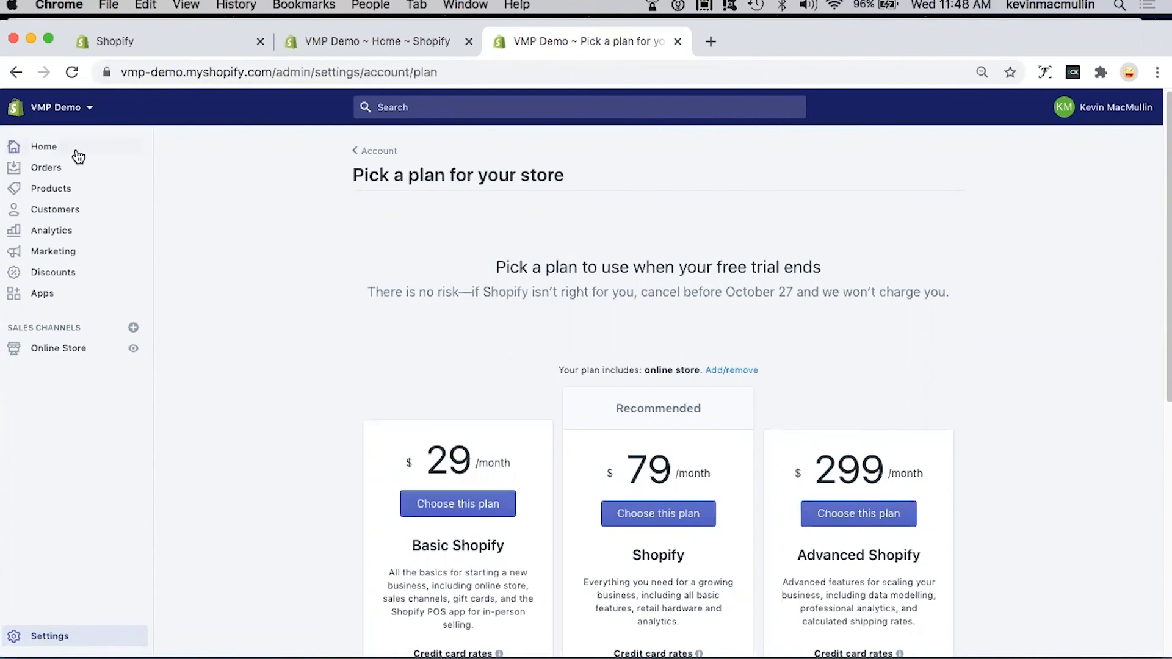
left_click(53, 148)
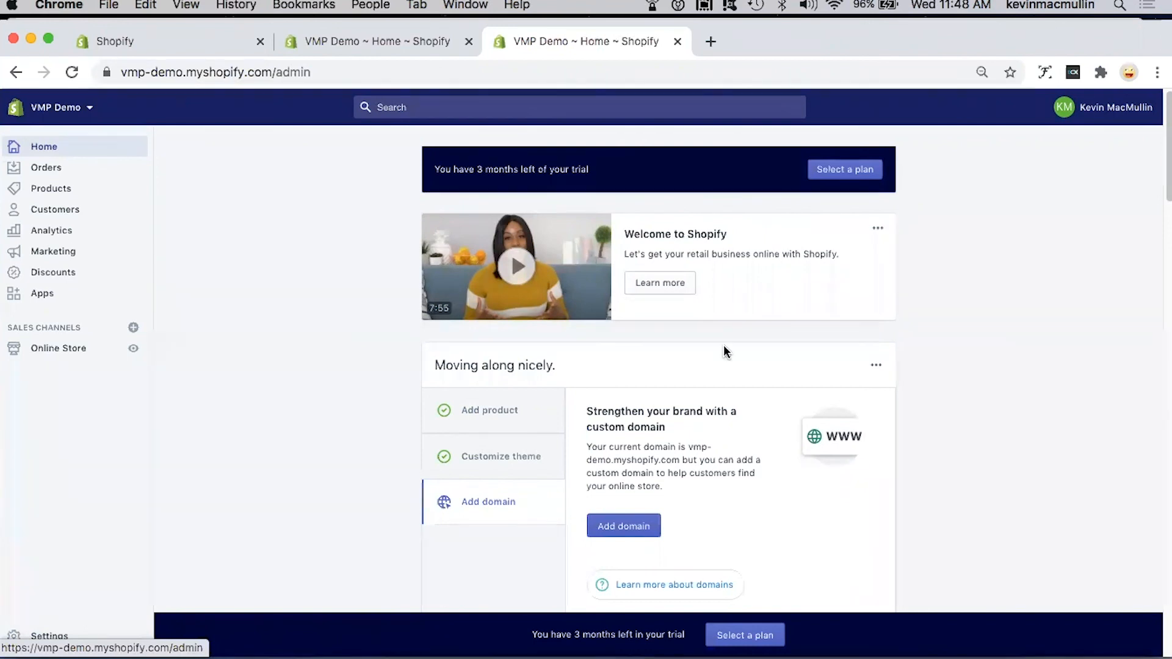
scroll(725, 352, "down", 5)
scroll(726, 350, "down", 5)
scroll(724, 348, "up", 10)
Step: Open the online store's theme library and preview the unpublished Venture theme
left_click(65, 348)
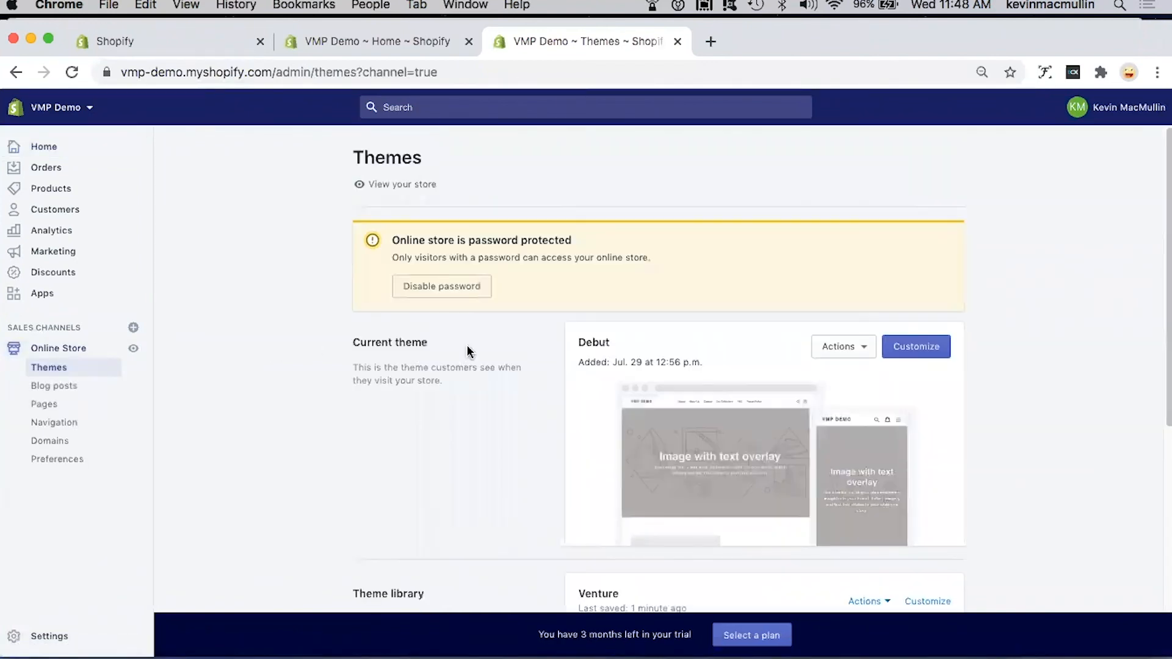
scroll(688, 360, "down", 4)
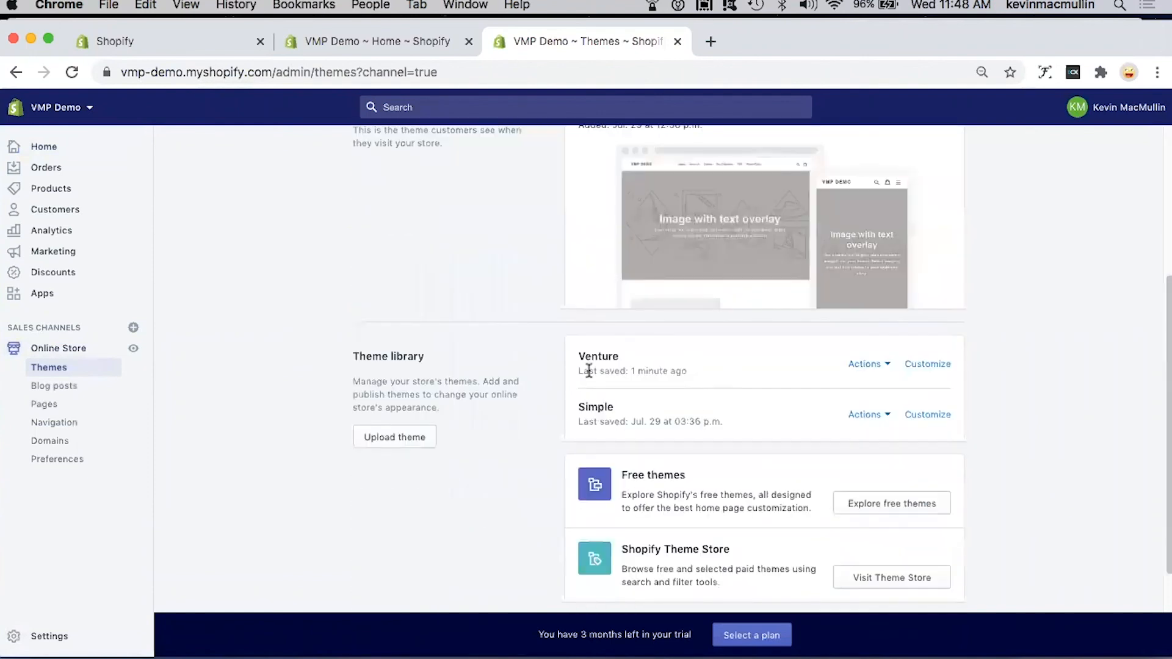
left_click(876, 368)
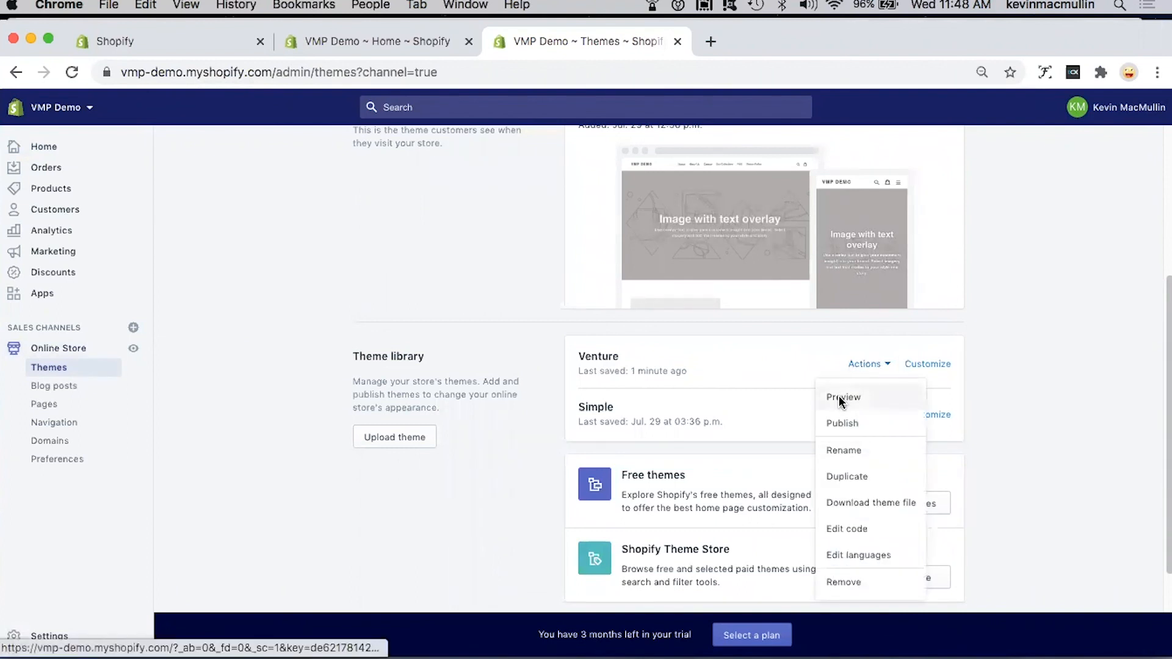
left_click(841, 400)
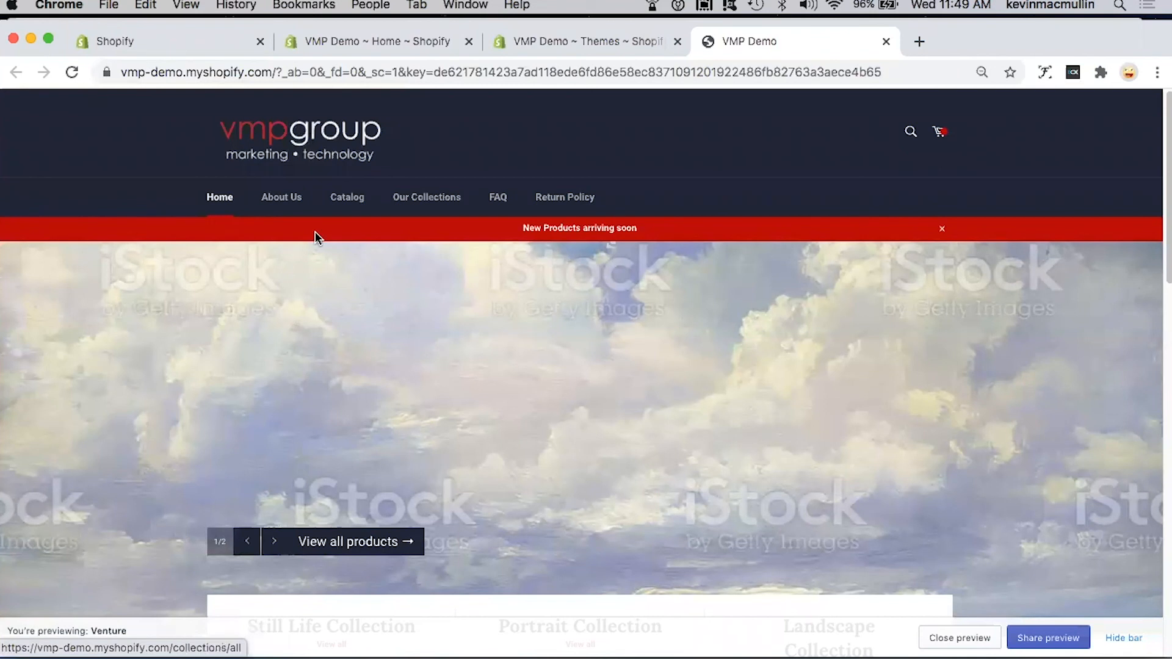
Step: Check the About Us and Catalog pages in the Venture theme preview
left_click(296, 202)
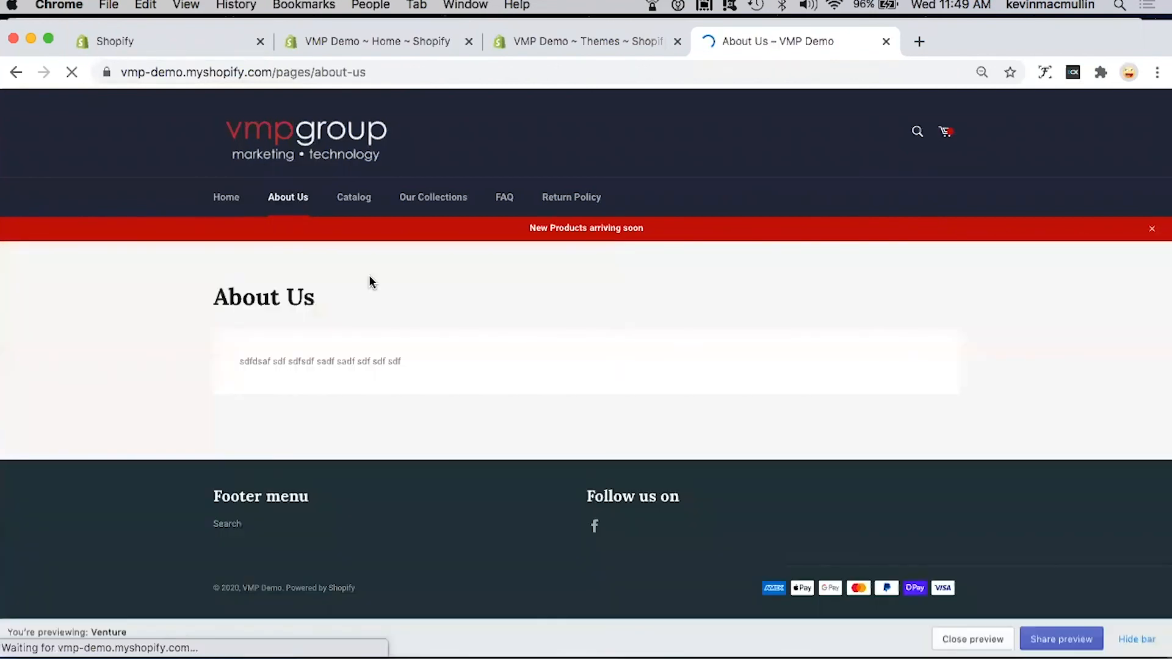
left_click(361, 202)
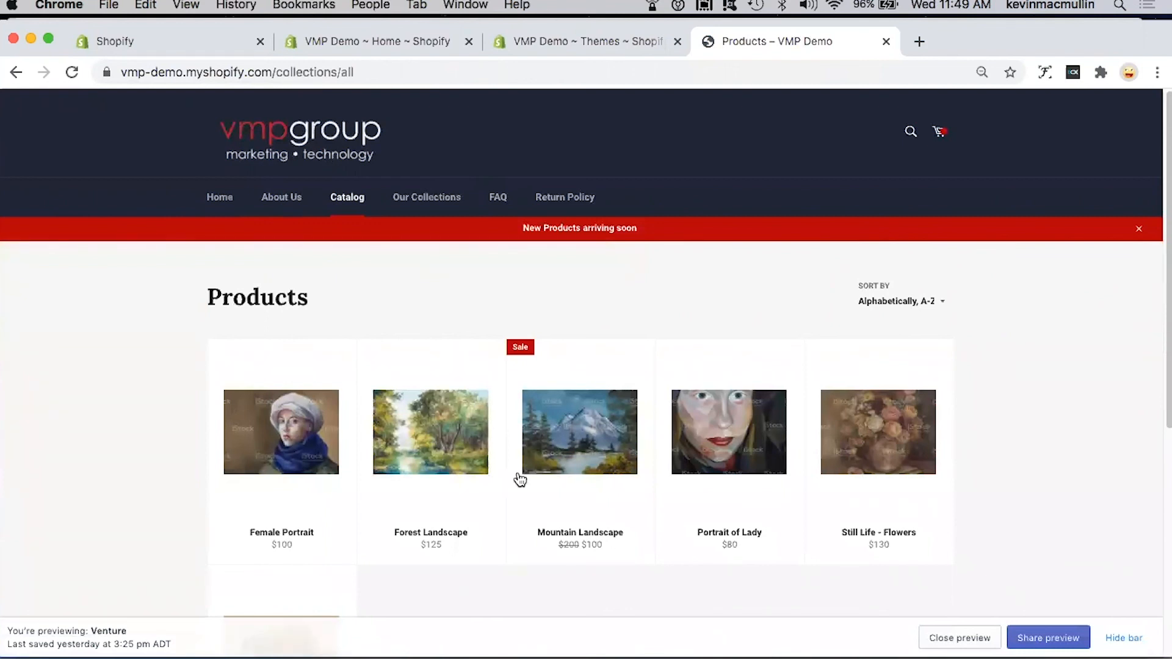
Step: Open the Mountain Landscape product from the catalog, add one to the cart, and try adding it again
mouse_move(568, 456)
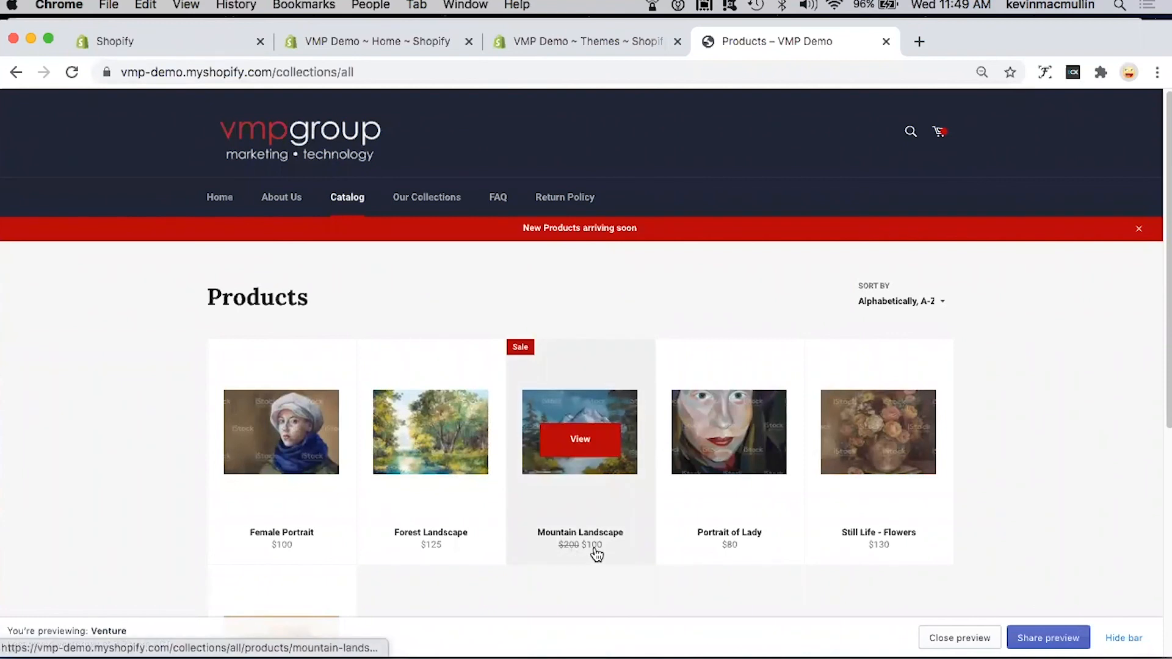
left_click(590, 465)
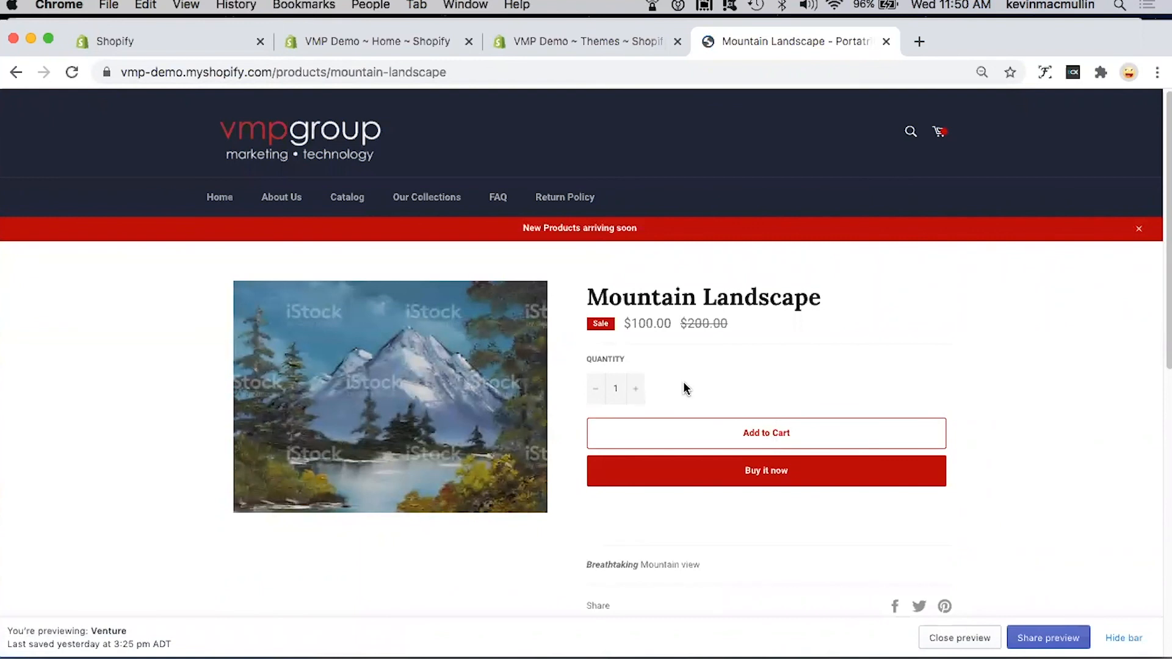
left_click(776, 432)
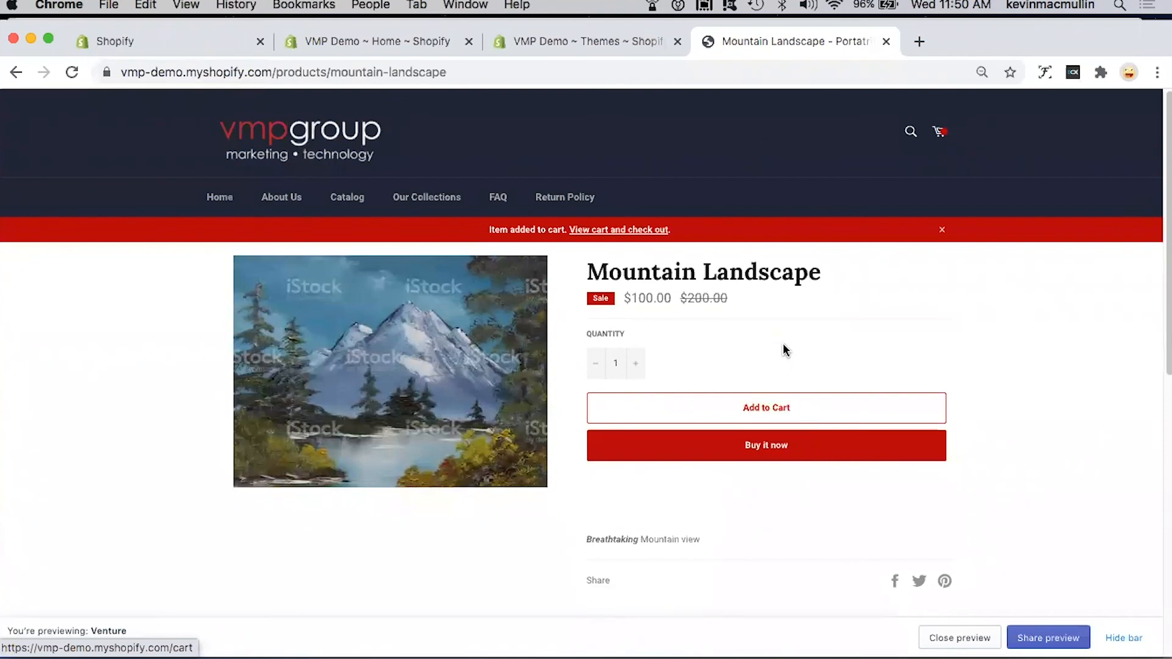
left_click(770, 409)
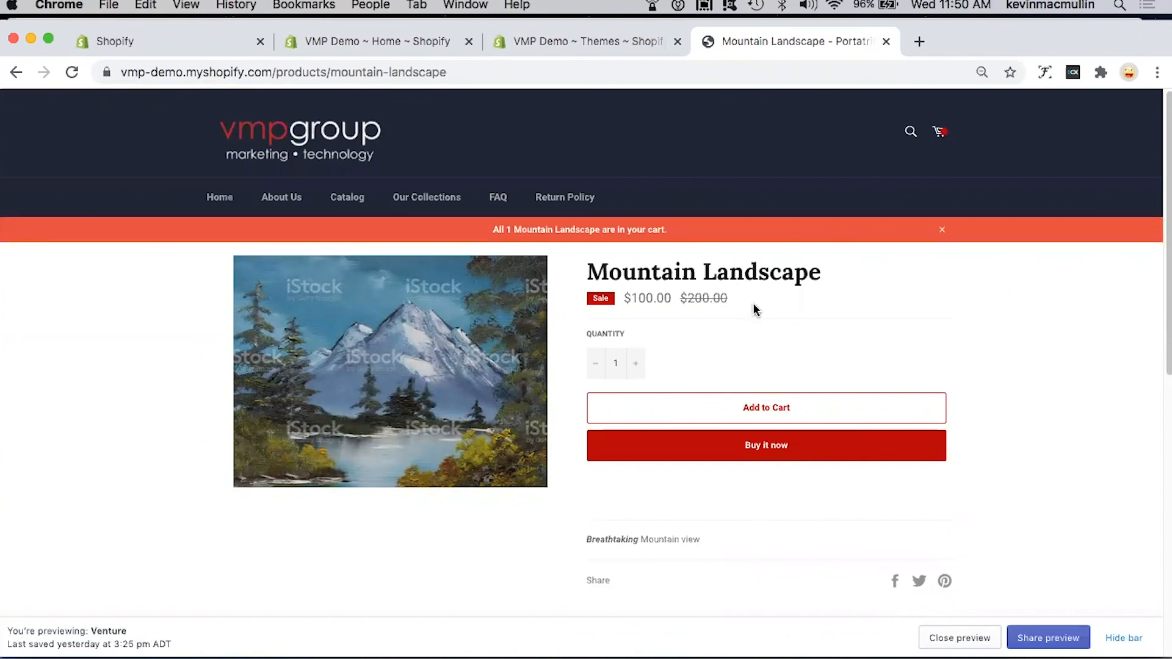
Step: Open the shopping cart and remove Portrait of Lady from it
left_click(941, 133)
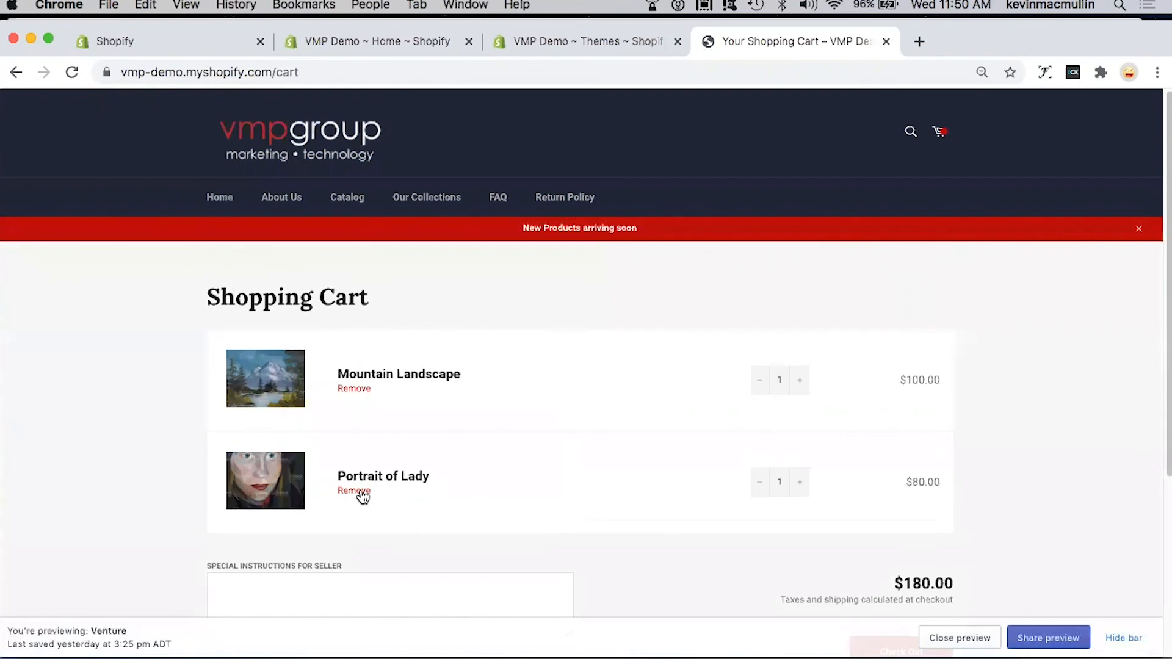
left_click(558, 493)
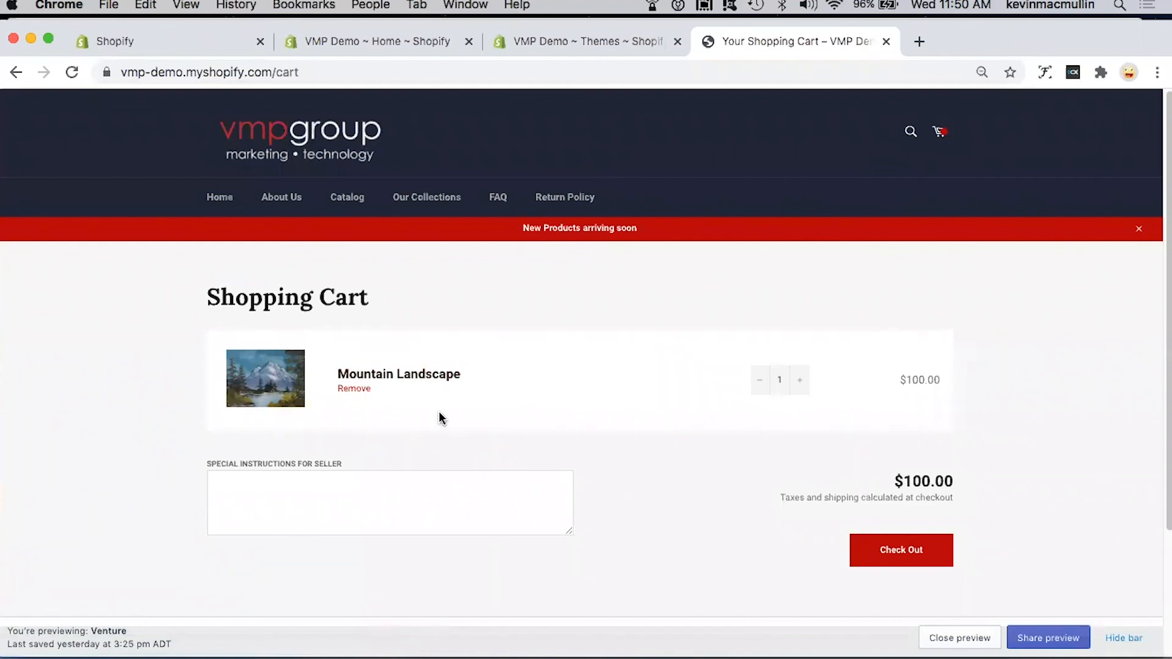
Step: Open Mountain Landscape from the cart, try its Buy it now checkout, and return to the product page
left_click(423, 375)
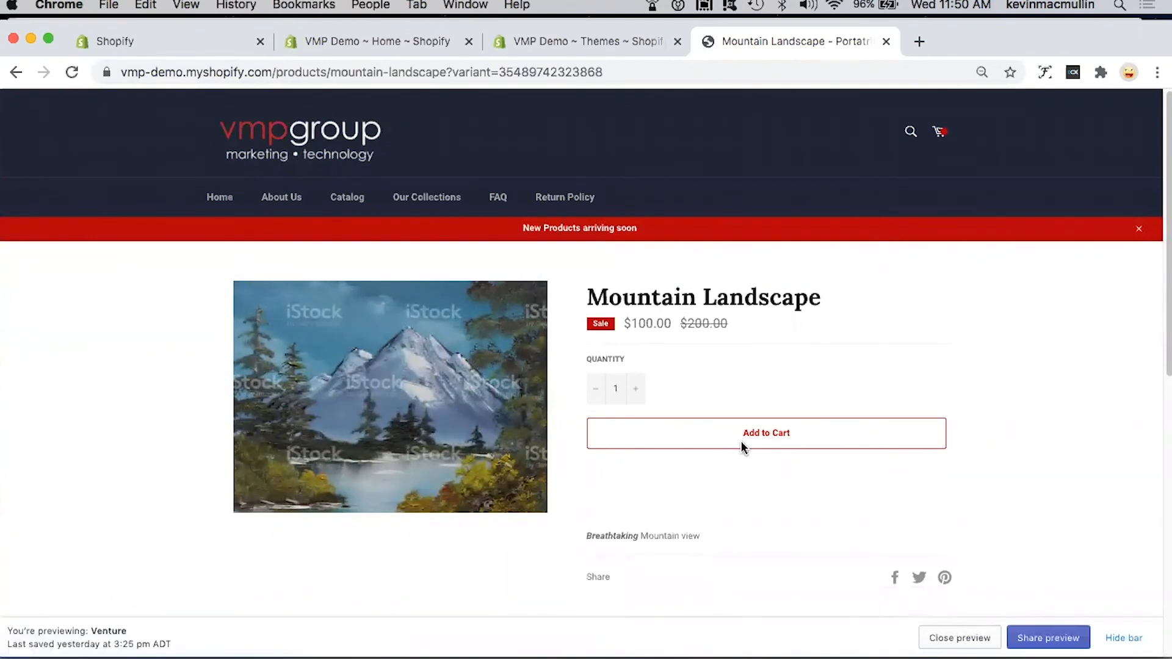
left_click(767, 478)
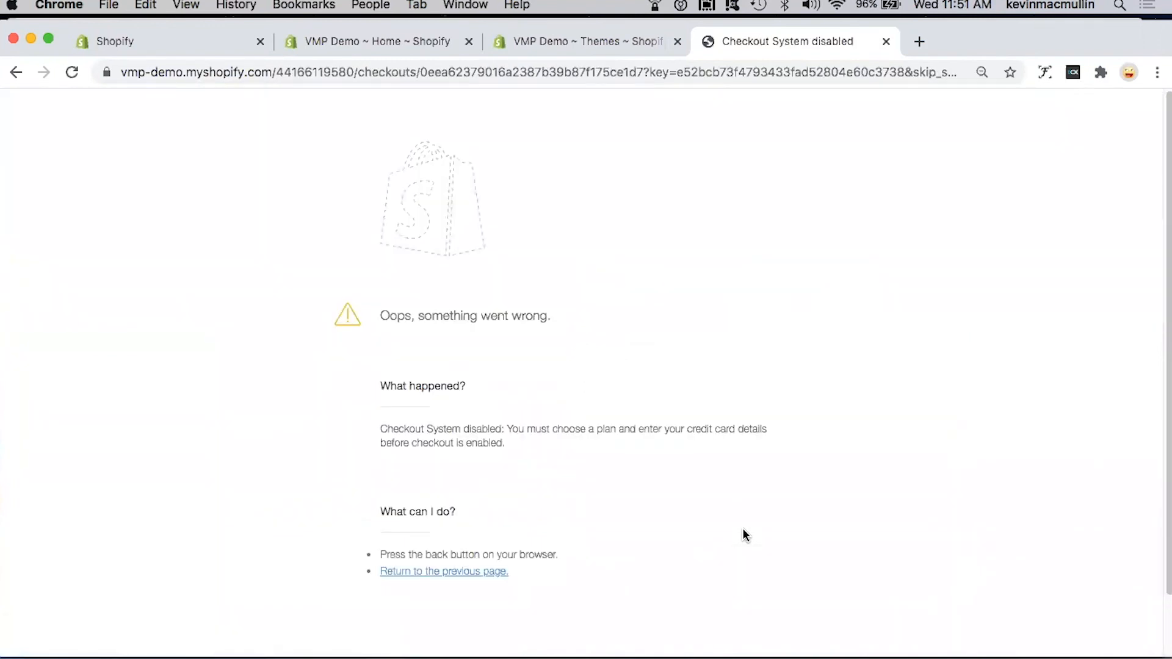
left_click(15, 73)
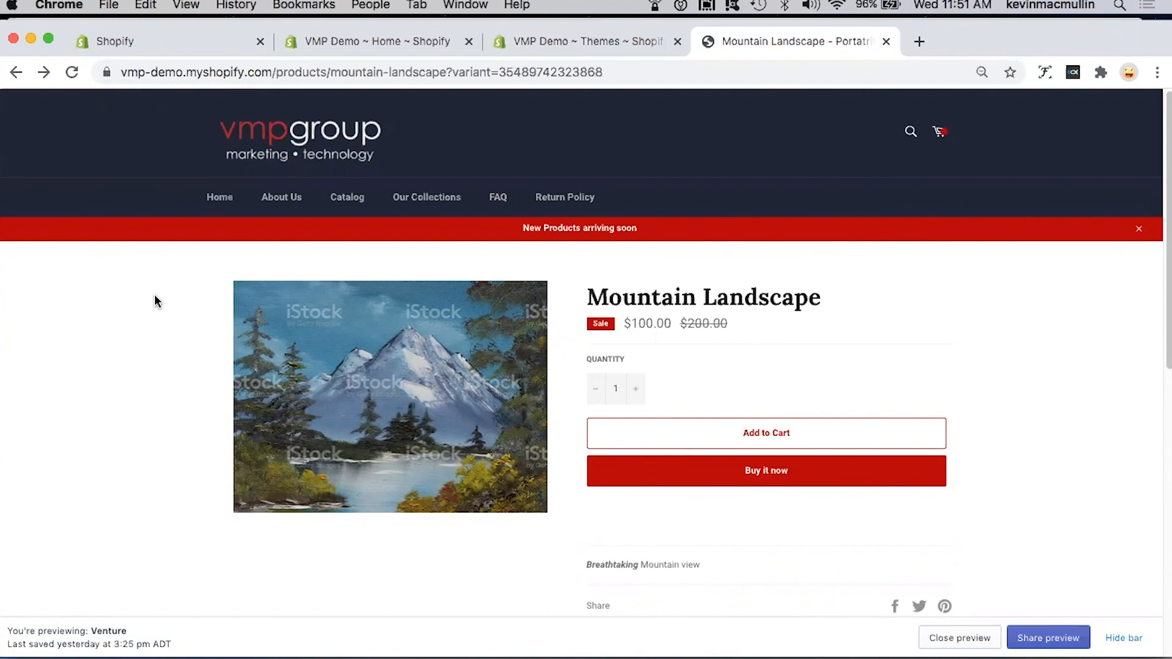
Step: Browse the Catalog and Our Collections pages, then open Still Life - Fruit Bowl from the Still Life Collection
left_click(347, 204)
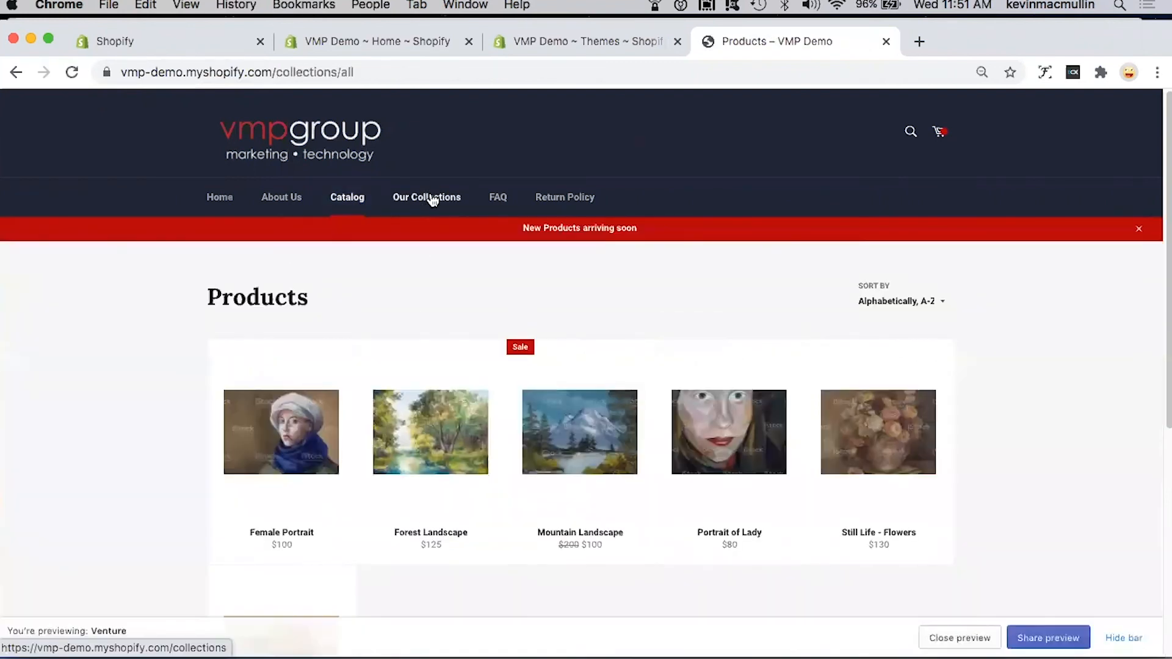
left_click(432, 201)
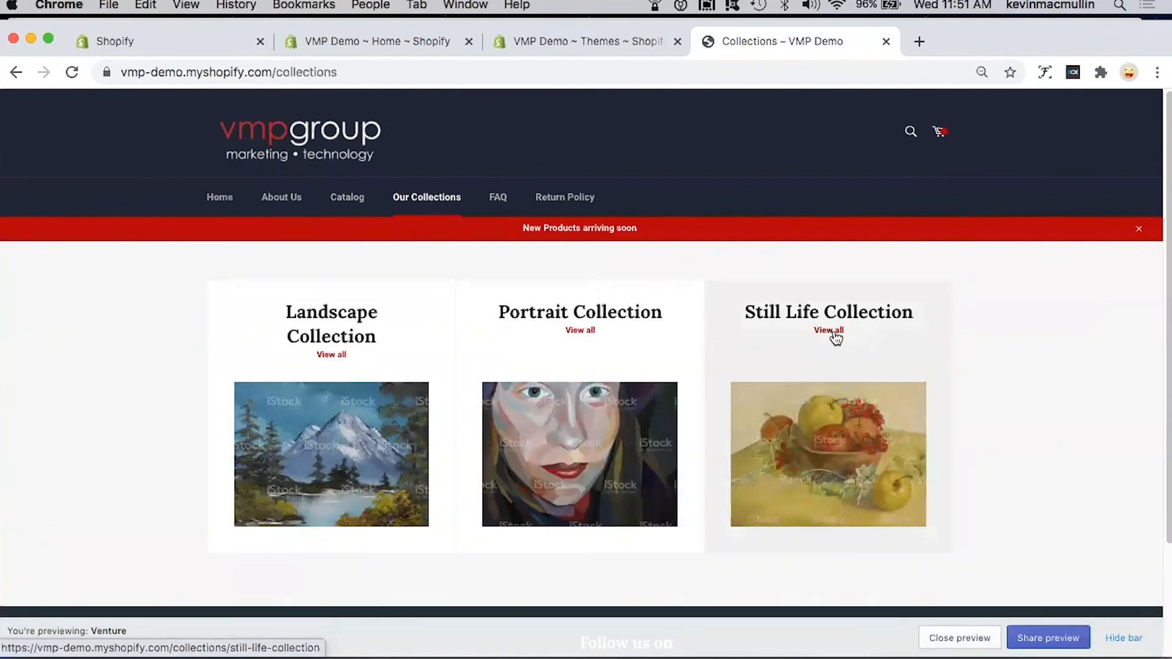
left_click(817, 520)
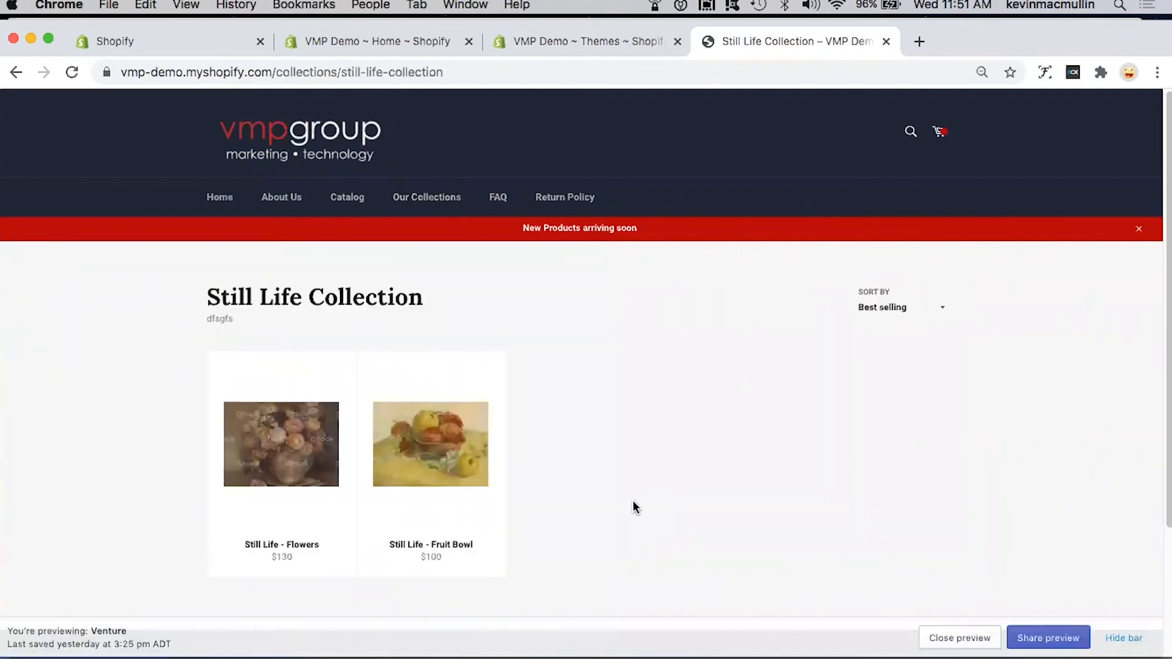
mouse_move(431, 559)
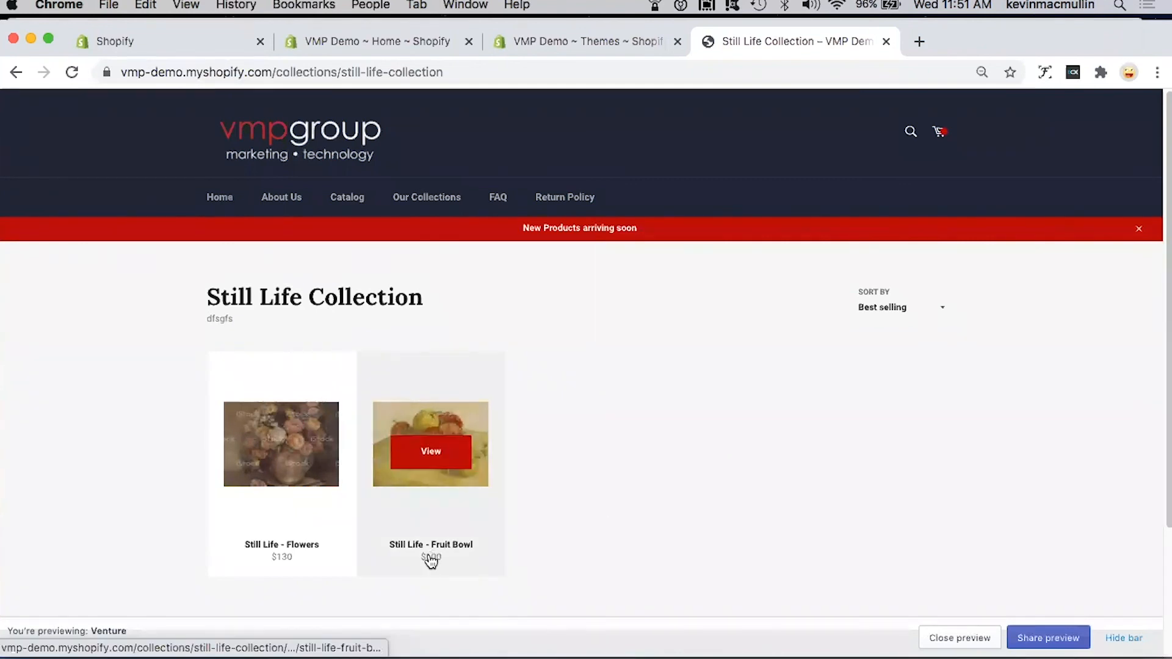
left_click(662, 471)
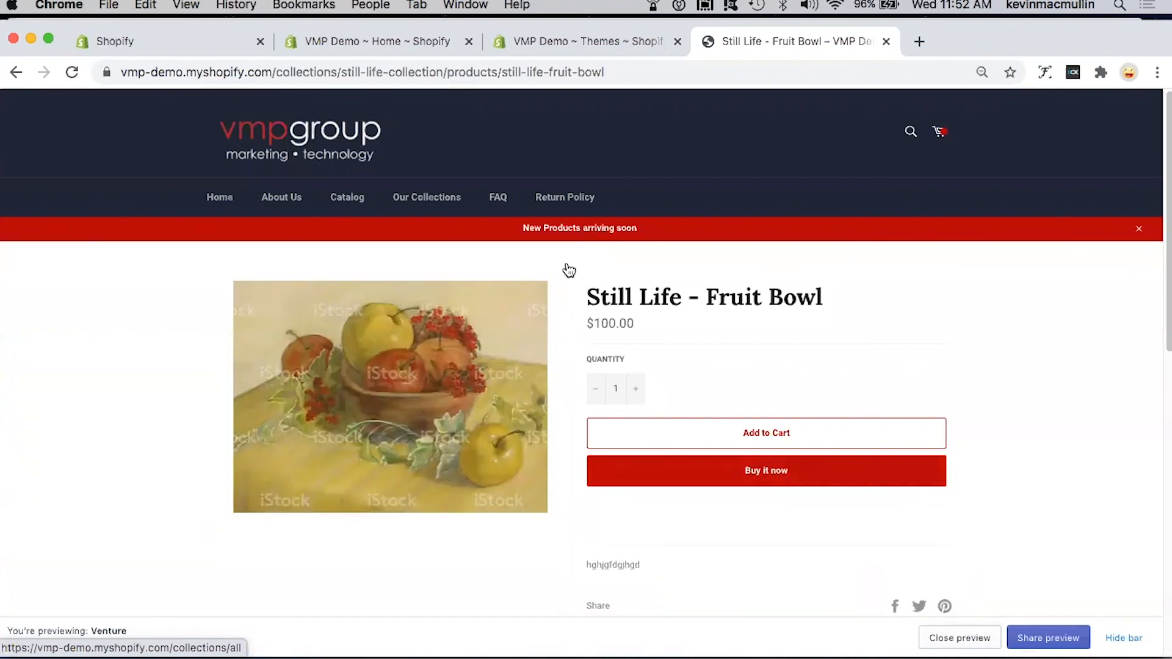
Step: Check the FAQ and Return Policy pages in the storefront preview
left_click(468, 343)
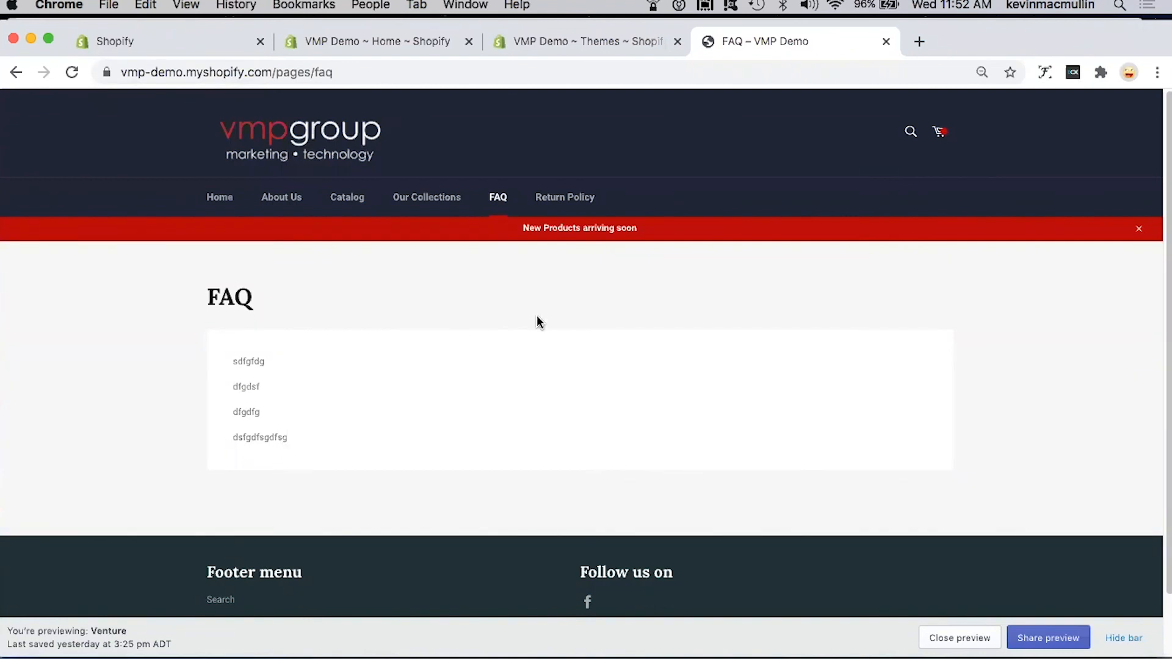
left_click(571, 197)
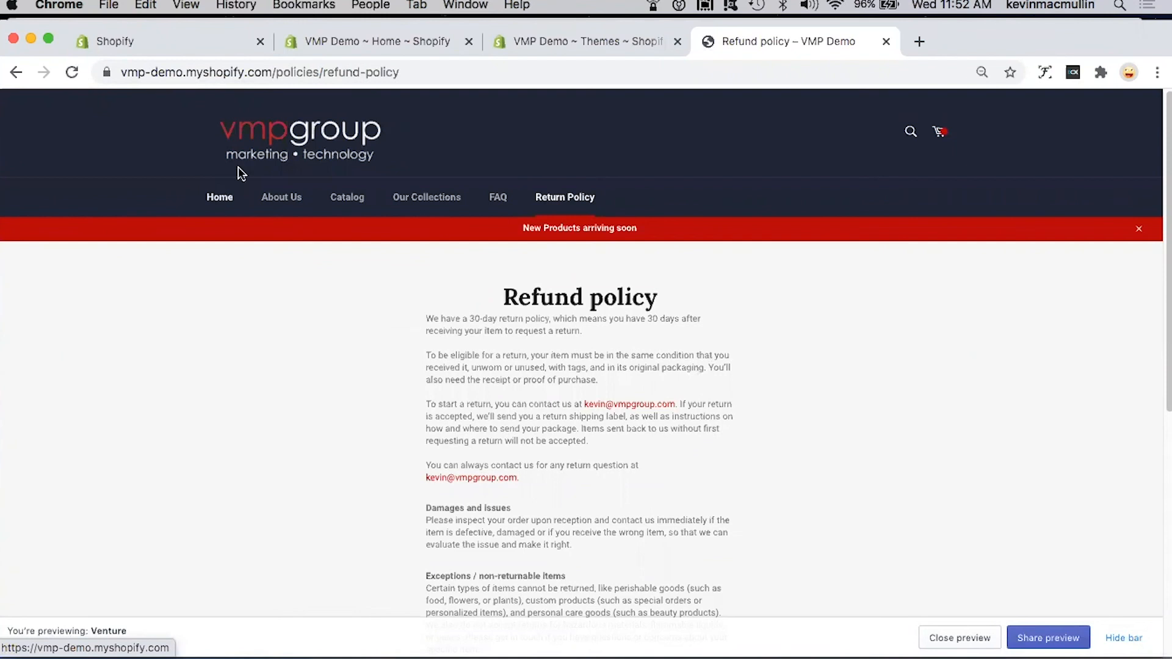
Step: Return to the storefront home page, advance its slideshow, and check the slide's View all products link
left_click(223, 197)
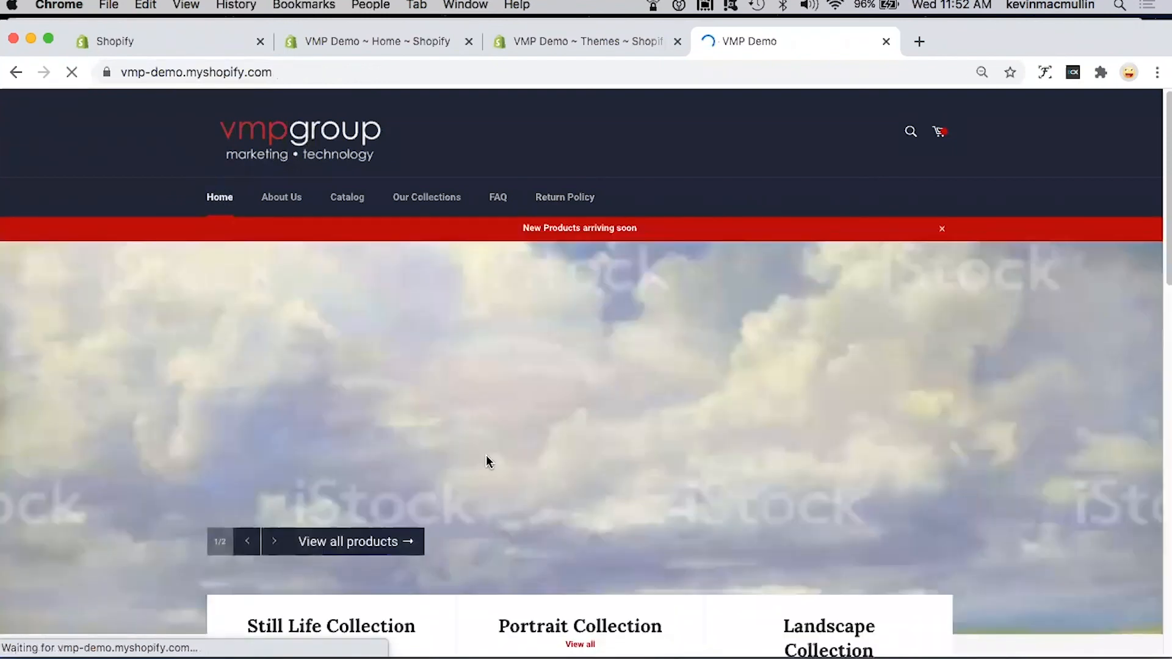
left_click(272, 542)
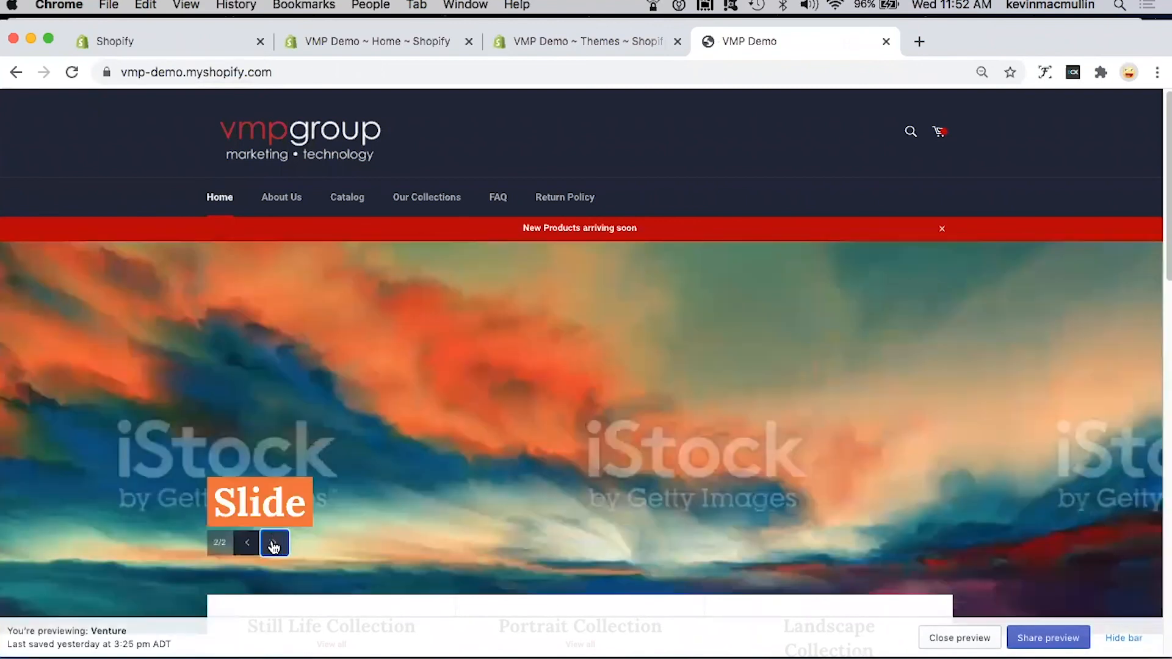
left_click(274, 545)
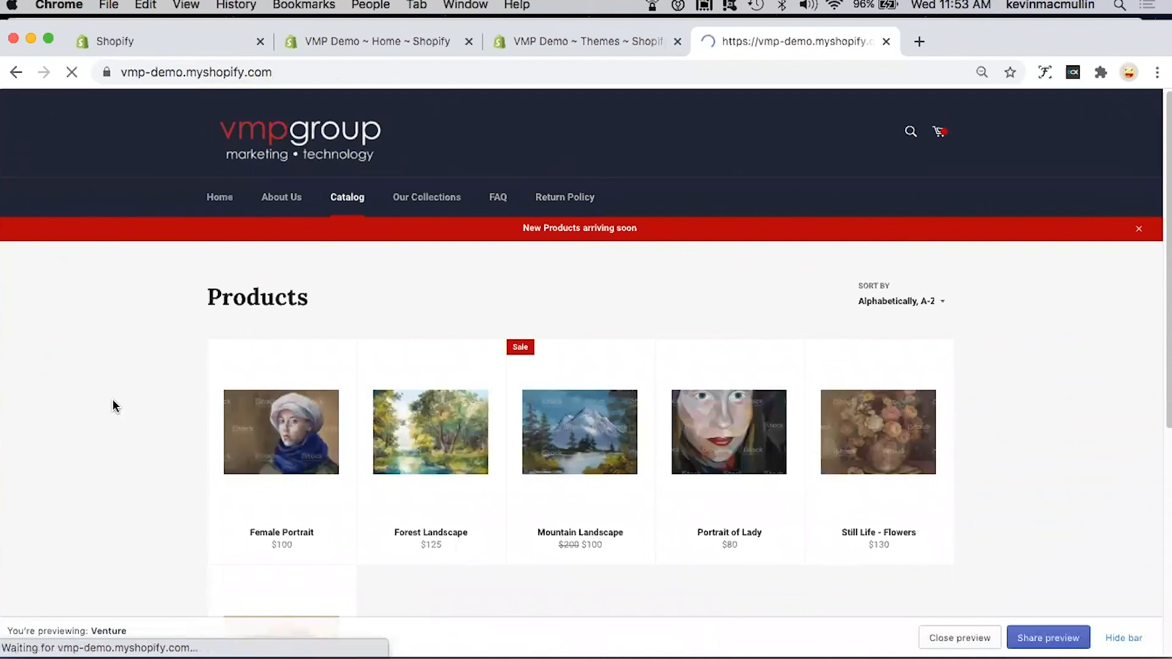
Step: Review the home page's collection list and portrait section, and follow the latest portrait link to its product page
scroll(493, 466, "down", 5)
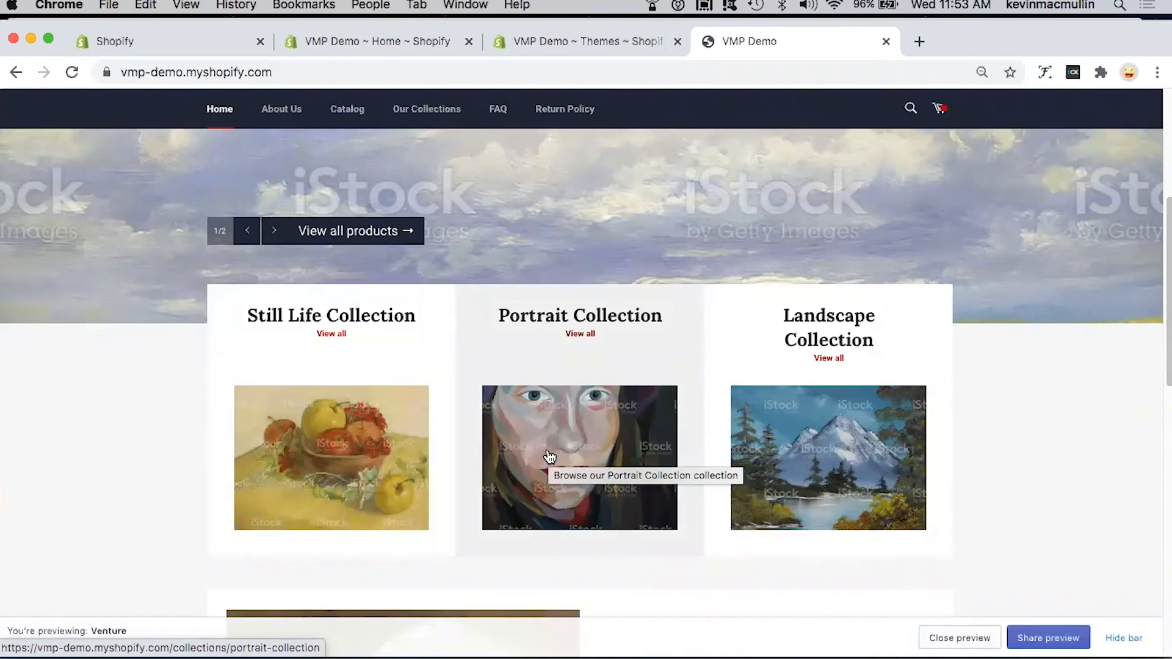
scroll(550, 456, "down", 2)
scroll(549, 456, "down", 10)
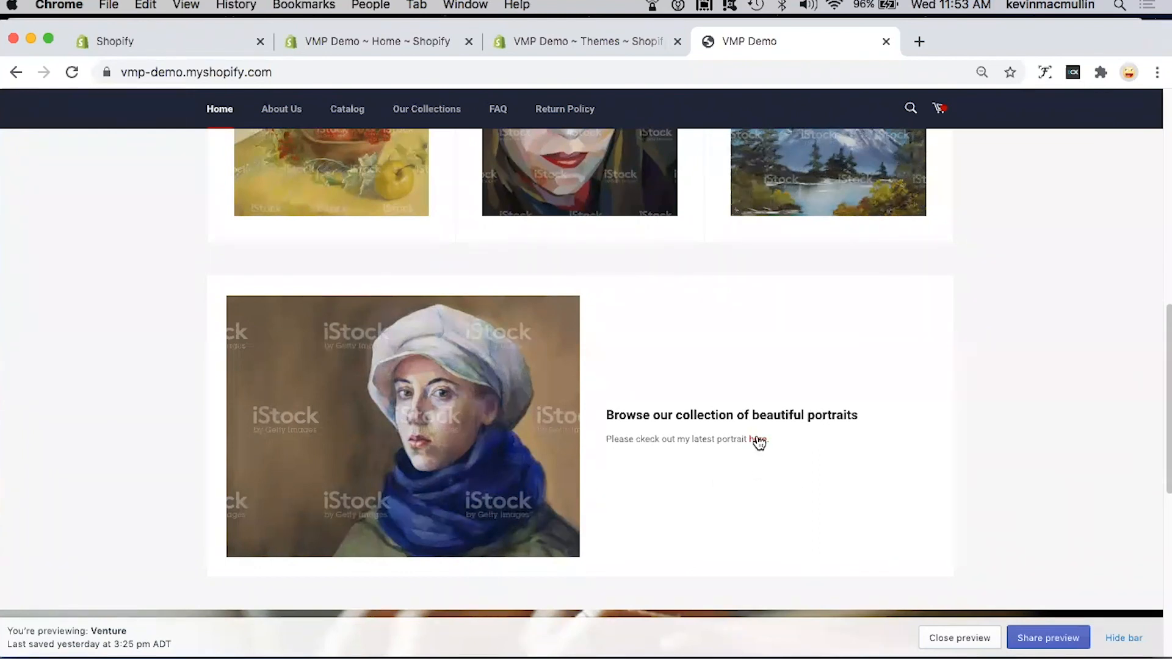
left_click(586, 590)
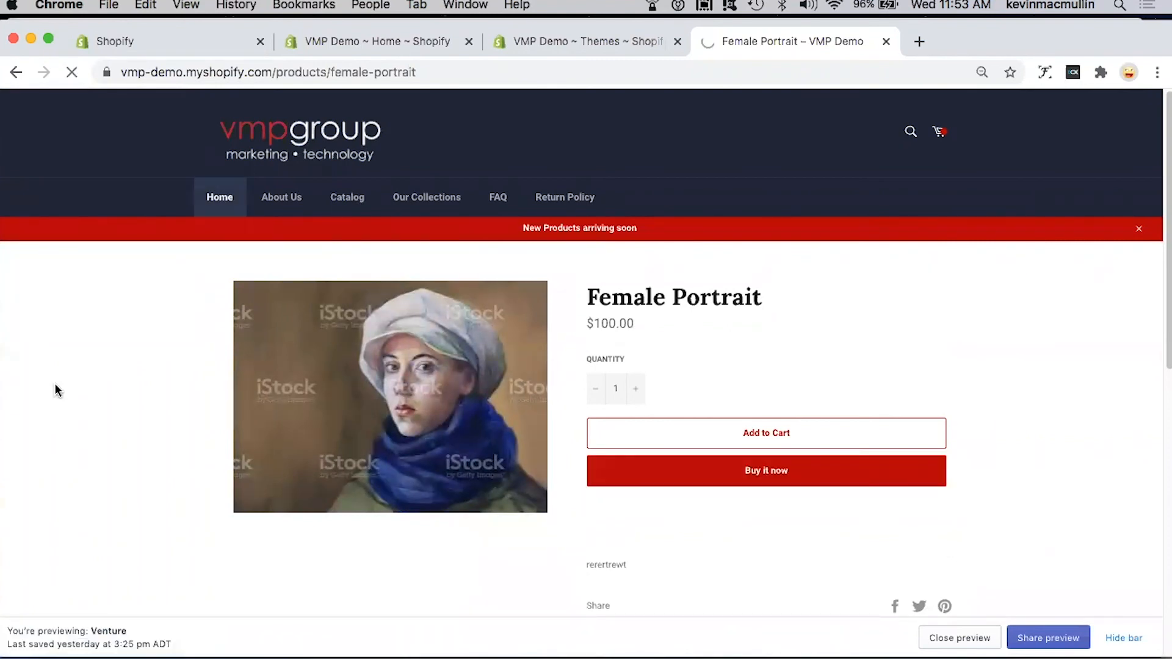
Step: Check the My store section's directions map from the home page, close the map, and look over the footer
scroll(453, 412, "down", 4)
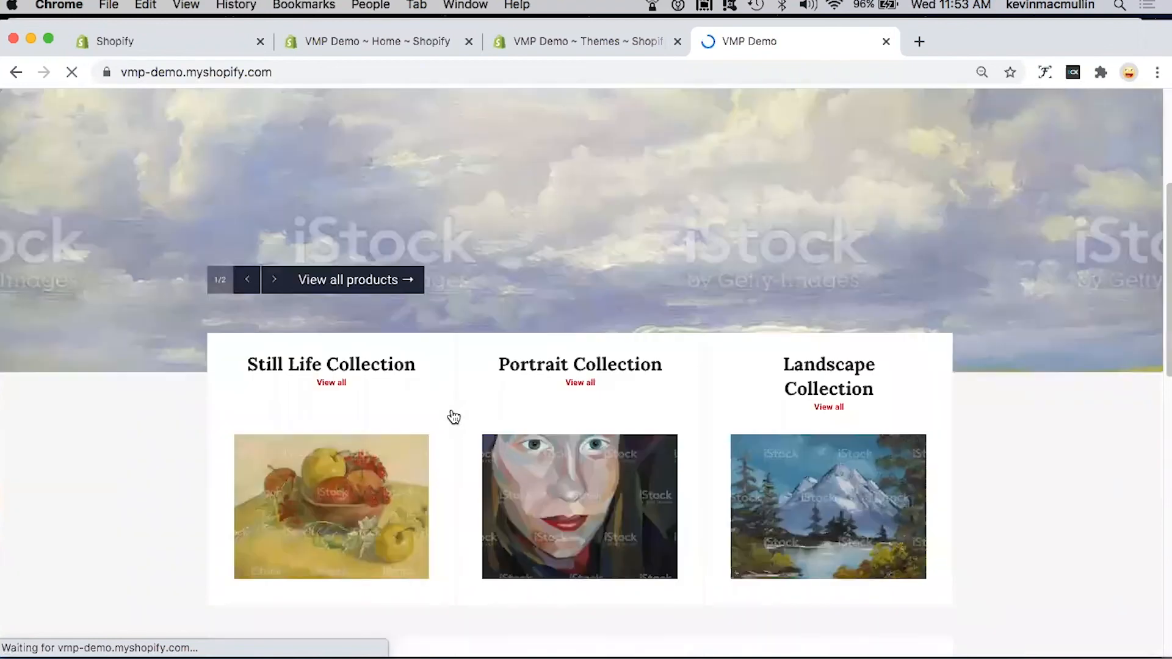
scroll(452, 414, "down", 3)
scroll(549, 415, "down", 8)
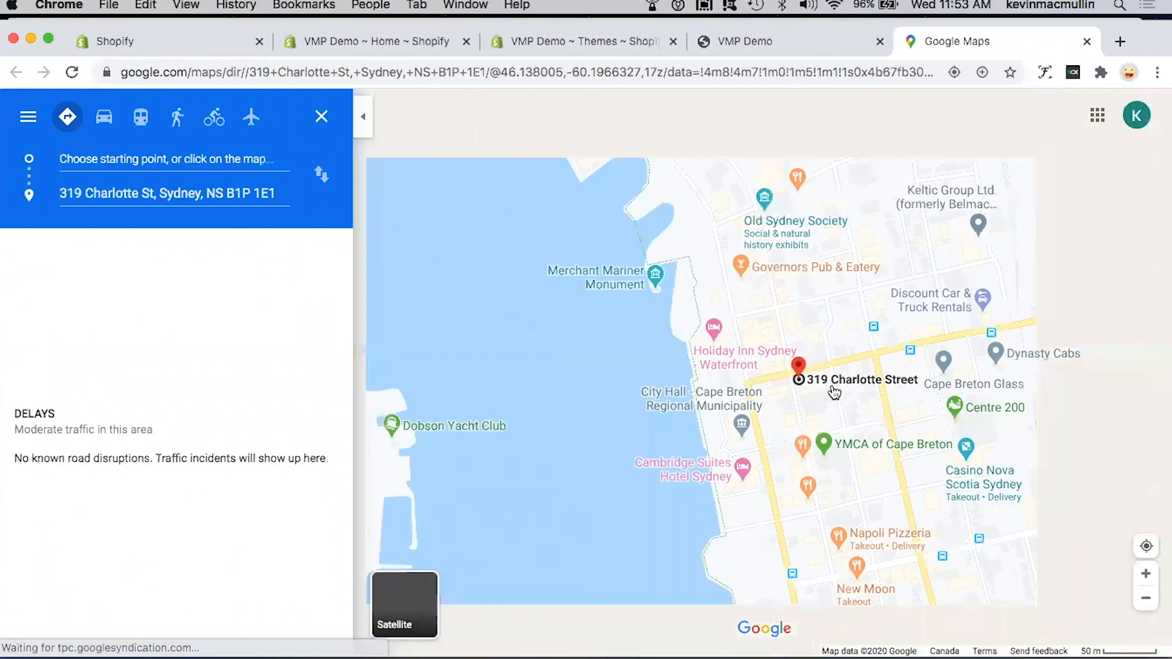
scroll(834, 392, "down", 2)
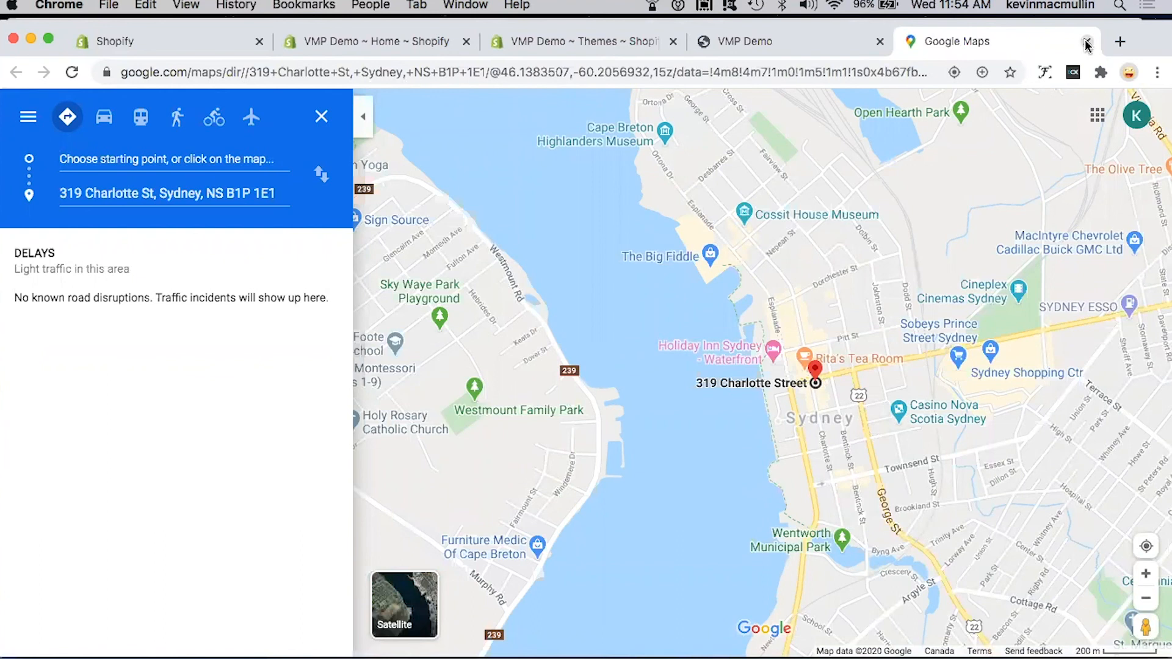
left_click(1086, 41)
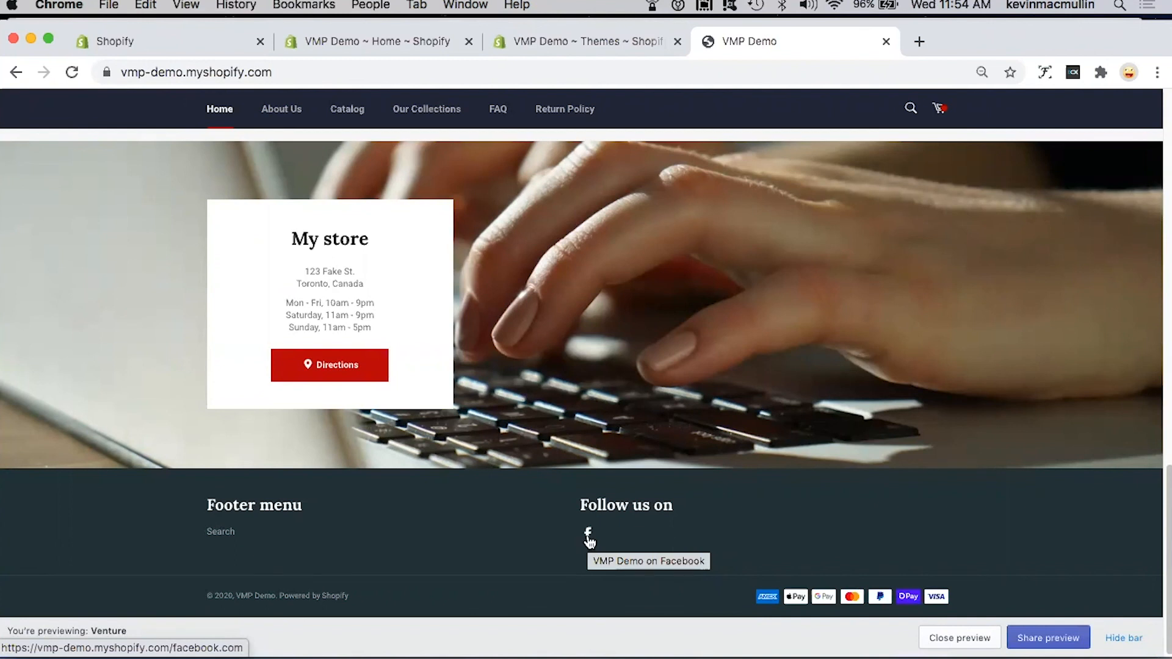
scroll(648, 459, "up", 20)
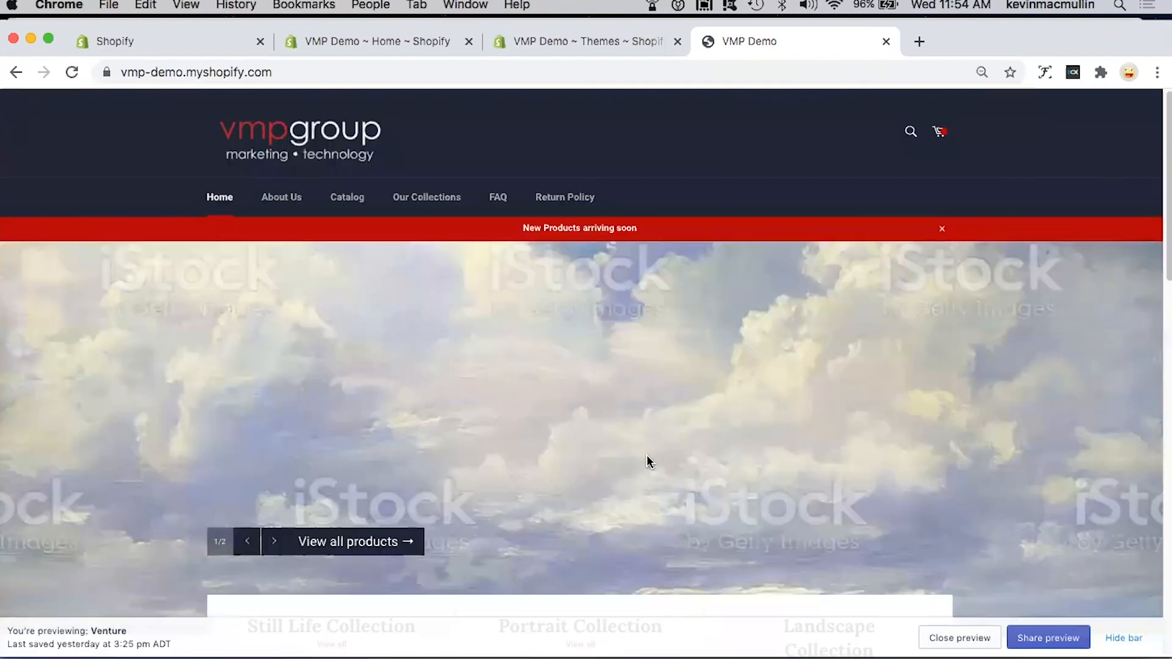